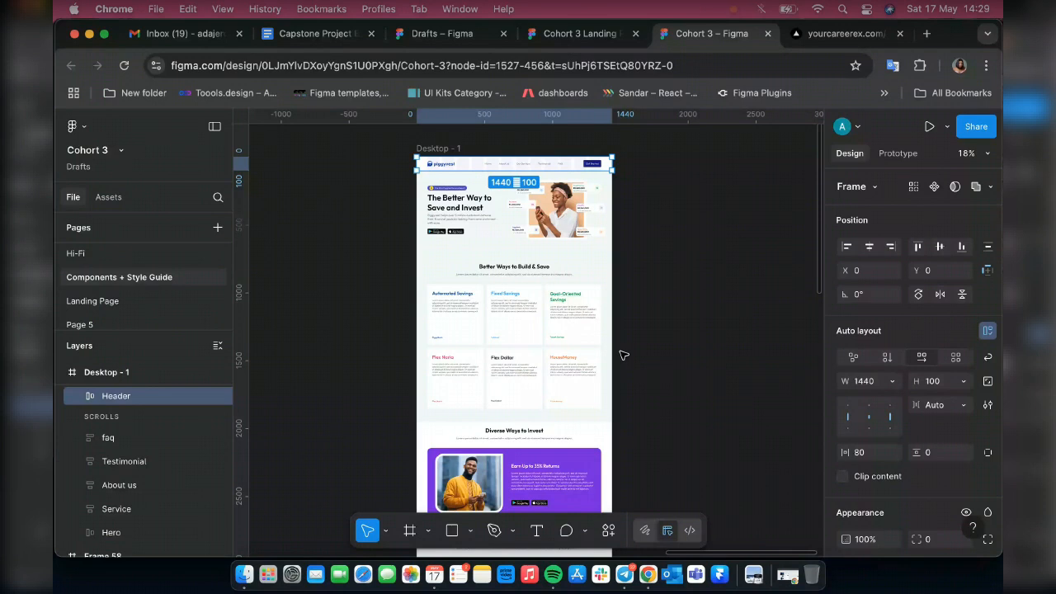
Deselect the header and review the Desktop - 1 landing page from its hero section down to the FAQ.
key("F2")
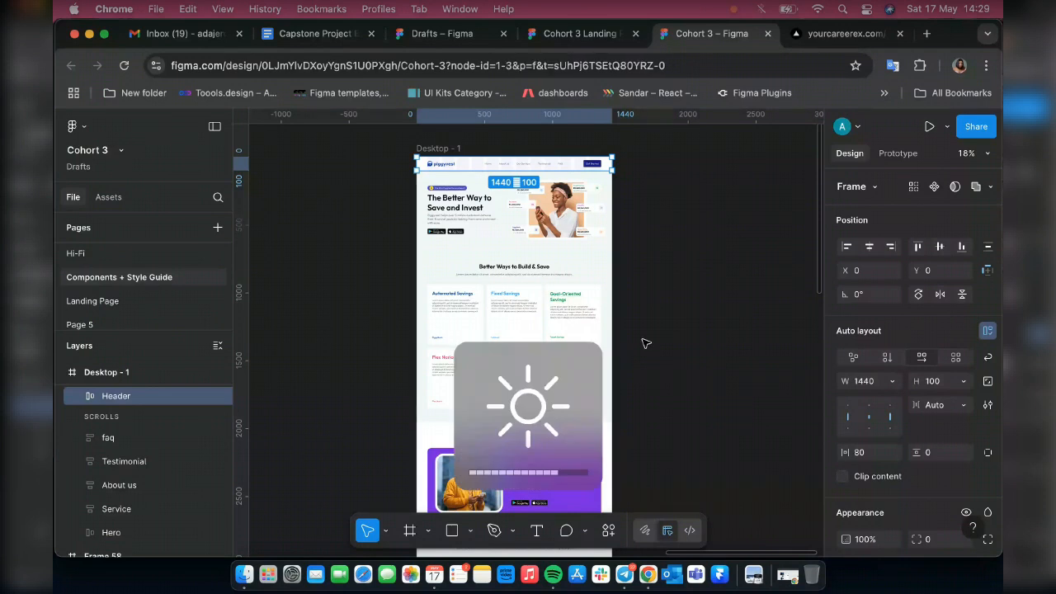
left_click(396, 278)
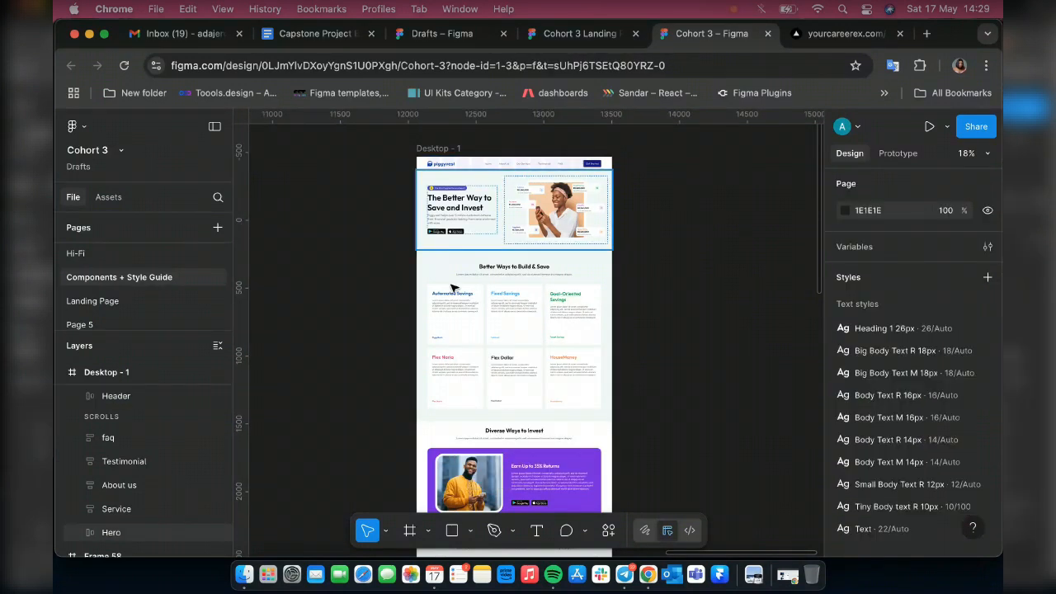
scroll(593, 334, "up", 1)
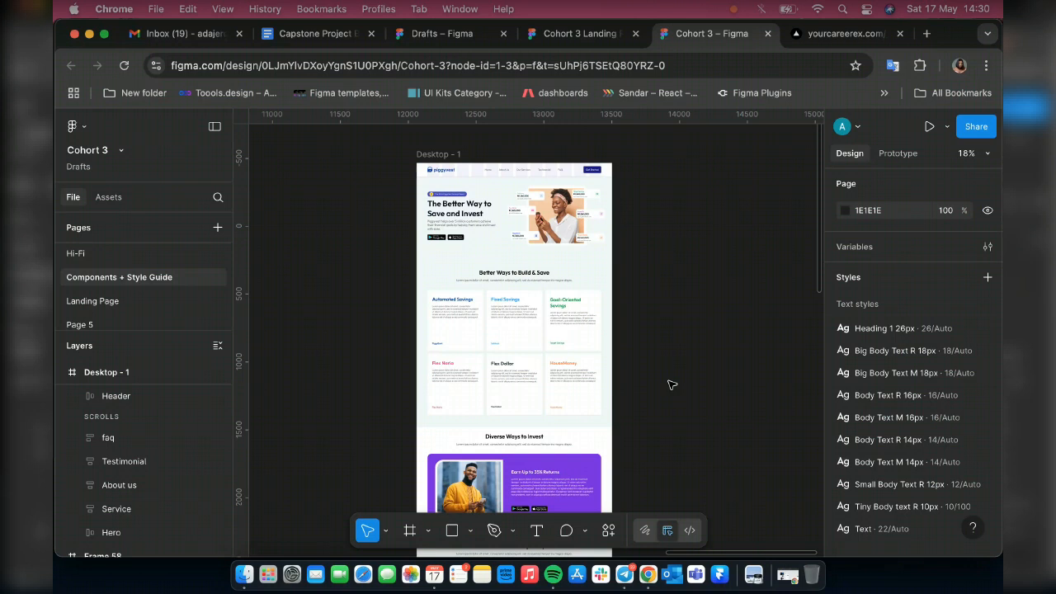
scroll(671, 383, "down", 1)
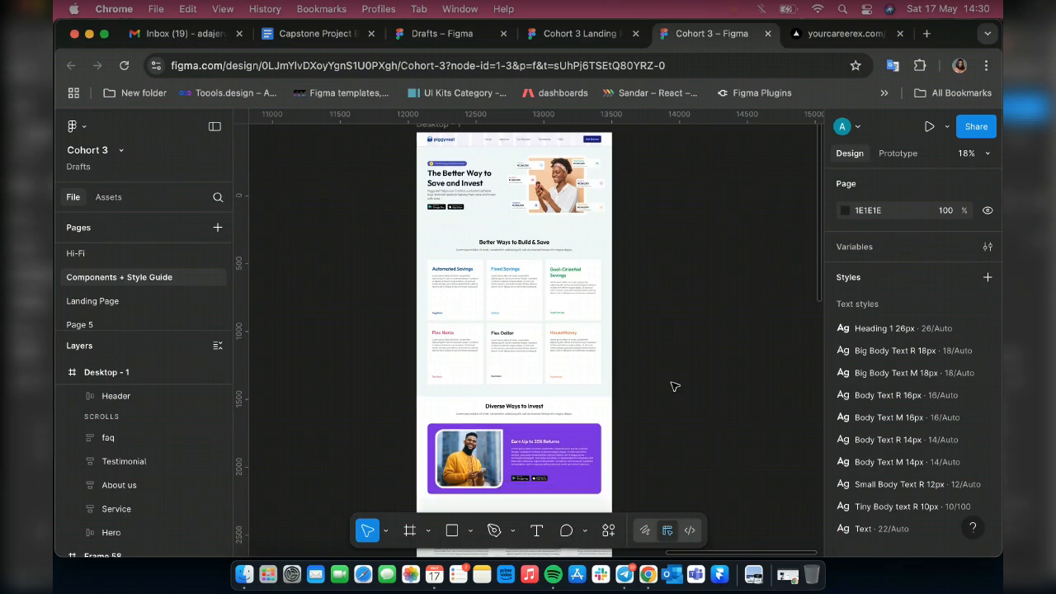
scroll(667, 400, "down", 2)
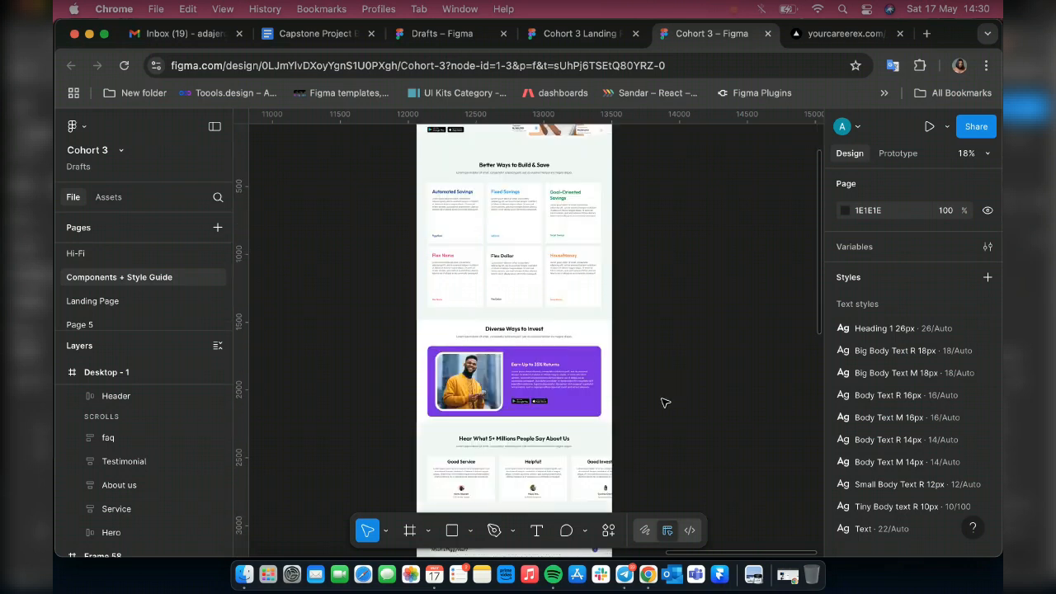
scroll(664, 402, "down", 4)
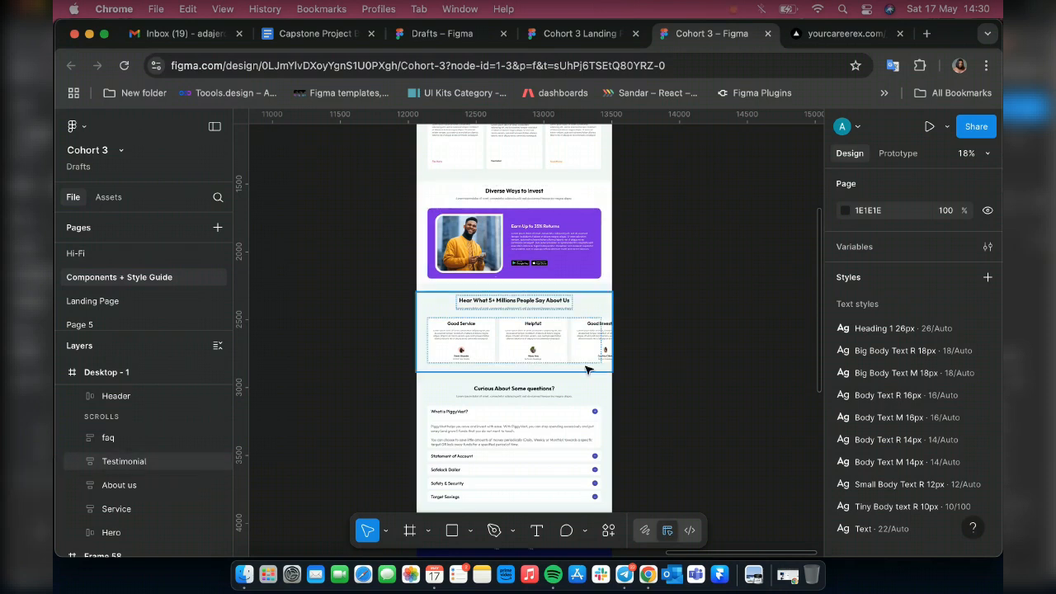
scroll(587, 369, "up", 5)
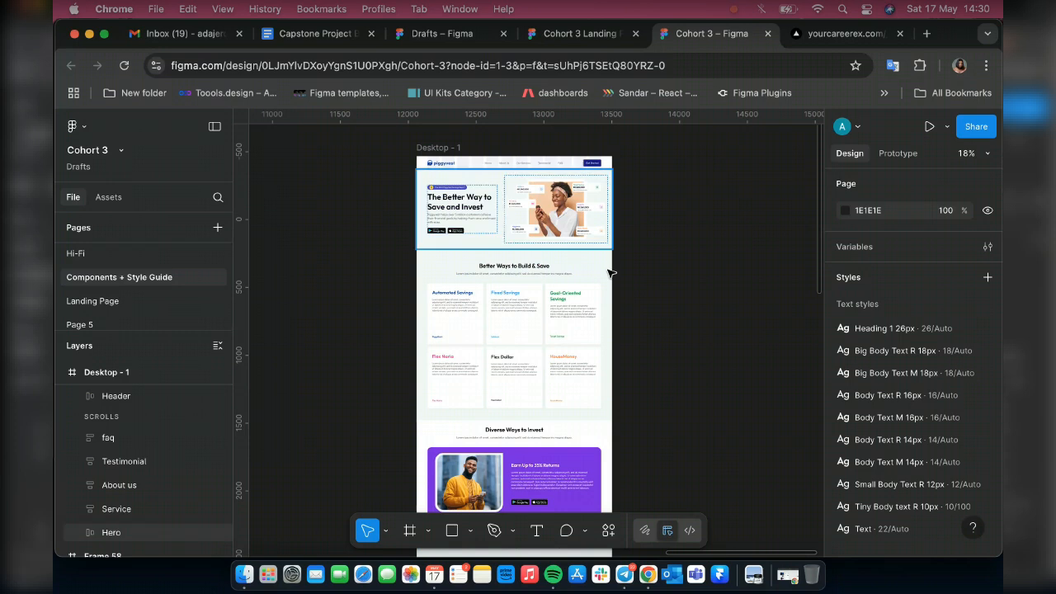
Add an iPhone 14 Plus frame and place it beside the Desktop - 1 frame, aligned with its upper edge.
left_click(412, 534)
left_click(983, 433)
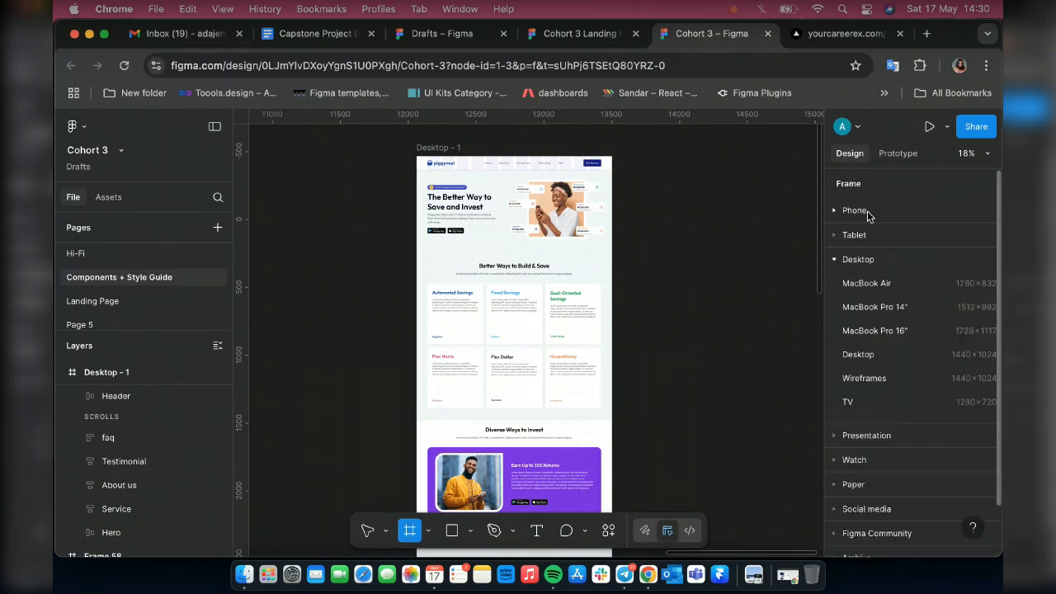
left_click(866, 213)
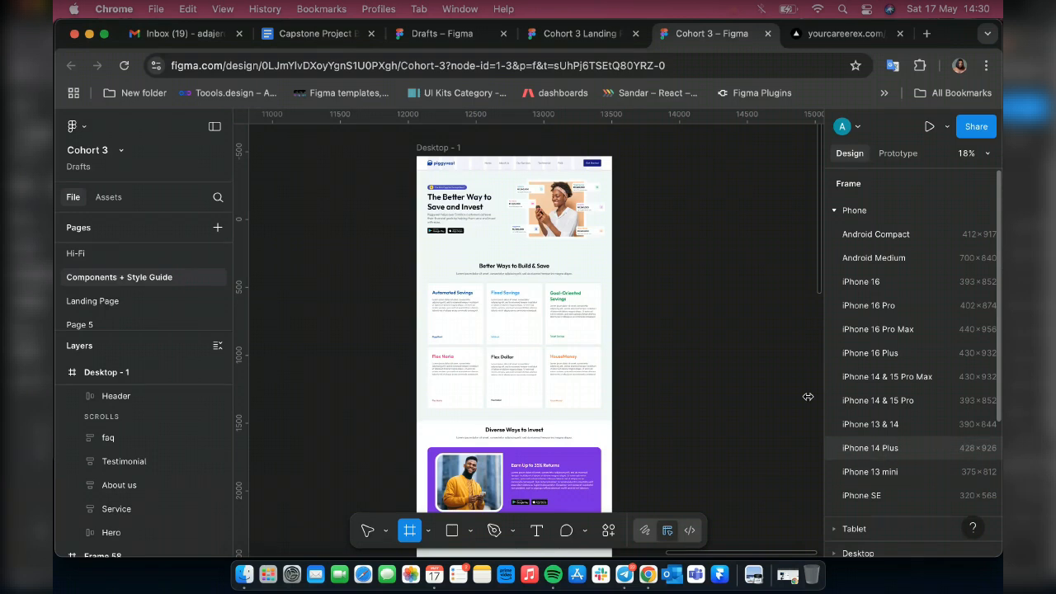
left_click(872, 450)
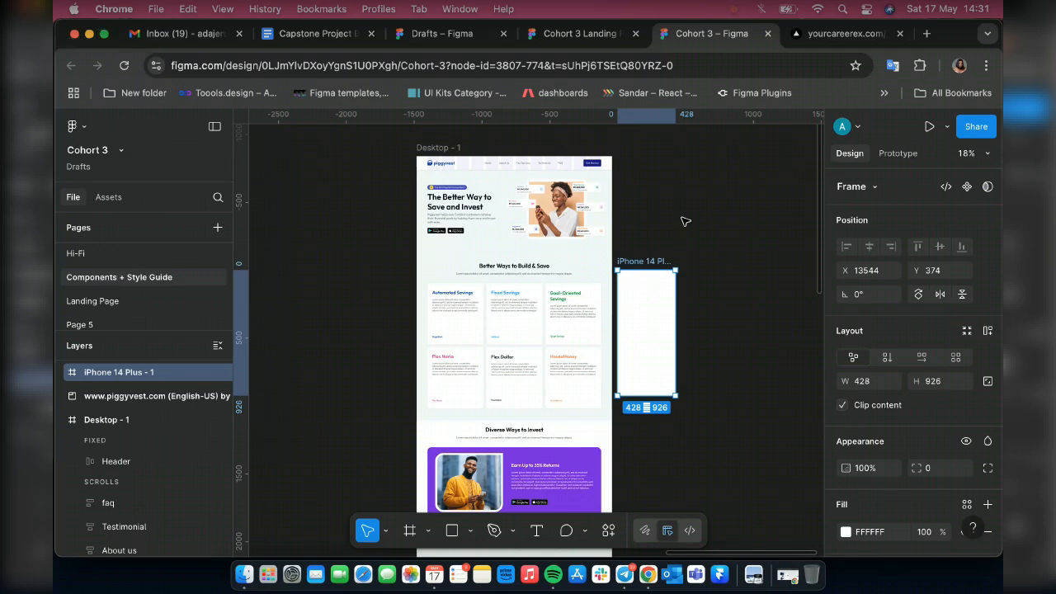
left_click_drag(647, 289, 657, 175)
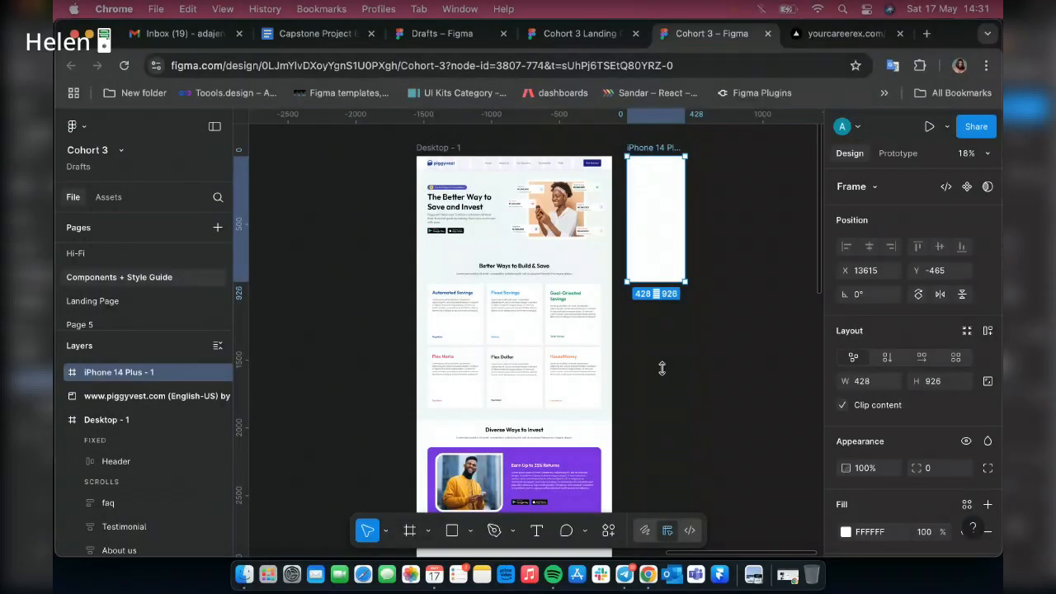
Lengthen the iPhone 14 Plus frame downward to about 6938 px tall, extending past the end of the Desktop - 1 frame.
left_click_drag(663, 366, 672, 576)
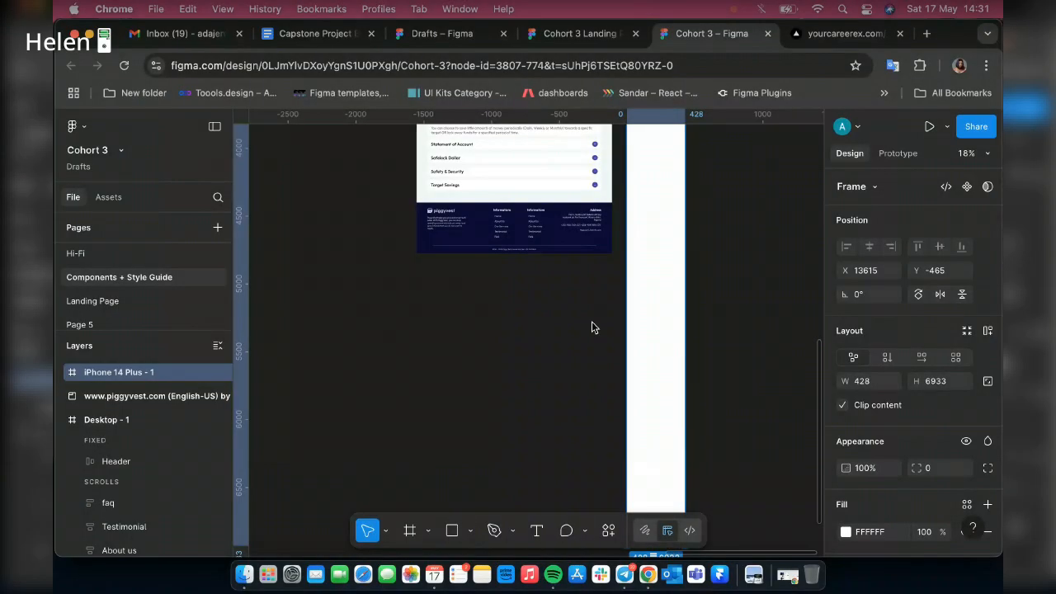
scroll(561, 372, "up", 3)
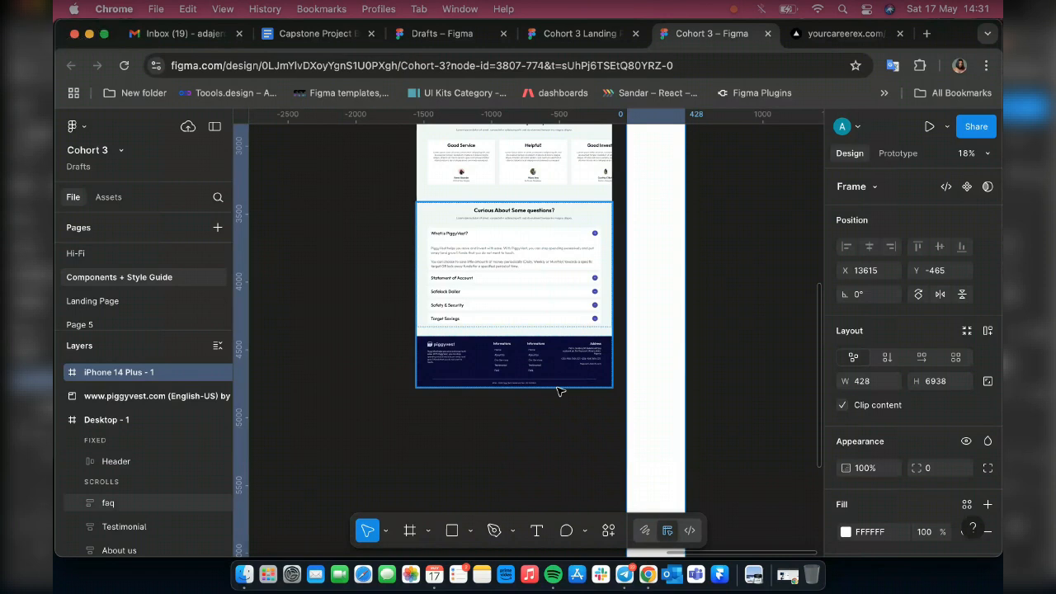
scroll(611, 358, "up", 3)
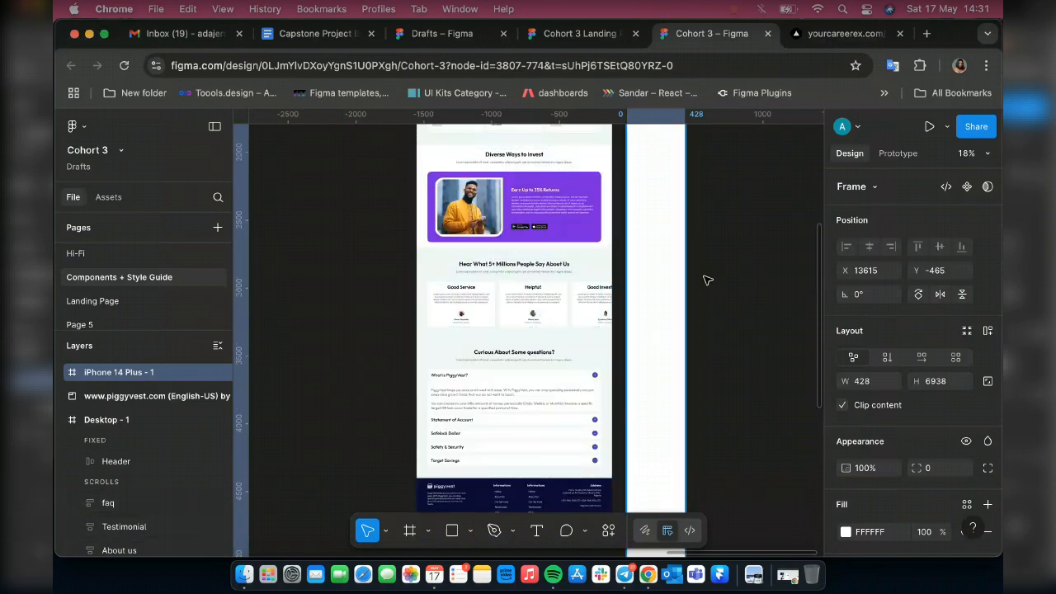
scroll(707, 281, "up", 5)
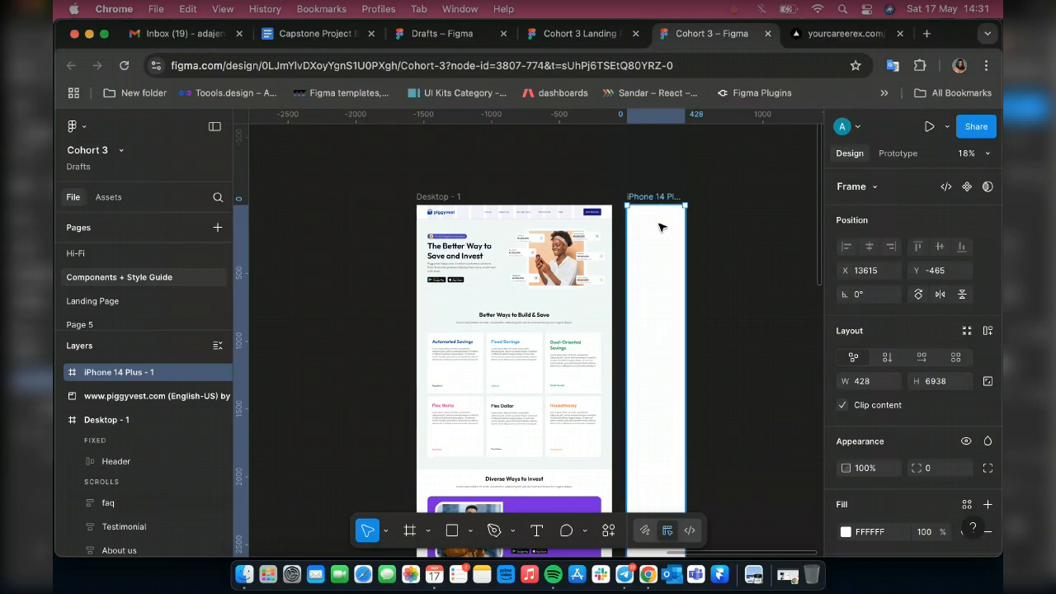
scroll(658, 227, "up", 6)
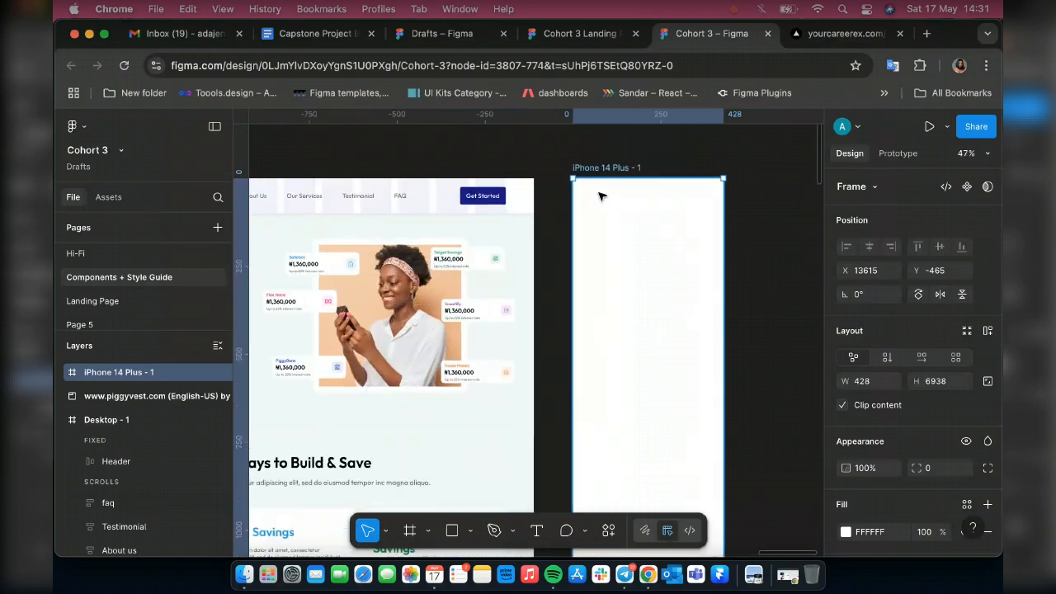
Switch to the Figma file browser and search the Community templates and tools for "Status bar".
left_click(438, 41)
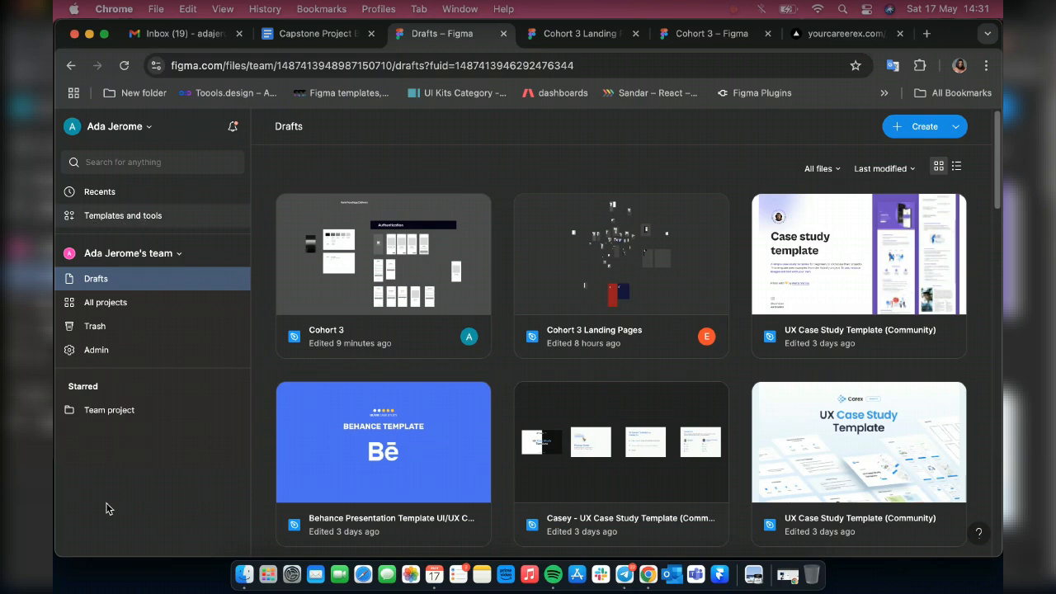
left_click(113, 216)
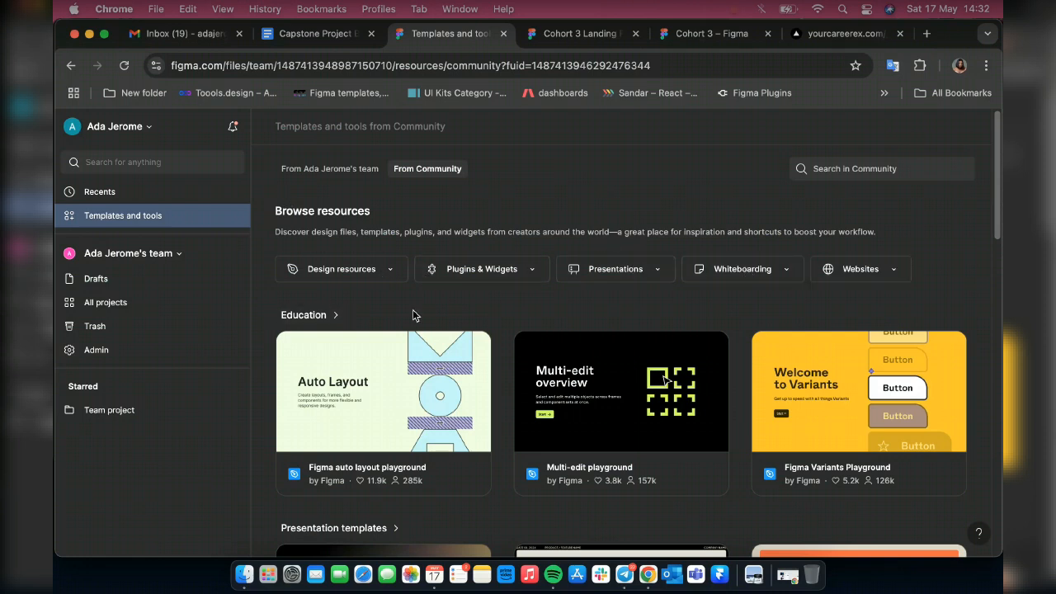
left_click(829, 168)
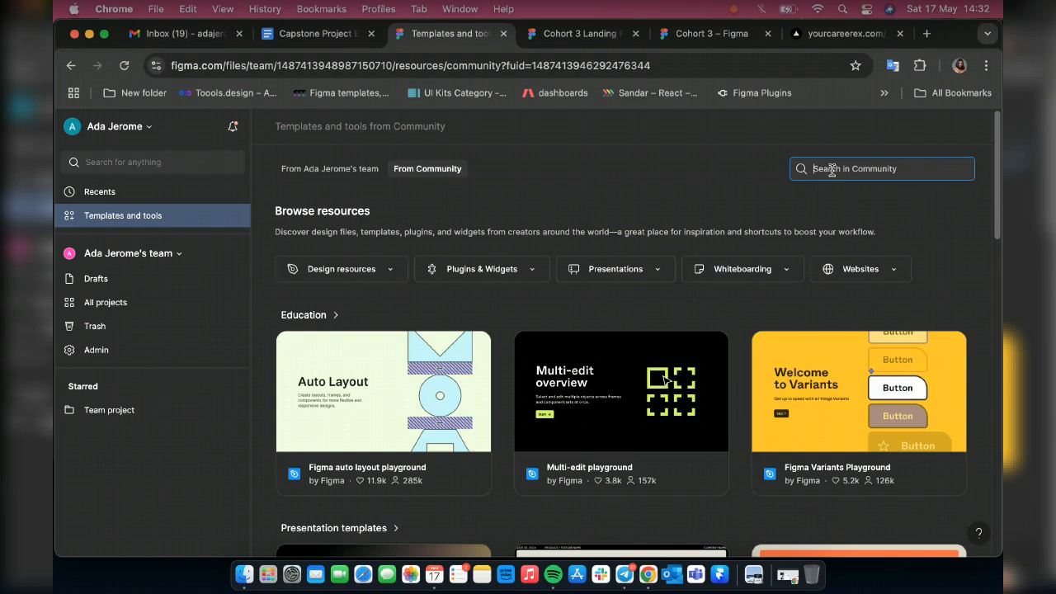
type("Status bar")
key("Return")
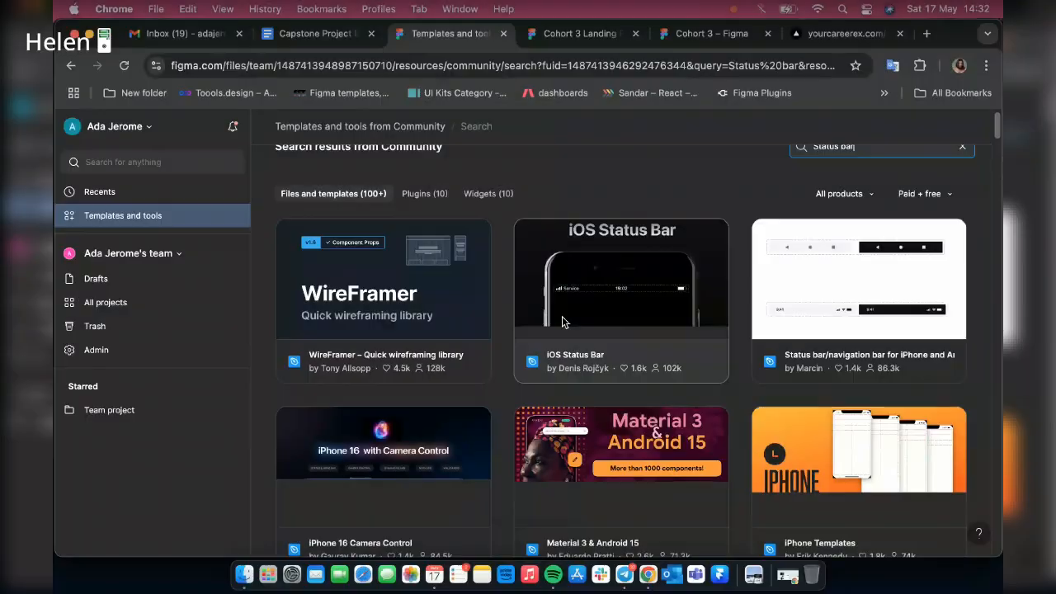
Examine the Community search results for a status bar template suited to the iPhone frame.
scroll(554, 323, "down", 1)
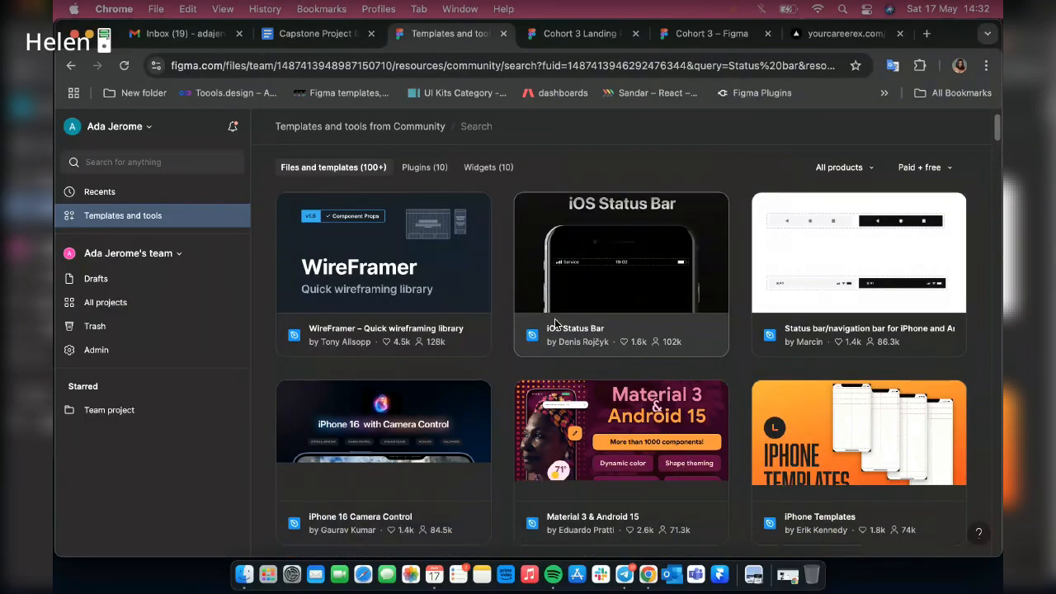
scroll(554, 323, "down", 5)
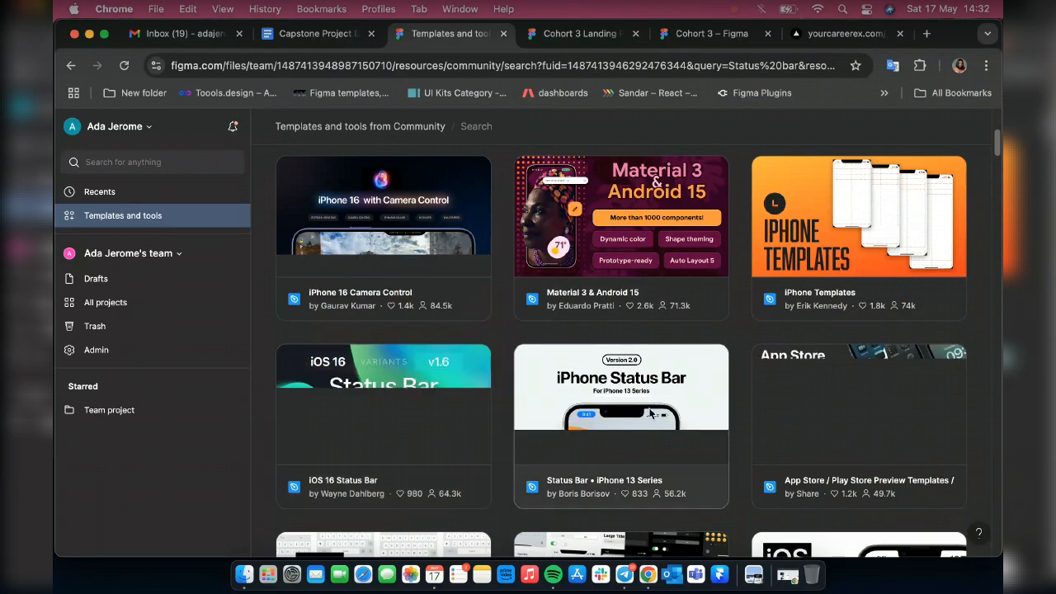
scroll(650, 412, "down", 5)
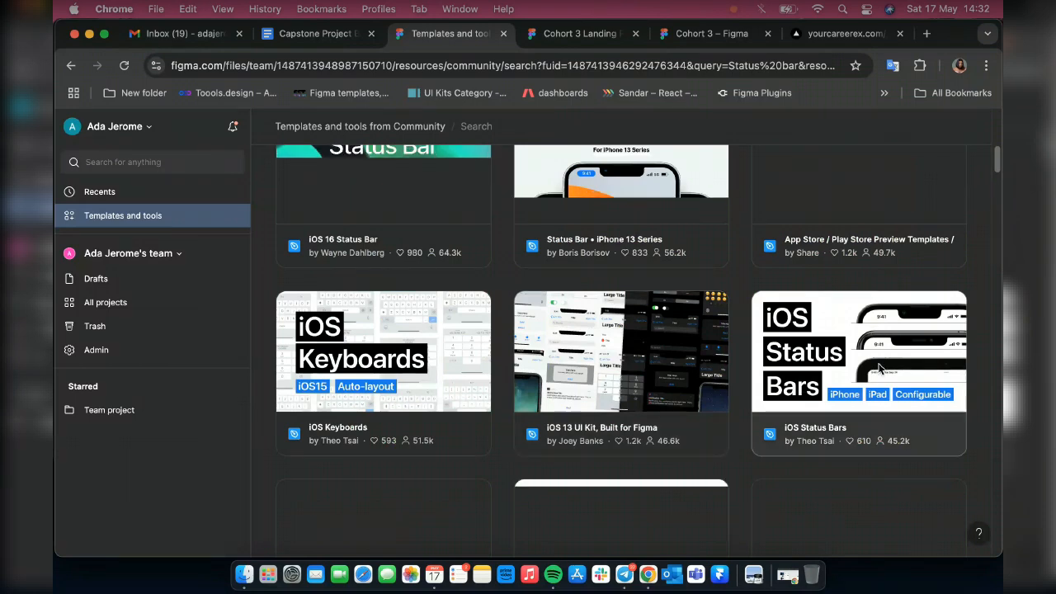
scroll(504, 349, "up", 2)
scroll(504, 350, "down", 10)
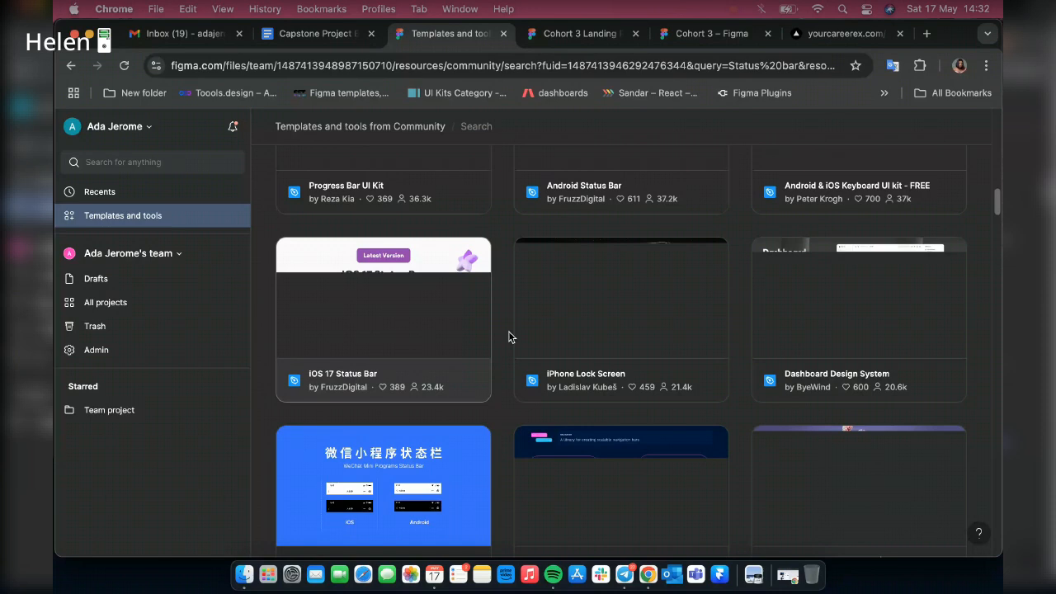
scroll(508, 330, "up", 3)
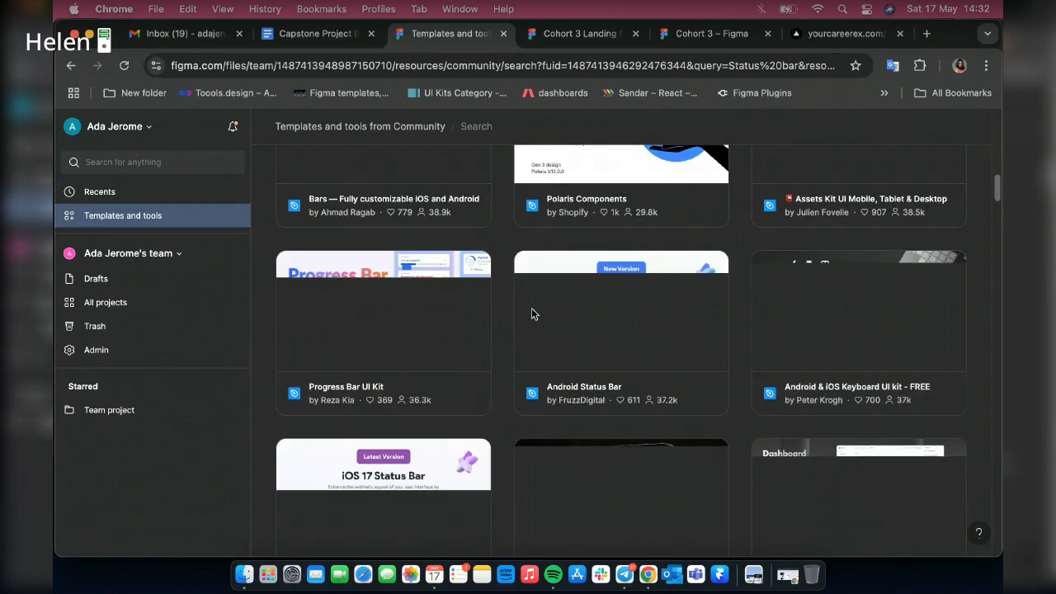
scroll(531, 314, "up", 3)
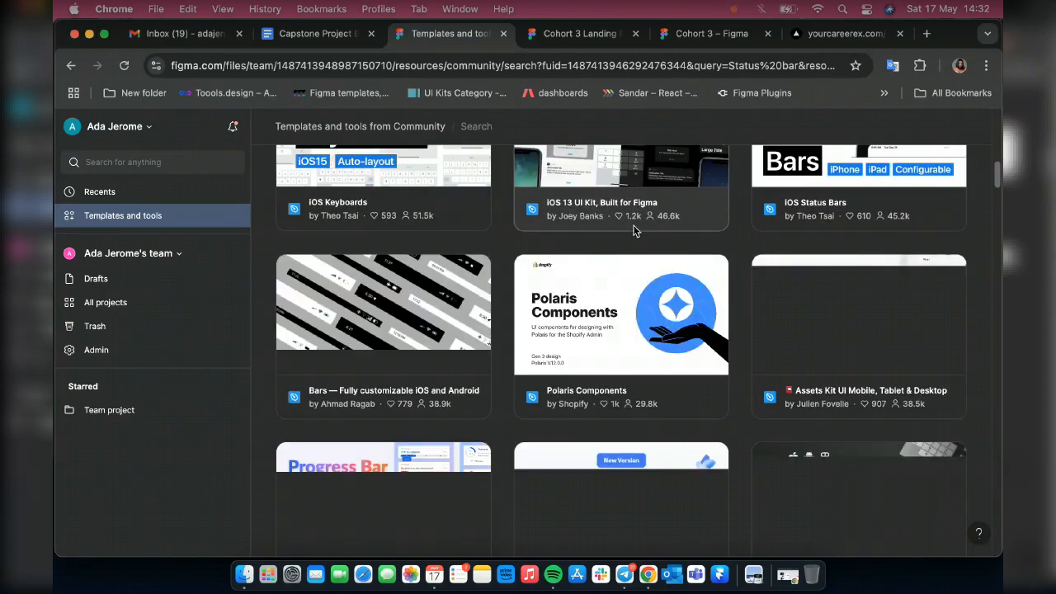
scroll(388, 347, "up", 3)
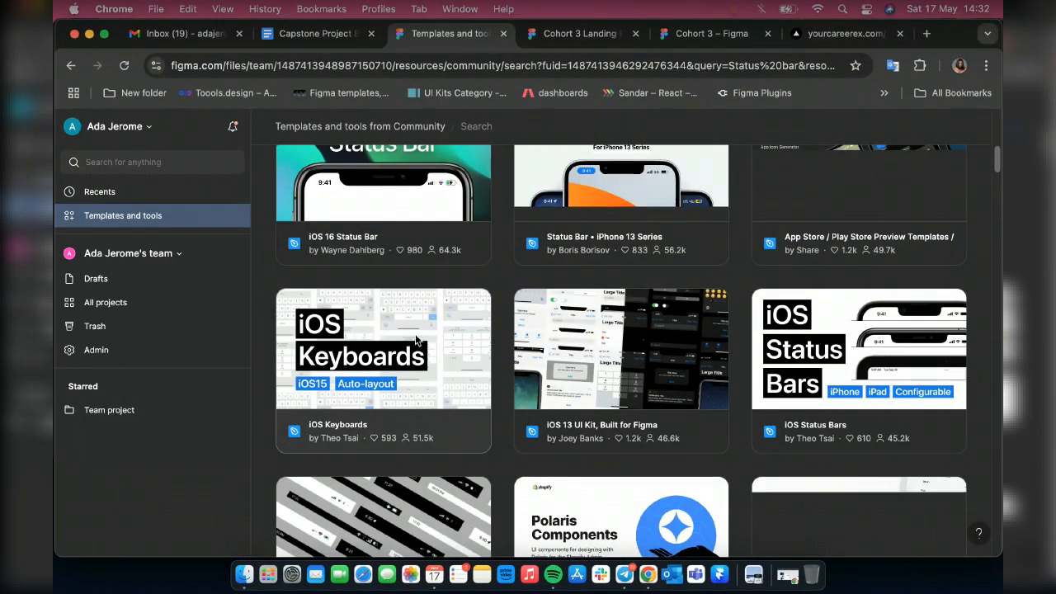
scroll(417, 346, "down", 5)
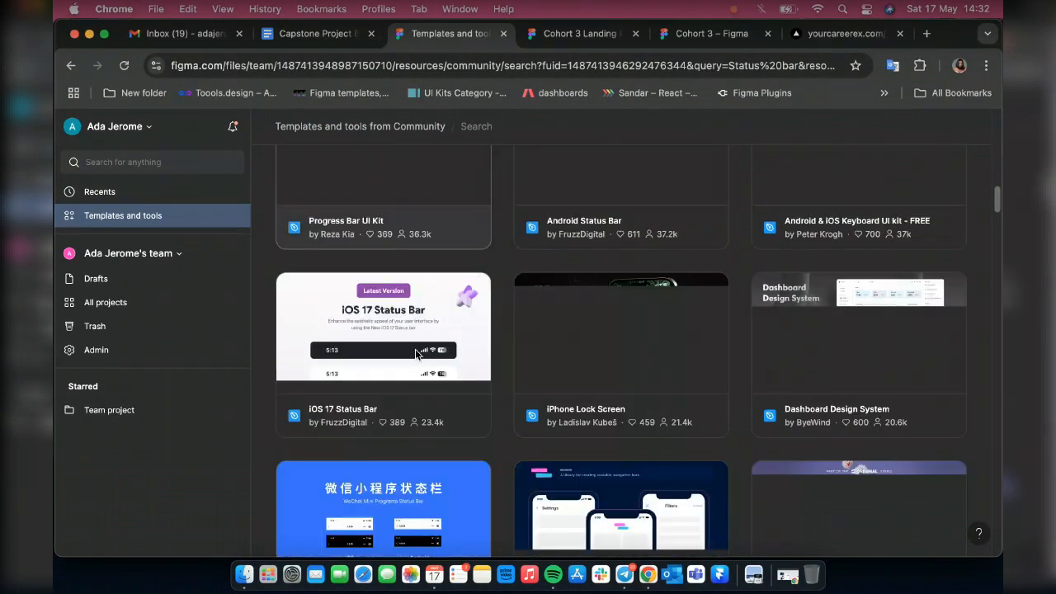
scroll(495, 363, "down", 1)
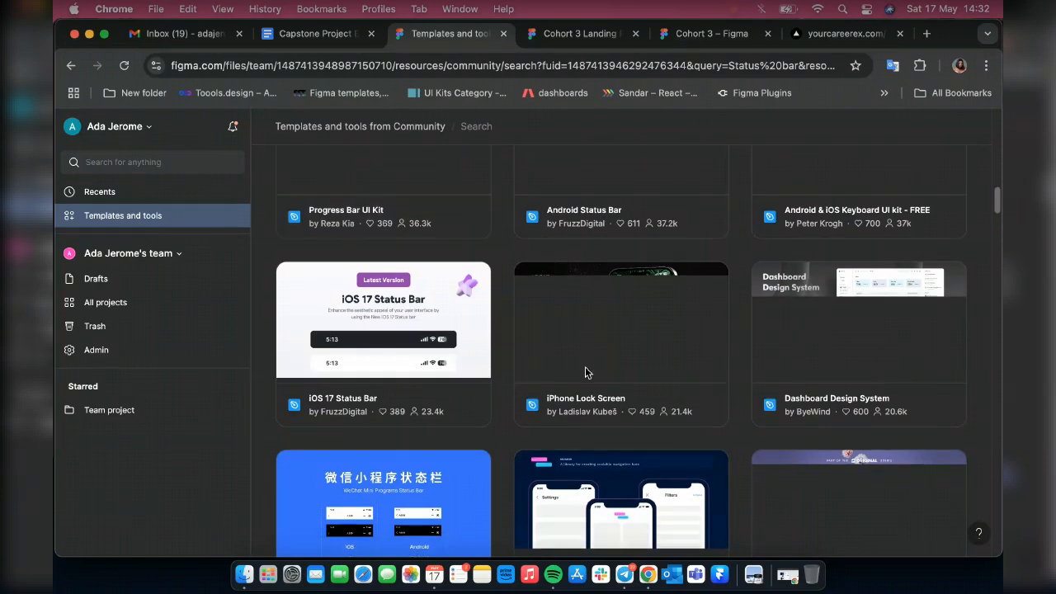
scroll(537, 395, "down", 5)
scroll(429, 311, "up", 10)
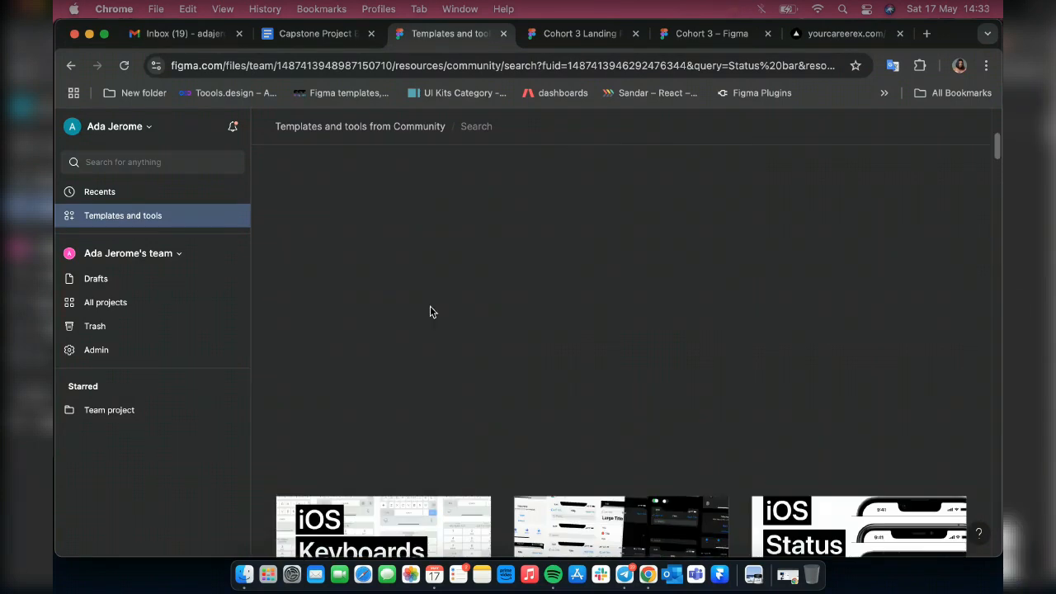
scroll(430, 311, "up", 5)
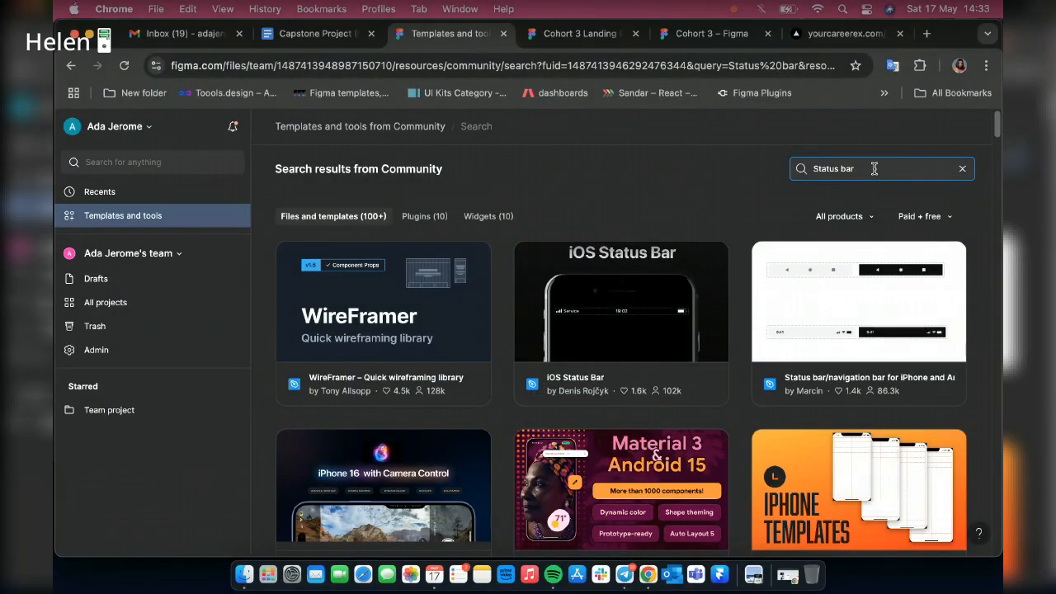
Refine the Community search to "dynamic Status bar" and look through the resulting templates.
type("dynamic Status bar")
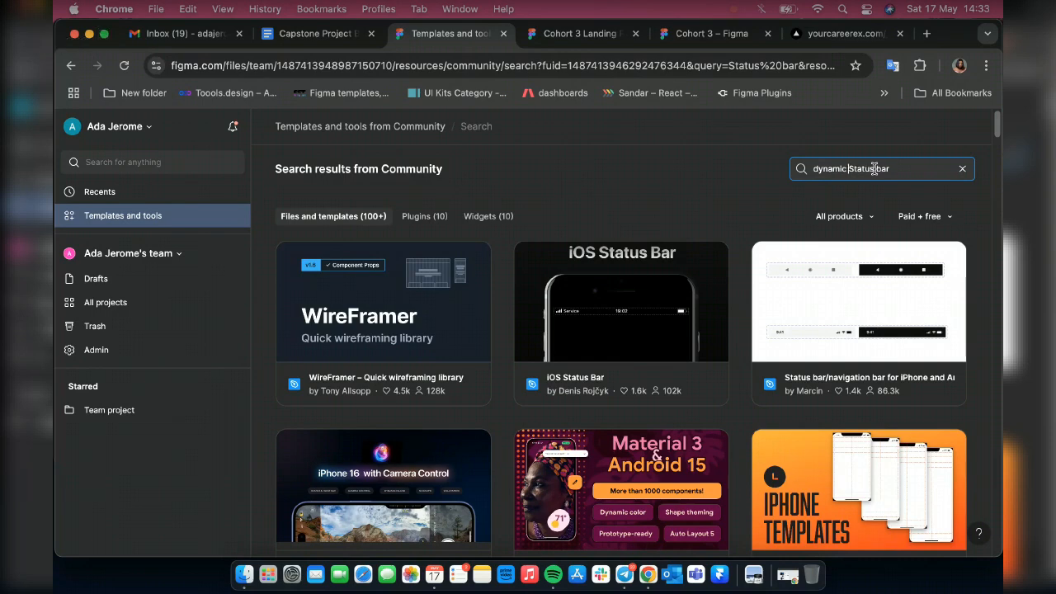
key("Return")
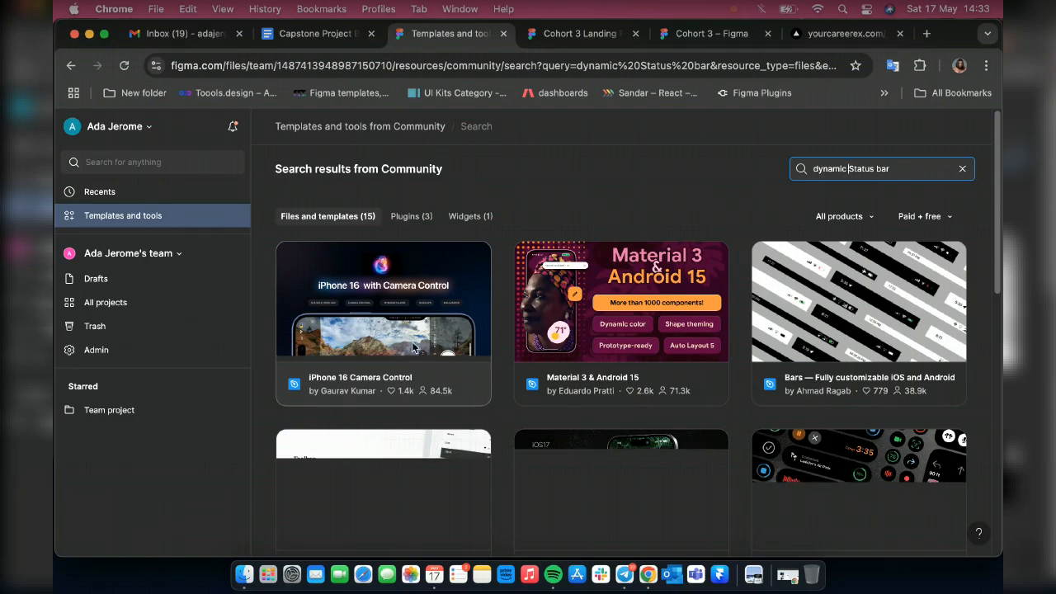
scroll(781, 394, "down", 2)
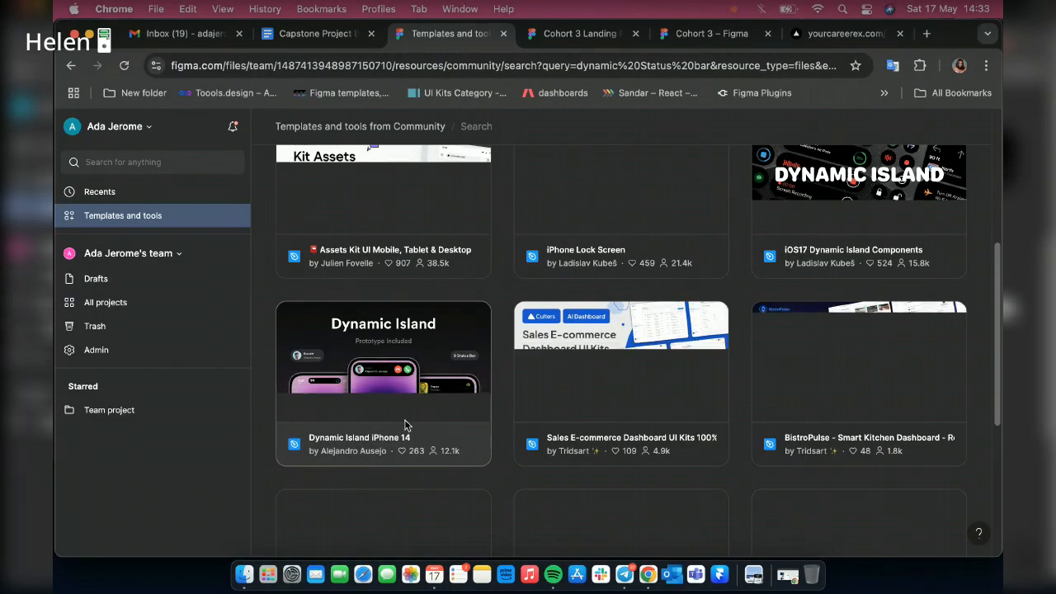
scroll(524, 390, "down", 3)
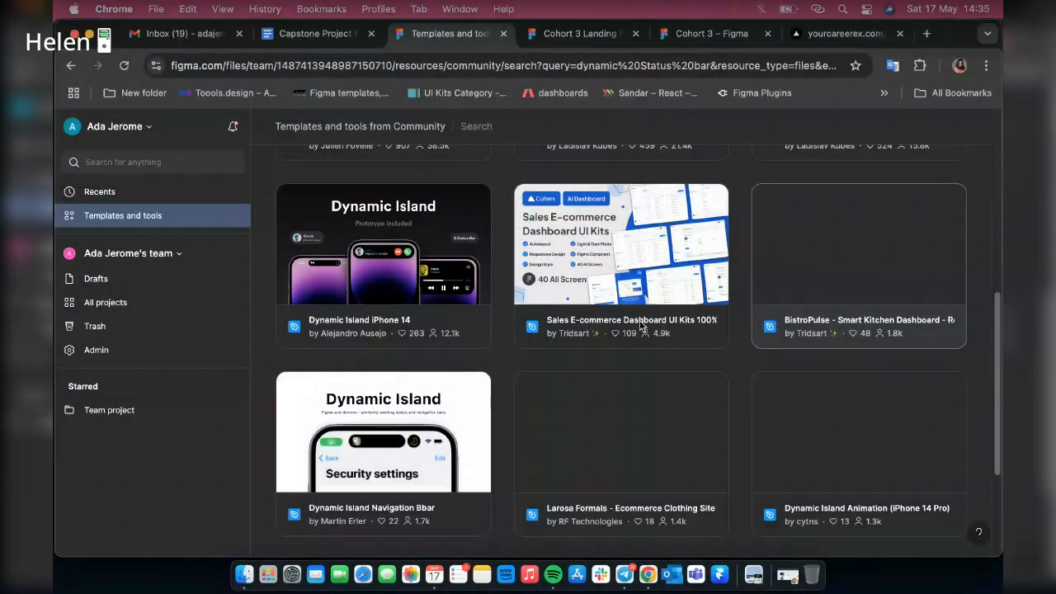
Look over the iOS17 Dynamic Island Components template from the search results and close its details.
scroll(518, 358, "up", 3)
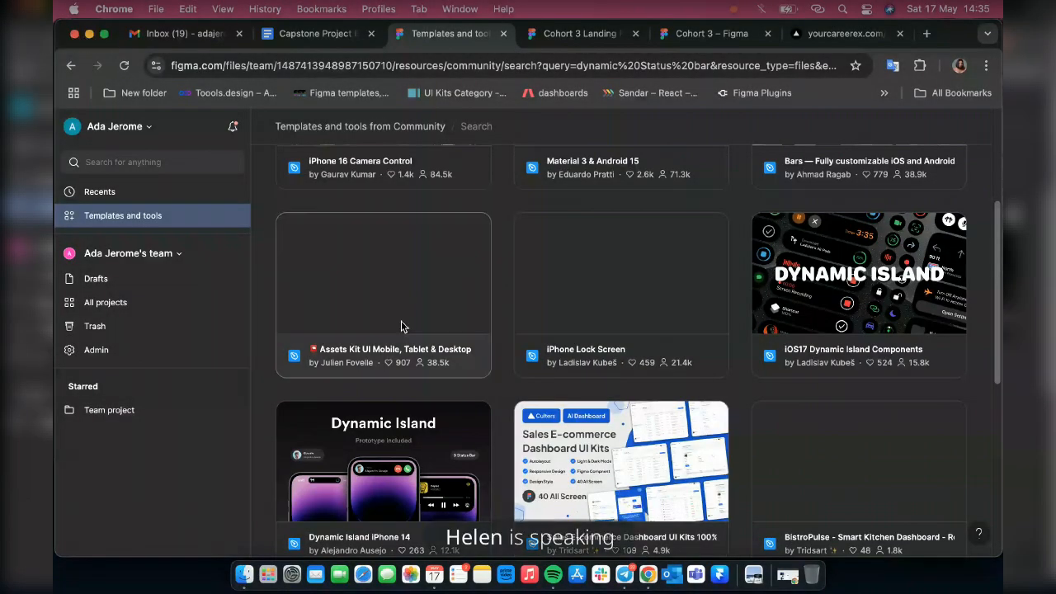
scroll(401, 320, "down", 3)
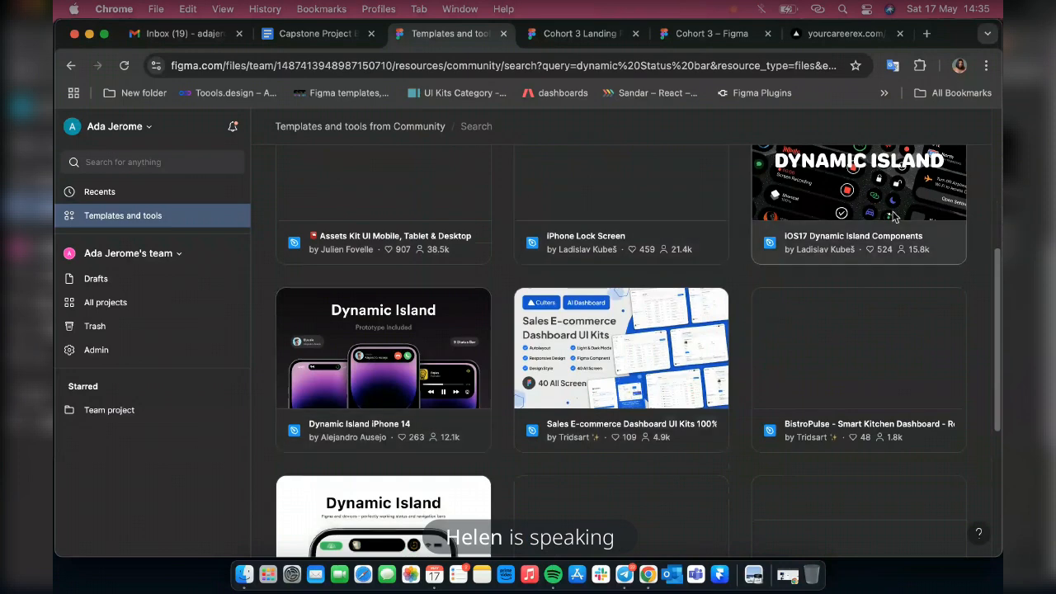
right_click(904, 258)
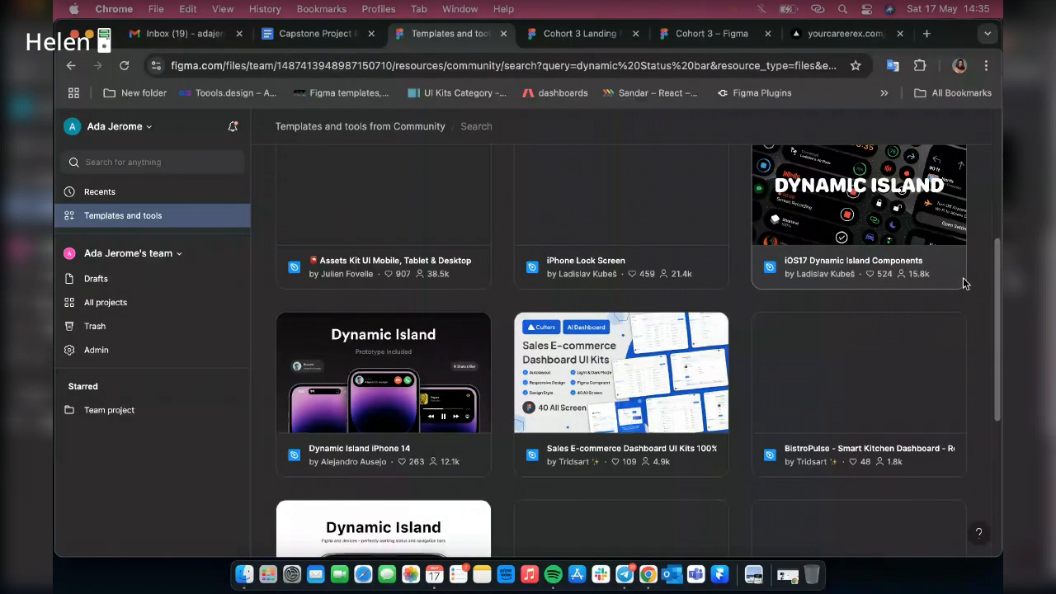
right_click(962, 280)
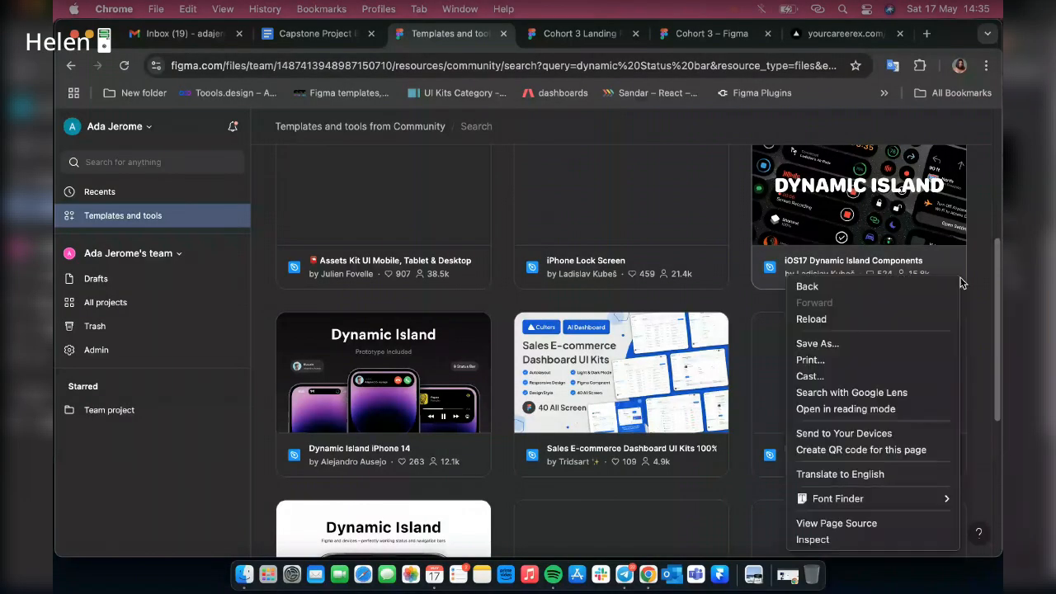
left_click(921, 269)
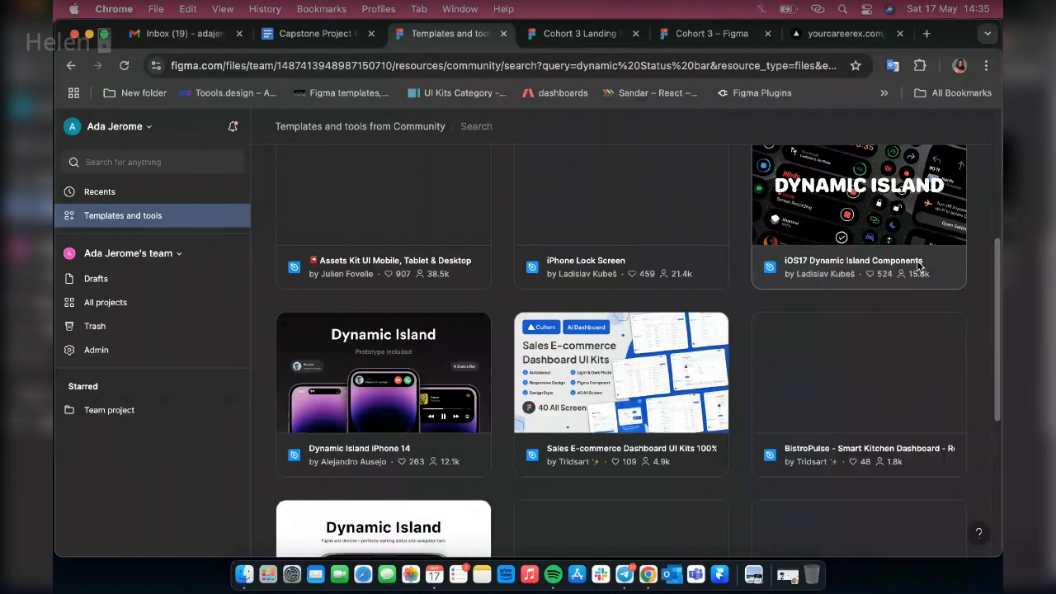
left_click(921, 269)
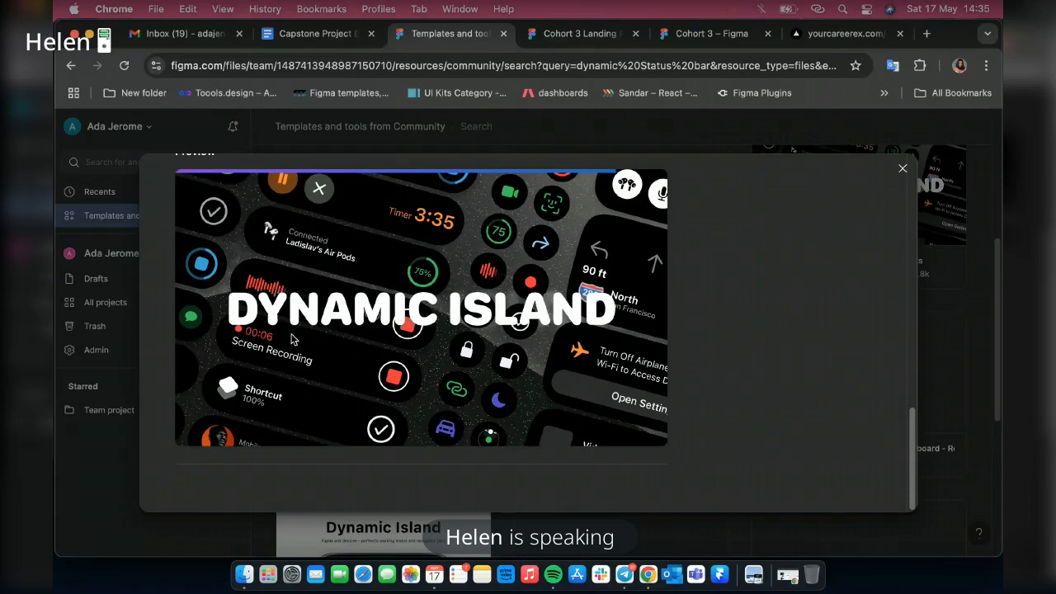
scroll(321, 297, "up", 10)
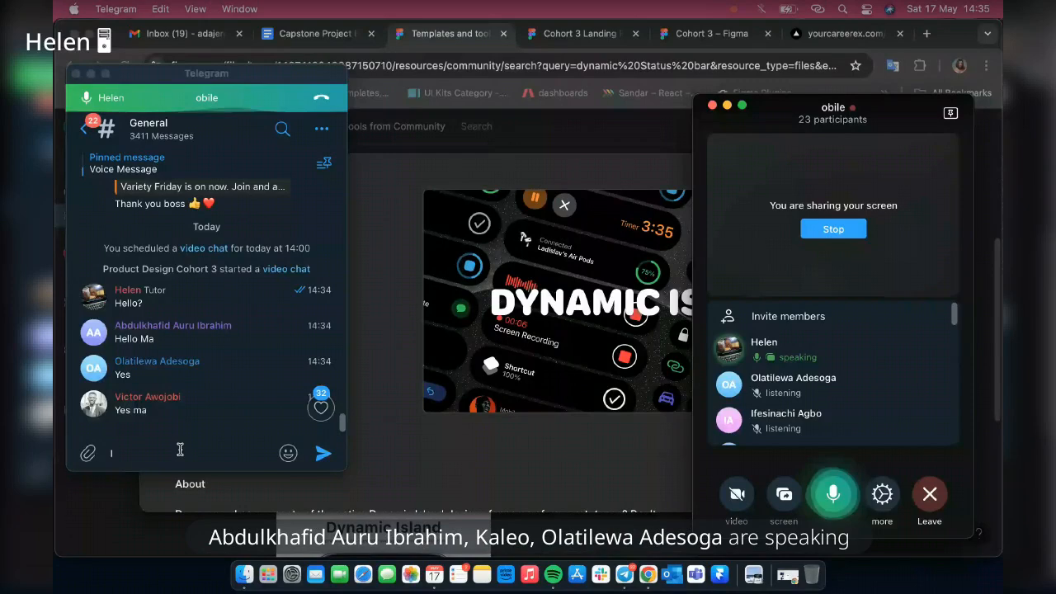
left_click(181, 450)
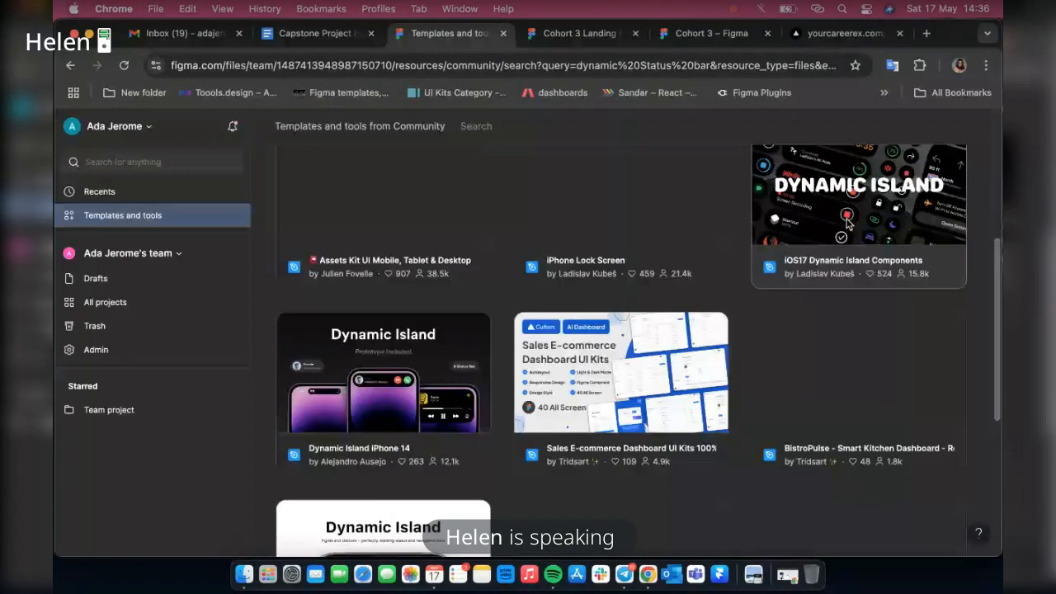
key("Escape")
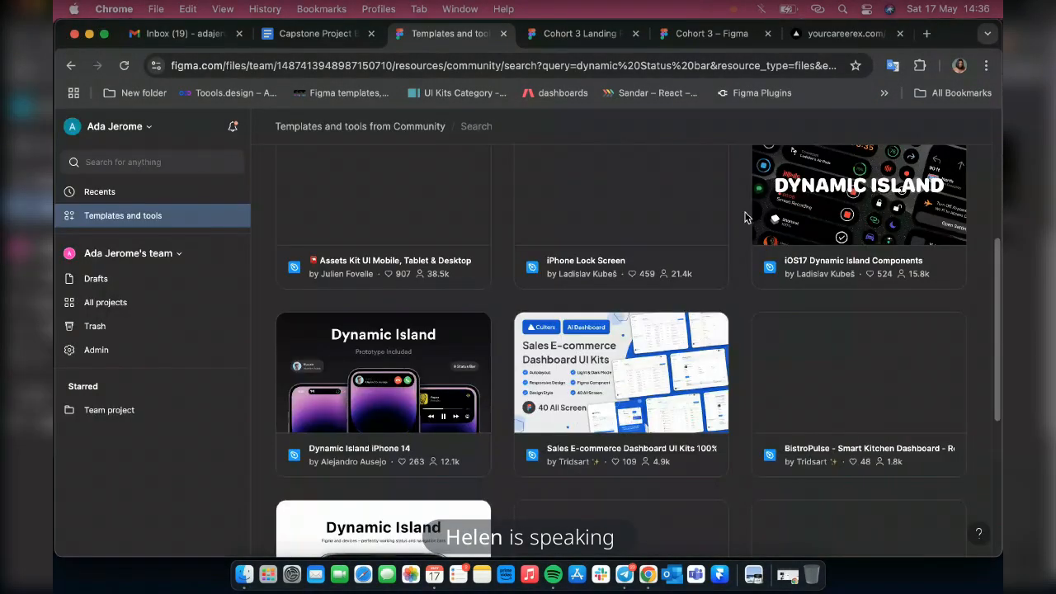
Reopen the iOS17 Dynamic Island Components details and read the lists of included contents, system notifications and live activities.
scroll(948, 259, "up", 1)
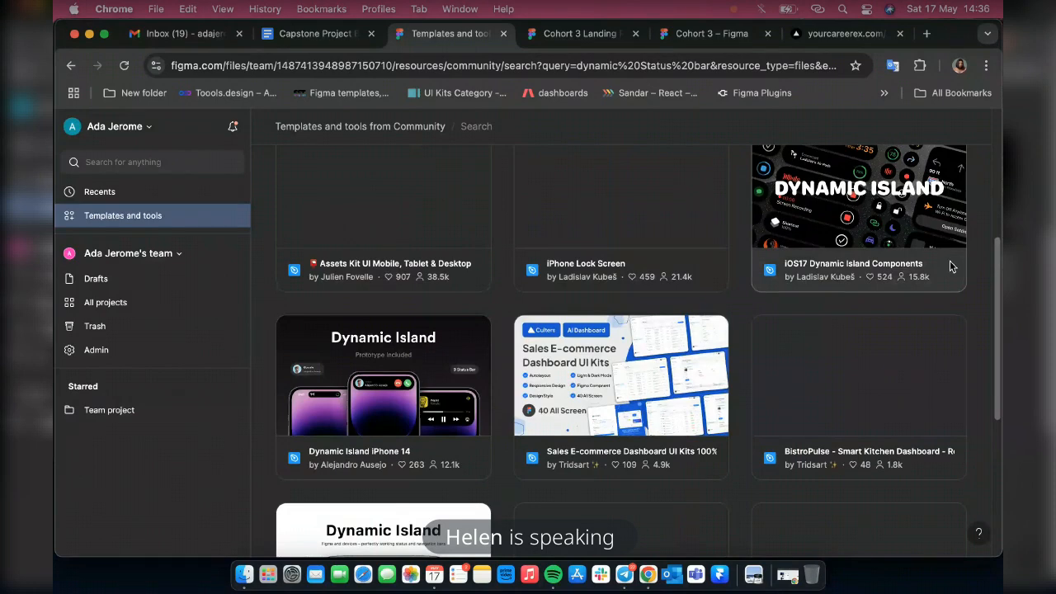
left_click(949, 266)
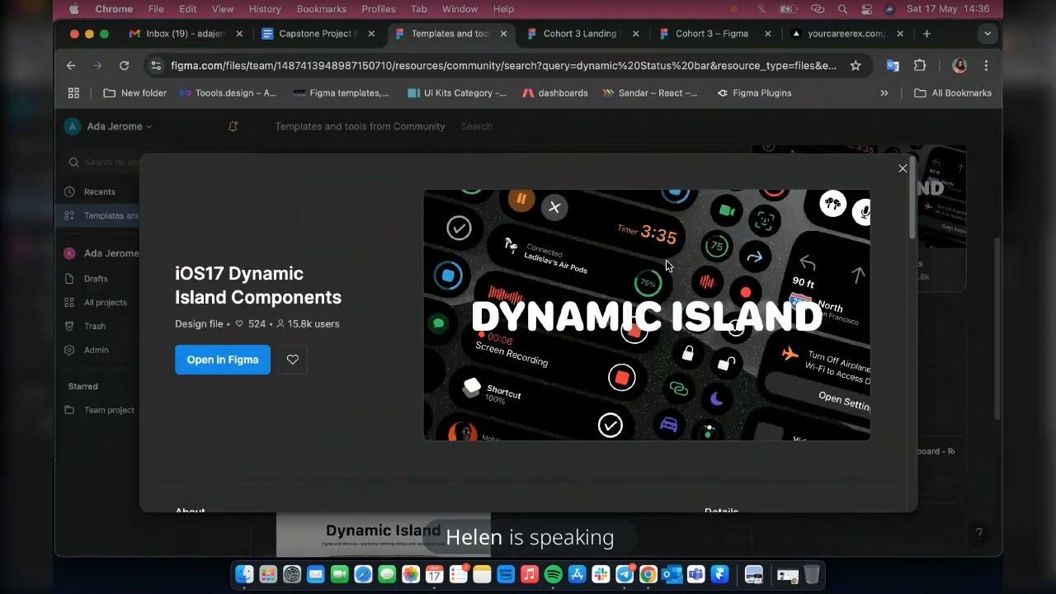
scroll(482, 328, "down", 3)
scroll(481, 327, "down", 10)
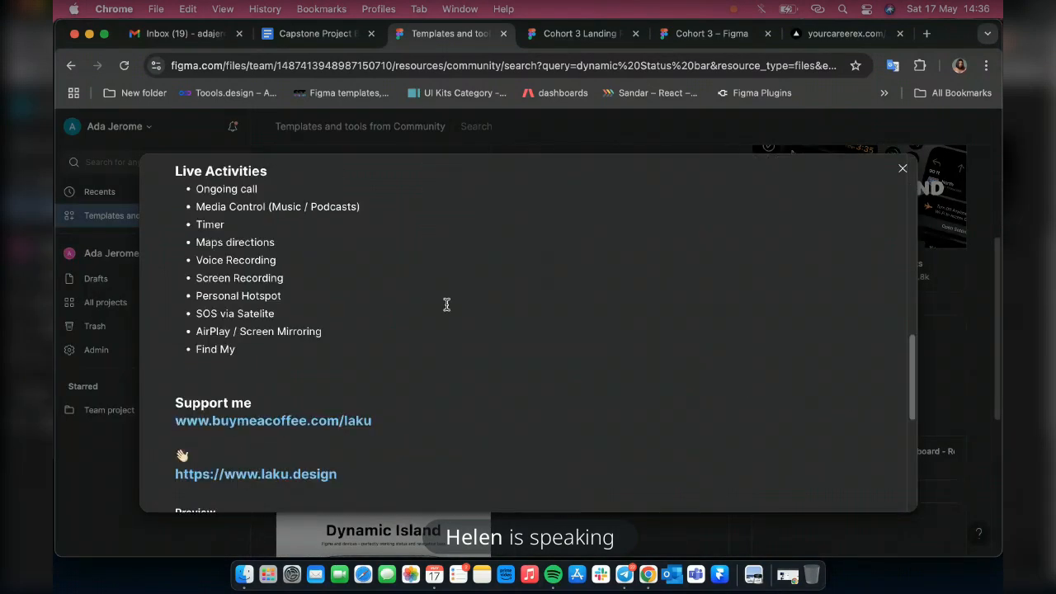
scroll(330, 330, "up", 10)
scroll(223, 395, "up", 4)
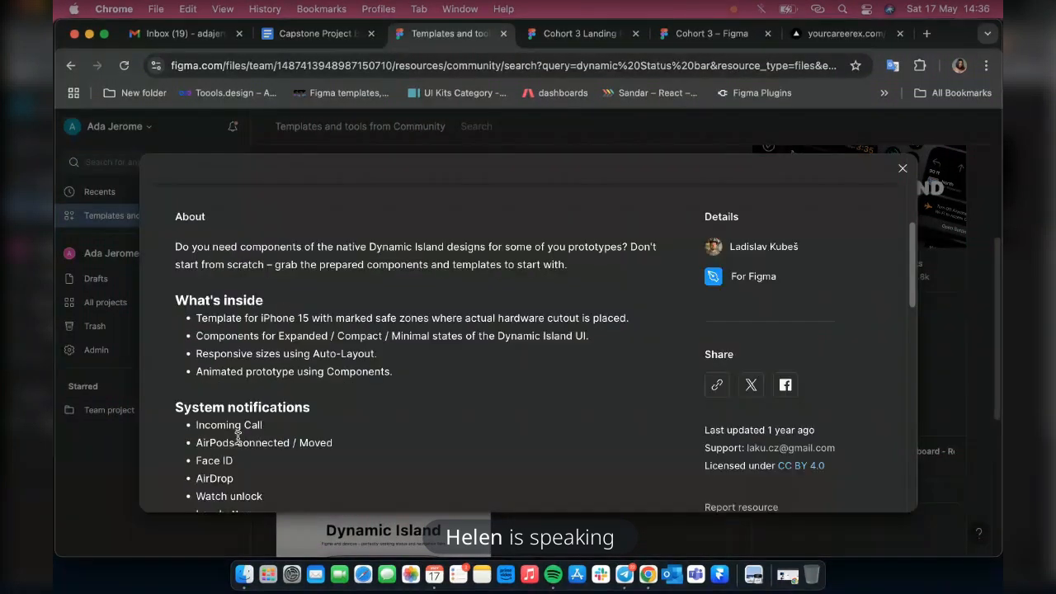
scroll(237, 438, "down", 4)
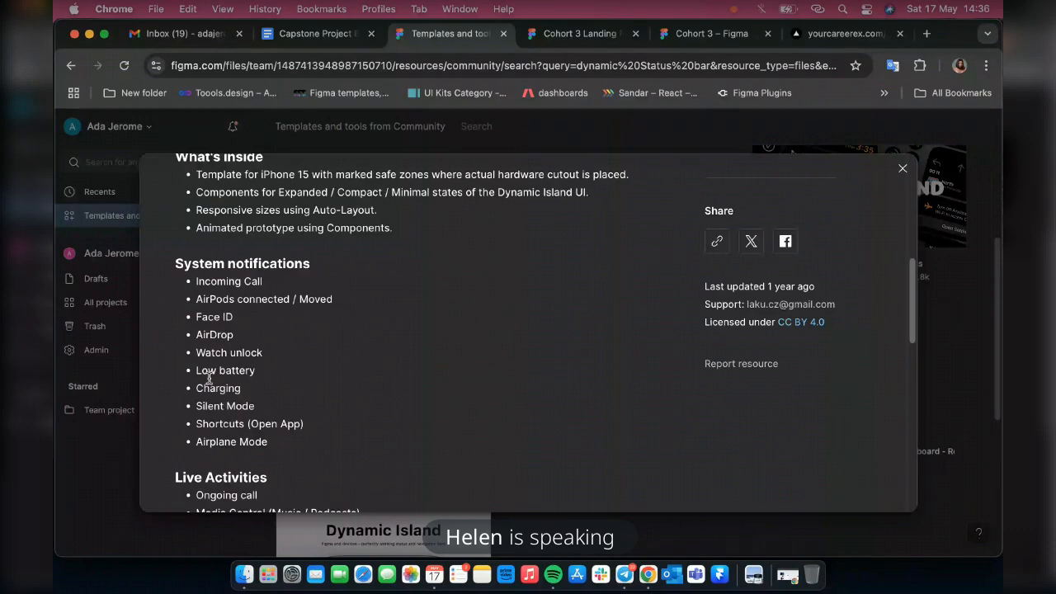
scroll(239, 377, "down", 4)
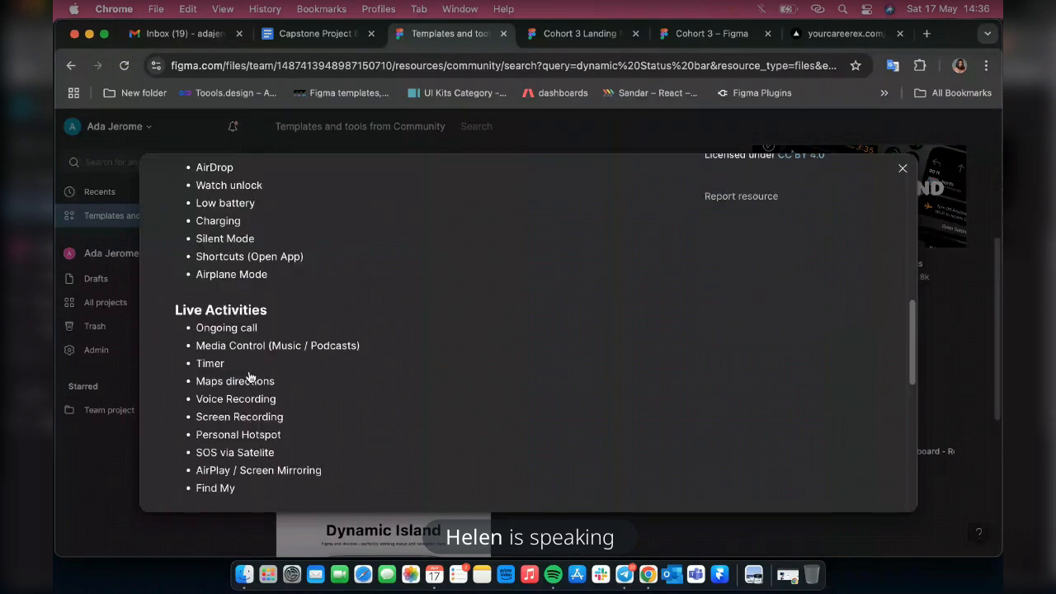
scroll(329, 259, "down", 5)
scroll(578, 358, "down", 8)
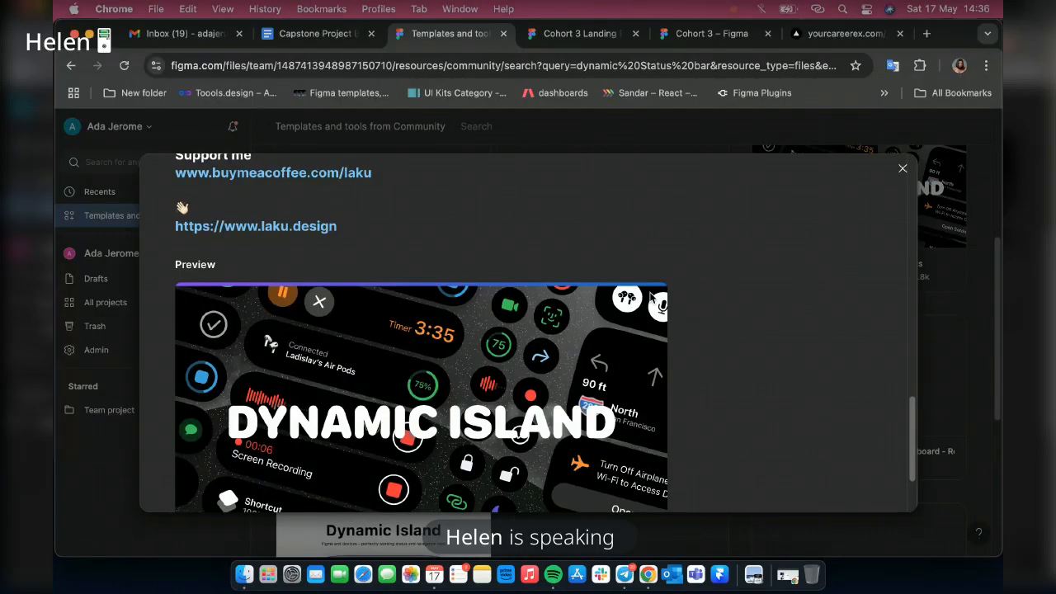
Inspect the template's file preview, list its available pages and bring the Dynamic Island layouts into view.
scroll(397, 356, "down", 3)
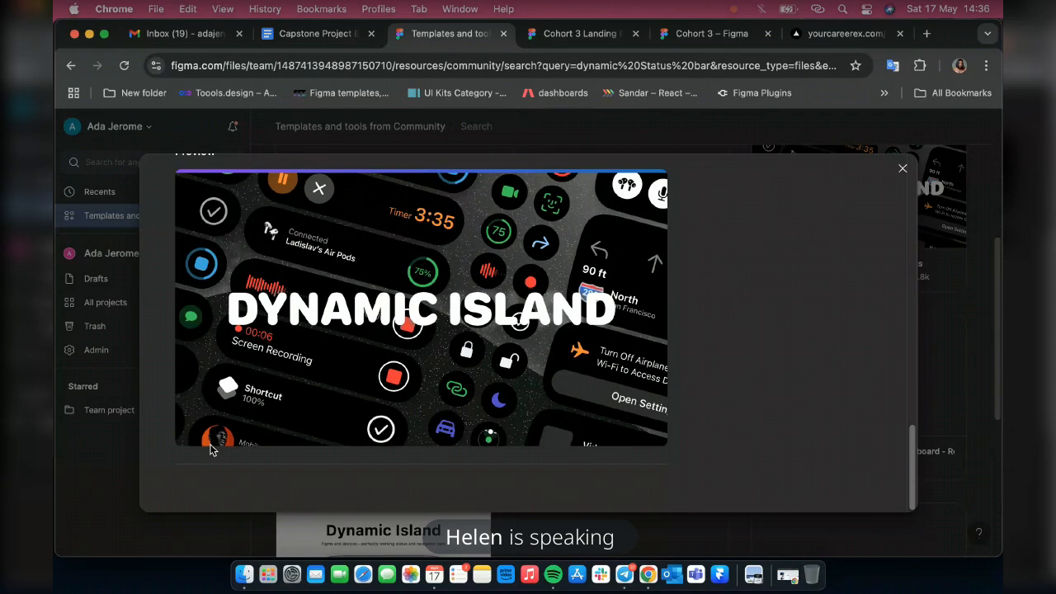
scroll(247, 428, "up", 2)
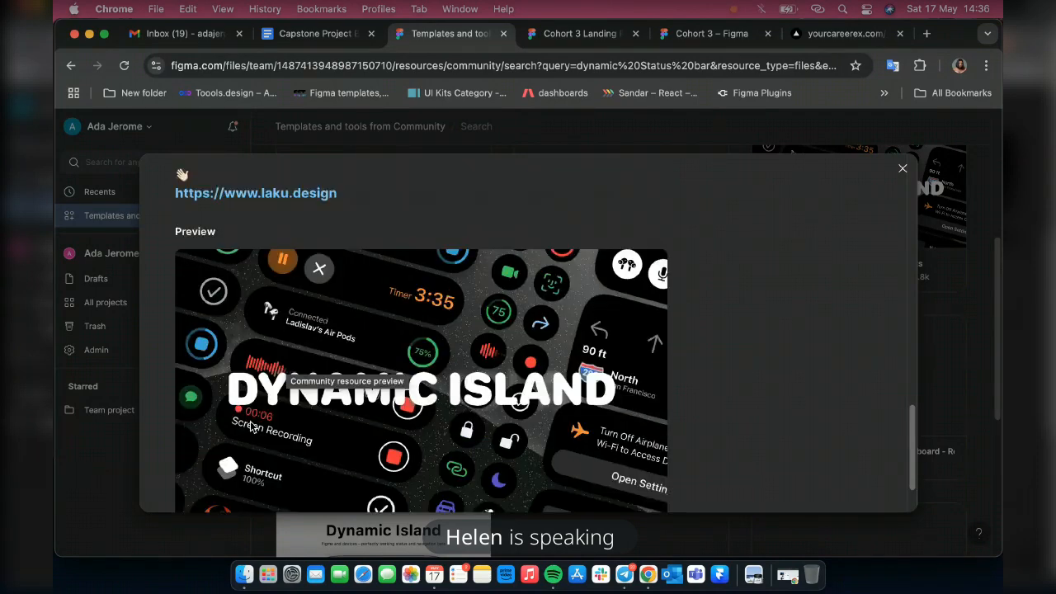
scroll(250, 426, "down", 2)
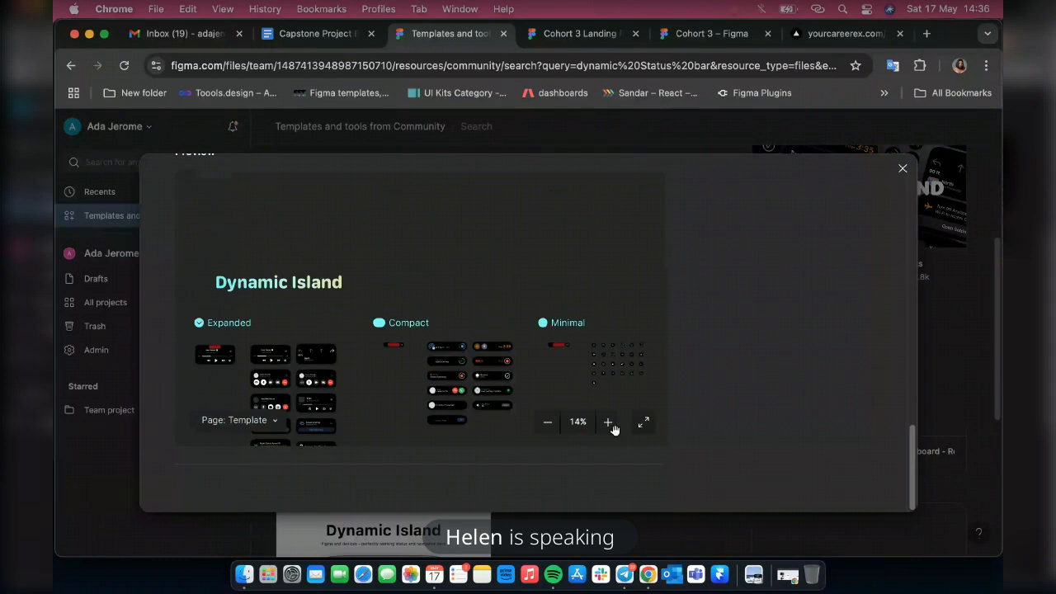
left_click(274, 423)
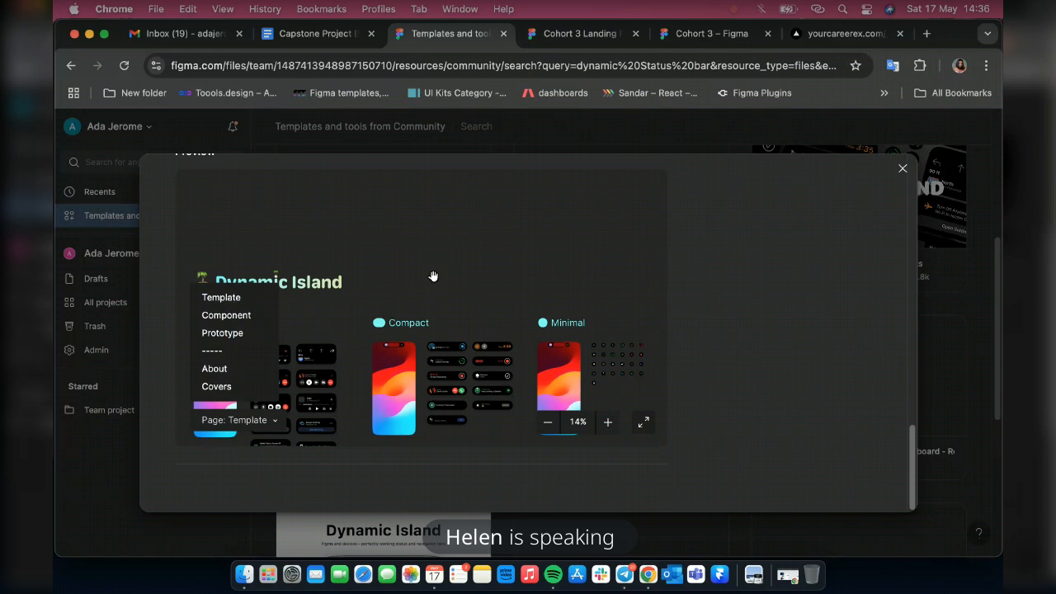
scroll(277, 395, "up", 5)
scroll(277, 395, "down", 5)
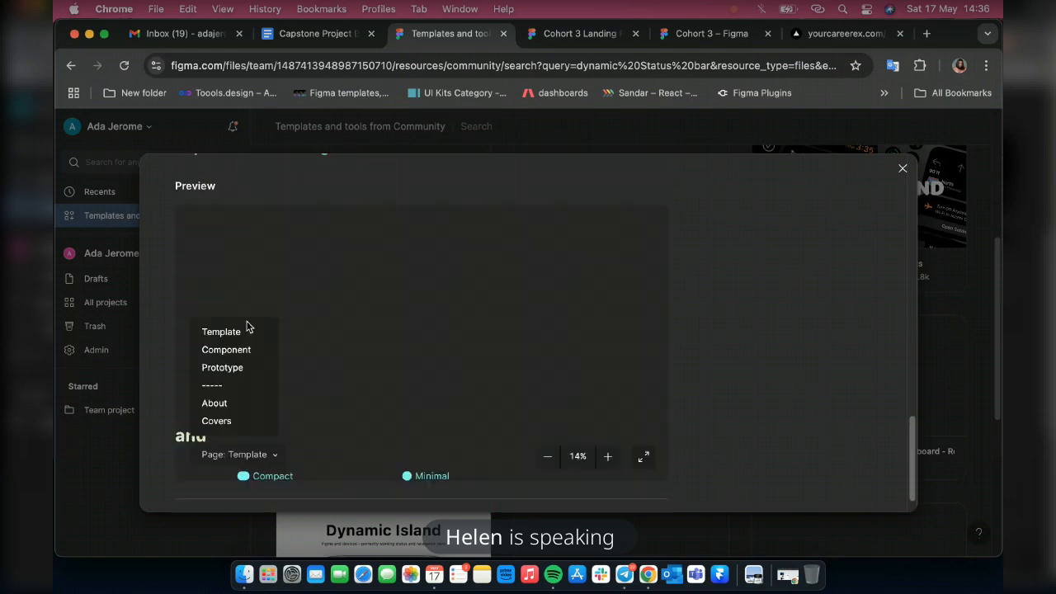
scroll(245, 327, "down", 1)
left_click_drag(454, 321, 427, 208)
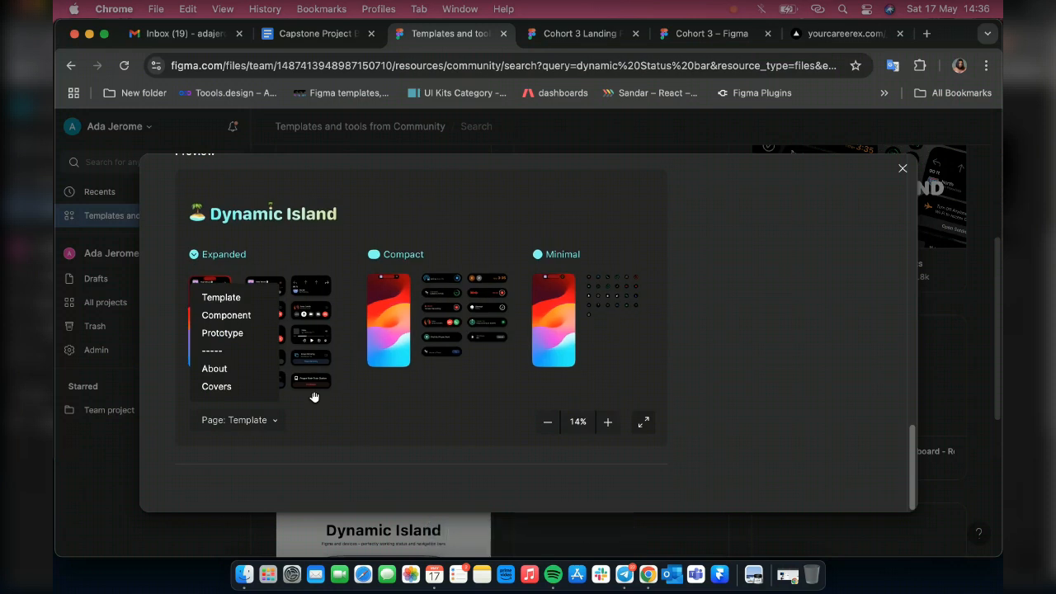
Enlarge the Template page preview to 33%, examine its Expanded, Compact and Minimal designs, and leave the template's details.
left_click(609, 424)
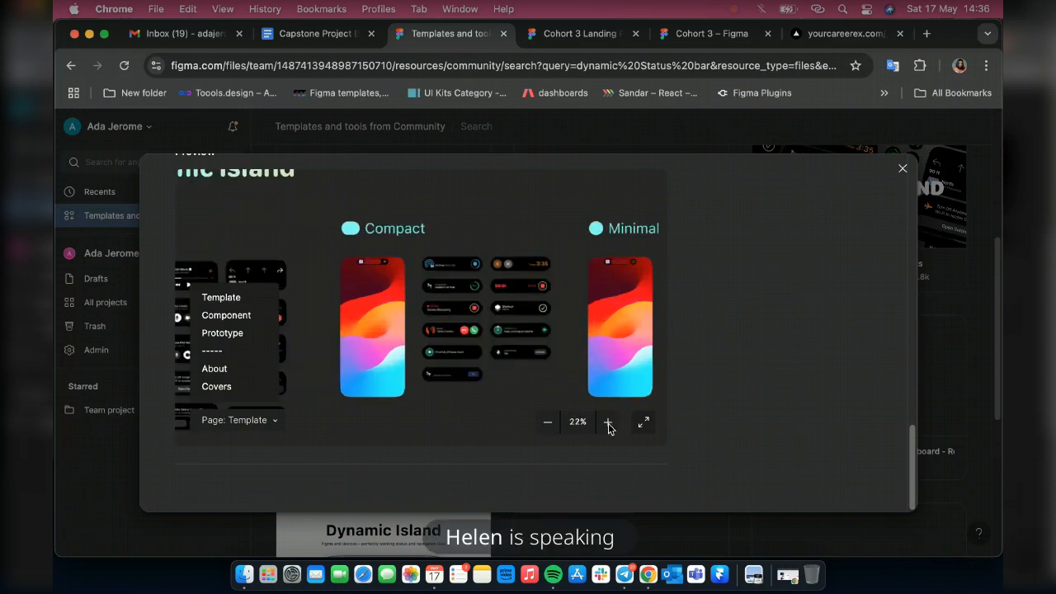
left_click(608, 422)
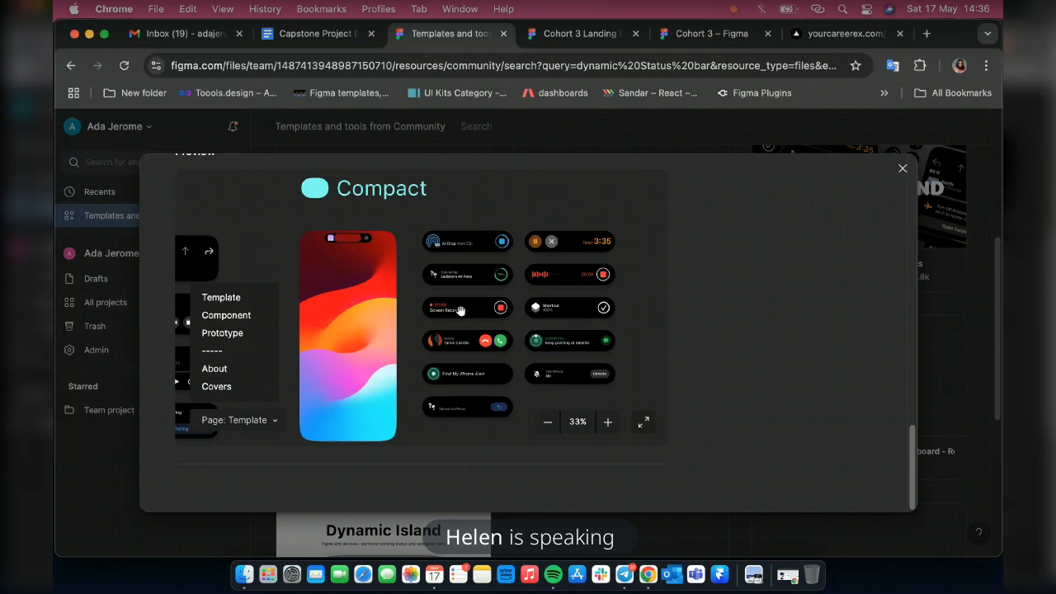
scroll(528, 259, "left", 4)
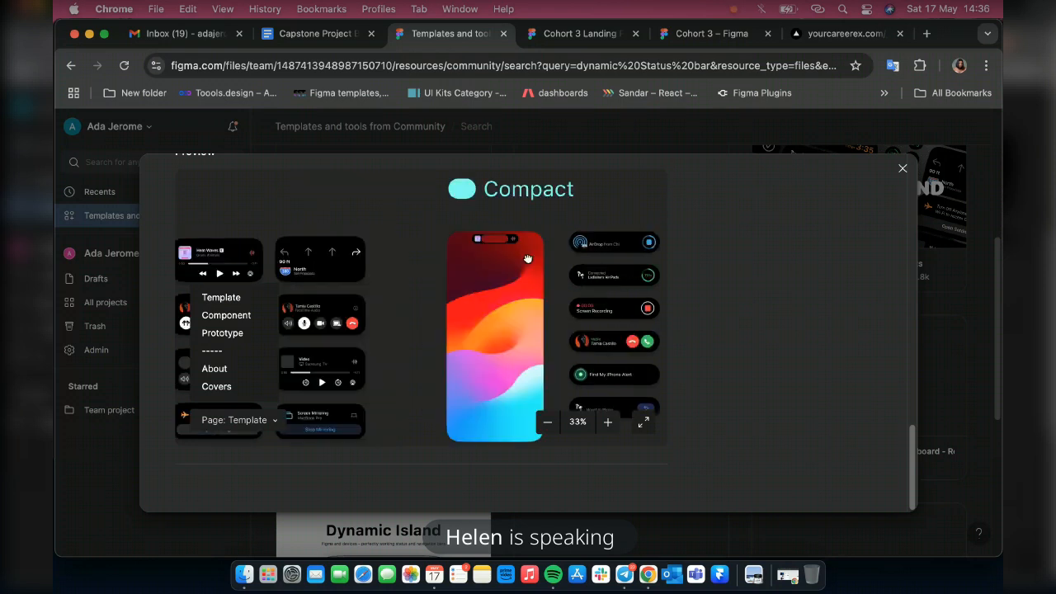
scroll(528, 259, "left", 6)
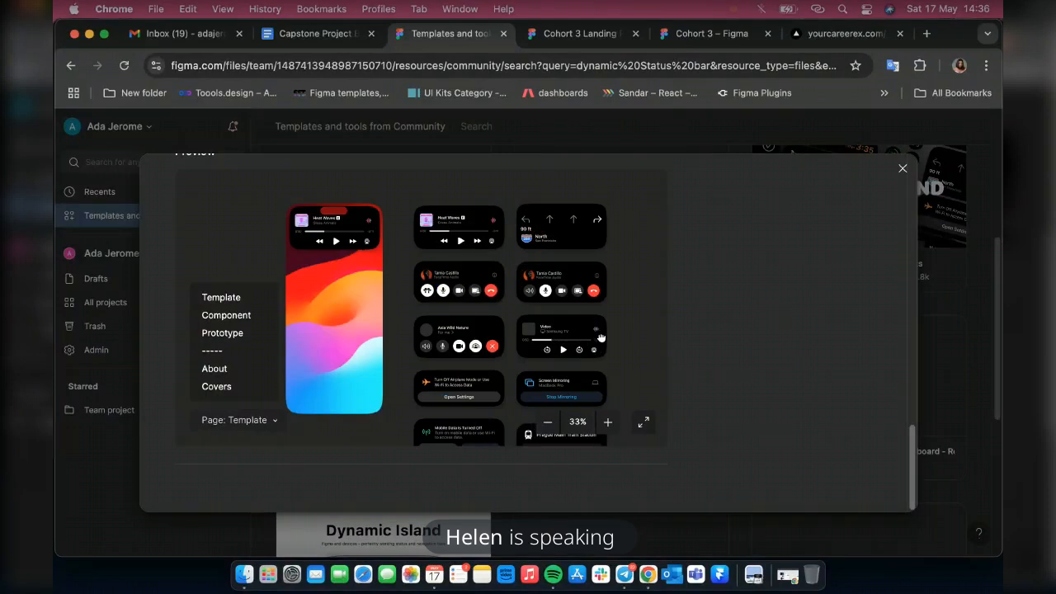
scroll(600, 338, "right", 2)
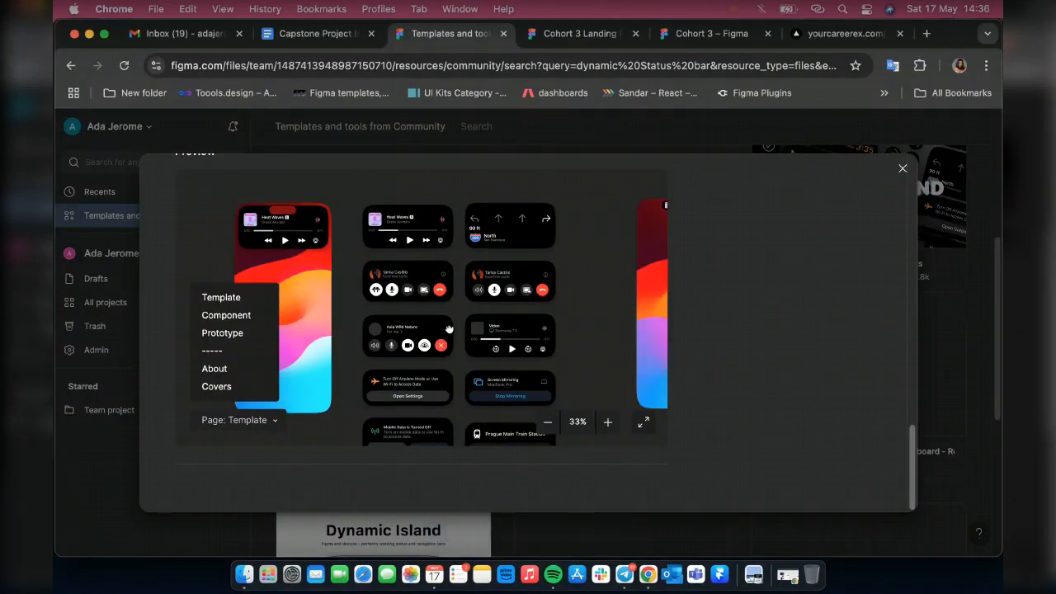
scroll(449, 329, "right", 8)
scroll(363, 334, "right", 5)
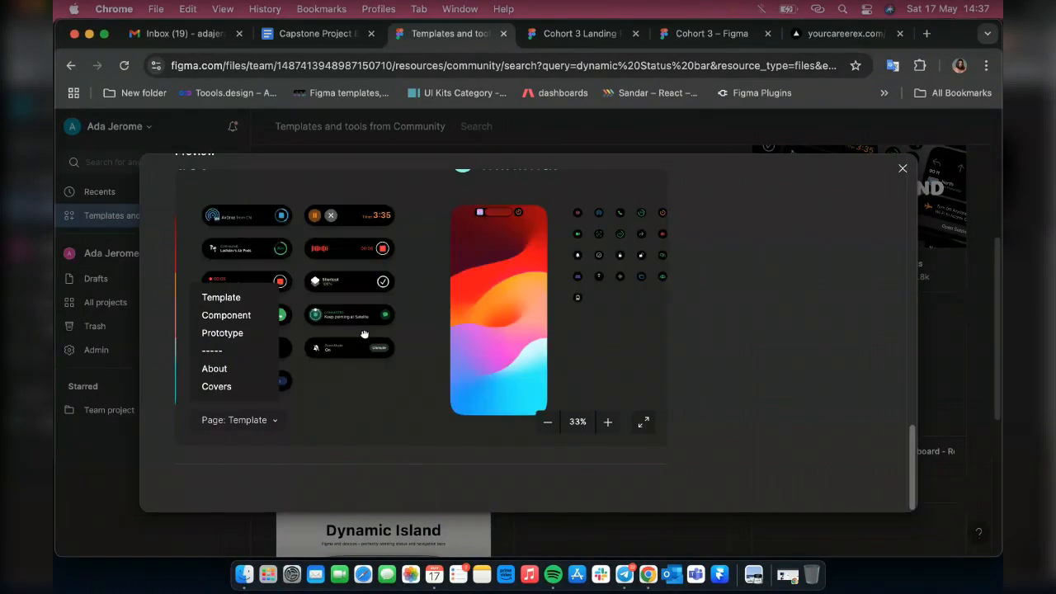
scroll(490, 330, "right", 2)
scroll(490, 330, "up", 1)
scroll(420, 370, "right", 3)
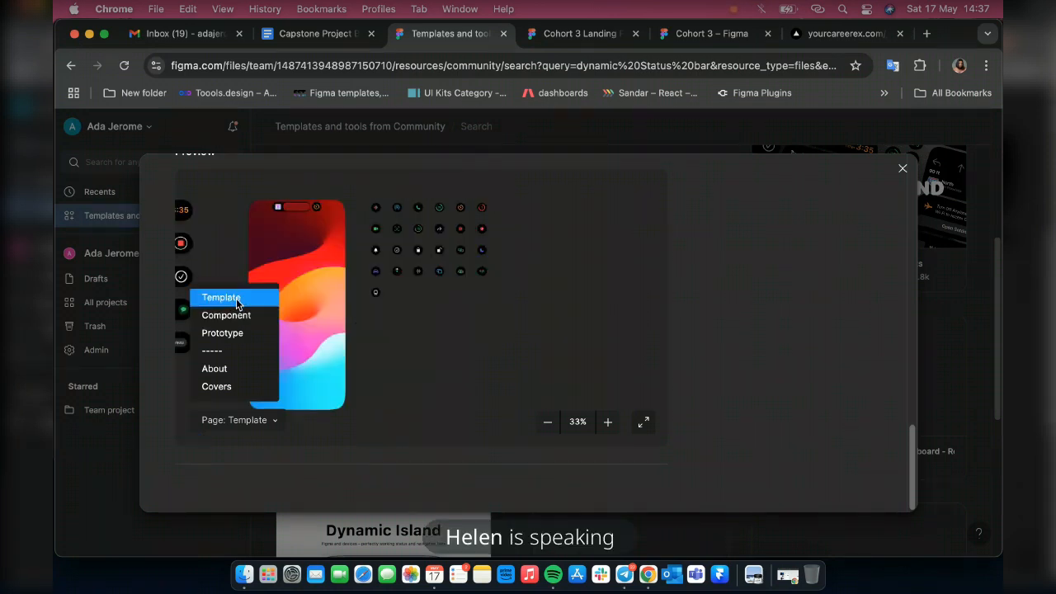
scroll(302, 391, "up", 3)
scroll(302, 391, "up", 5)
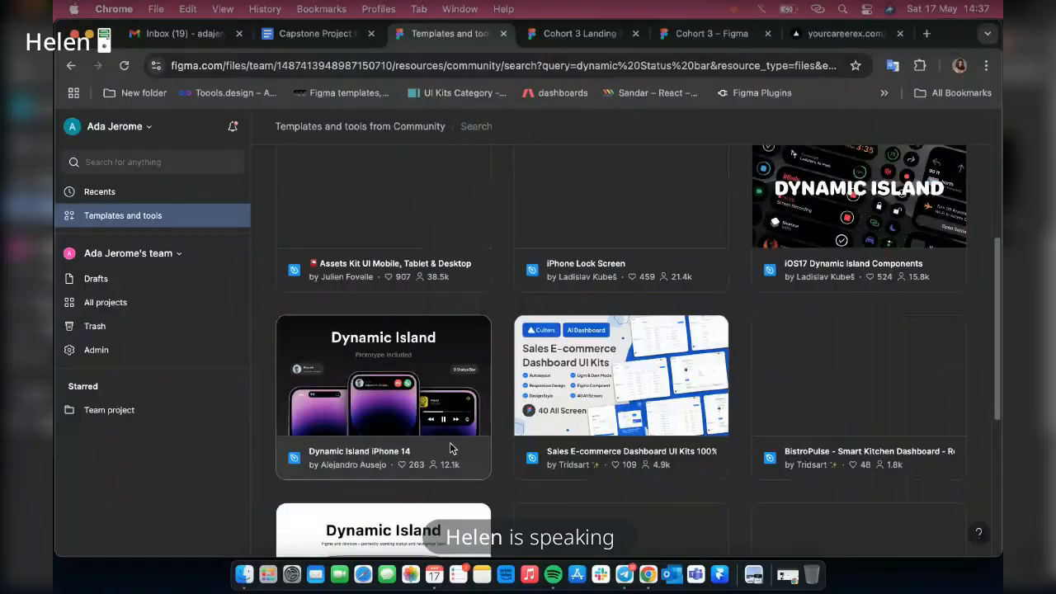
Open the details of the Dynamic Island iPhone 14 template and examine its status bar designs in the preview.
left_click(450, 442)
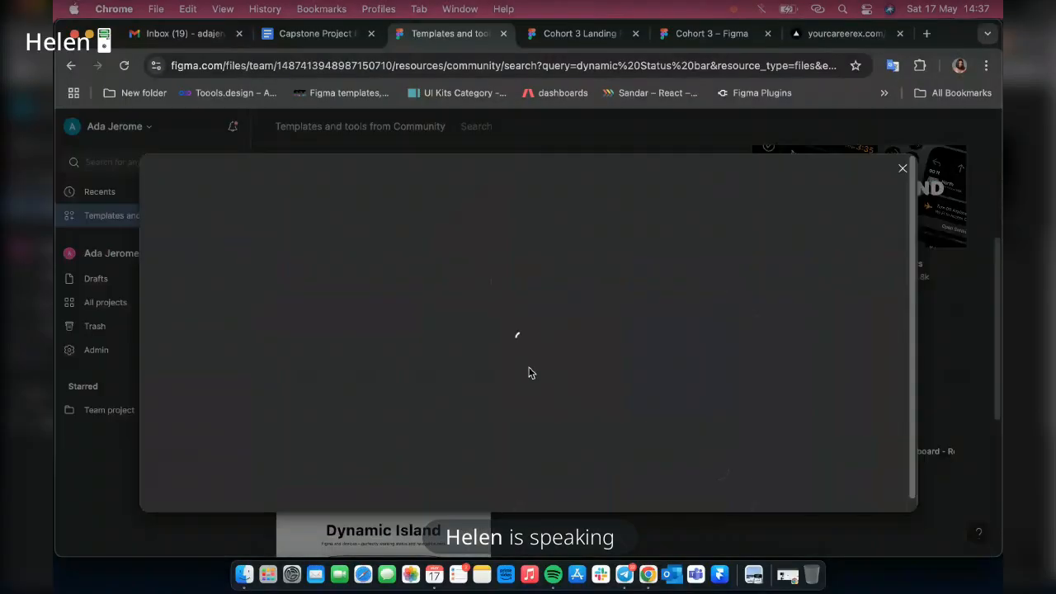
scroll(430, 354, "down", 5)
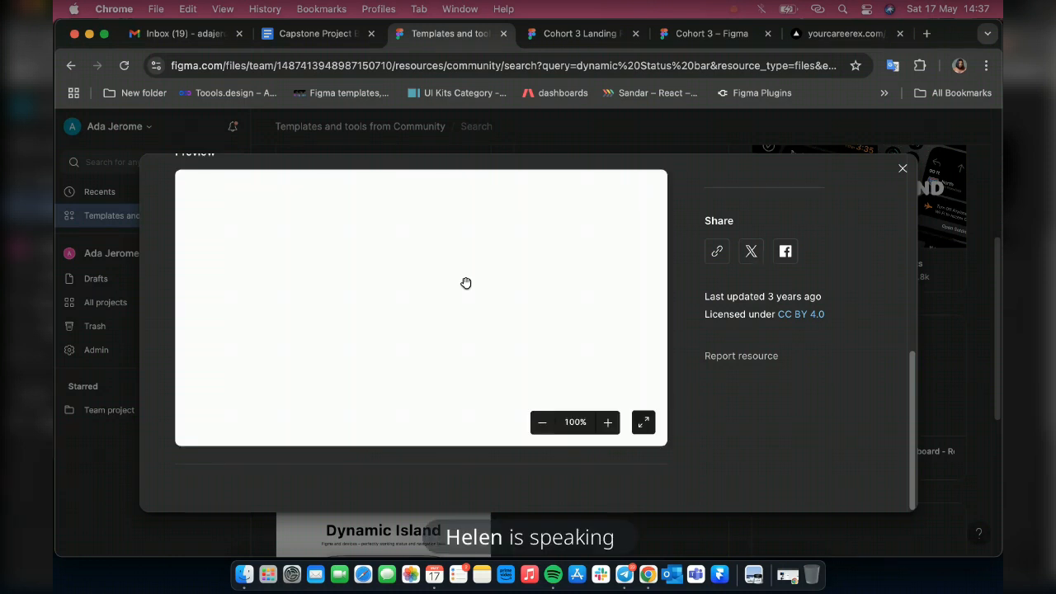
scroll(465, 283, "up", 2)
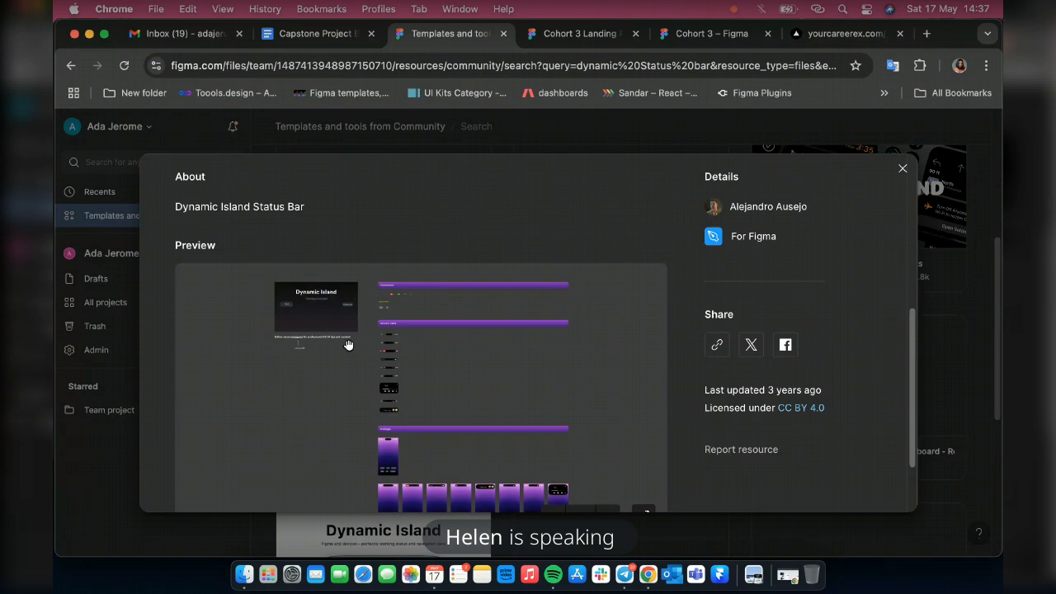
scroll(387, 393, "up", 5)
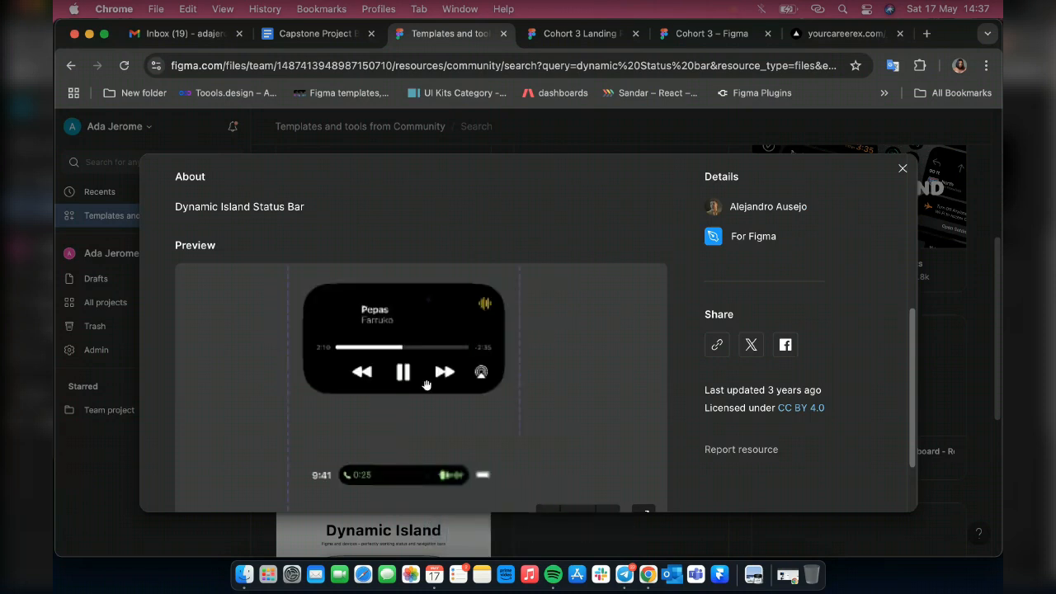
scroll(470, 366, "up", 4)
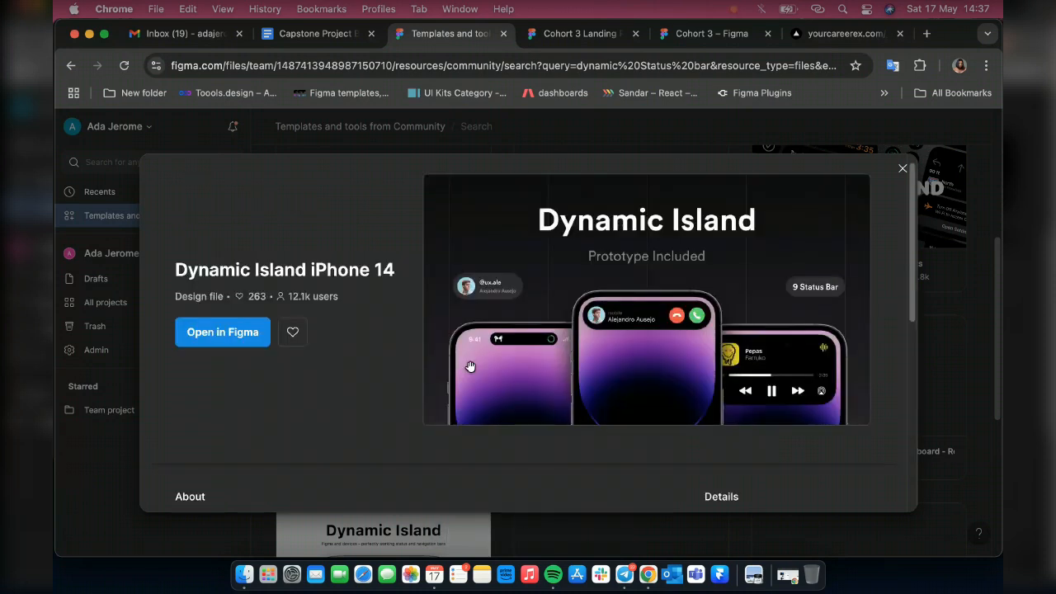
Review the status bar variants in the Dynamic Island iPhone 14 file preview, including a zoomed-out view at 32%.
scroll(472, 371, "down", 4)
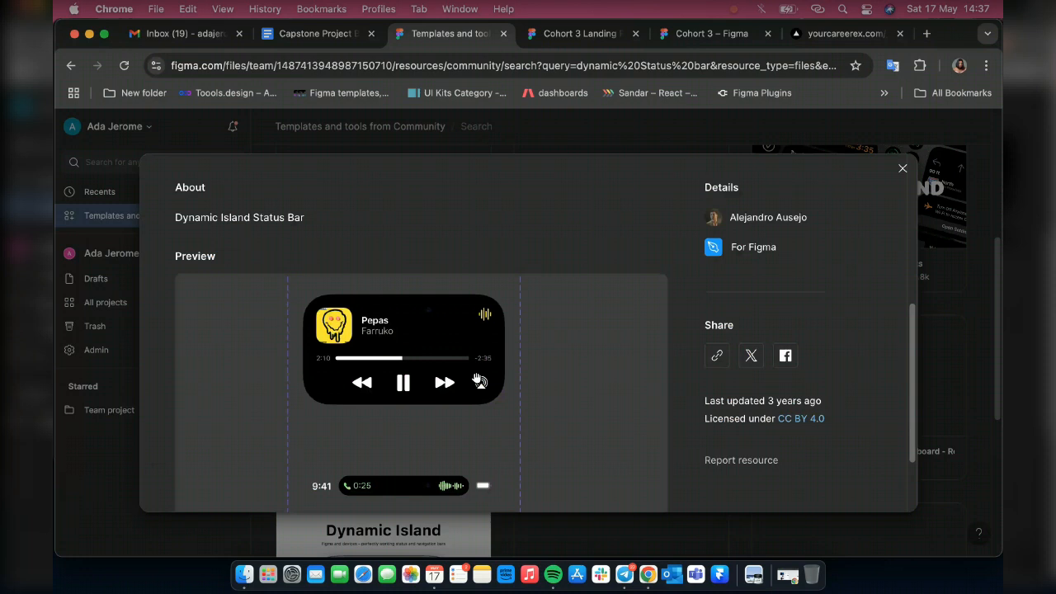
scroll(479, 380, "down", 3)
scroll(495, 346, "up", 2)
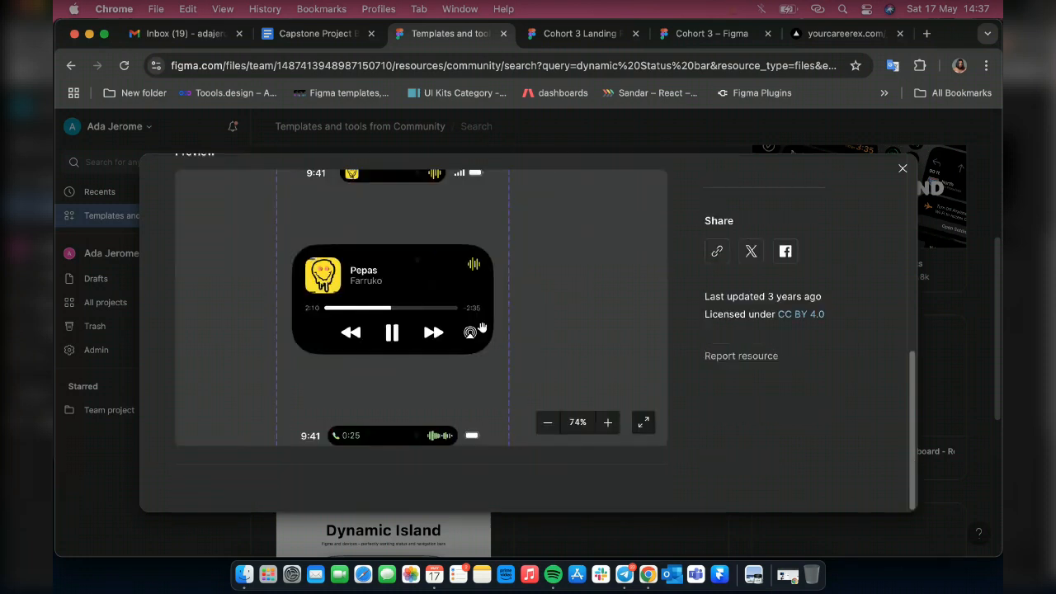
scroll(482, 330, "up", 5)
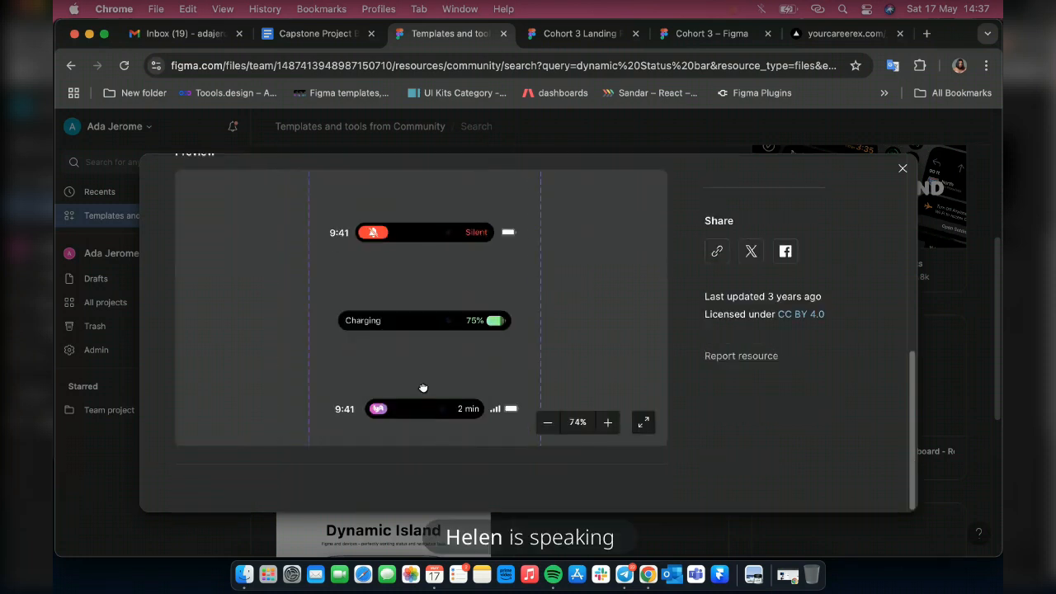
scroll(423, 388, "up", 5)
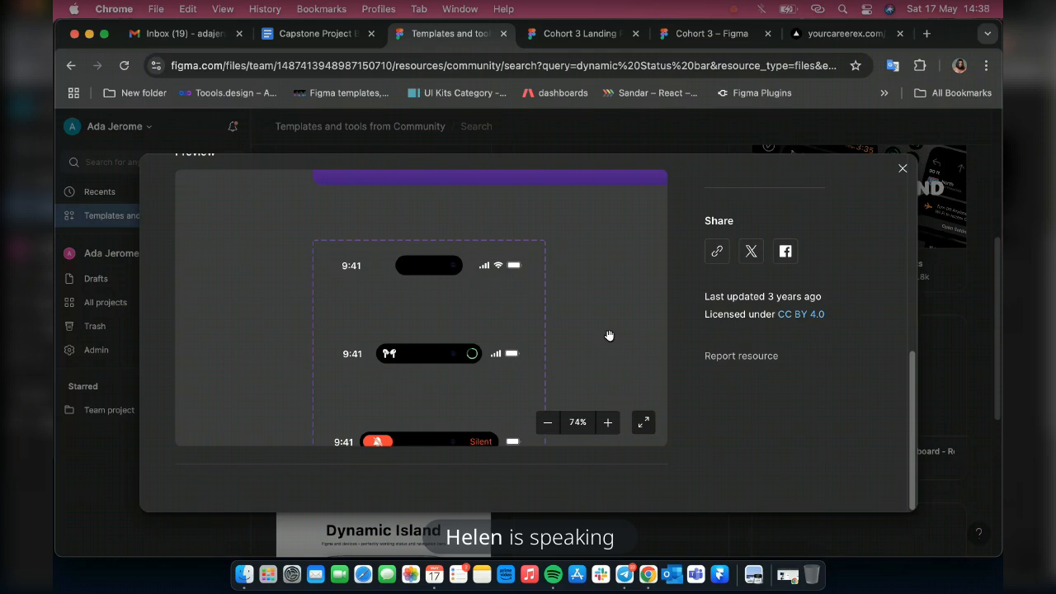
scroll(879, 353, "up", 1)
scroll(882, 381, "up", 5)
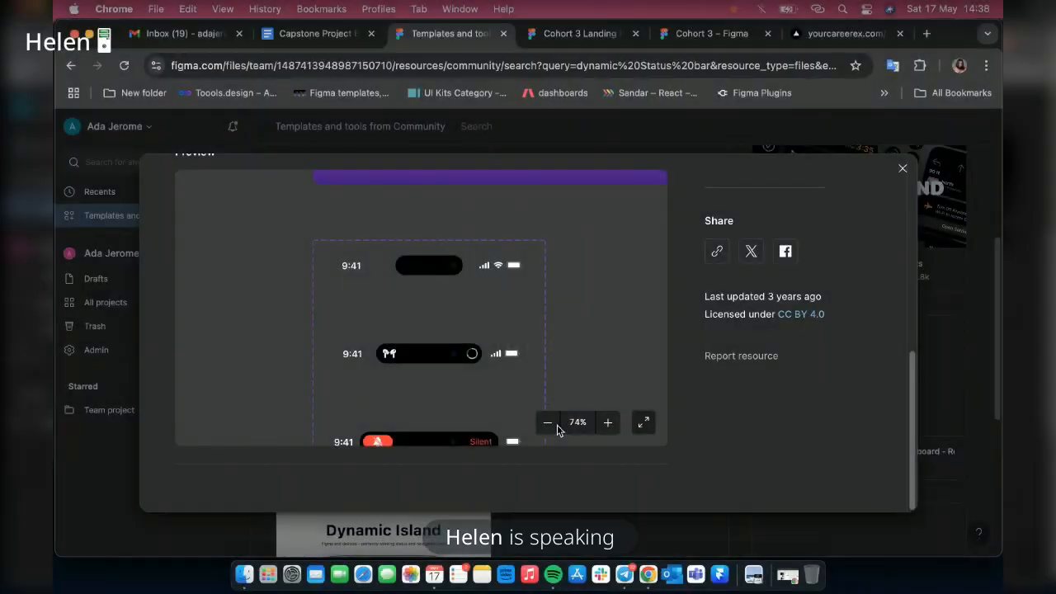
left_click(547, 423)
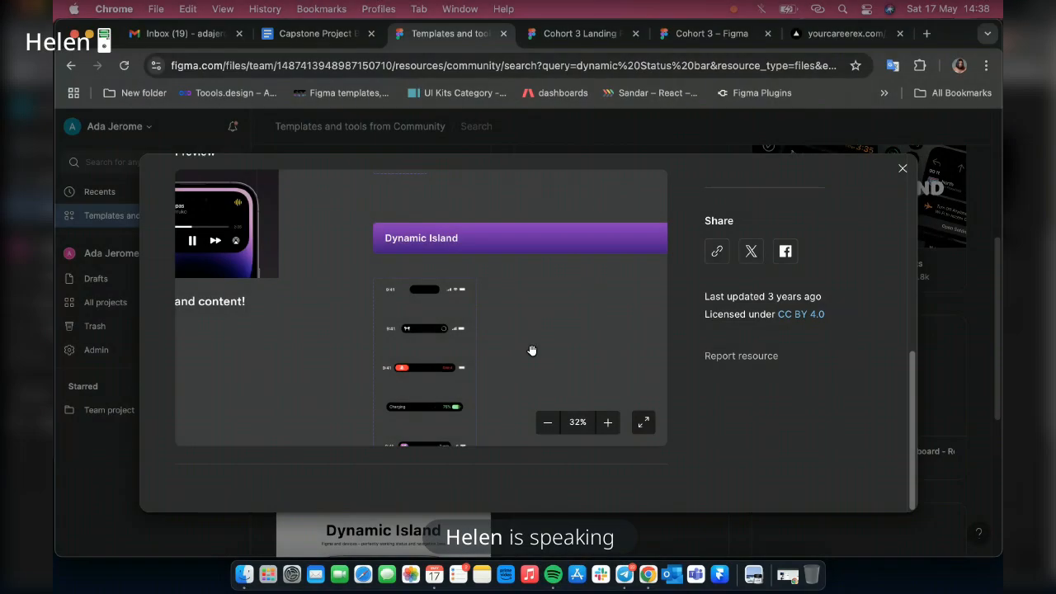
left_click(606, 424)
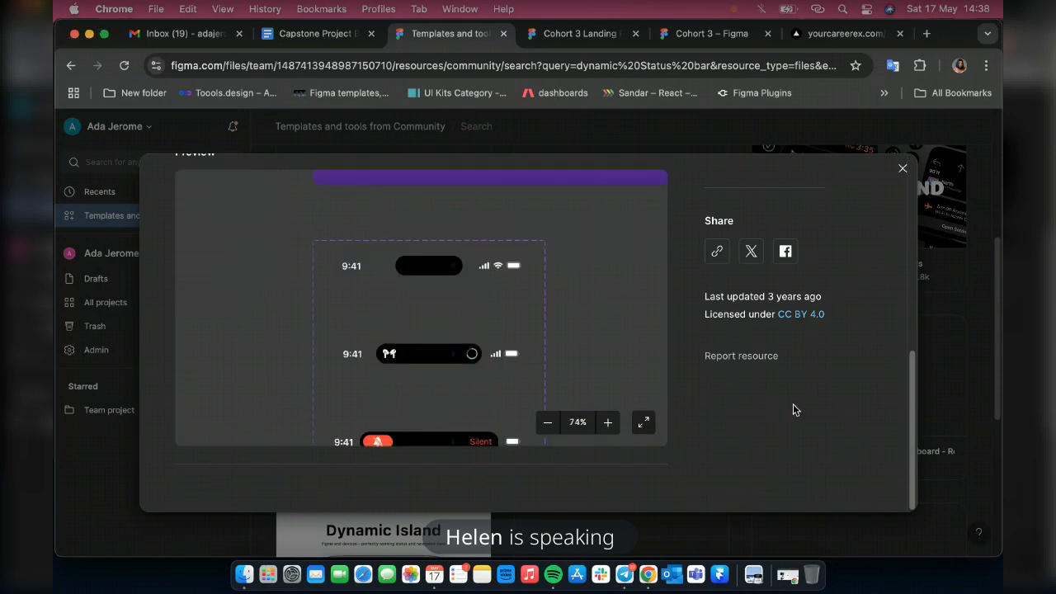
Open the Dynamic Island iPhone 14 community template as a Figma design file.
scroll(792, 409, "up", 10)
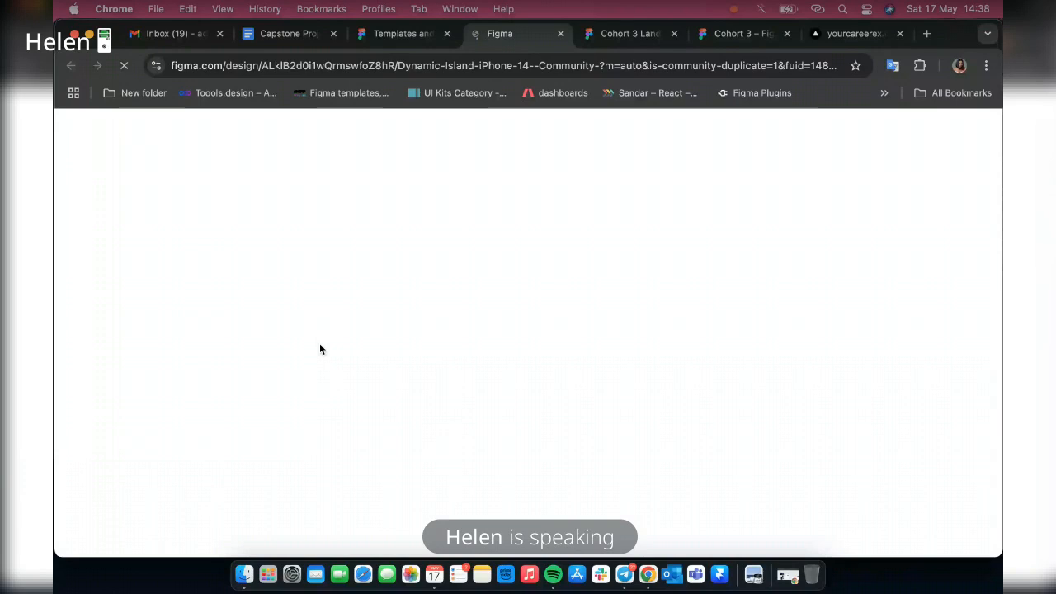
key("F2")
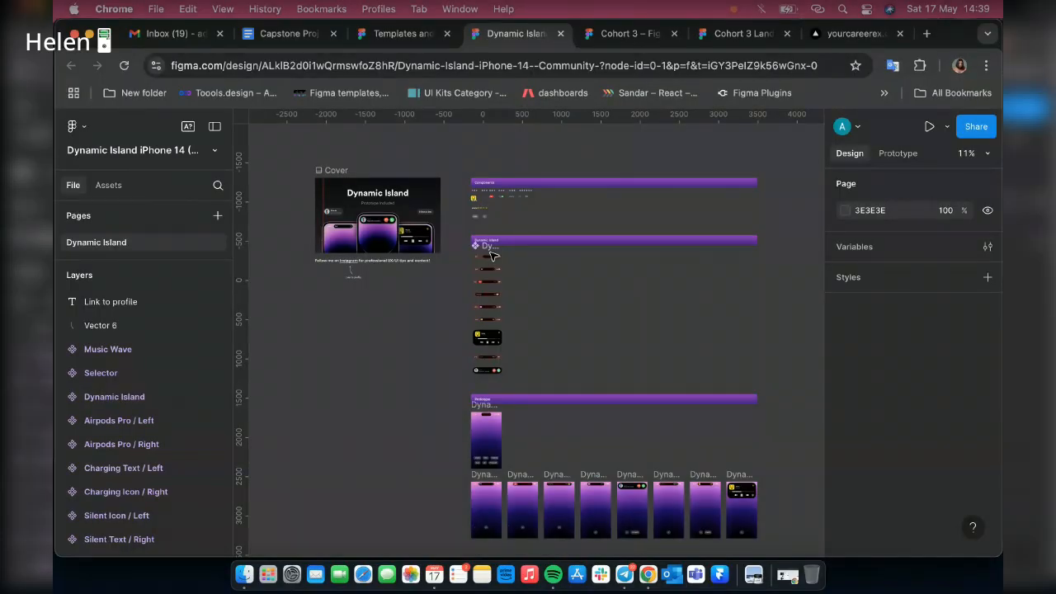
Copy the Default variant from the Dynamic Island component set and paste it into the iPhone 14 Plus - 1 frame of the Cohort 3 file.
left_click(494, 257)
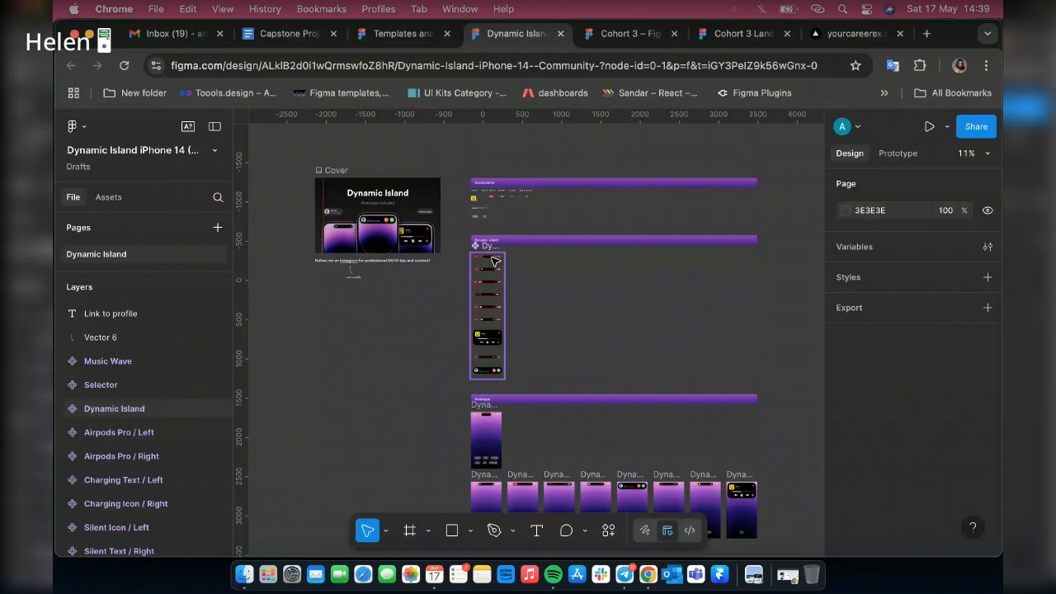
scroll(495, 259, "up", 15)
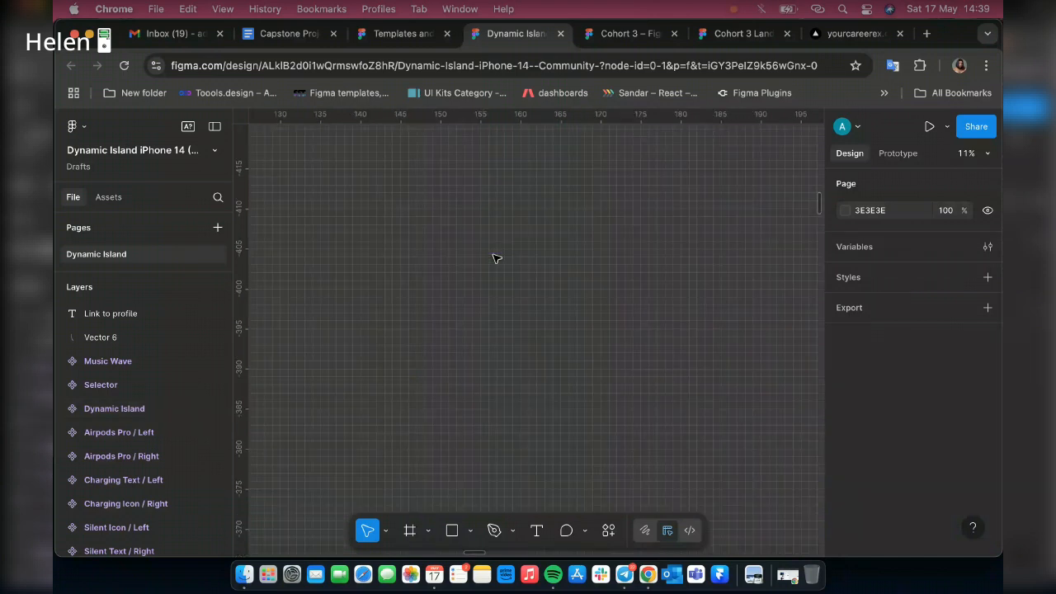
scroll(505, 266, "down", 12)
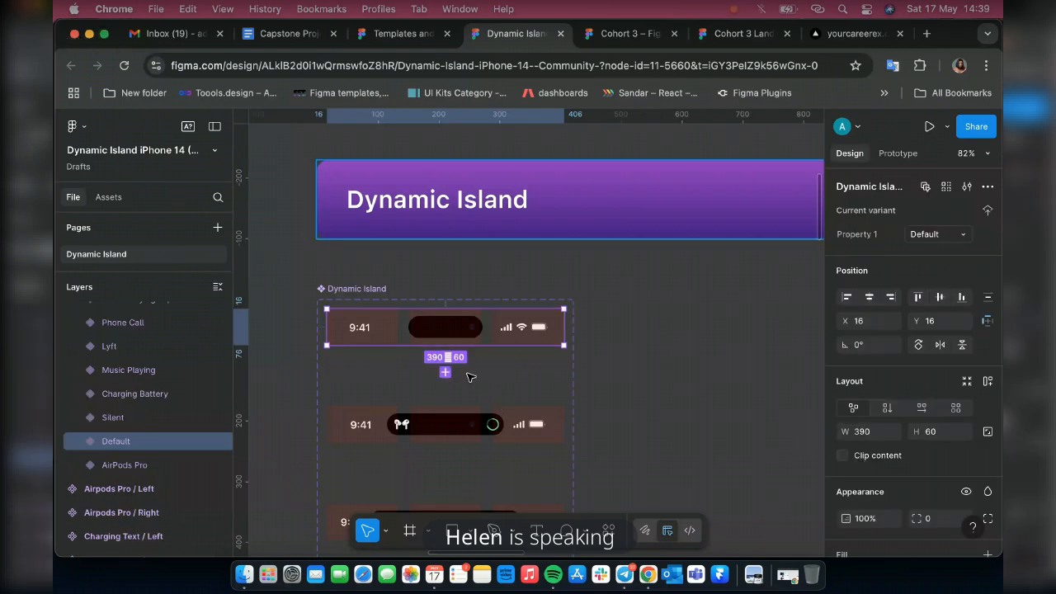
key("super+c")
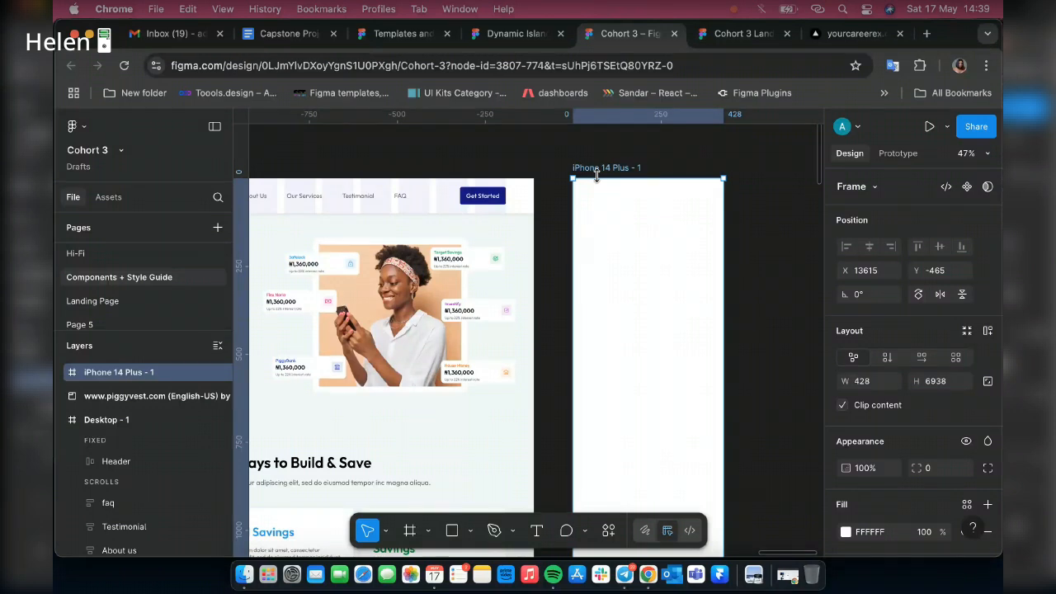
key("super+v")
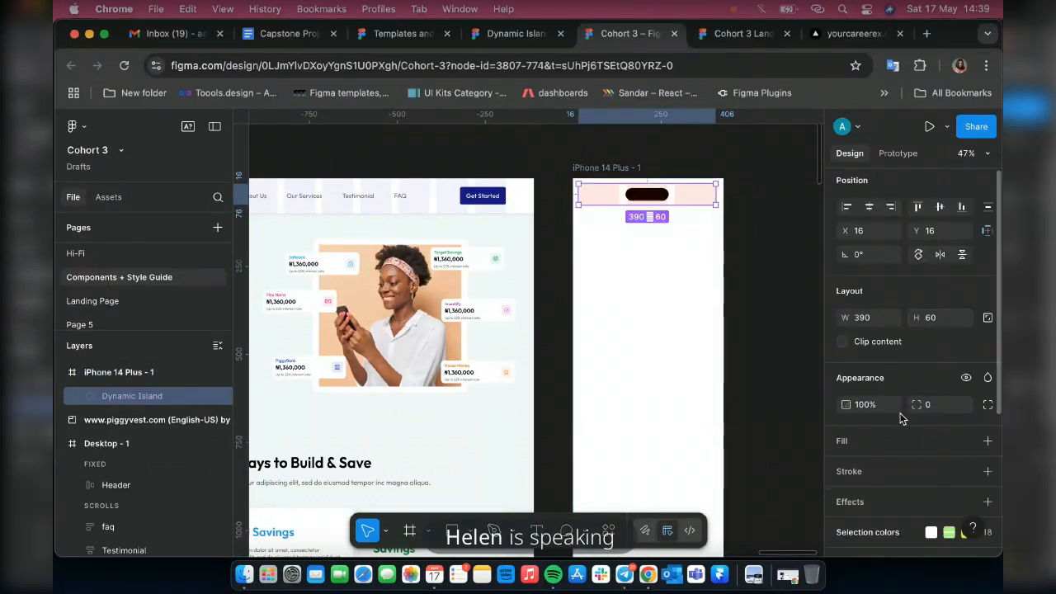
Change the pasted status bar's FFFFFF selection color at 100% opacity to black, 000000.
scroll(939, 426, "down", 3)
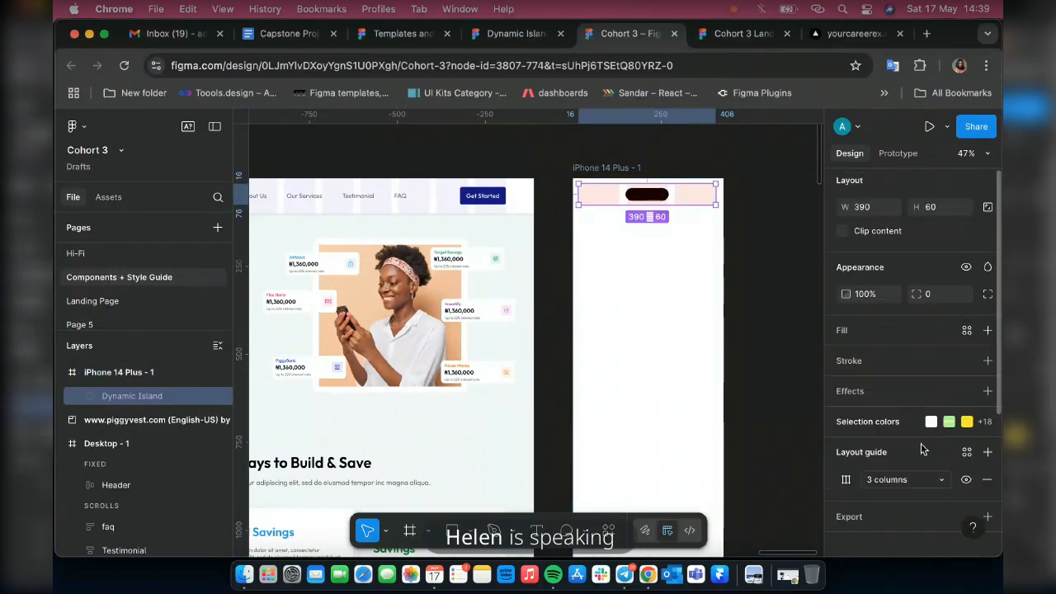
left_click(833, 412)
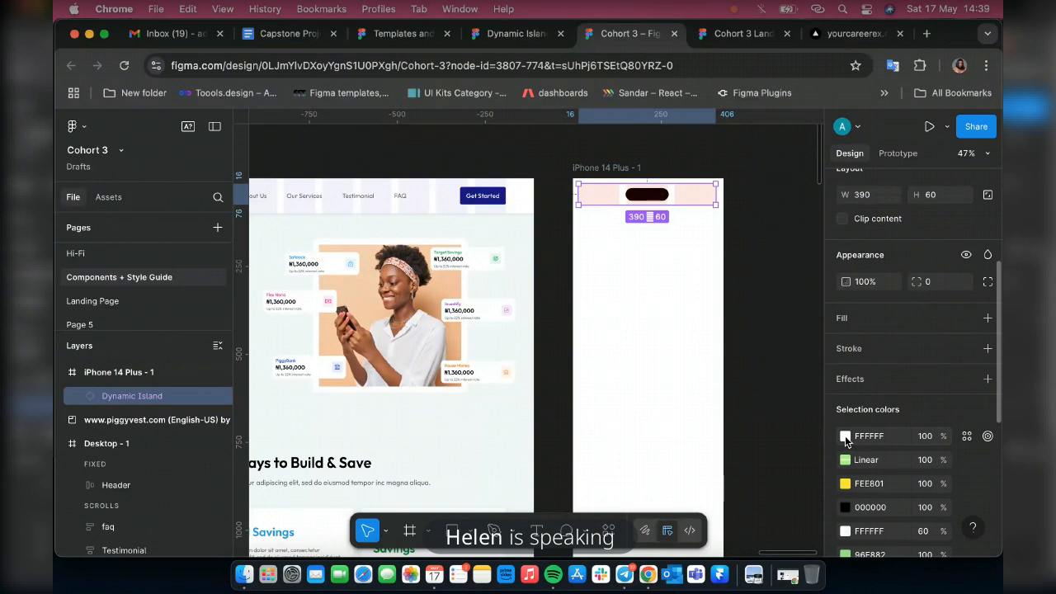
left_click(845, 437)
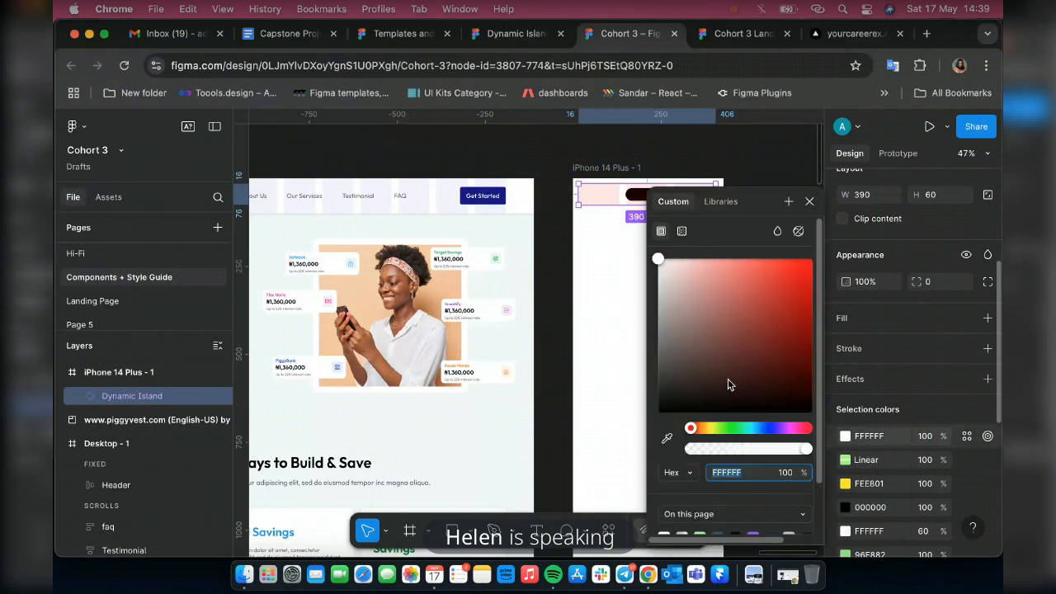
scroll(813, 470, "down", 2)
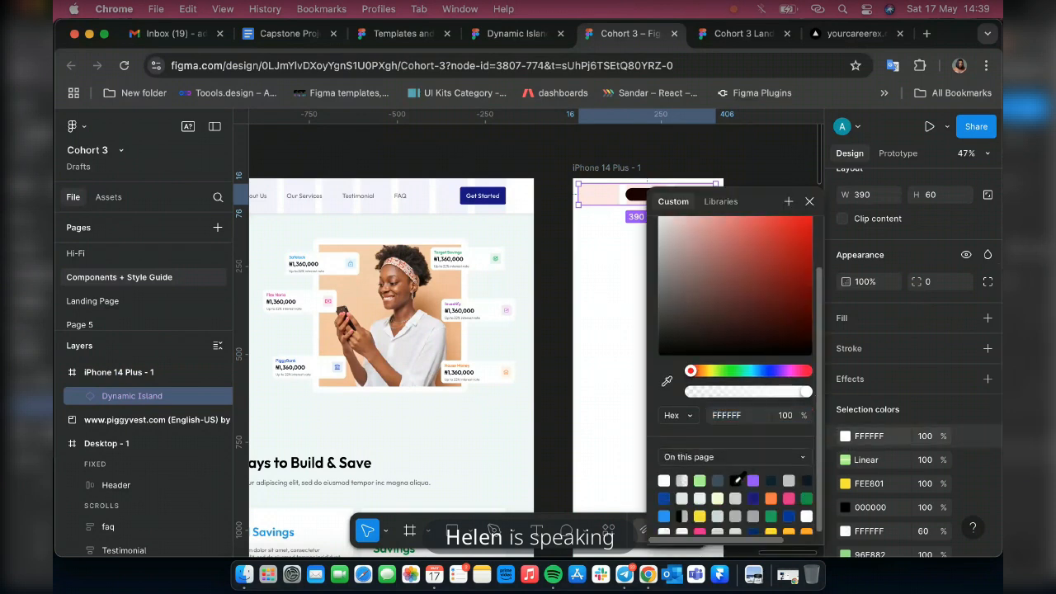
left_click(736, 480)
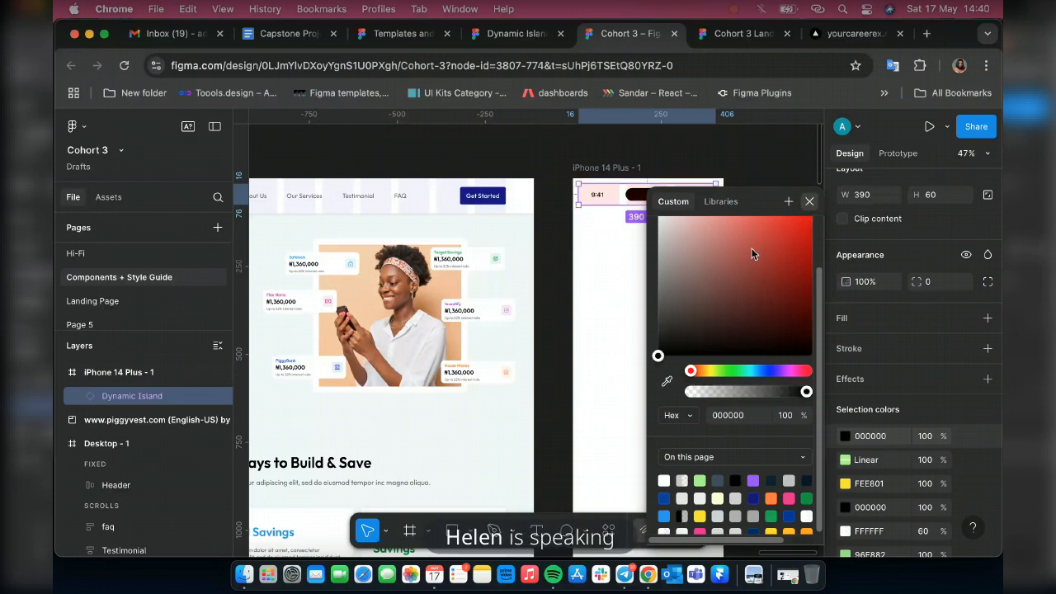
key("Escape")
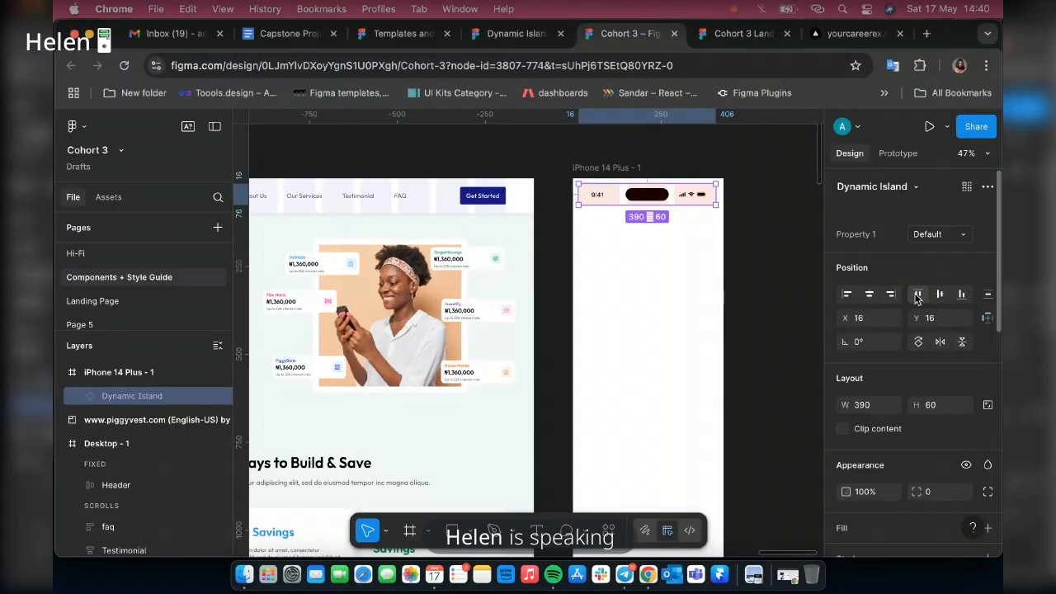
Align the status bar to the top-left corner of the iPhone frame and stretch its width to 428.
left_click(917, 297)
left_click(845, 299)
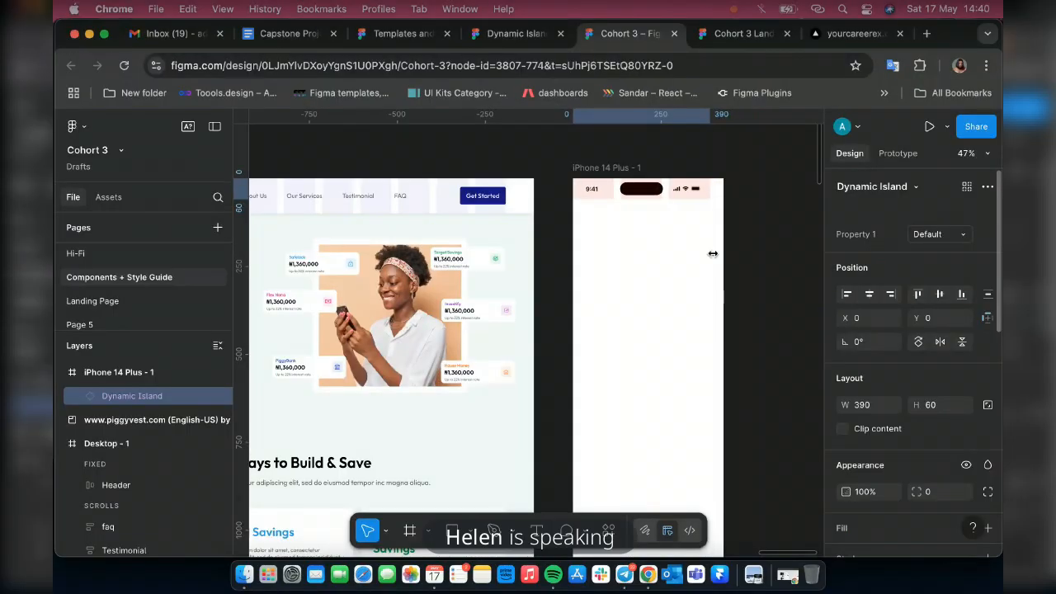
scroll(713, 187, "up", 5)
scroll(712, 186, "up", 5)
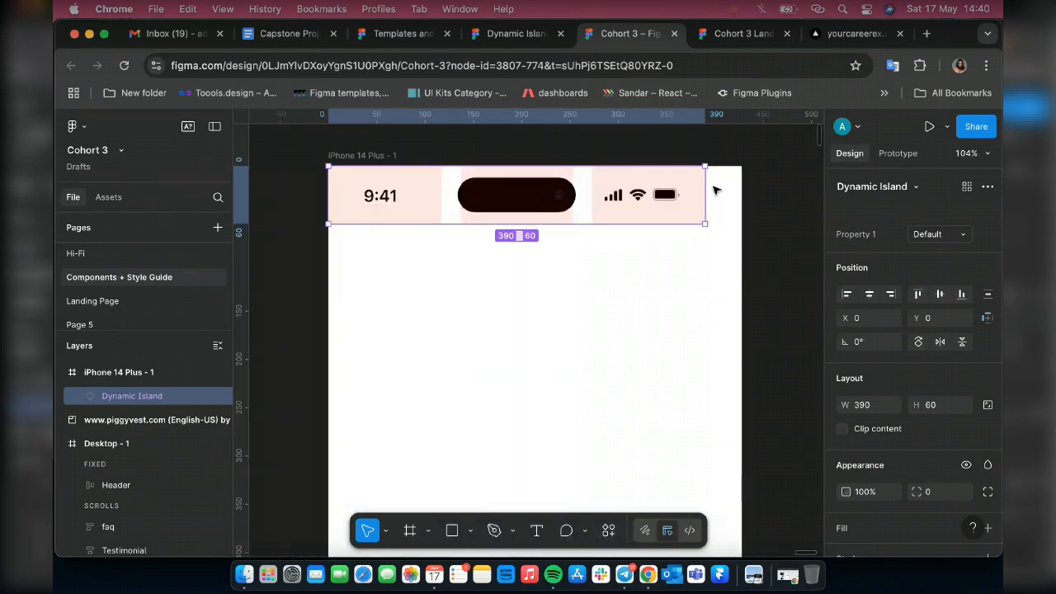
left_click_drag(709, 189, 747, 193)
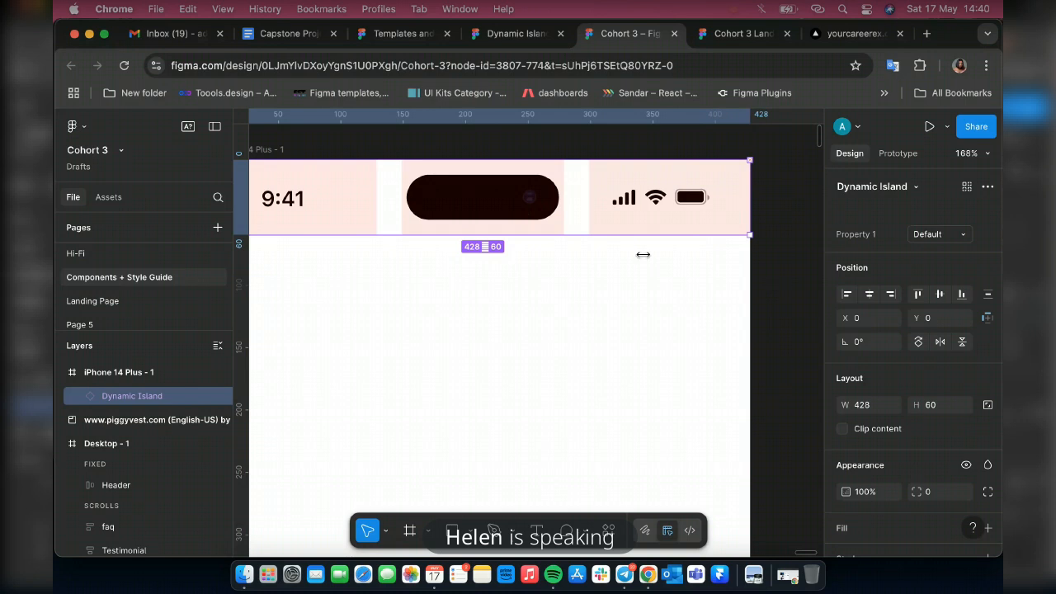
Duplicate the Desktop - 1 header and place the copy on the empty canvas above the desktop frame.
scroll(697, 259, "down", 10)
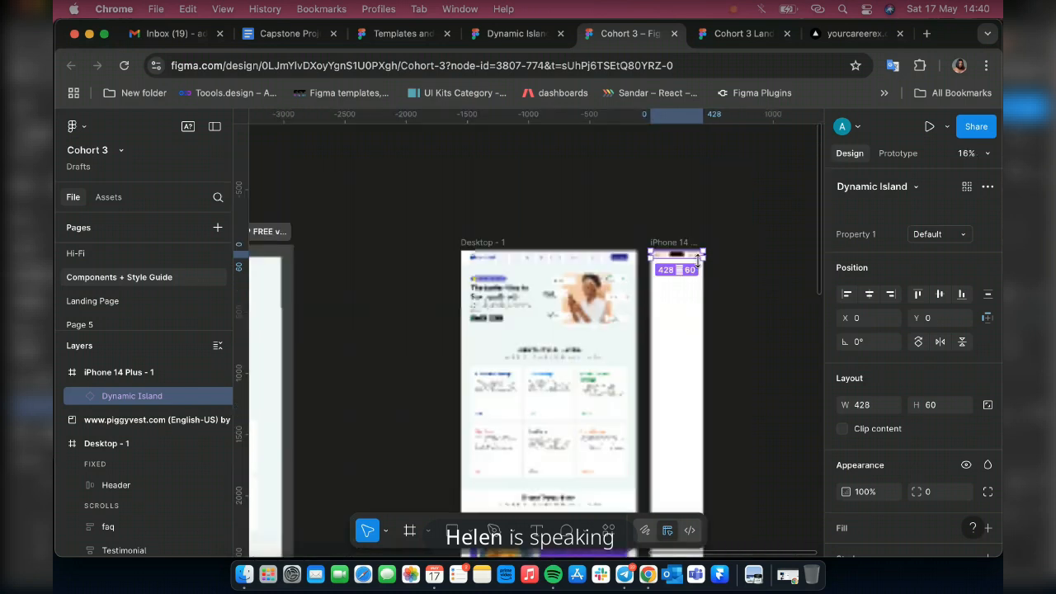
scroll(696, 268, "up", 3)
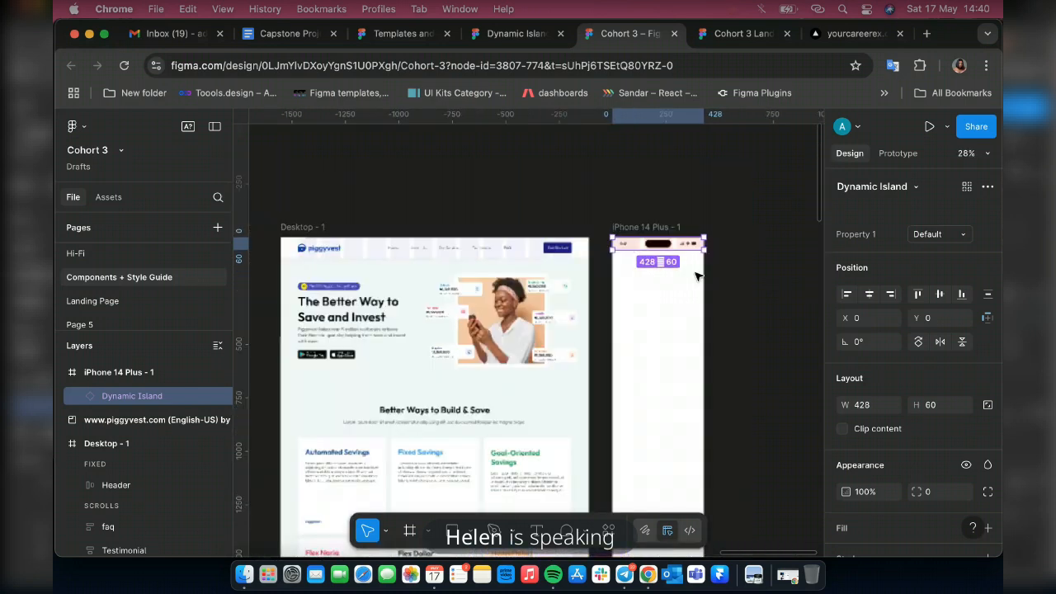
scroll(696, 276, "up", 2)
scroll(375, 246, "left", 3)
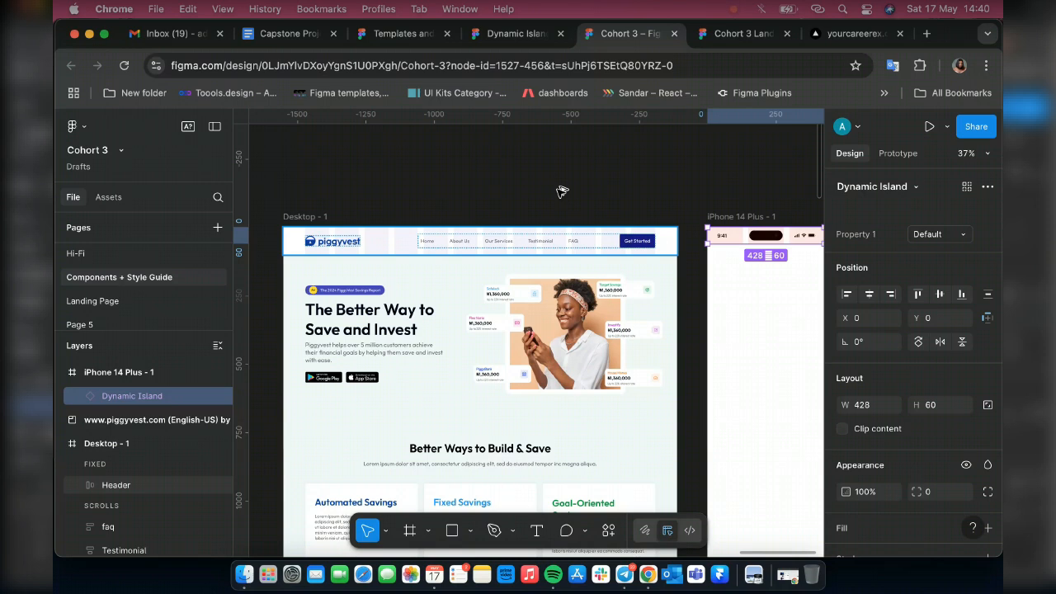
key("cmd+v")
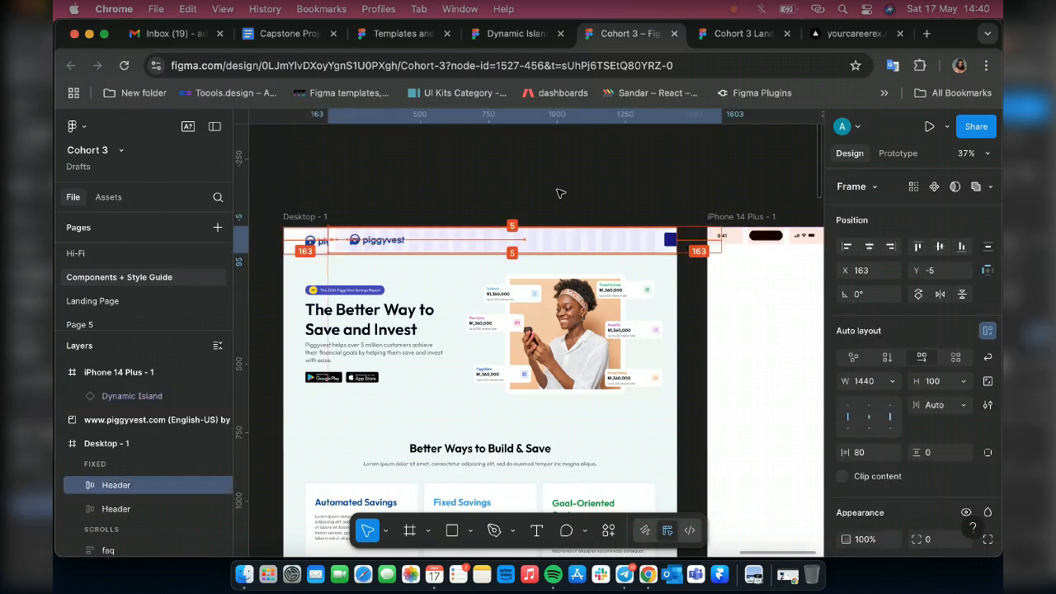
key("super+z")
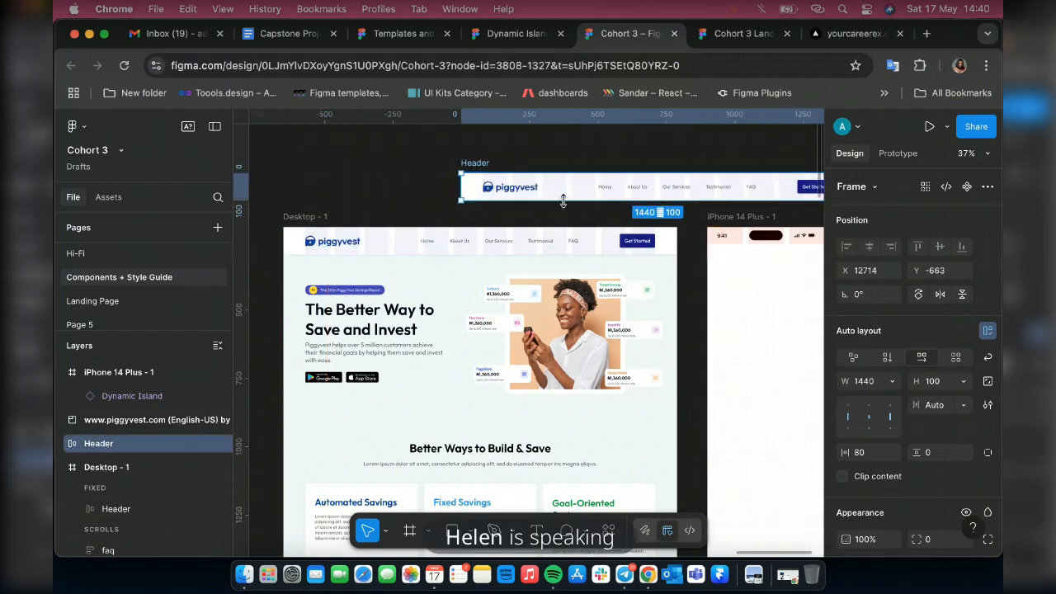
Duplicate the standalone header and place the second copy beside it on the canvas at X 14194, Y -663.
scroll(562, 201, "right", 5)
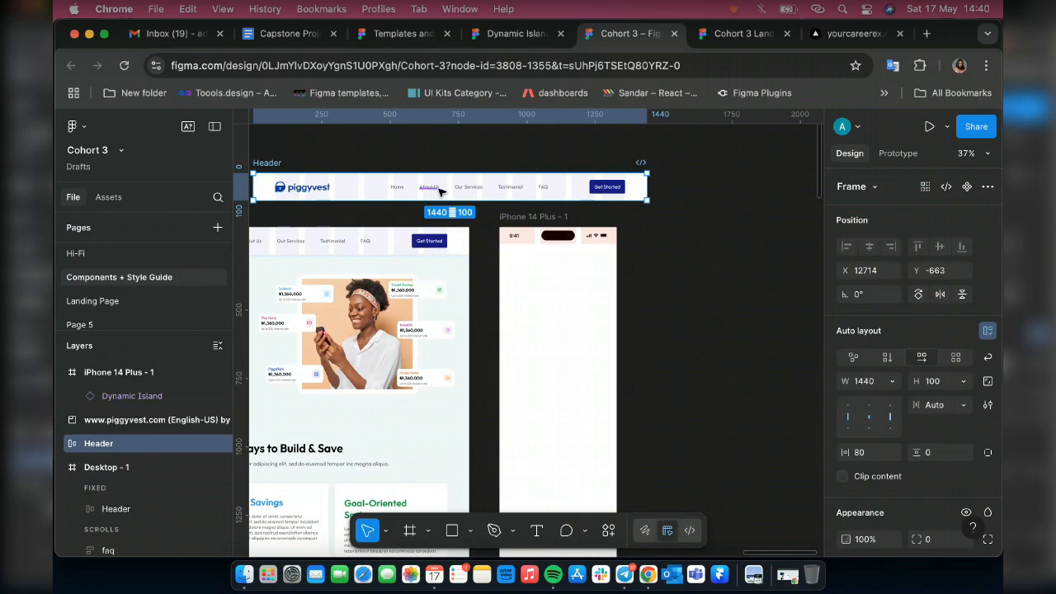
left_click_drag(442, 190, 594, 200)
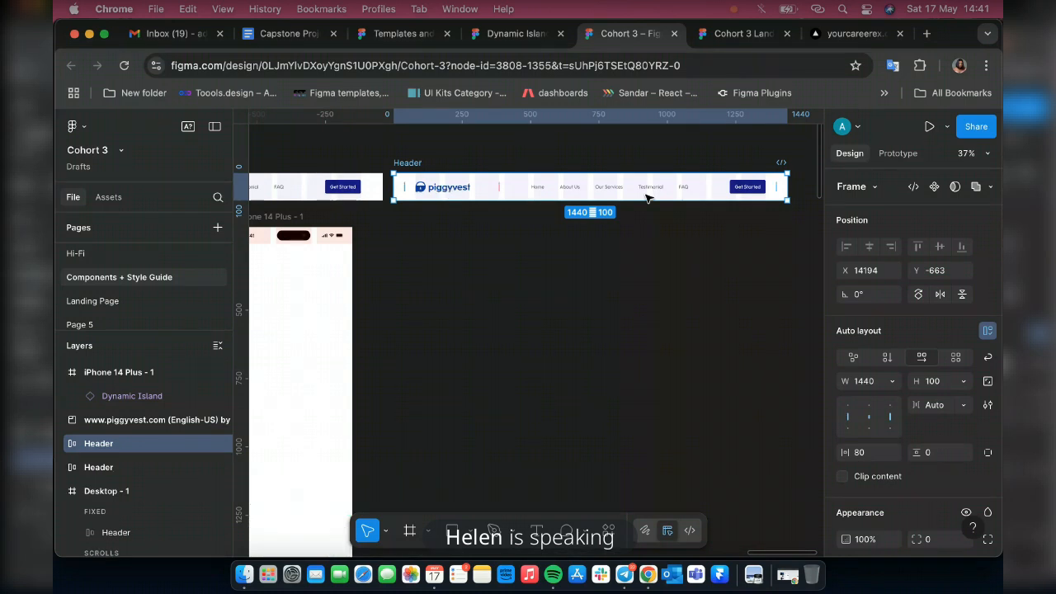
scroll(450, 217, "left", 4)
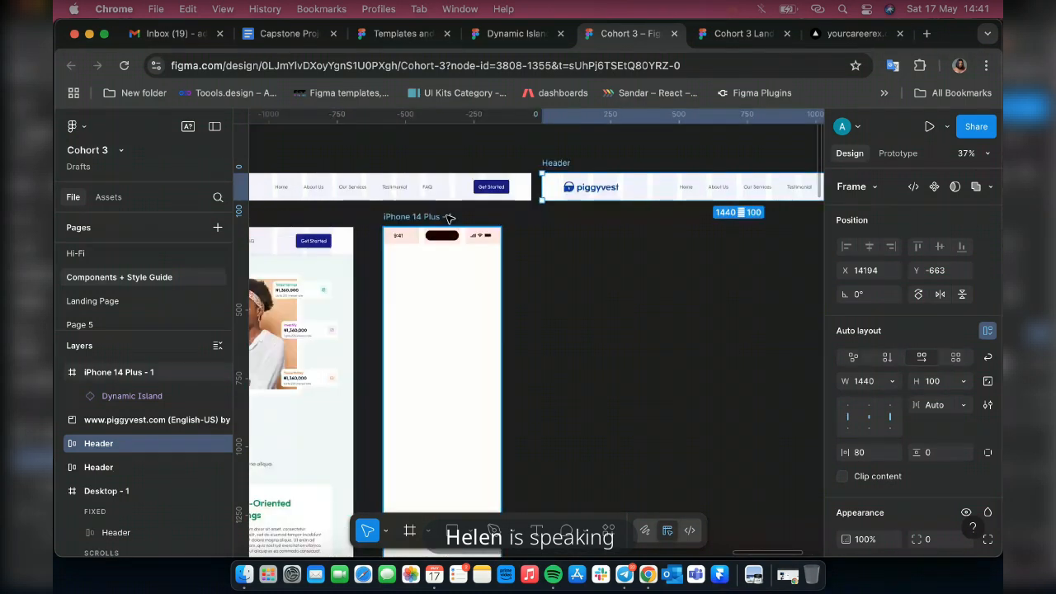
Reduce the first standalone header to only the piggyvest logo and set its width to 428.
scroll(450, 217, "left", 5)
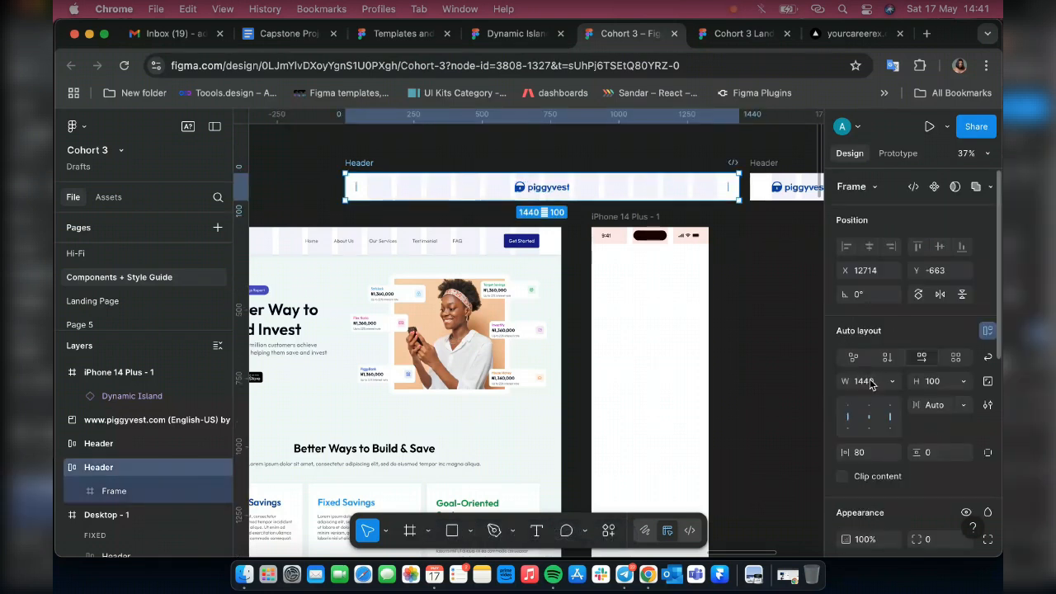
left_click(870, 382)
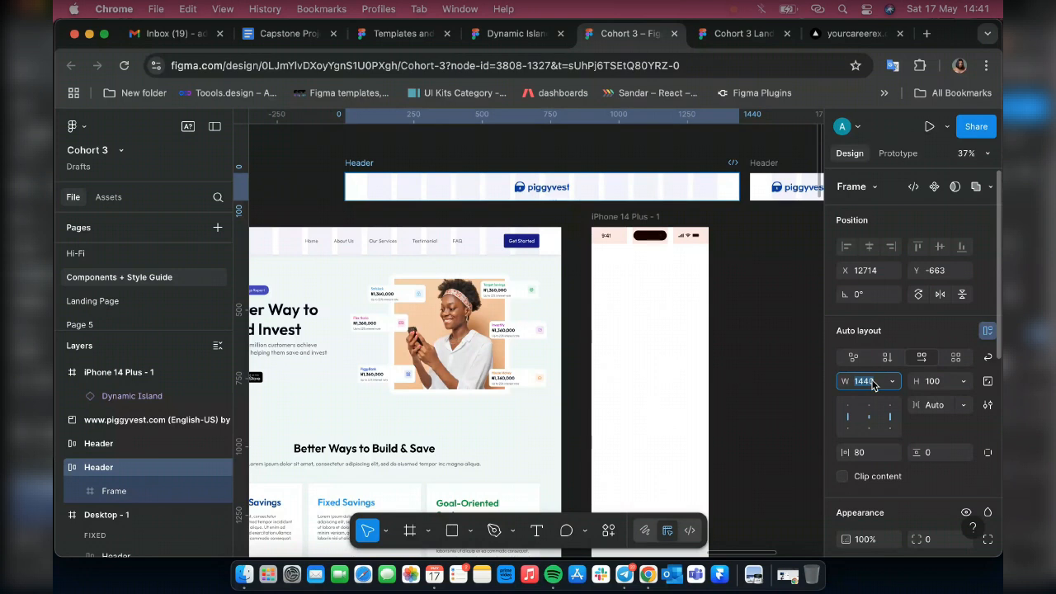
type("428")
key("Return")
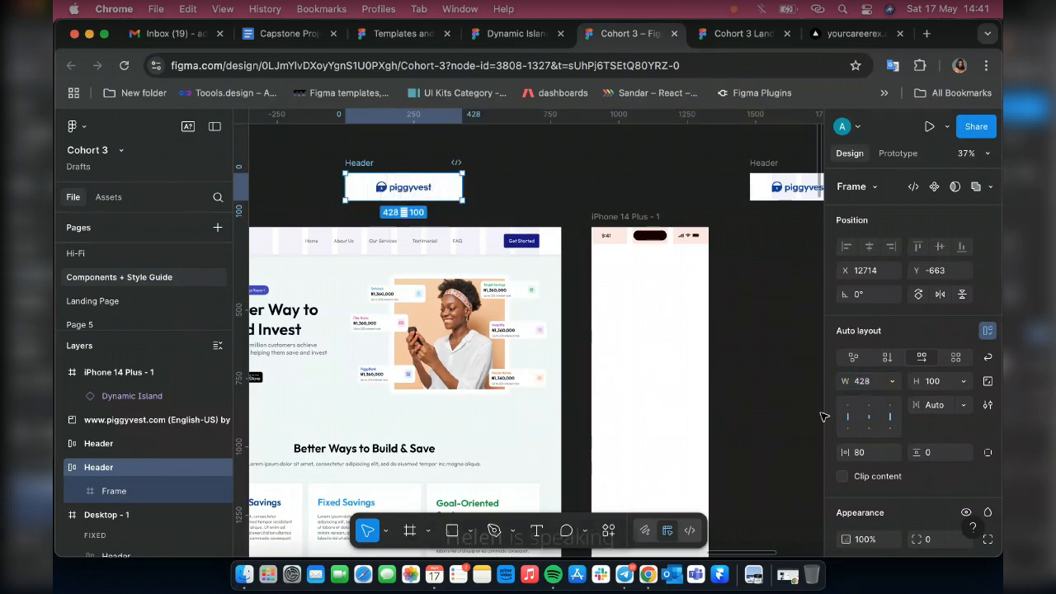
Set the horizontal padding of the standalone 428-wide logo header to 30.
left_click(868, 454)
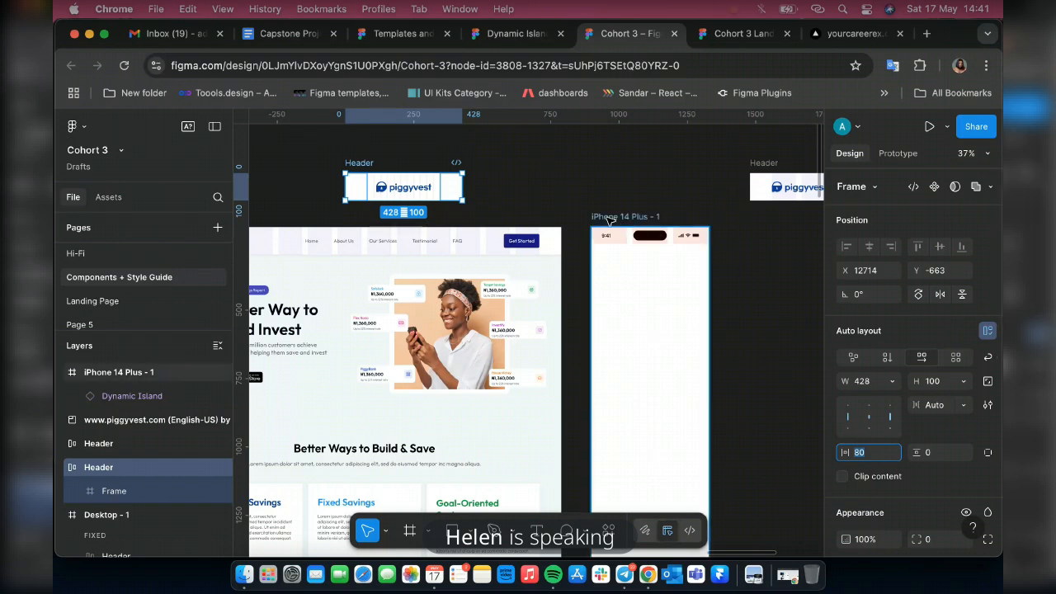
left_click(623, 576)
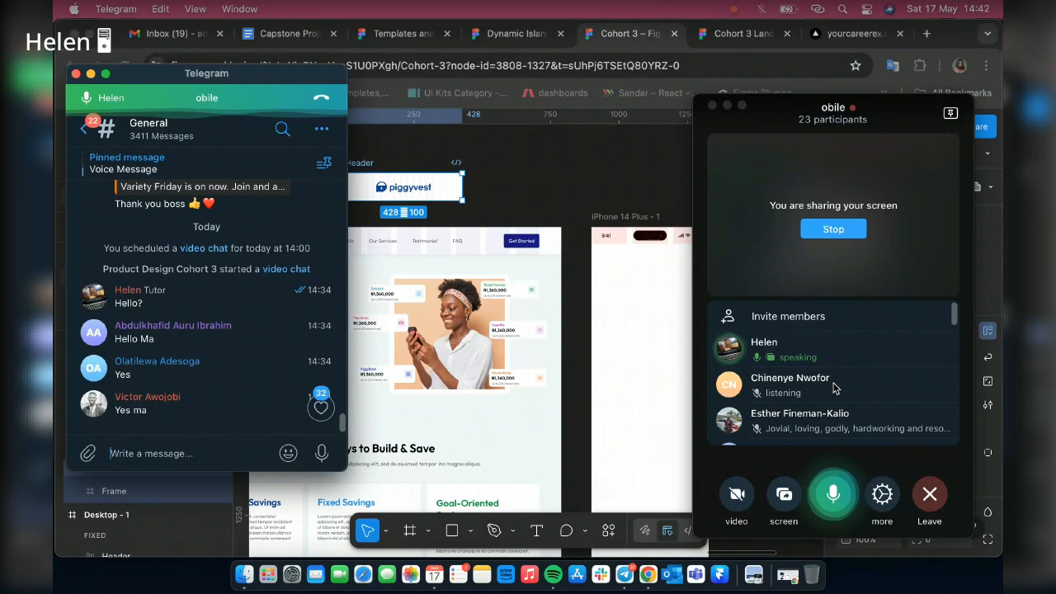
key("super+Tab")
left_click(864, 456)
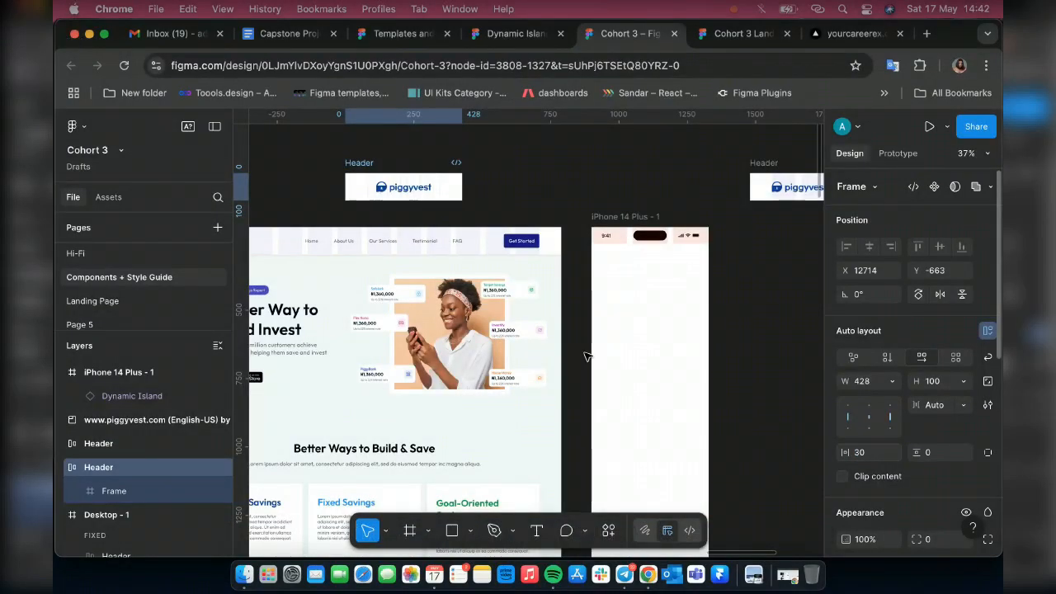
Move the logo-only header into the iPhone 14 Plus frame directly beneath the status bar, at X 0, Y 60.
key("shift+Right")
key("shift+Right")
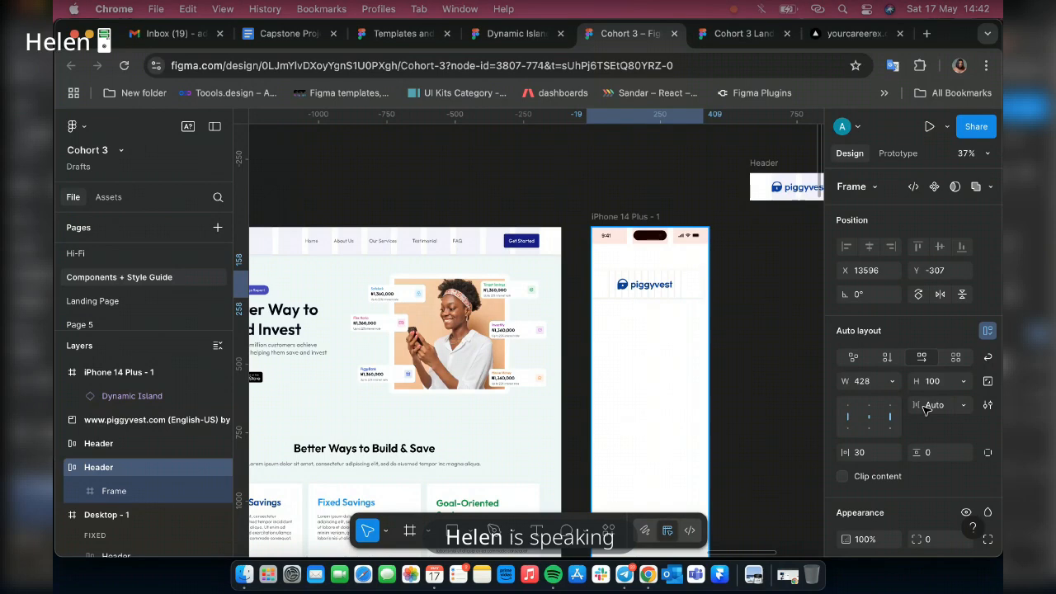
scroll(923, 405, "down", 5)
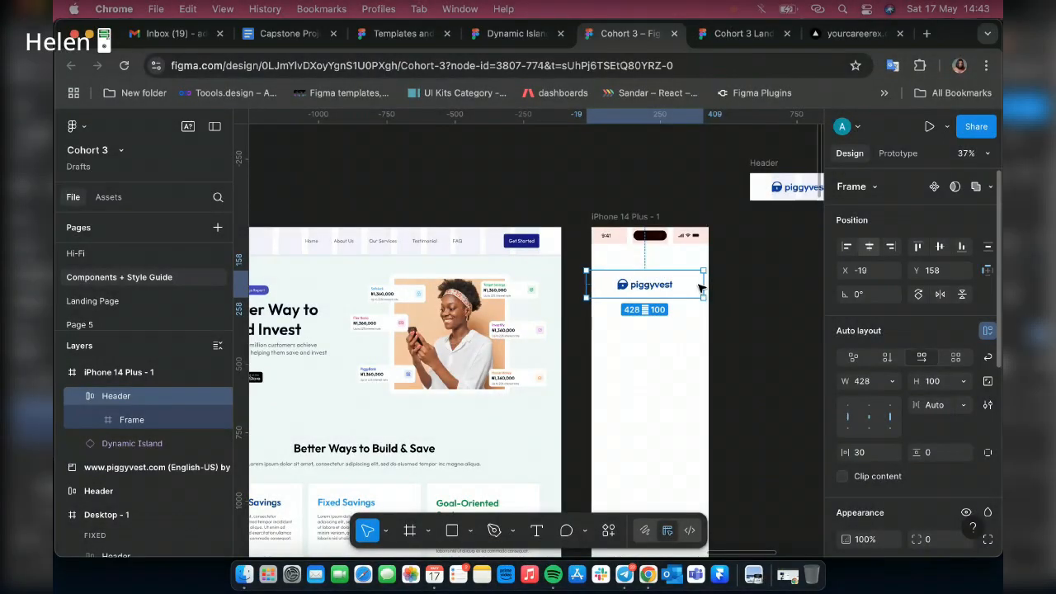
scroll(681, 281, "up", 5)
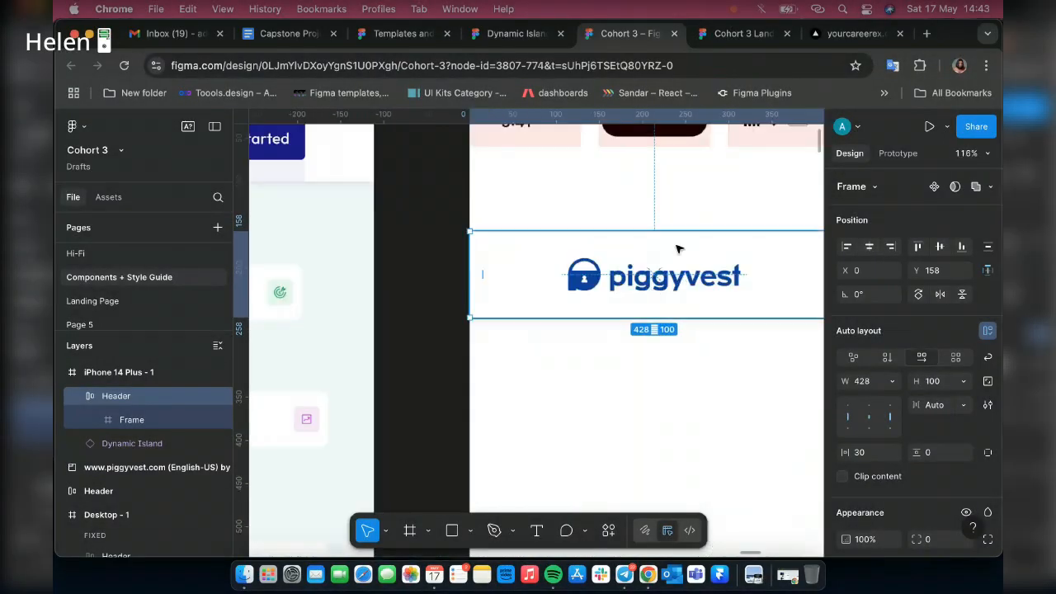
left_click_drag(677, 246, 678, 215)
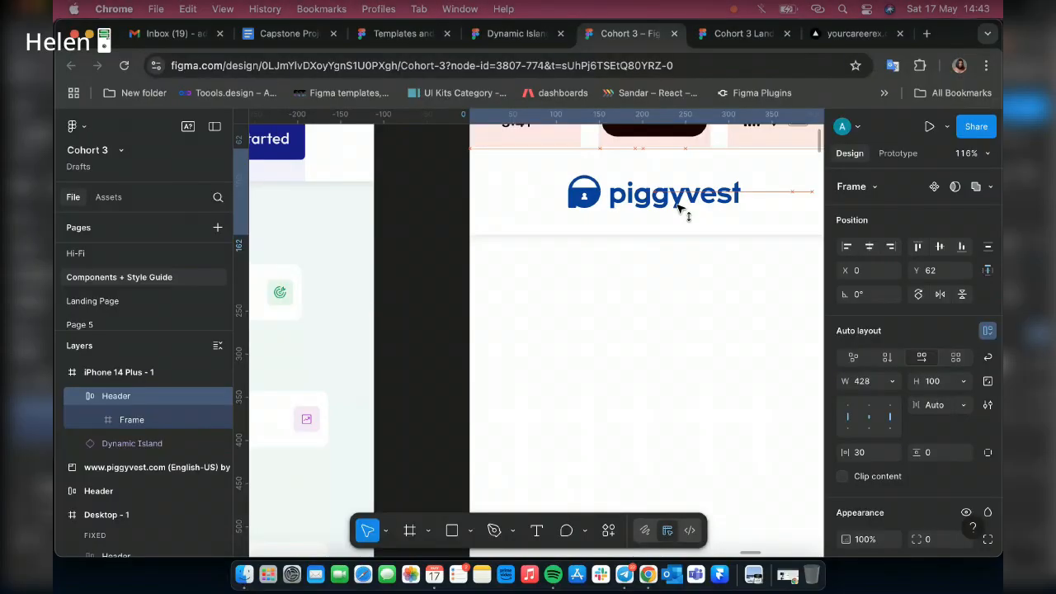
key("Up")
key("Up")
scroll(582, 286, "up", 2)
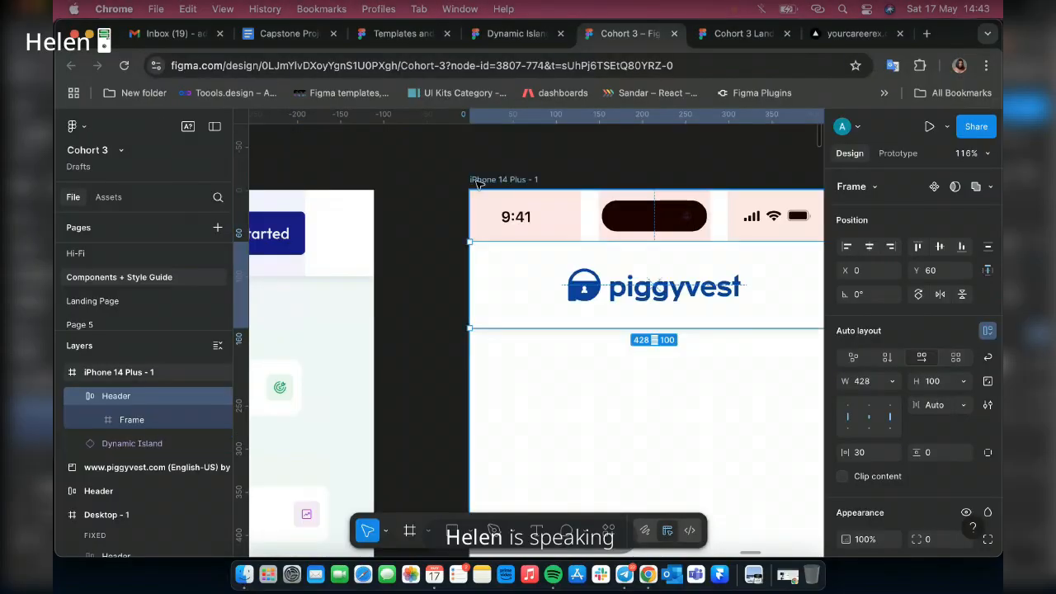
Add a column layout guide to the iPhone 14 Plus frame with a count of 6 and a margin of 30.
key("Escape")
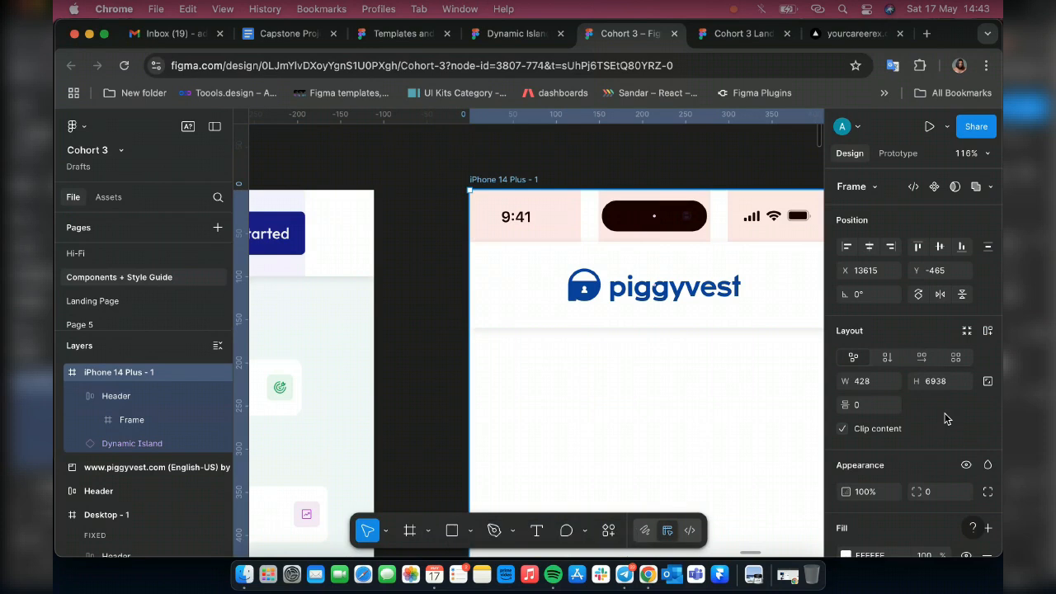
scroll(937, 448, "down", 10)
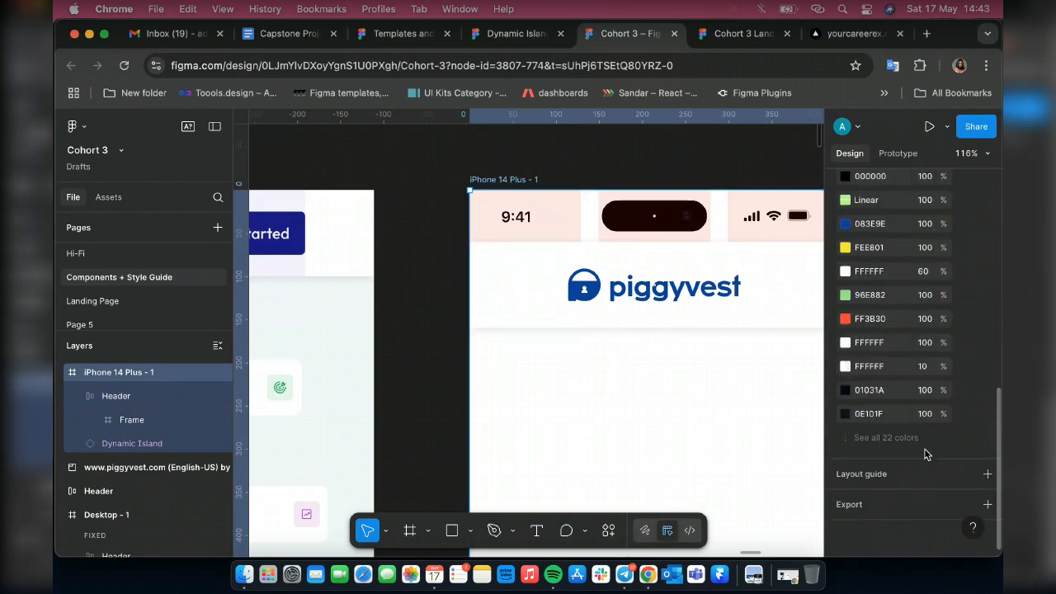
left_click(988, 474)
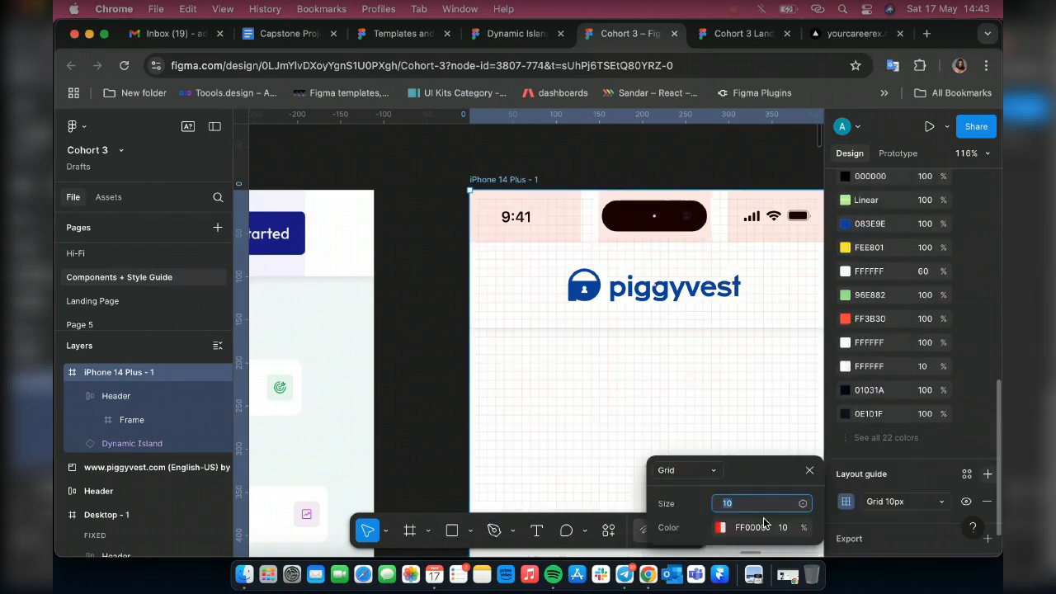
left_click(703, 471)
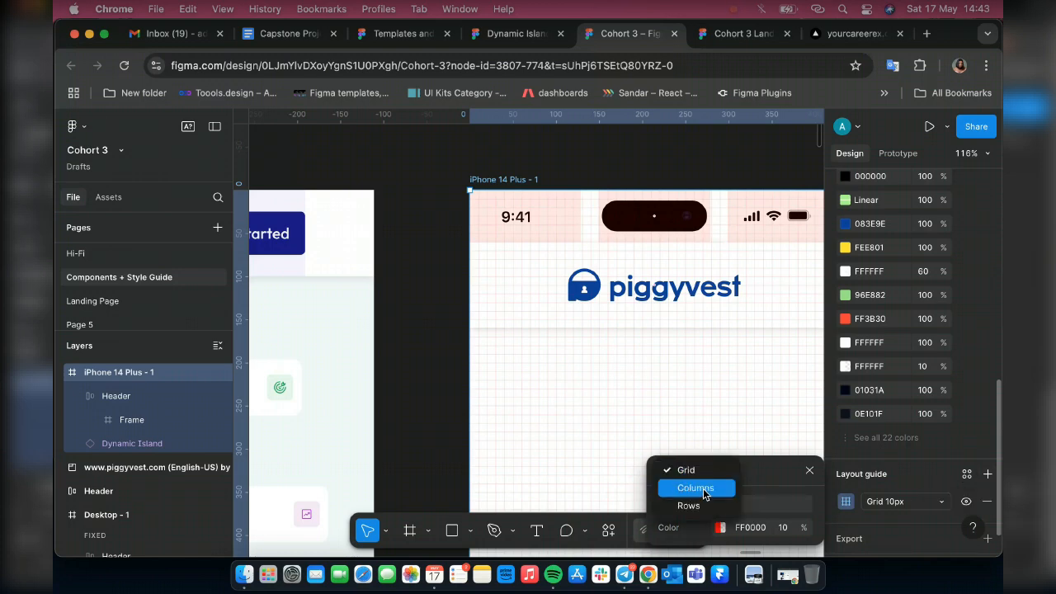
left_click(696, 487)
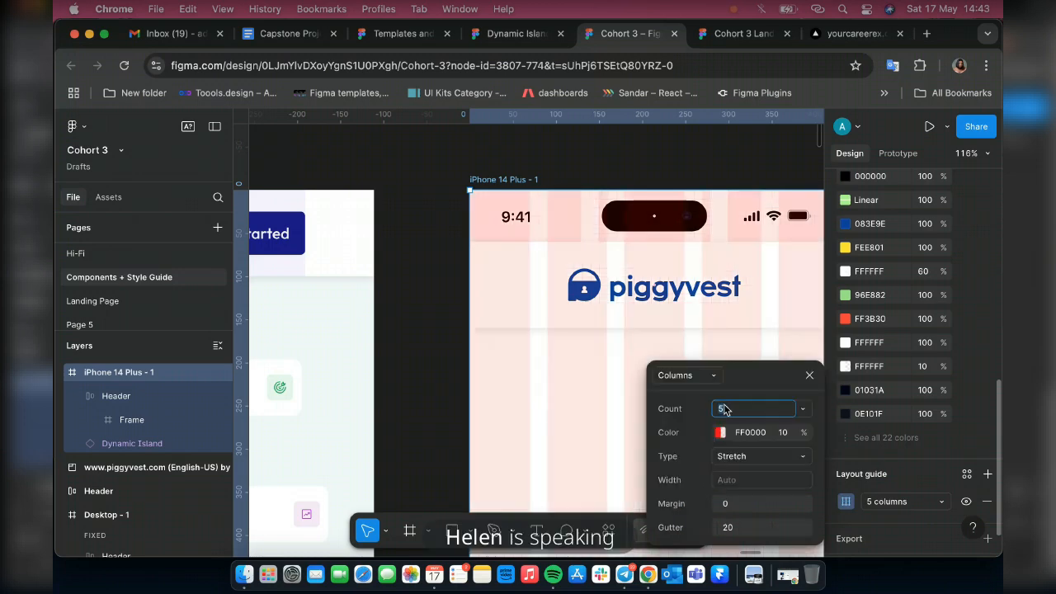
type("6")
left_click(732, 505)
type("30")
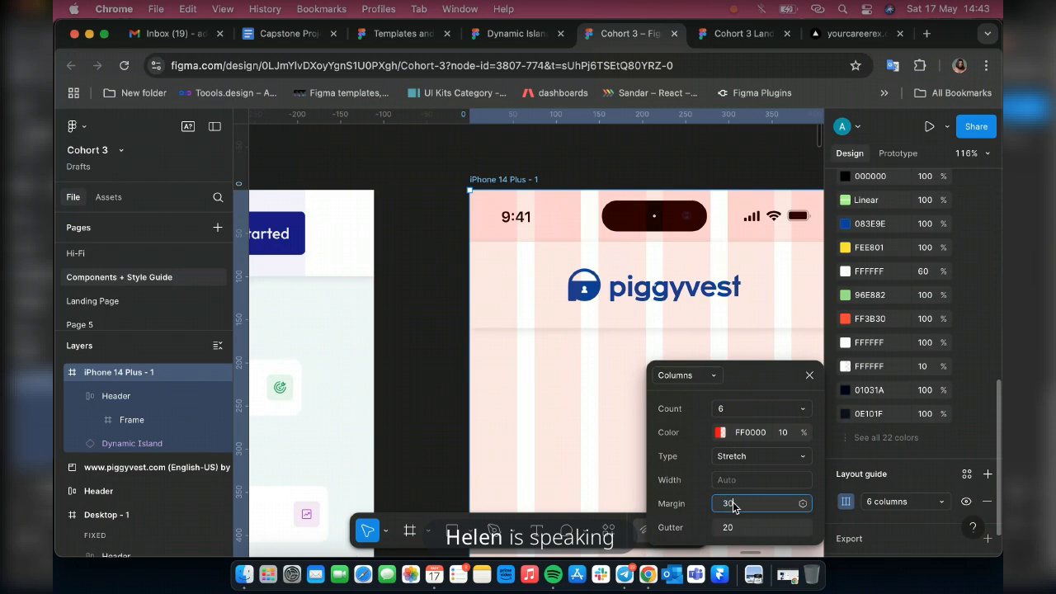
key("Return")
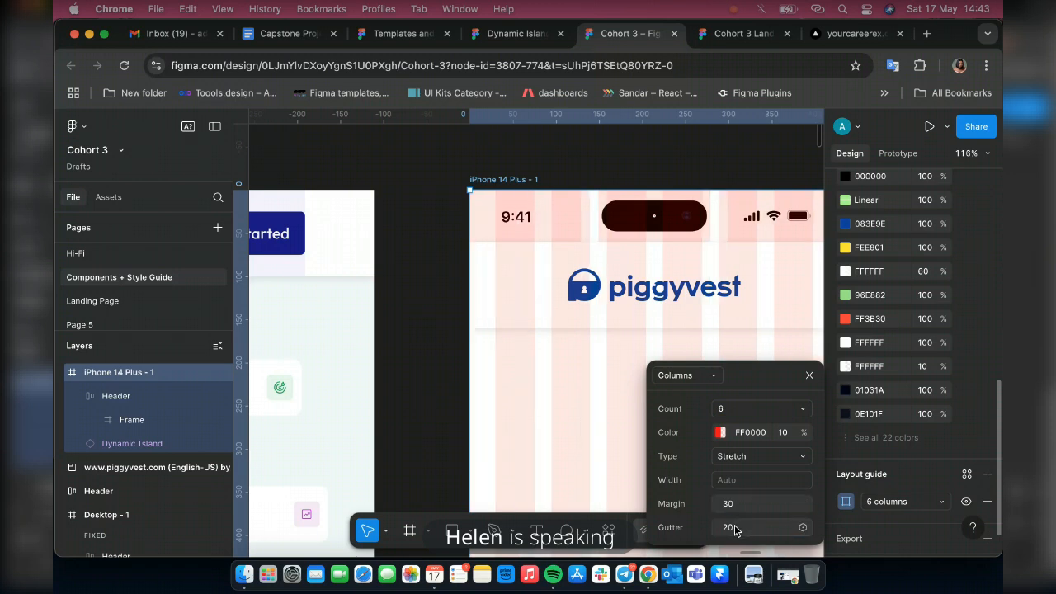
Change the iPhone frame's column guide color to blue 001EFF and close the guide settings.
left_click(714, 434)
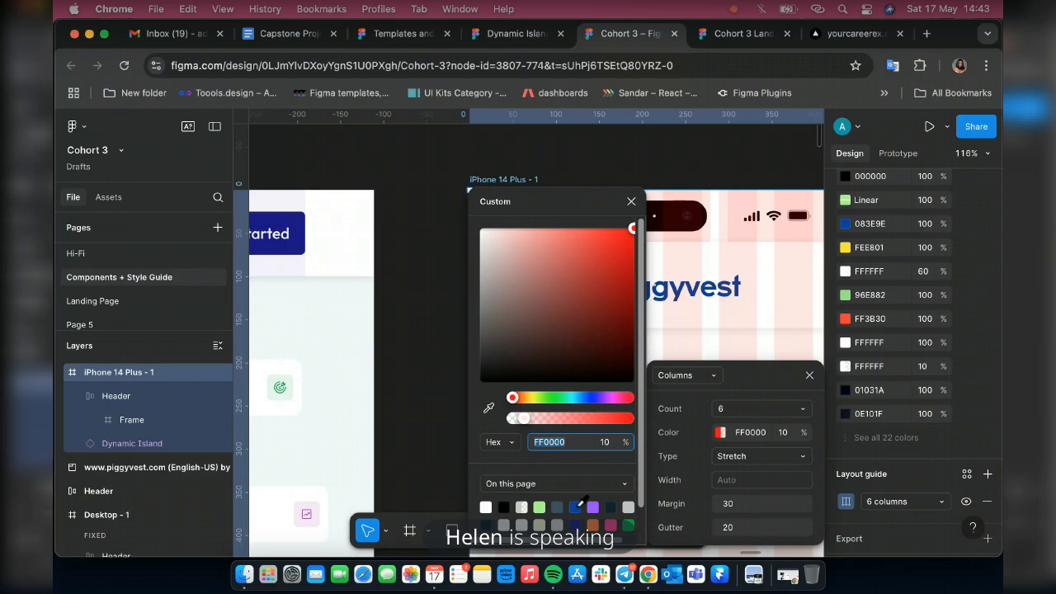
left_click(587, 398)
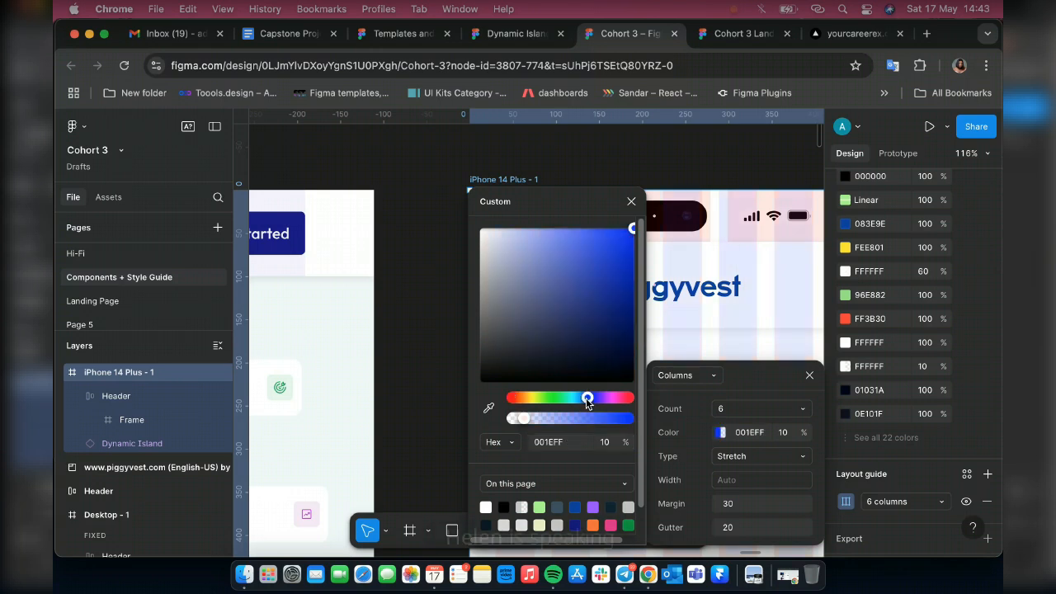
left_click(632, 203)
left_click(583, 303)
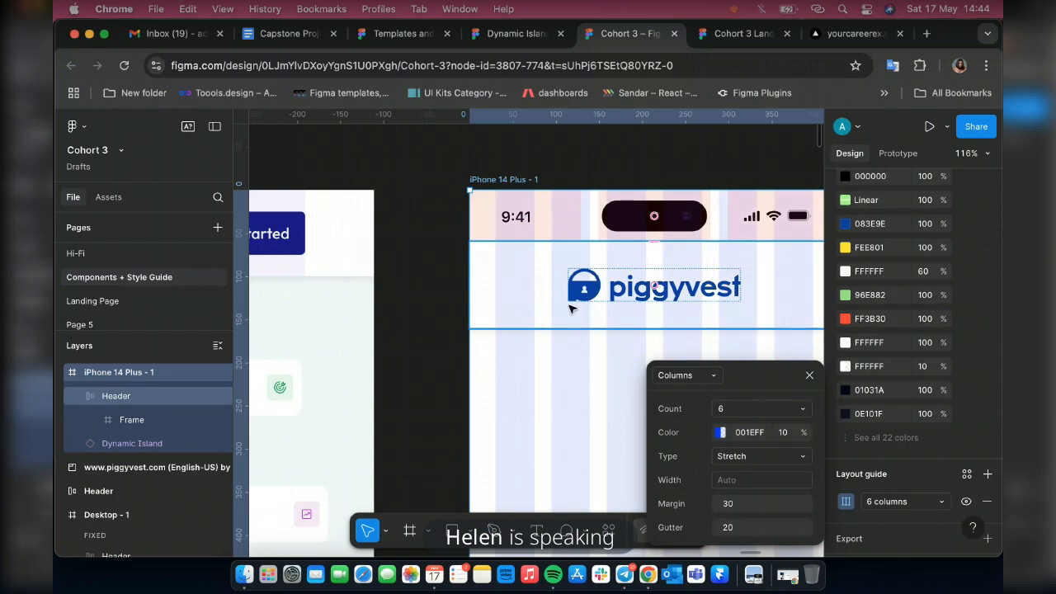
key("Escape")
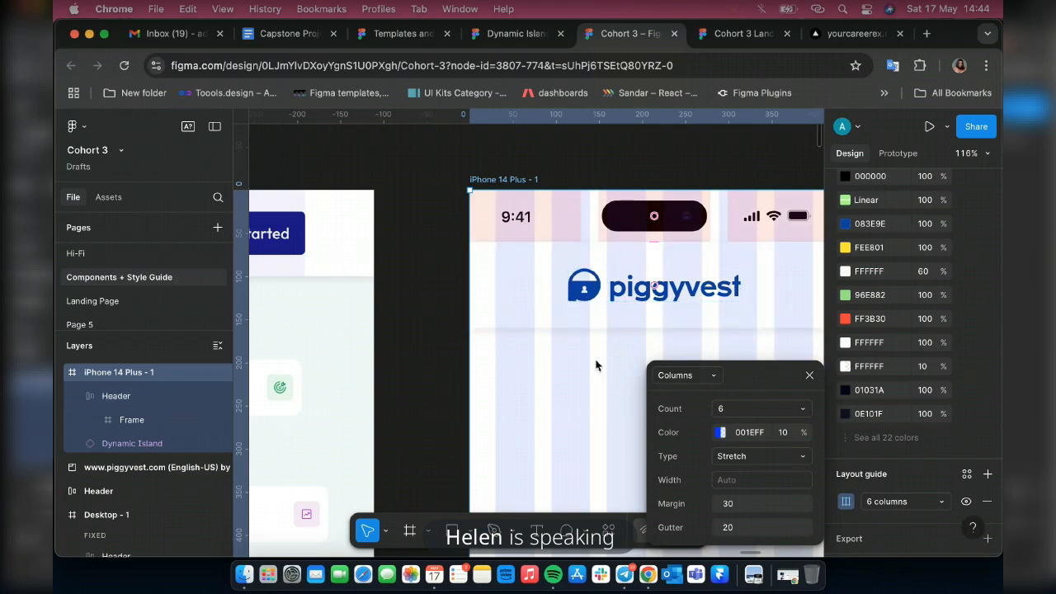
left_click(809, 372)
Examine the desktop header's navigation links and Get Started button, and compare the desktop layout with the iPhone frame.
scroll(580, 394, "down", 3)
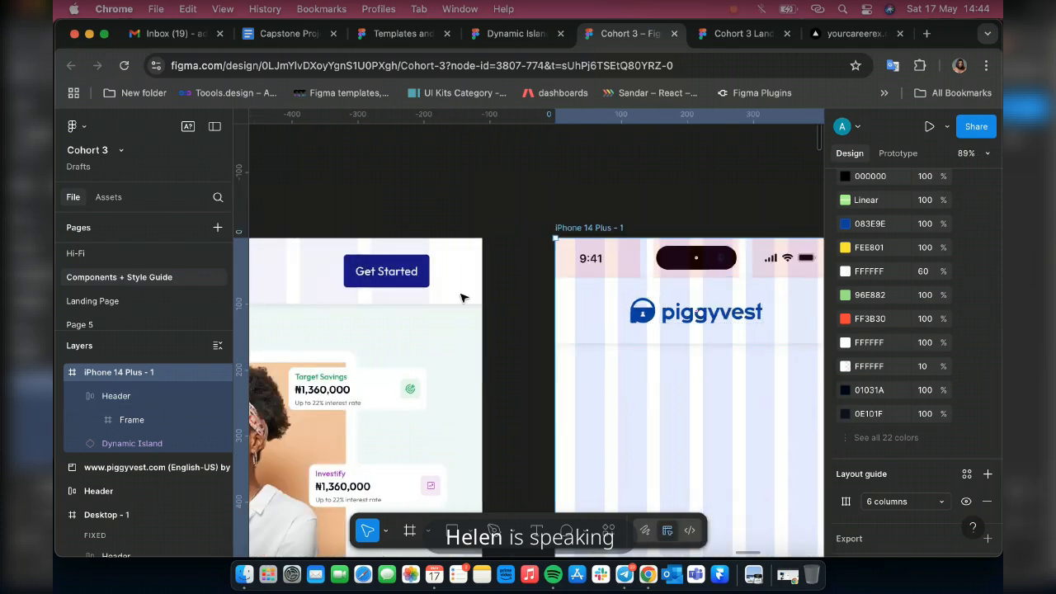
scroll(461, 298, "left", 5)
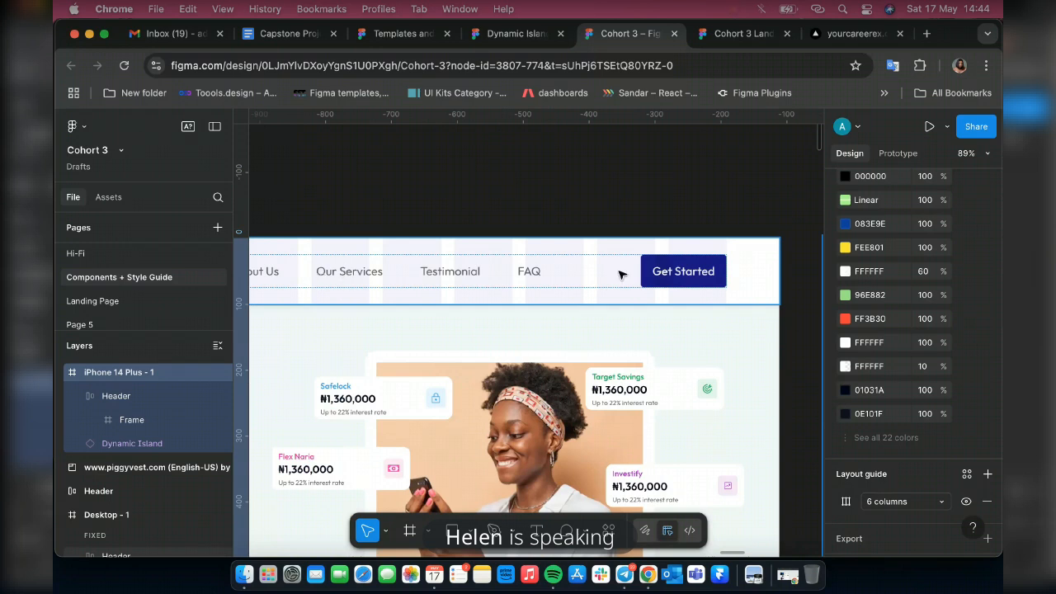
scroll(620, 273, "left", 3)
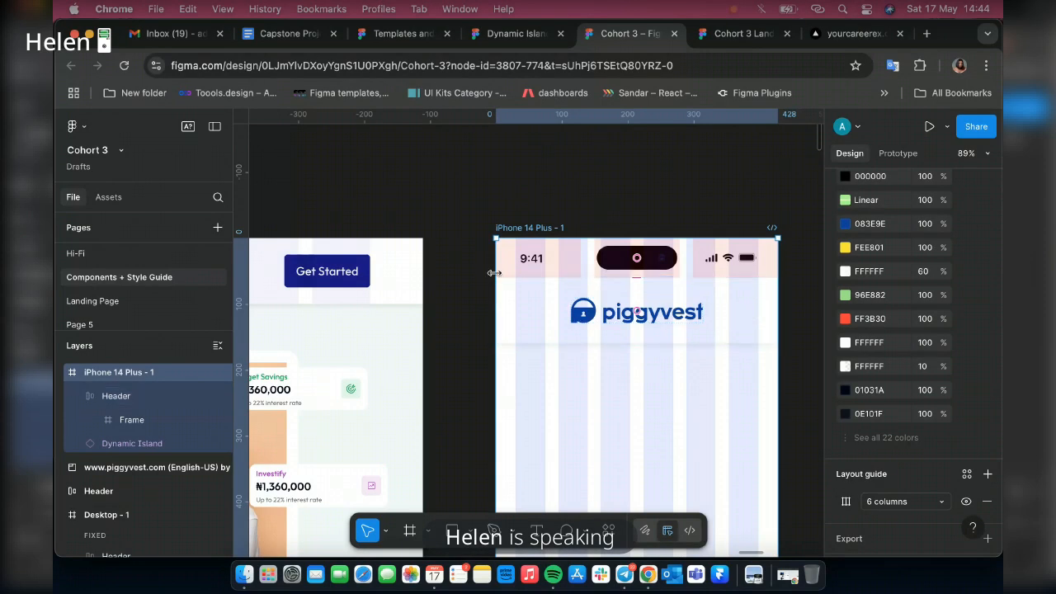
scroll(493, 273, "down", 10)
scroll(484, 325, "left", 5)
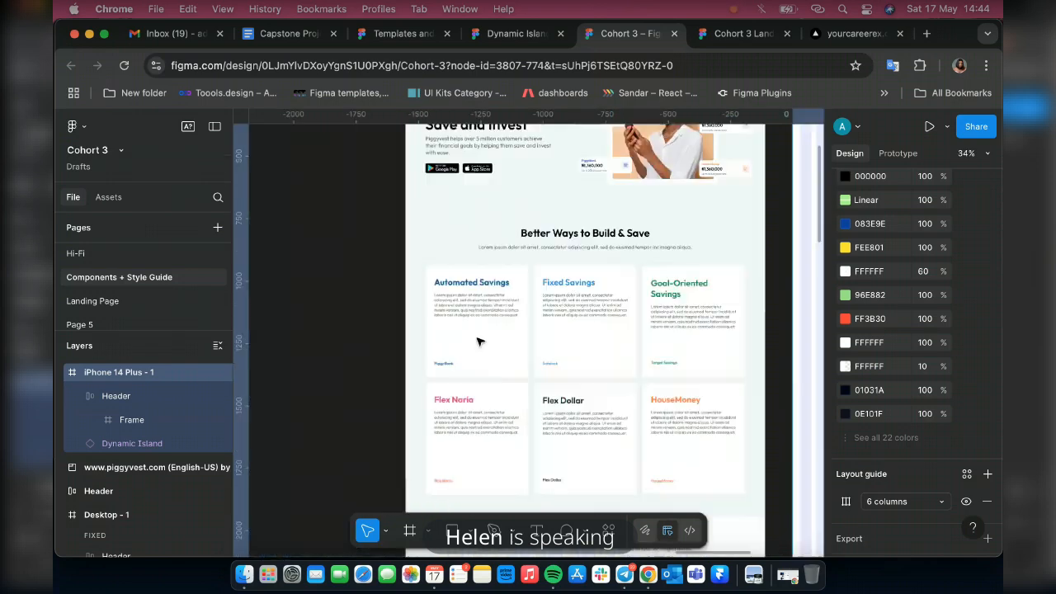
scroll(478, 340, "left", 10)
scroll(478, 341, "up", 3)
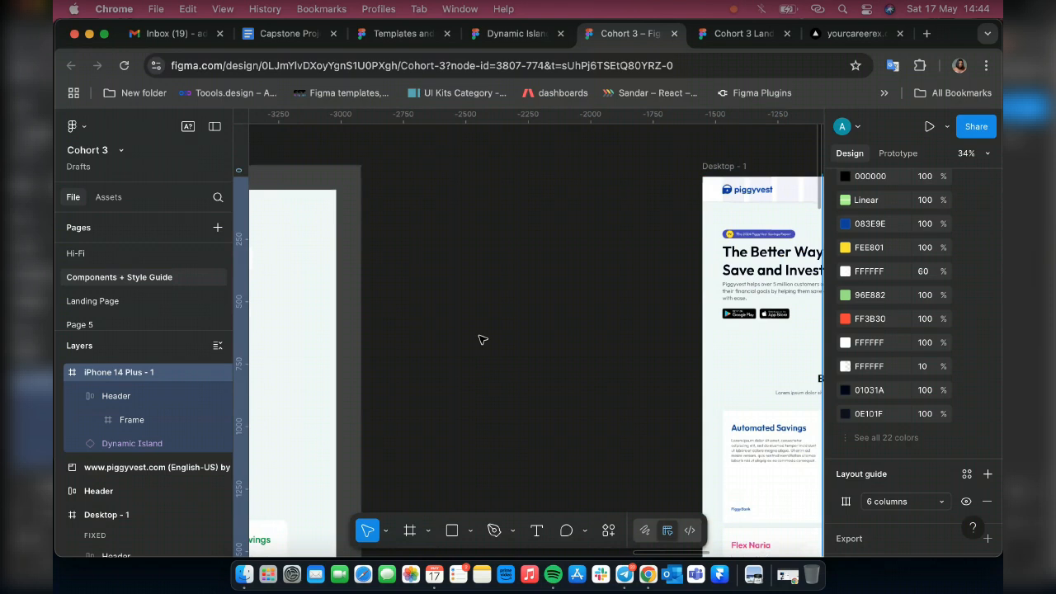
scroll(481, 341, "right", 3)
scroll(483, 340, "right", 10)
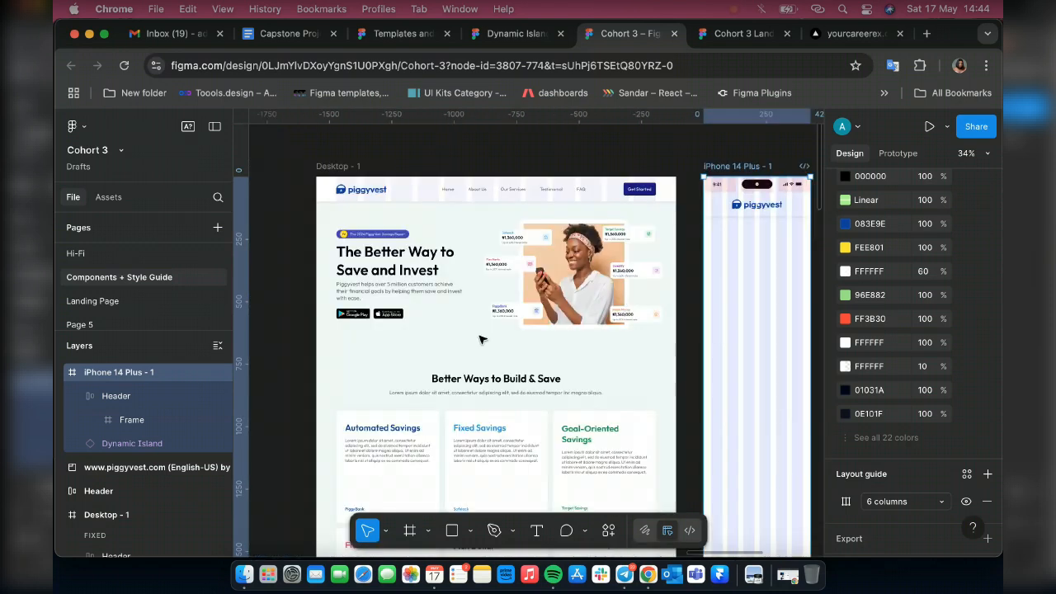
scroll(482, 339, "right", 5)
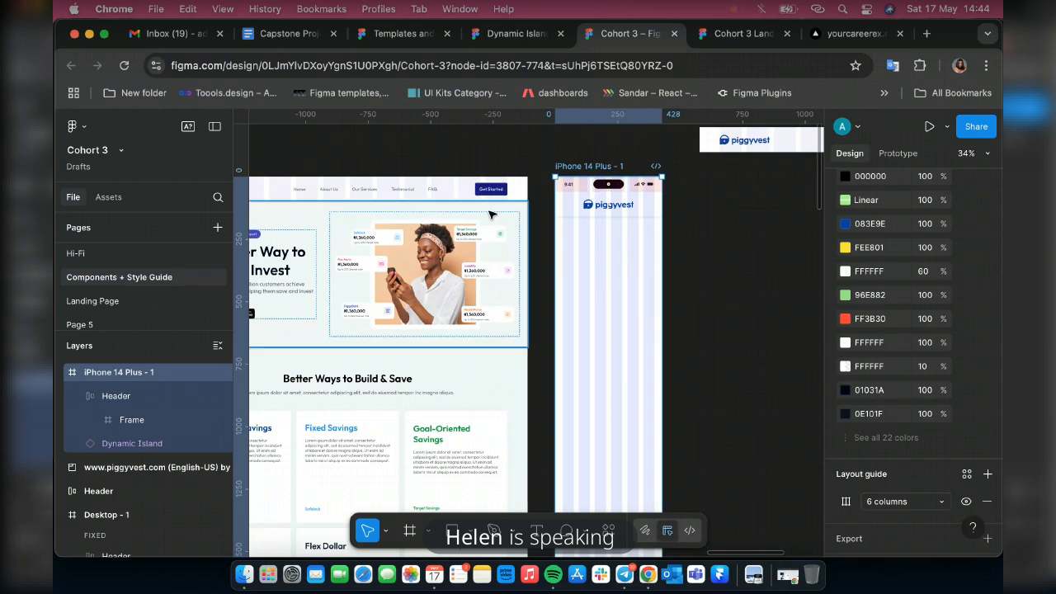
Open the Iconify plugin and try filtering the listed icons by MENU.
right_click(719, 227)
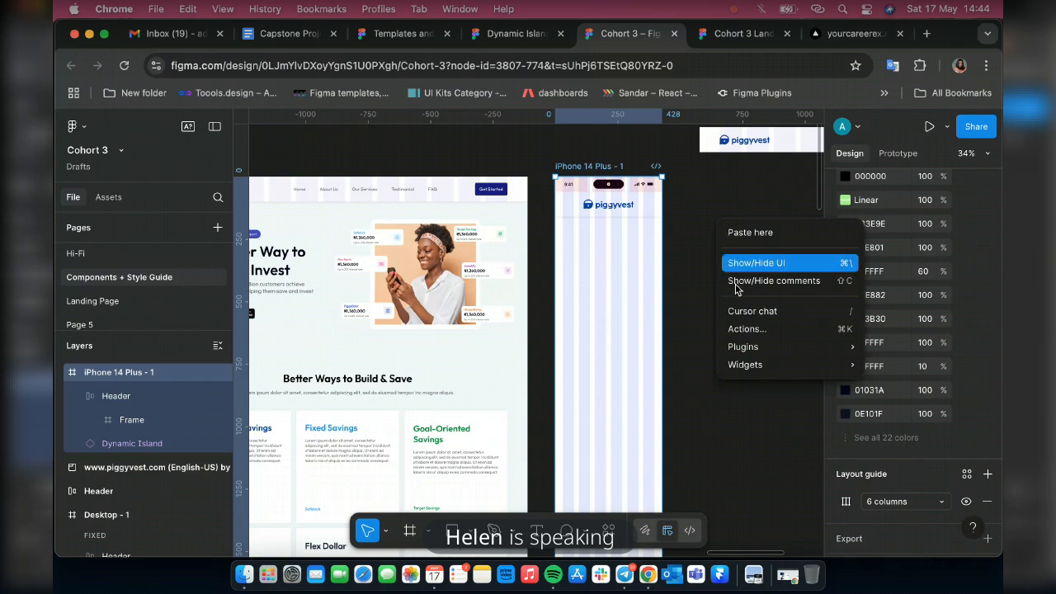
mouse_move(856, 356)
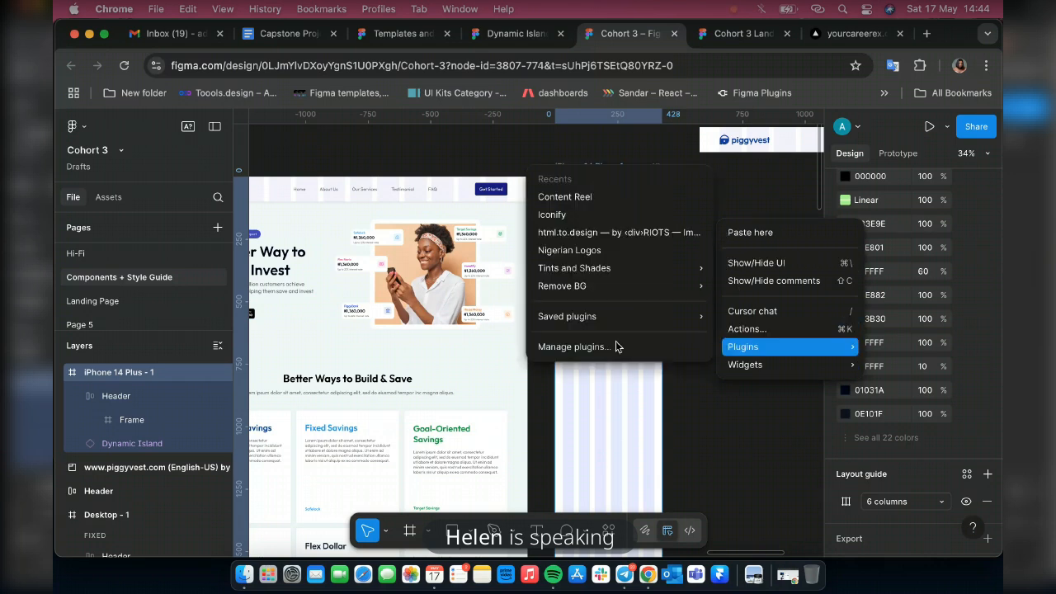
left_click(568, 215)
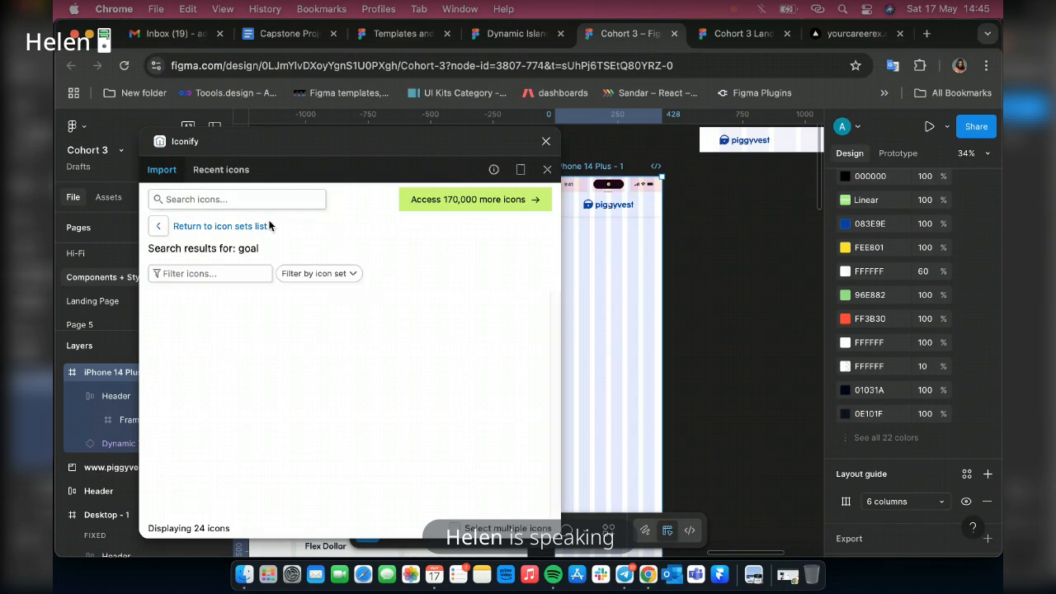
left_click(197, 273)
type("MENU")
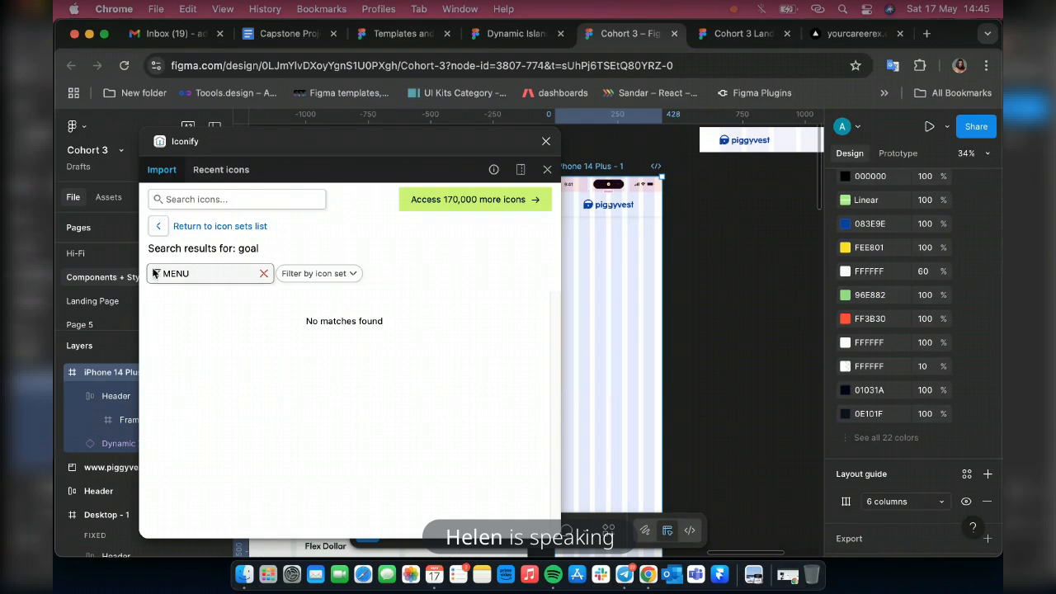
Search Iconify for menu icons and place the material-symbols:menu-rounded icon on the empty canvas beside the iPhone frame.
left_click(200, 199)
type("ENU")
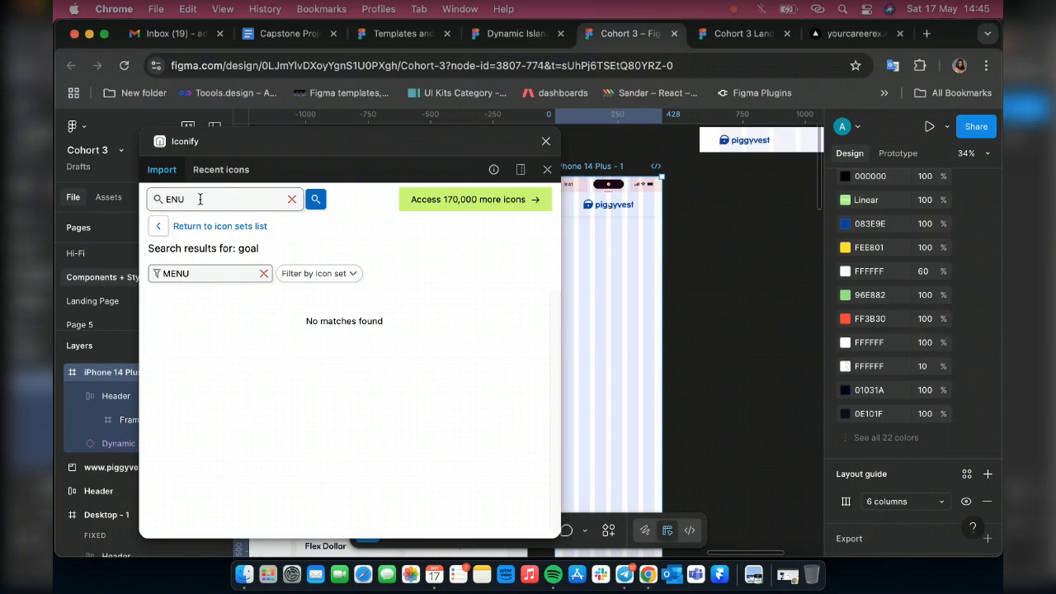
key("BackSpace")
key("BackSpace")
key("BackSpace")
type("me")
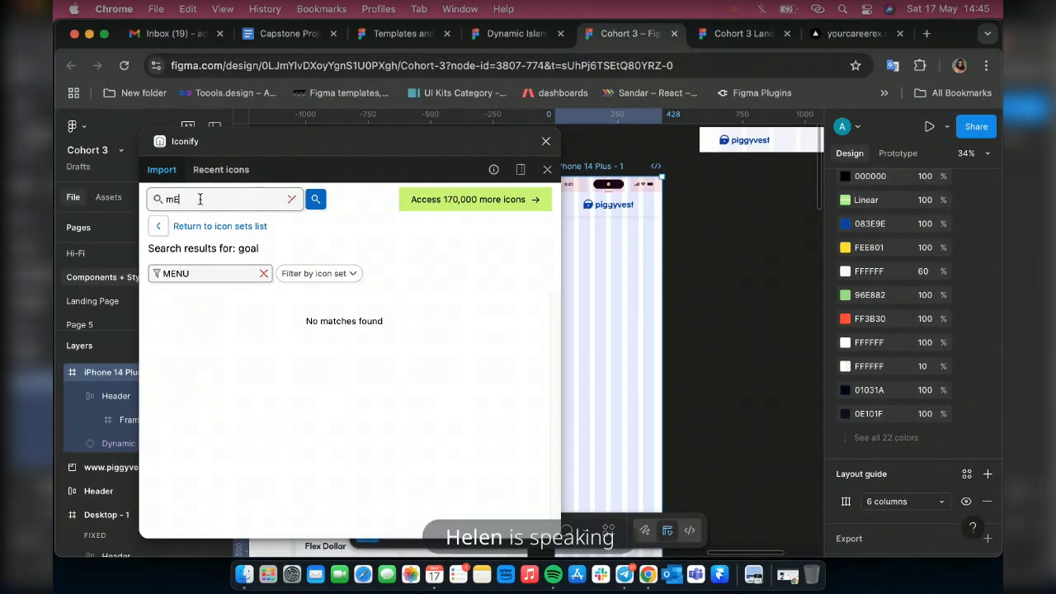
type("NU")
key("Return")
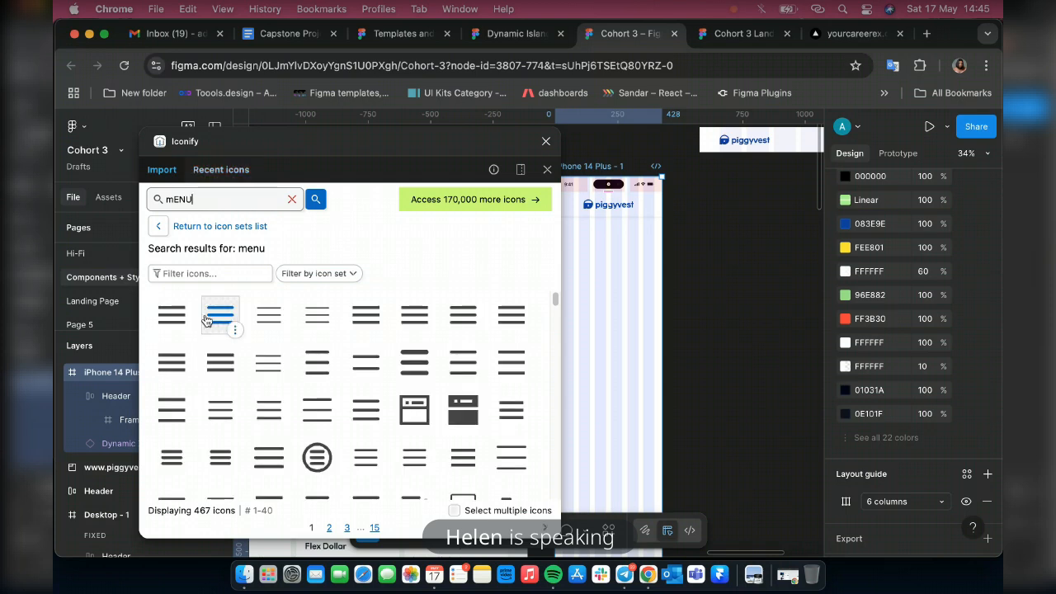
left_click(211, 315)
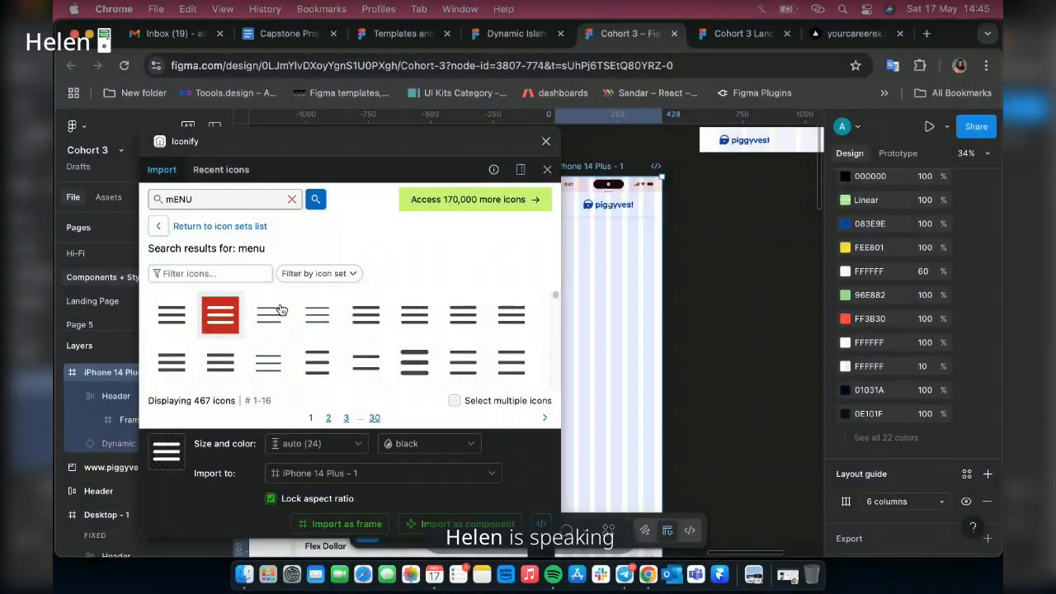
left_click_drag(220, 315, 697, 223)
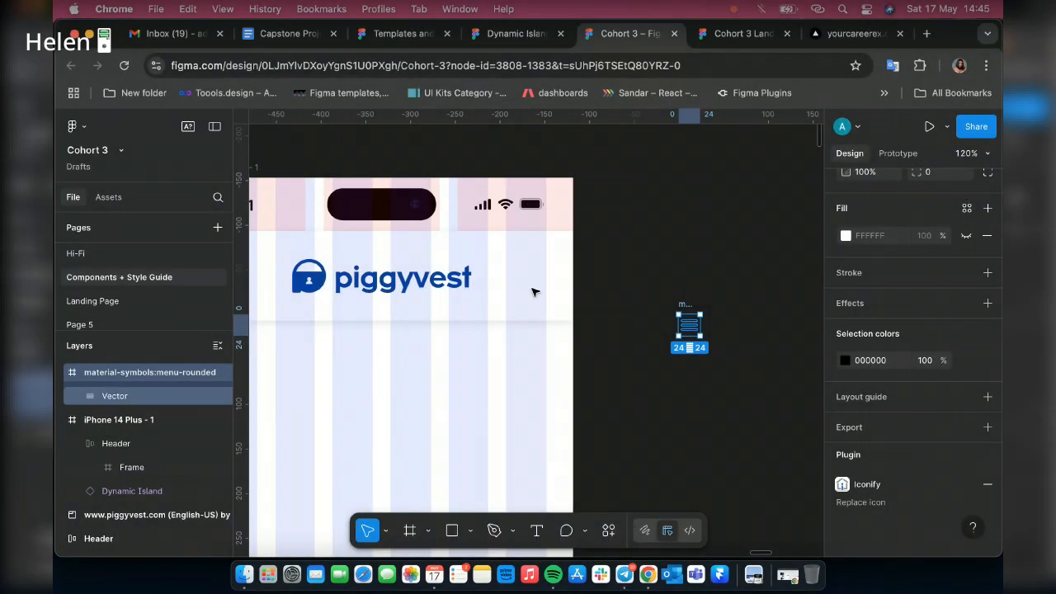
Move the menu icon into the iPhone header beside the PiggyVest logo and apply the Colors/Dark/Black library color to it.
left_click_drag(535, 292, 514, 281)
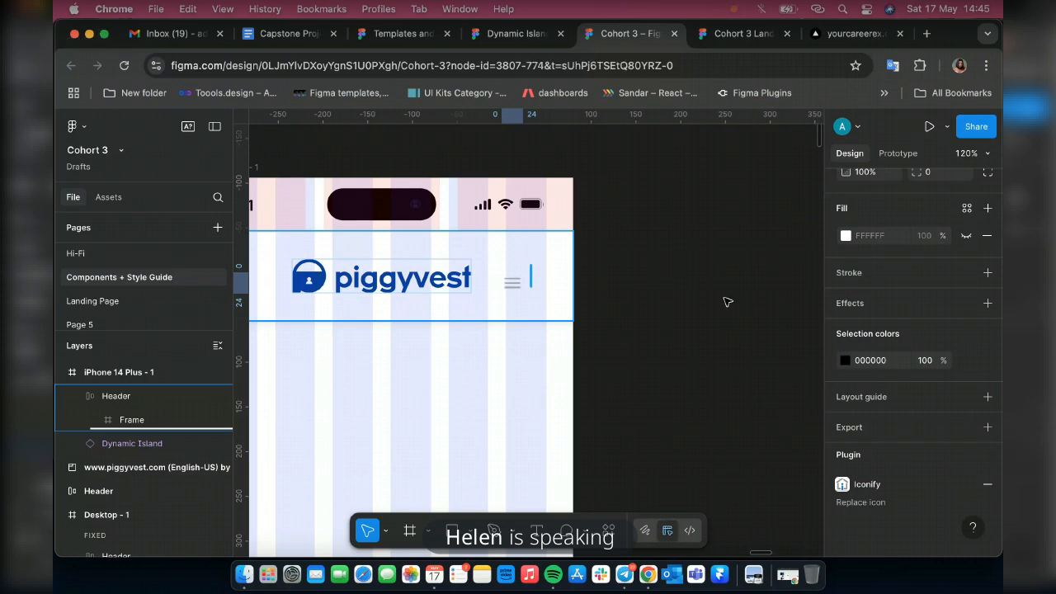
left_click(534, 279)
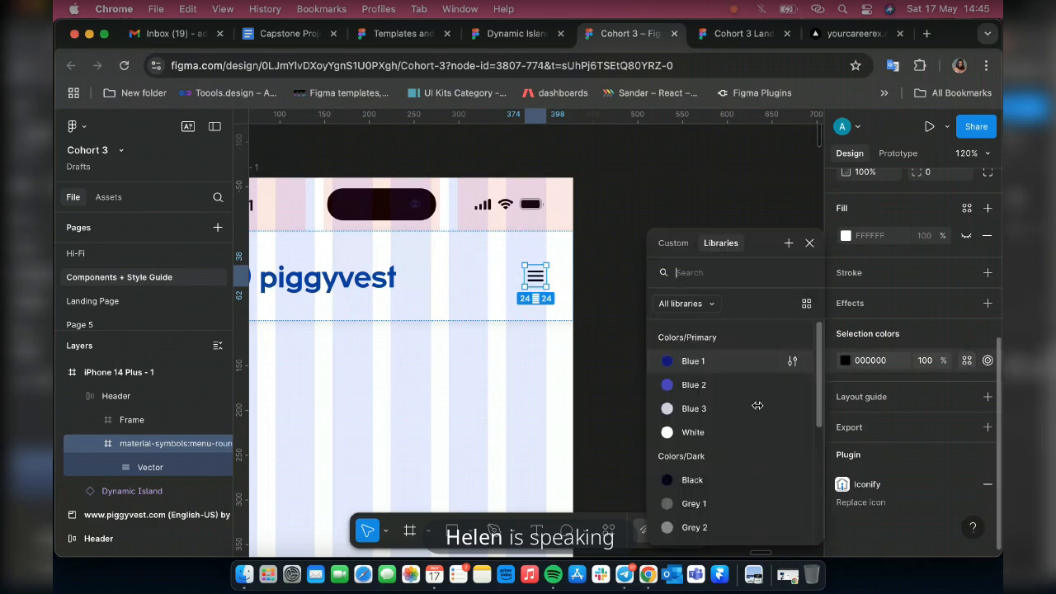
left_click(693, 480)
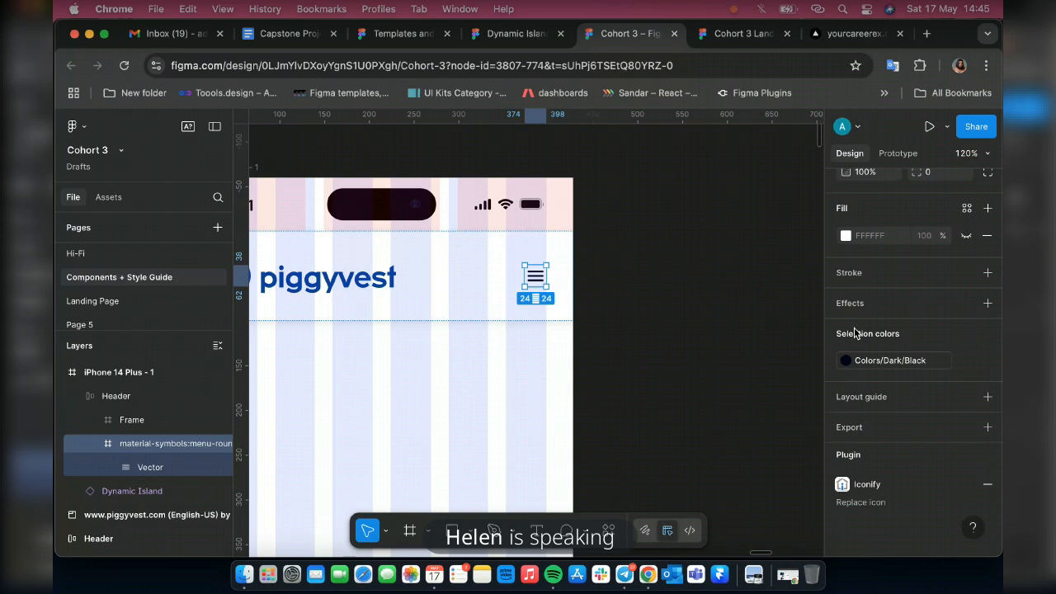
Resize the iPhone header's menu icon to 32 × 32.
scroll(858, 322, "up", 5)
left_click(867, 288)
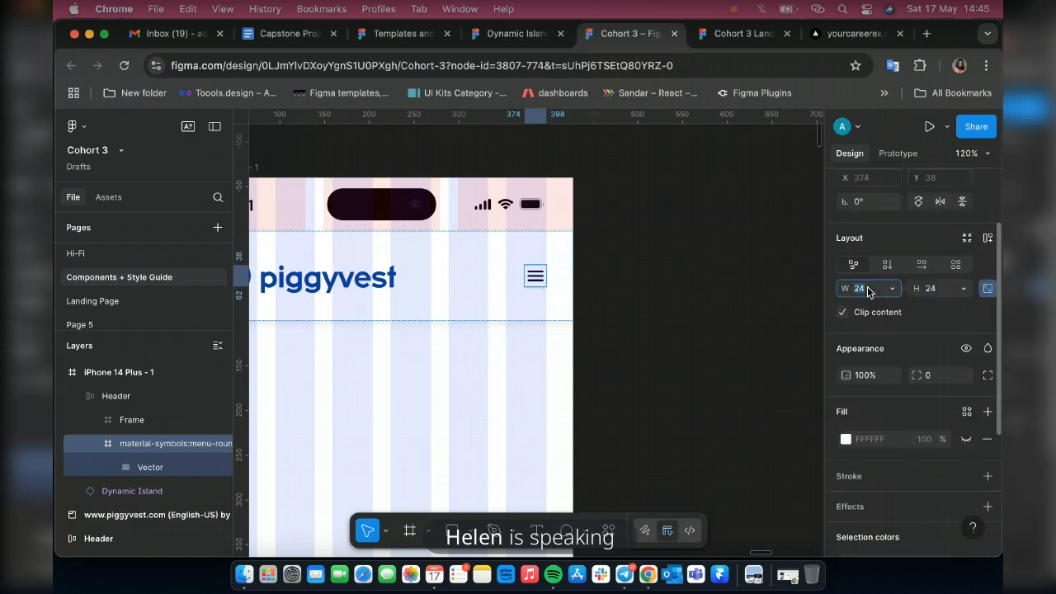
type("32")
key("Return")
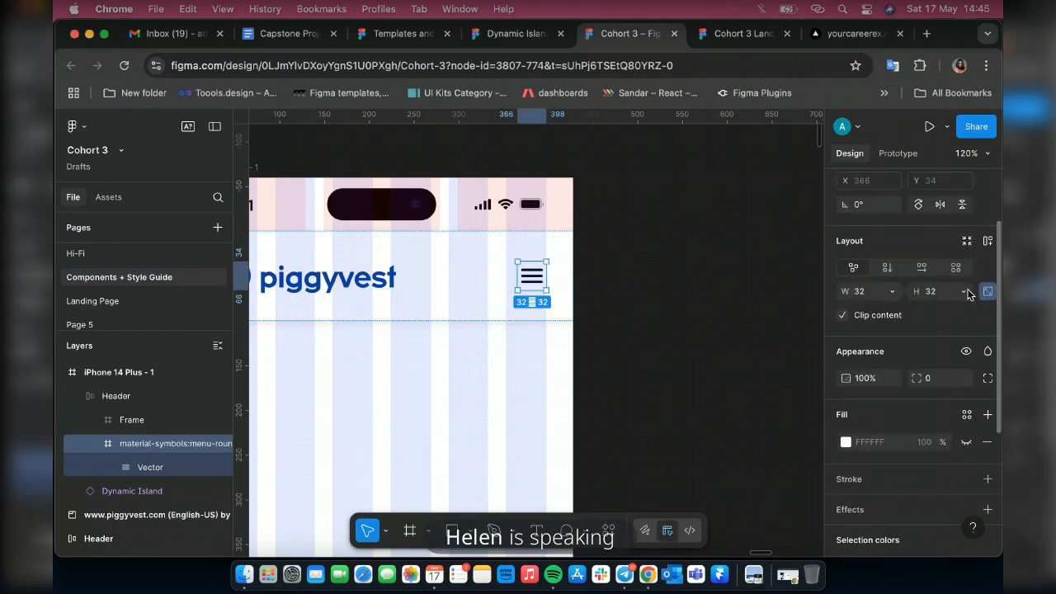
double_click(534, 281)
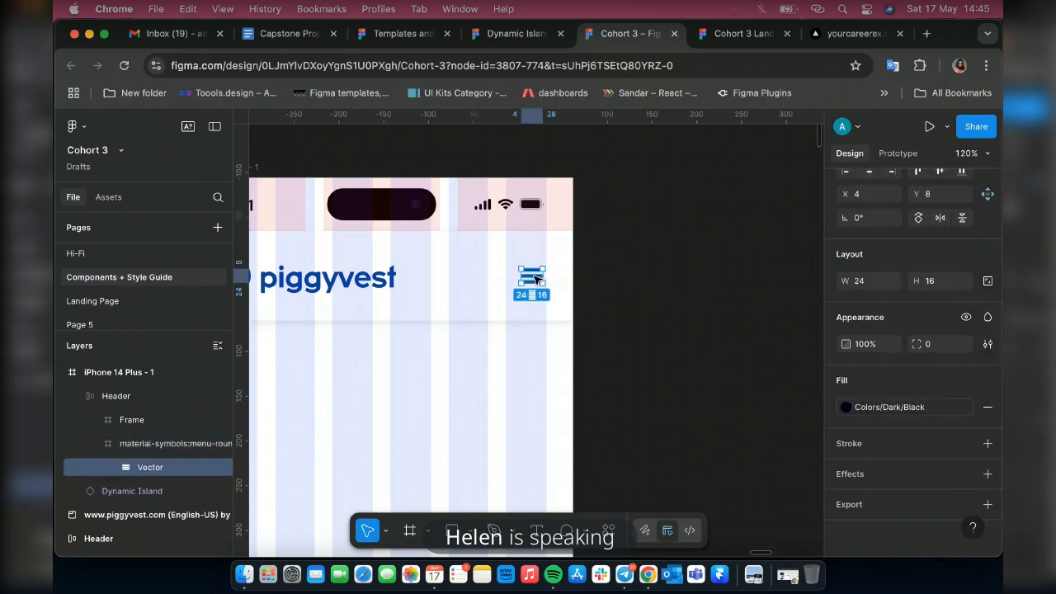
left_click(162, 443)
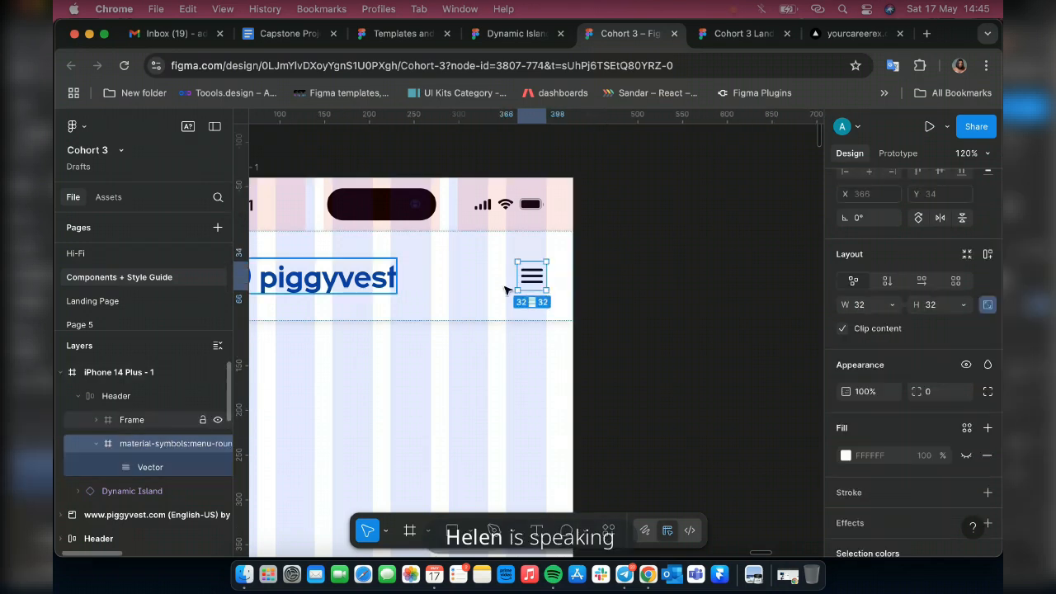
scroll(506, 291, "left", 5)
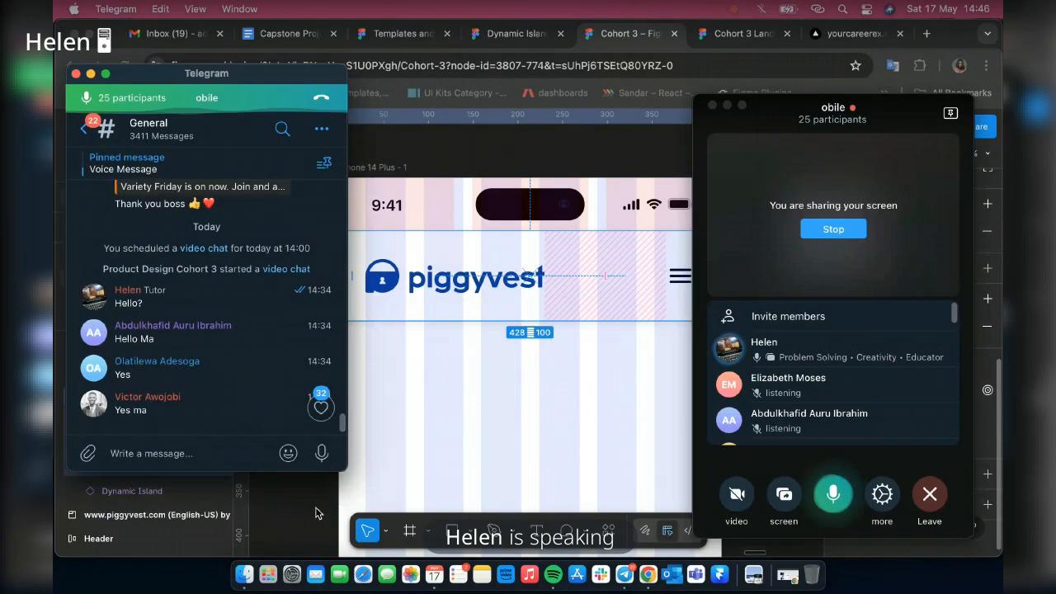
Scale the PiggyVest logo frame in the iPhone header proportionally to a width of 180.
left_click(442, 277)
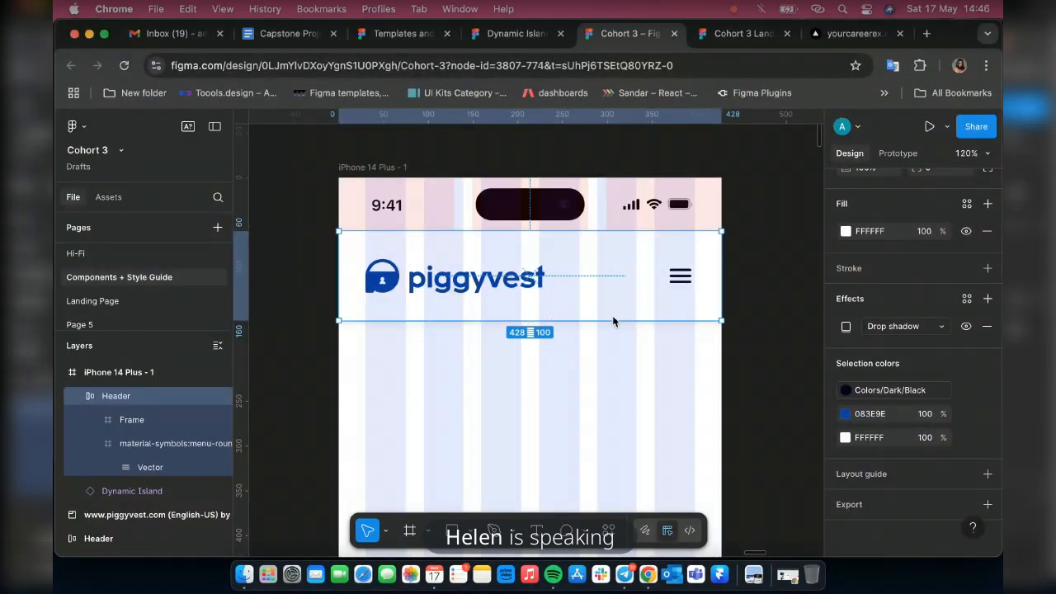
left_click(500, 283, "super")
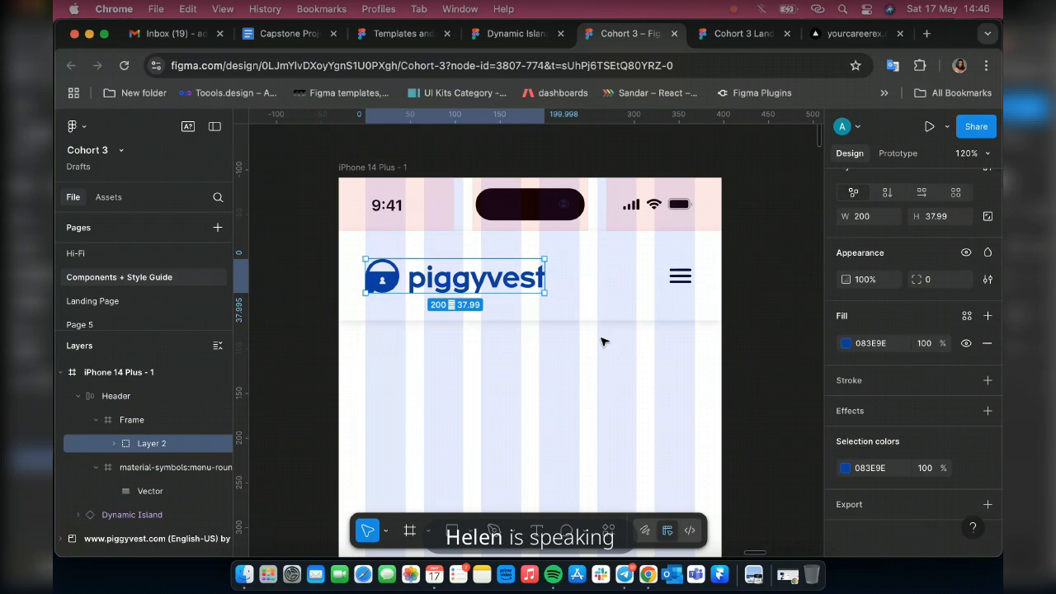
key("shift+Return")
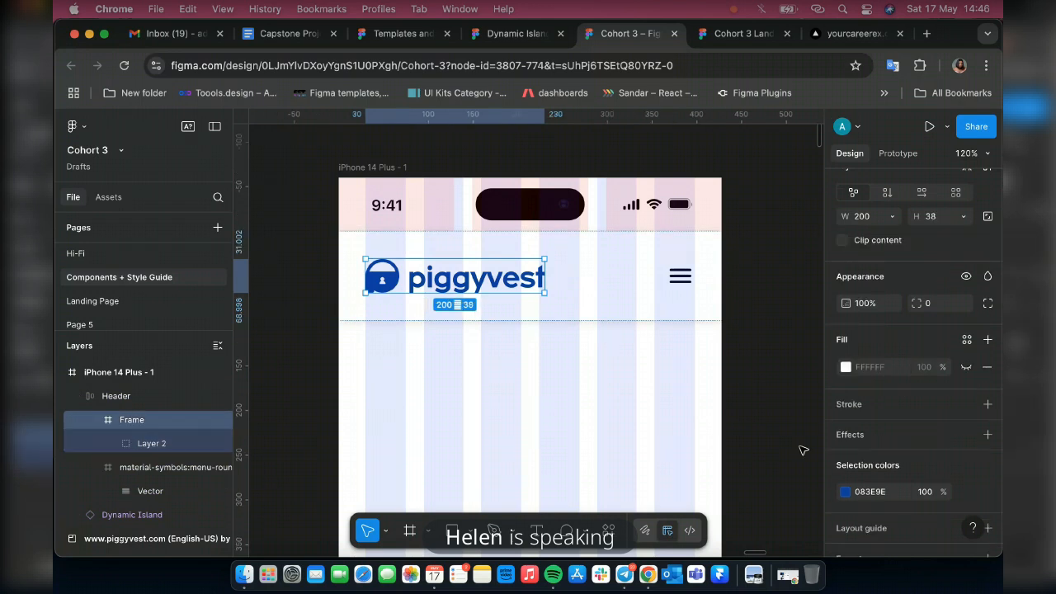
key("k")
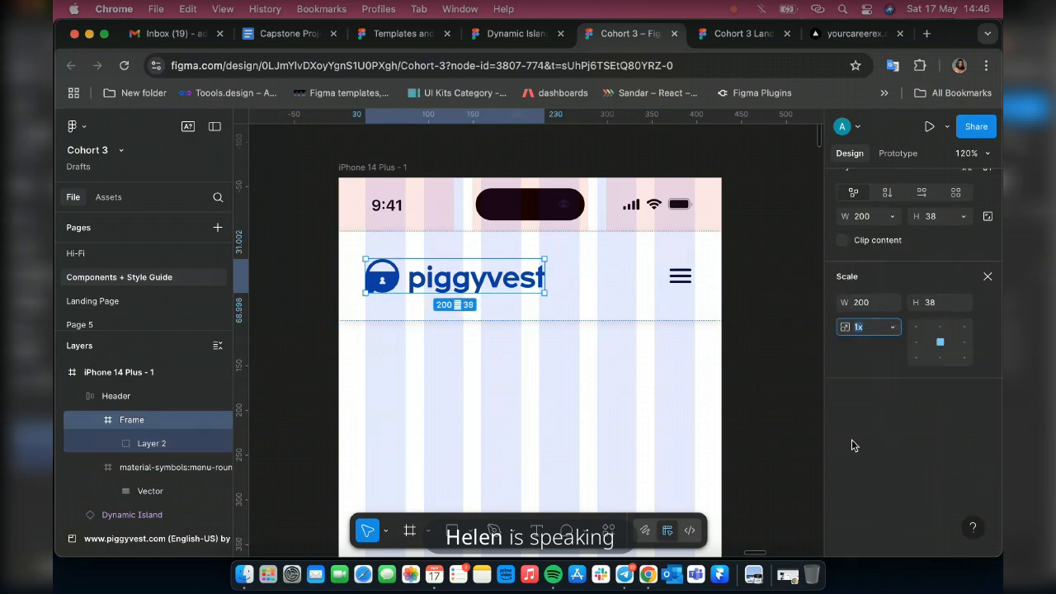
scroll(851, 439, "up", 3)
left_click(862, 444)
type("180")
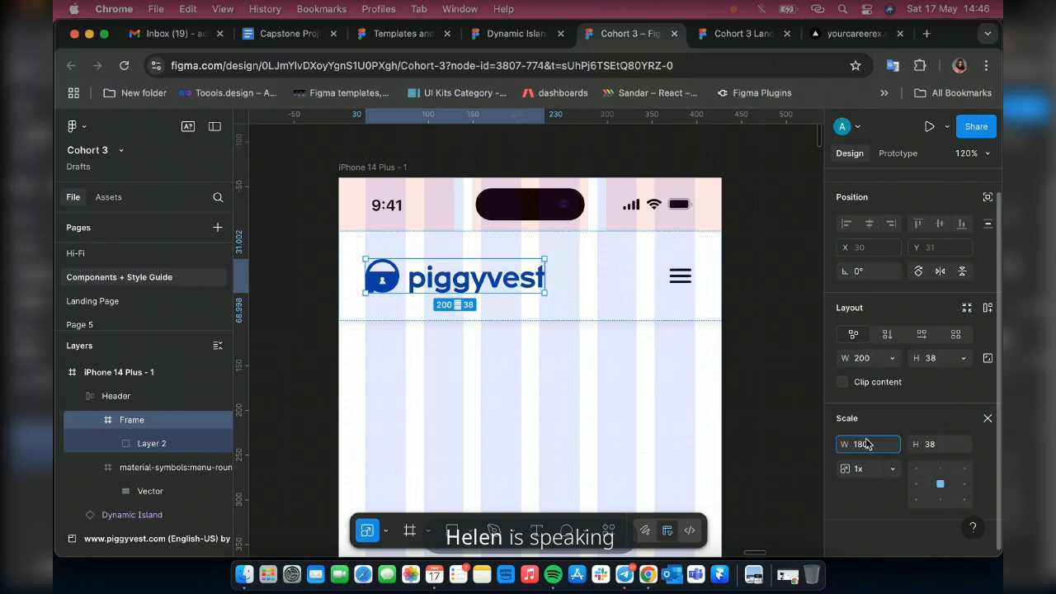
key("Return")
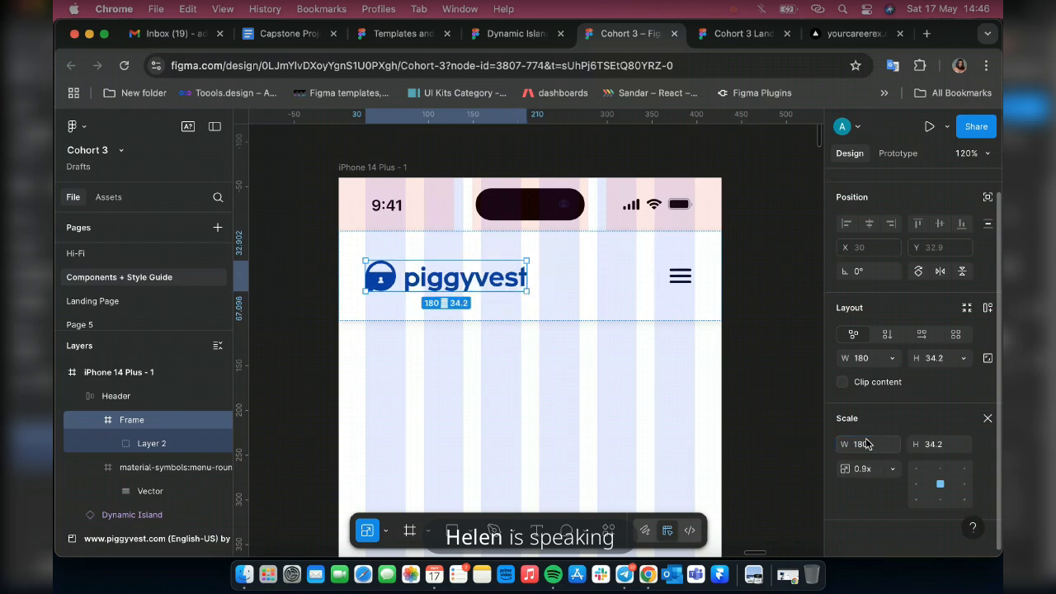
Check the Telegram call, and compare the scaled iPhone header with the desktop landing page's header and hero section.
left_click(624, 582)
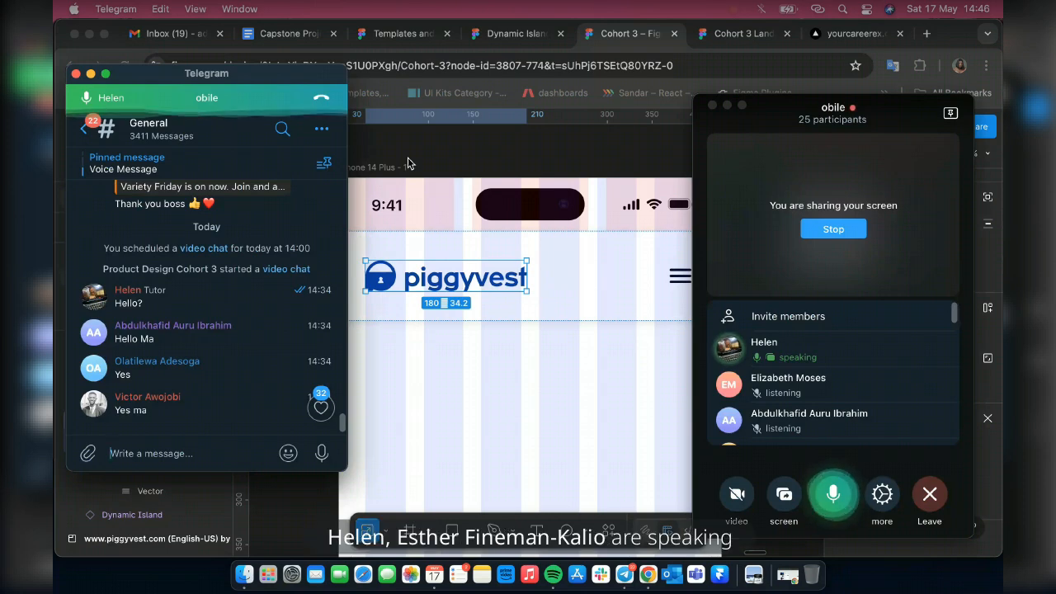
left_click(407, 163)
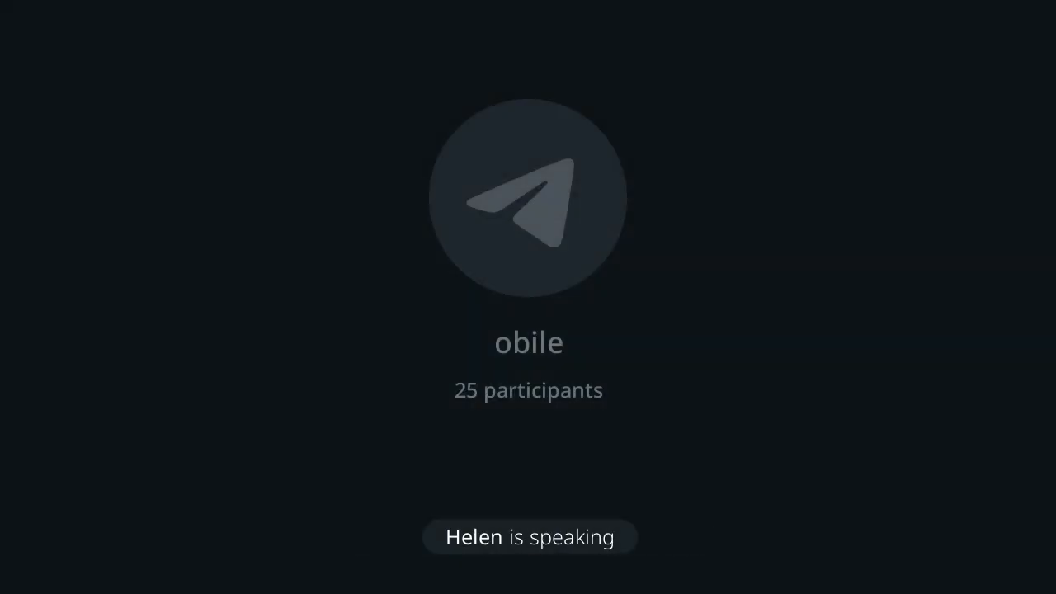
scroll(502, 376, "down", 6)
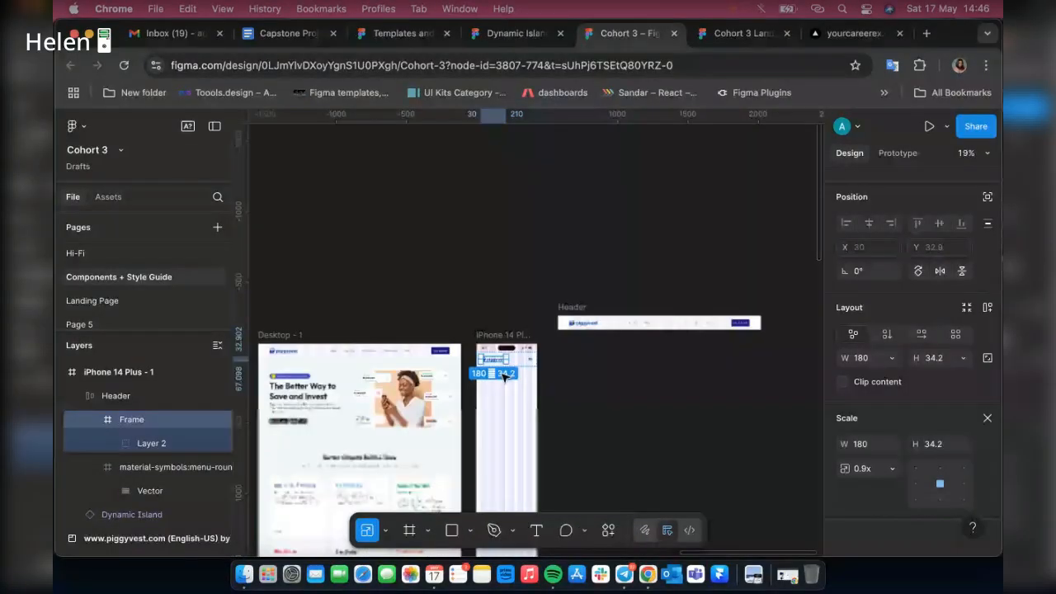
scroll(503, 375, "up", 6)
scroll(502, 375, "down", 6)
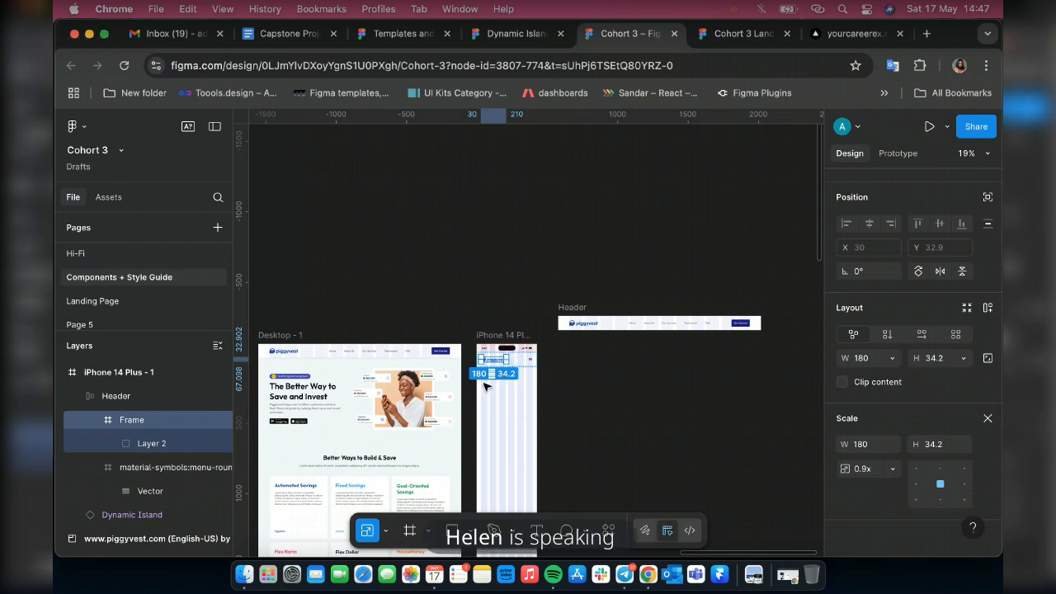
scroll(483, 393, "up", 5)
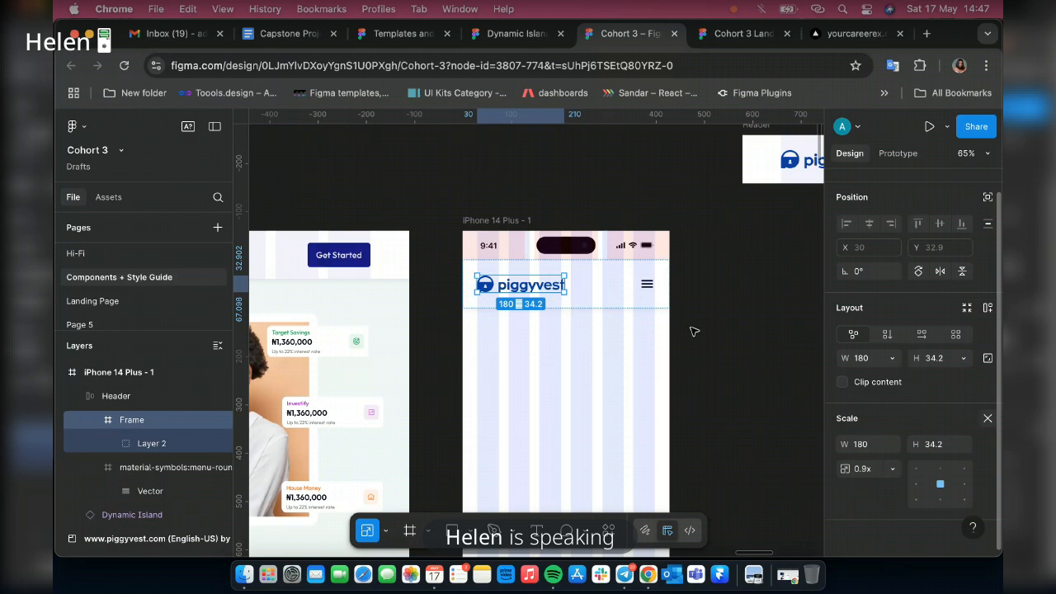
key("v")
scroll(694, 332, "down", 2)
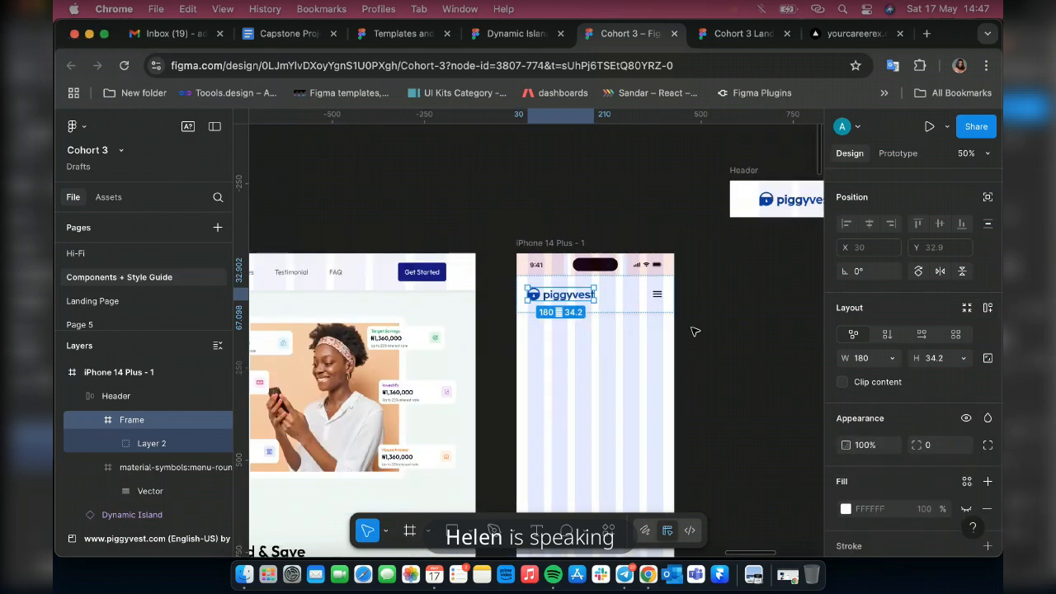
scroll(693, 331, "left", 5)
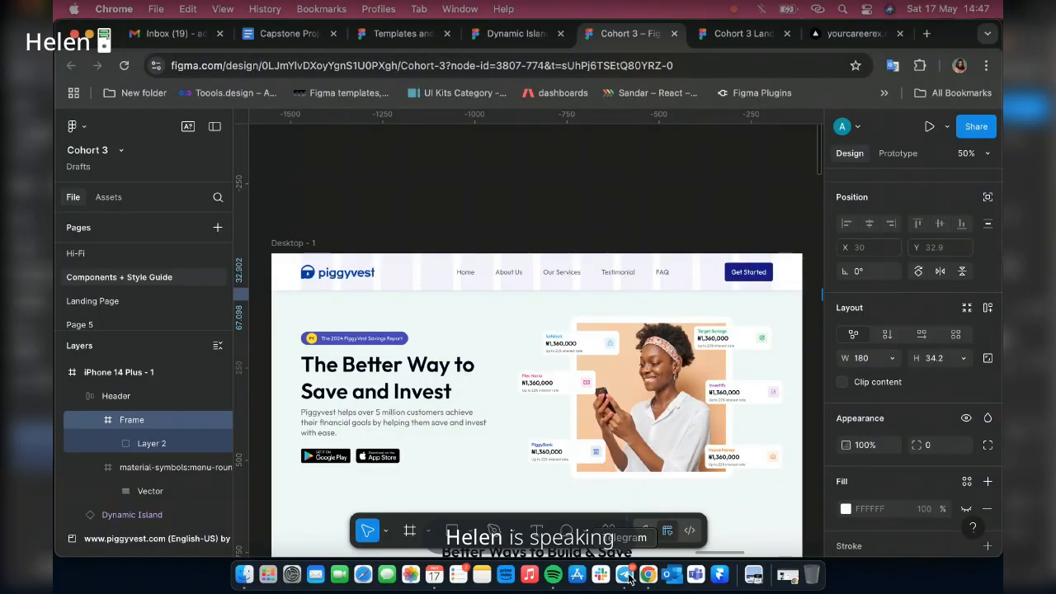
Switch to the Telegram call, turn on the computer's Bluetooth, and try to connect the paired AirPods.
left_click(627, 576)
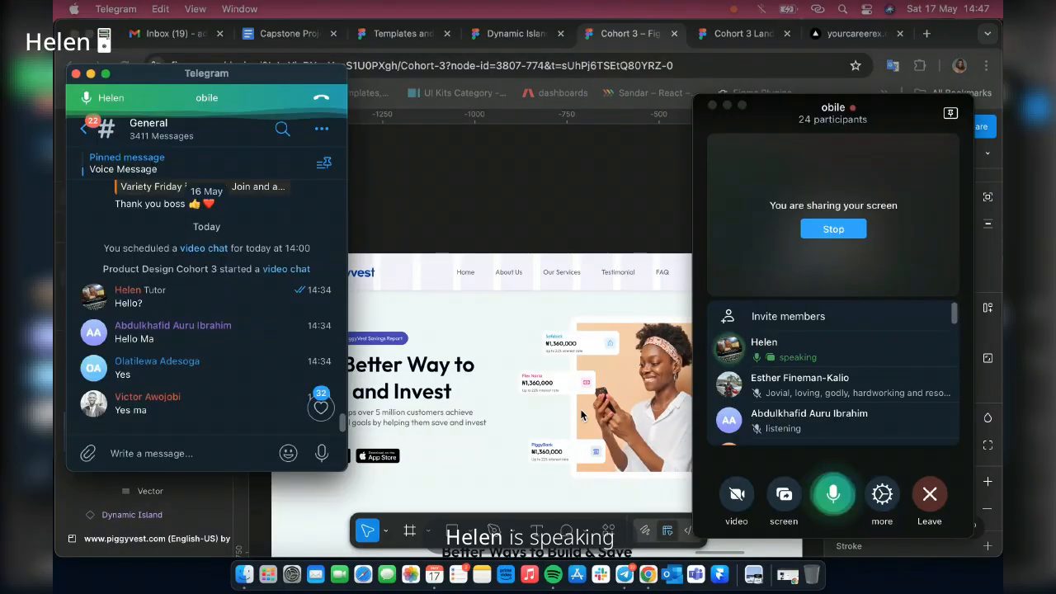
key("XF86AudioRaiseVolume")
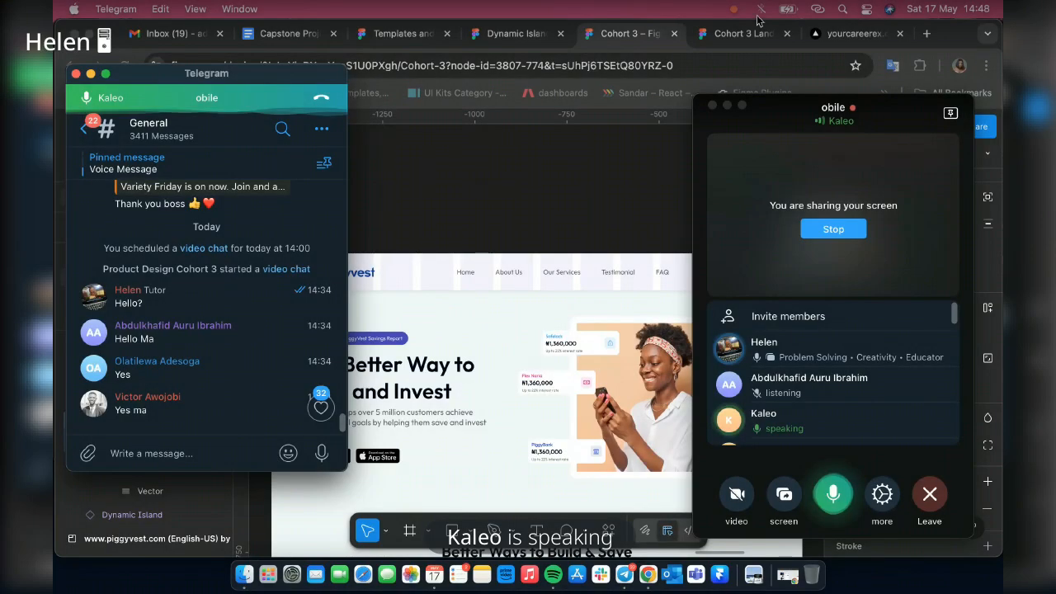
left_click(758, 11)
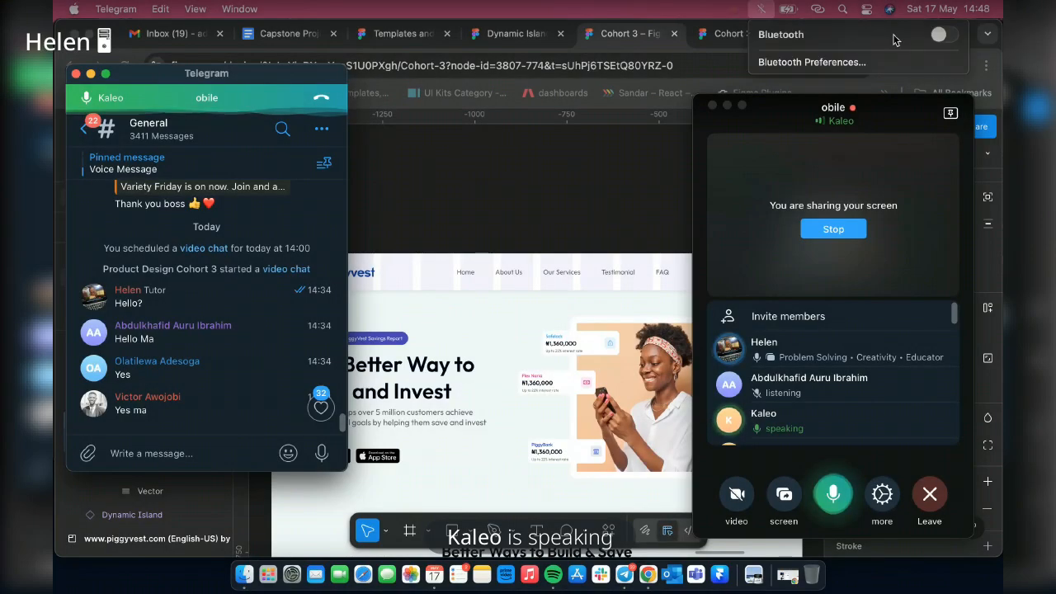
left_click(944, 35)
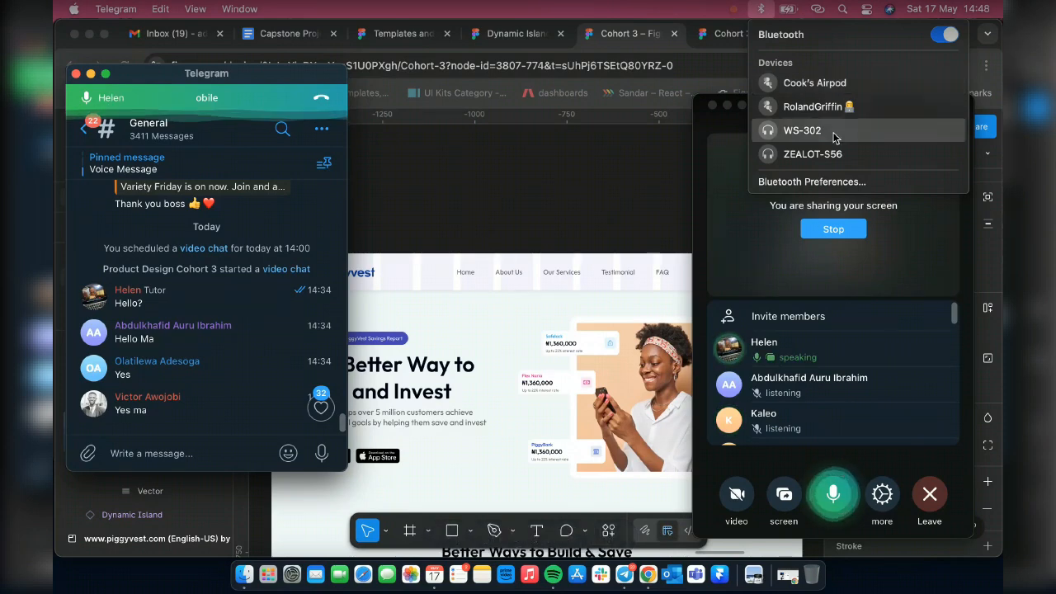
left_click(828, 86)
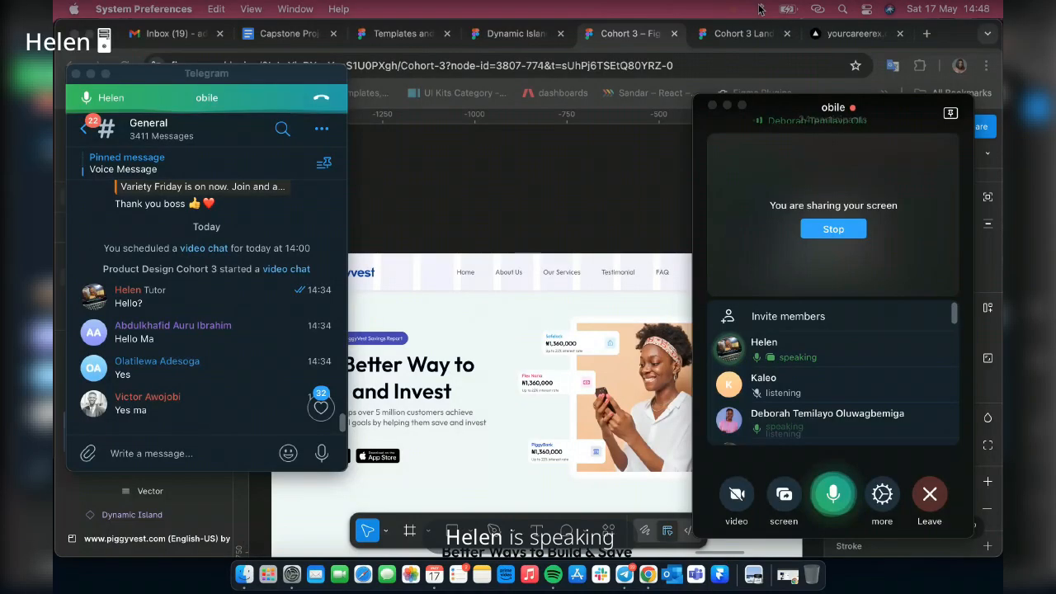
Confirm forgetting the AirPods in the Bluetooth preferences, and switch back to the Telegram call.
left_click(759, 8)
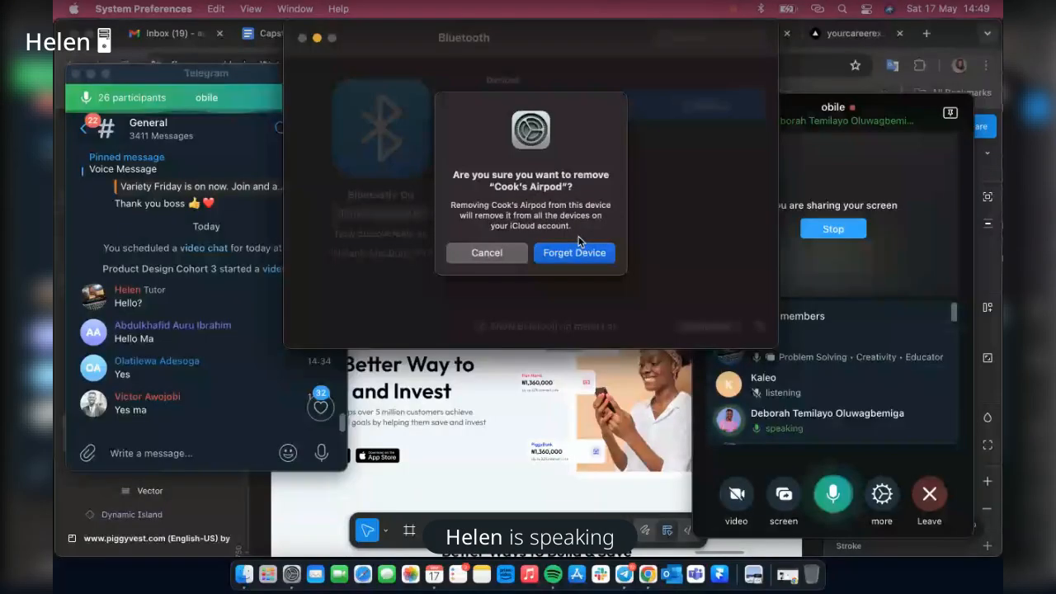
key("Return")
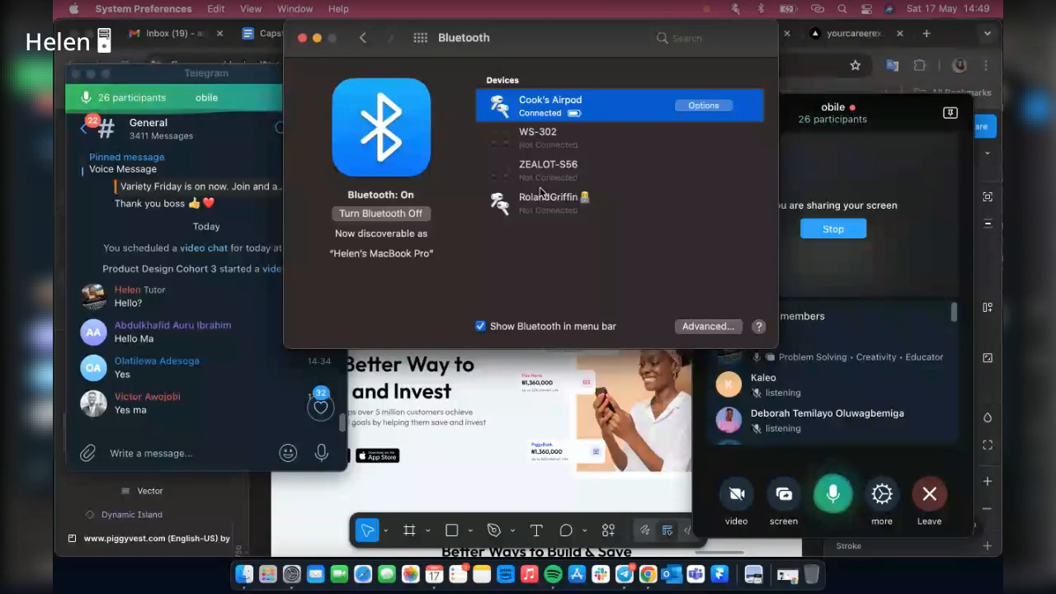
left_click(505, 410)
key("super+Tab")
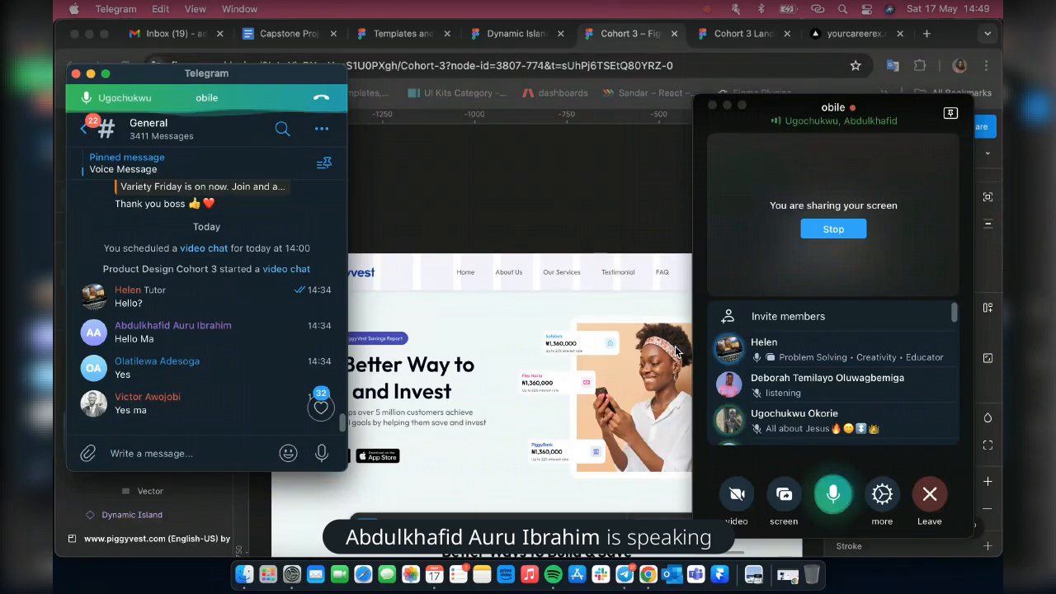
left_click(676, 351)
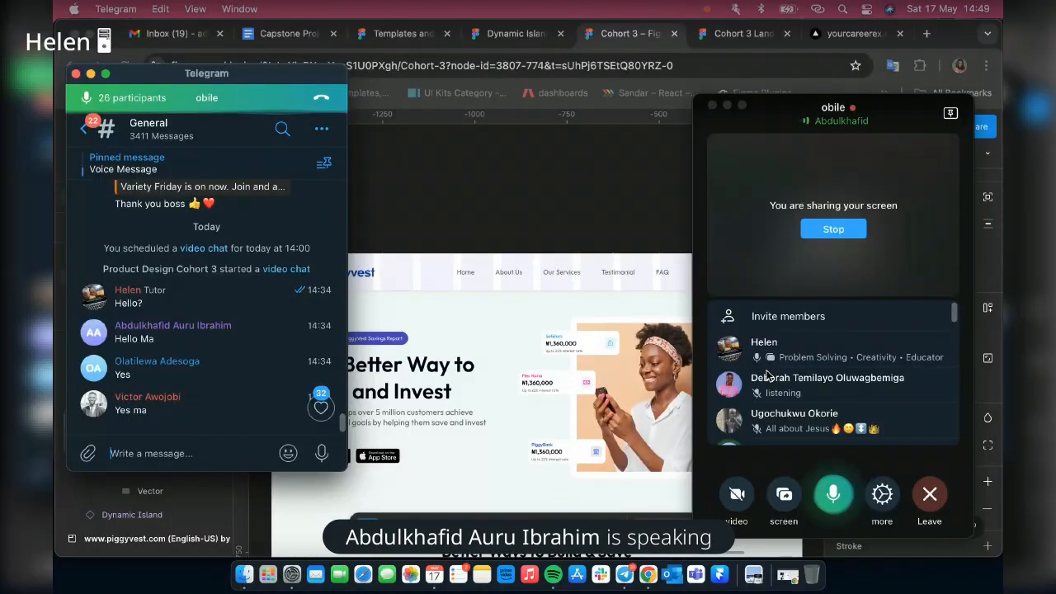
scroll(776, 381, "down", 2)
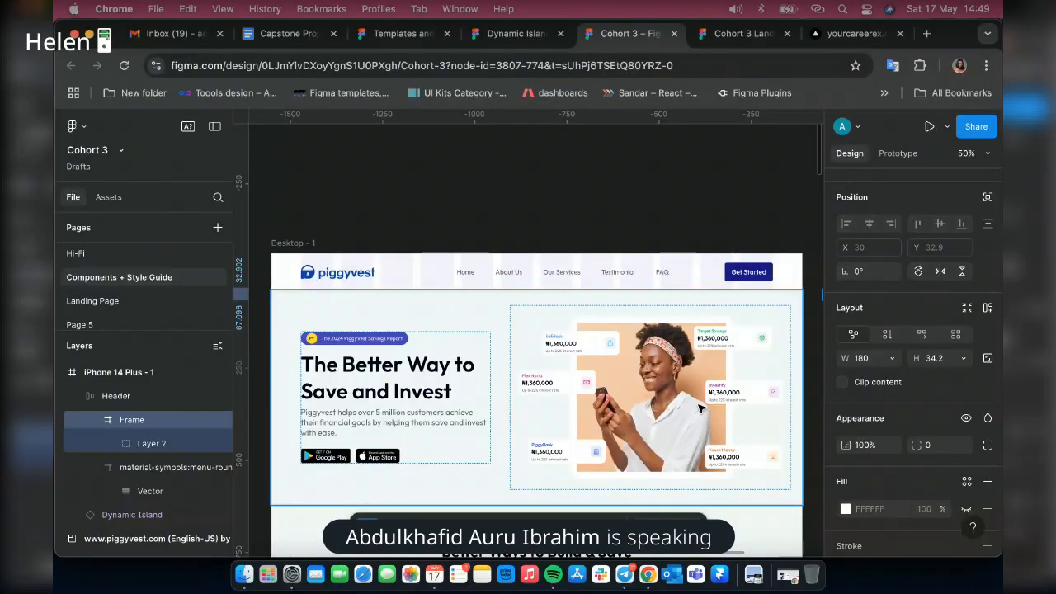
left_click(760, 9)
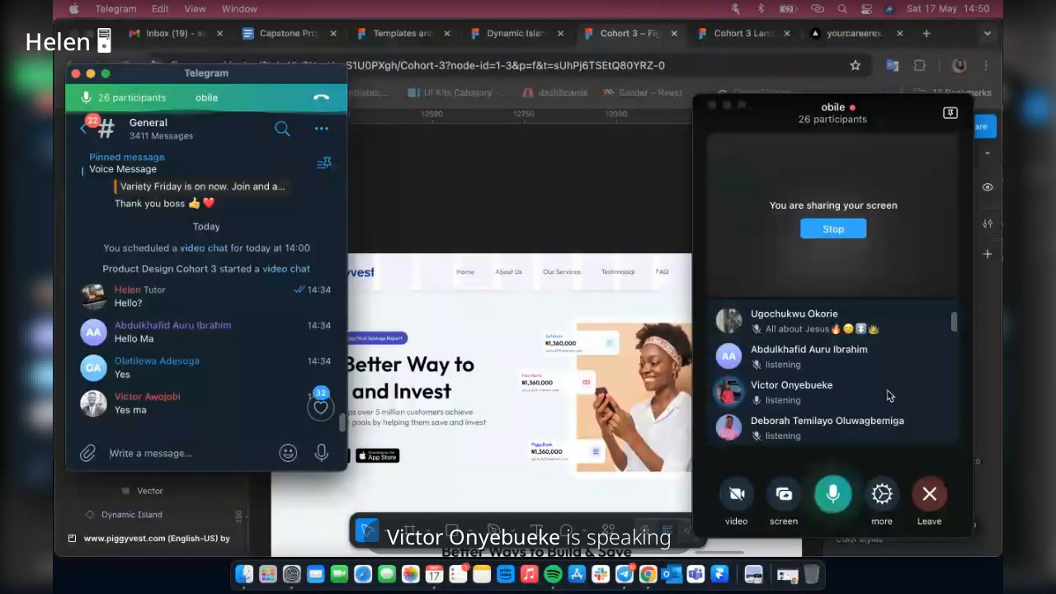
Move the hero text block with its badge, heading, paragraph and store buttons into the iPhone frame below the header.
left_click(617, 213)
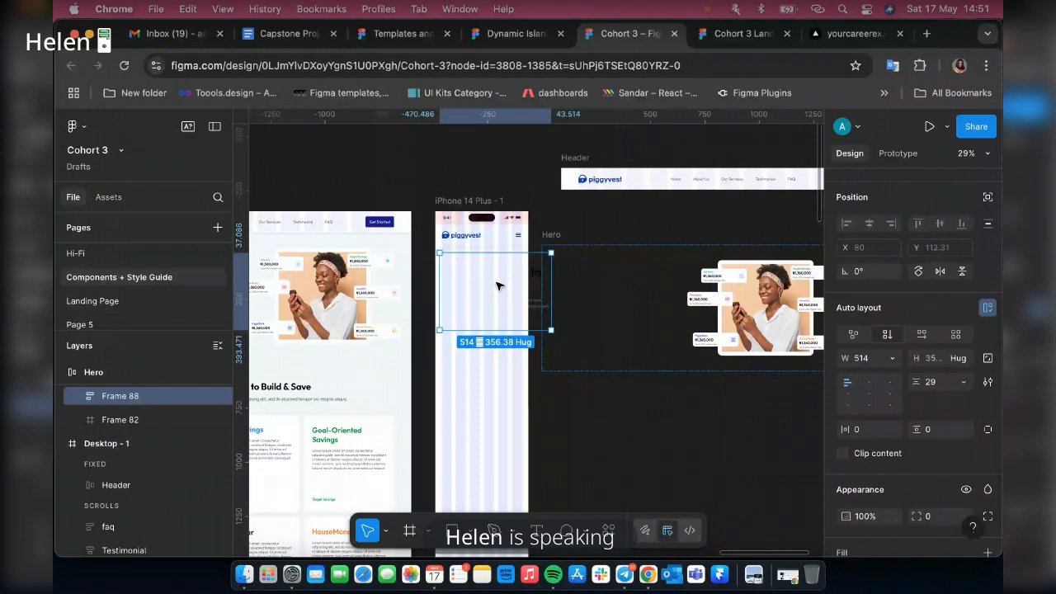
left_click_drag(498, 286, 602, 471)
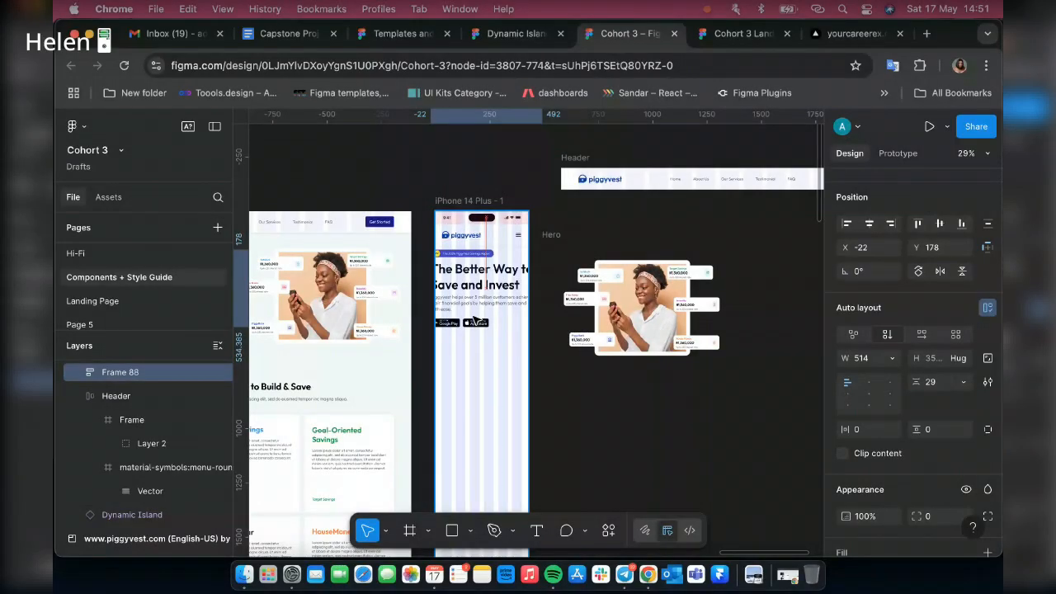
scroll(463, 246, "up", 10)
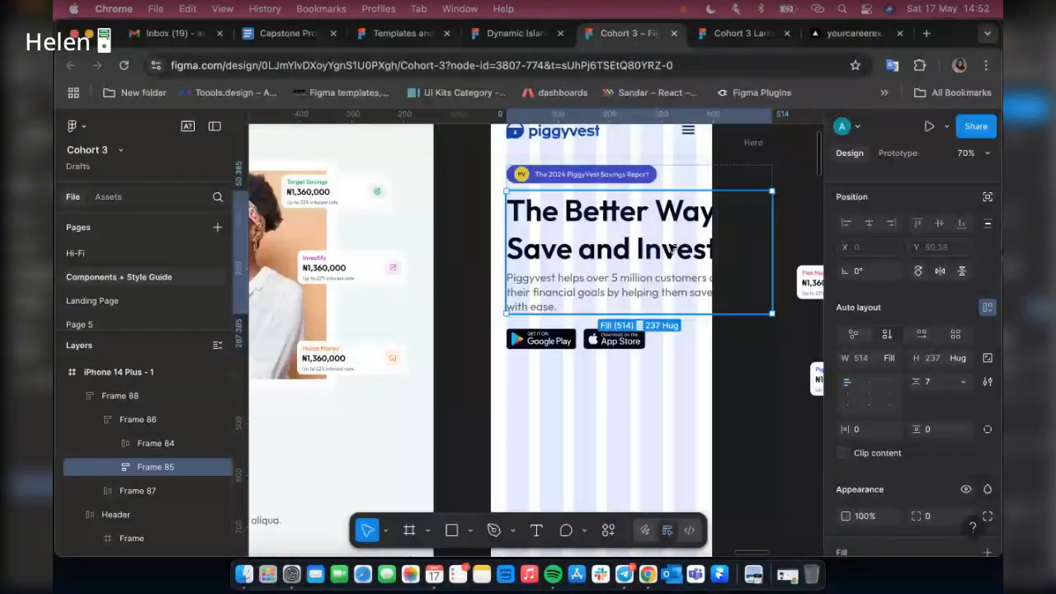
Narrow the hero heading and paragraph text boxes in the iPhone frame to a width of 366.
double_click(772, 237)
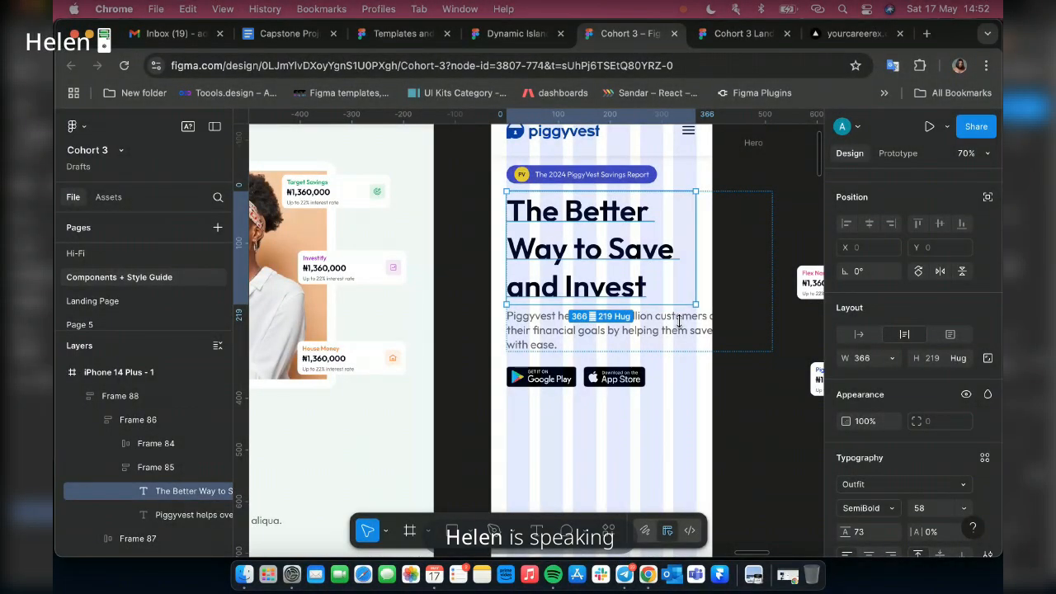
left_click(684, 322)
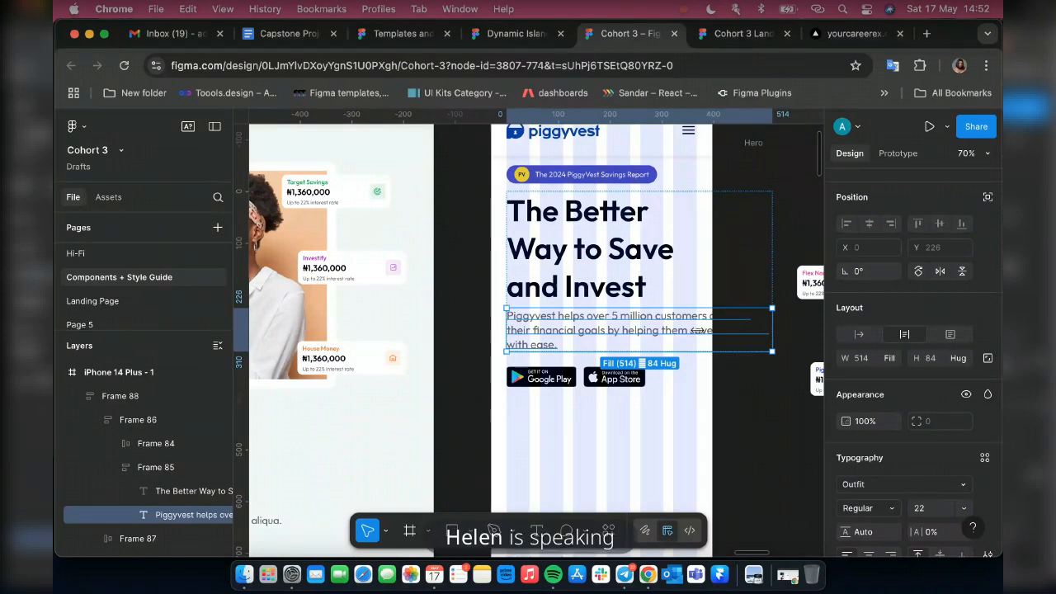
left_click_drag(697, 330, 695, 330)
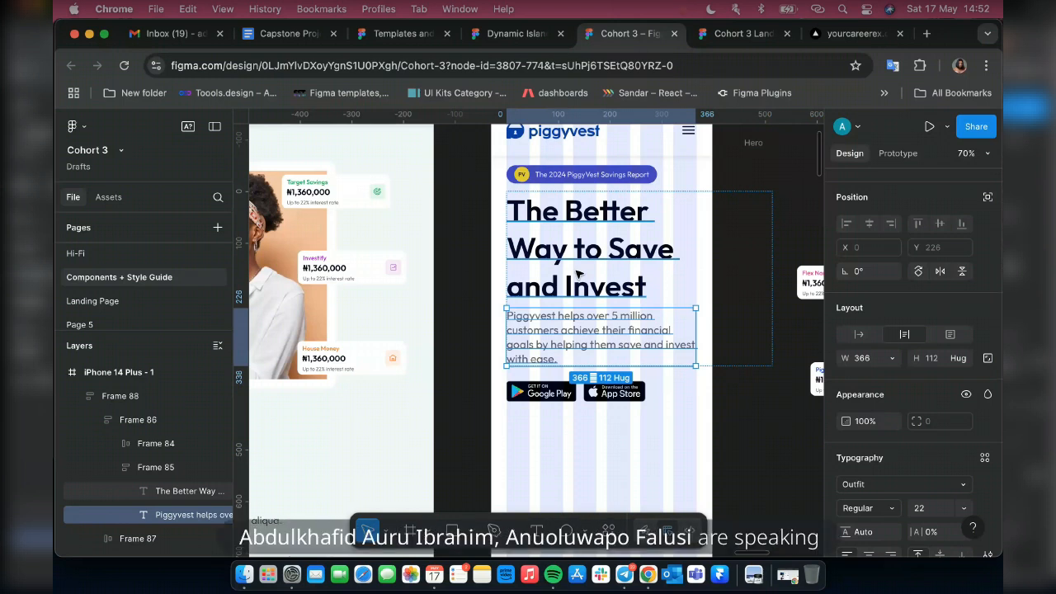
Check the Telegram call, switch back to the design, and compare the mobile hero text with the desktop hero section.
left_click(627, 580)
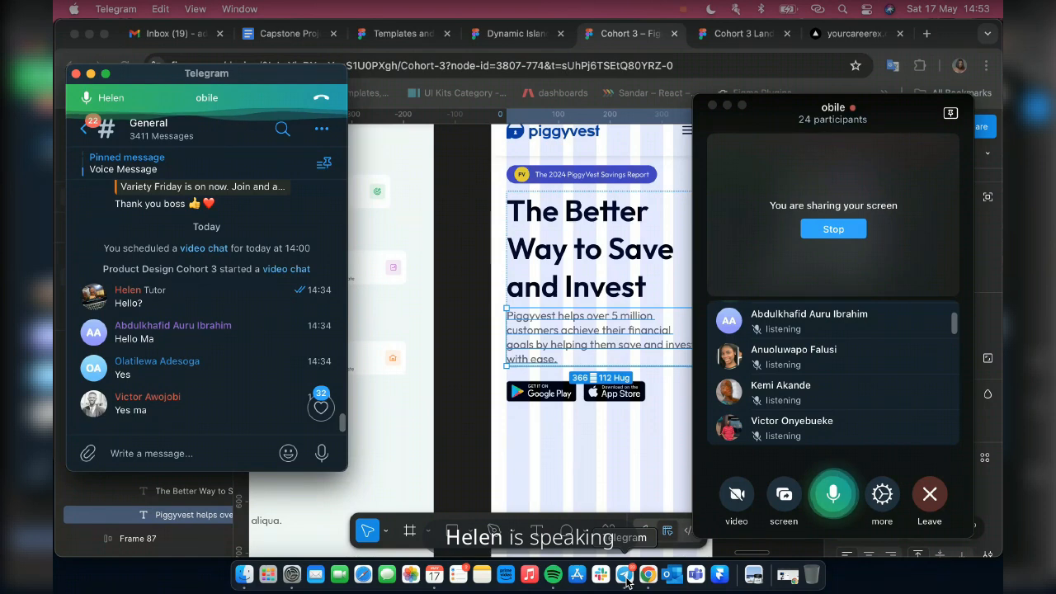
left_click(557, 338)
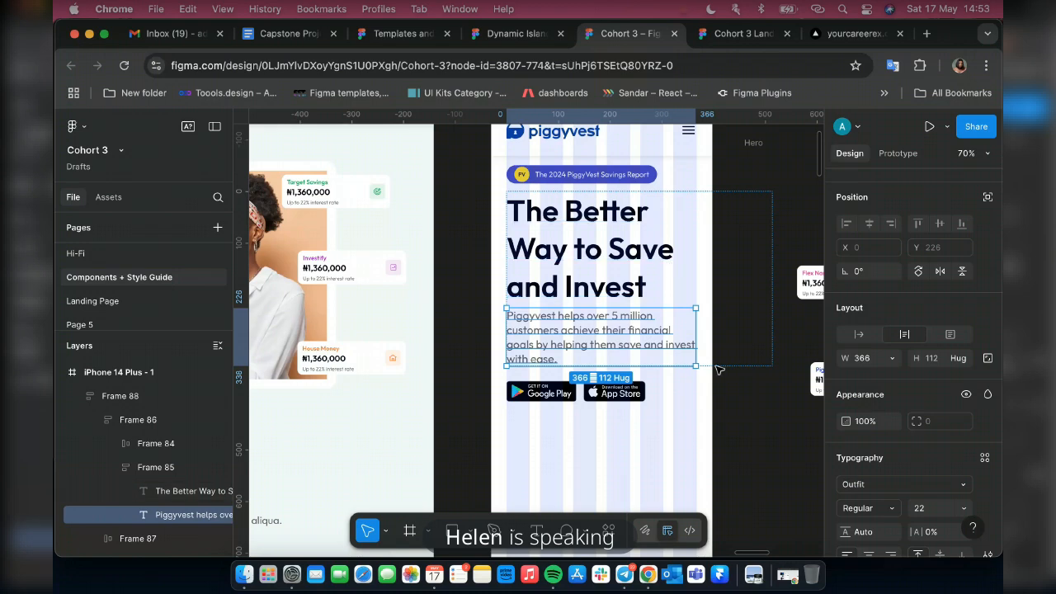
scroll(720, 370, "down", 5)
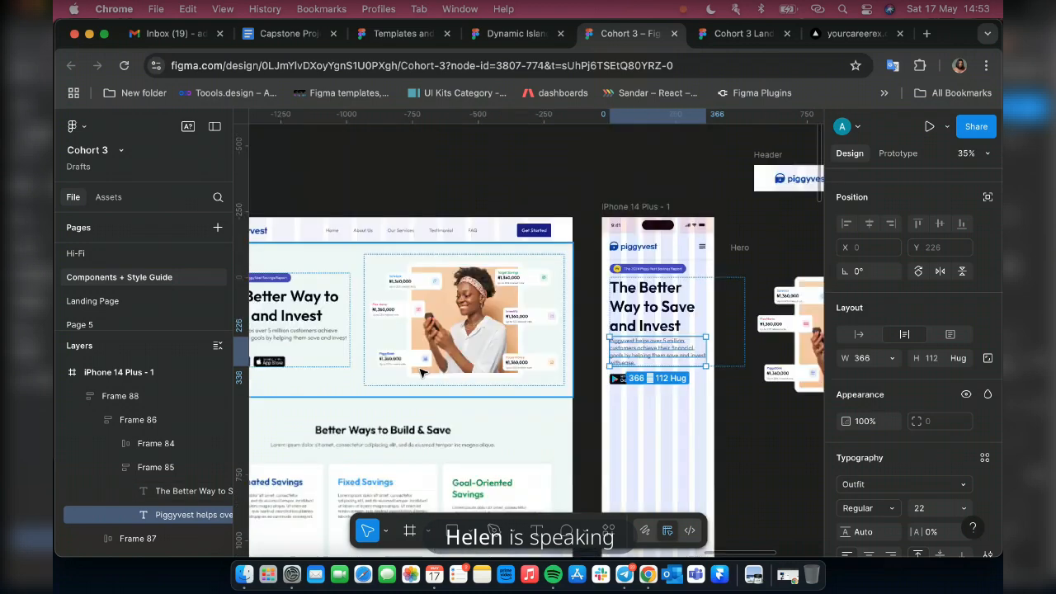
scroll(421, 372, "left", 3)
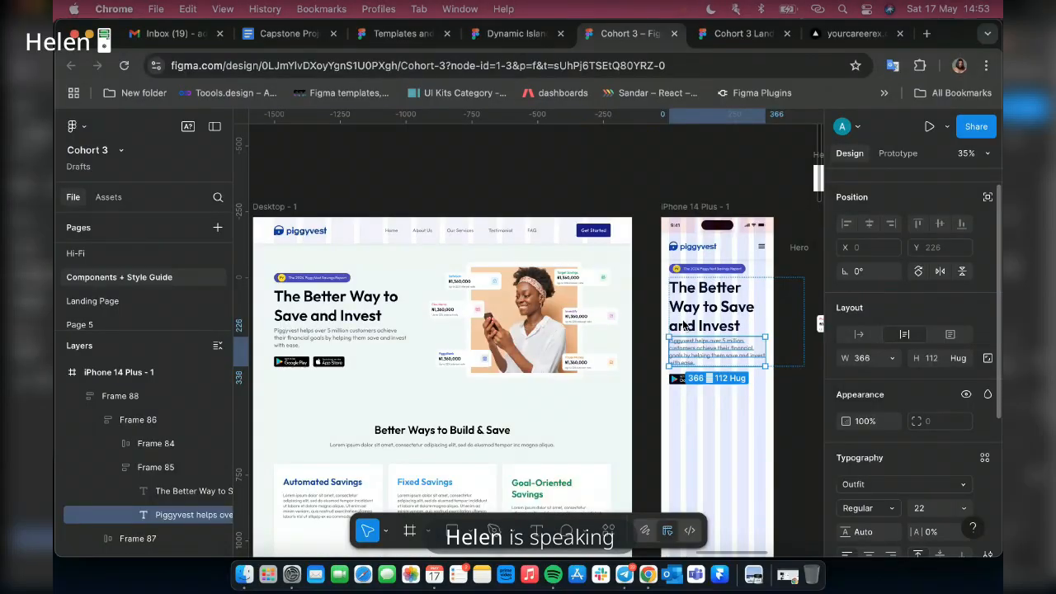
Inspect the text settings of the hero paragraph and heading in the iPhone frame.
left_click(813, 294)
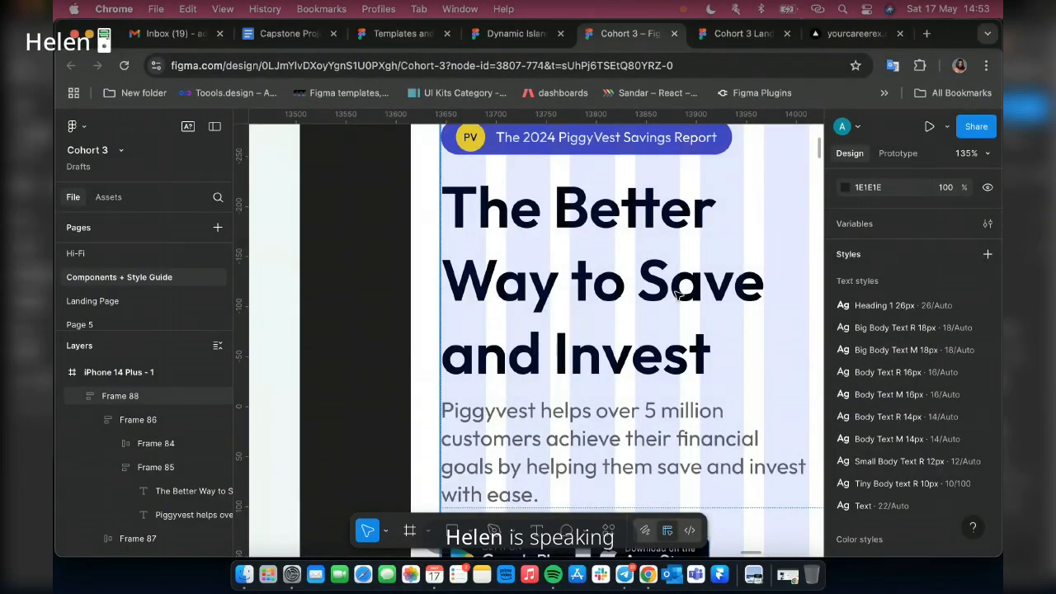
left_click(684, 294)
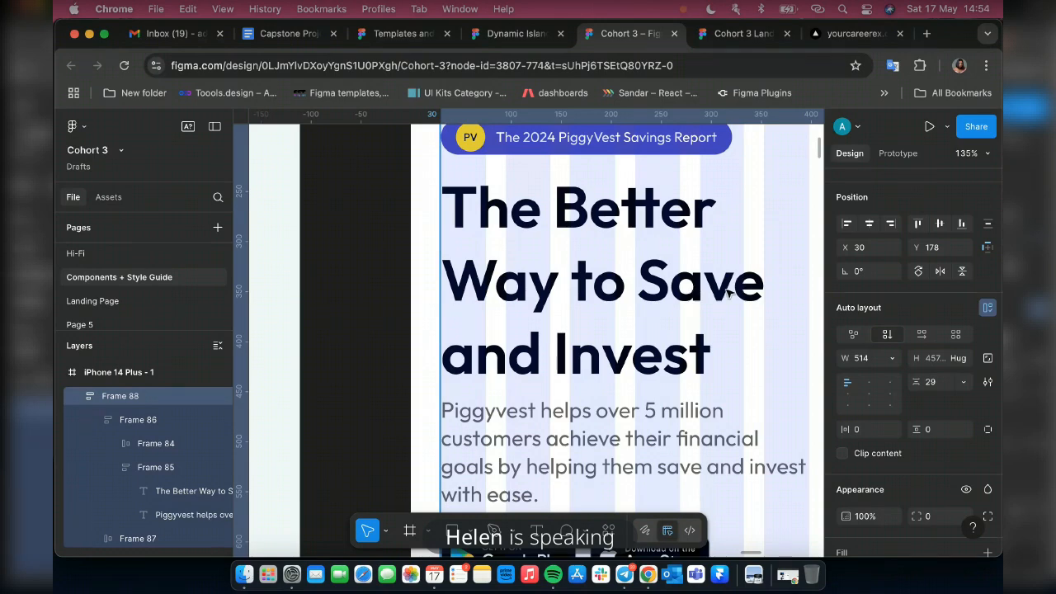
left_click(727, 286)
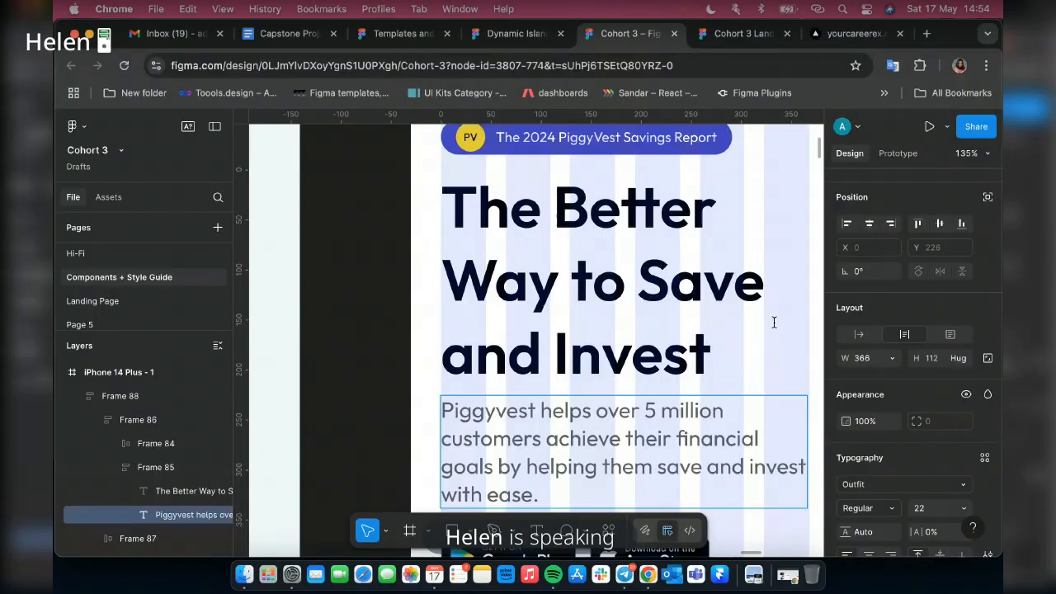
left_click(774, 322)
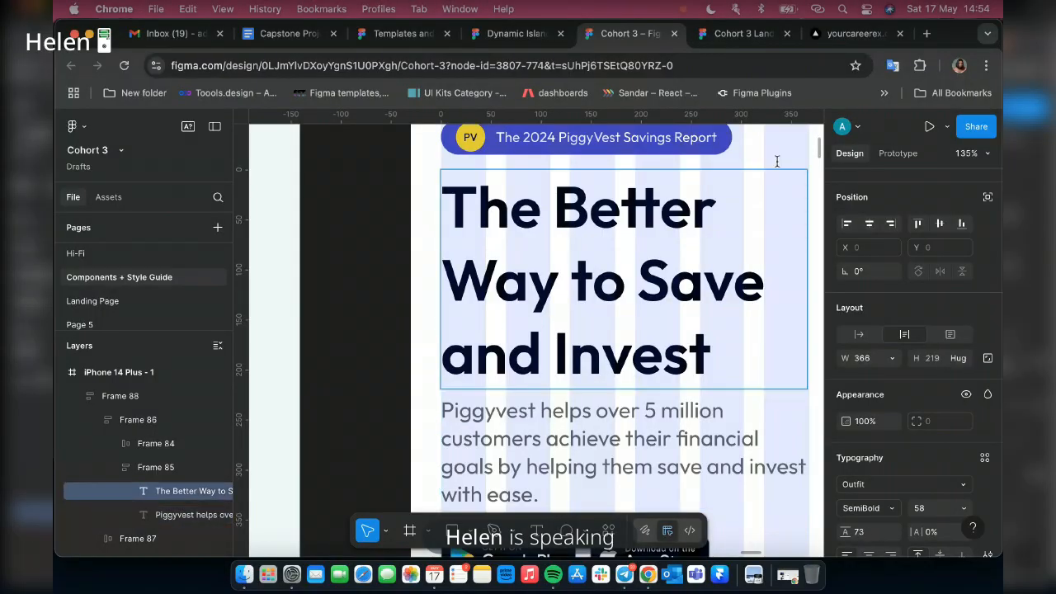
key("Escape")
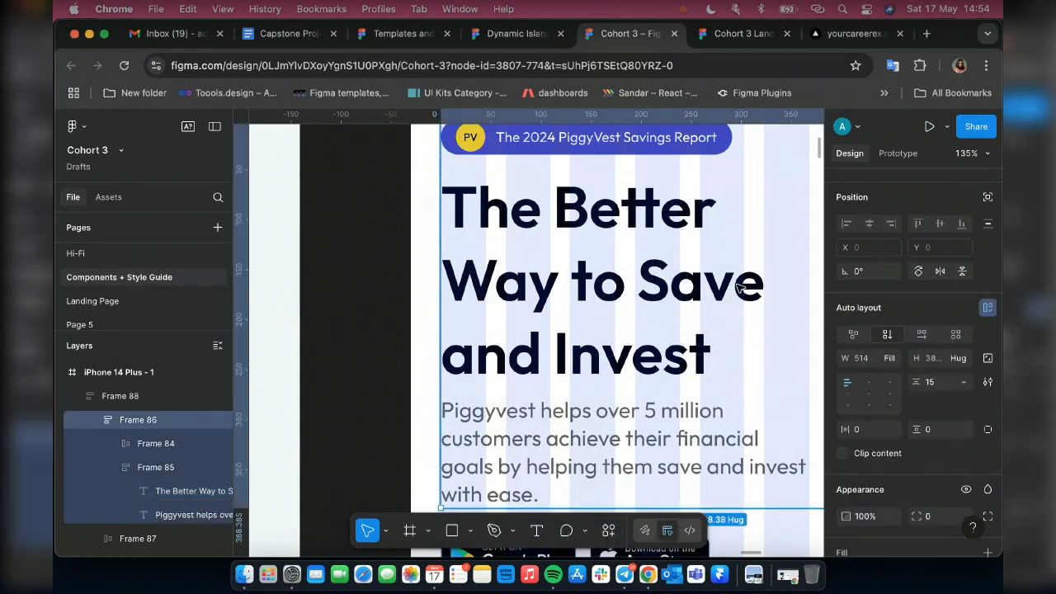
Try font sizes of 24, 32 and 42 for the hero heading in the iPhone frame.
left_click(185, 467)
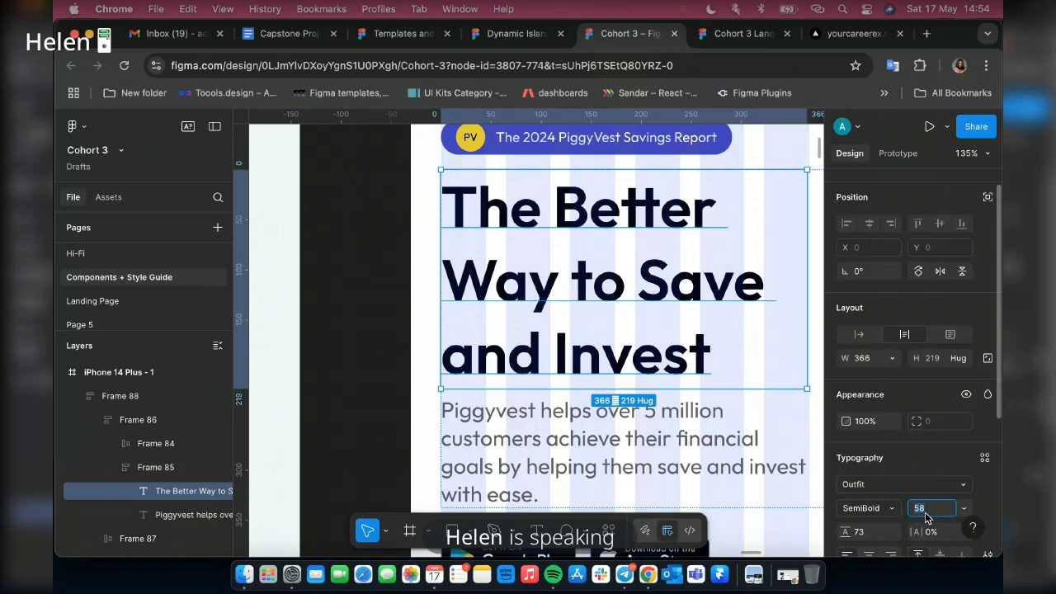
type("2")
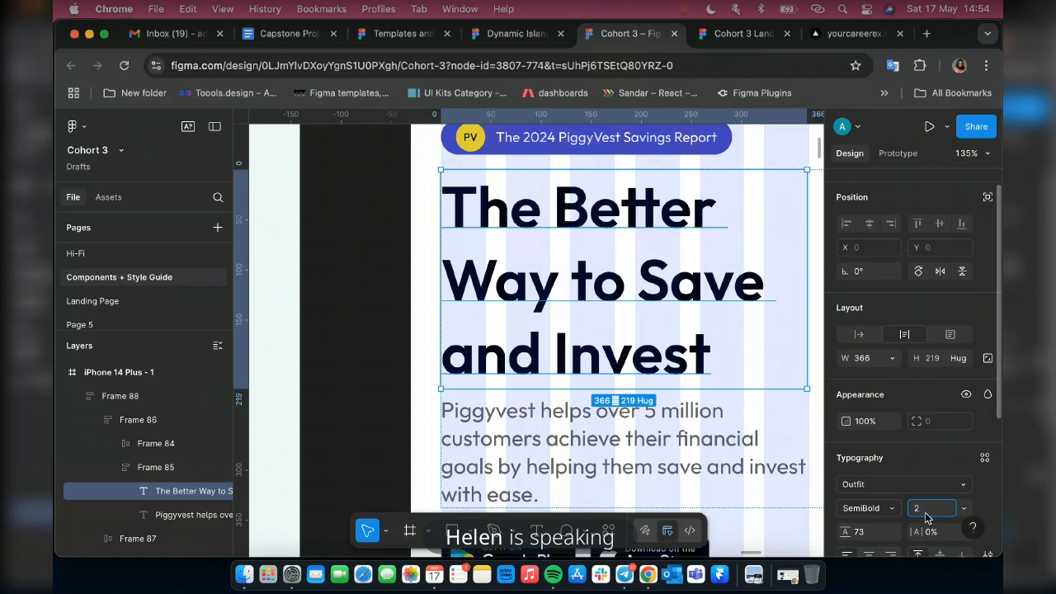
type("4")
key("Return")
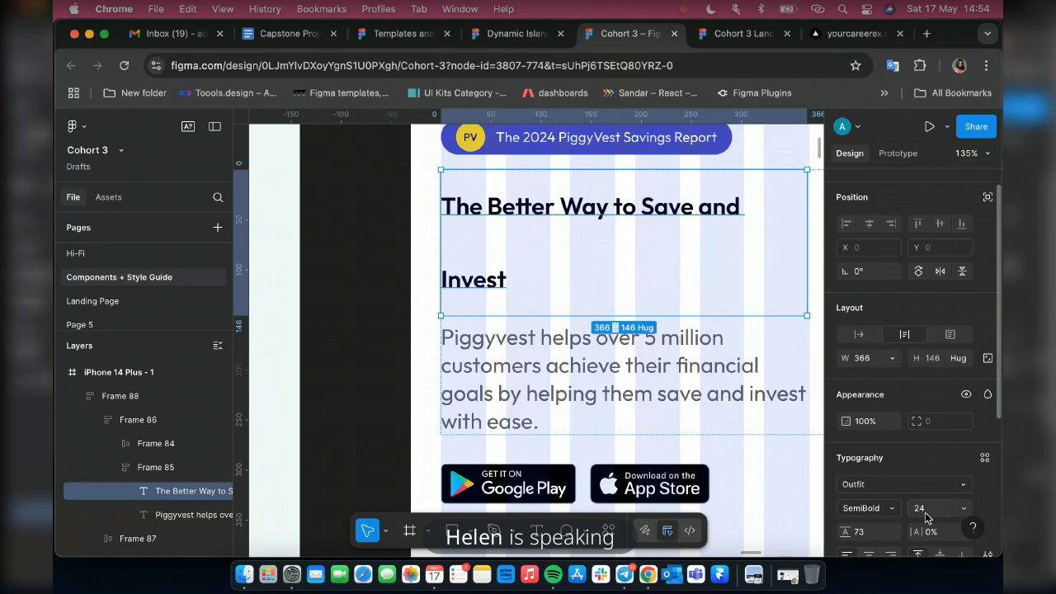
key("super+z")
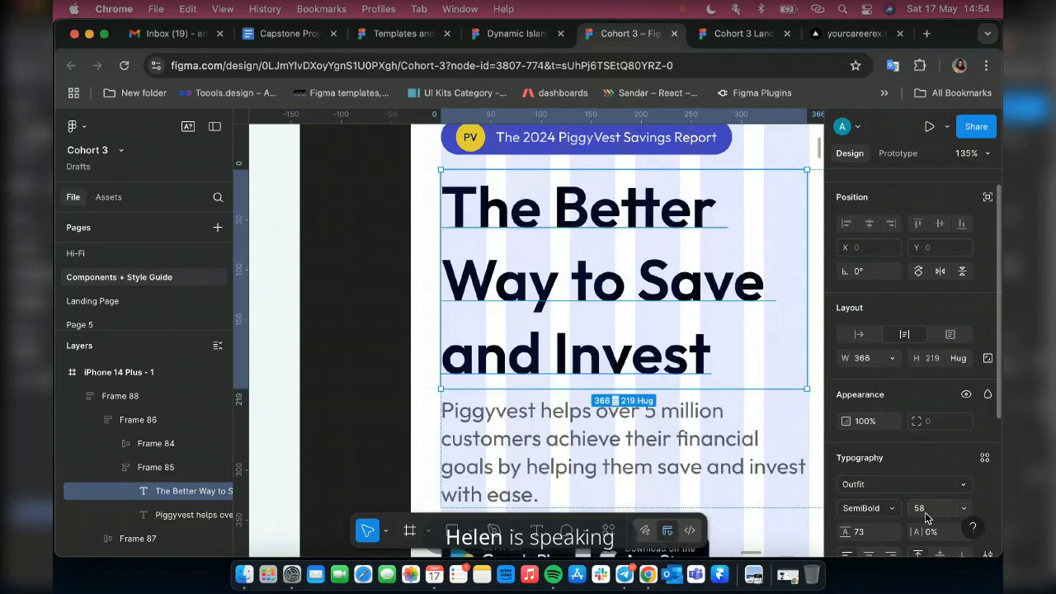
left_click(922, 508)
type("32")
key("Return")
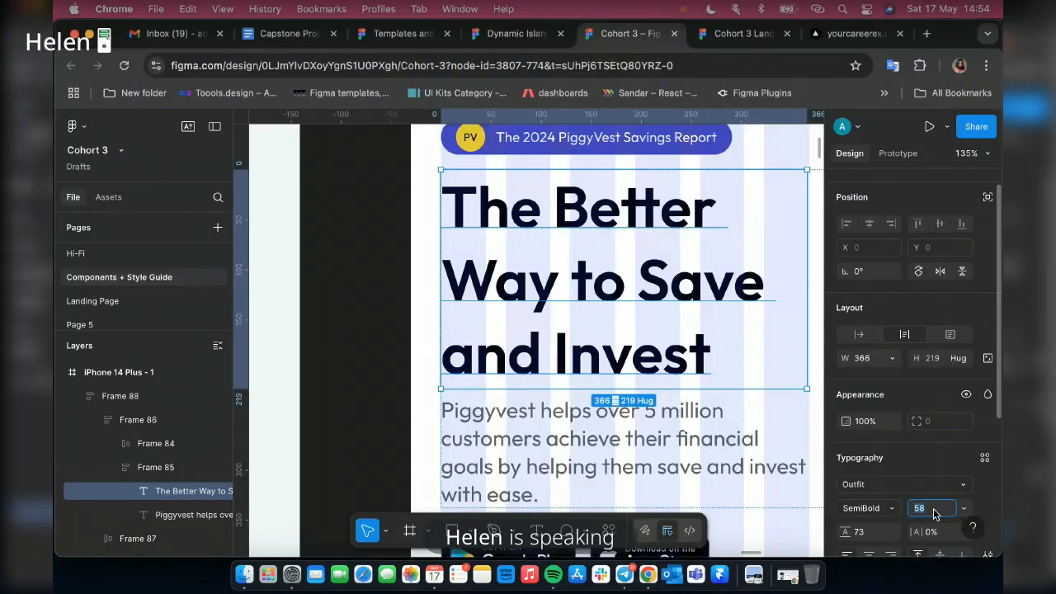
type("42")
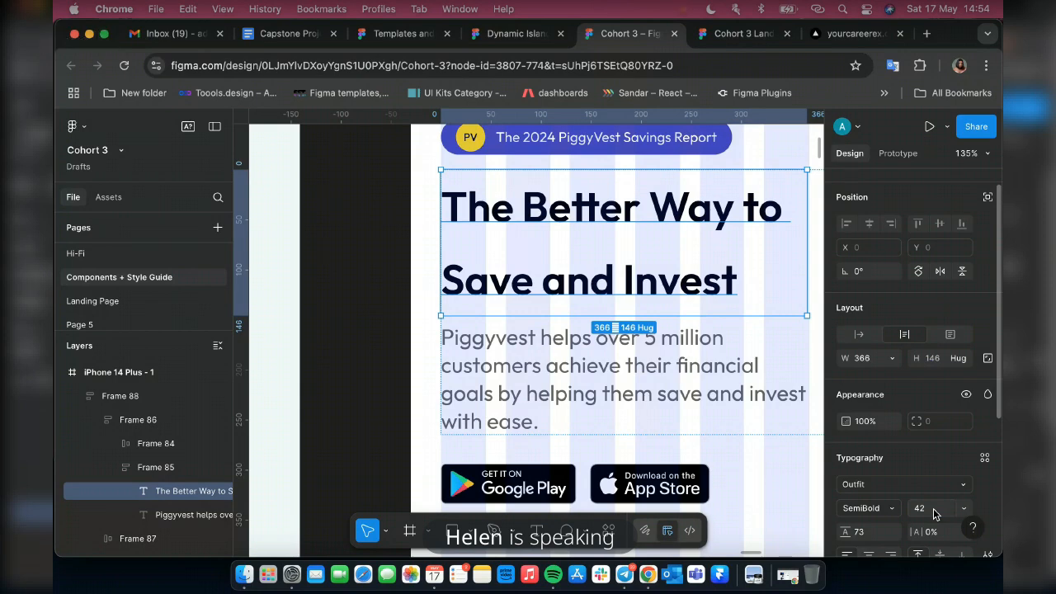
Try a font size of 48 with a line height of 59 for the hero heading.
left_click(929, 510)
type("56")
key("BackSpace")
key("BackSpace")
type("48")
key("Return")
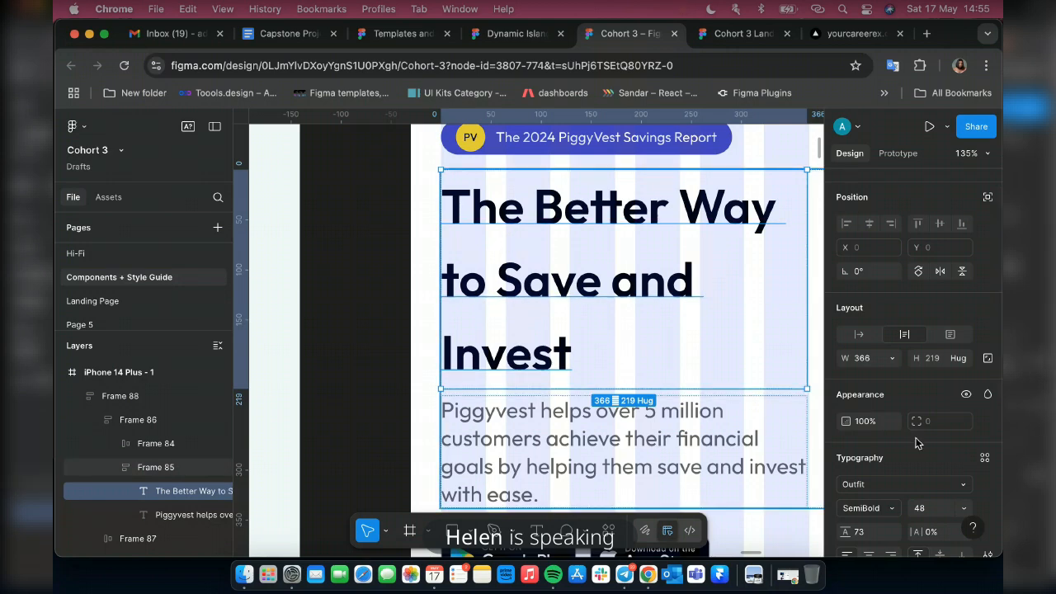
scroll(915, 443, "down", 2)
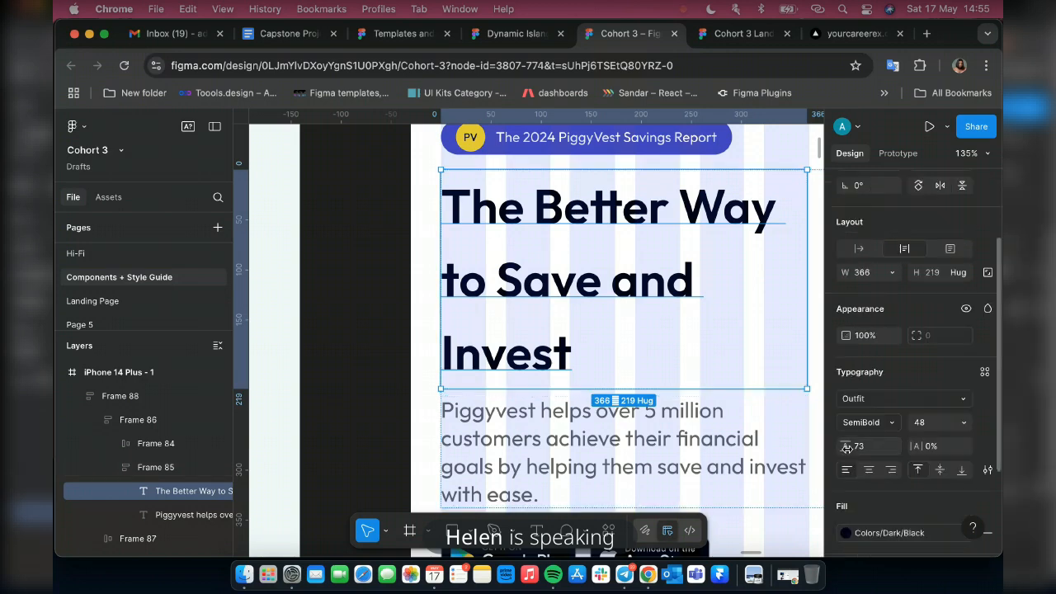
left_click_drag(846, 447, 827, 450)
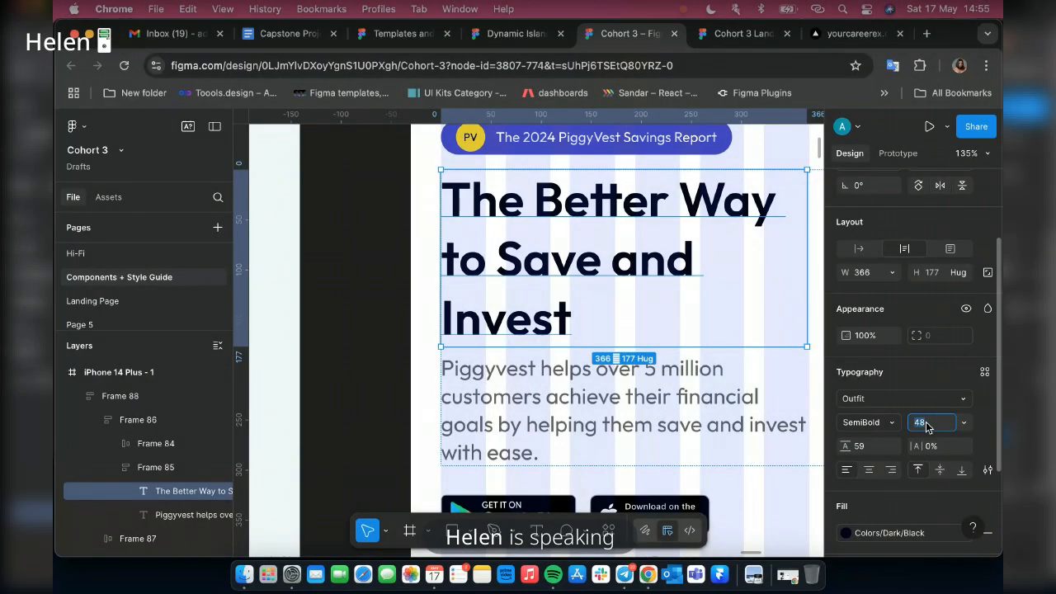
Set the hero heading's font size to 50 and its line height to 64.
type("50")
key("Return")
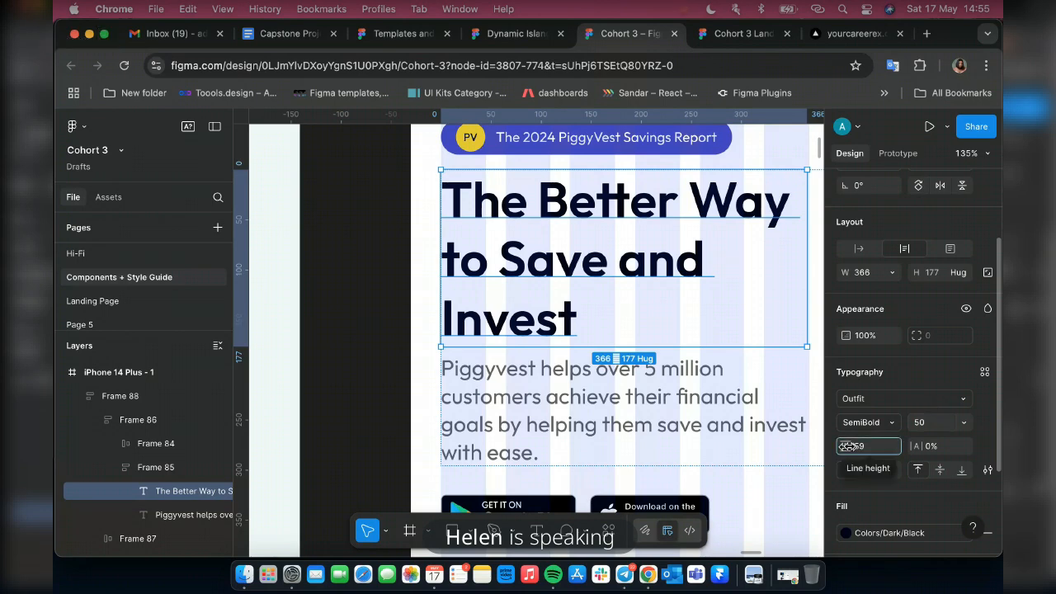
left_click_drag(848, 445, 852, 446)
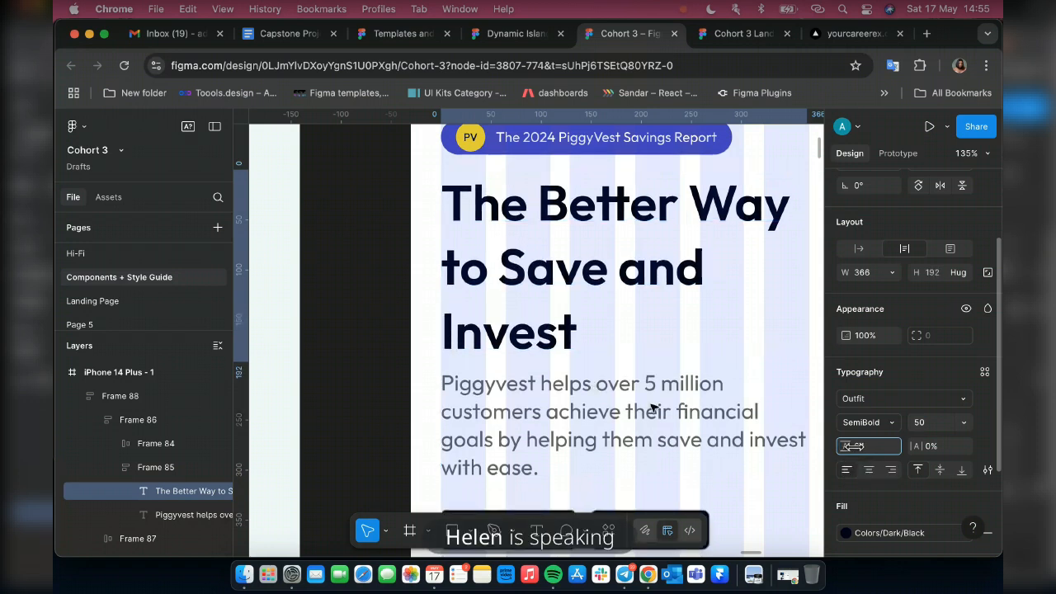
Set the font size of the hero paragraph below the heading to 18.
left_click(627, 417)
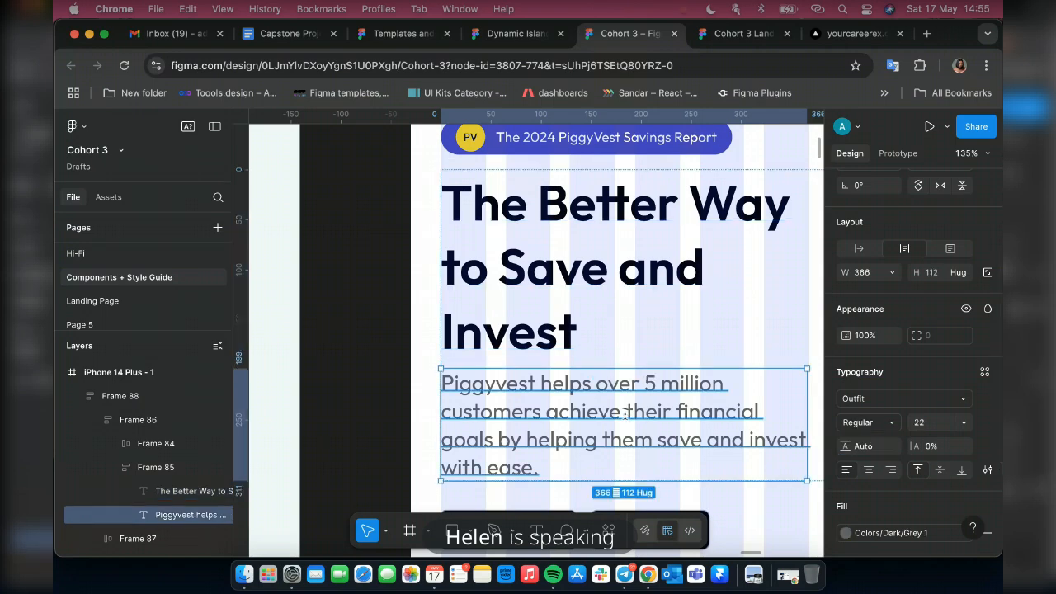
key("Return")
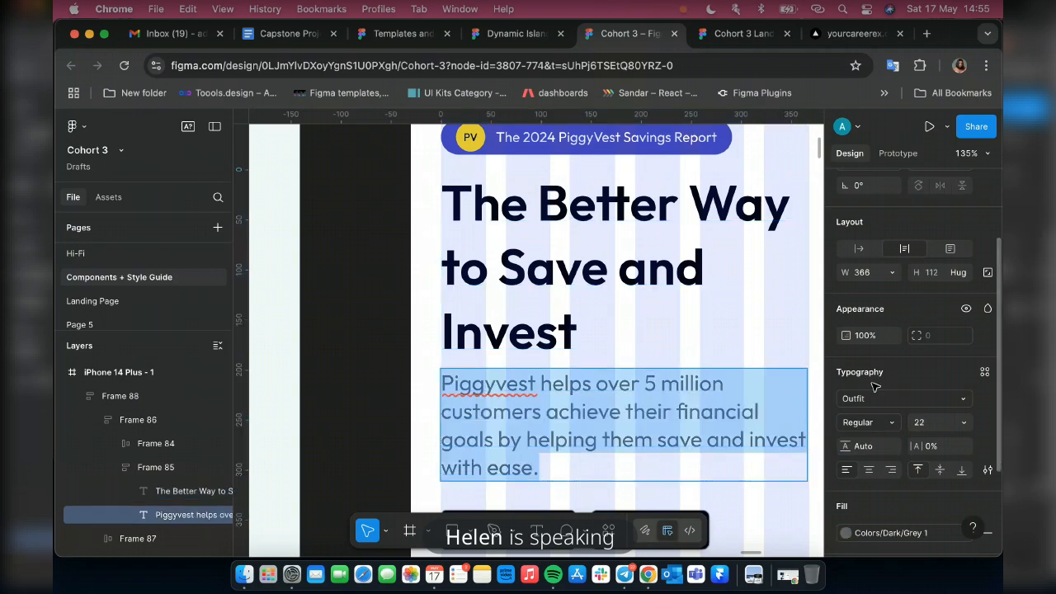
left_click(798, 345)
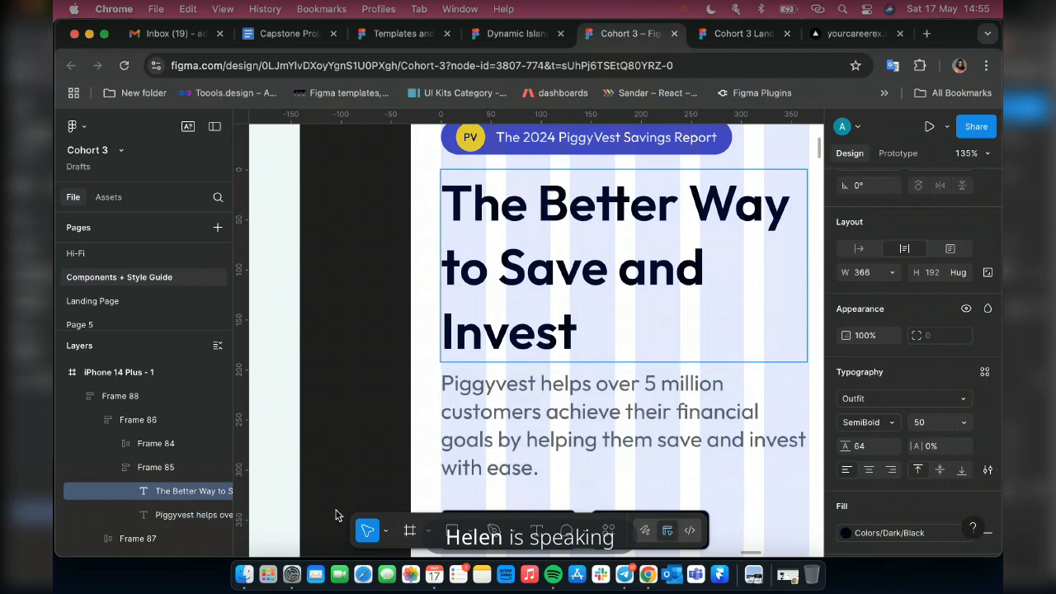
key("Tab")
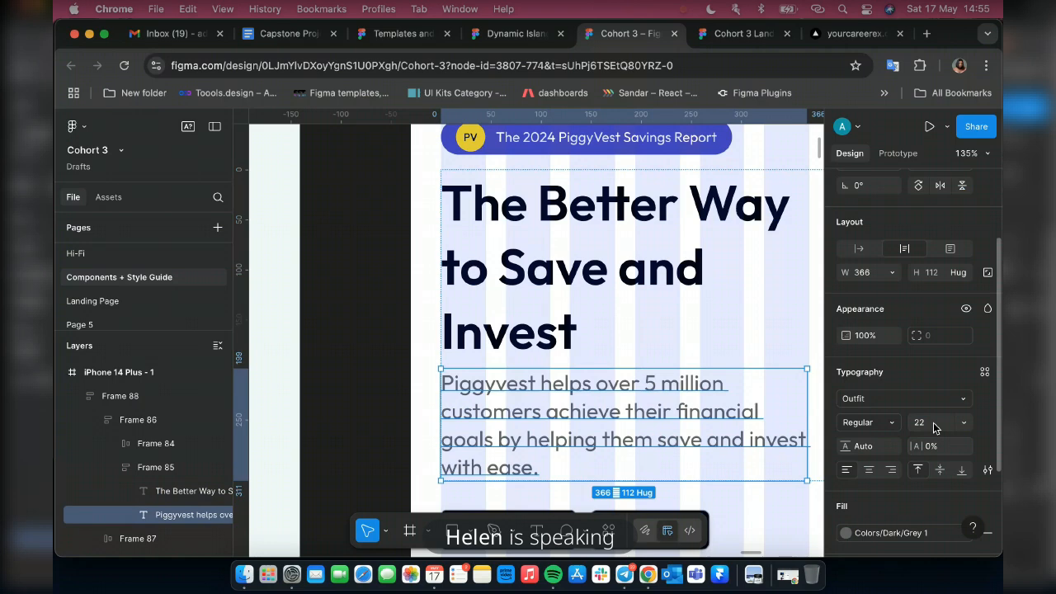
left_click(932, 425)
type("18")
key("Return")
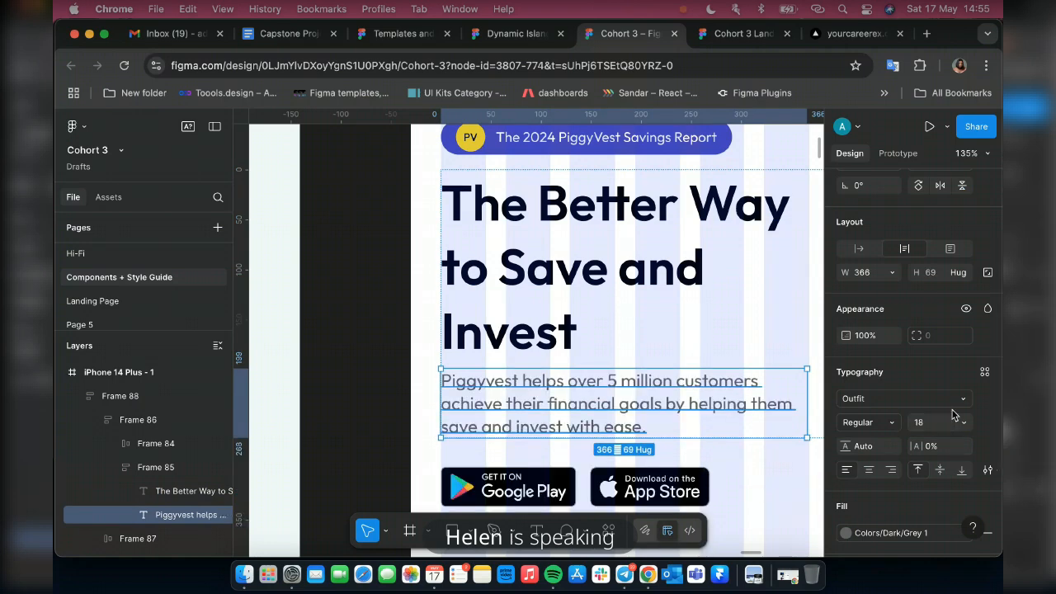
Set the hero paragraph's line height to 26.
left_click(867, 447)
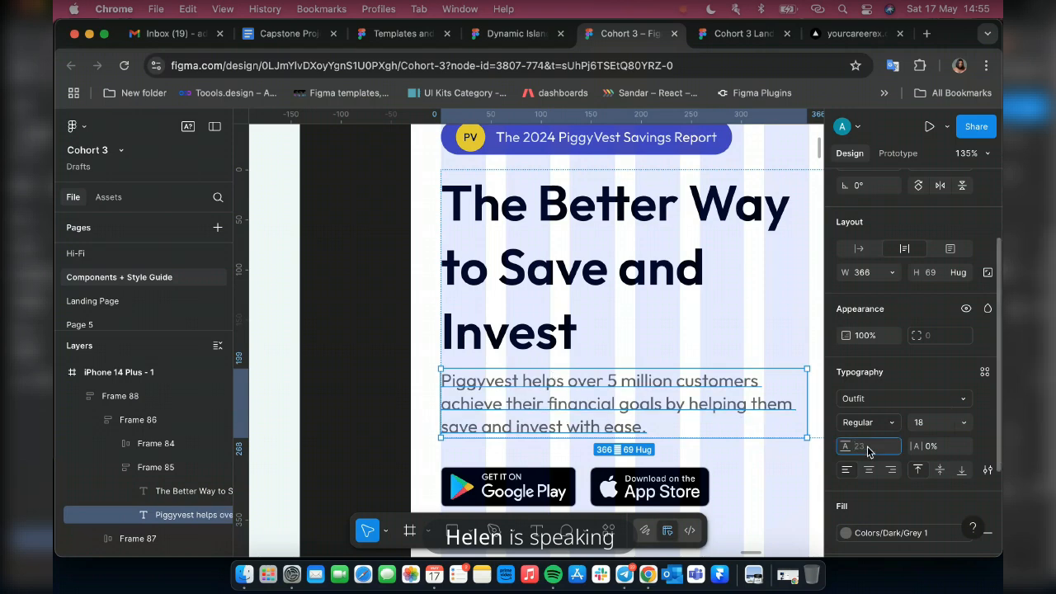
type("0")
key("Return")
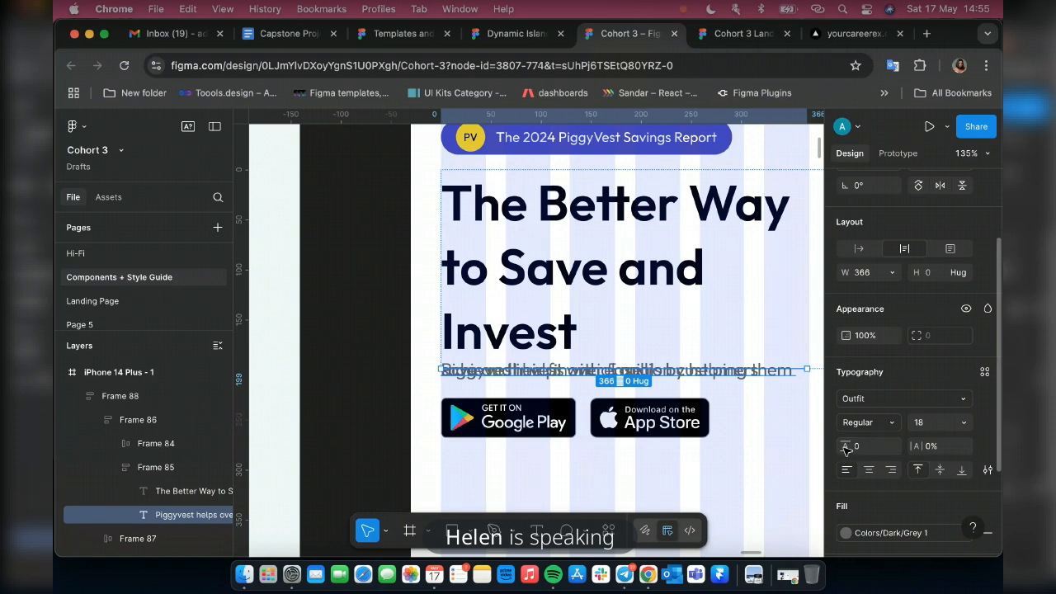
left_click_drag(856, 446, 859, 451)
left_click_drag(868, 407, 843, 427)
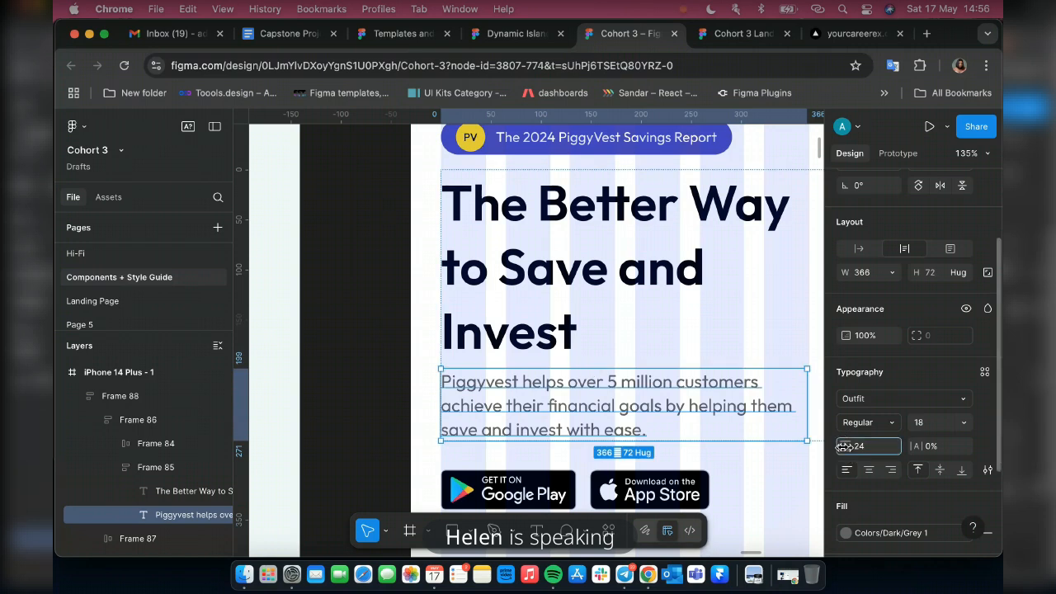
left_click_drag(843, 446, 843, 446)
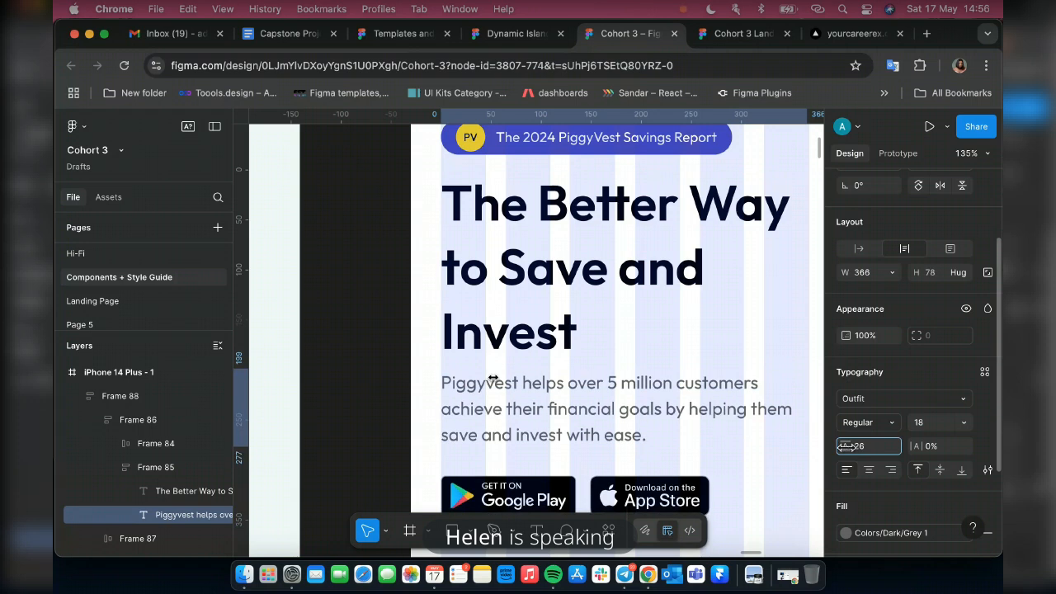
Narrow the hero container holding the badge, heading, paragraph and store buttons to a width of 368.
scroll(536, 443, "down", 3)
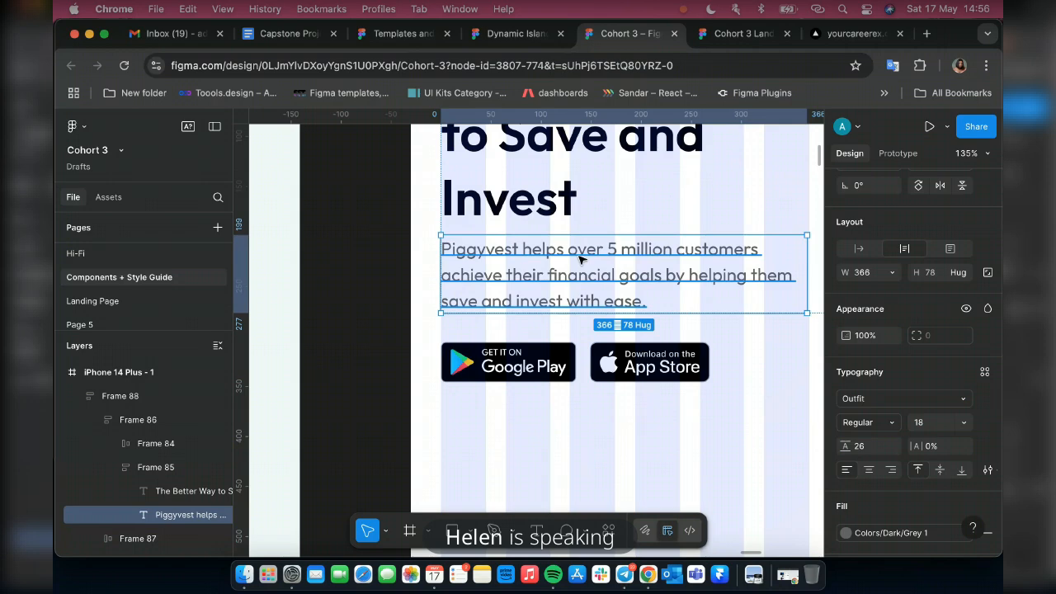
scroll(601, 380, "down", 5)
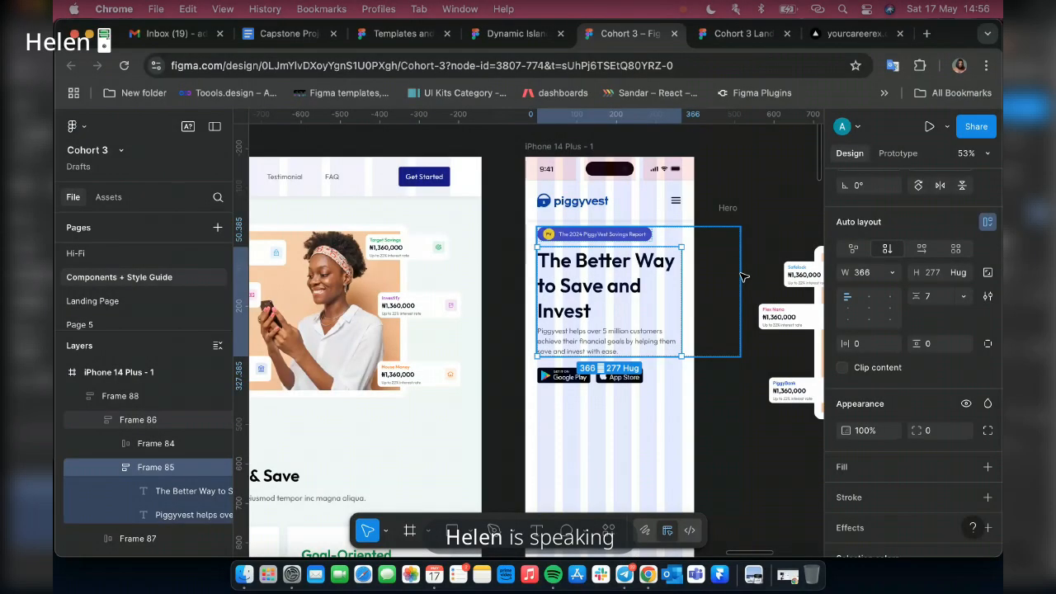
left_click(683, 283)
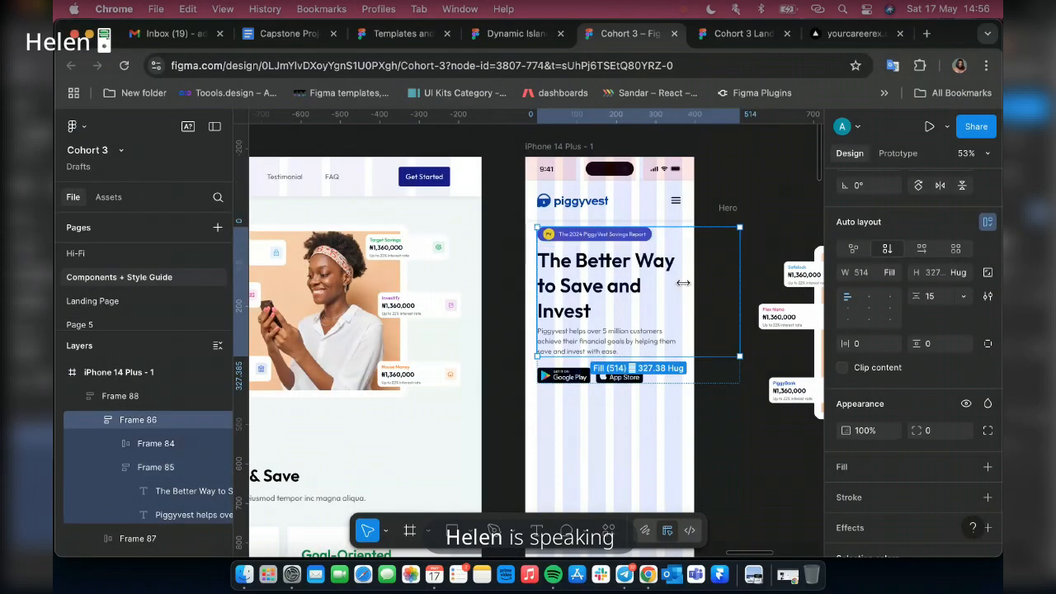
left_click_drag(683, 283, 679, 283)
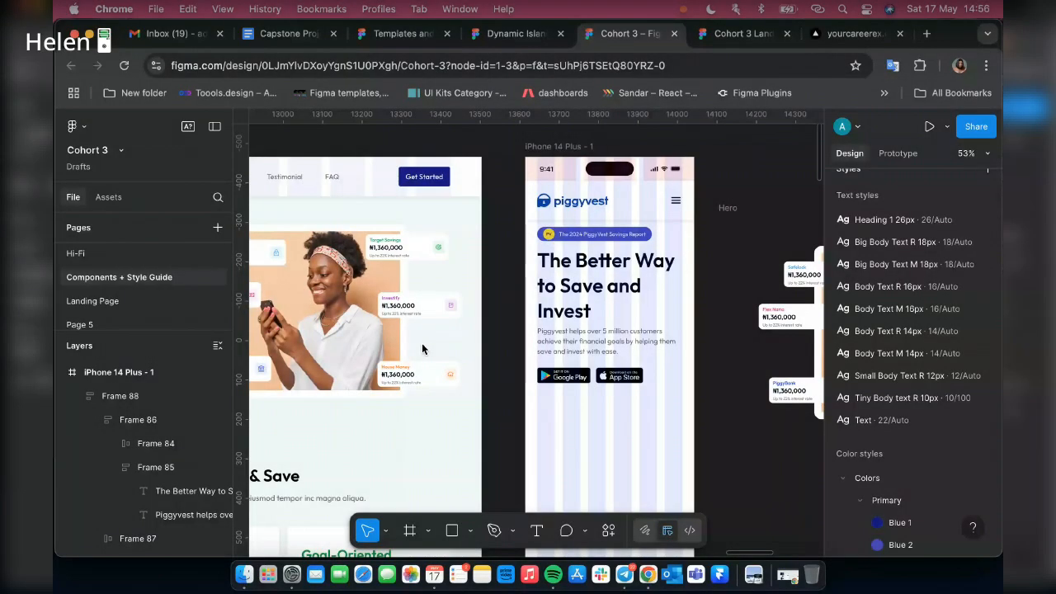
left_click(629, 309)
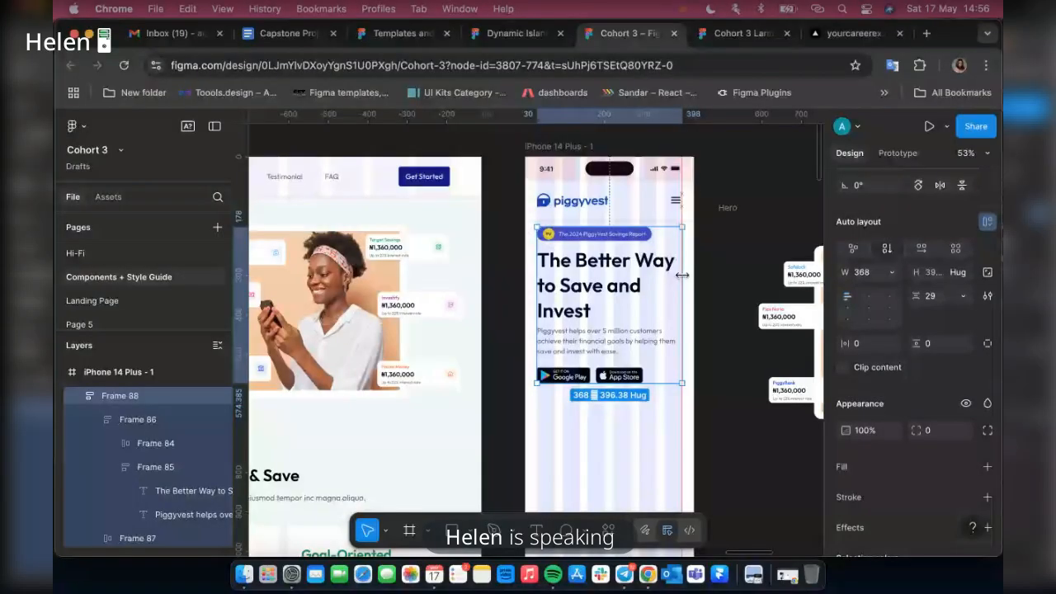
left_click_drag(682, 275, 670, 280)
Nudge the hero container down about 11 px, away from the mobile header.
scroll(629, 322, "up", 2)
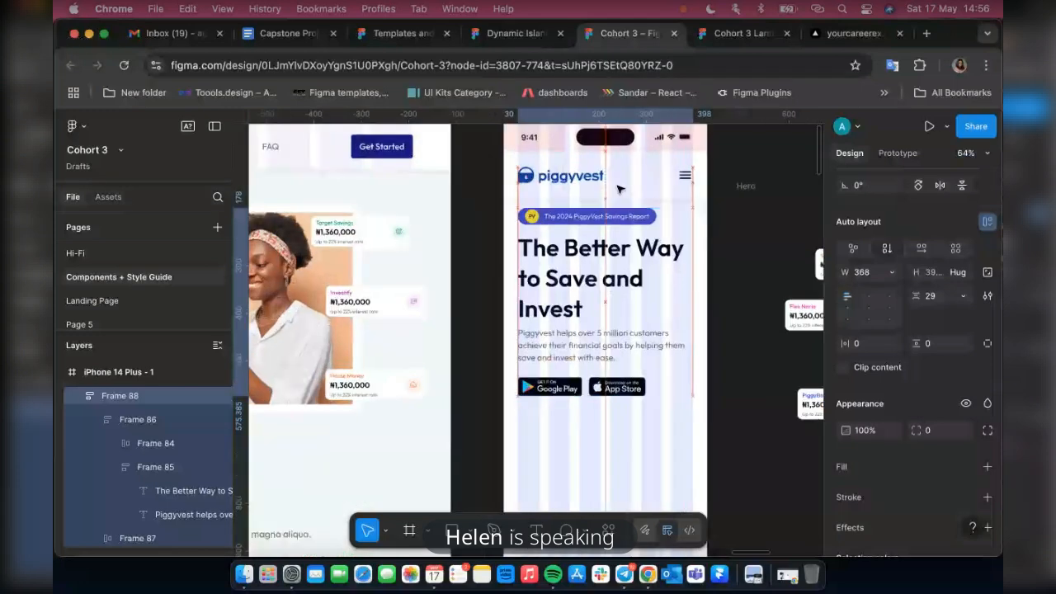
key("Down")
key("Down")
key("Down")
key("Down")
key("Down")
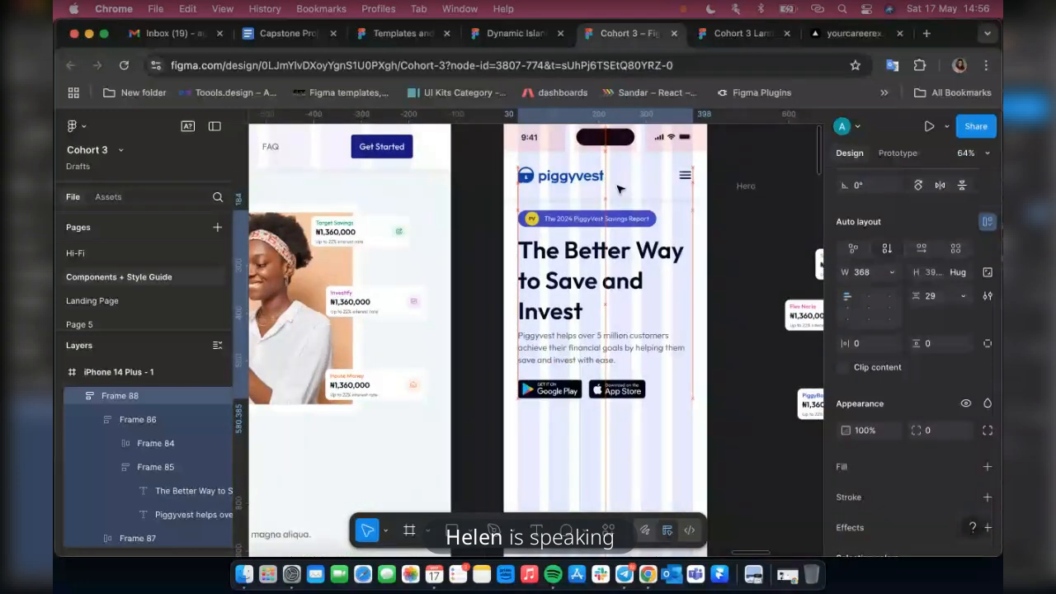
Apply the Small Body Text R 12px style to the "The 2024 PiggyVest Savings Report" badge text.
scroll(605, 224, "up", 5)
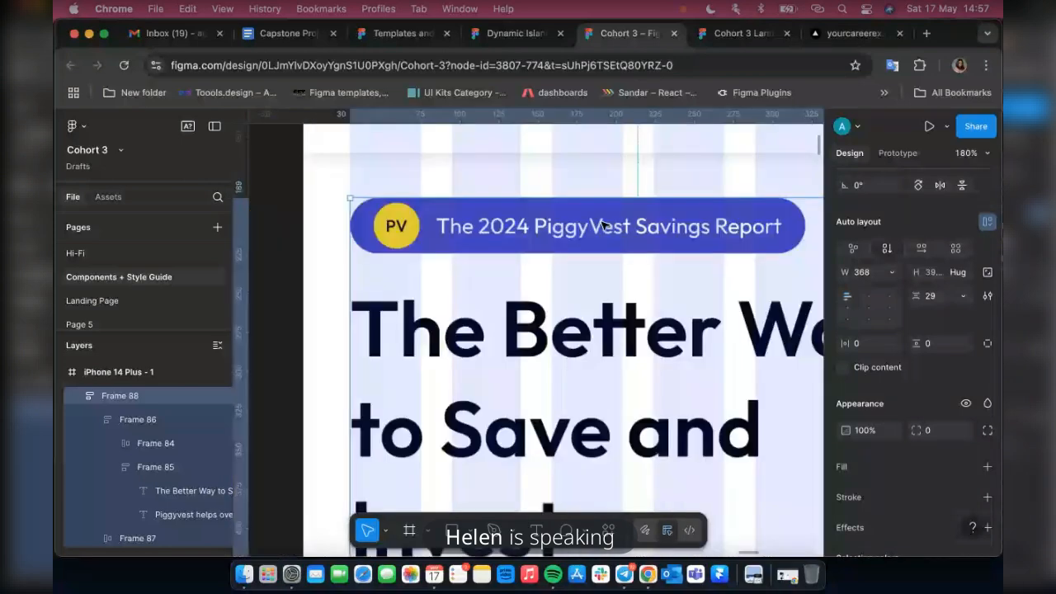
scroll(605, 224, "up", 2)
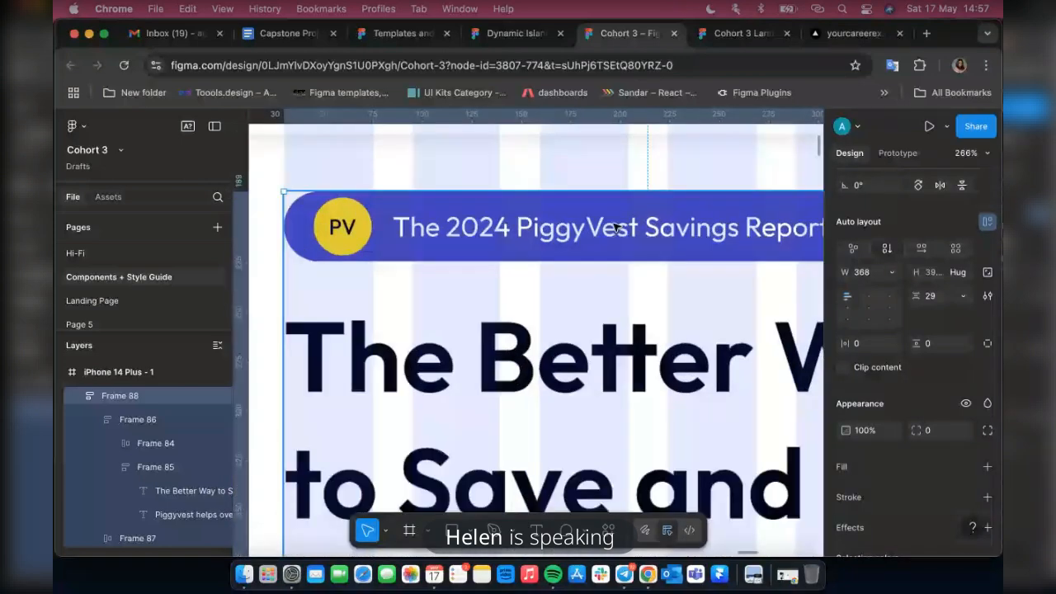
left_click(614, 228)
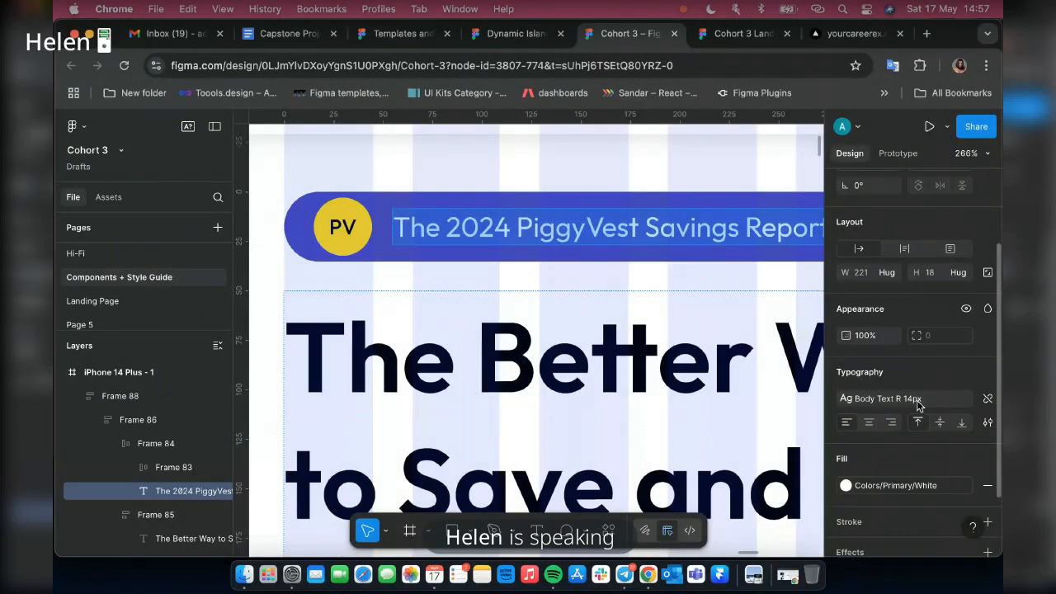
left_click(919, 403)
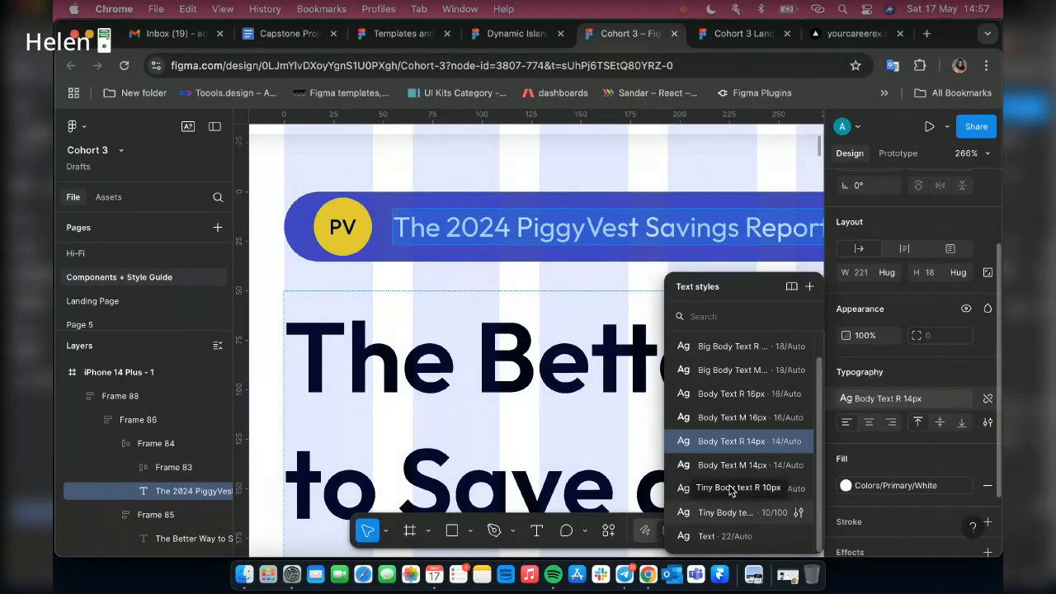
left_click(731, 488)
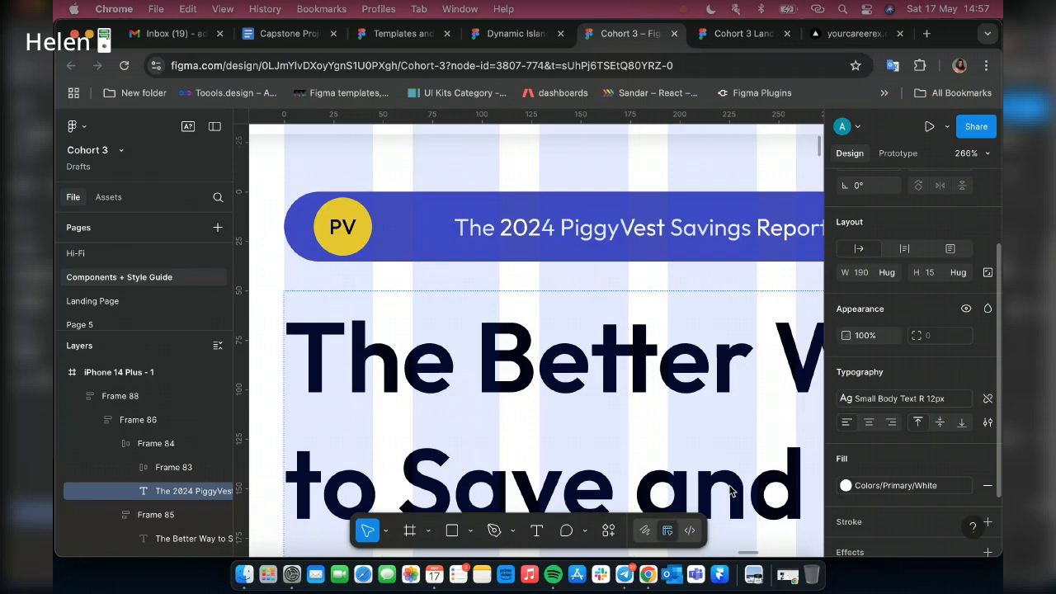
Set the savings report badge's height to 32, align its contents to the left and use a gap of 20.
left_click(413, 216)
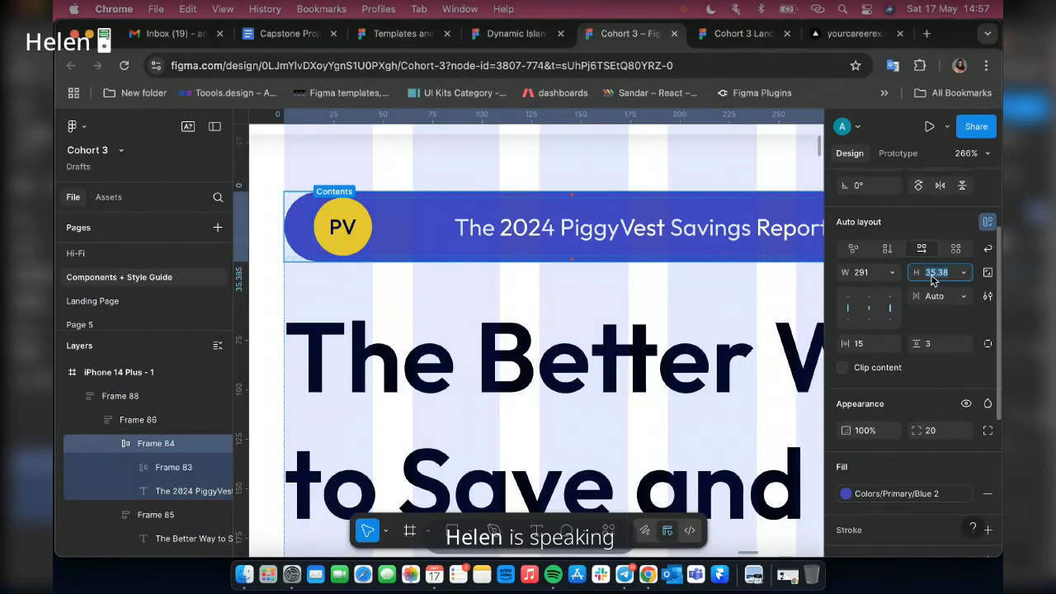
type("3")
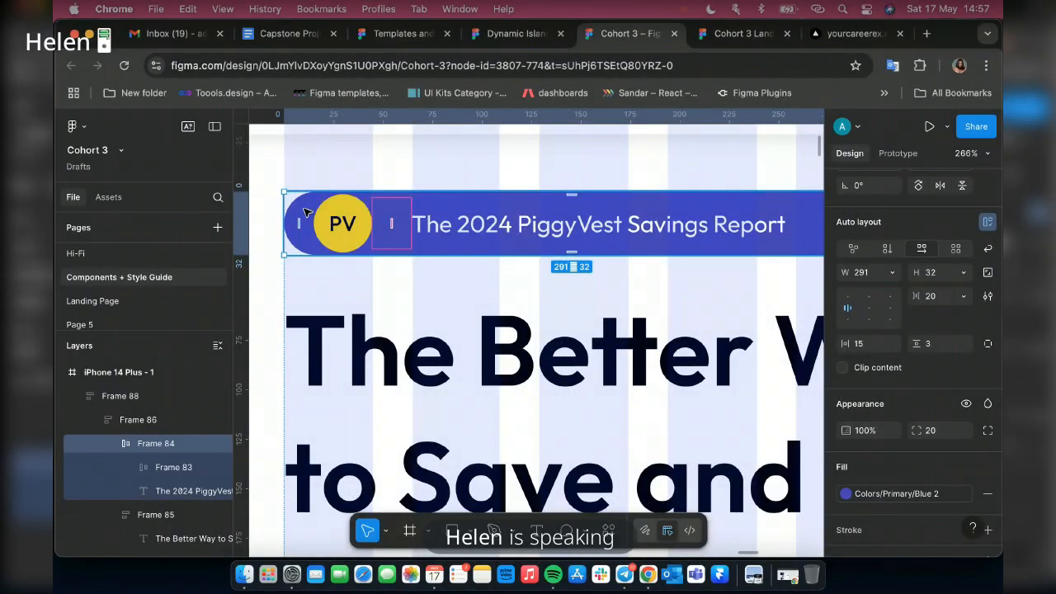
scroll(494, 310, "down", 5)
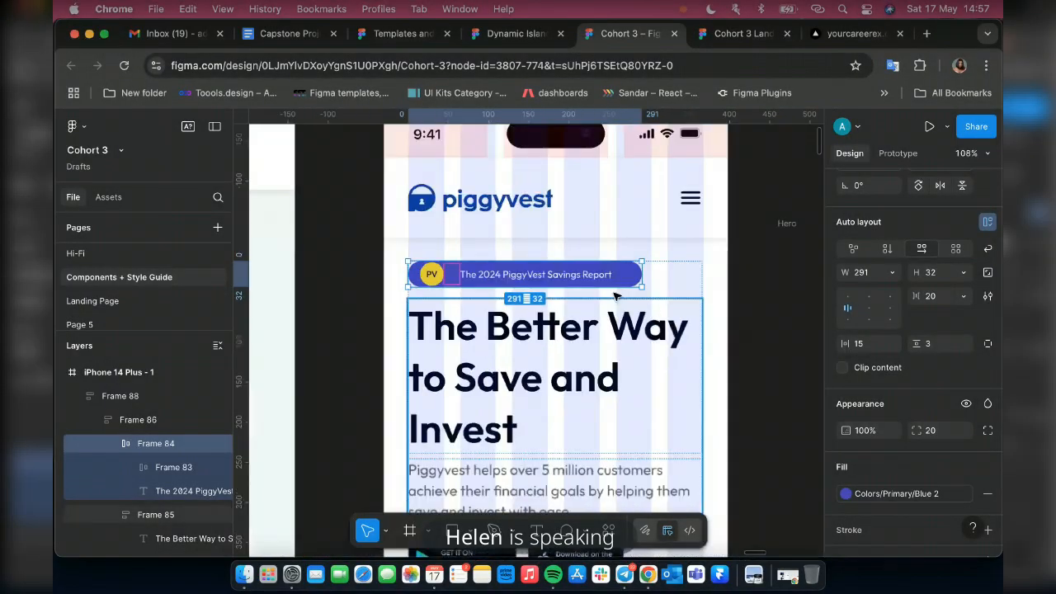
scroll(672, 359, "down", 1)
Combine the Dynamic Island status bar and the mobile header in one vertical auto layout frame.
scroll(673, 359, "up", 5)
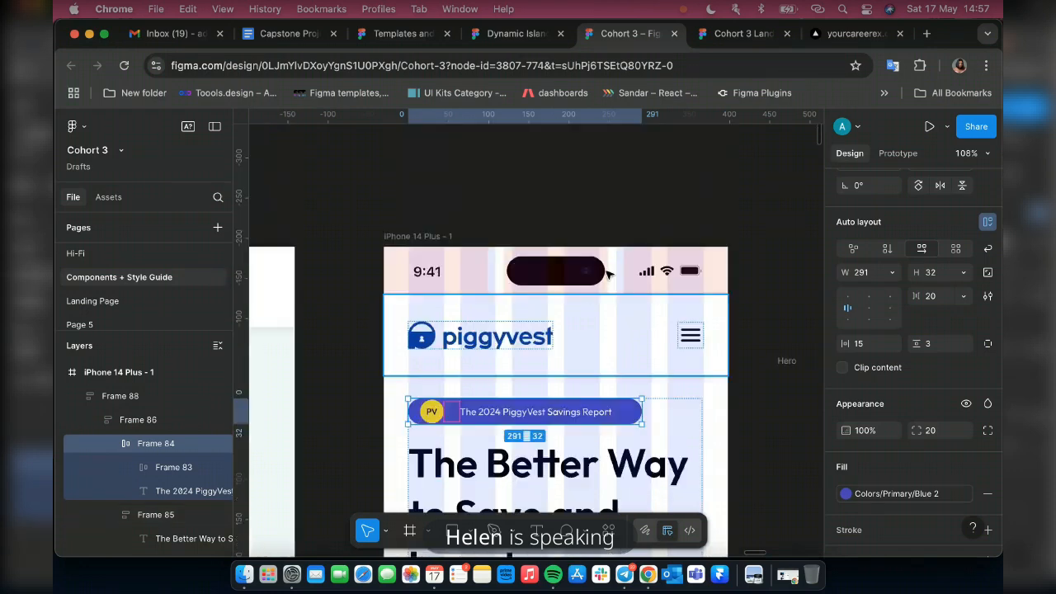
left_click(620, 272)
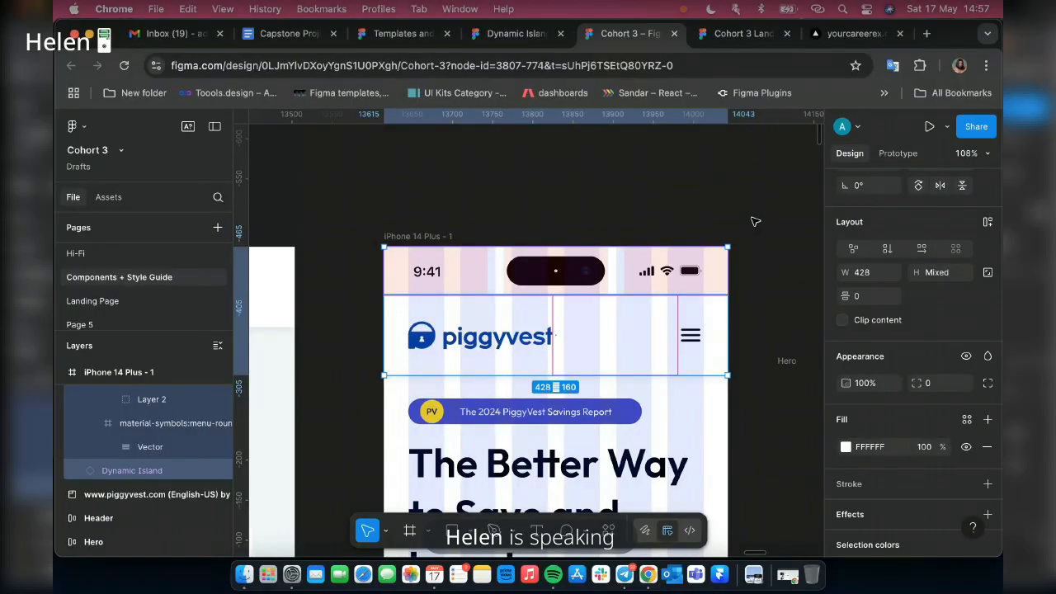
key("shift+a")
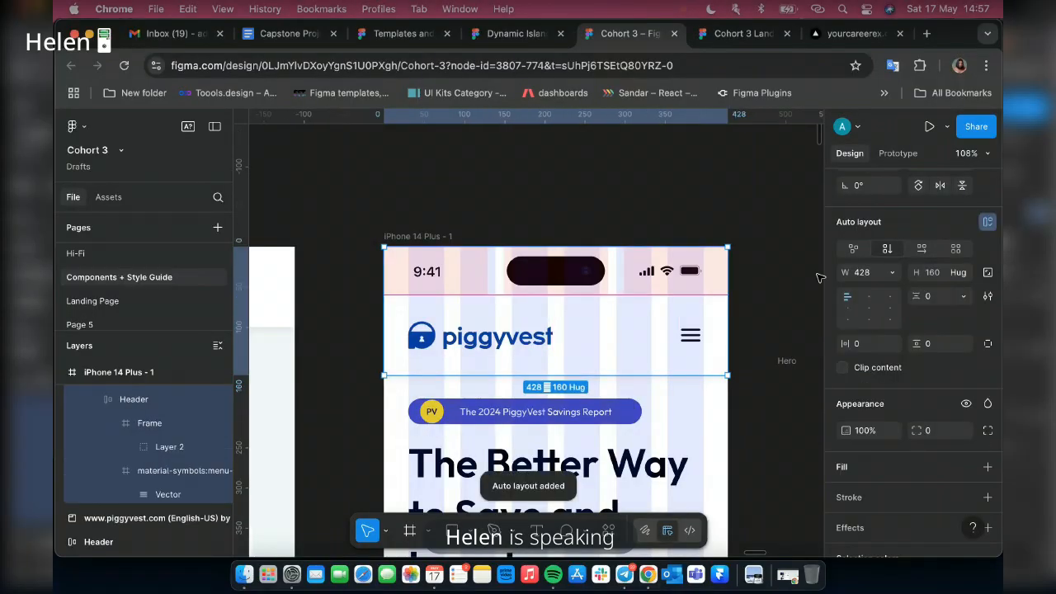
Rename the auto layout frame holding the status bar and header as "M- header".
left_click(891, 154)
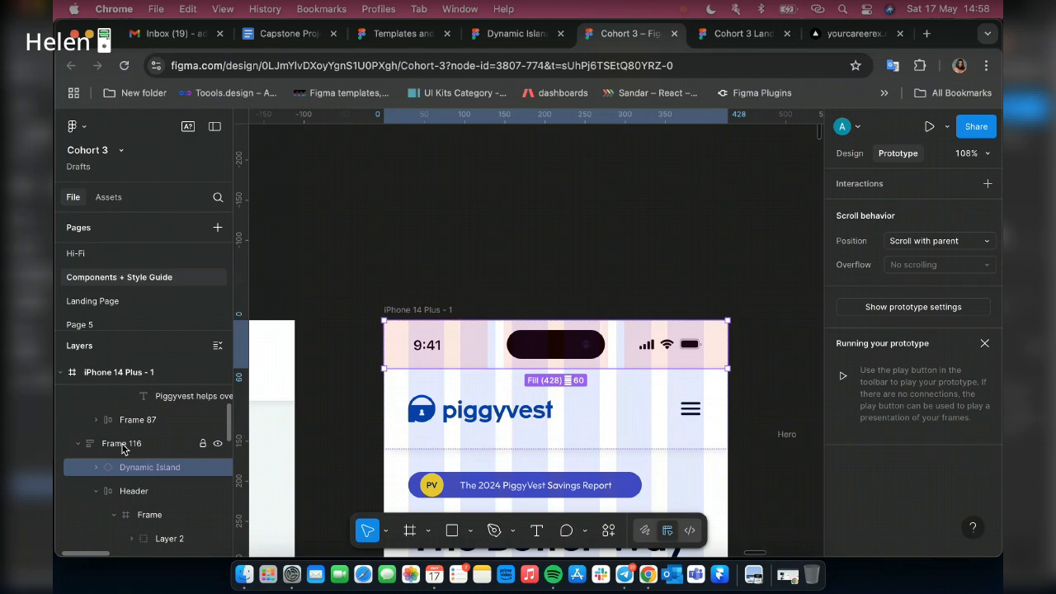
double_click(122, 444)
type("head")
key("BackSpace")
key("BackSpace")
key("BackSpace")
key("BackSpace")
type("H")
key("BackSpace")
type("M- header")
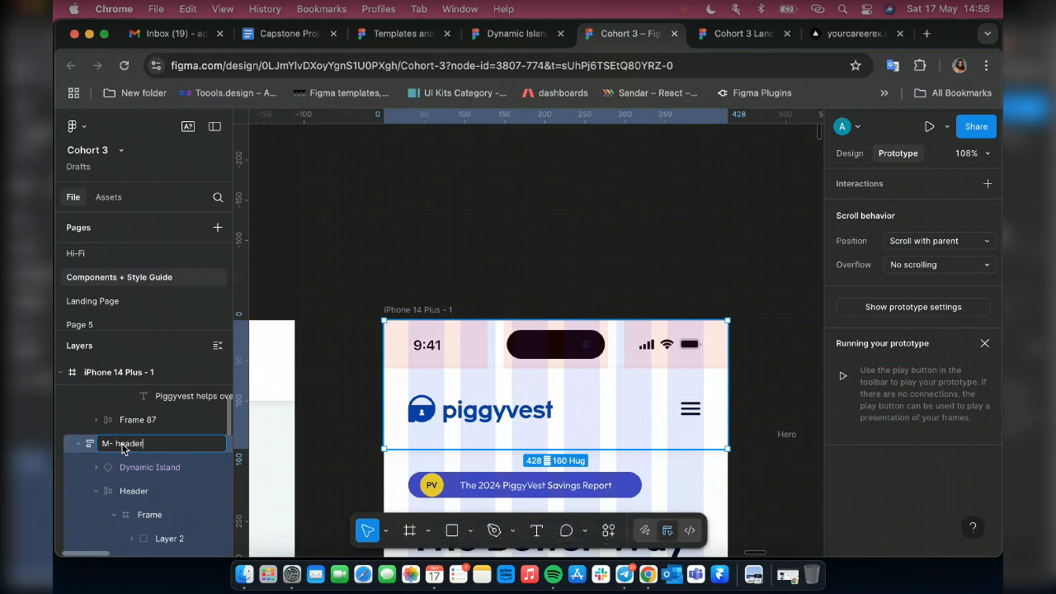
Set the scroll position of the M- header frame to Fixed in its prototype scroll behavior.
left_click(901, 245)
left_click(901, 256)
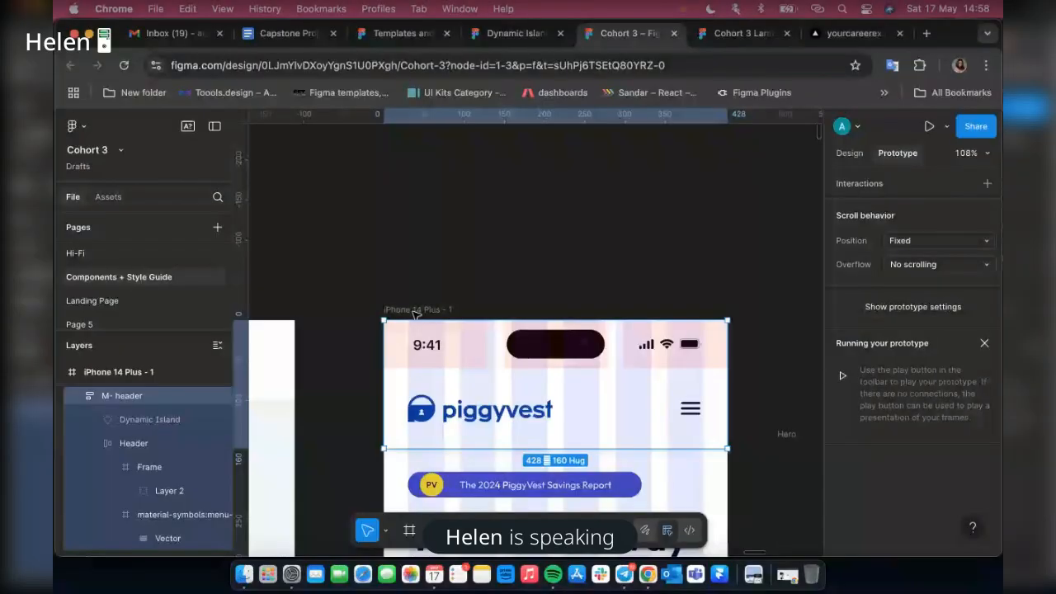
key("Escape")
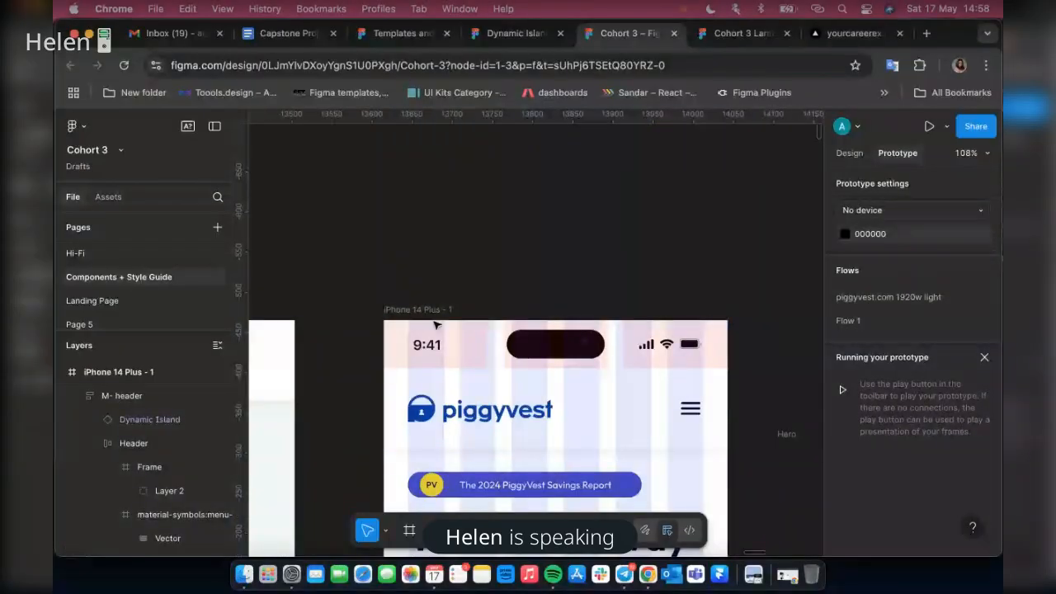
Choose iPhone 14 Plus as the device in the page's prototype settings.
left_click(412, 309)
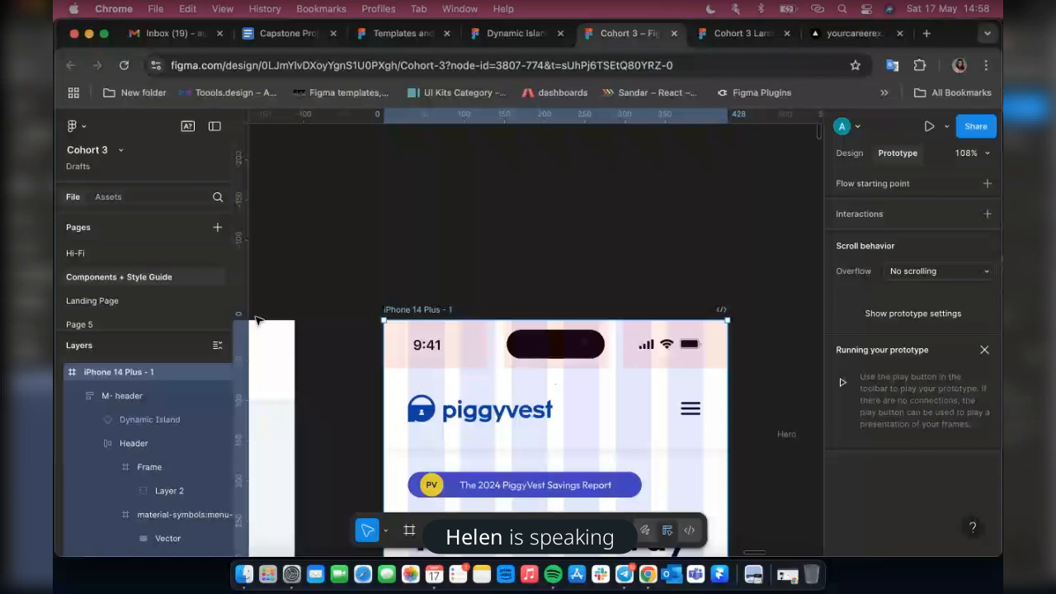
key("Escape")
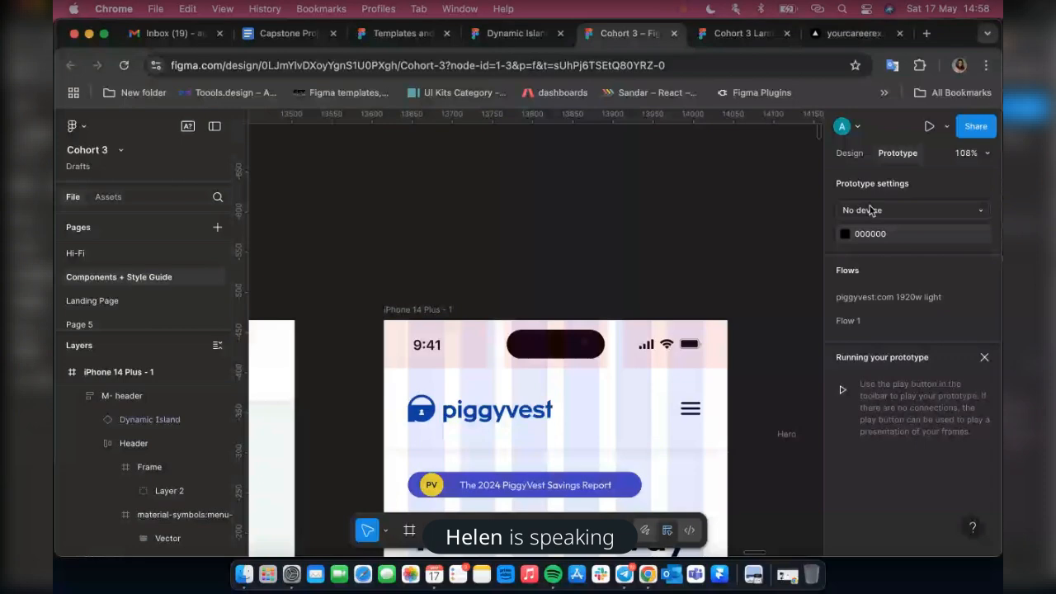
left_click(871, 211)
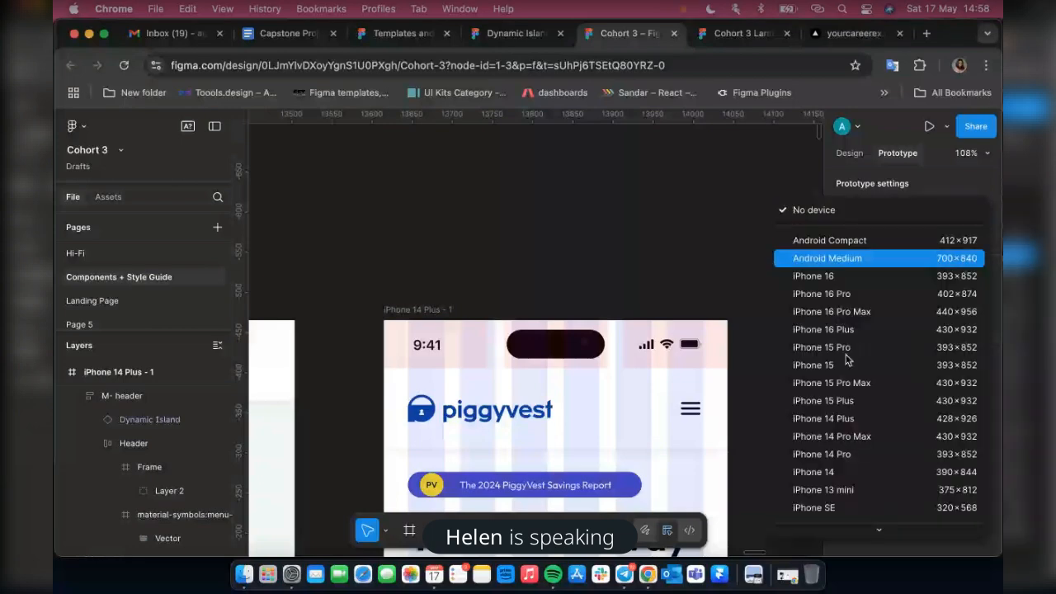
left_click(849, 422)
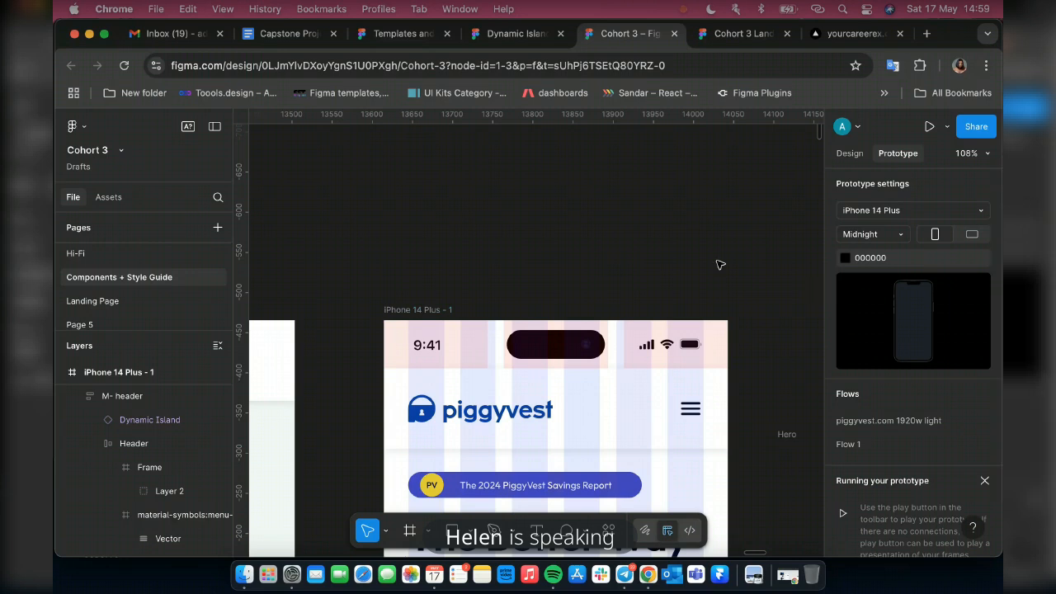
Examine the scroll-to interaction on the logo of the separate desktop Header.
scroll(720, 265, "left", 5)
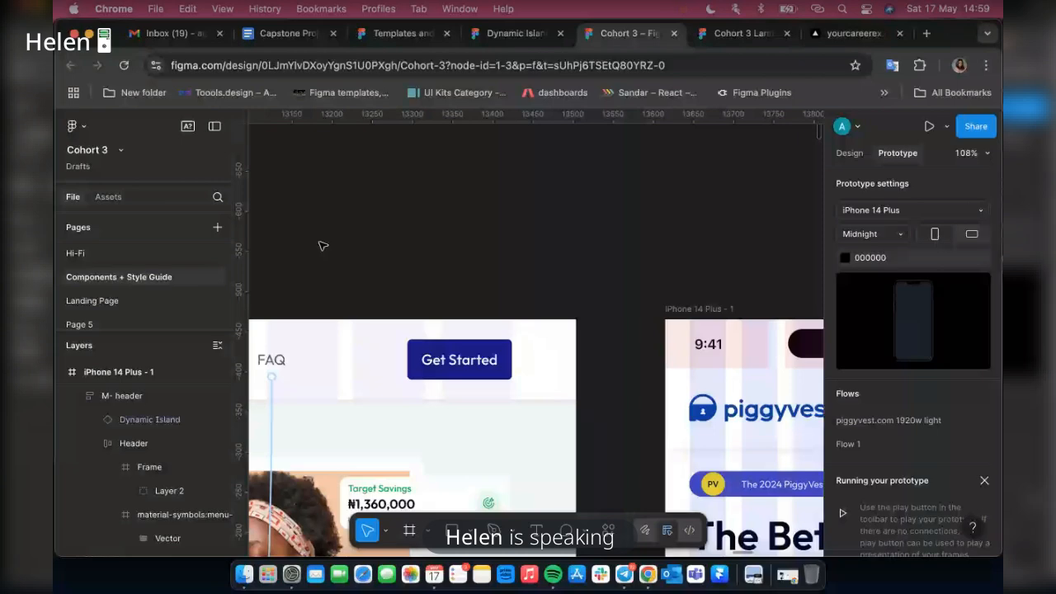
scroll(323, 246, "left", 3)
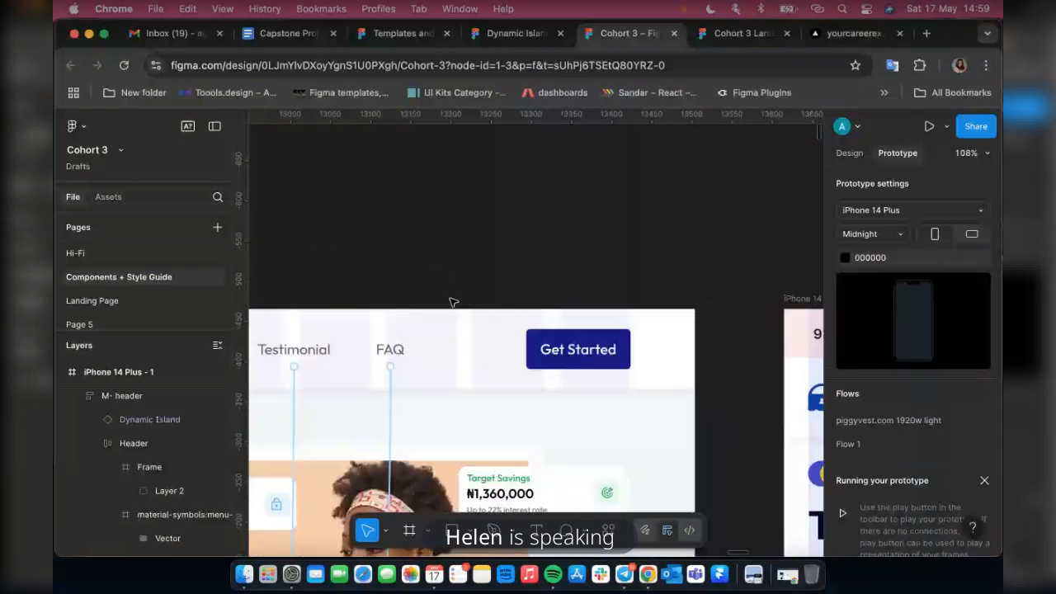
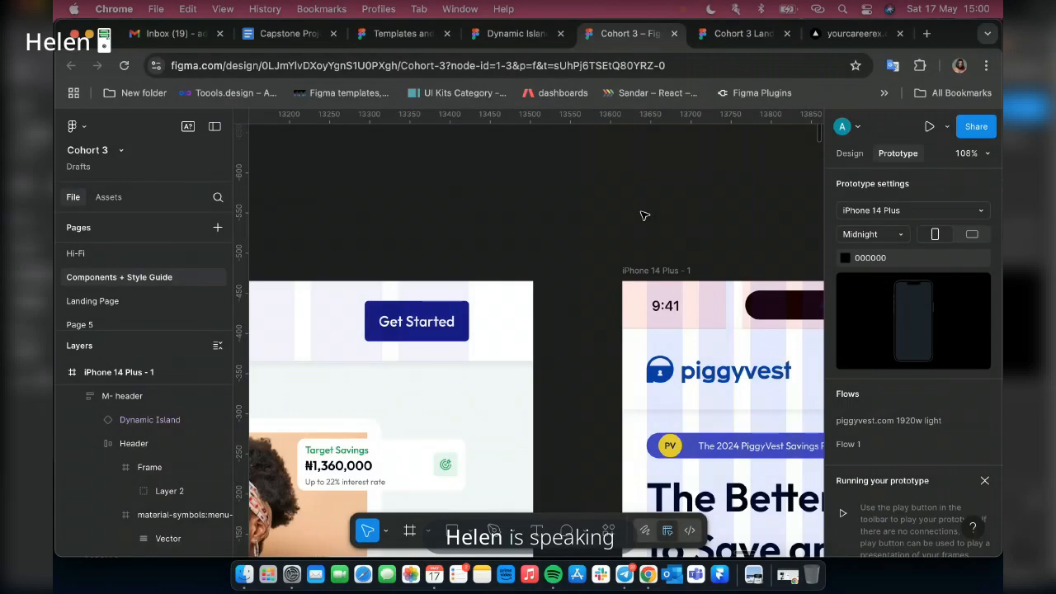
scroll(644, 215, "right", 5)
scroll(644, 215, "down", 1)
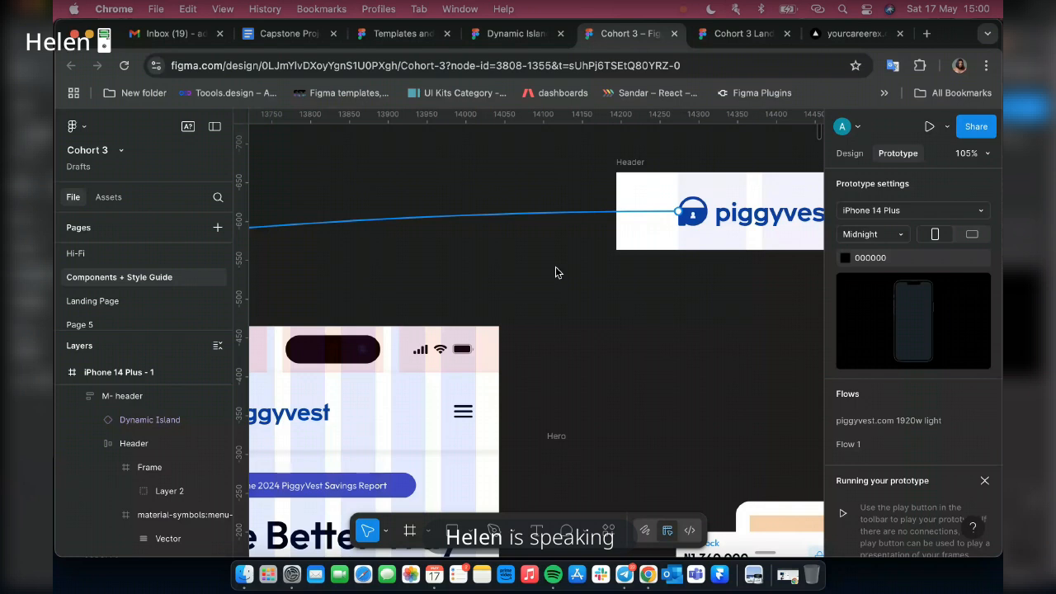
left_click(628, 173)
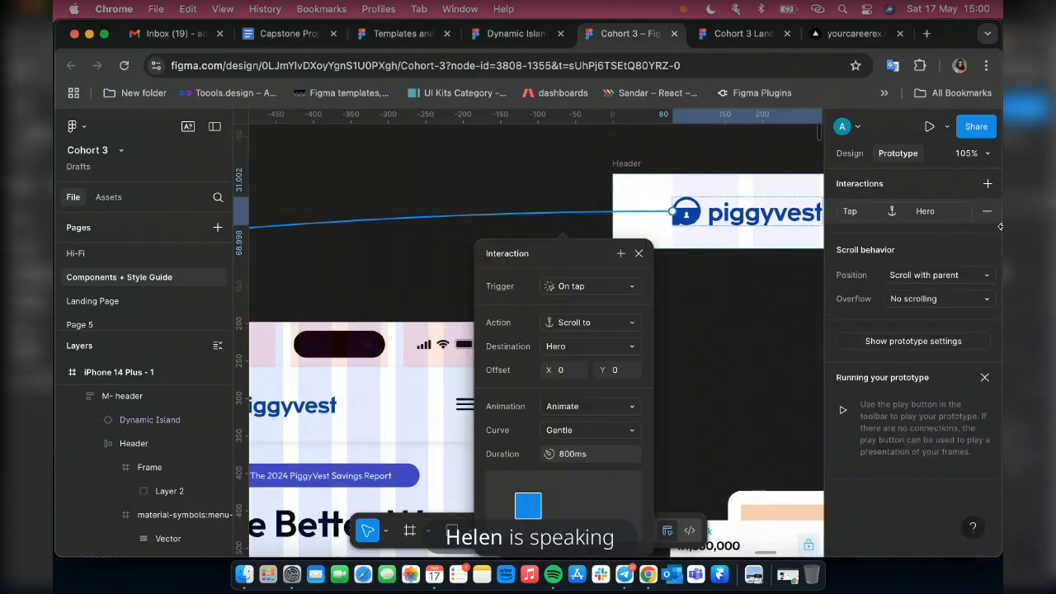
key("shift+1")
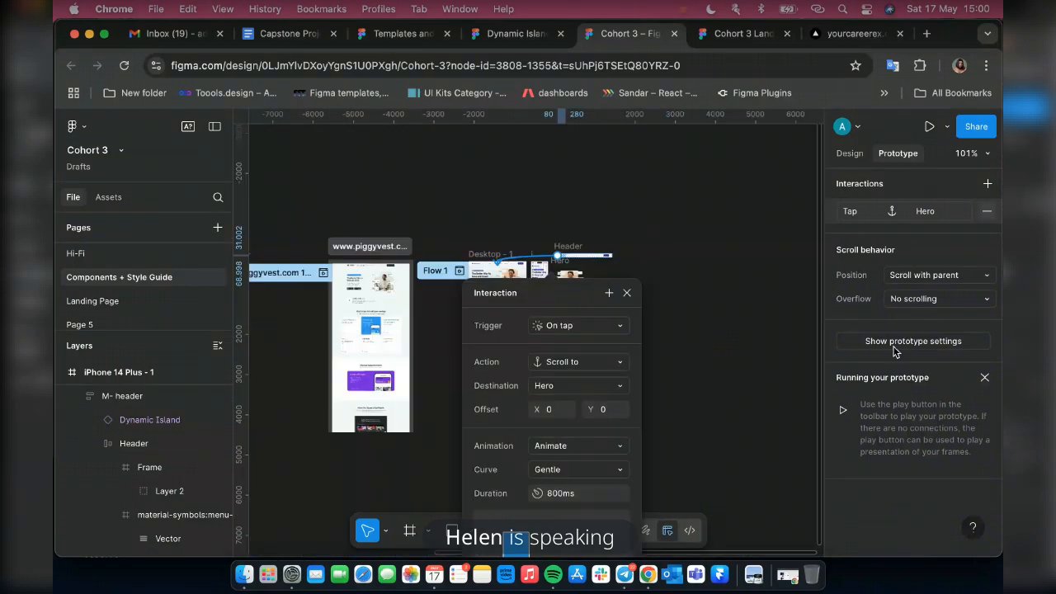
key("super+z")
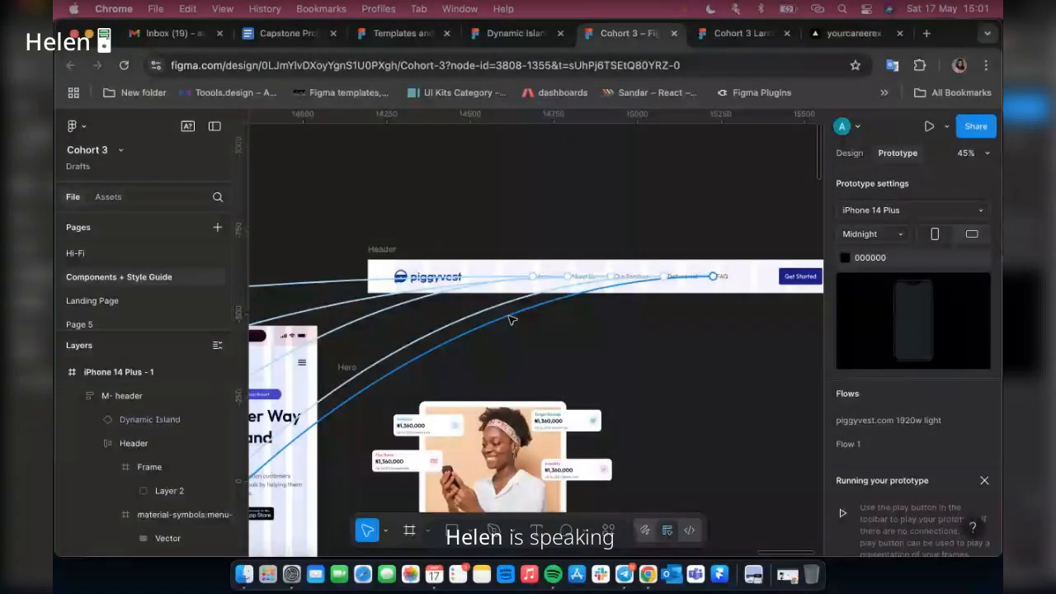
Remove the prototype connection from the FAQ link in the separate desktop Header.
left_click(510, 320)
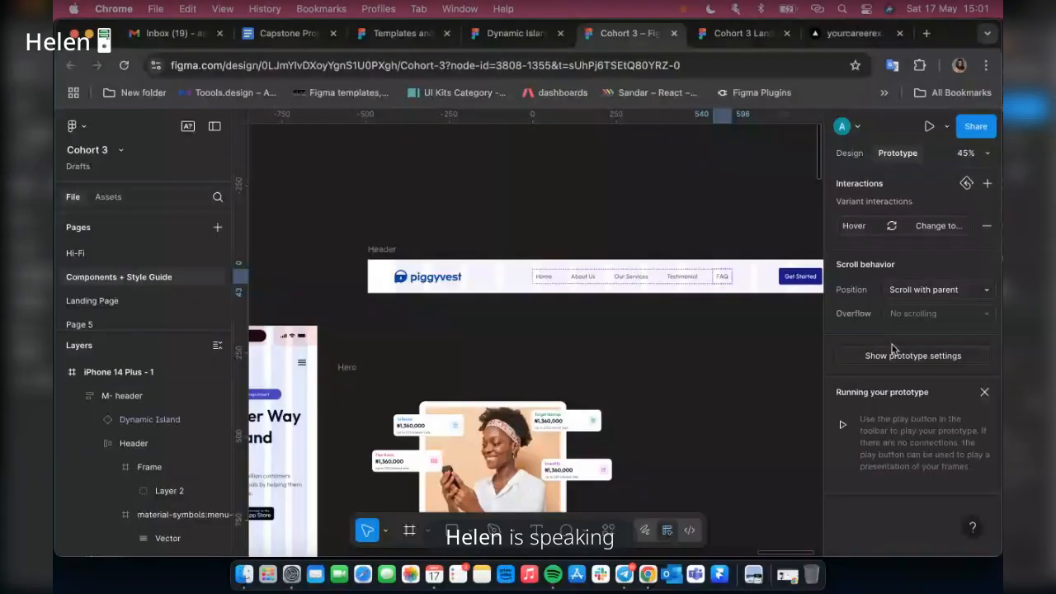
left_click(894, 353)
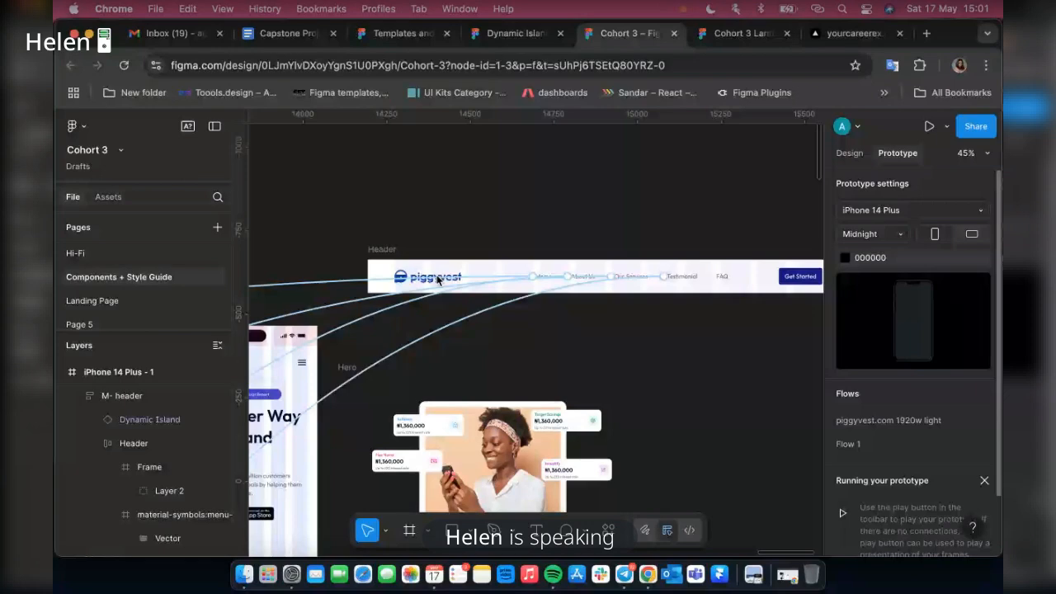
Remove the remaining scroll-to prototype connections from the Testimonial, Our Services, About Us and Home links in the separate desktop Header.
left_click(439, 335)
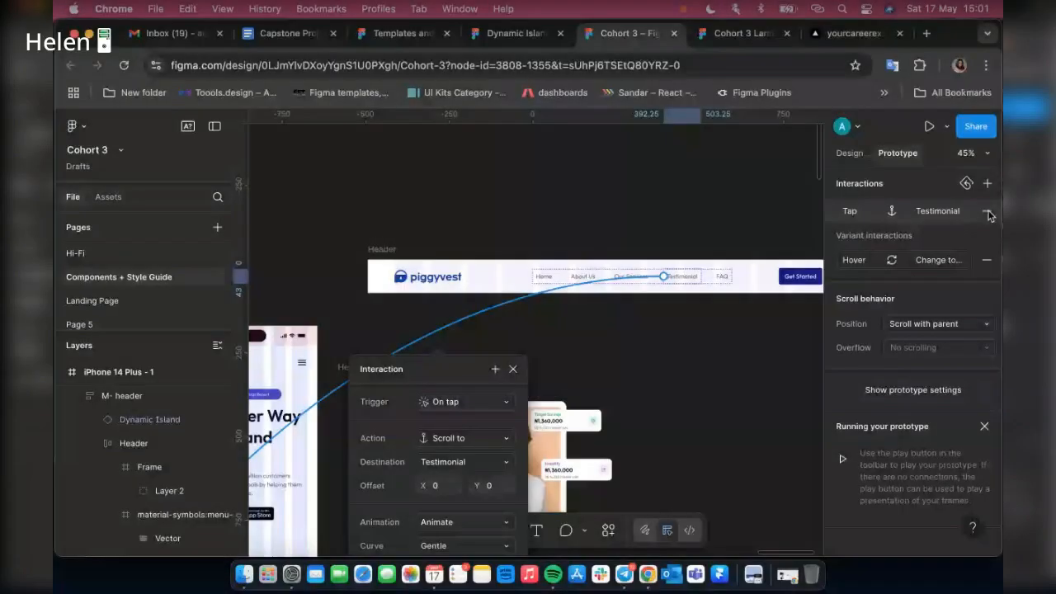
left_click(988, 213)
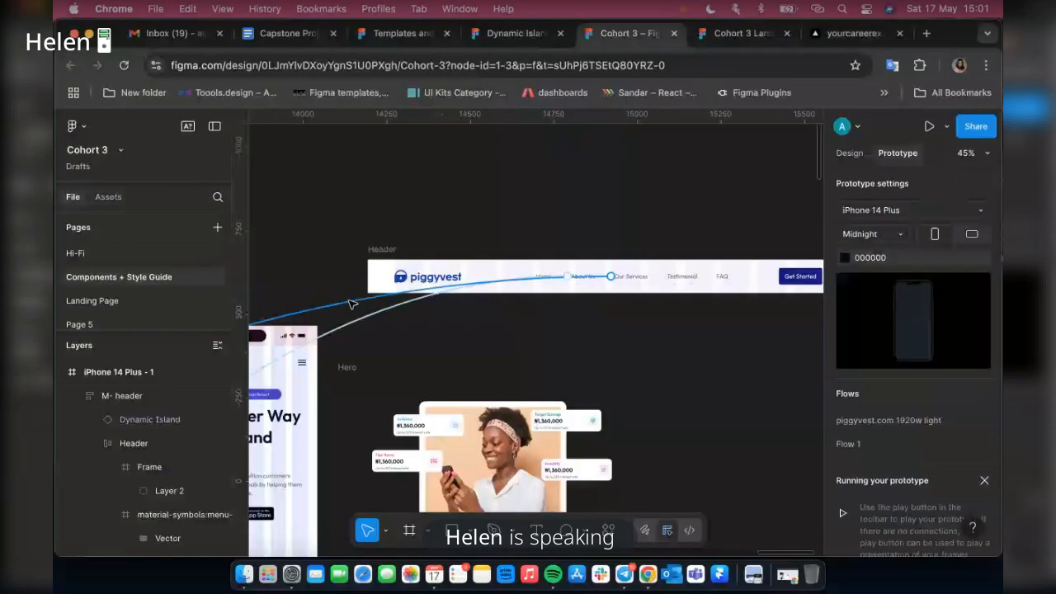
left_click(350, 304)
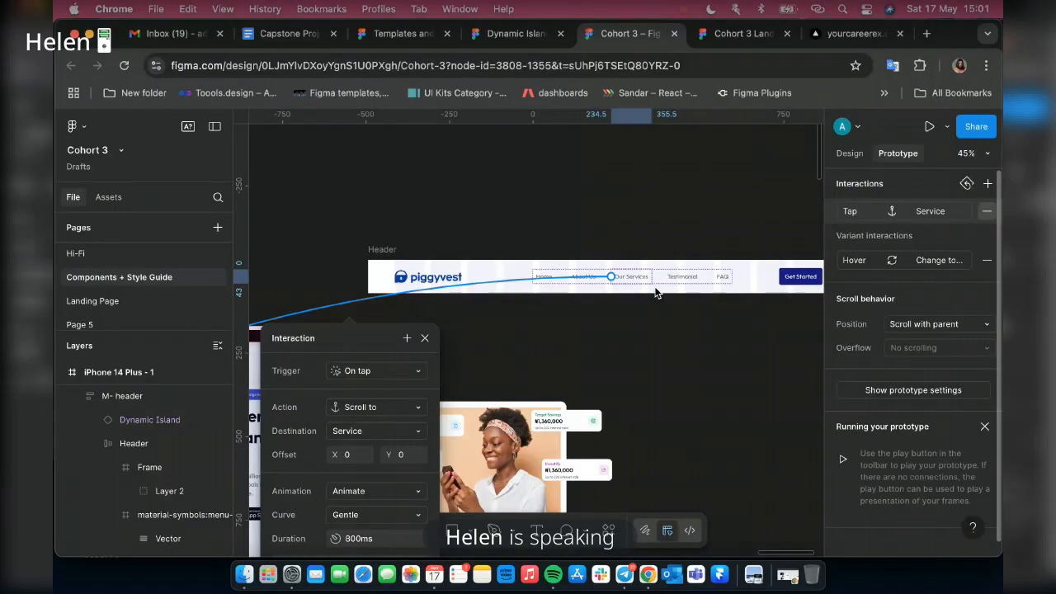
key("Escape")
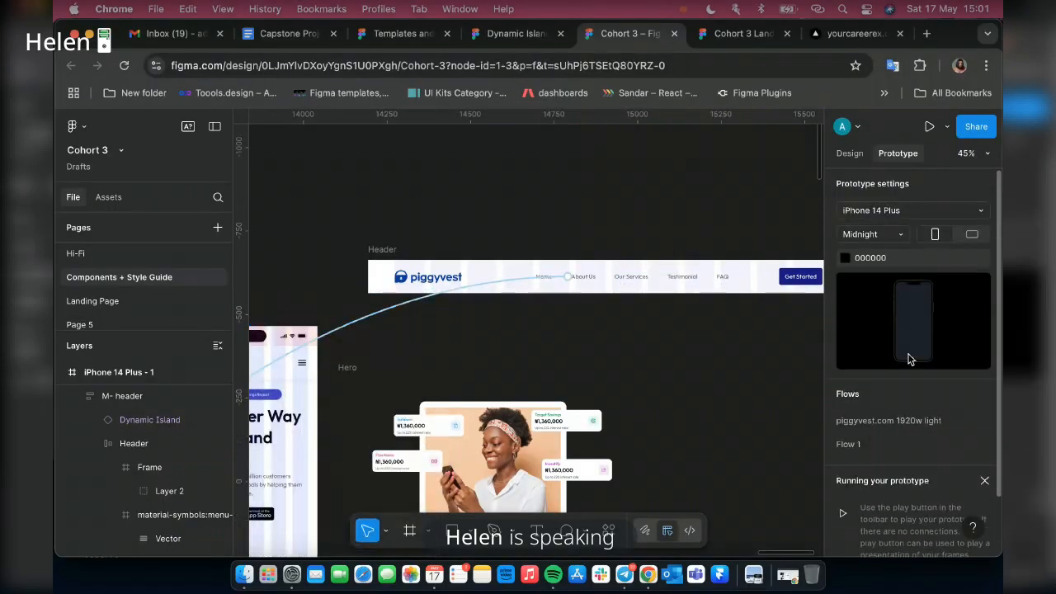
left_click(348, 328)
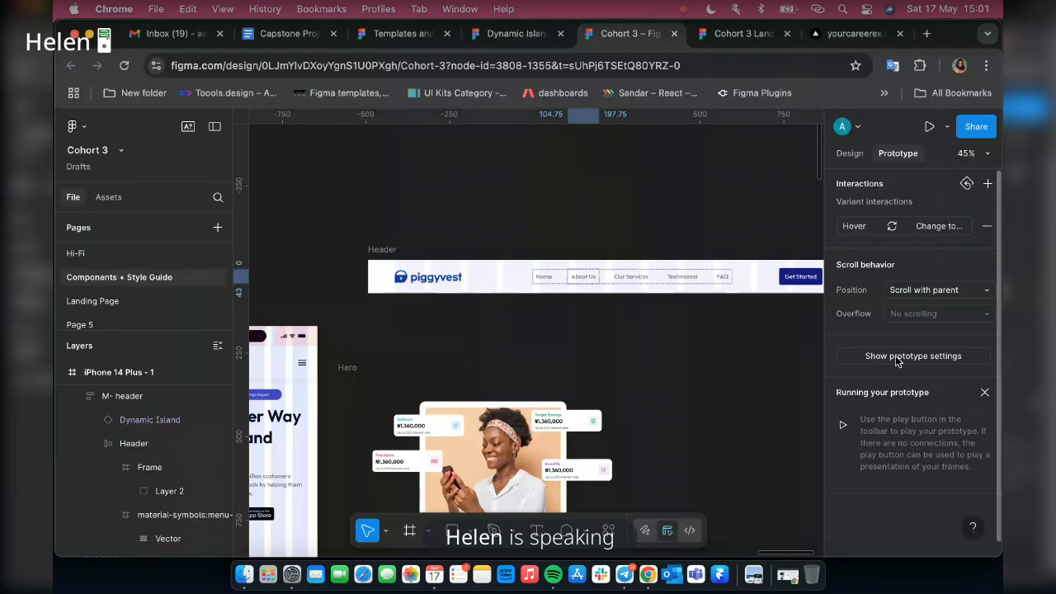
left_click(896, 356)
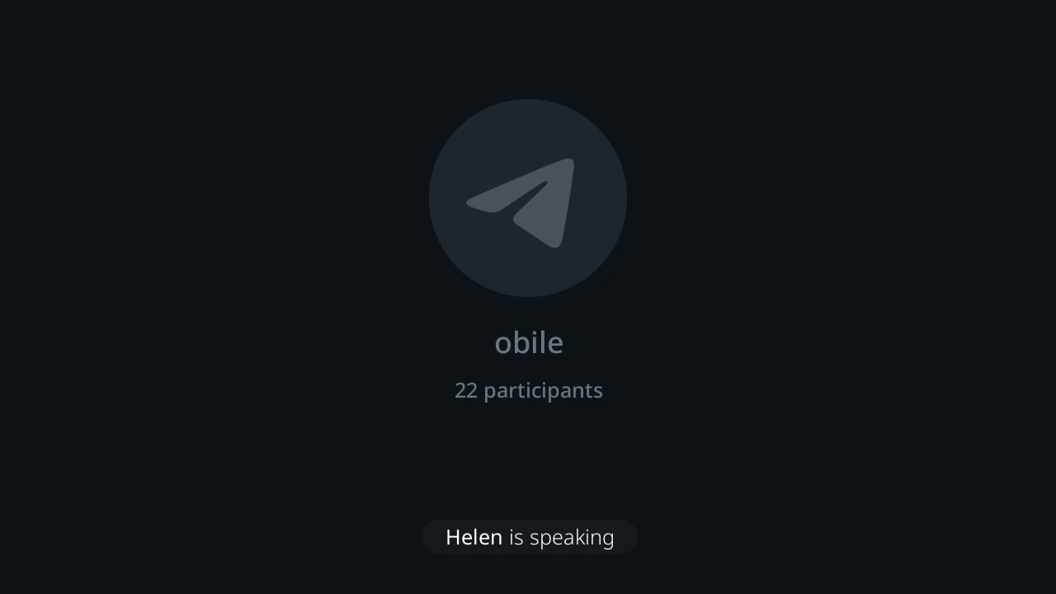
Preview the iPhone 14 Plus - 1 frame's prototype and add a solid FFFFFF fill to its M- header frame.
scroll(495, 330, "up", 2)
left_click(406, 143)
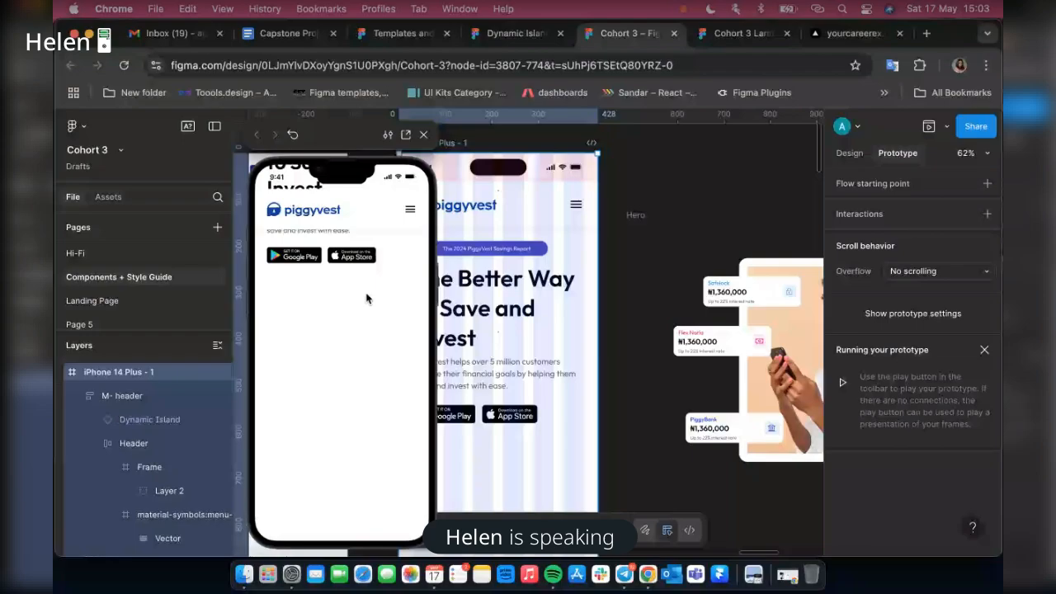
left_click(486, 225)
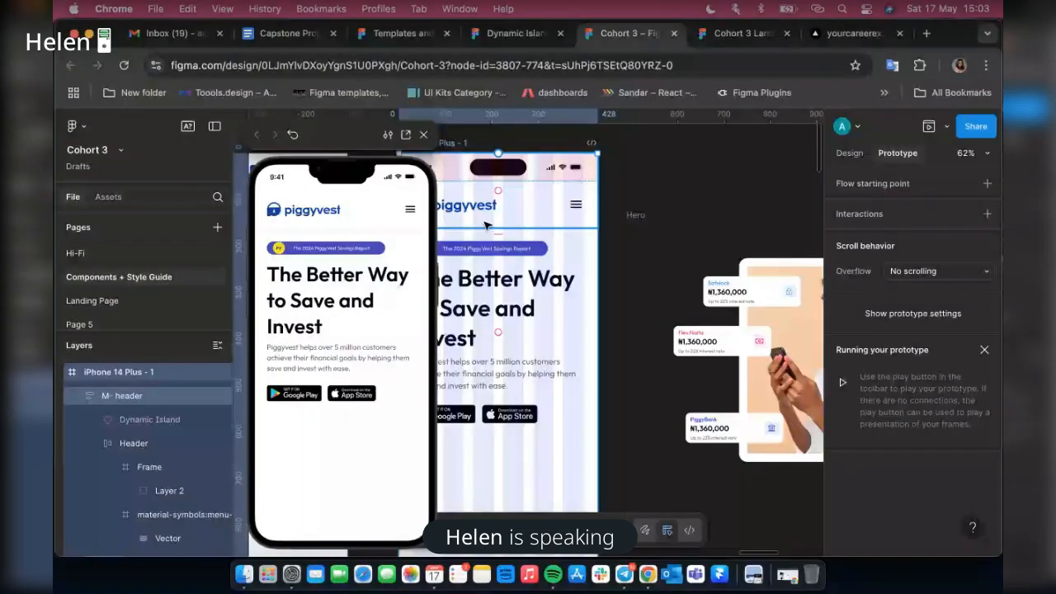
left_click(486, 226)
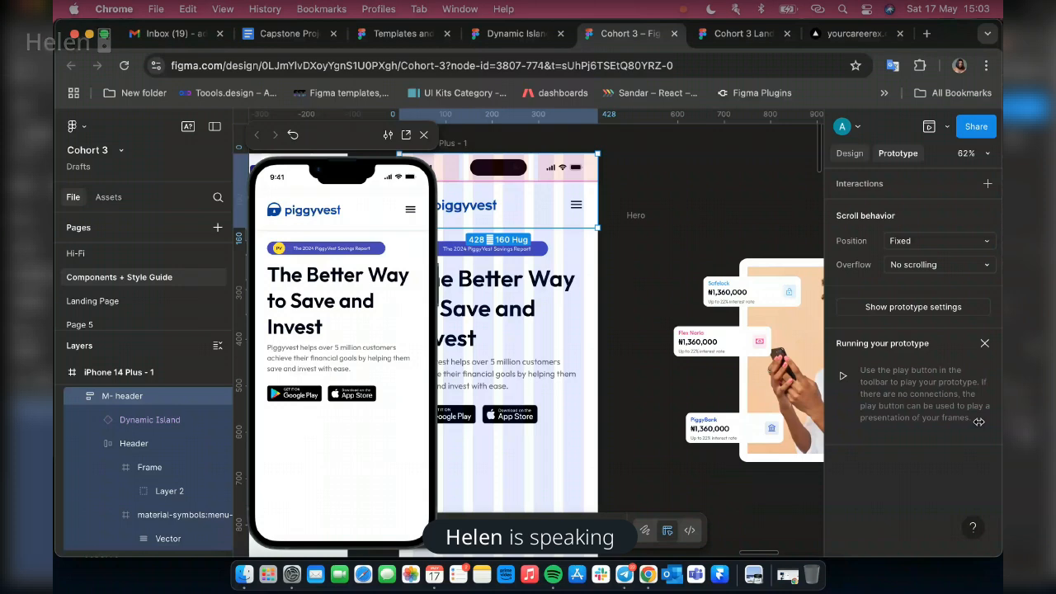
left_click(849, 152)
scroll(929, 348, "down", 3)
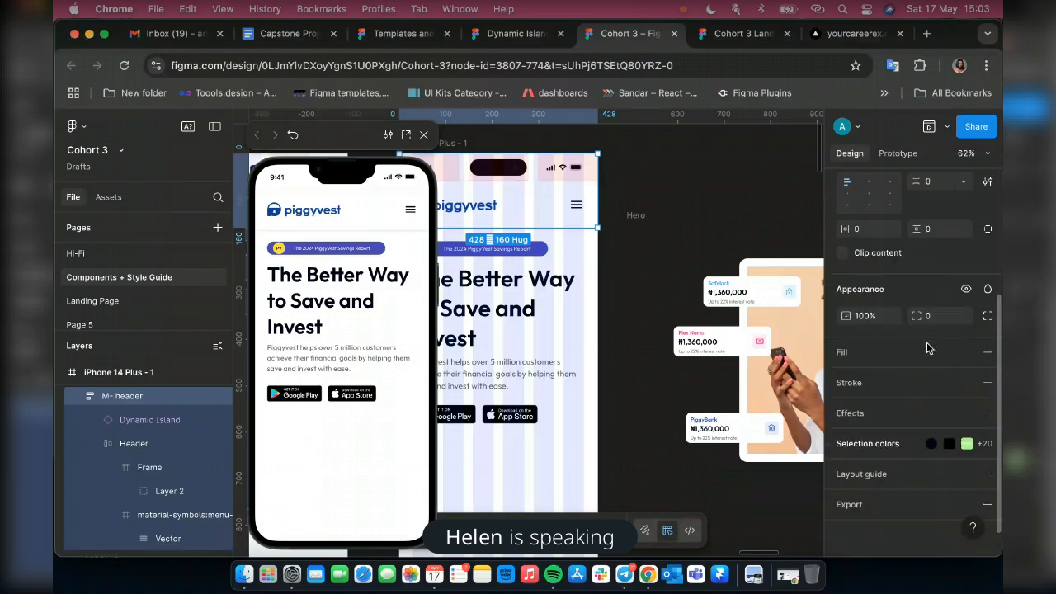
left_click(988, 353)
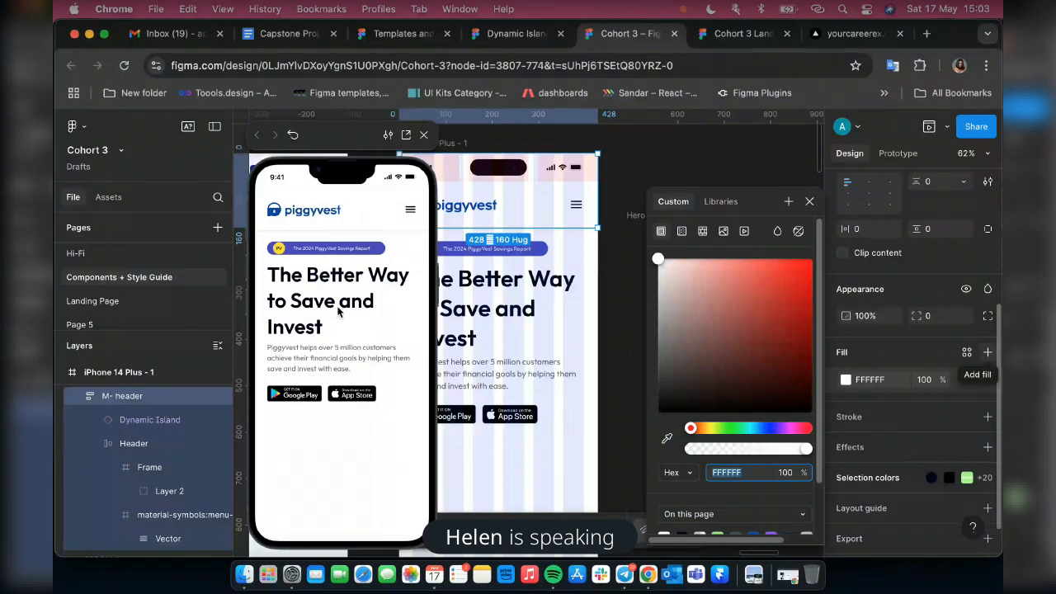
Check in the prototype preview how the hero content scrolls beneath the filled fixed header.
scroll(338, 310, "down", 5)
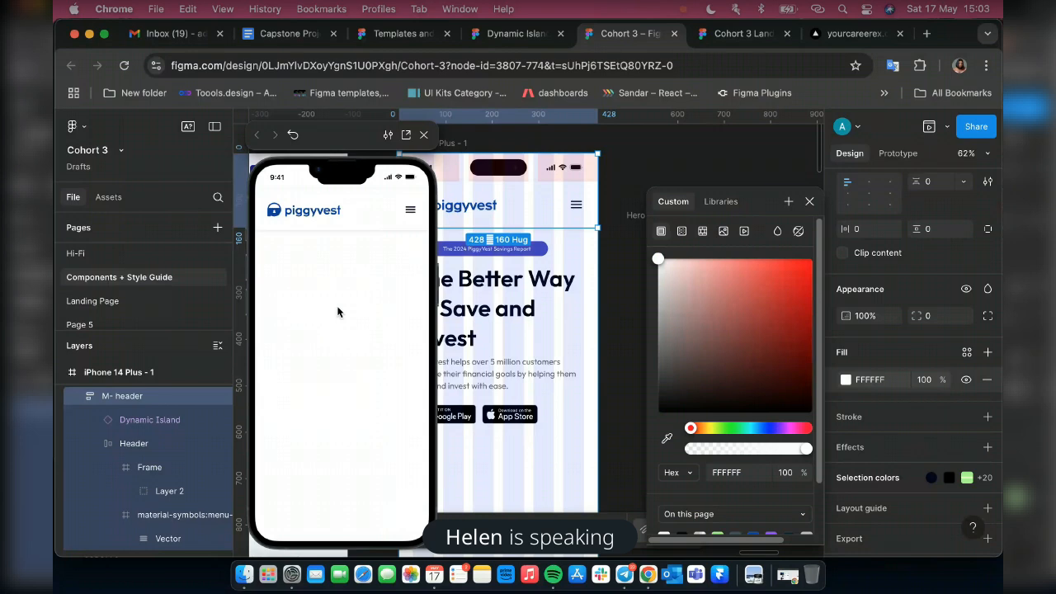
scroll(338, 310, "up", 5)
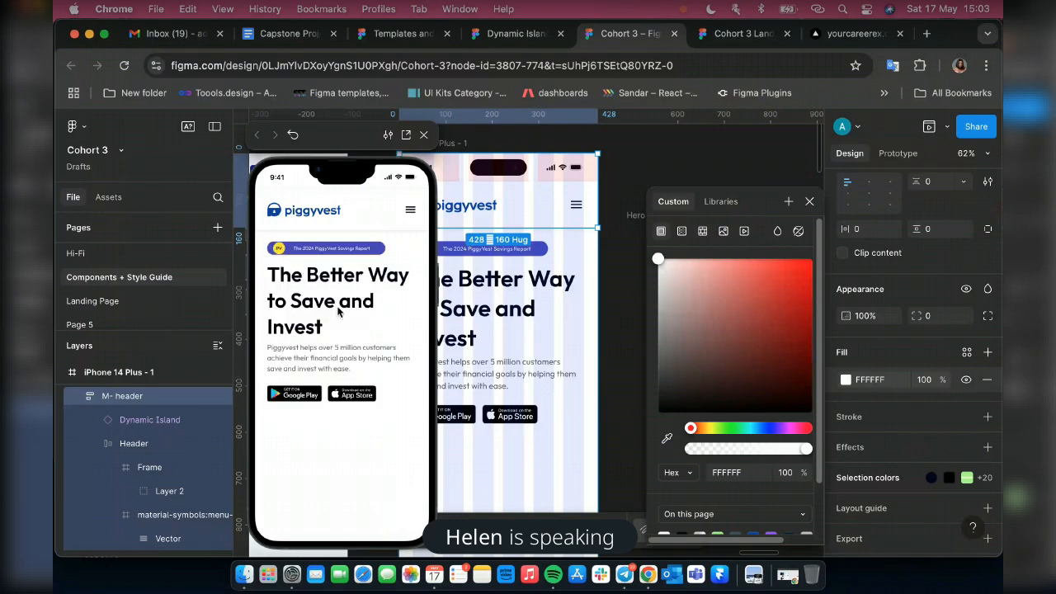
scroll(337, 311, "down", 3)
scroll(337, 310, "up", 3)
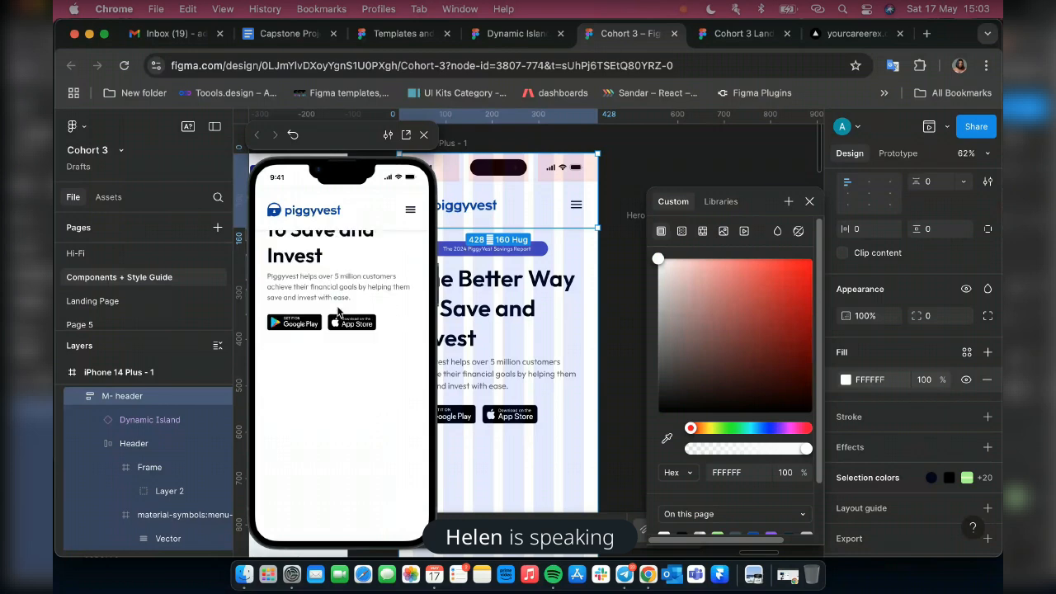
scroll(337, 310, "down", 2)
scroll(338, 310, "up", 2)
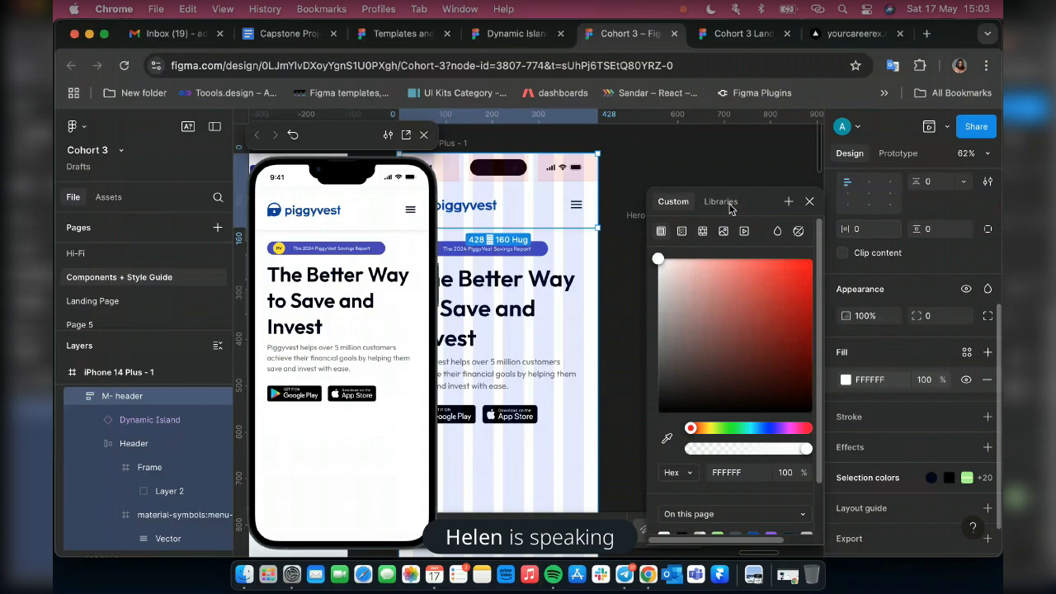
key("Escape")
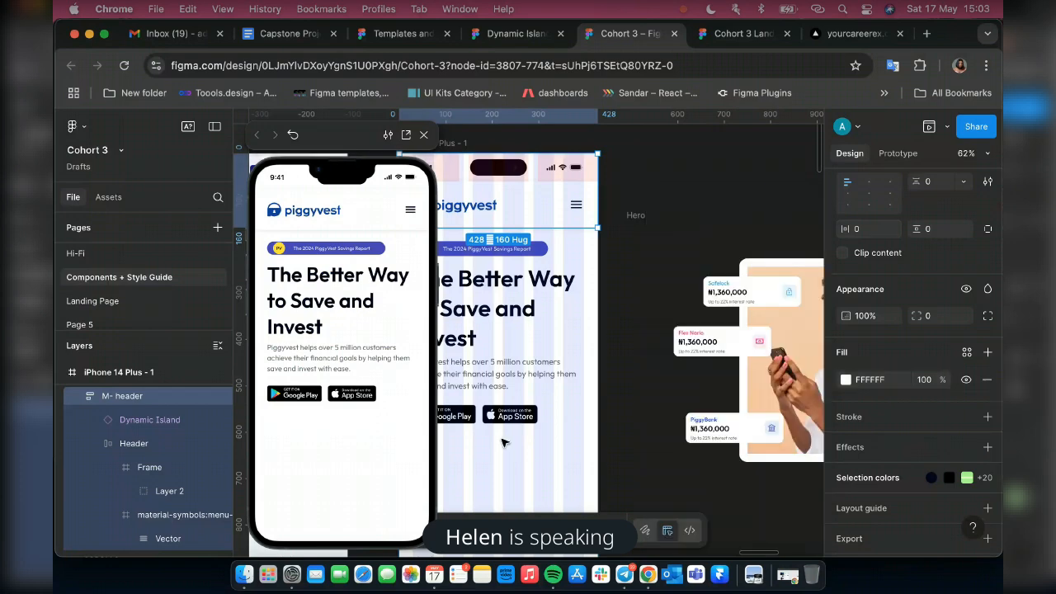
Close the prototype preview and ungroup the separate Hero frame, leaving its illustration as a standalone frame.
left_click(650, 225)
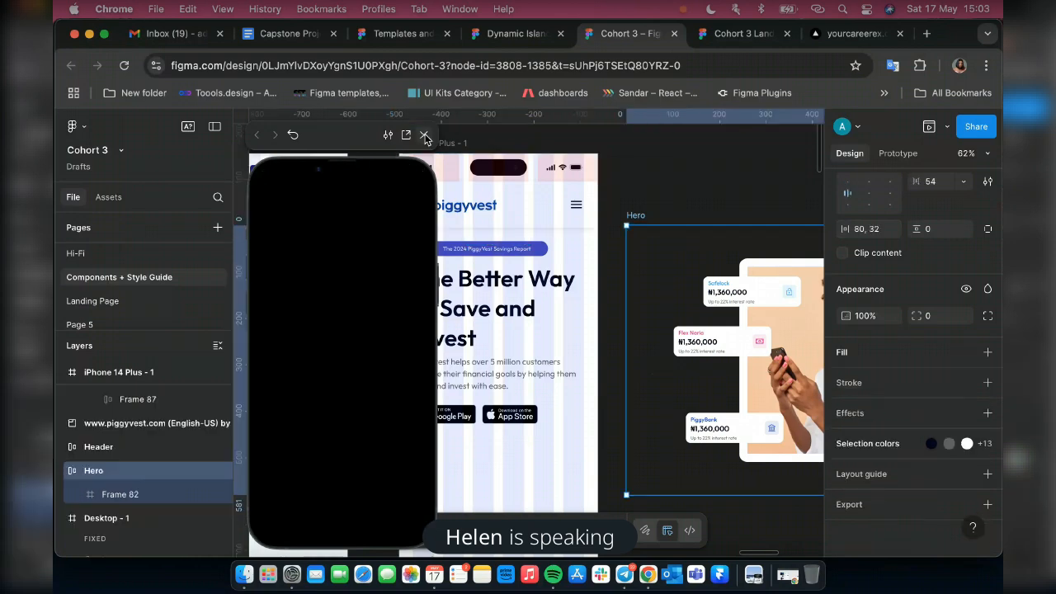
left_click(425, 136)
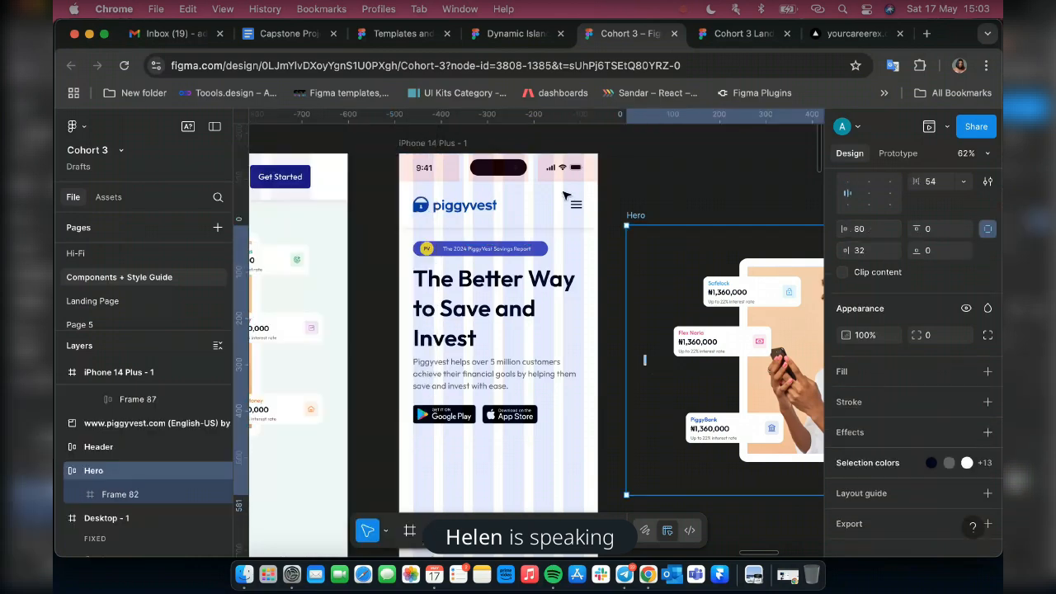
scroll(630, 176, "down", 2)
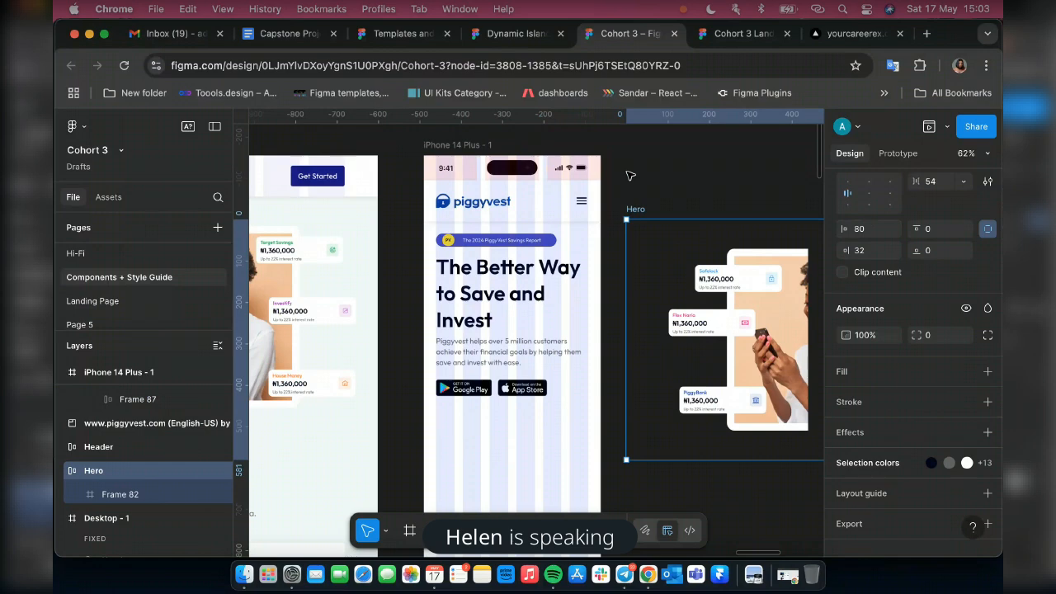
scroll(631, 176, "down", 5)
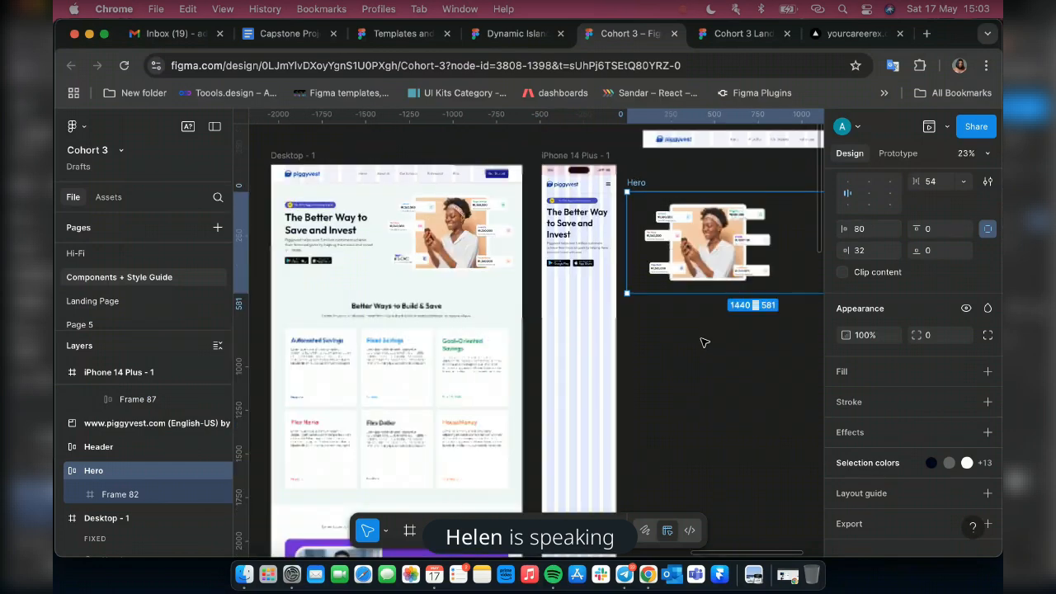
key("super+shift+g")
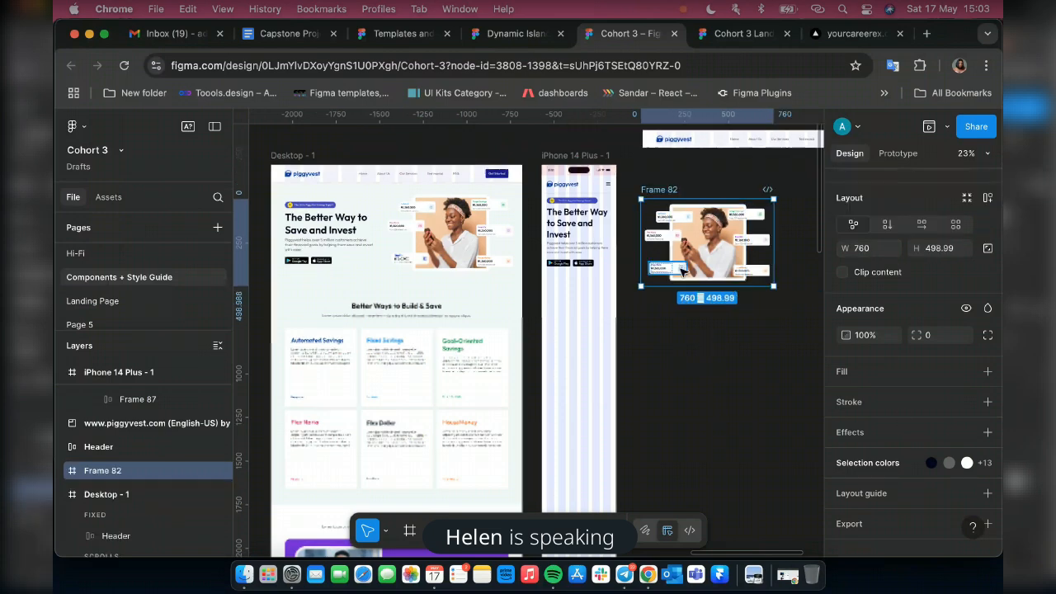
Scale the hero illustration, Frame 82, proportionally to a width of 368.
key("k")
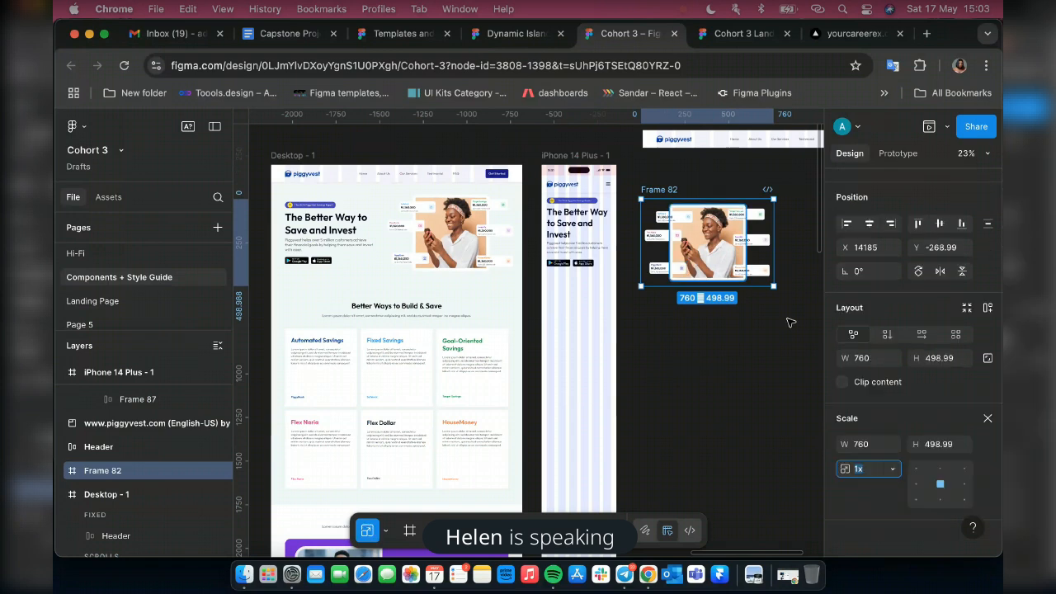
left_click(878, 446)
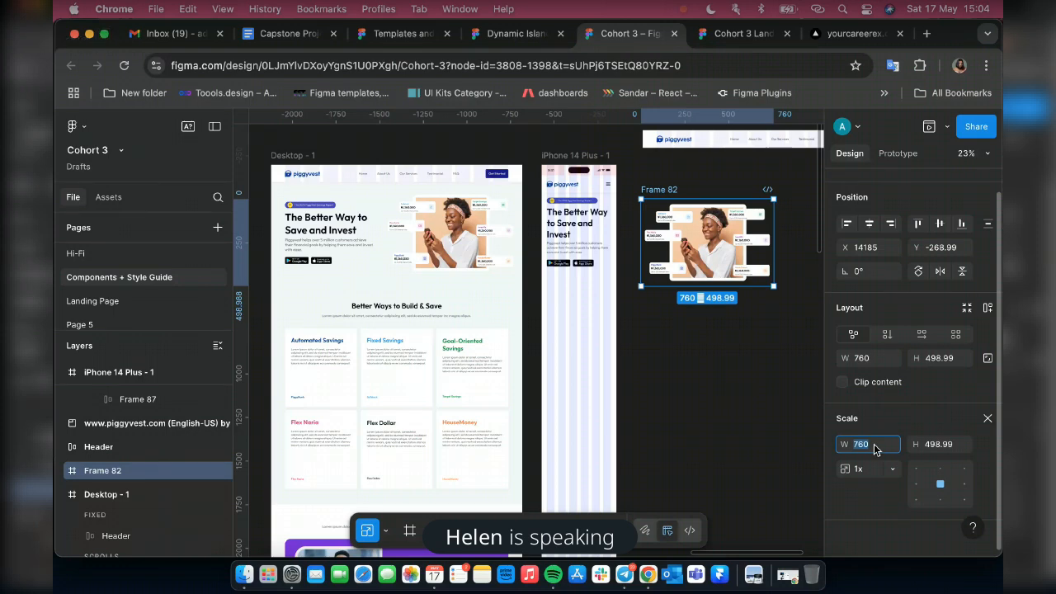
type("368")
key("Return")
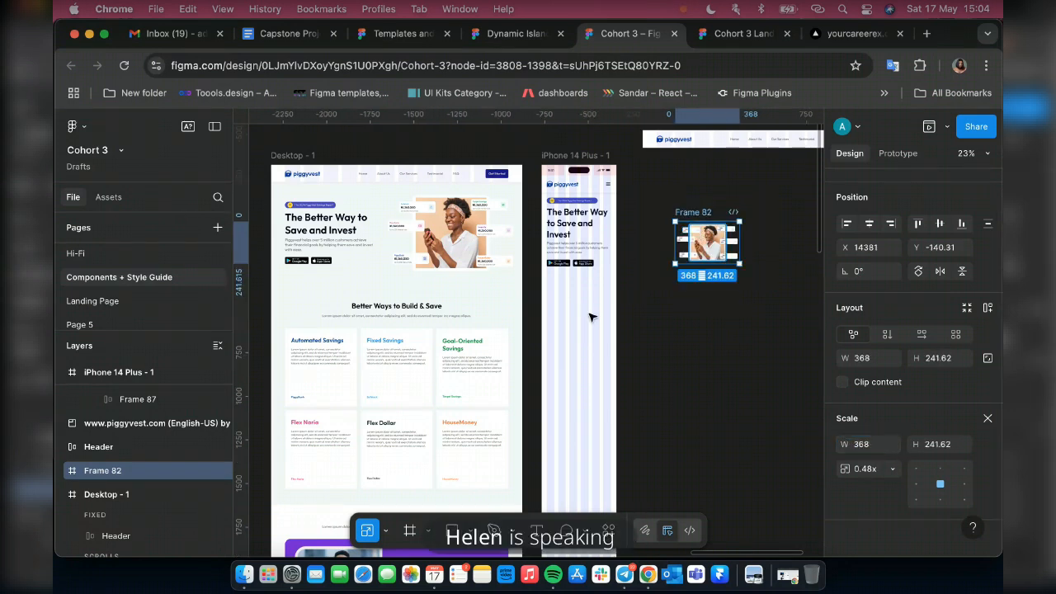
key("Return")
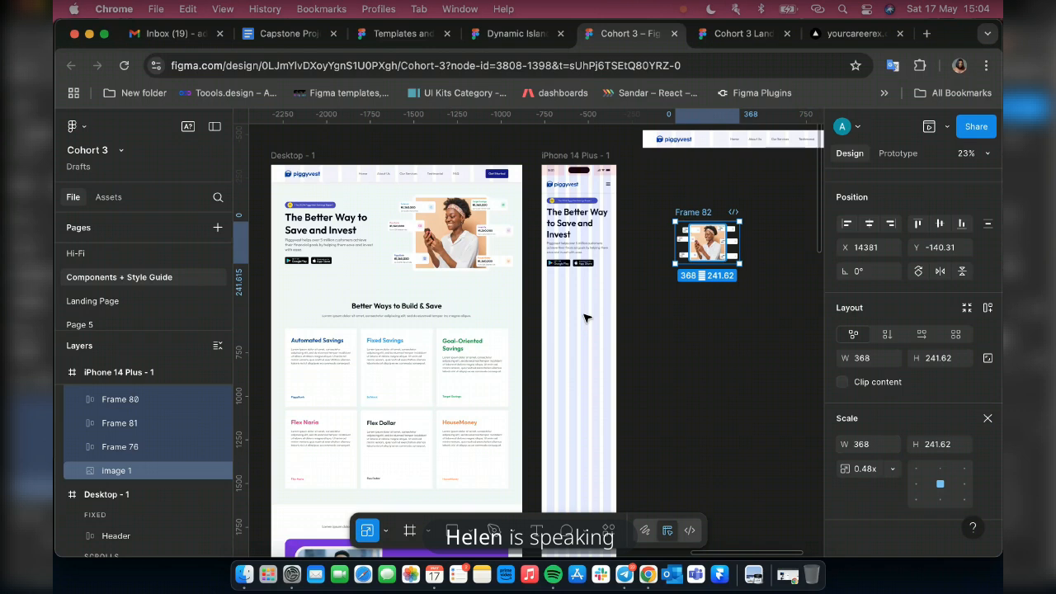
Move the hero illustration into the iPhone 14 Plus - 1 frame below the app store badges, at X 30 and Y 611.
left_click_drag(707, 240, 575, 294)
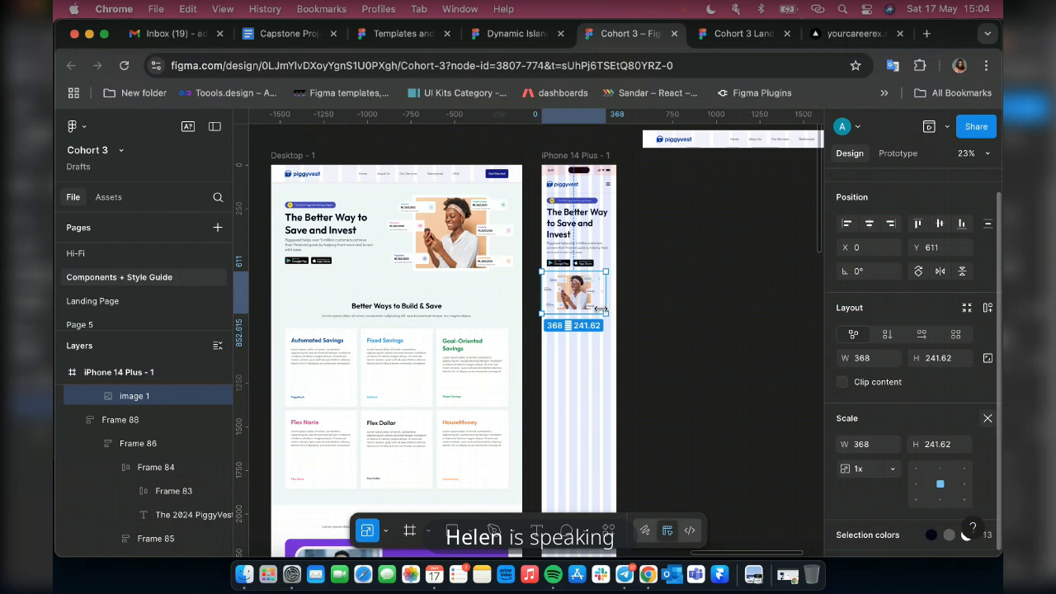
key("v")
scroll(600, 309, "up", 5)
key("shift+Right")
key("shift+Right")
key("shift+Right")
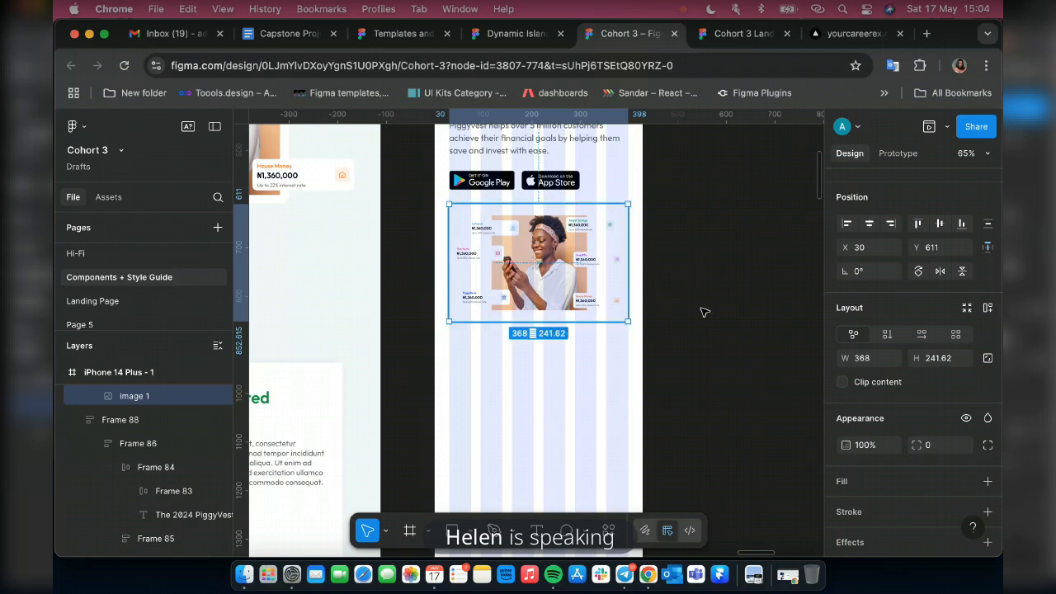
Preview the iPhone 14 Plus - 1 frame and examine how the hero illustration looks on the phone.
scroll(697, 277, "up", 5)
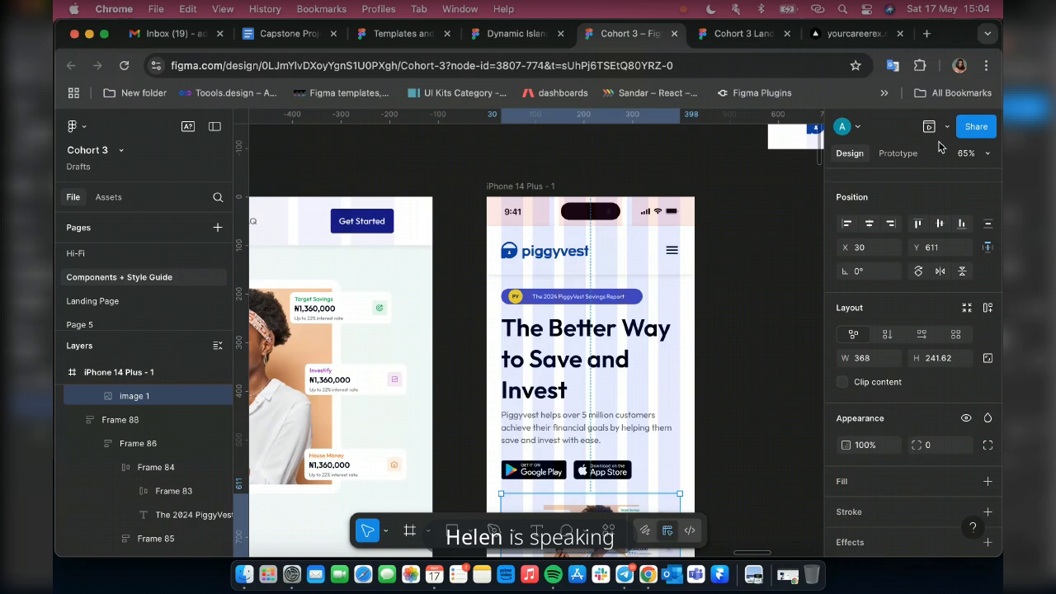
left_click(501, 198)
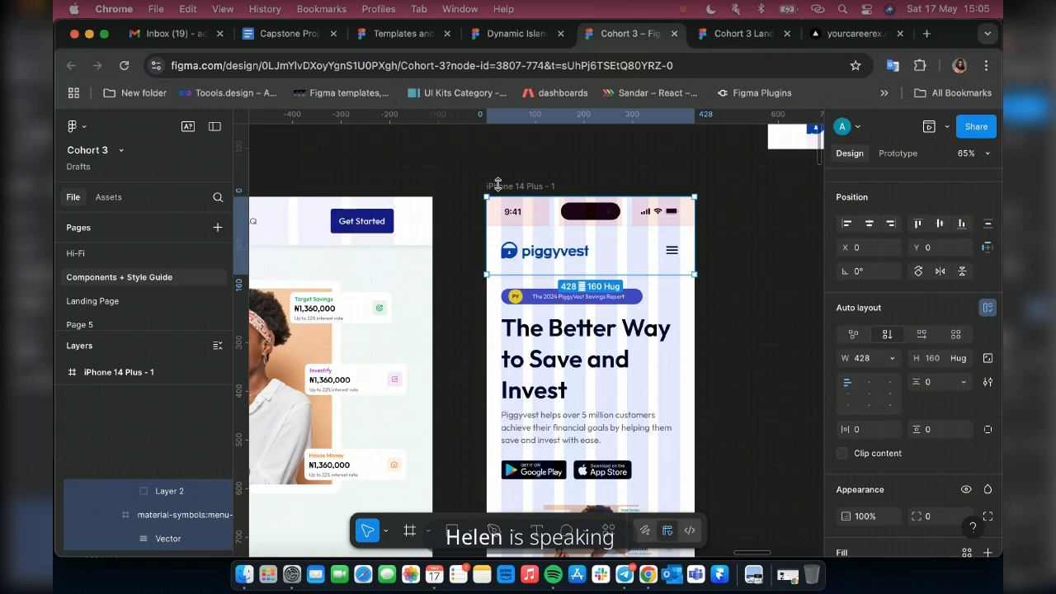
left_click(498, 186)
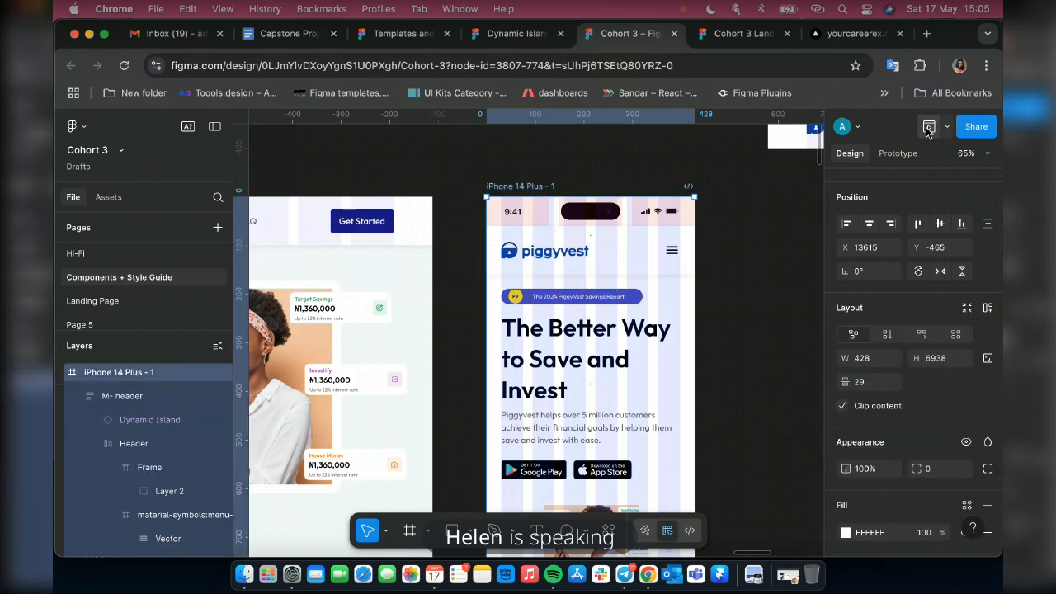
left_click(929, 126)
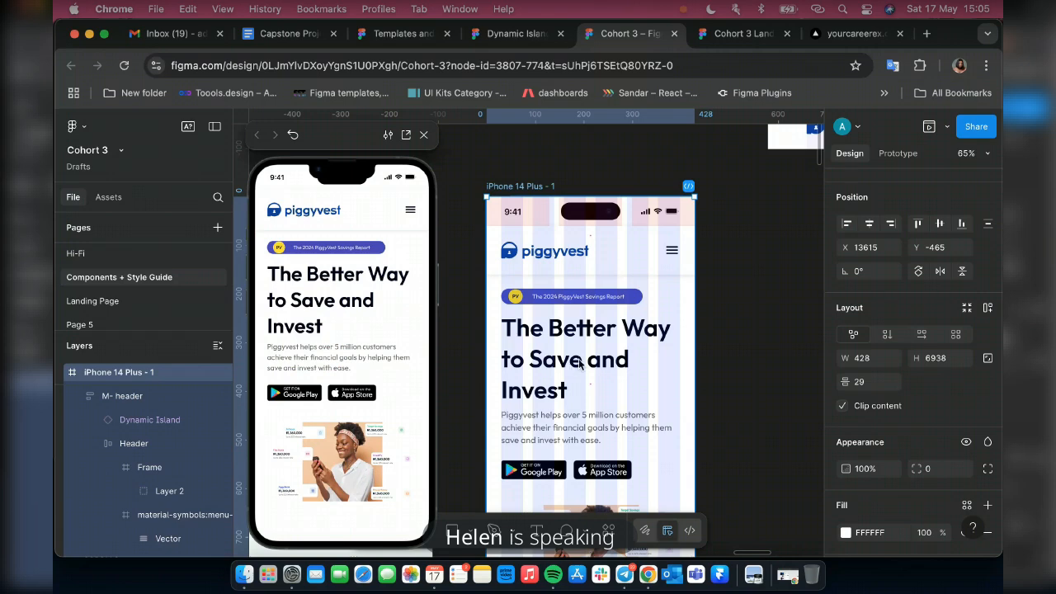
scroll(348, 464, "down", 3)
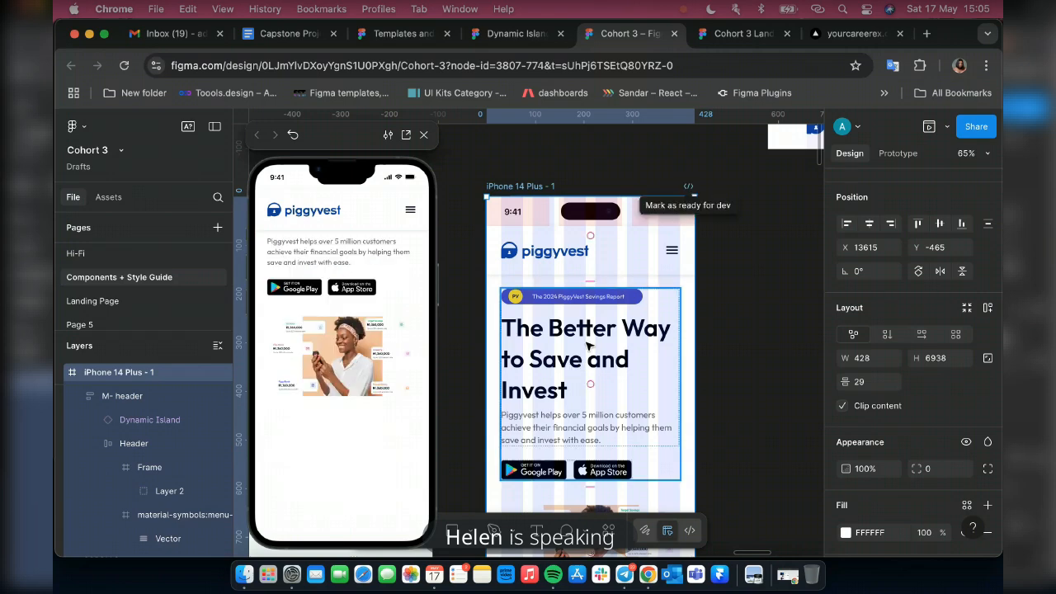
scroll(586, 353, "down", 10)
scroll(586, 346, "up", 5)
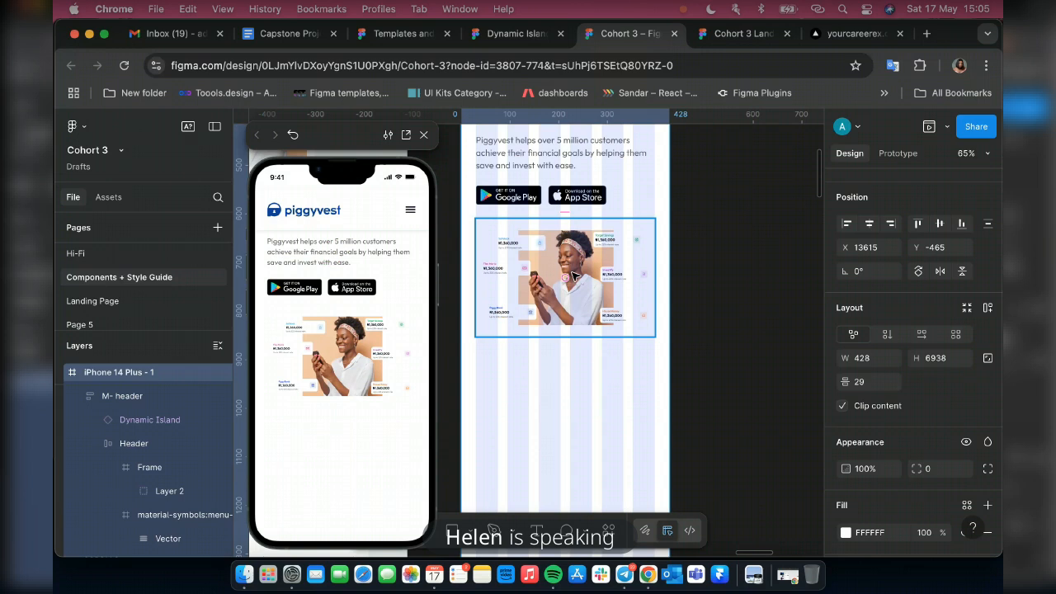
Scale up the hero illustration, Frame 82, to about 422 × 277 and centre it horizontally in the phone frame.
left_click(575, 276)
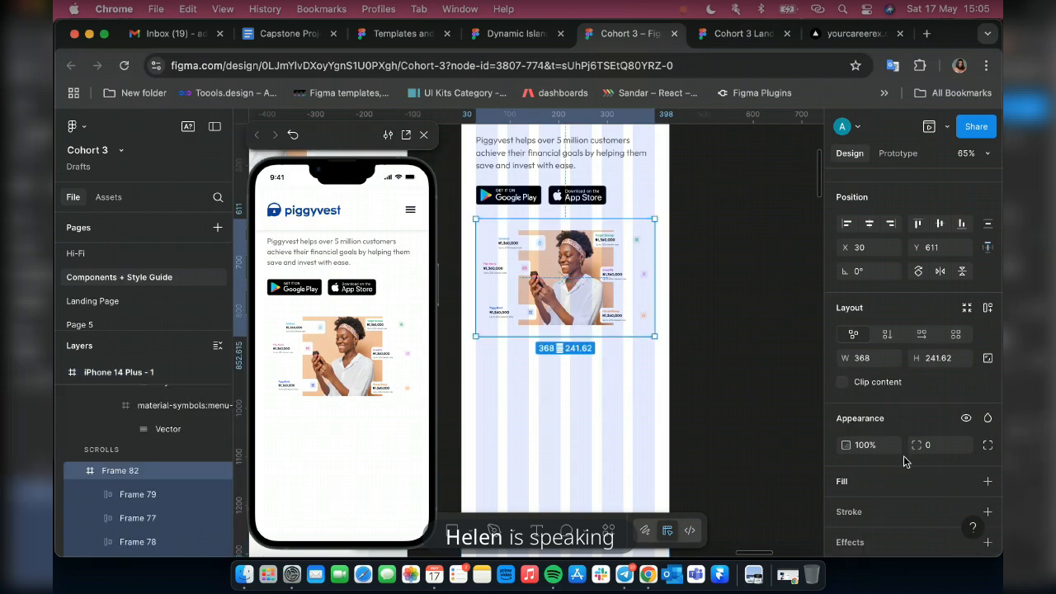
scroll(899, 429, "down", 3)
key("k")
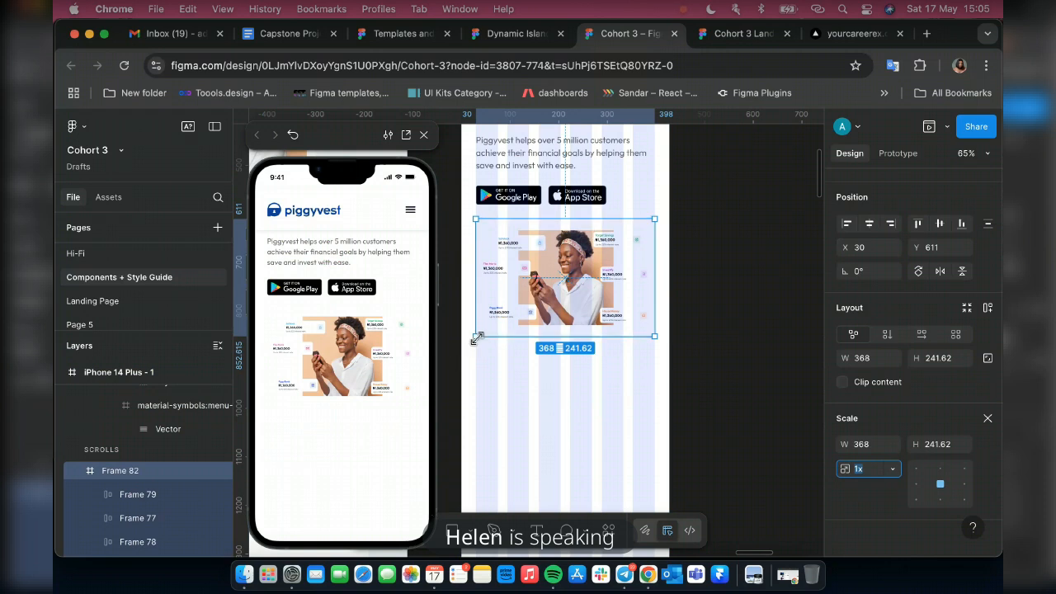
left_click_drag(475, 338, 455, 356)
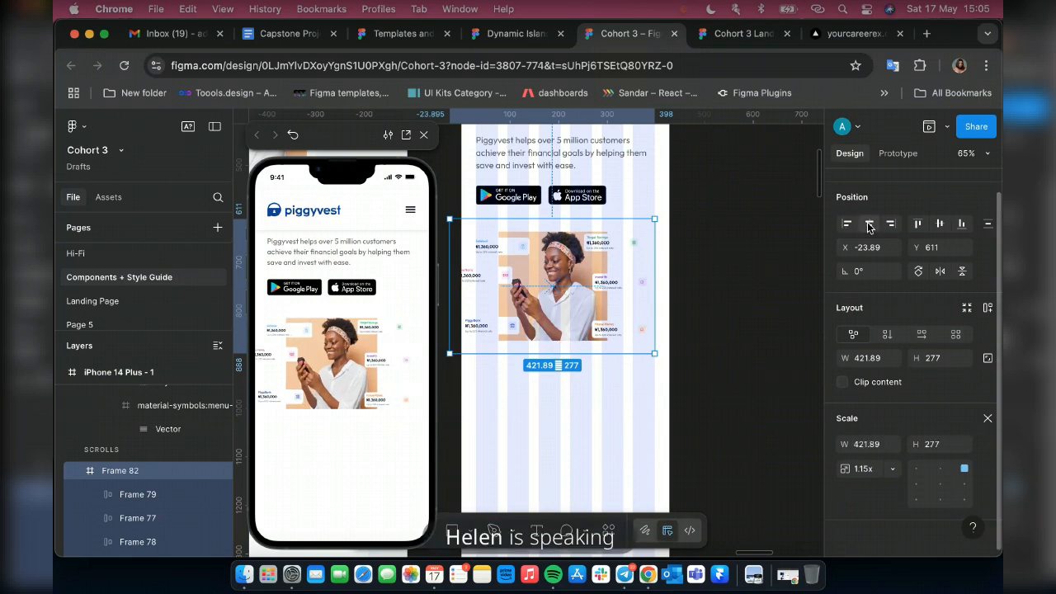
left_click(870, 225)
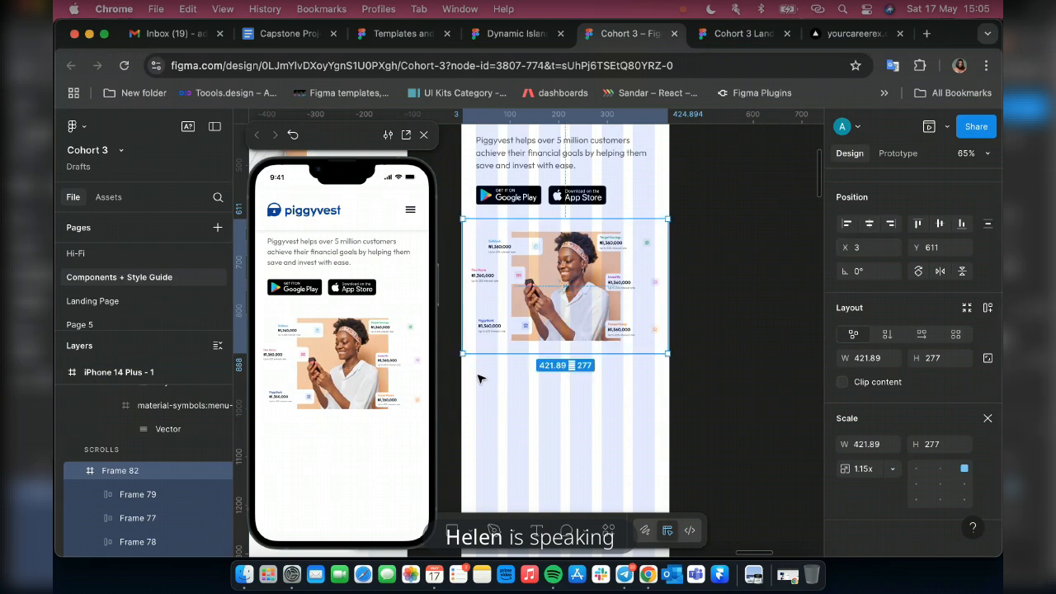
Set the hero illustration's width to 428 to span the phone frame, and close the prototype preview.
left_click(879, 363)
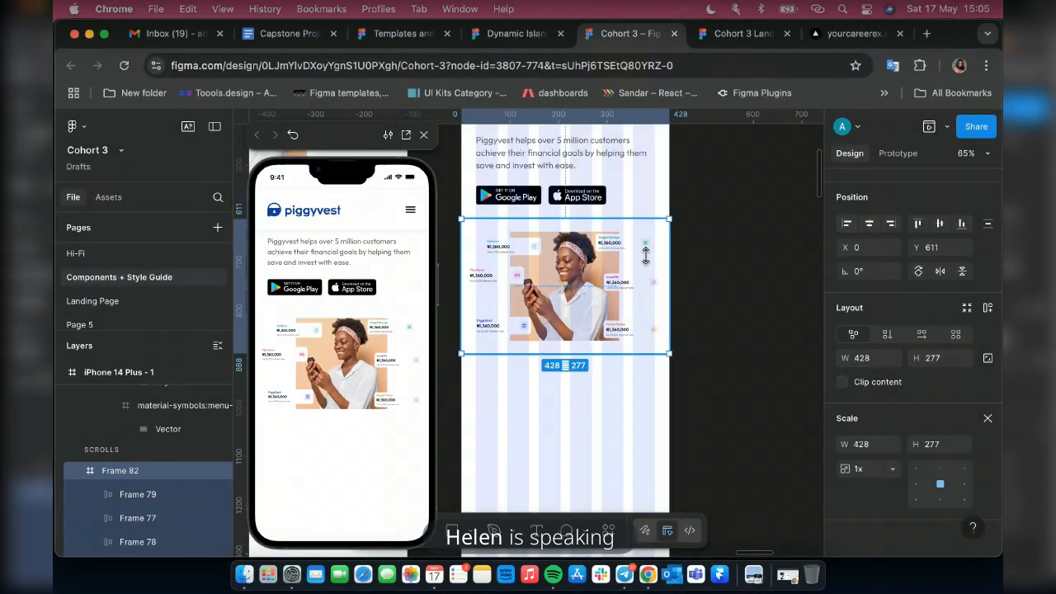
scroll(605, 372, "up", 1)
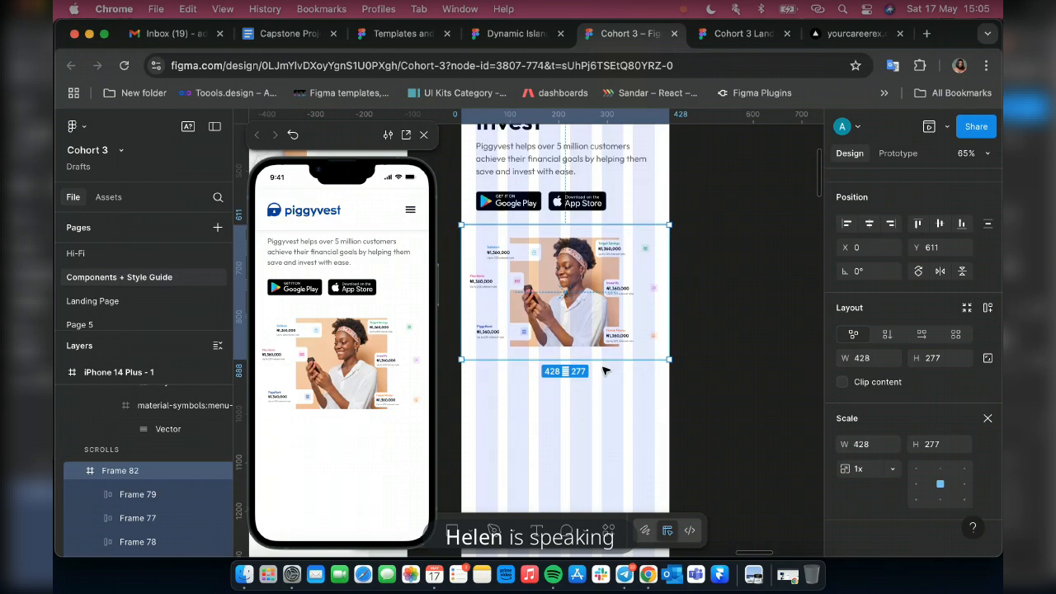
scroll(605, 371, "up", 5)
scroll(606, 363, "up", 5)
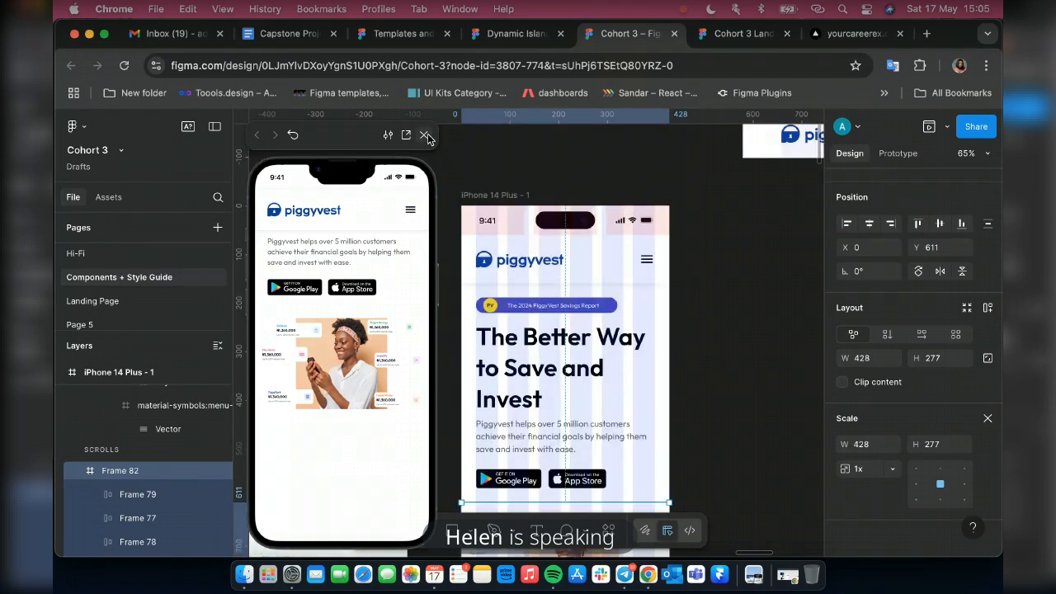
left_click(426, 136)
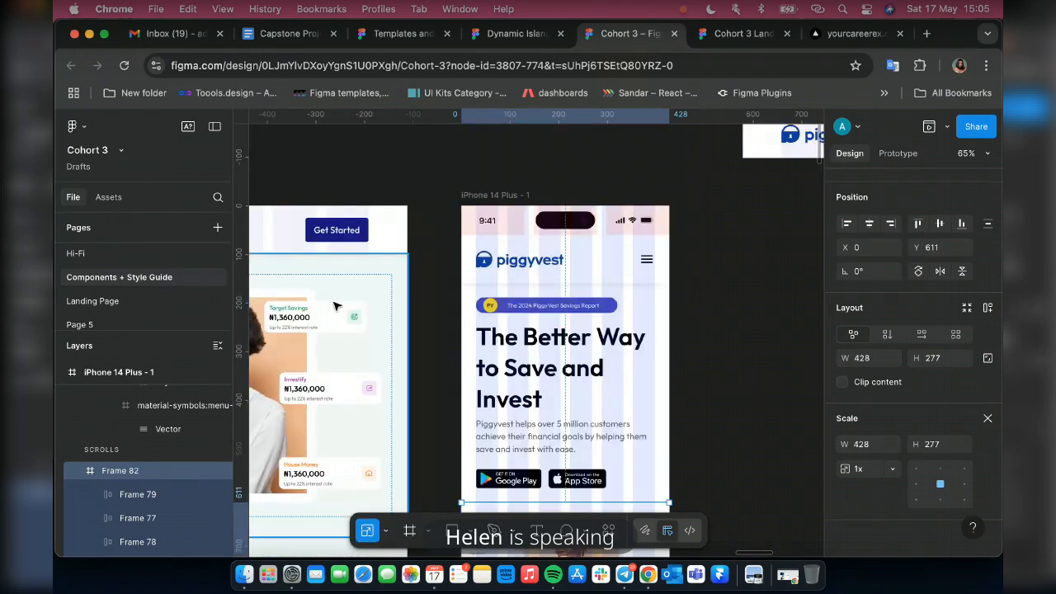
Fill the iPhone 14 Plus - 1 frame with F2F7F8 sampled from the desktop design's background and hide its 6-column layout guide.
left_click(474, 196)
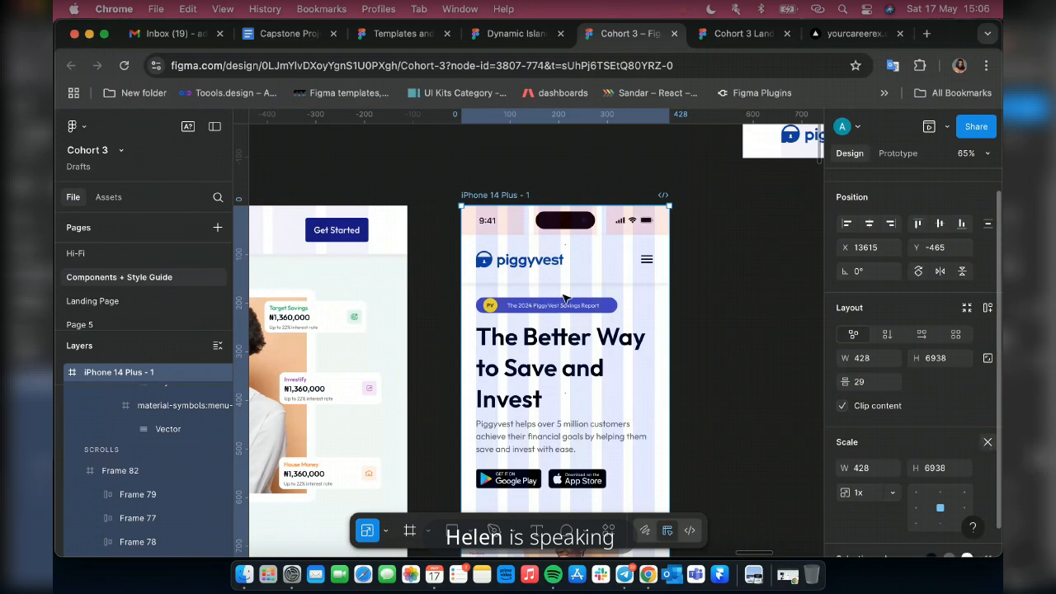
key("v")
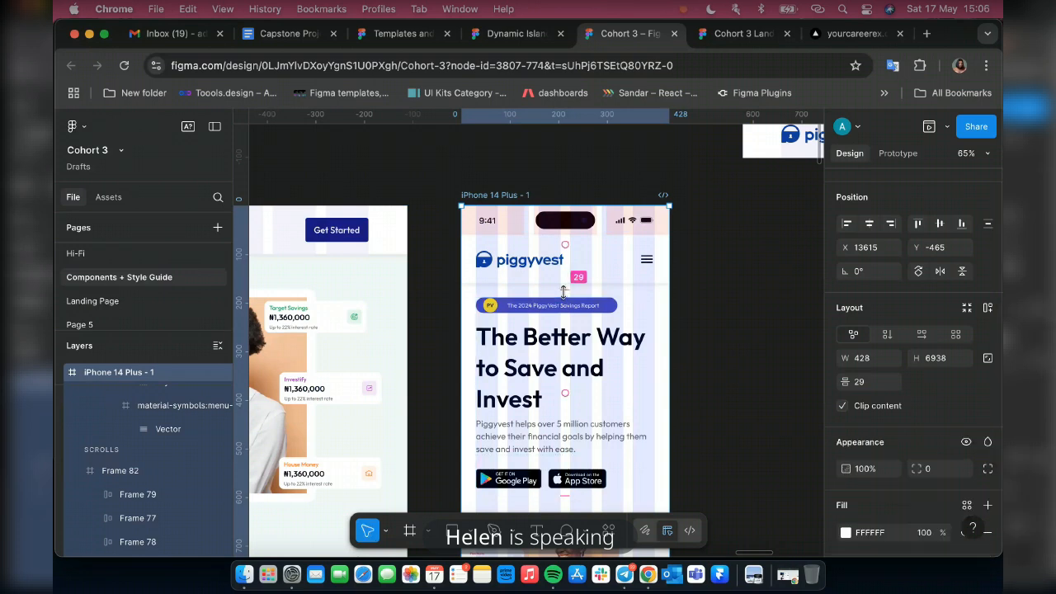
key("i")
left_click(374, 273)
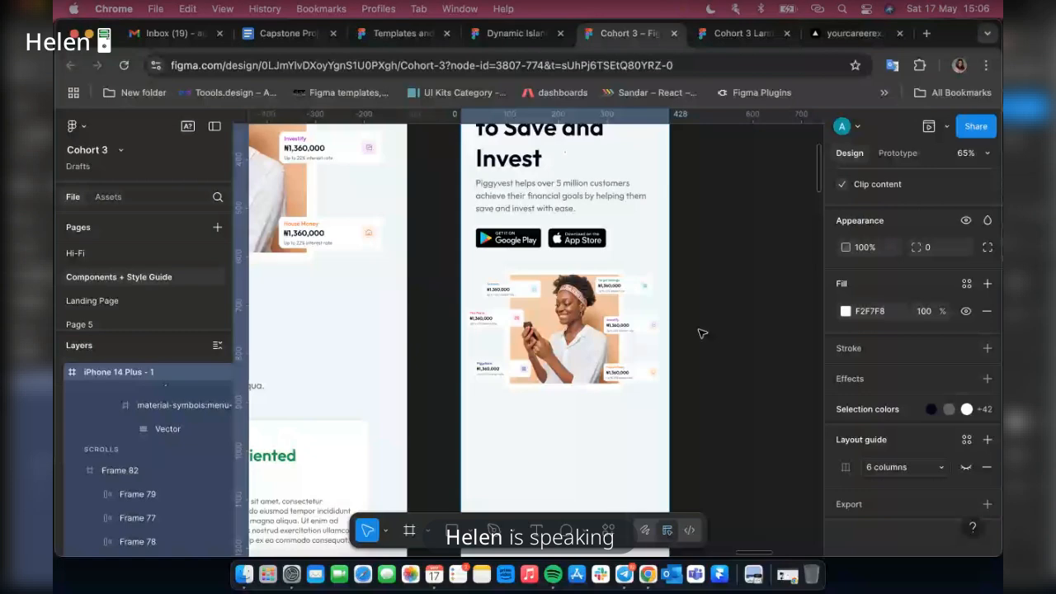
Set the mobile heading "The Better Way to Save and Invest" to font size 46 and adjust its line height.
scroll(702, 334, "down", 3)
scroll(713, 326, "down", 3)
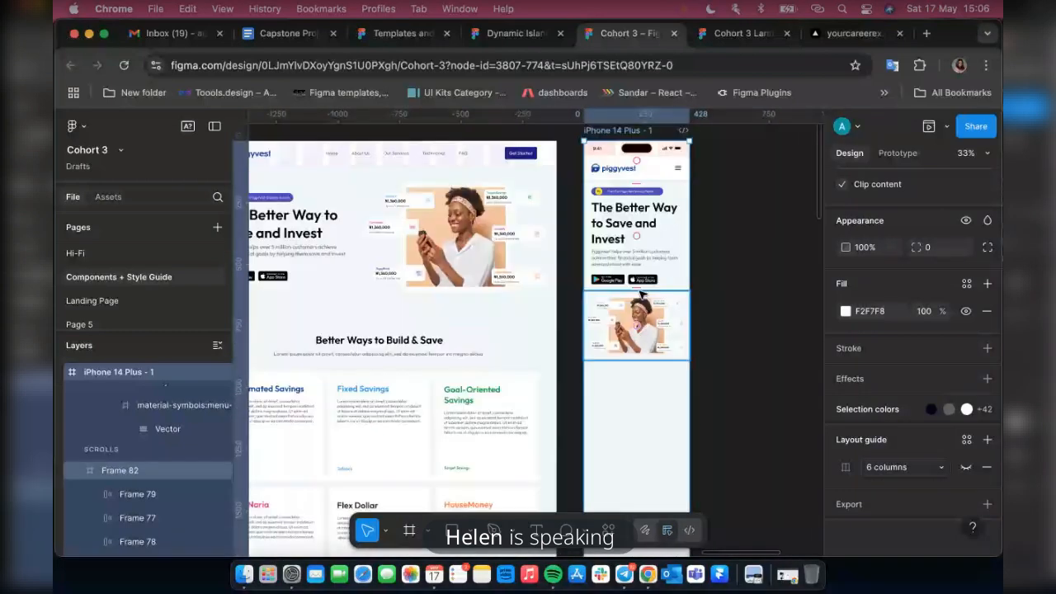
scroll(642, 294, "up", 3)
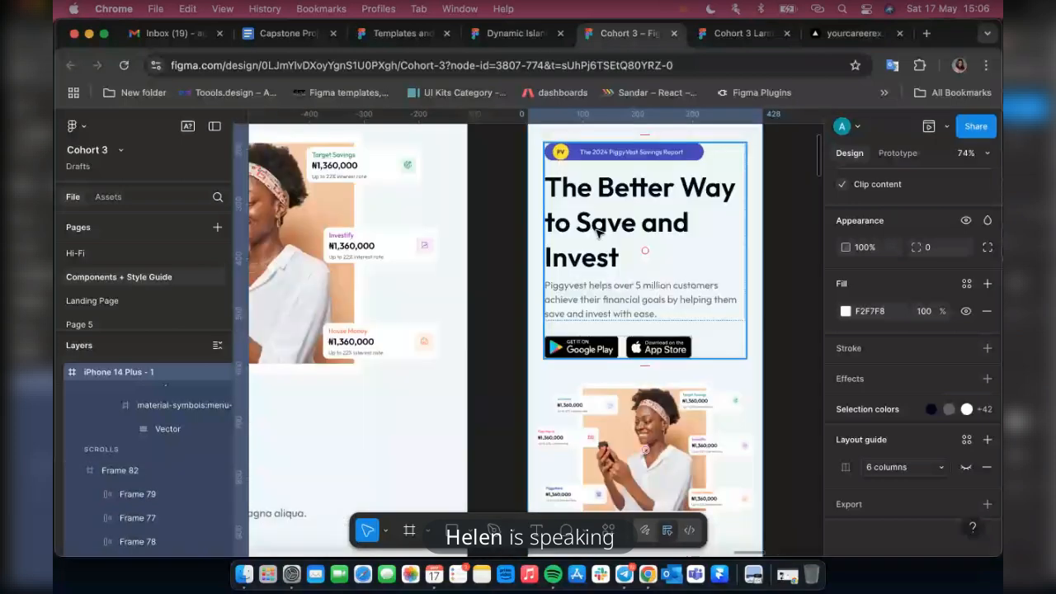
left_click(620, 234)
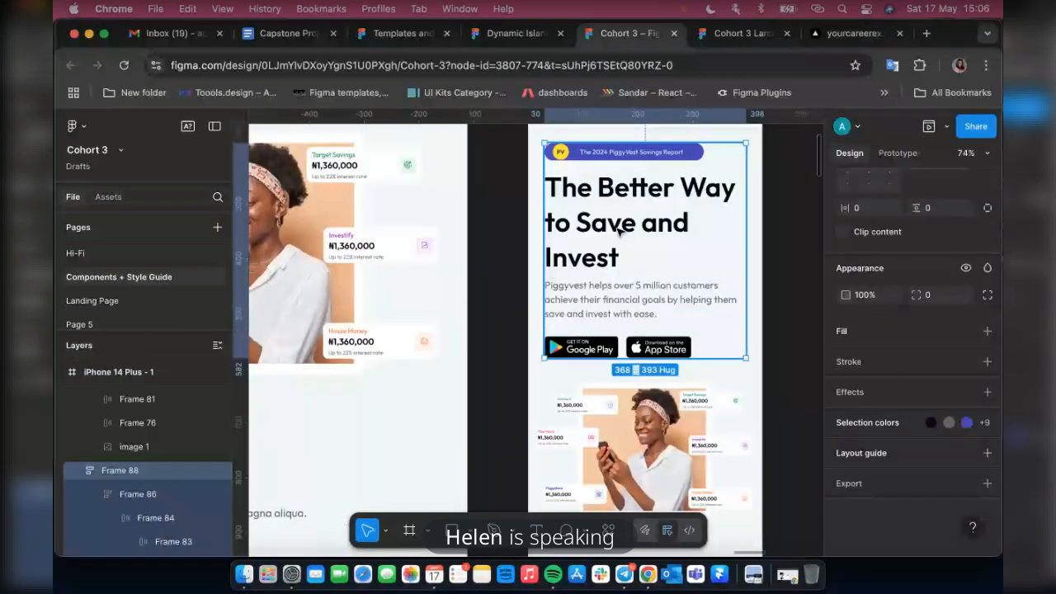
double_click(620, 233)
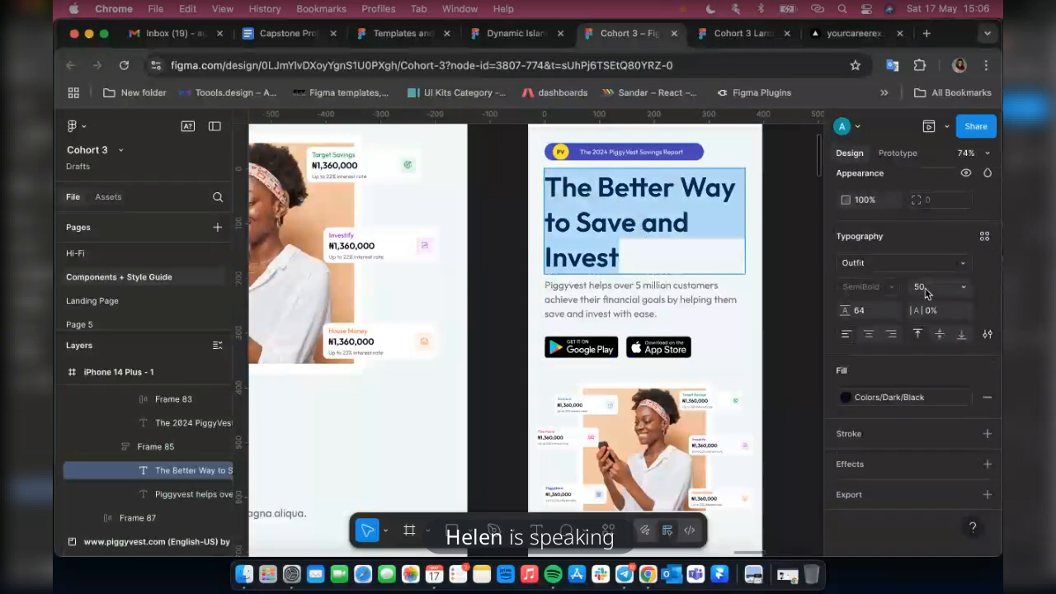
left_click(925, 293)
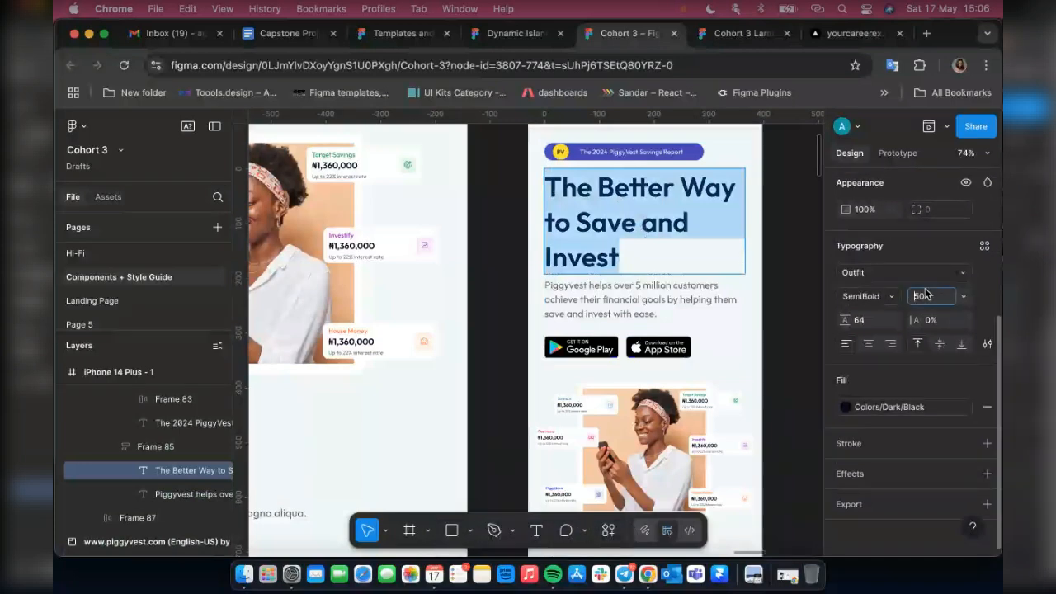
key("BackSpace")
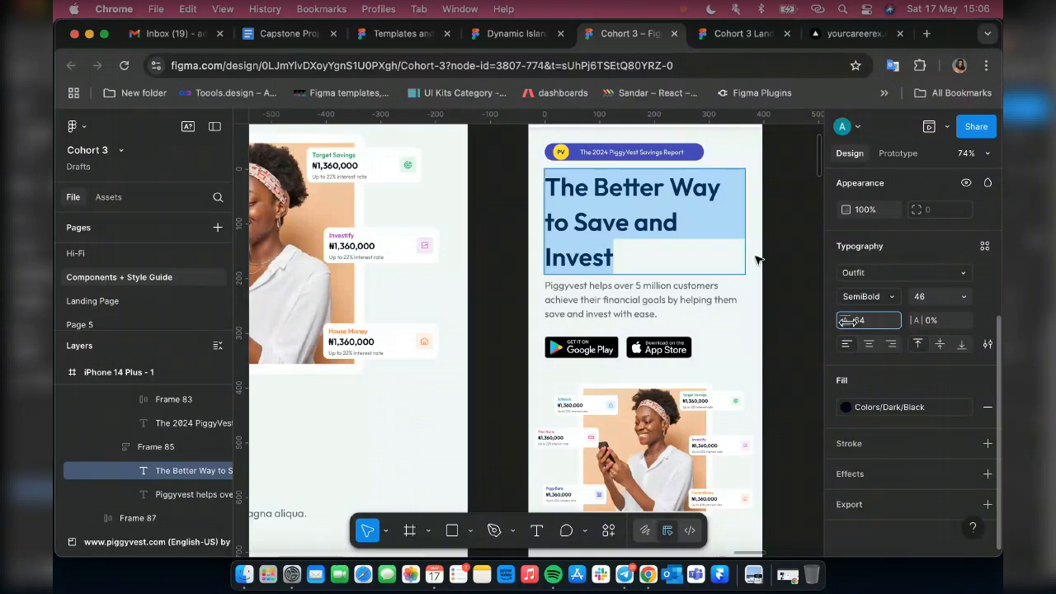
left_click_drag(847, 321, 845, 321)
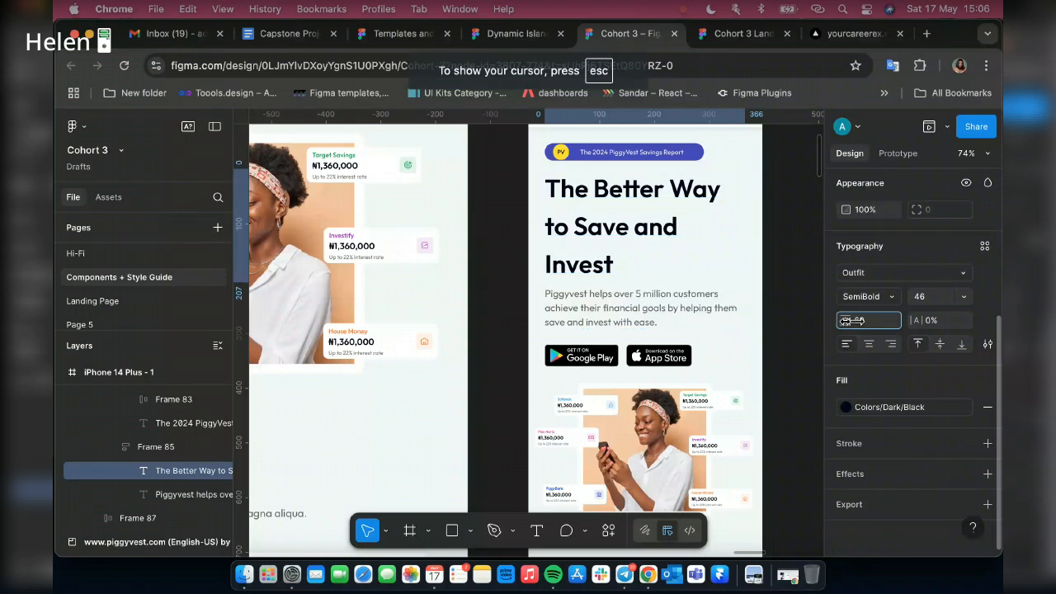
left_click_drag(846, 320, 845, 320)
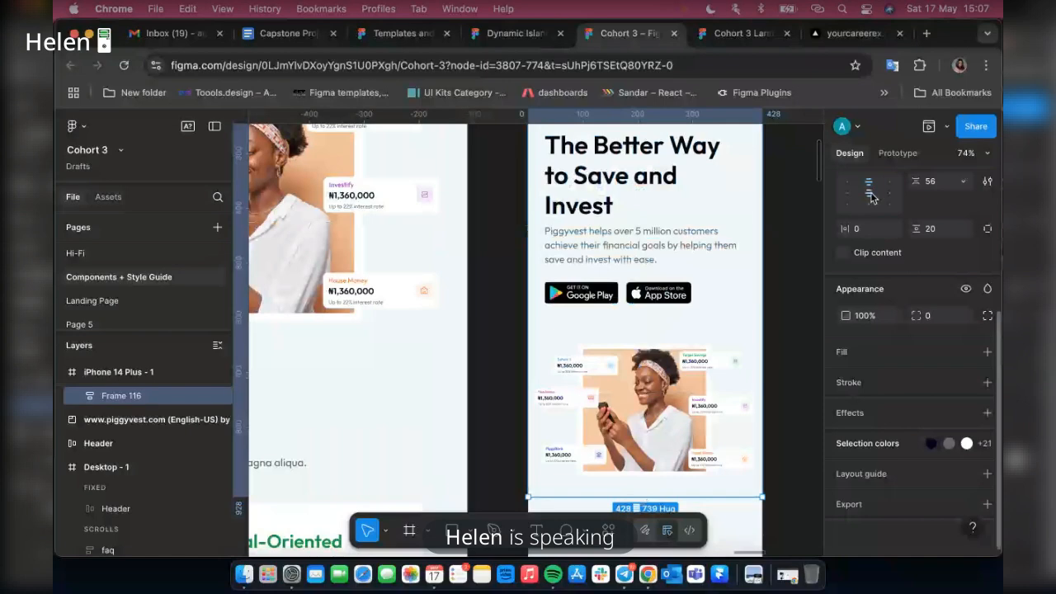
Centre the contents of the mobile hero's auto layout, Frame 116, and set its vertical gap to 50.
left_click(869, 195)
scroll(907, 275, "up", 1)
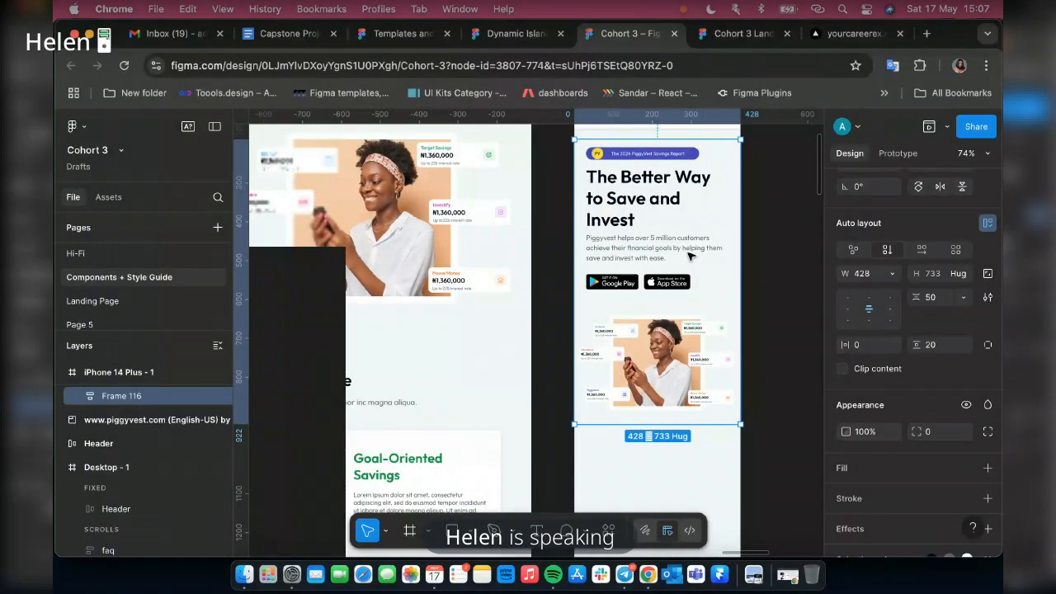
Copy the desktop "Better Ways to Build & Save" heading block, Frame 92, into the phone frame below the hero illustration.
scroll(456, 235, "down", 5)
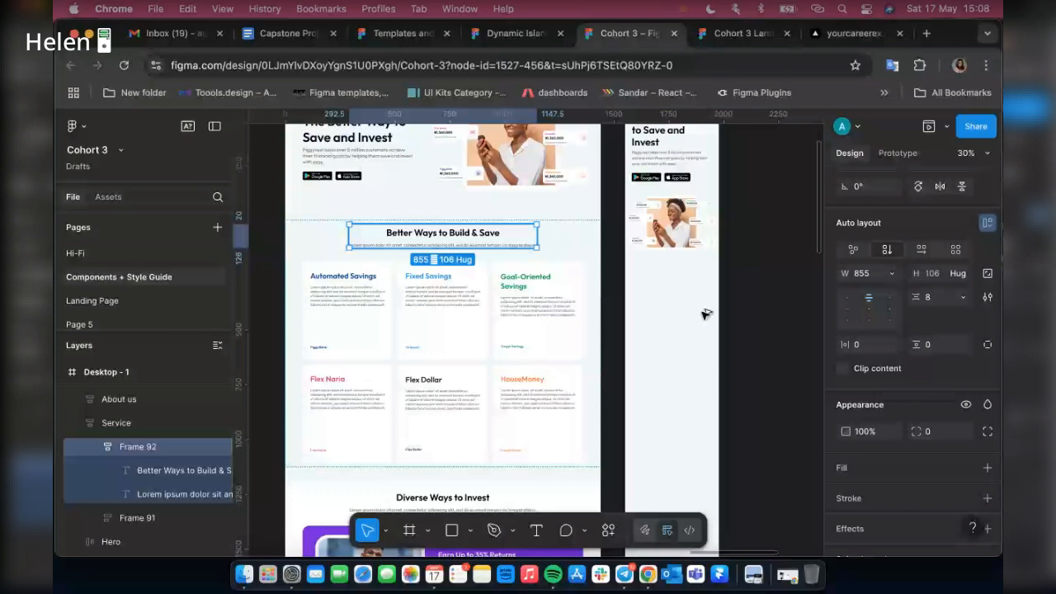
key("Escape")
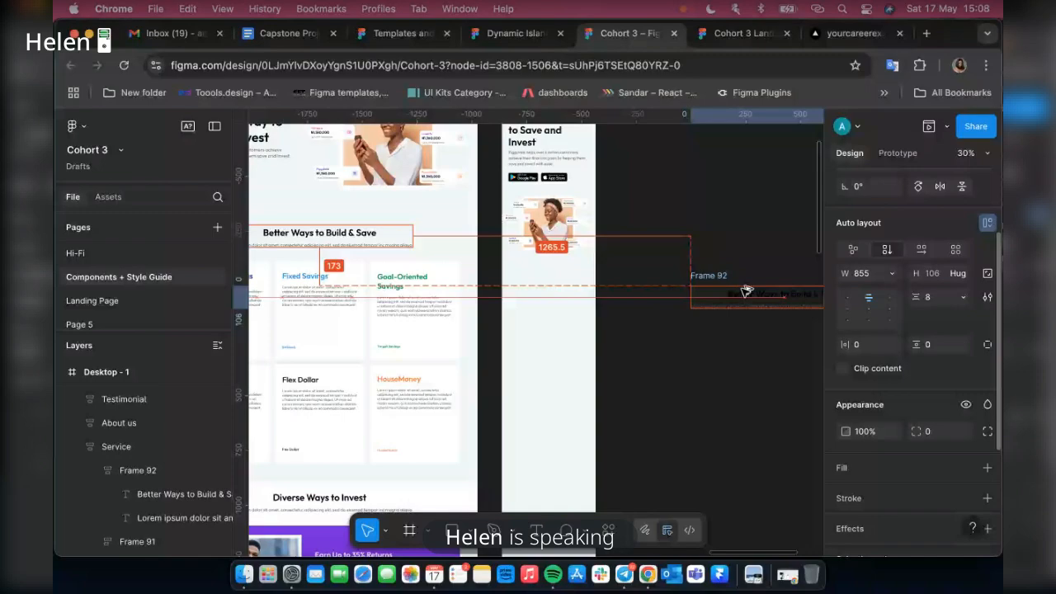
scroll(744, 290, "right", 4)
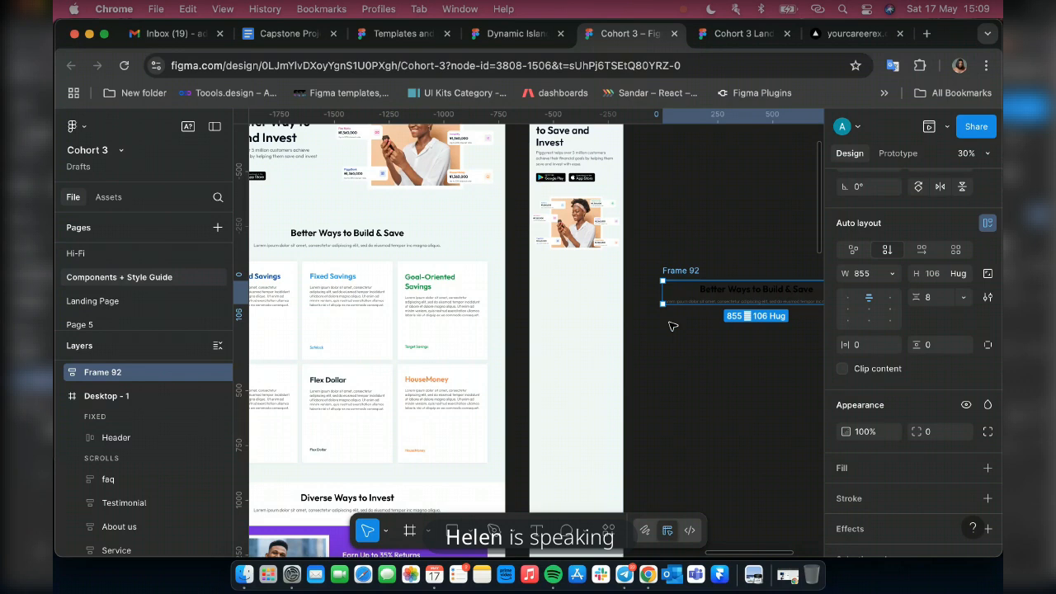
scroll(698, 302, "right", 3)
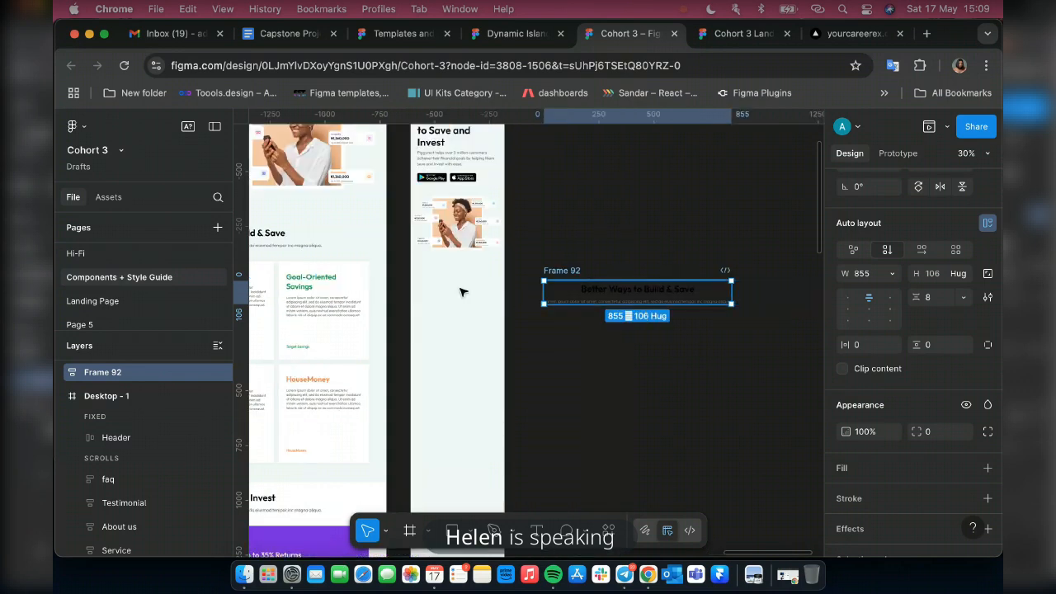
key("super+x")
key("super+v")
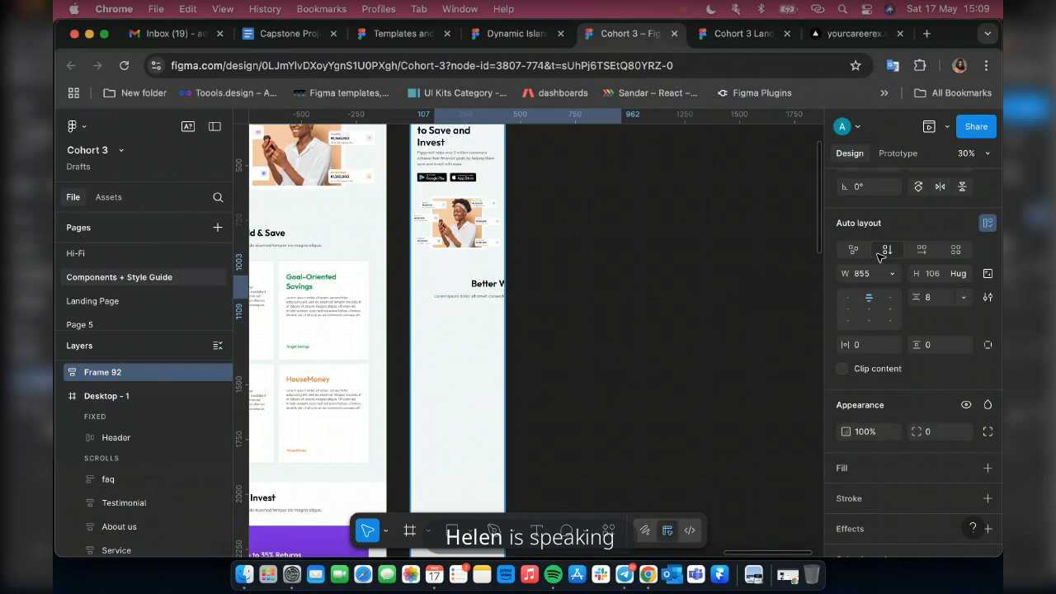
Centre the pasted heading block, Frame 92, horizontally in the iPhone 14 Plus - 1 frame.
scroll(873, 251, "up", 3)
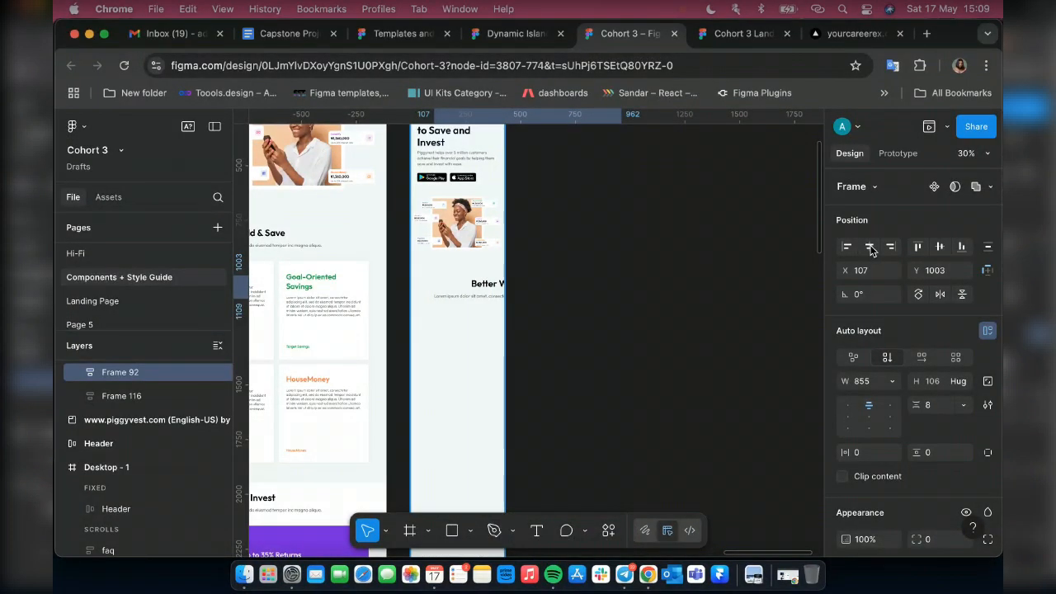
left_click(871, 248)
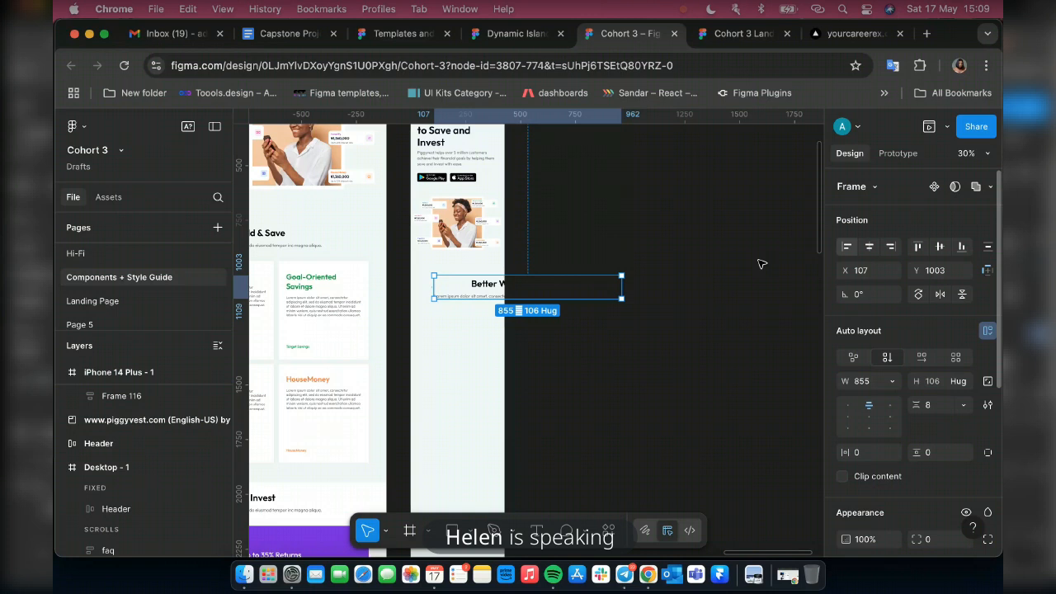
left_click(870, 247)
Set the font size of the mobile "Better Ways to Build & Save" title to 24.
scroll(462, 293, "up", 5)
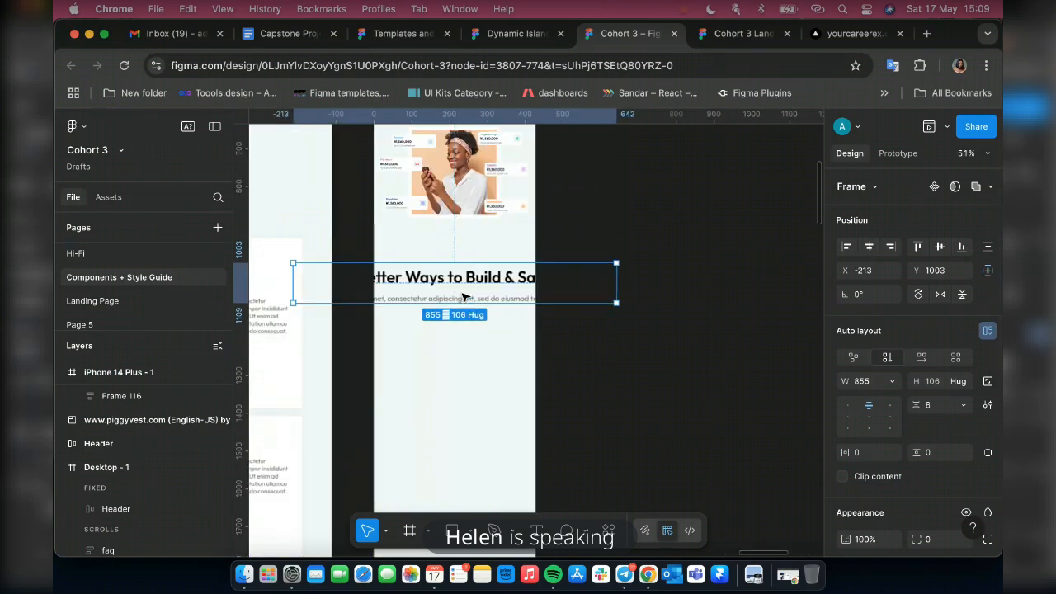
double_click(555, 272)
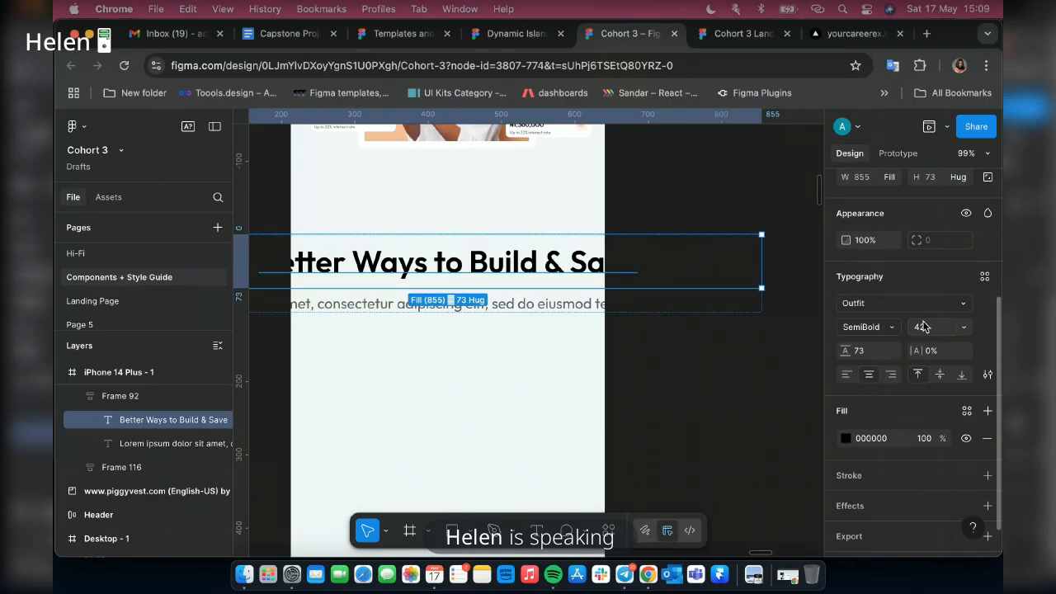
left_click(928, 328)
type("24")
key("Return")
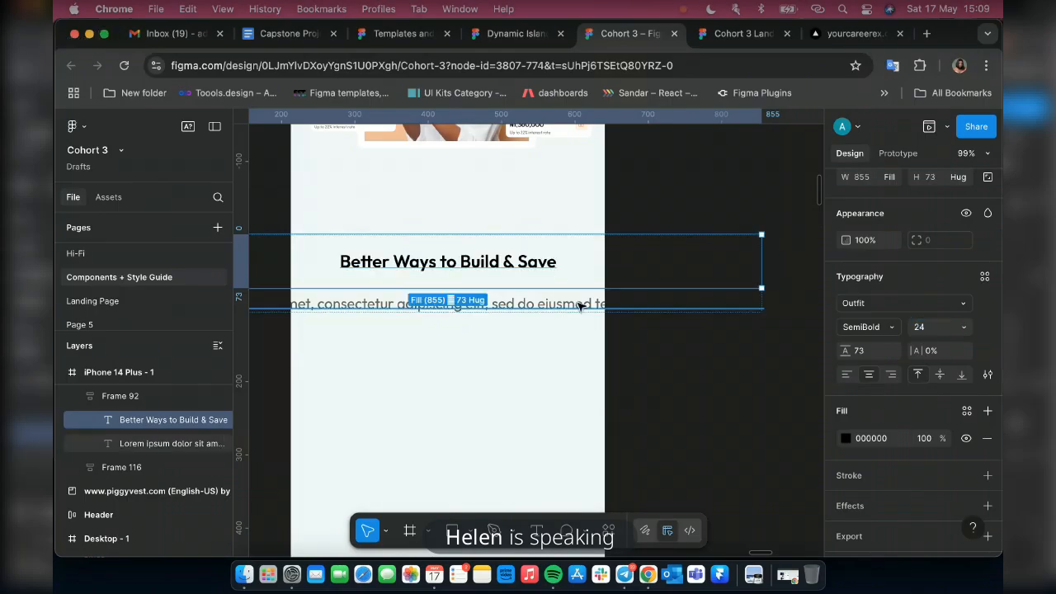
Apply the Body Text R 16px style to the lorem ipsum description and Heading 1 26px to the "Better Ways to Build & Save" title.
key("Tab")
left_click(926, 327)
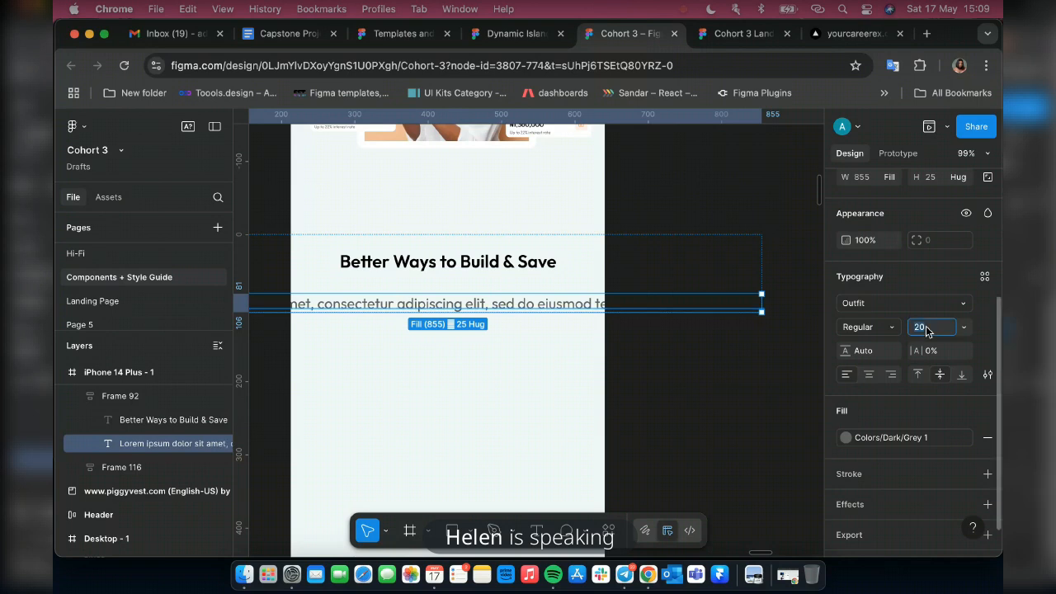
left_click(985, 279)
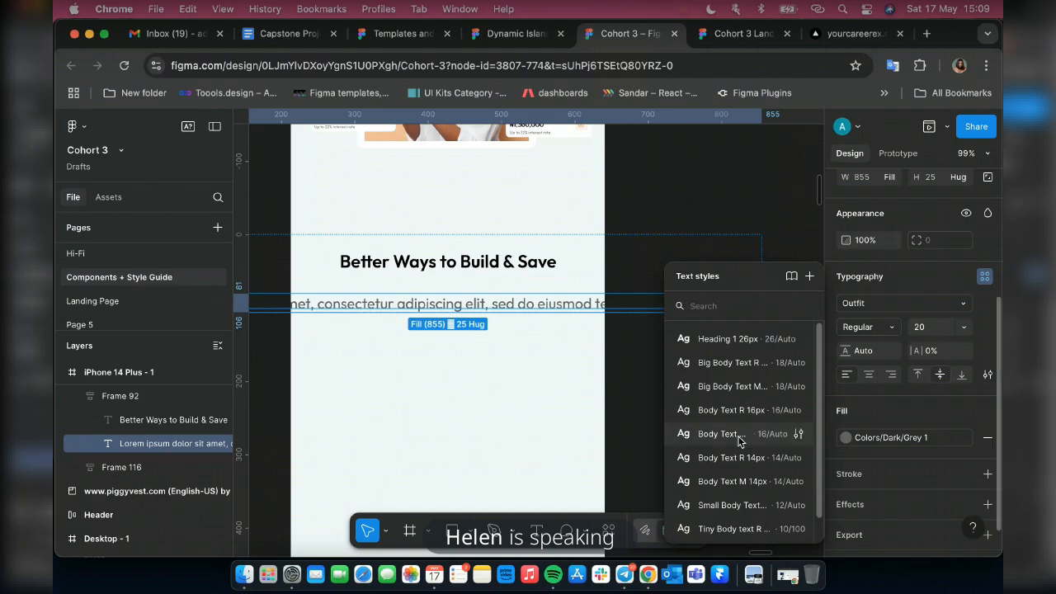
left_click(532, 264)
left_click(540, 264)
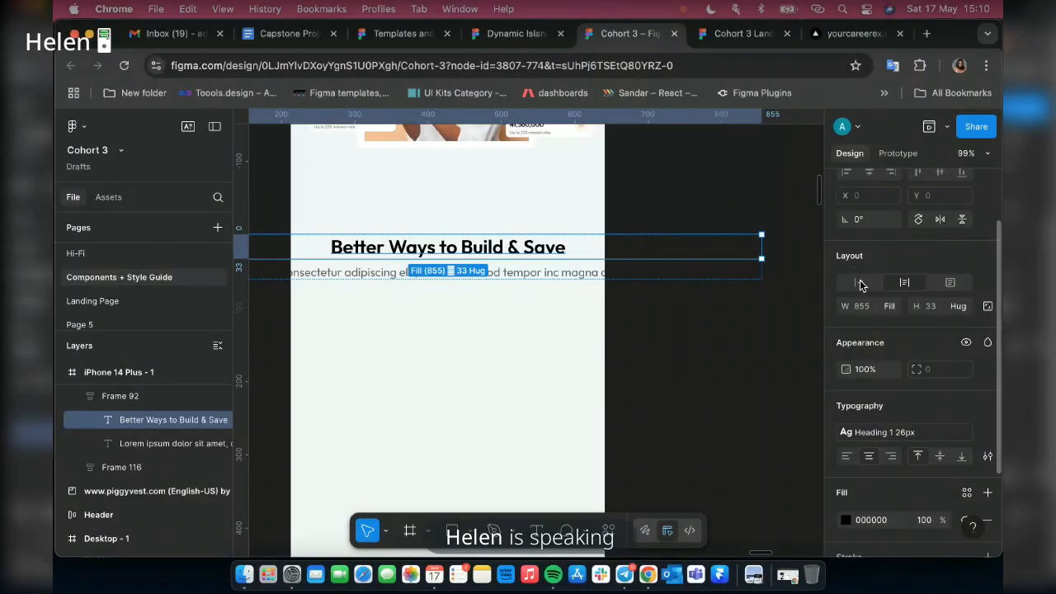
Set the "Better Ways to Build & Save" title to auto width and the lorem ipsum description to fill its container.
left_click(859, 283)
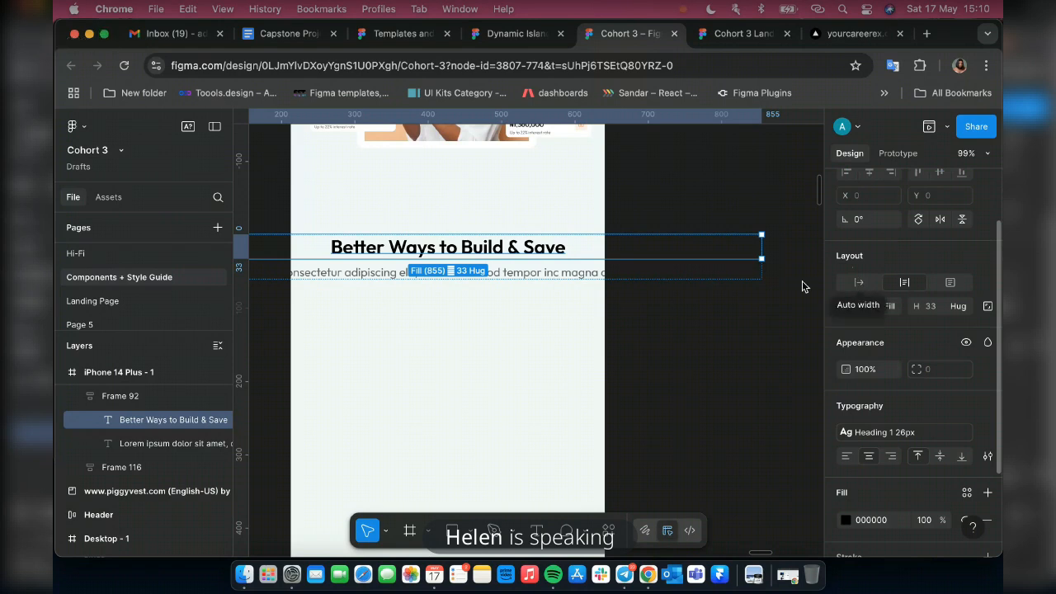
left_click(648, 276)
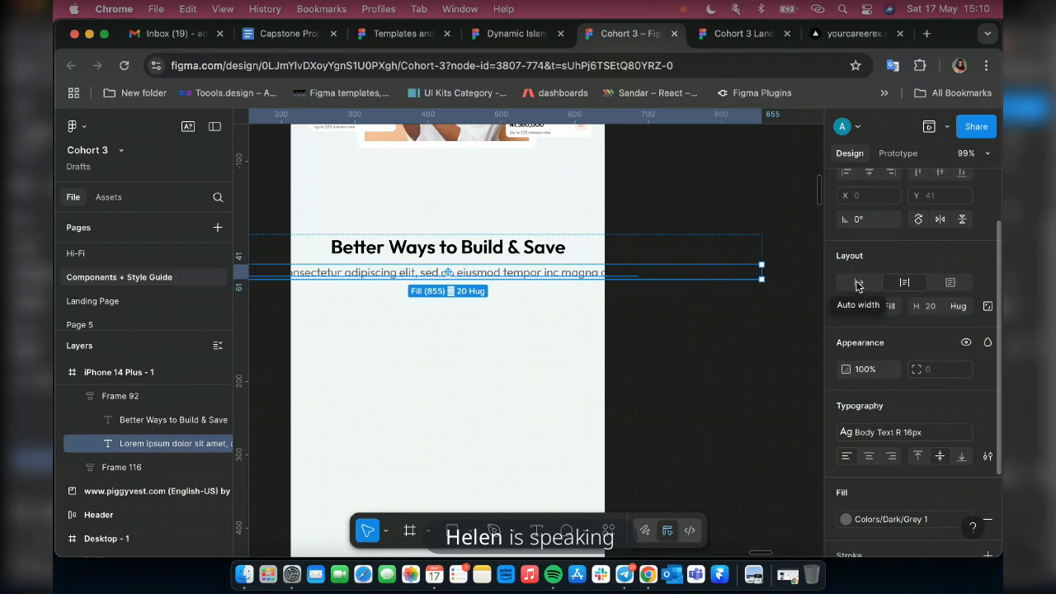
left_click(857, 282)
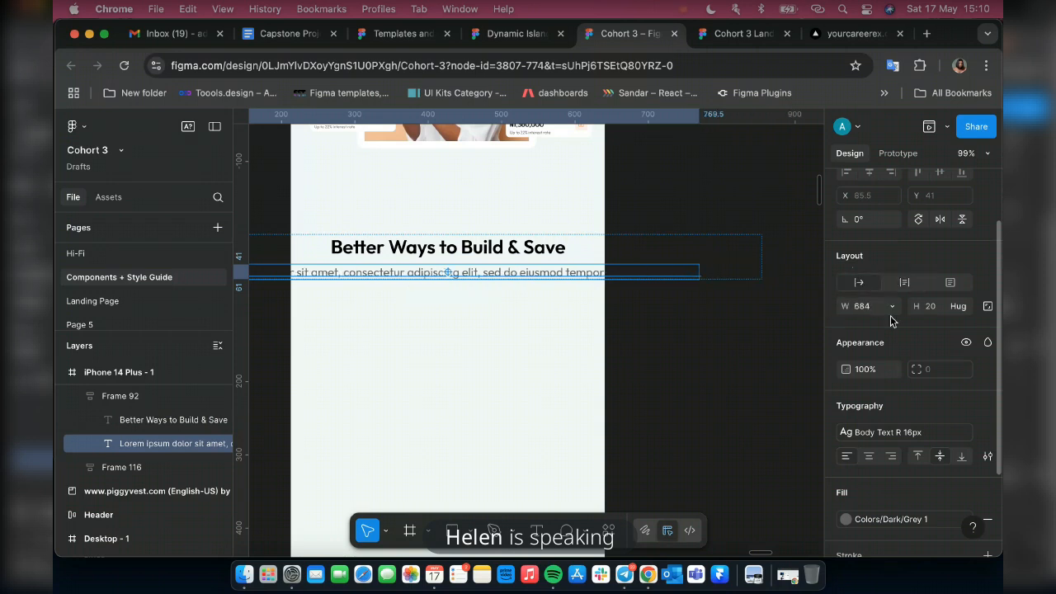
left_click(893, 308)
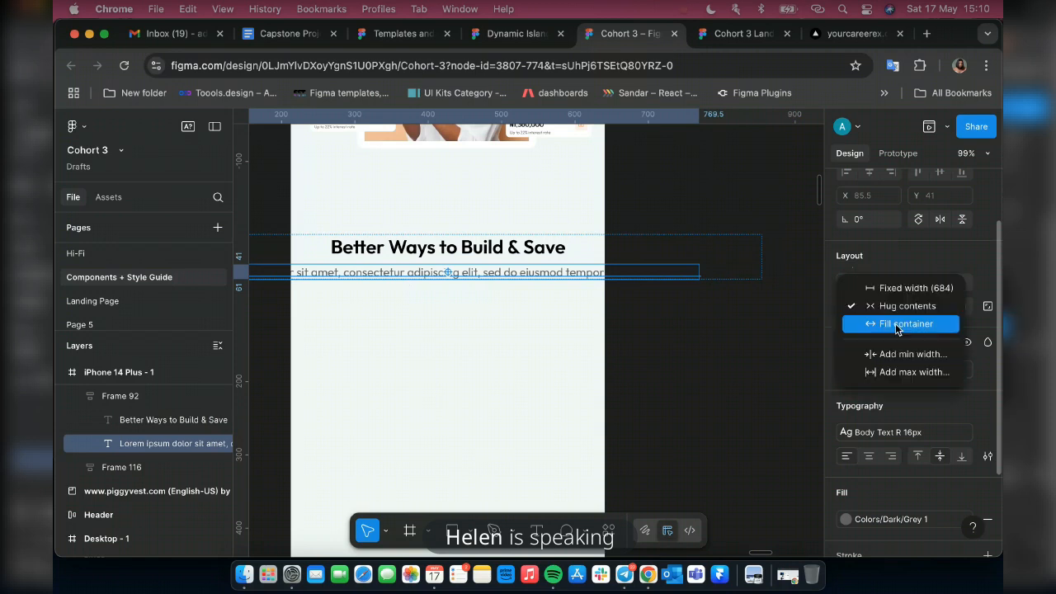
left_click(897, 324)
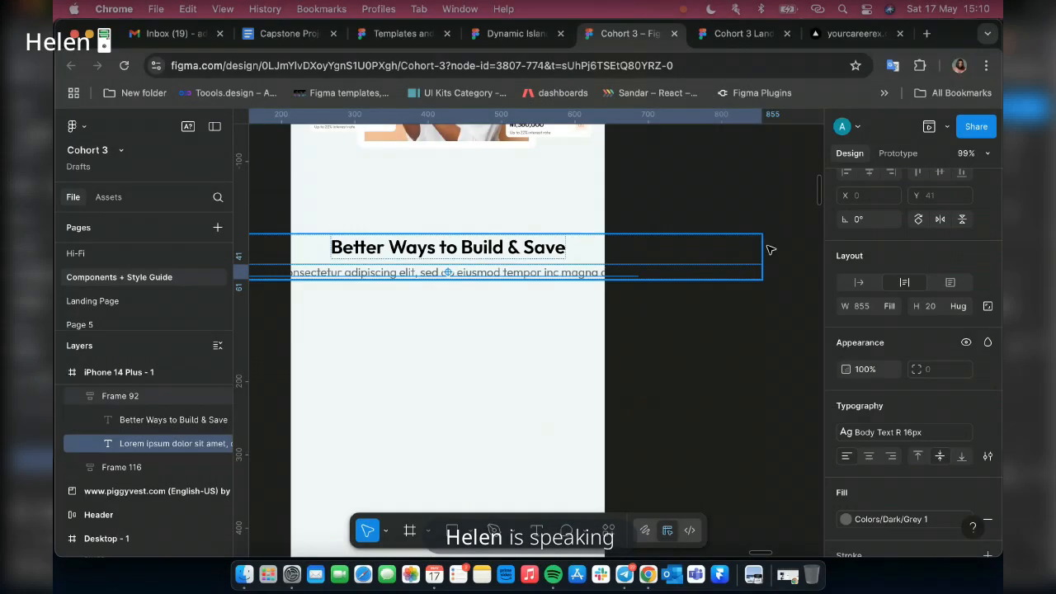
Narrow Frame 92 from both sides to about 396 wide so the heading block fits inside the phone frame.
left_click(765, 247)
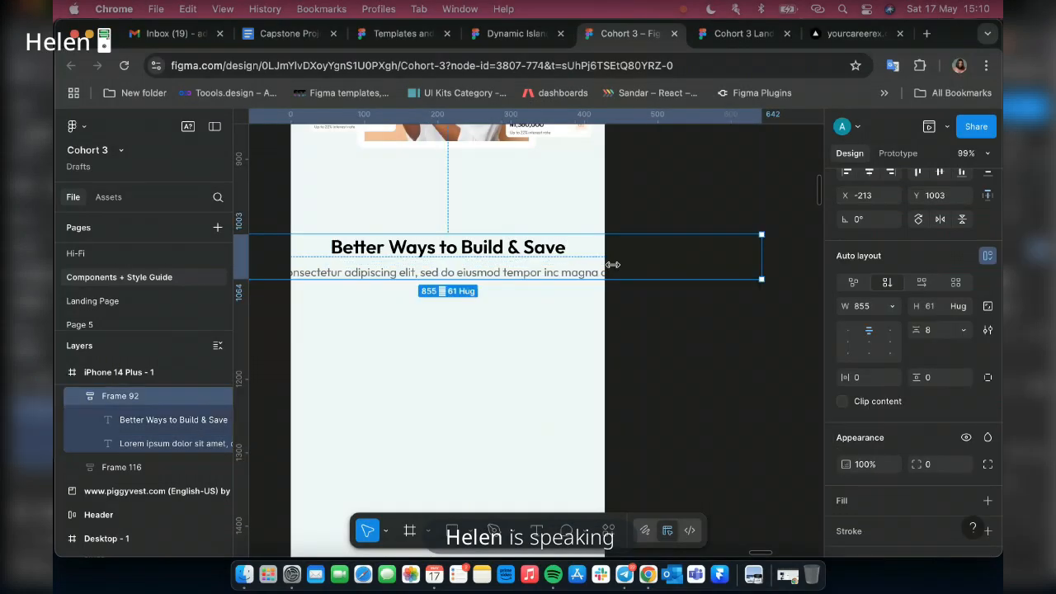
left_click_drag(612, 264, 589, 265)
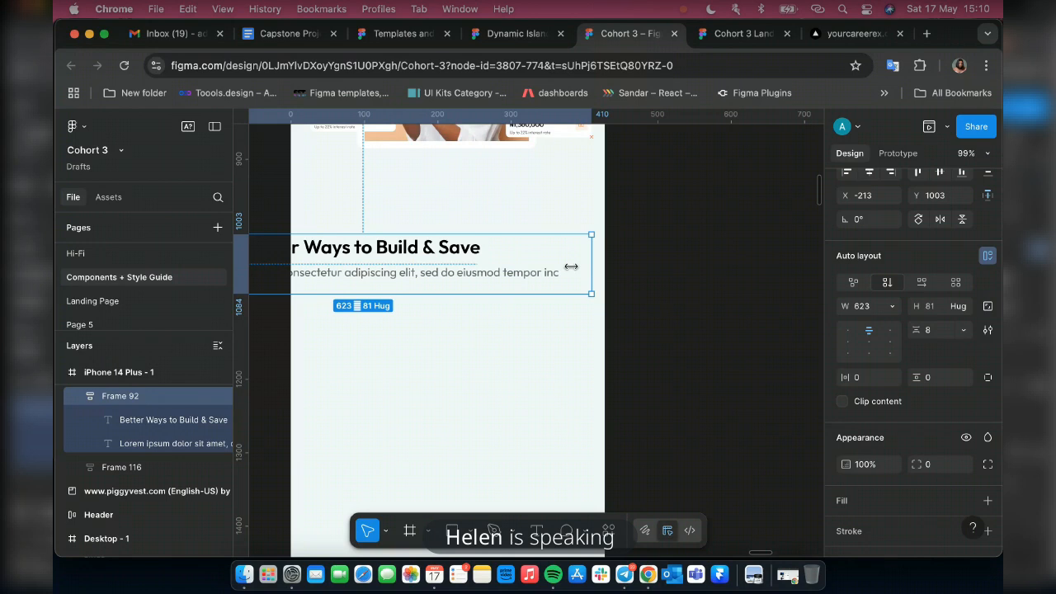
scroll(437, 297, "left", 3)
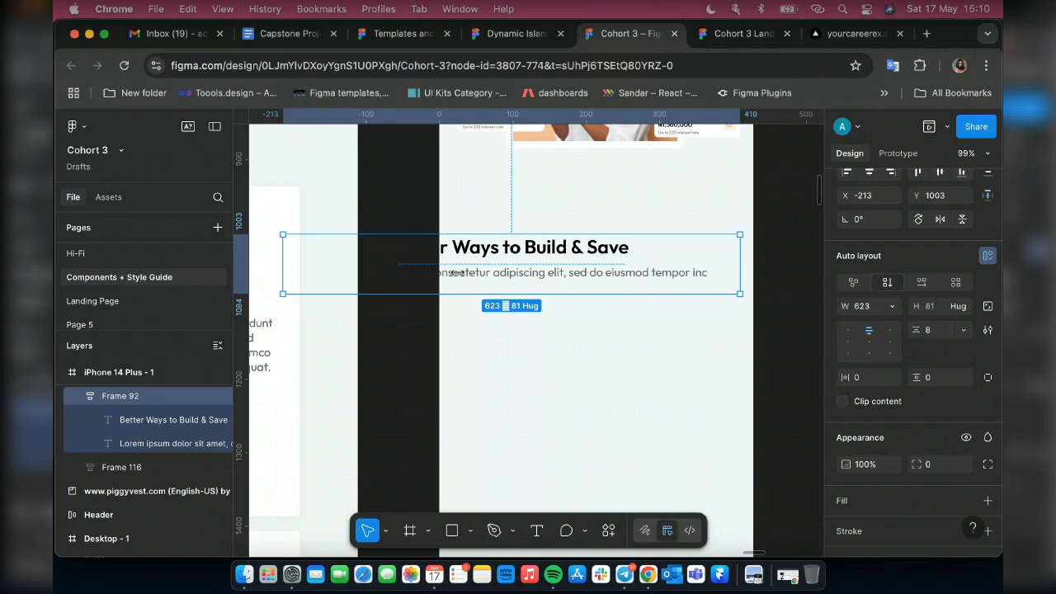
left_click_drag(457, 273, 449, 272)
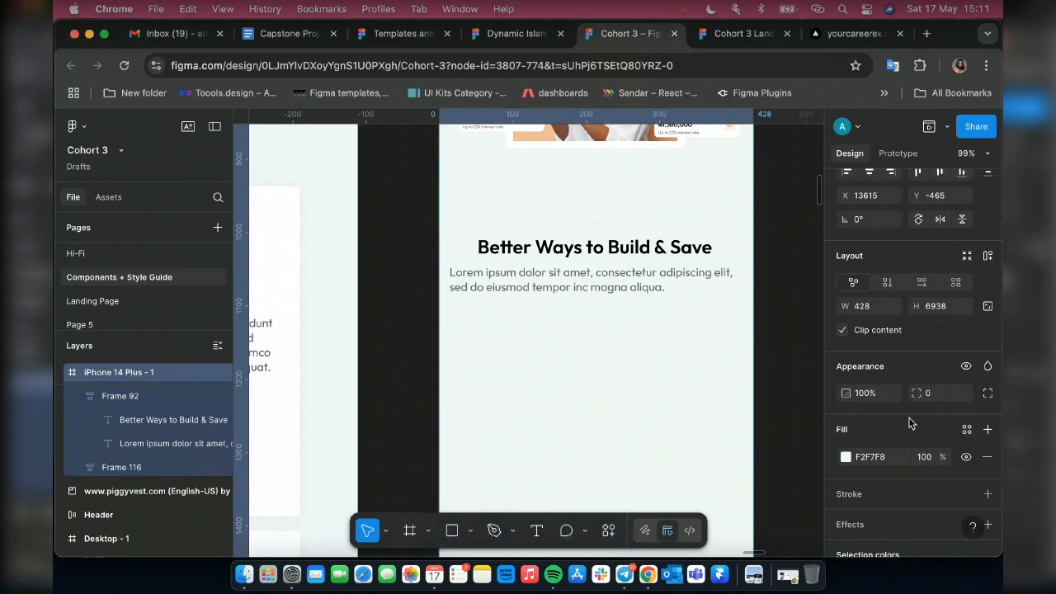
Show the 6-column layout guide on the iPhone 14 Plus - 1 frame and centre-align the lorem ipsum description text.
scroll(911, 423, "down", 10)
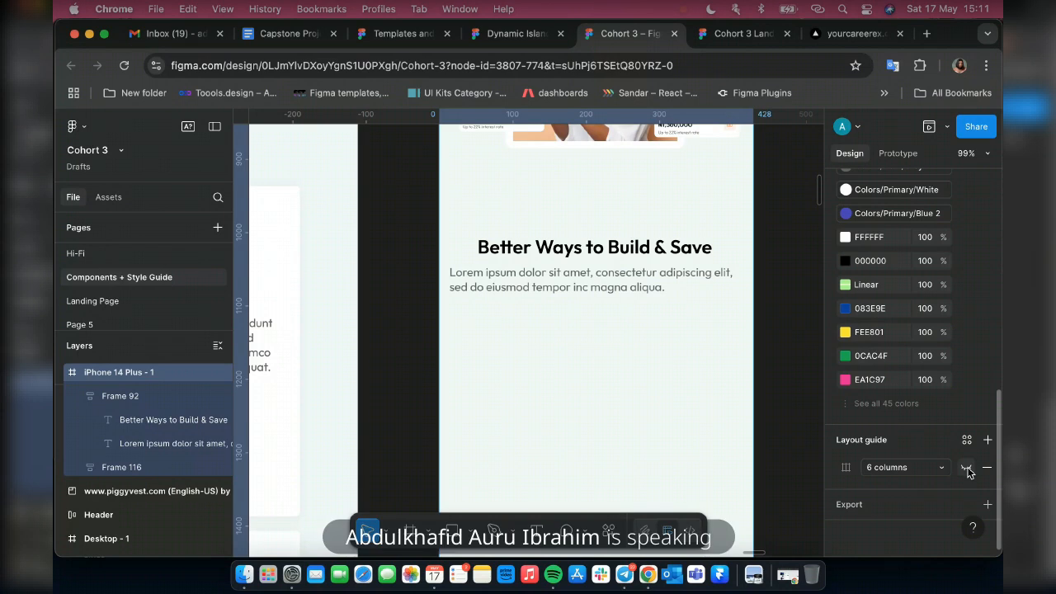
left_click(966, 468)
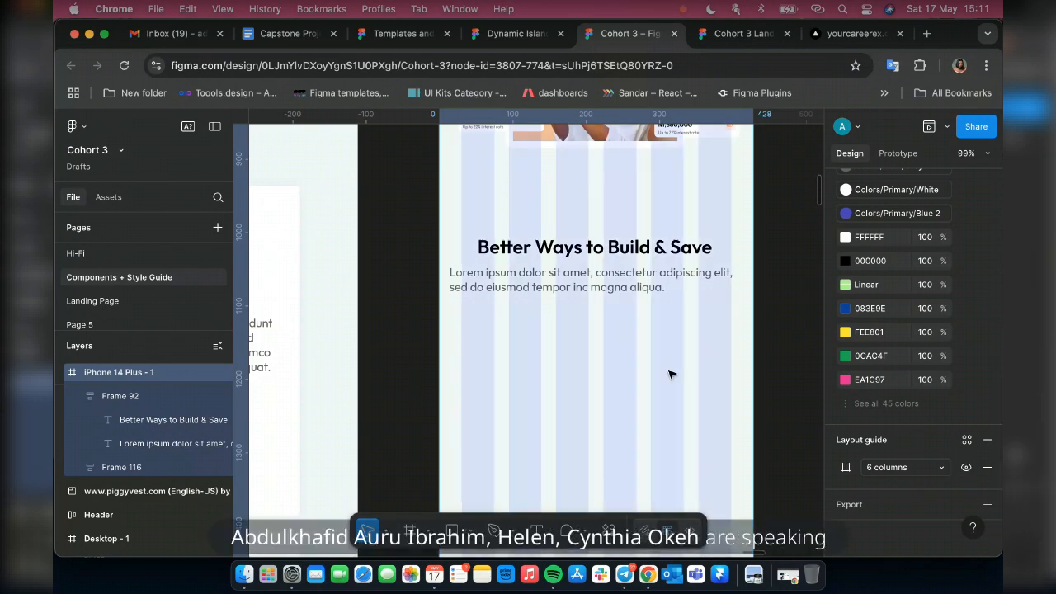
left_click(544, 281)
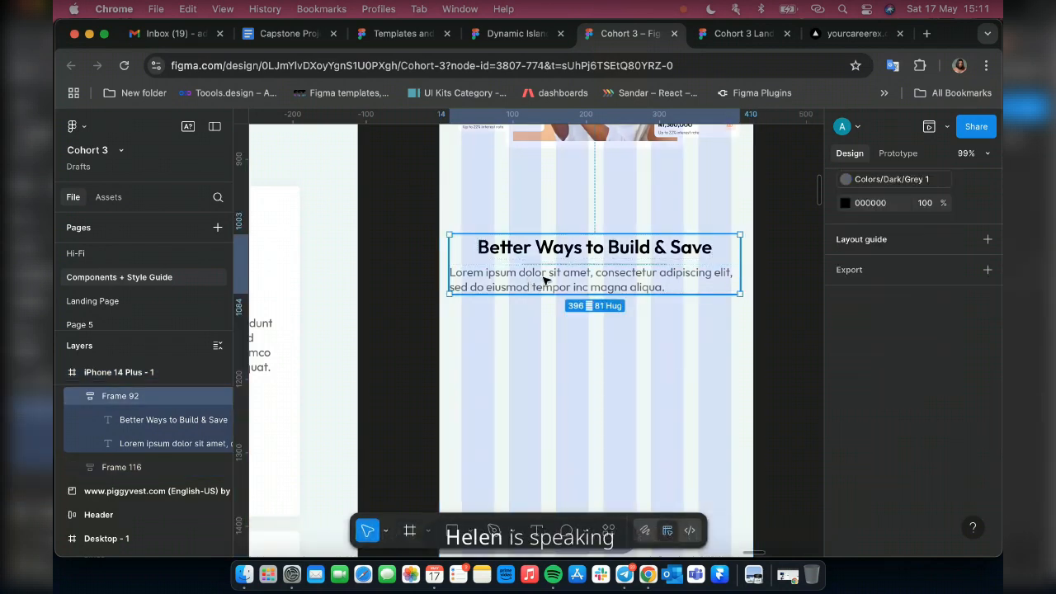
left_click(561, 282)
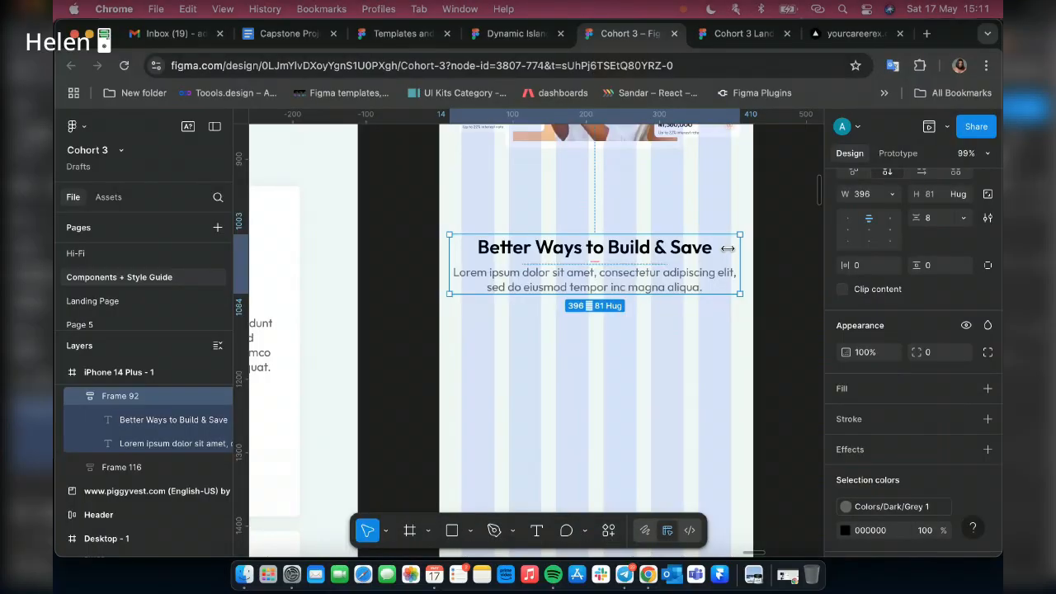
Narrow Frame 92 on both sides to about 368 wide, fitting it to the outer layout columns.
left_click_drag(728, 247, 726, 248)
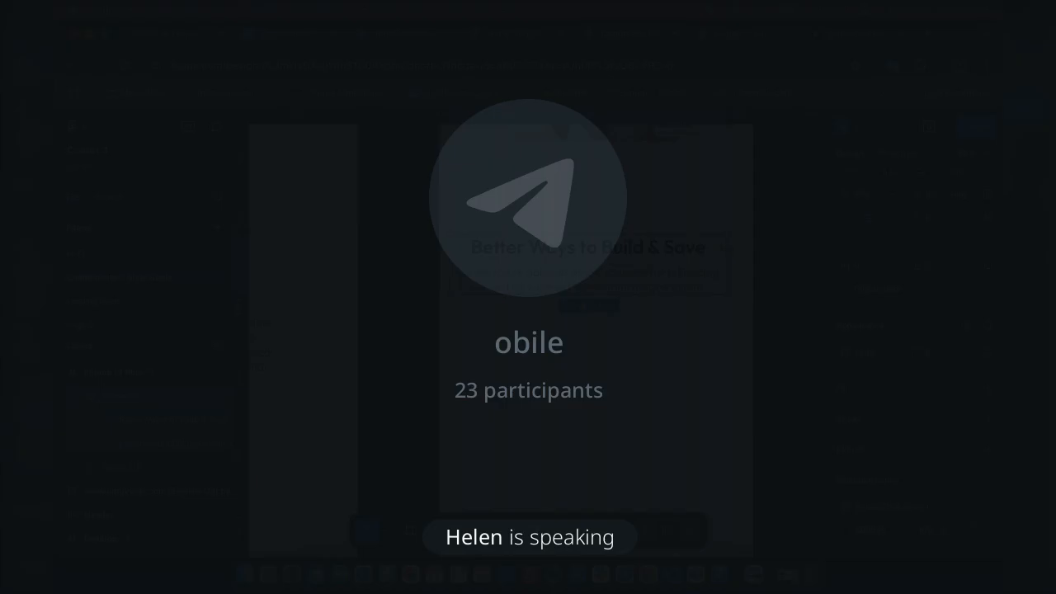
left_click_drag(726, 248, 731, 248)
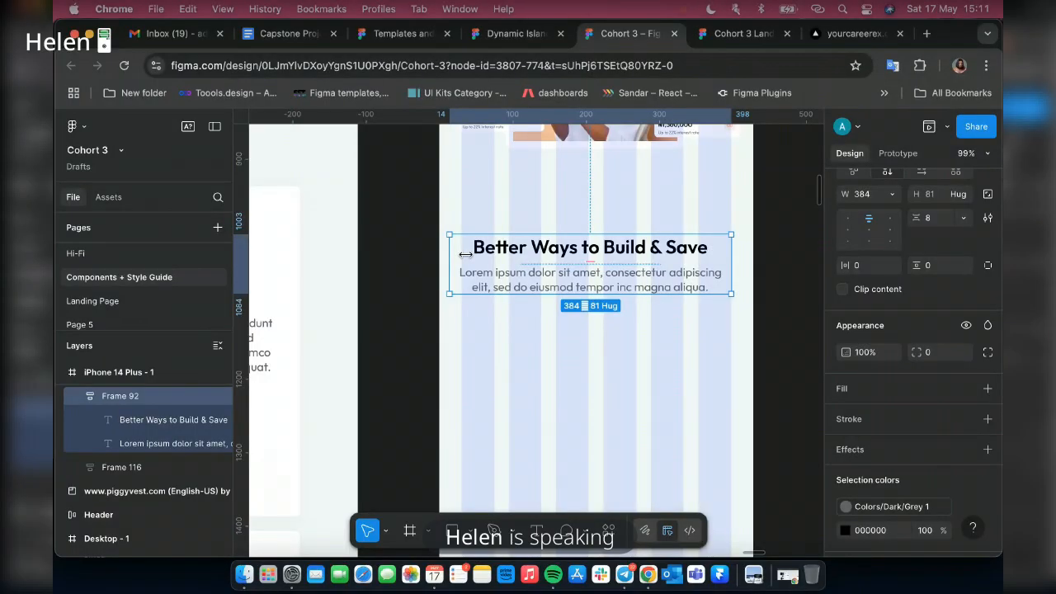
left_click_drag(465, 254, 460, 254)
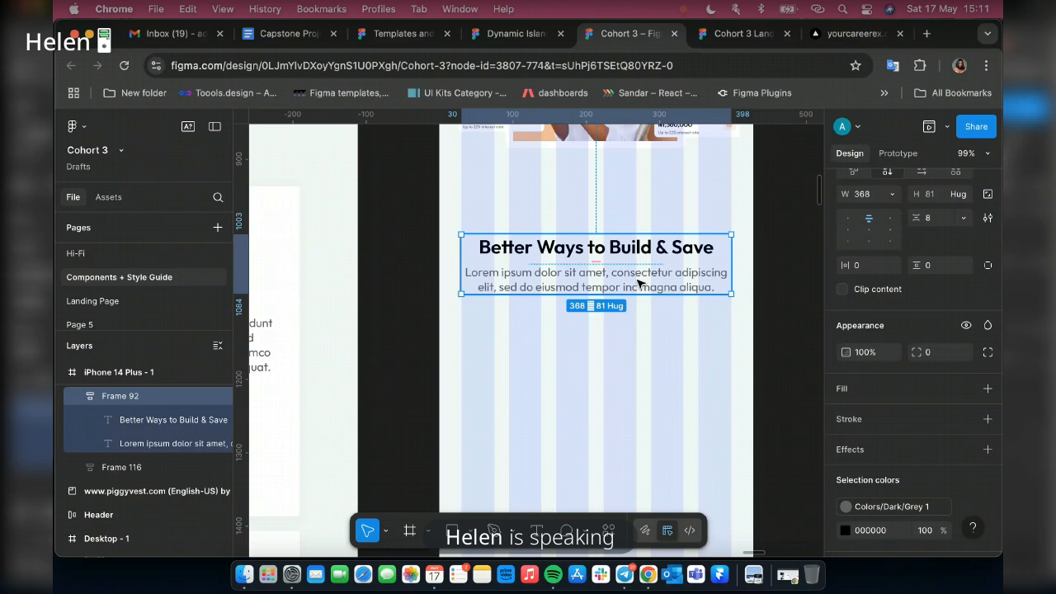
Find the Automated Savings component, Card 6, in the file's Components + Style Guide assets and open its Property 1 variant choices.
scroll(638, 284, "down", 5)
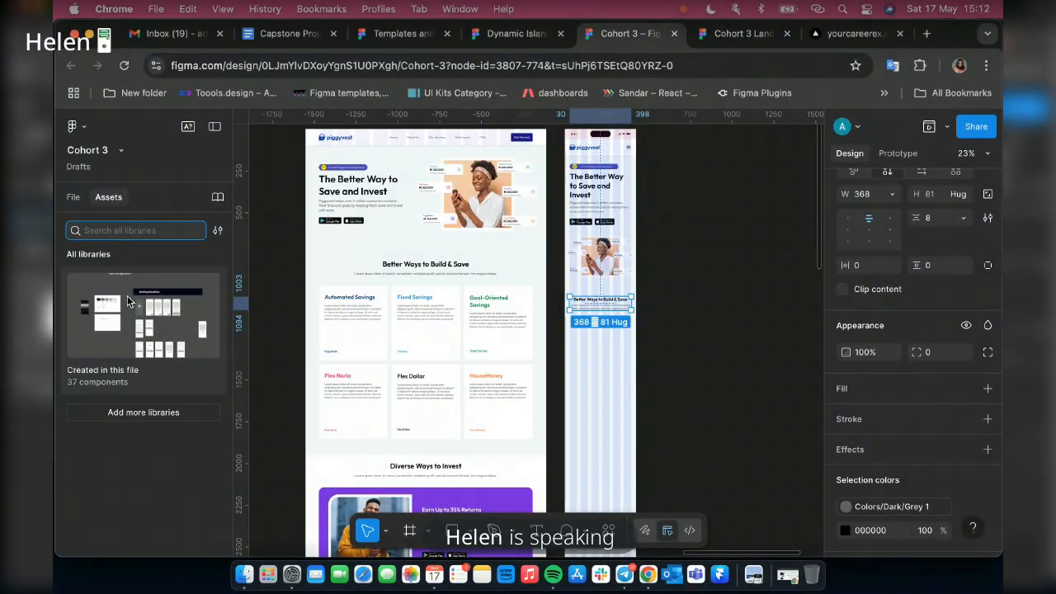
left_click(132, 306)
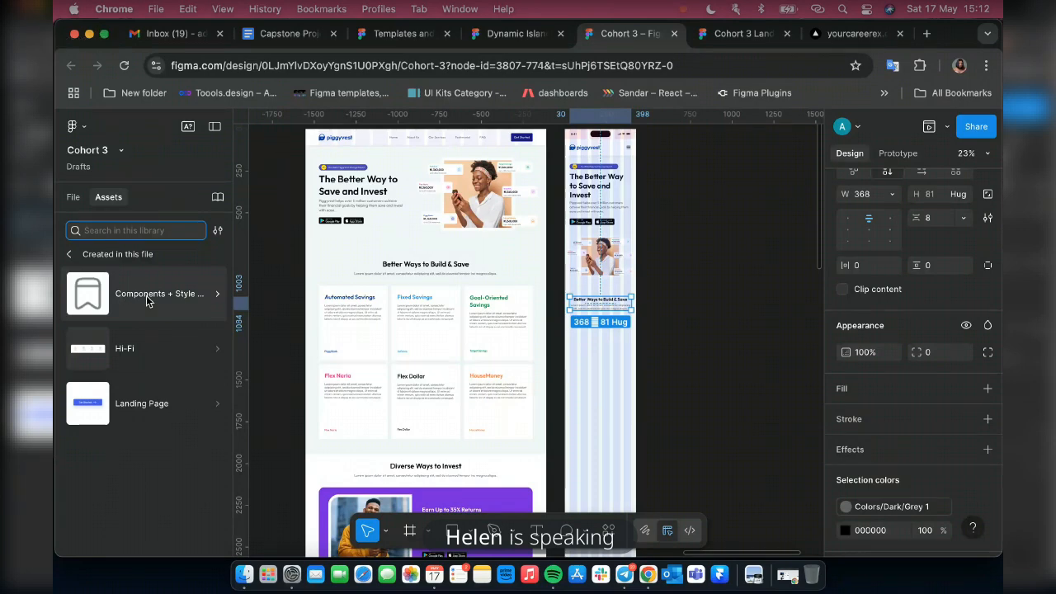
left_click(146, 295)
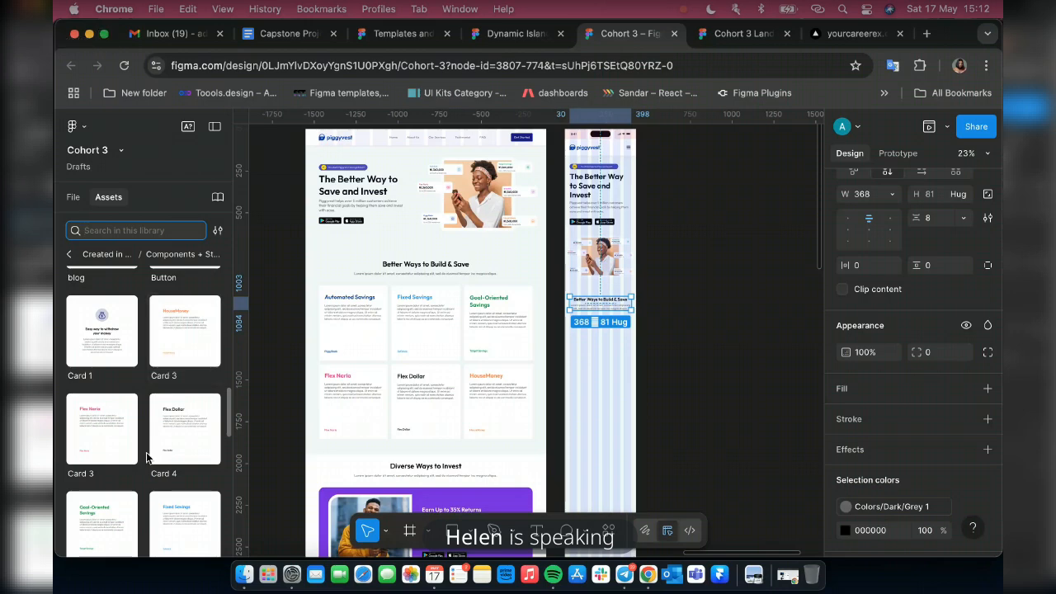
scroll(93, 498, "down", 3)
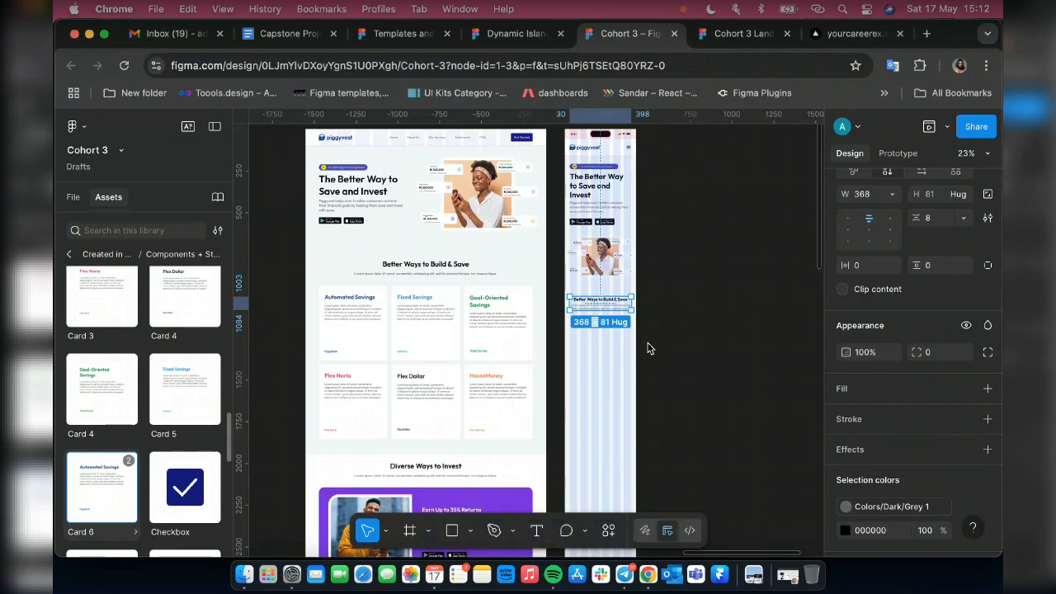
left_click(639, 389)
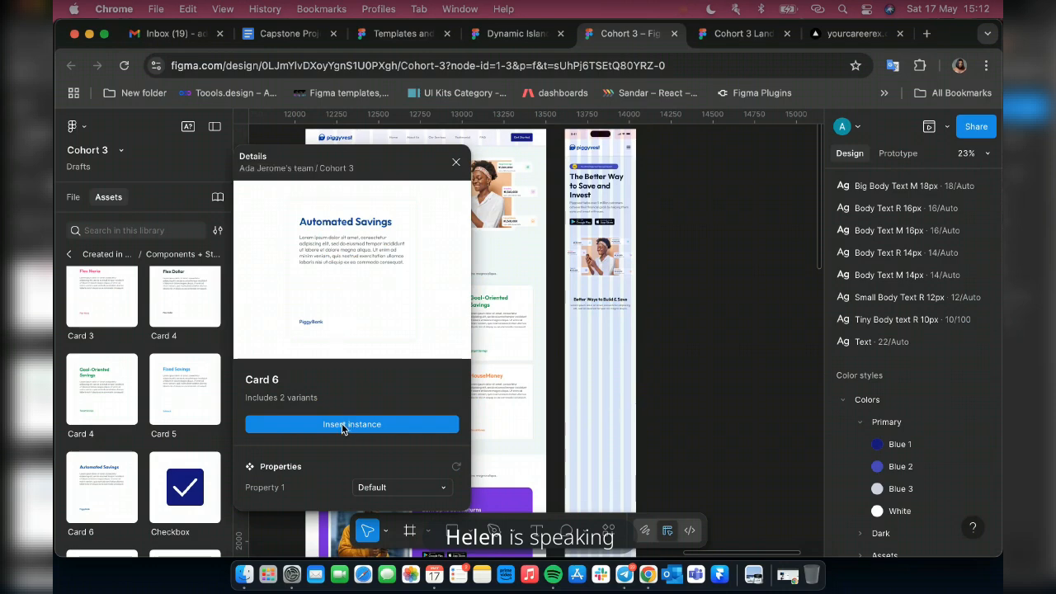
left_click(424, 488)
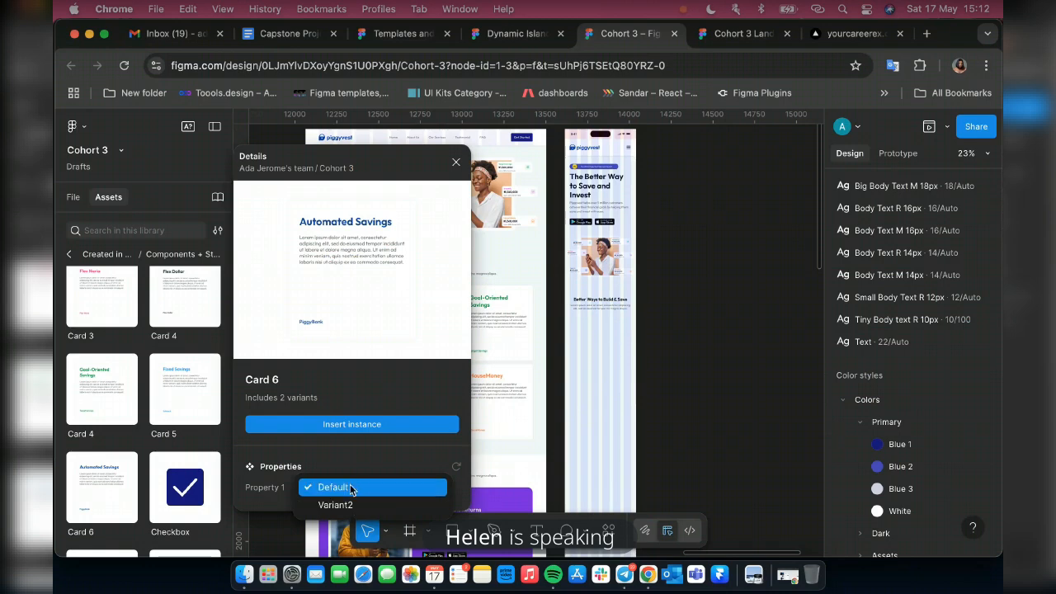
Insert a Card 6 "Automated Savings" instance in its Variant2 style and place it on the empty canvas beside the mobile frame.
left_click(351, 488)
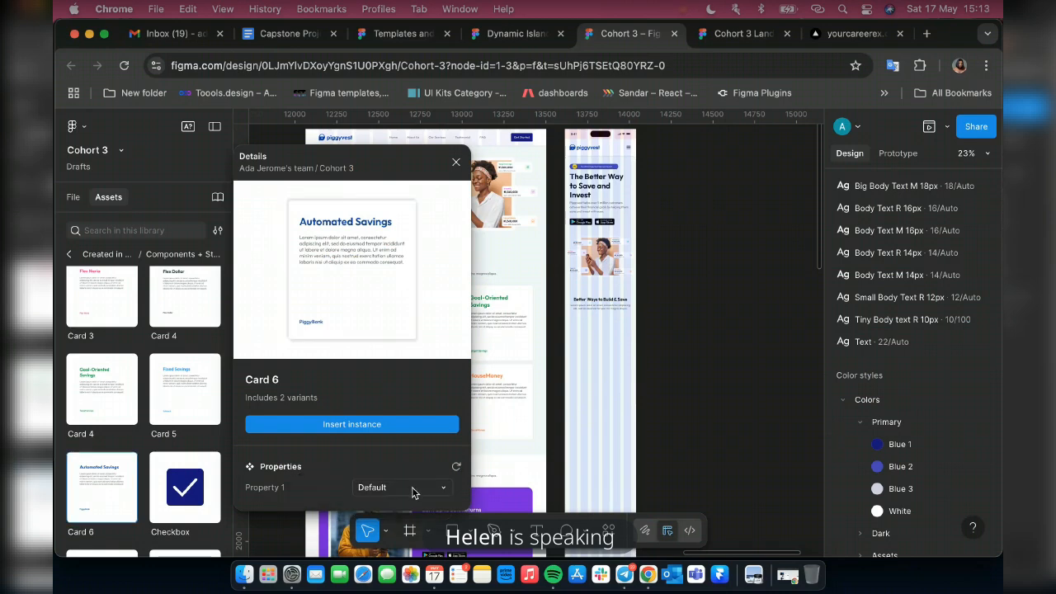
left_click(412, 488)
left_click(352, 506)
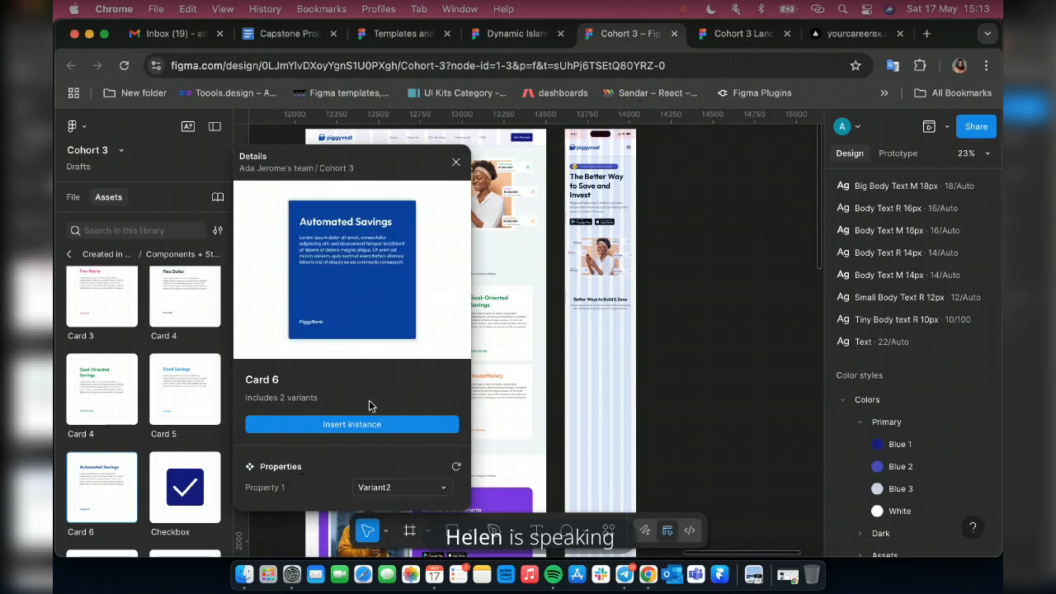
left_click(351, 424)
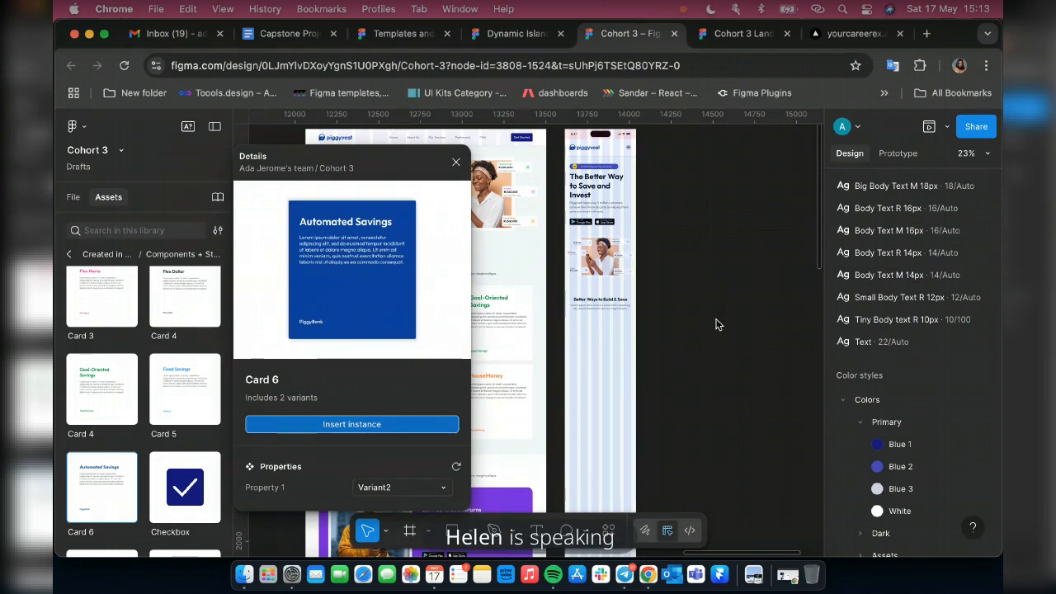
key("Escape")
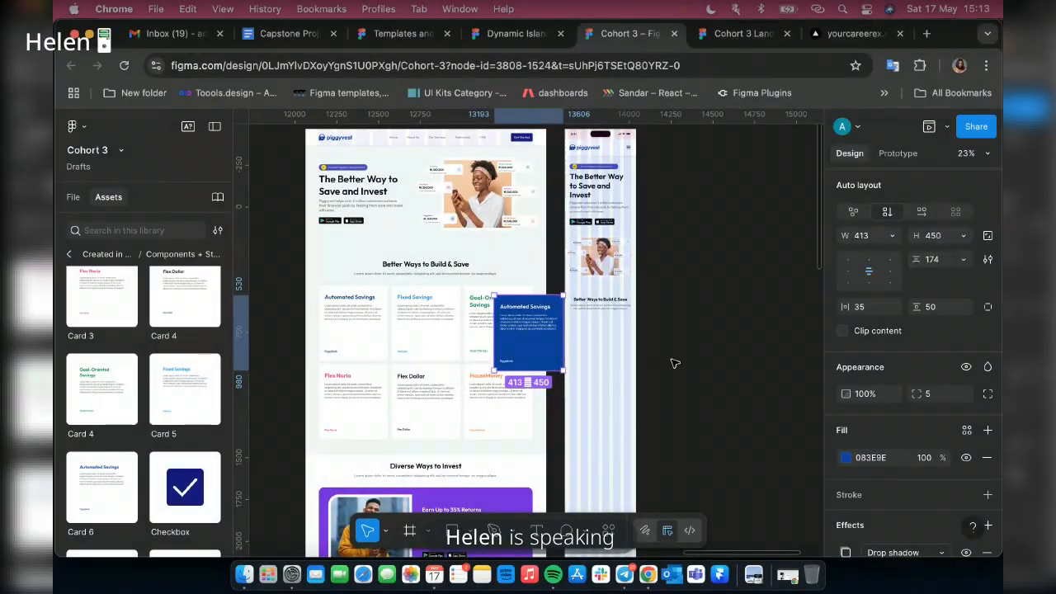
left_click_drag(521, 356, 673, 364)
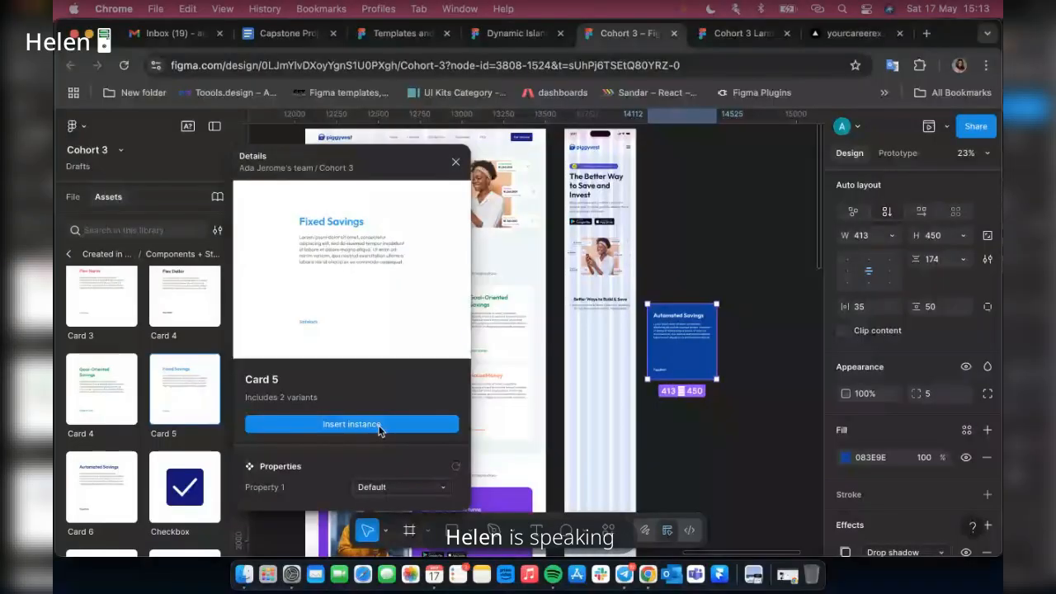
Insert the Fixed Savings and Flex Dollar card instances, placing them below the Automated Savings and Flex Naria cards beside the mobile frame.
left_click(381, 423)
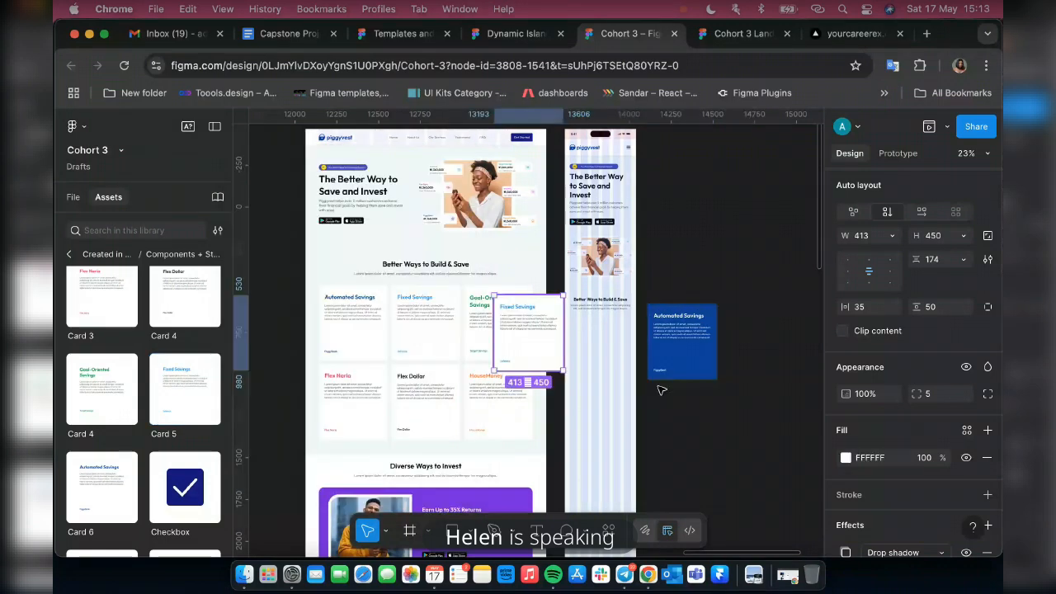
left_click_drag(513, 333, 671, 425)
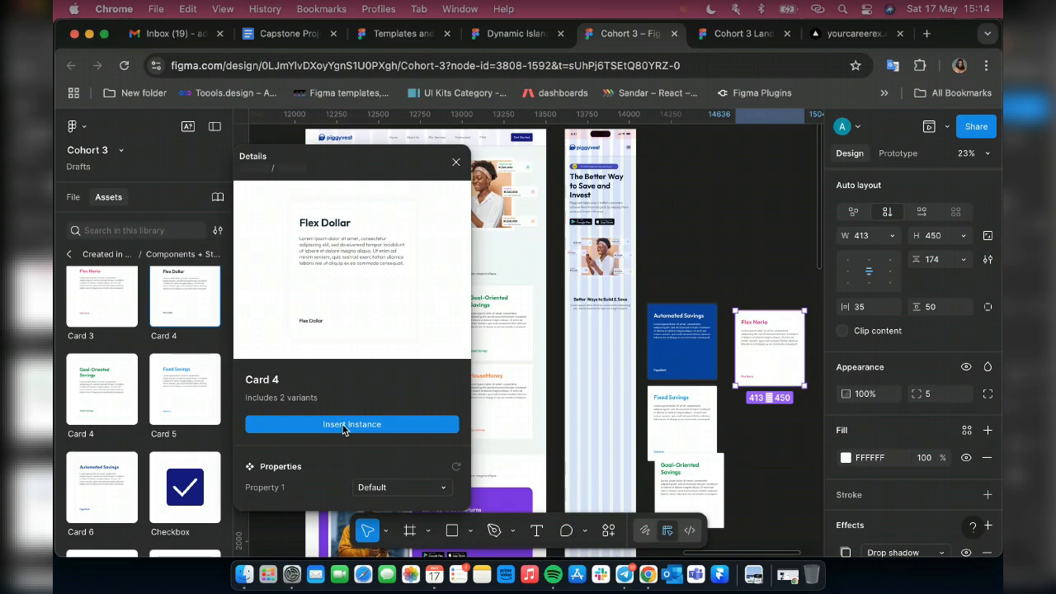
left_click(343, 425)
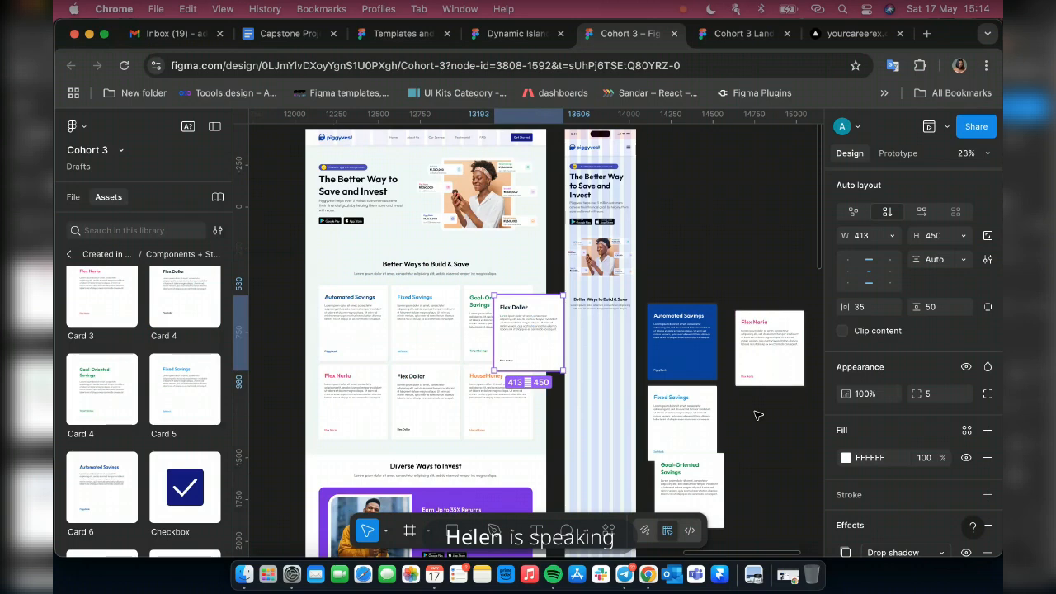
left_click_drag(754, 410, 754, 422)
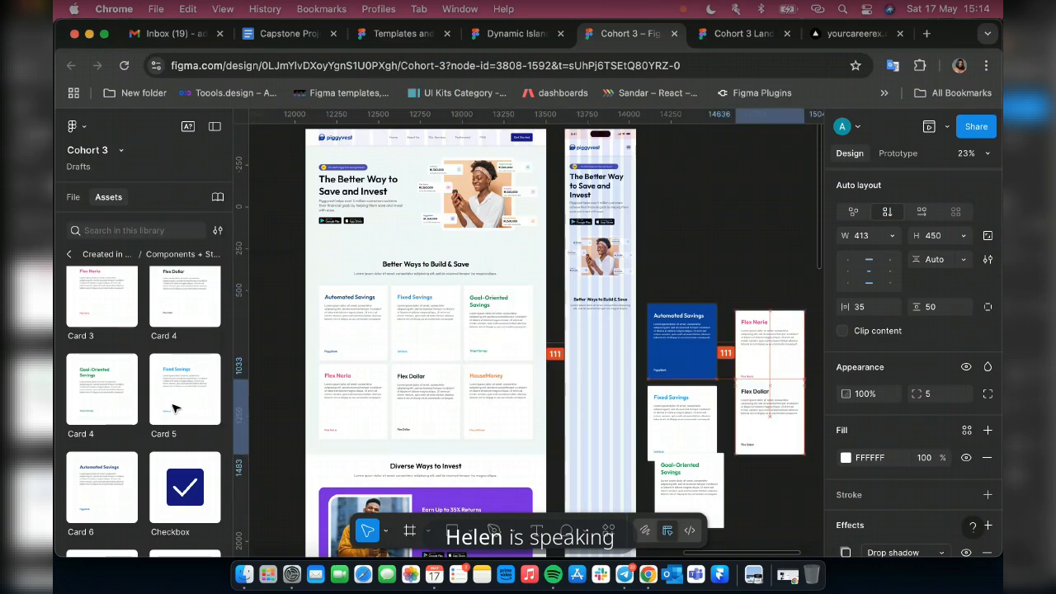
scroll(119, 386, "up", 2)
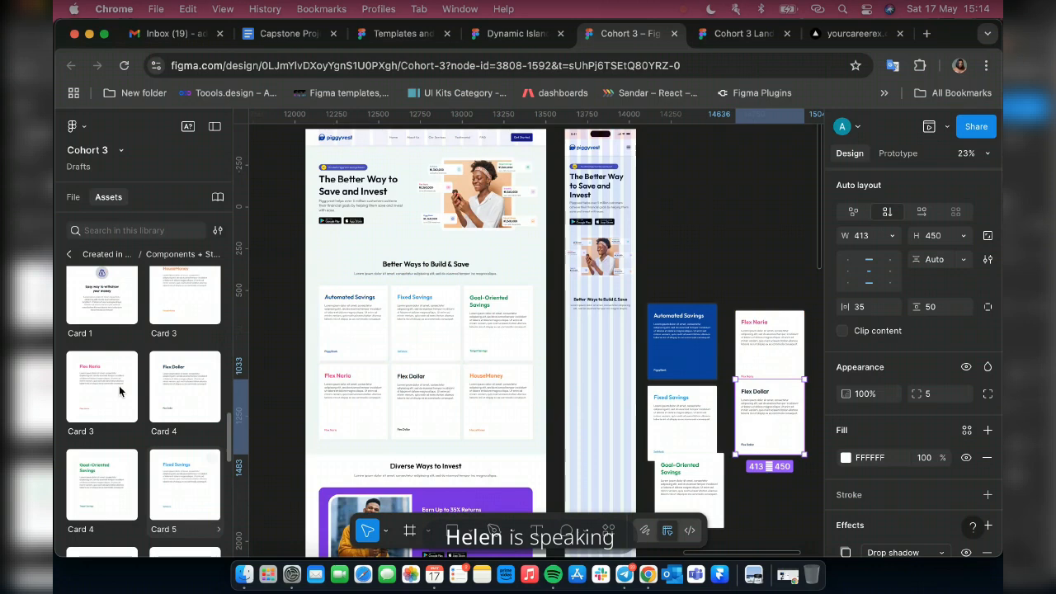
scroll(119, 385, "up", 2)
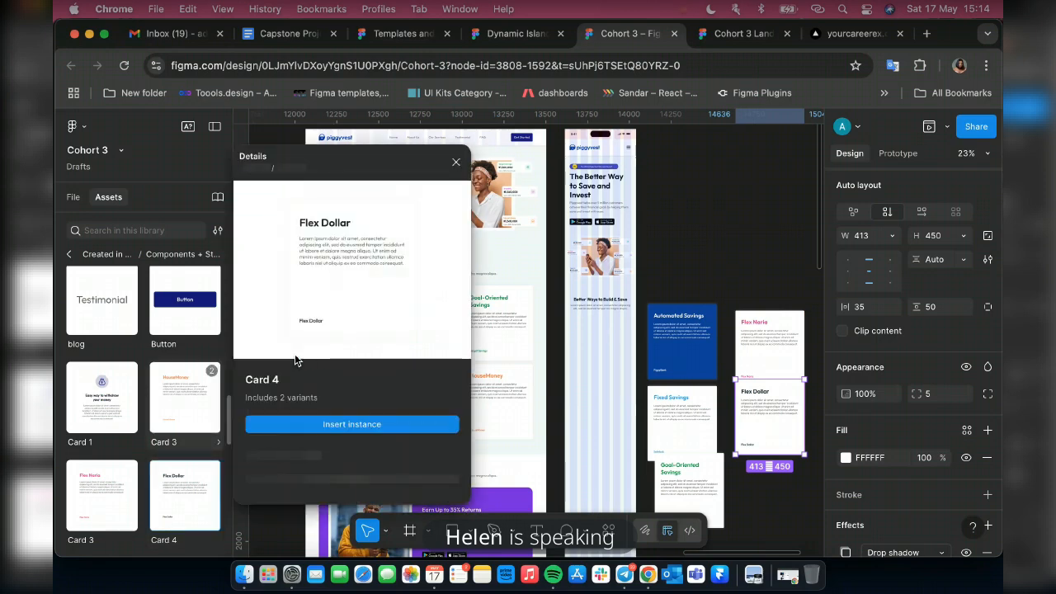
left_click(347, 424)
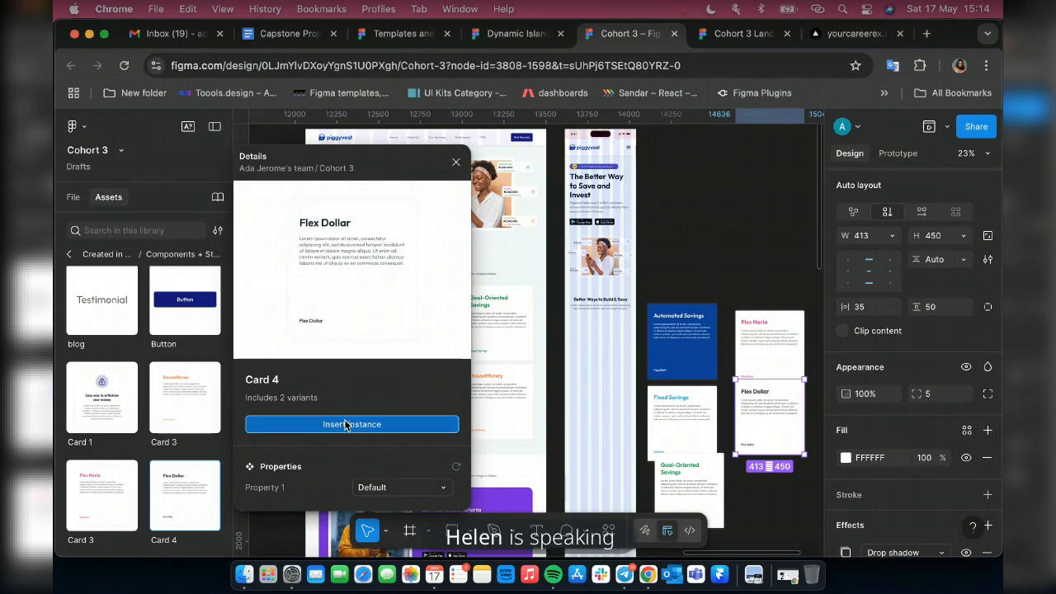
left_click(346, 424)
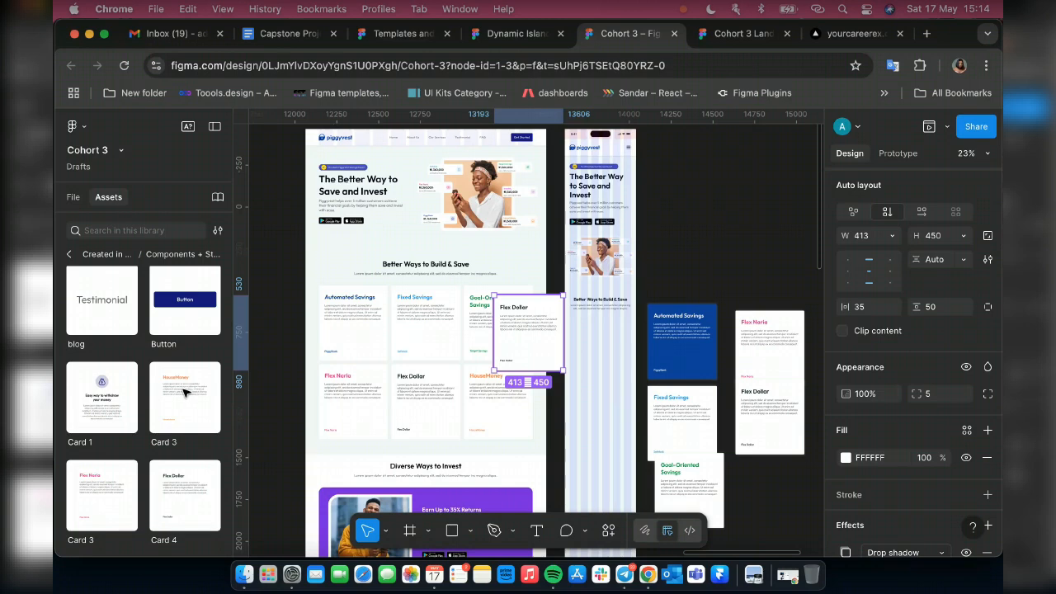
key("Delete")
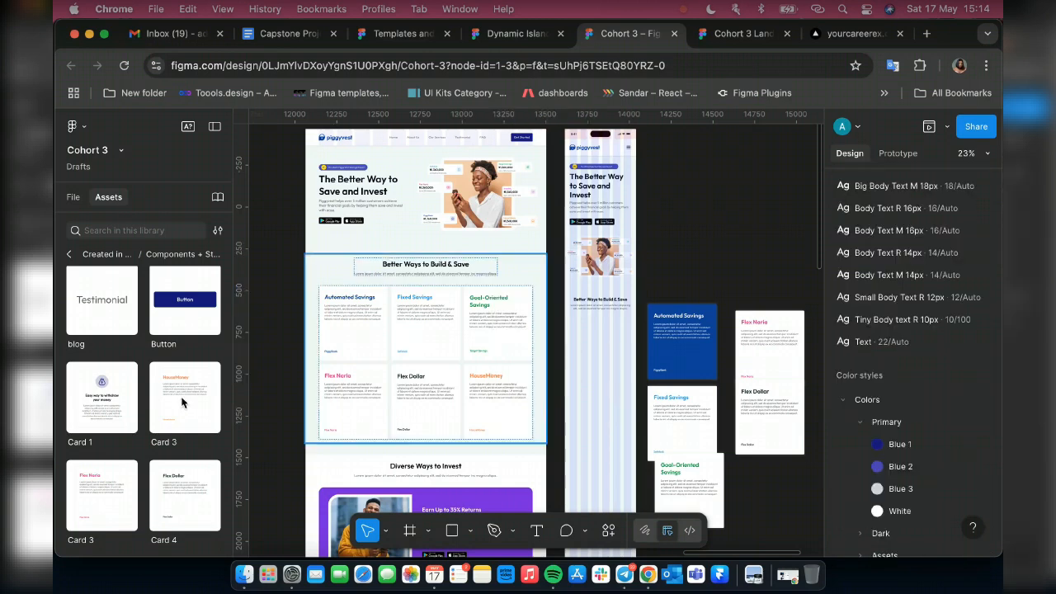
Insert a HouseMoney card instance in its Default variant and place it below the Flex Dollar card beside the mobile frame.
left_click(182, 402)
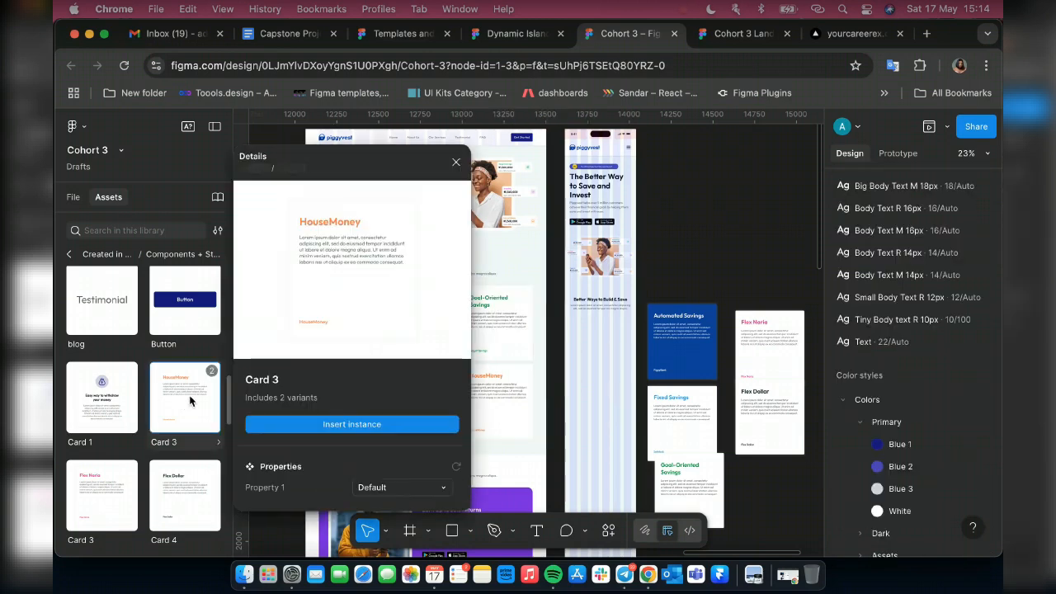
left_click(372, 424)
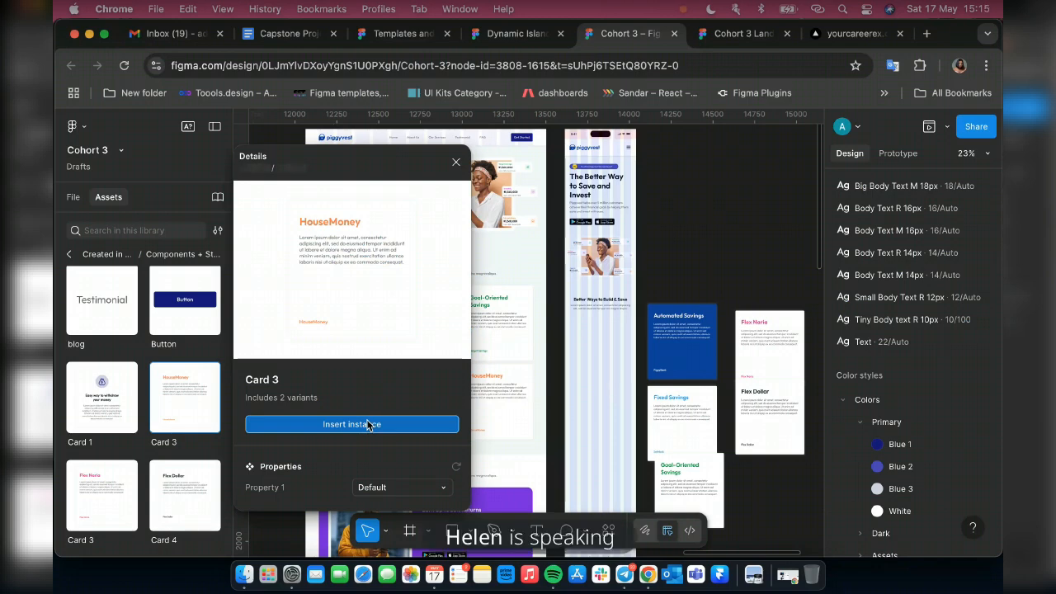
left_click(369, 424)
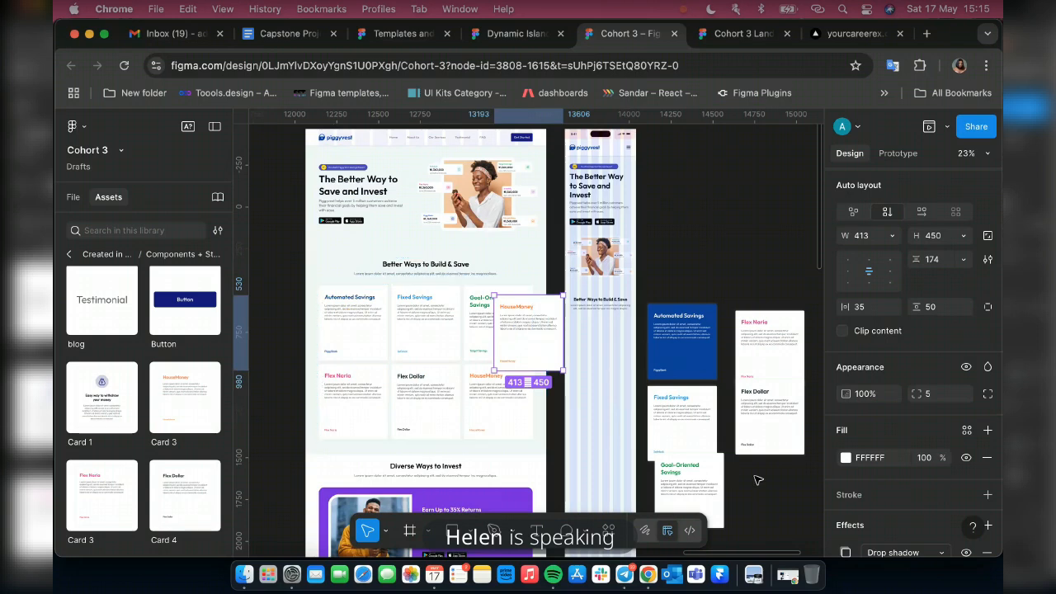
left_click_drag(754, 476, 735, 470)
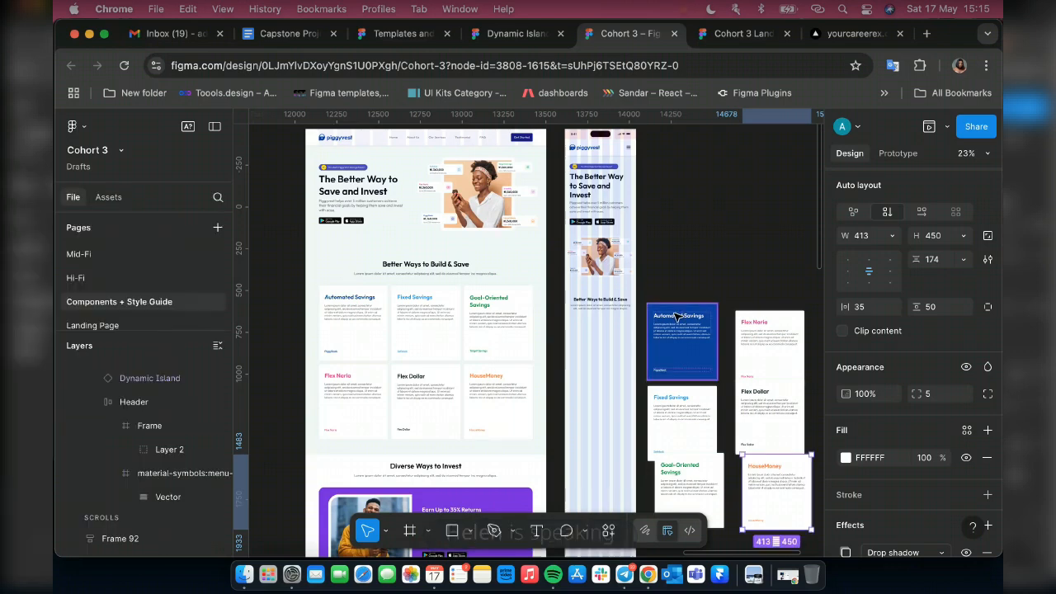
Move the Automated Savings card into the mobile frame, under the "Better Ways to Build & Save" heading, at about X 15, Y 1150.
scroll(675, 319, "down", 1)
scroll(675, 321, "down", 3)
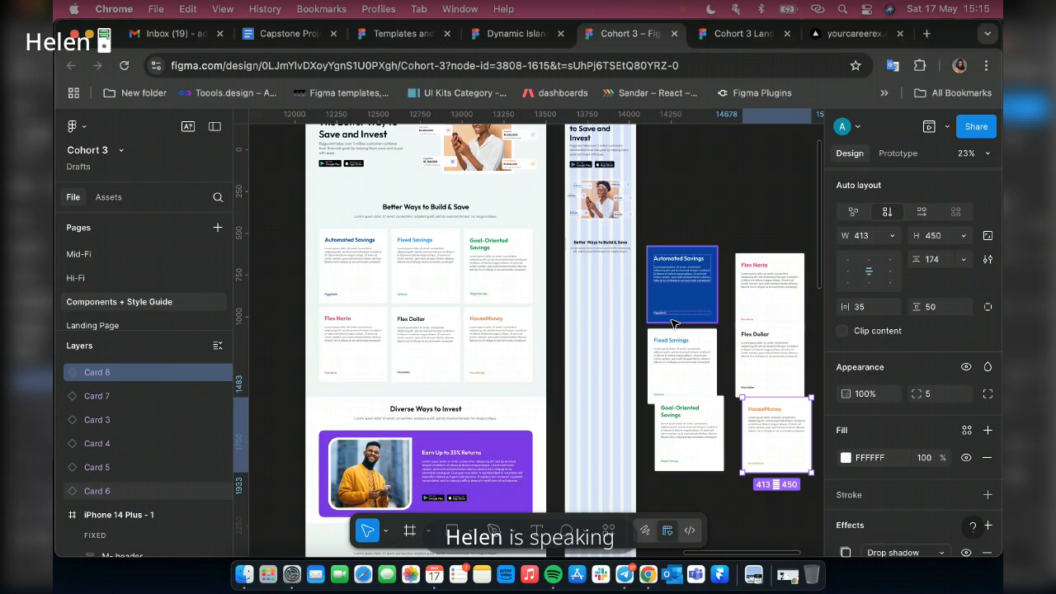
left_click(677, 291)
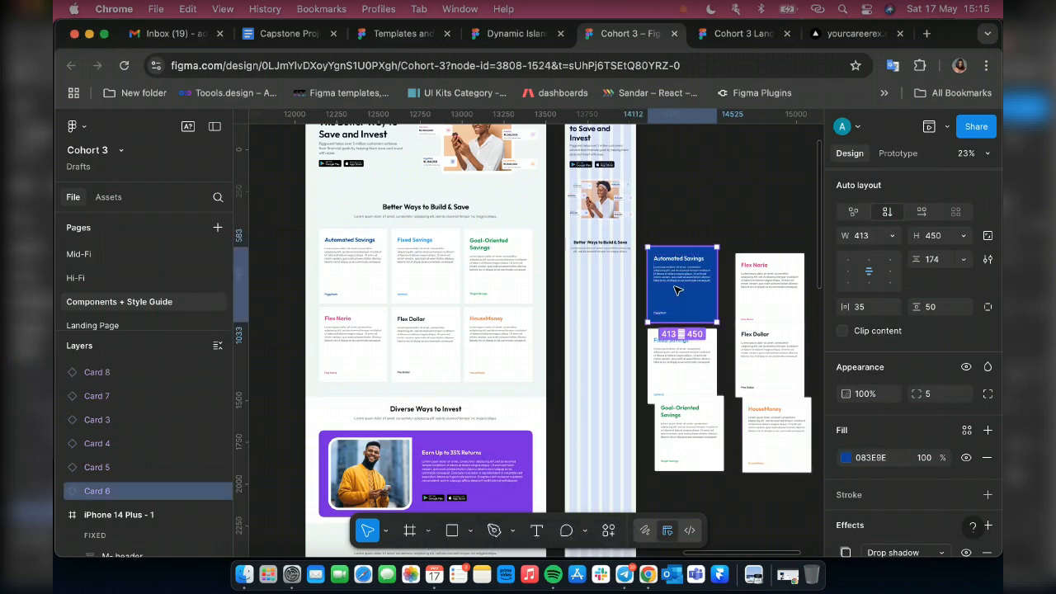
left_click_drag(684, 255, 606, 276)
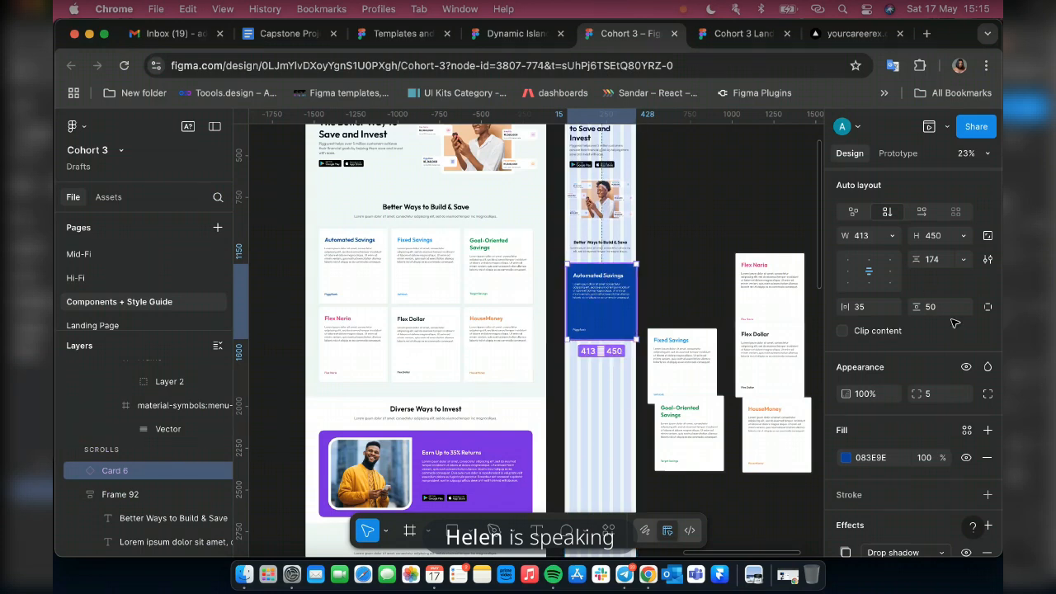
Switch the Automated Savings card's Property 1 to the Default variant.
scroll(946, 250, "up", 3)
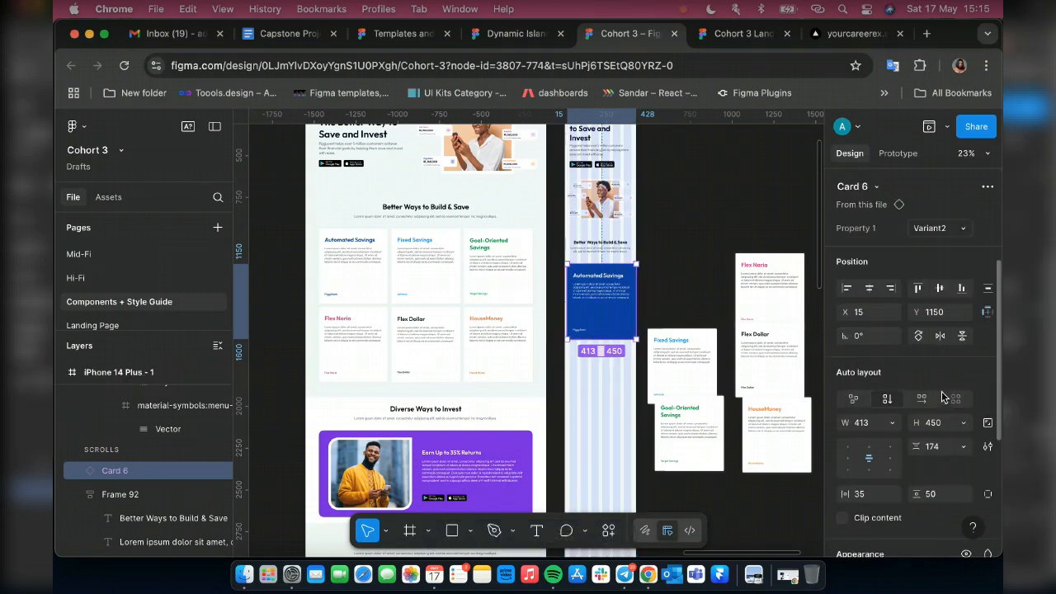
left_click(936, 231)
left_click(877, 216)
Move the Fixed Savings card and the Goal-Oriented Savings card into the mobile frame, stacked beneath the Automated Savings card.
scroll(690, 294, "down", 2)
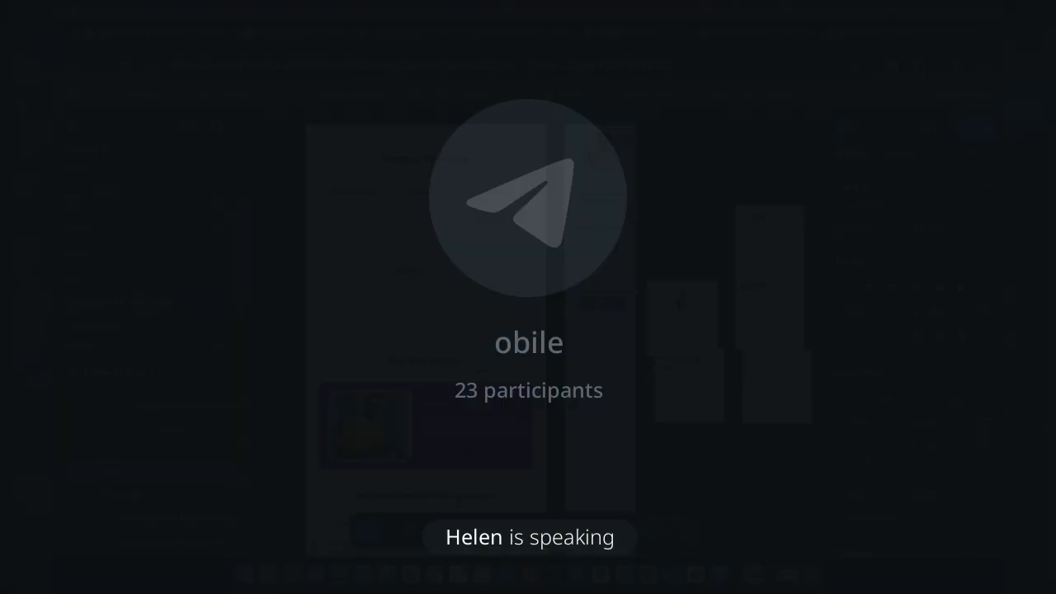
left_click(676, 304)
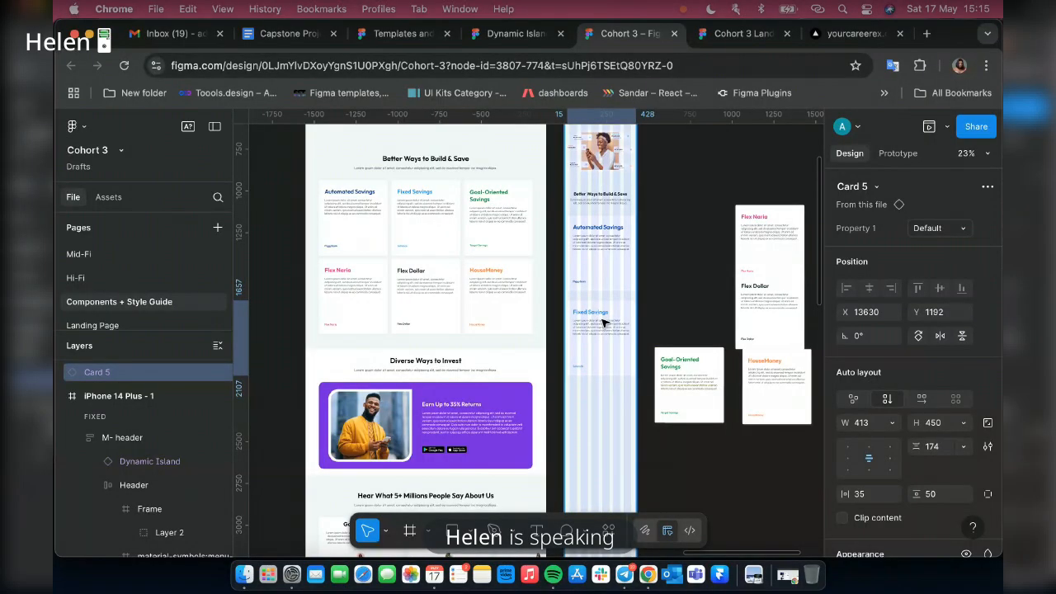
left_click_drag(603, 322, 603, 323)
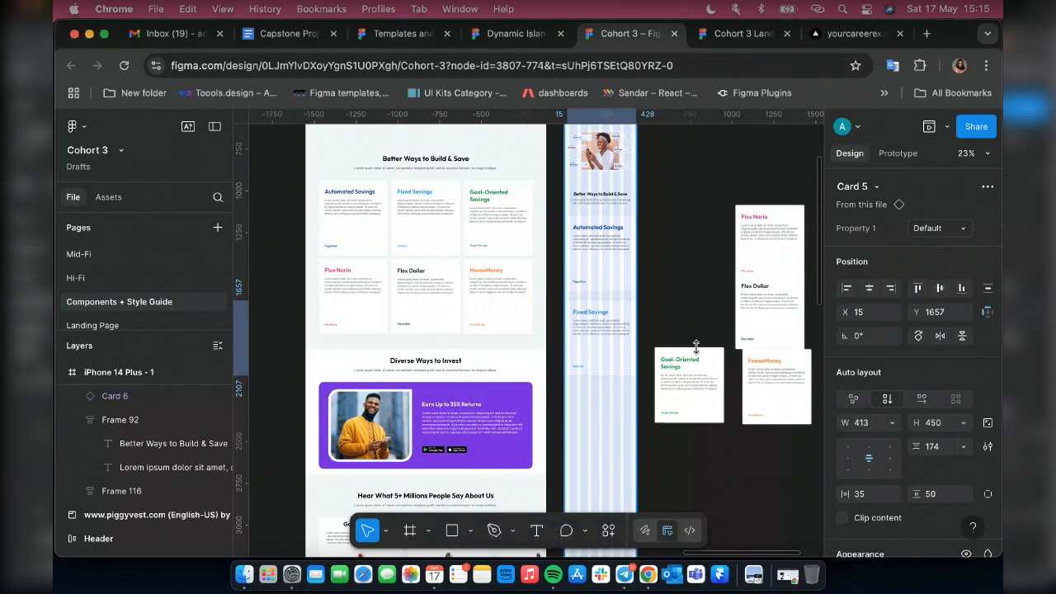
left_click(696, 347)
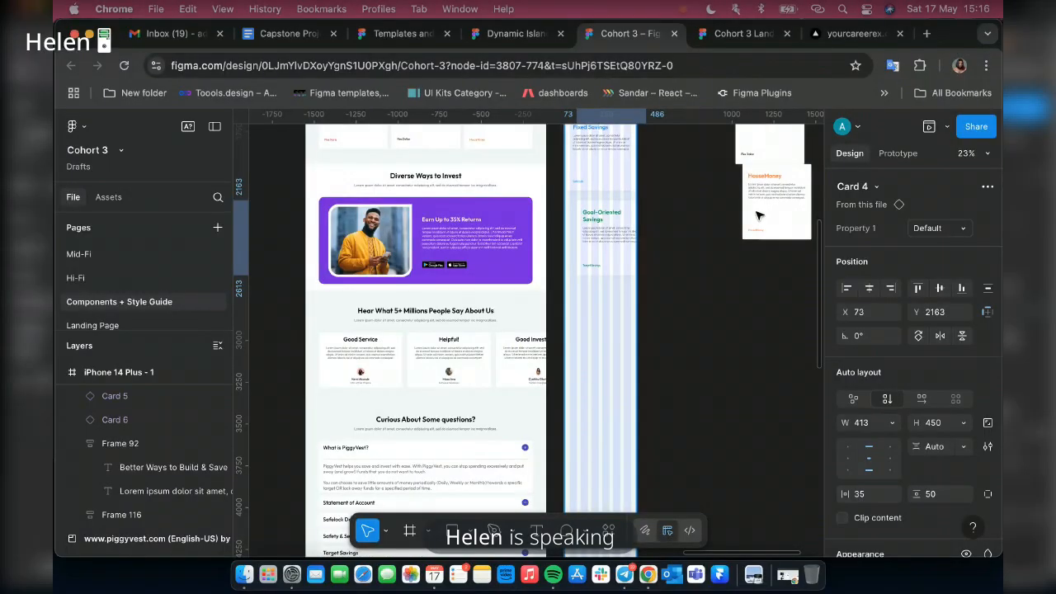
Move the Flex Naria card into the mobile frame beneath Goal-Oriented Savings, at about X 7, Y 2624.
scroll(759, 211, "up", 3)
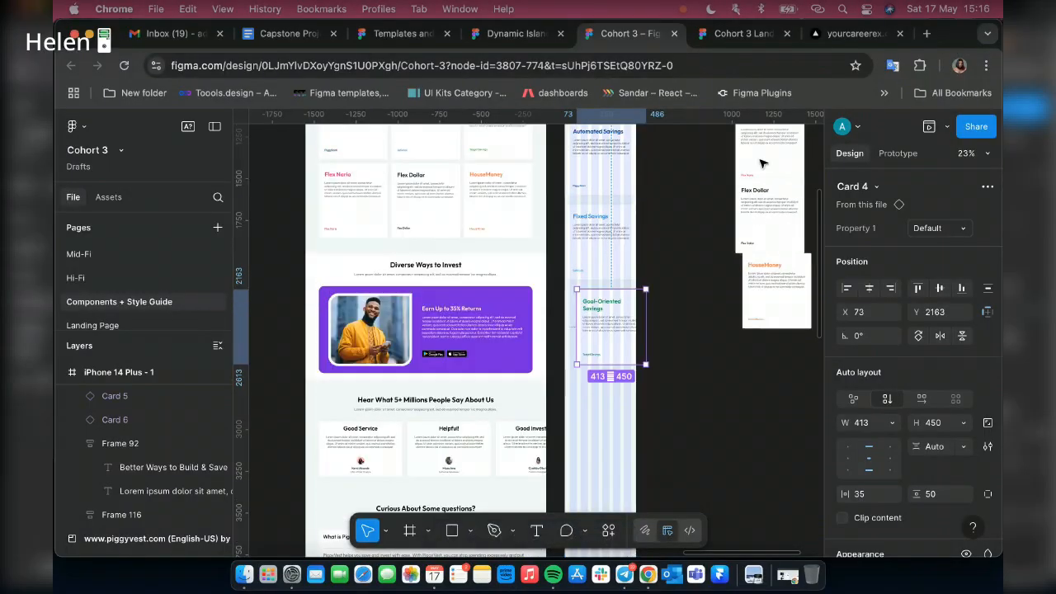
scroll(762, 162, "up", 1)
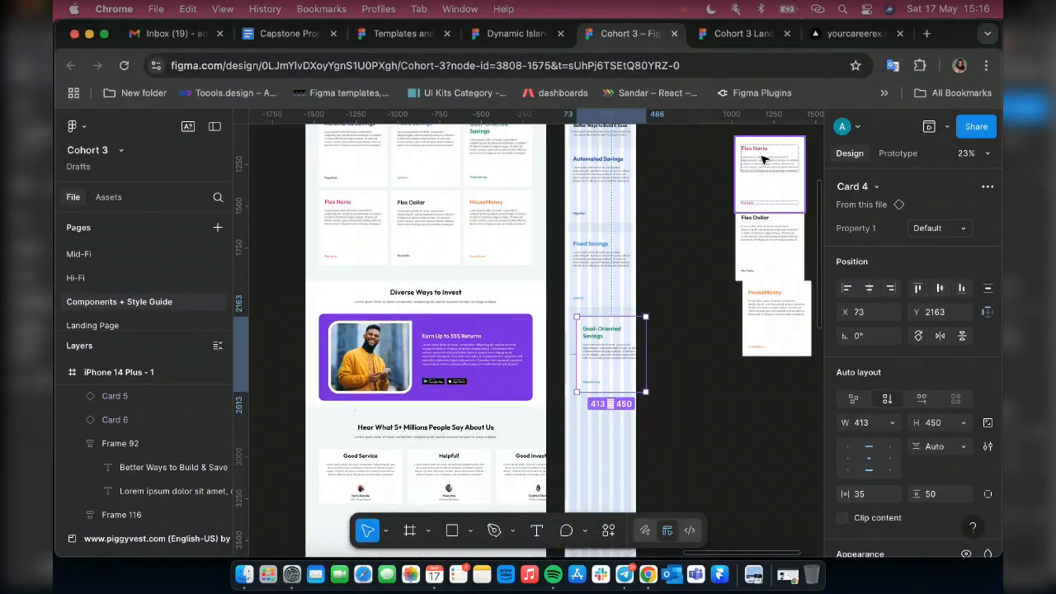
left_click(765, 168)
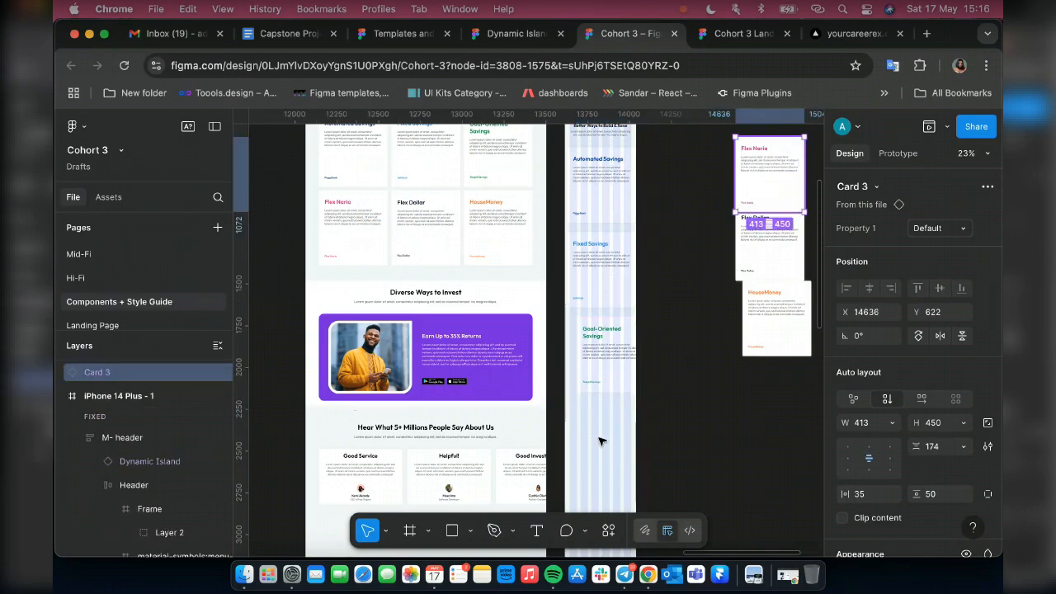
left_click_drag(771, 186, 602, 441)
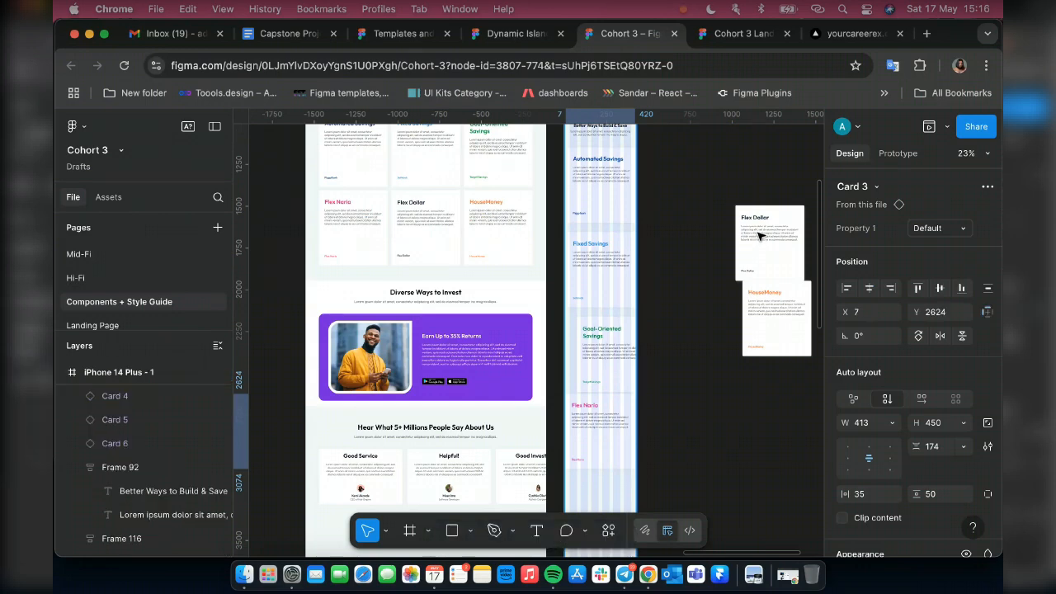
Align the Flex Dollar and HouseMoney cards outside the mobile frame along their left edges.
scroll(758, 235, "down", 3)
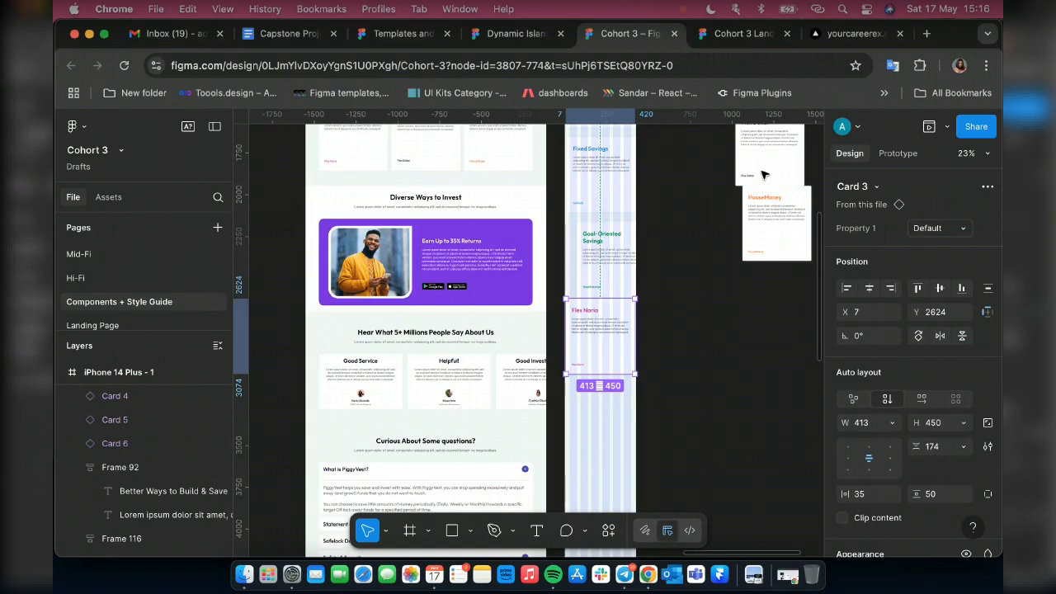
left_click(779, 252)
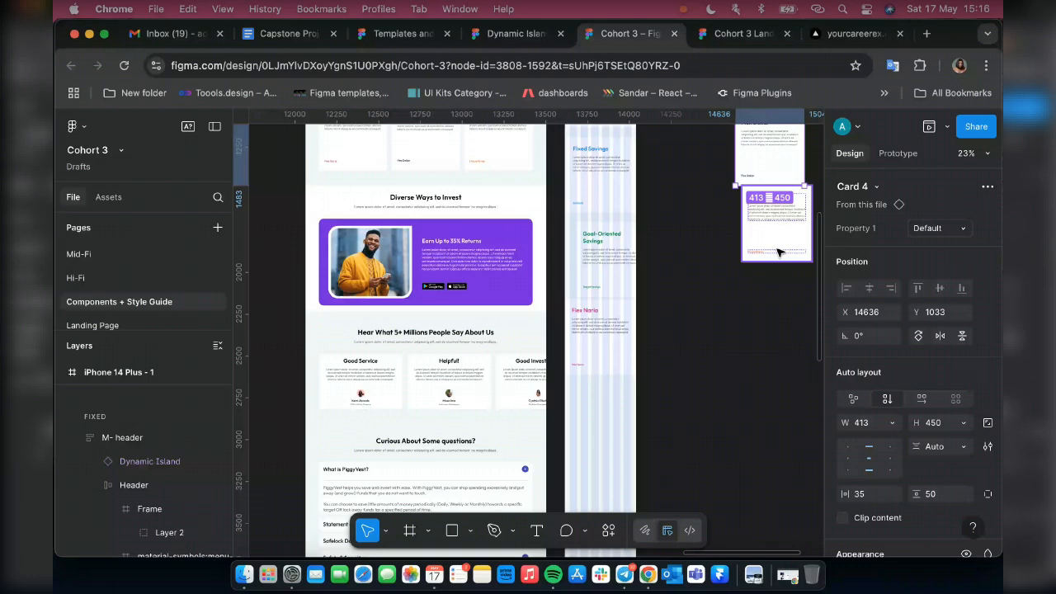
left_click(761, 165, "shift")
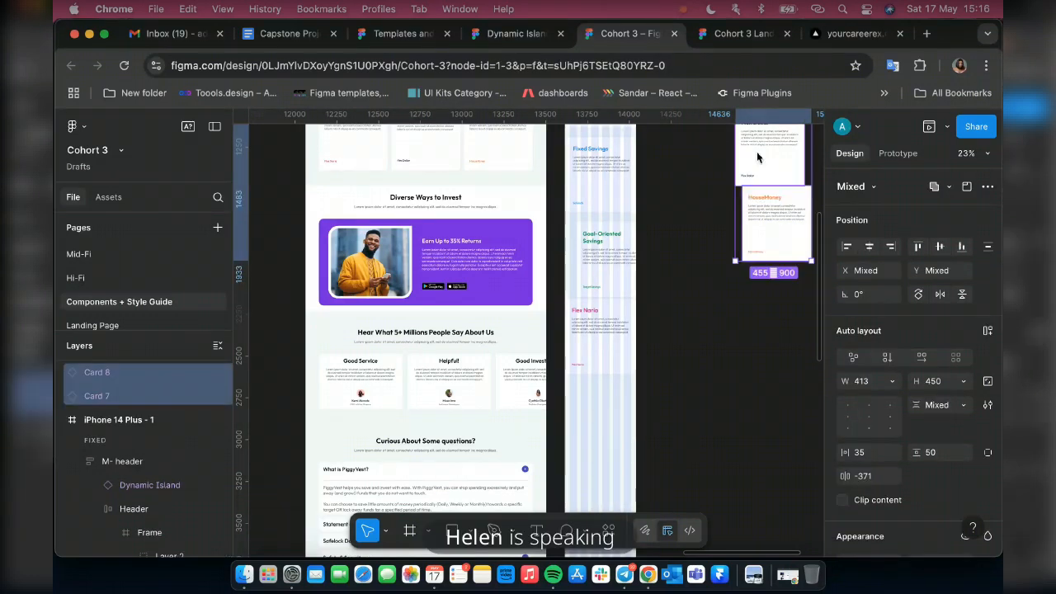
key("alt+a")
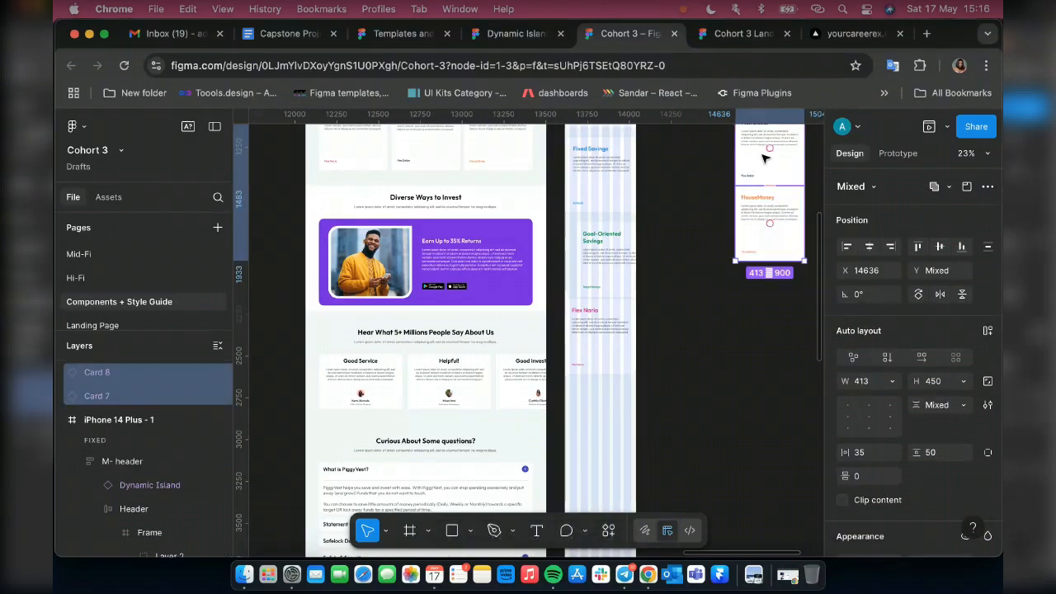
Move the Flex Dollar and HouseMoney cards into the mobile frame, stacked beneath the Flex Naria card at about X 15.
key("cmd+x")
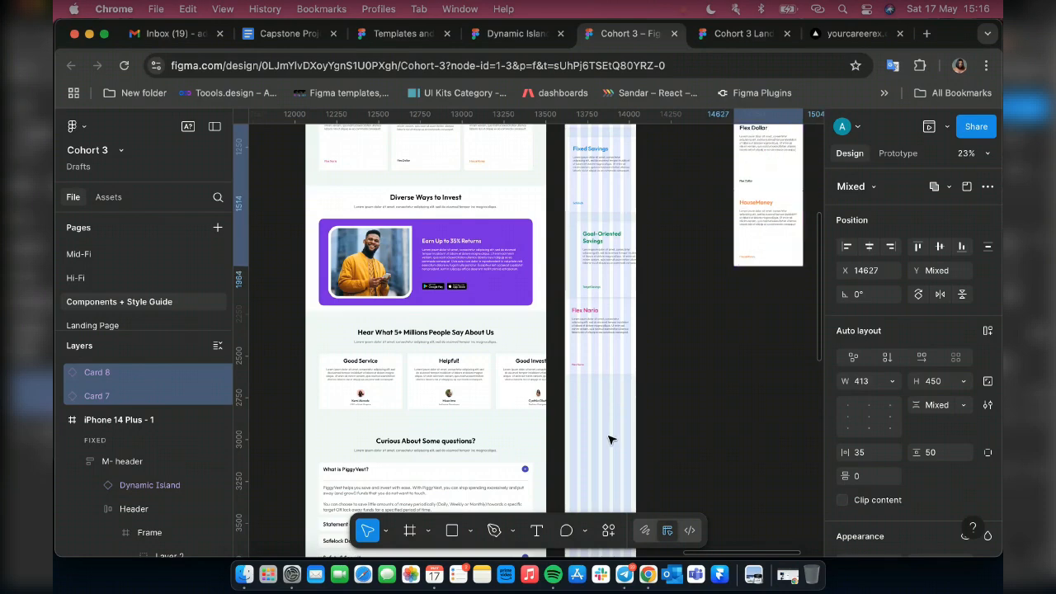
left_click(605, 437)
key("cmd+v")
left_click_drag(605, 437, 610, 339)
Select all six savings cards in the mobile frame and align their left edges at X 7.
left_click(618, 337, "shift")
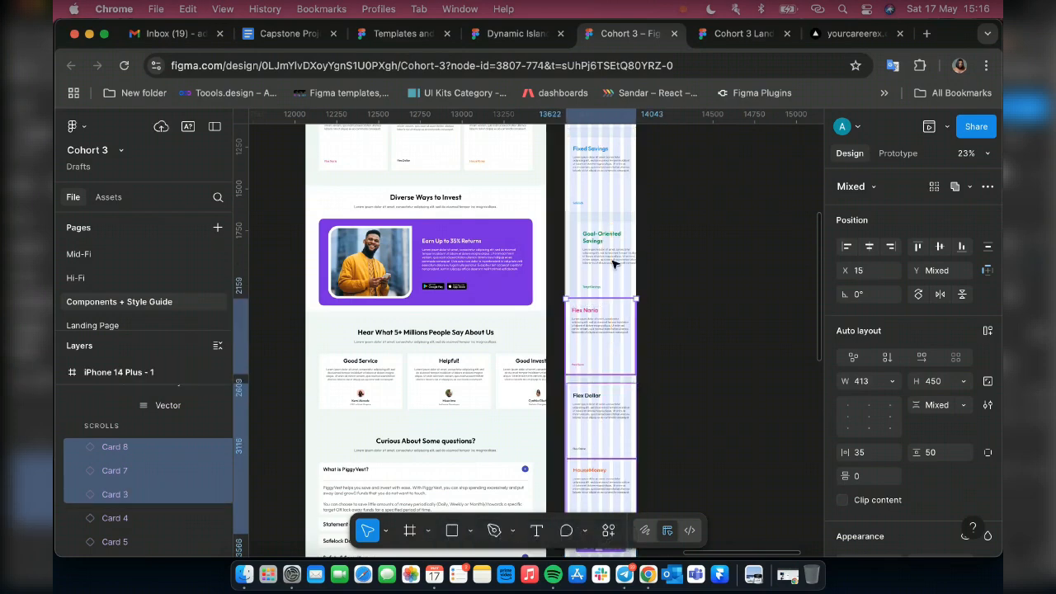
left_click(613, 261, "shift")
scroll(606, 189, "up", 3)
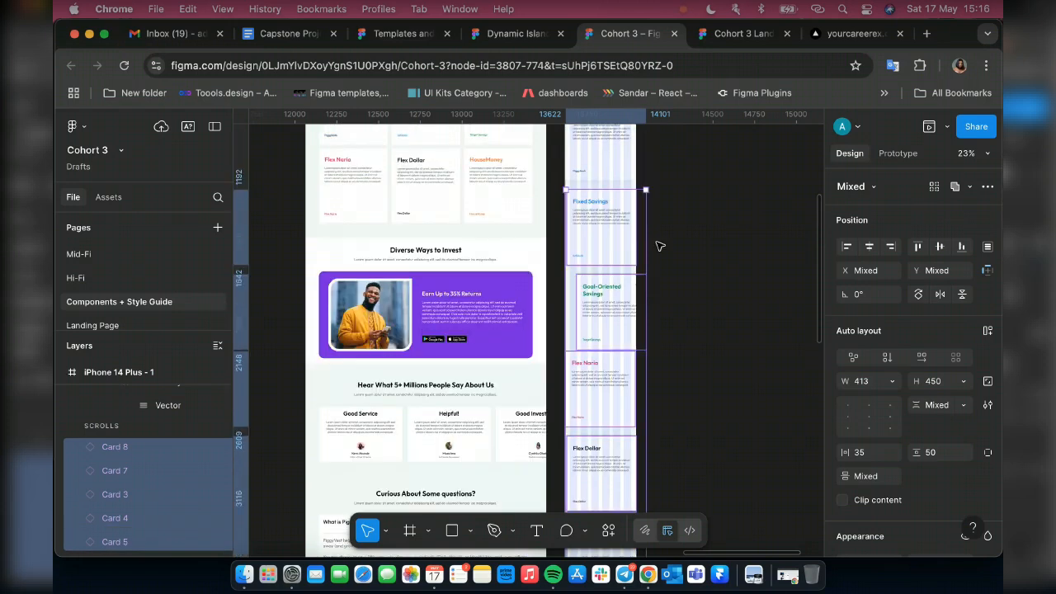
left_click(614, 190, "shift")
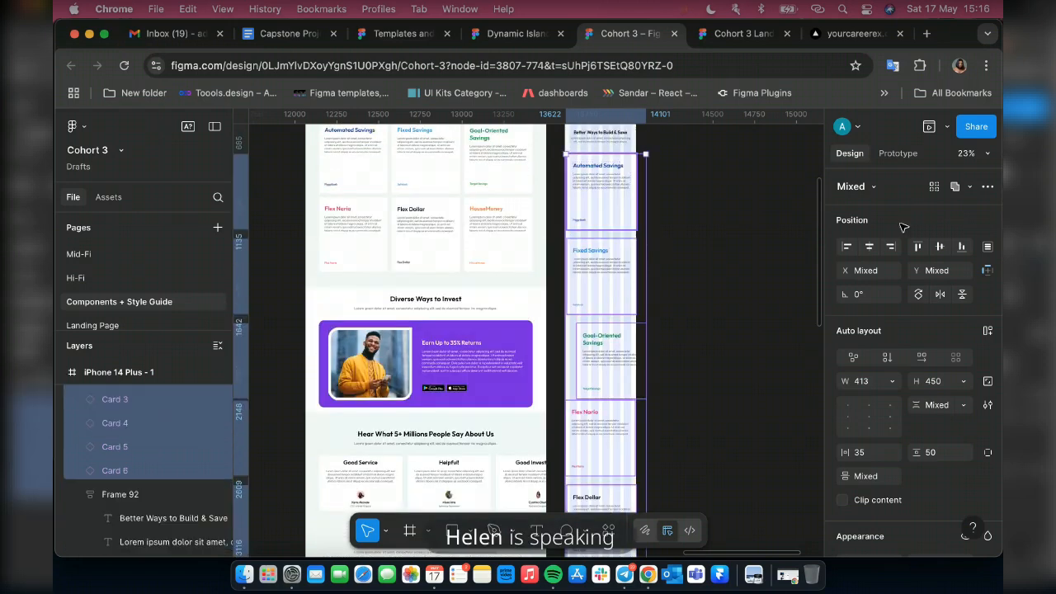
left_click(847, 249)
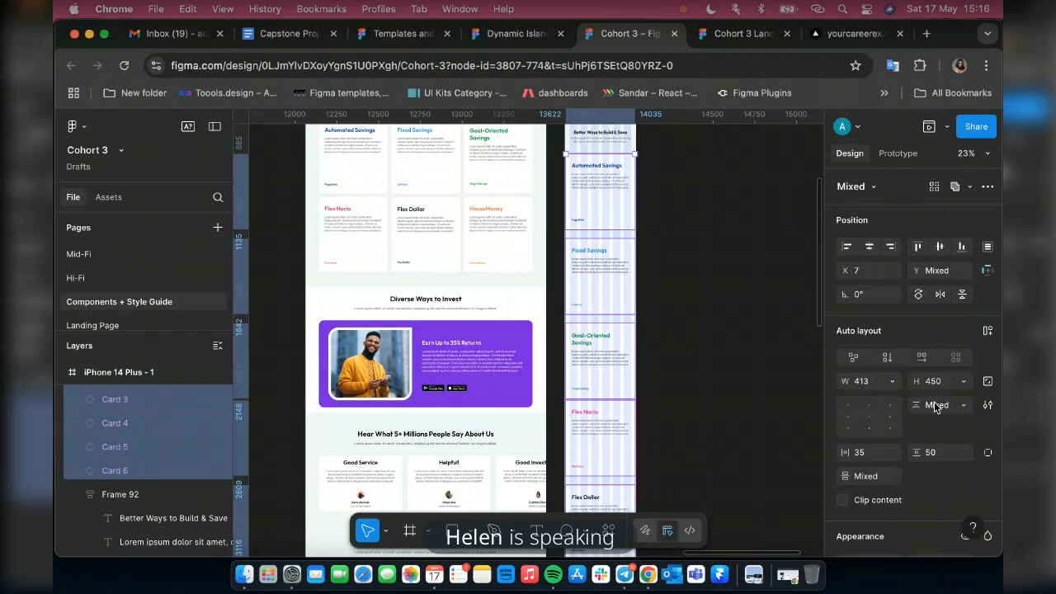
Tidy up the six stacked savings cards and set the vertical spacing between them to 30.
left_click(987, 248)
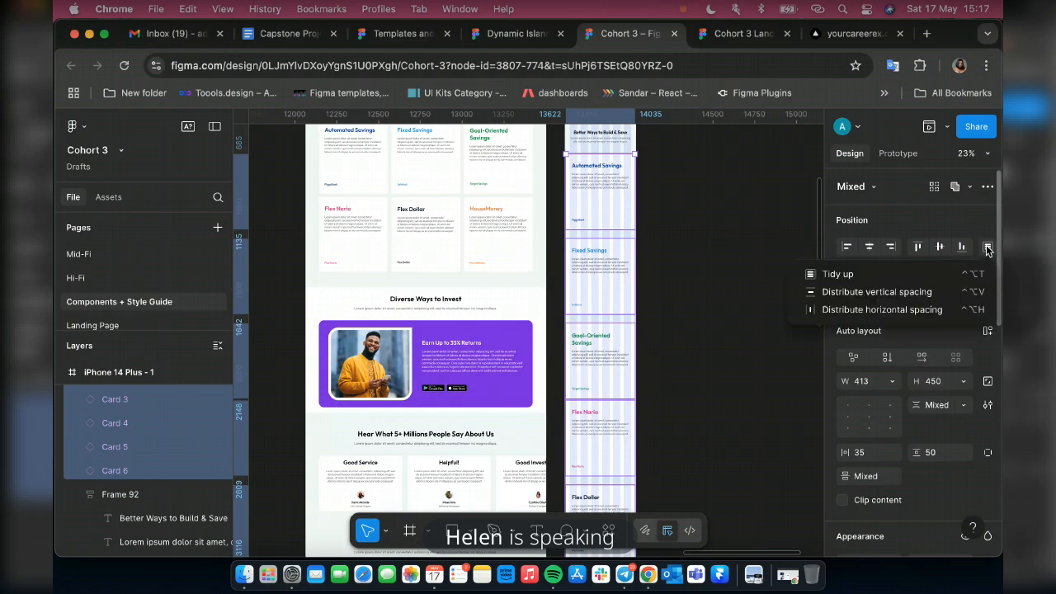
left_click(851, 274)
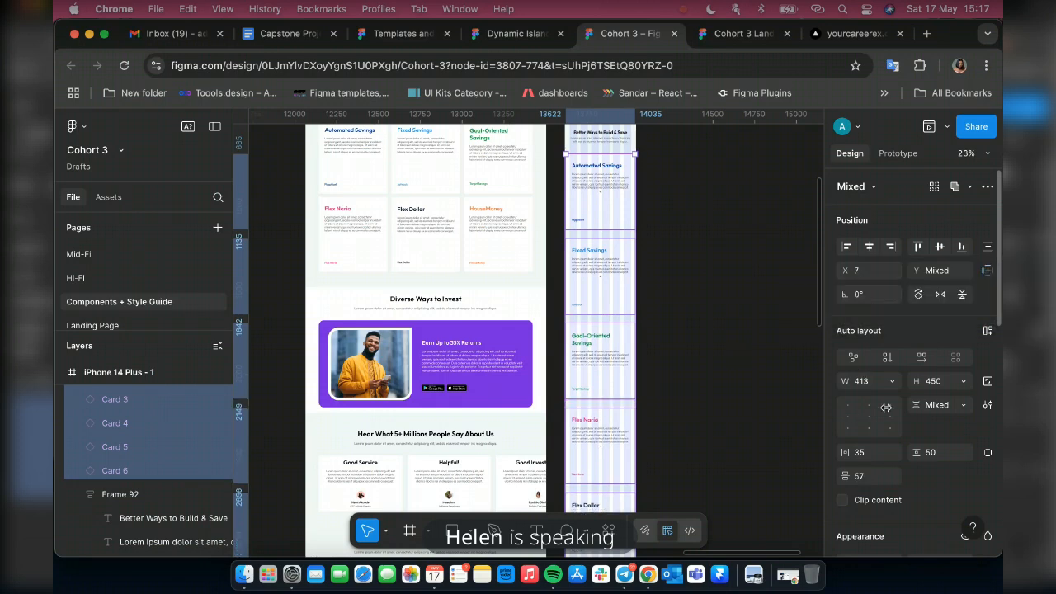
left_click(867, 478)
type("30")
key("Return")
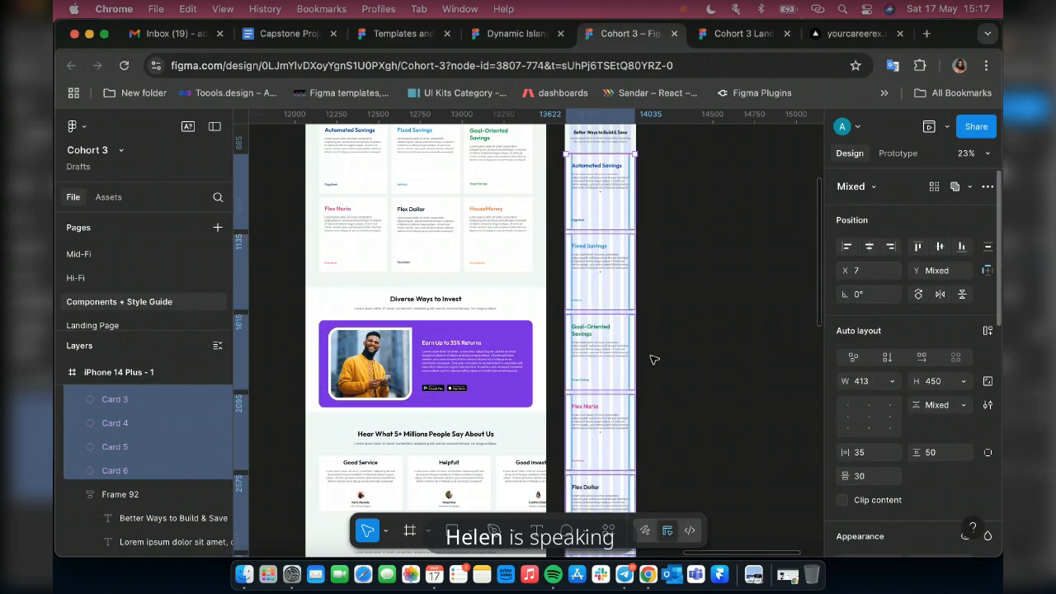
Move the six savings cards to X 30 and narrow them to a width of about 366 to fit the layout grid.
scroll(611, 224, "up", 10)
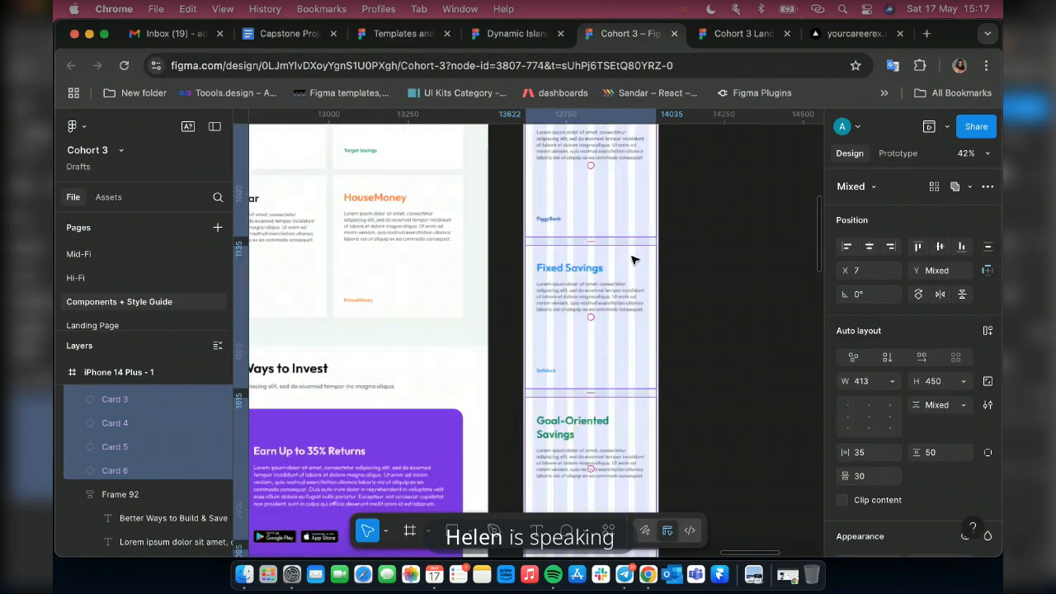
scroll(514, 252, "up", 5)
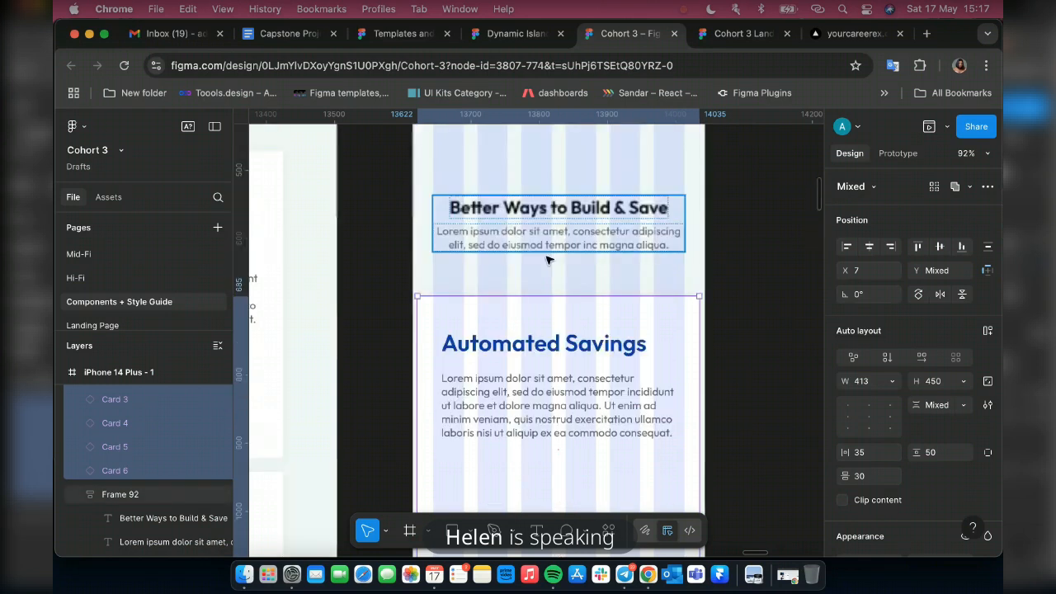
scroll(580, 330, "down", 1)
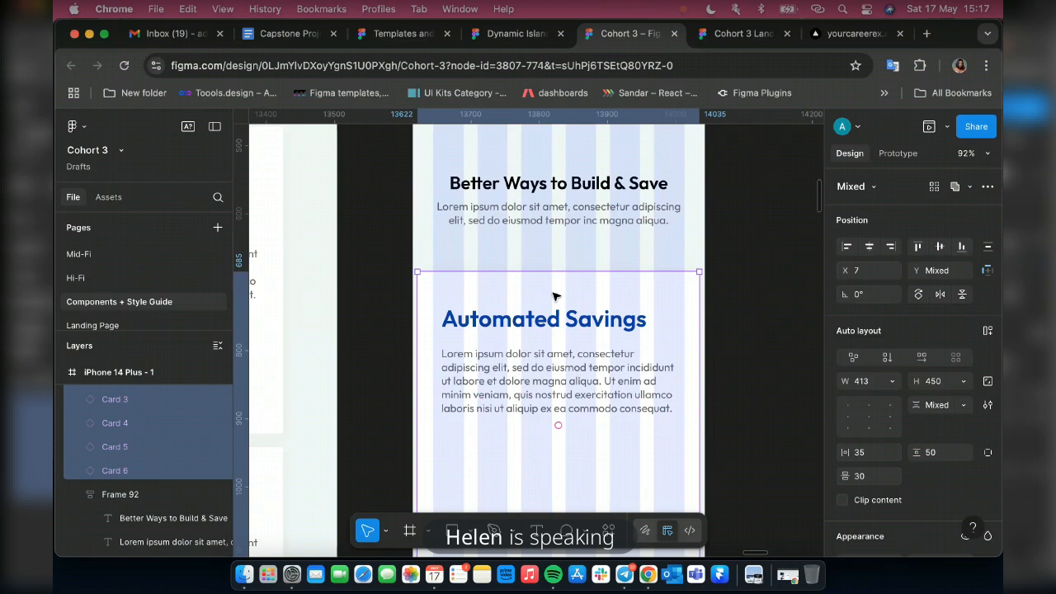
scroll(551, 294, "down", 2)
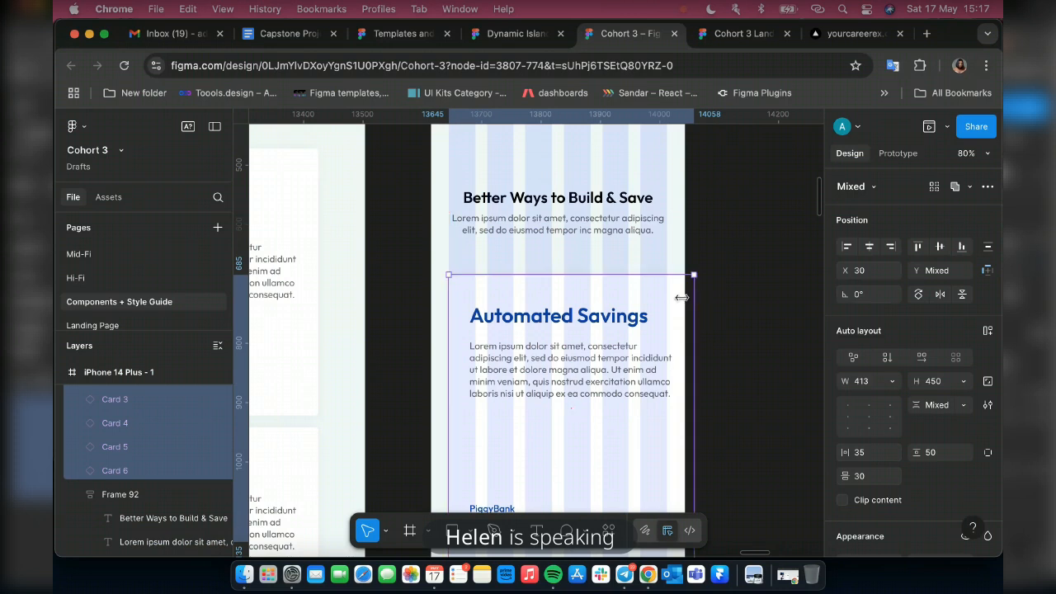
left_click_drag(675, 298, 666, 297)
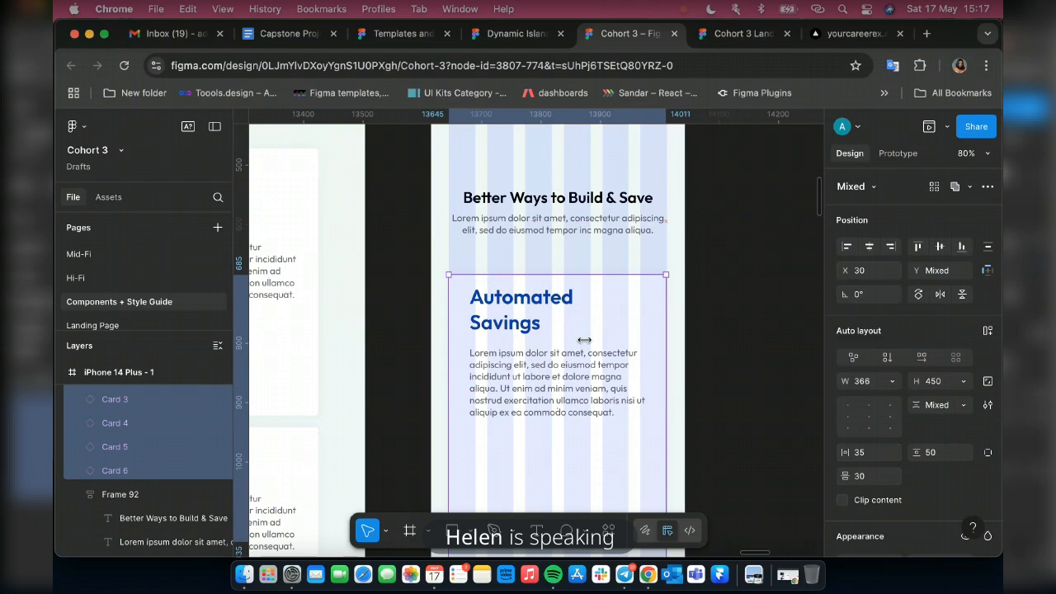
Review the mobile frame from the hero section down through the resized savings cards to check their fit and spacing.
scroll(550, 316, "down", 5)
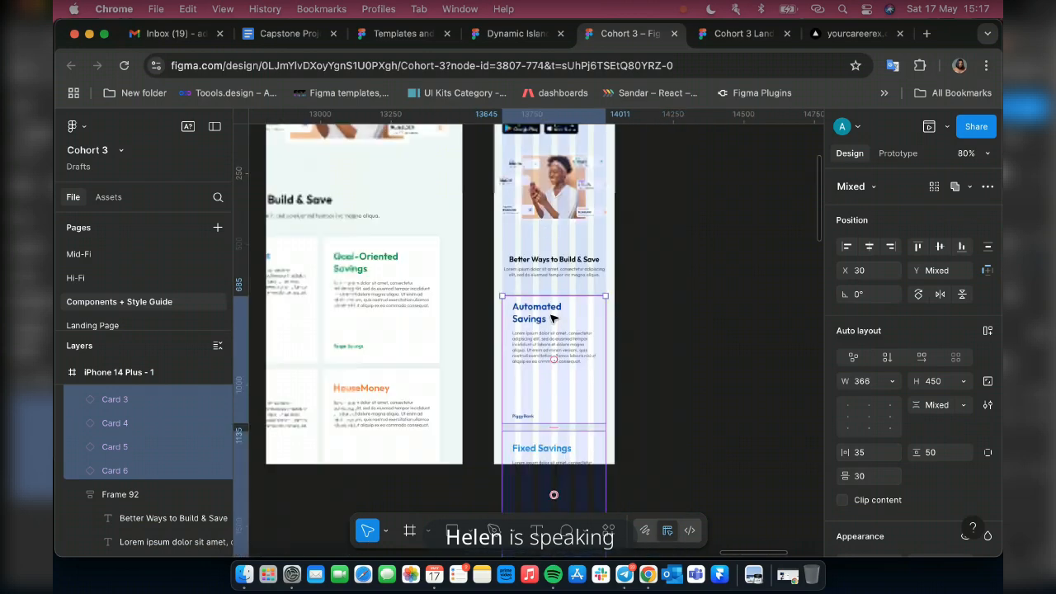
scroll(551, 318, "down", 5)
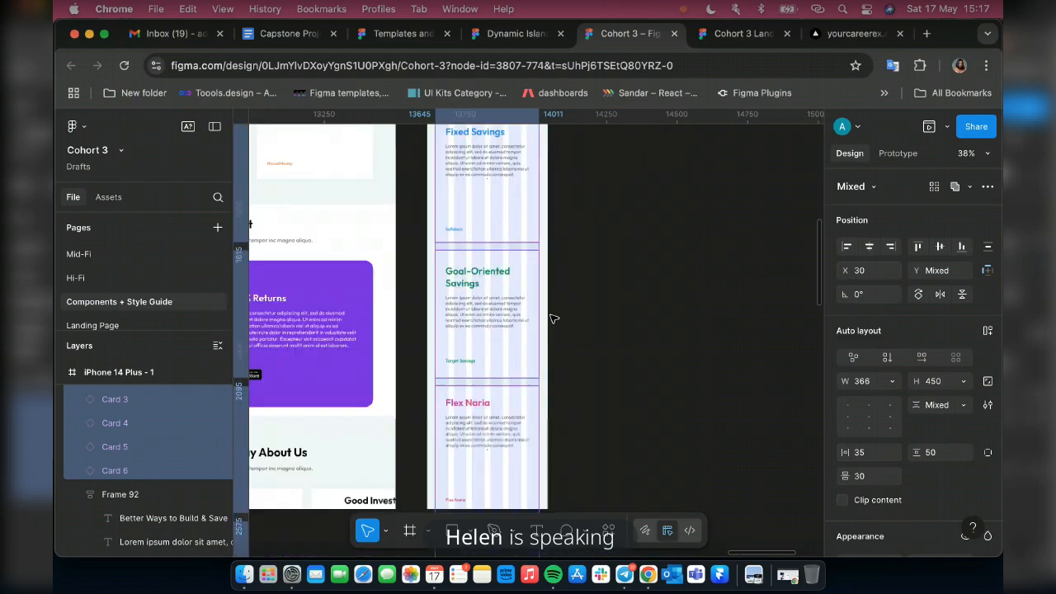
scroll(474, 443, "up", 8)
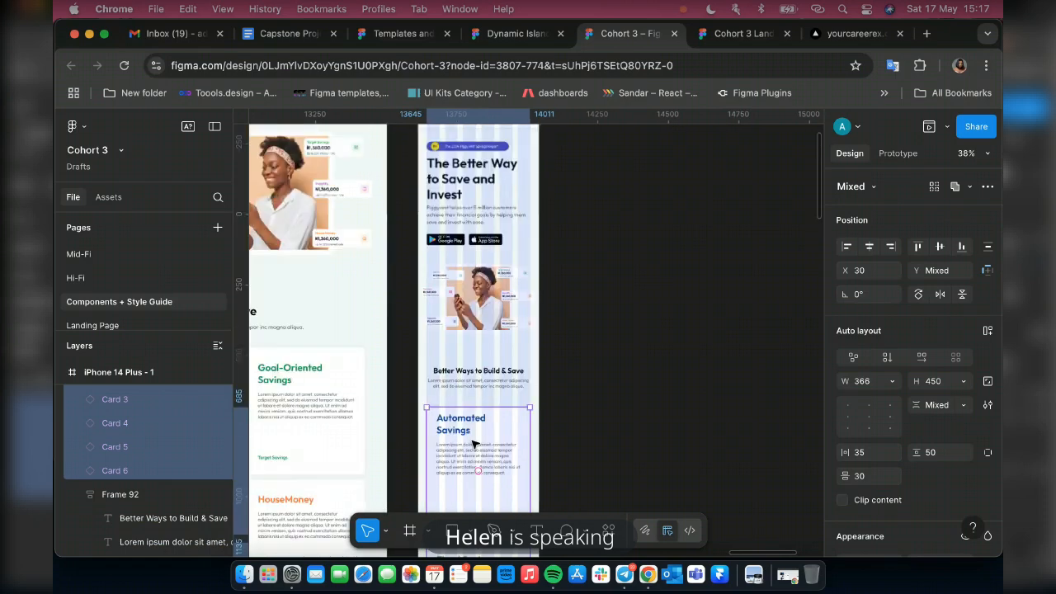
scroll(475, 444, "left", 5)
scroll(474, 444, "right", 3)
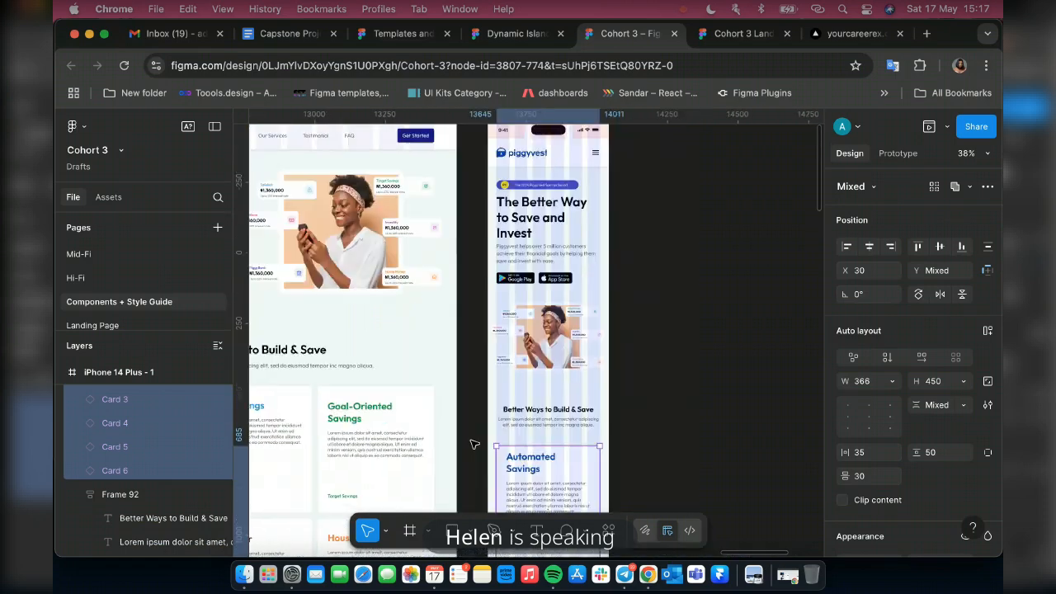
scroll(475, 443, "down", 3)
scroll(474, 443, "right", 2)
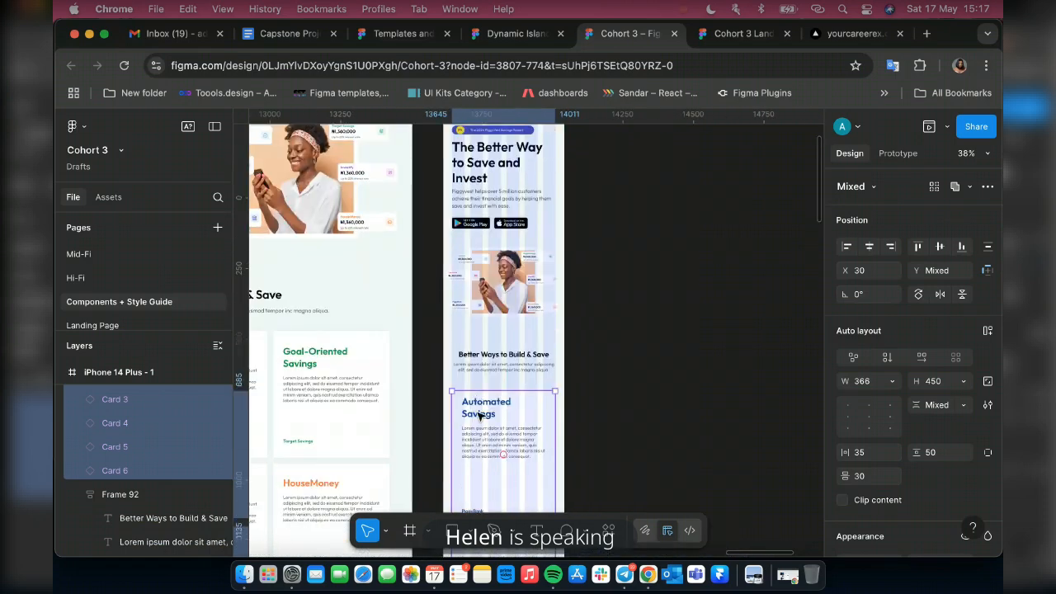
scroll(479, 415, "down", 10)
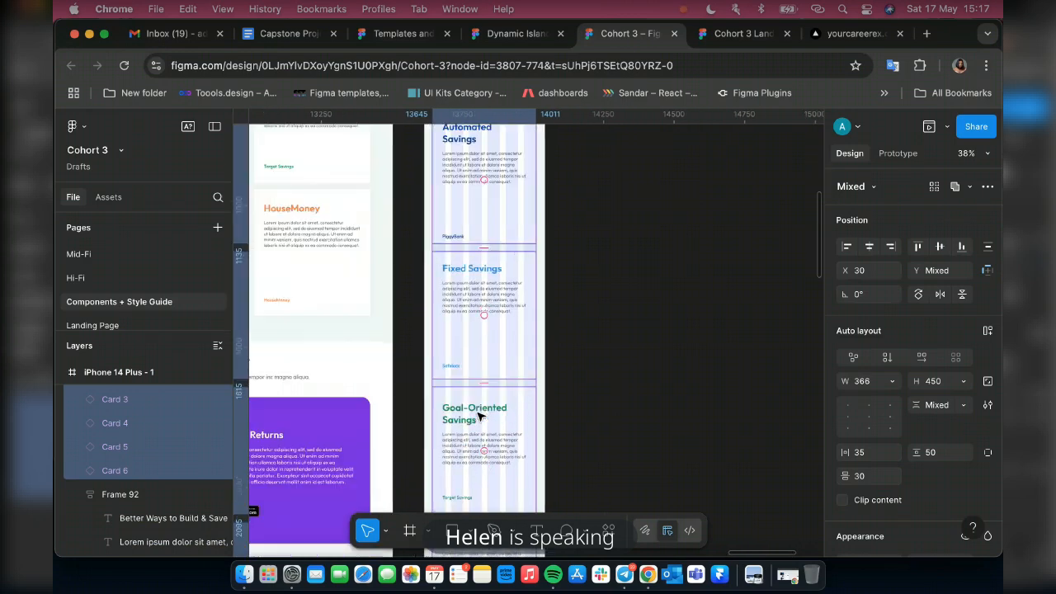
scroll(479, 415, "down", 1)
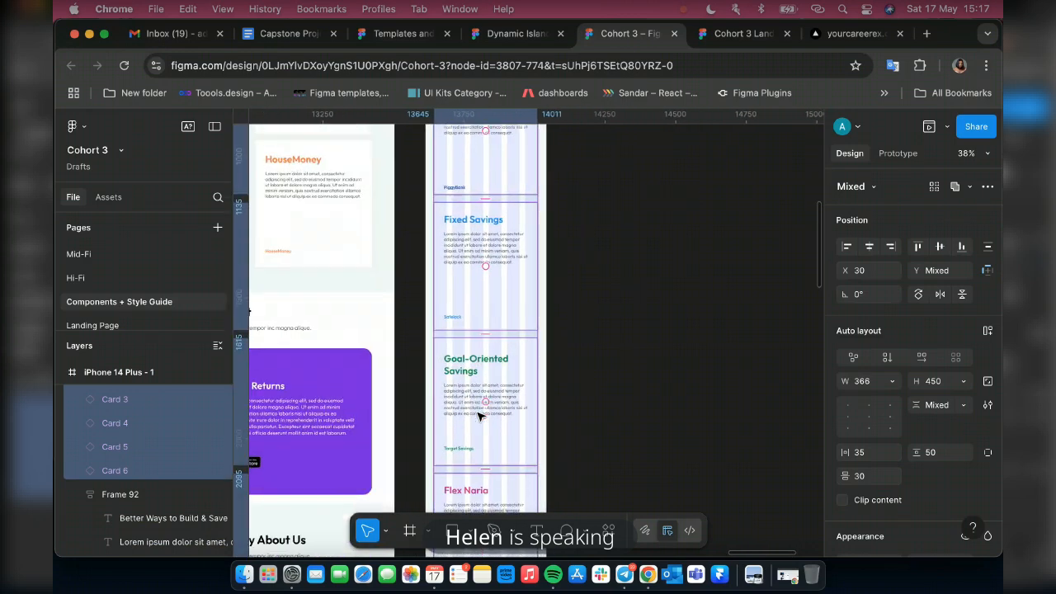
scroll(479, 415, "down", 9)
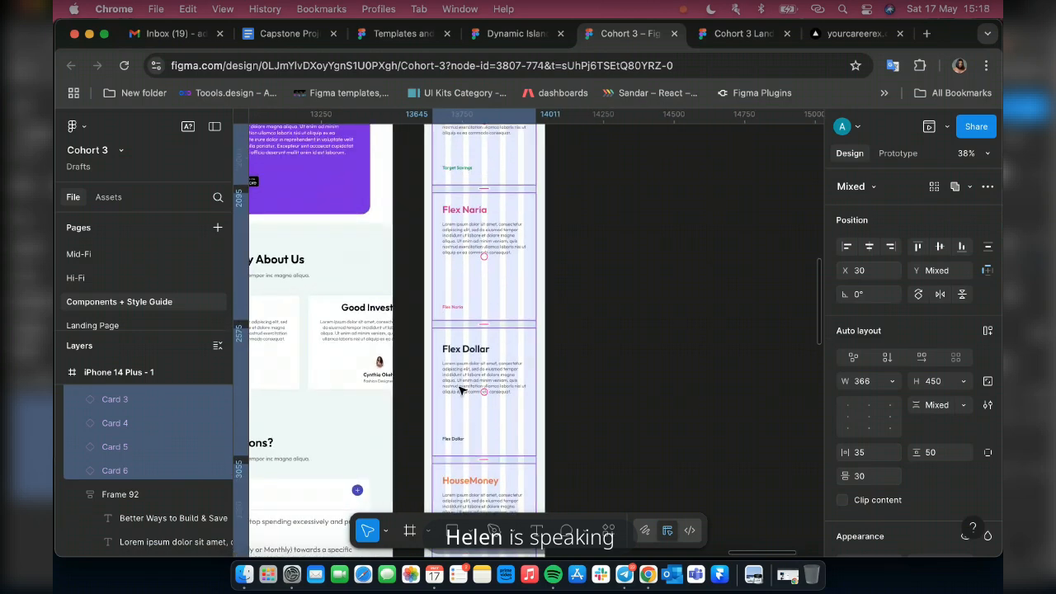
Set the horizontal padding of the six savings cards to 20.
scroll(470, 406, "up", 1)
scroll(424, 342, "up", 5)
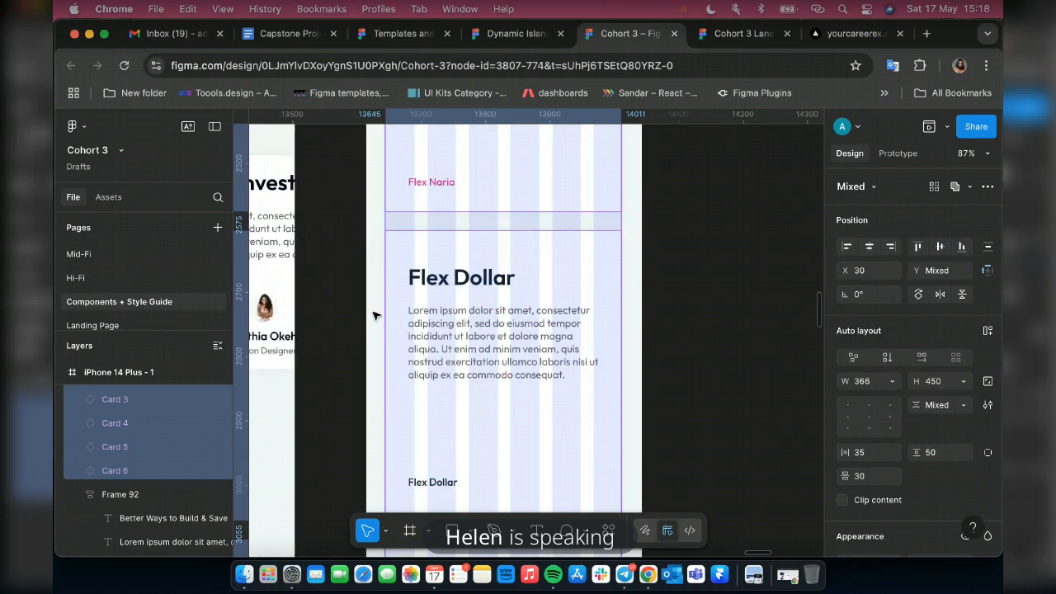
left_click(870, 452)
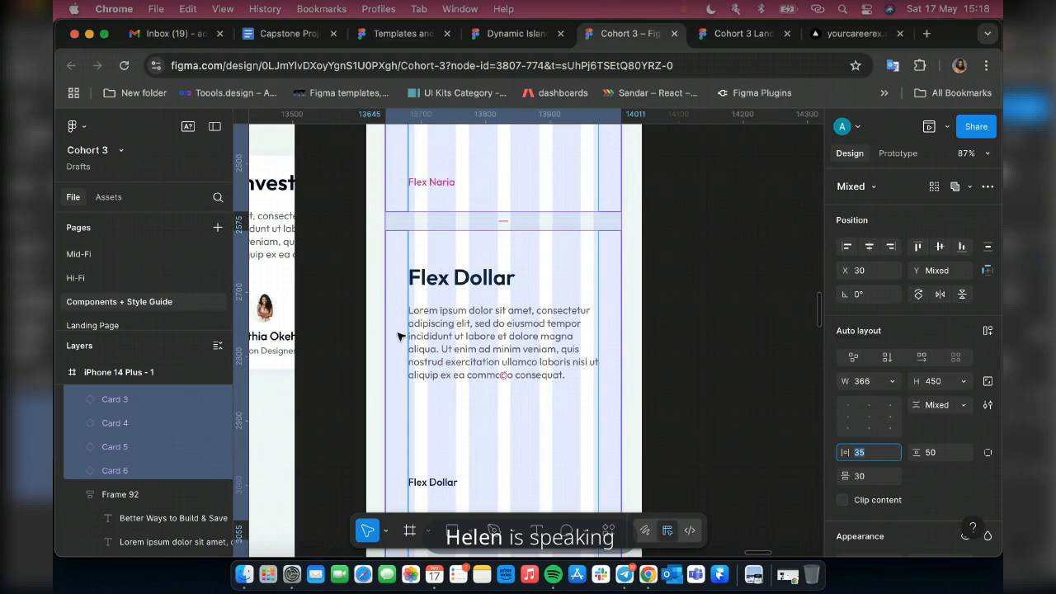
type("20")
key("Return")
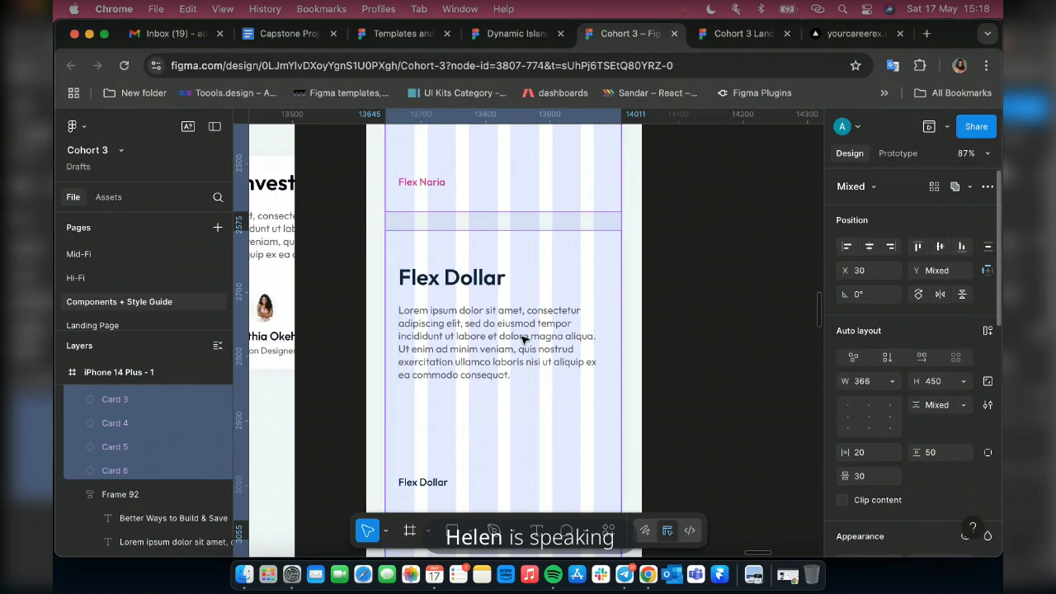
Set the horizontal padding of the six savings cards to 25 and check the text layout up the stack.
scroll(524, 296, "up", 2)
scroll(525, 296, "up", 10)
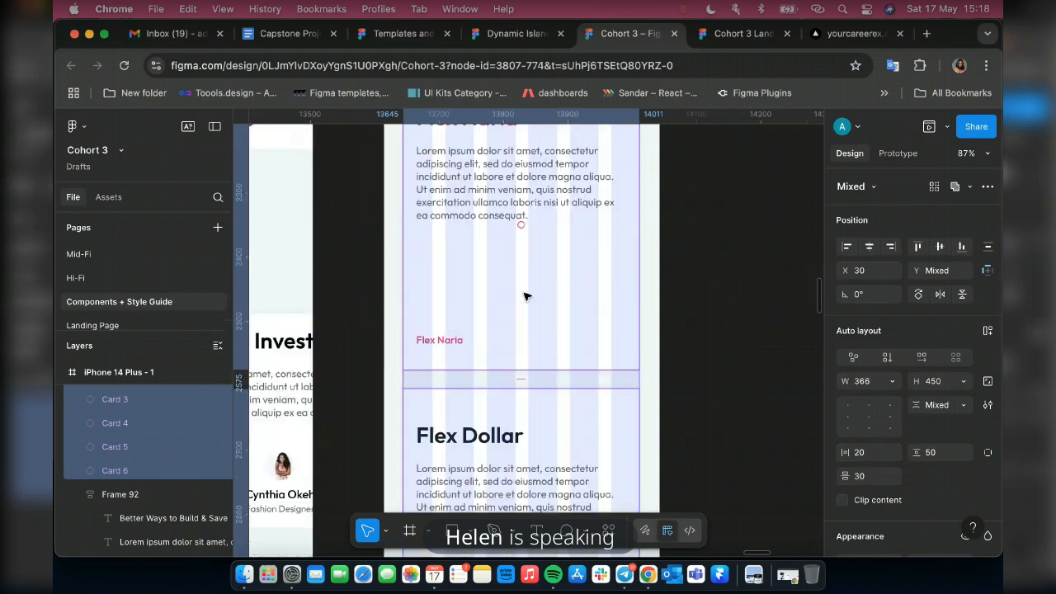
scroll(525, 296, "down", 2)
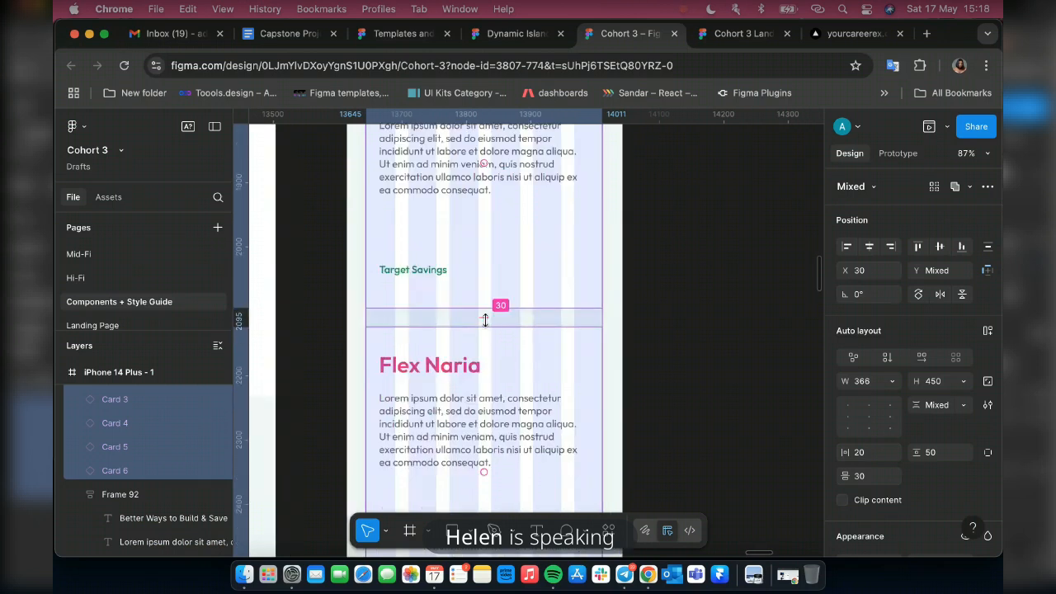
scroll(485, 320, "down", 5)
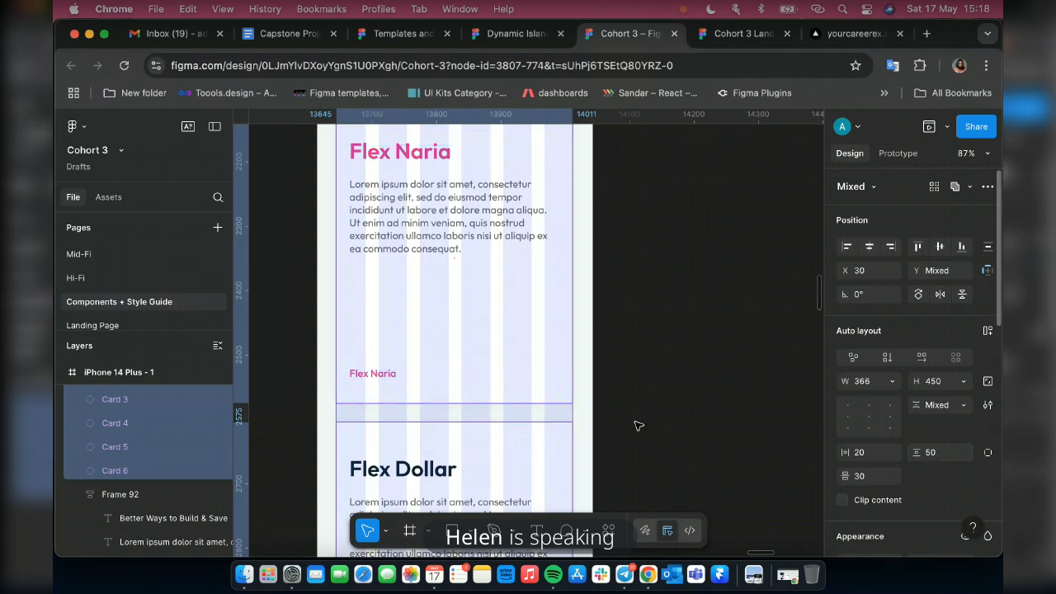
left_click(866, 453)
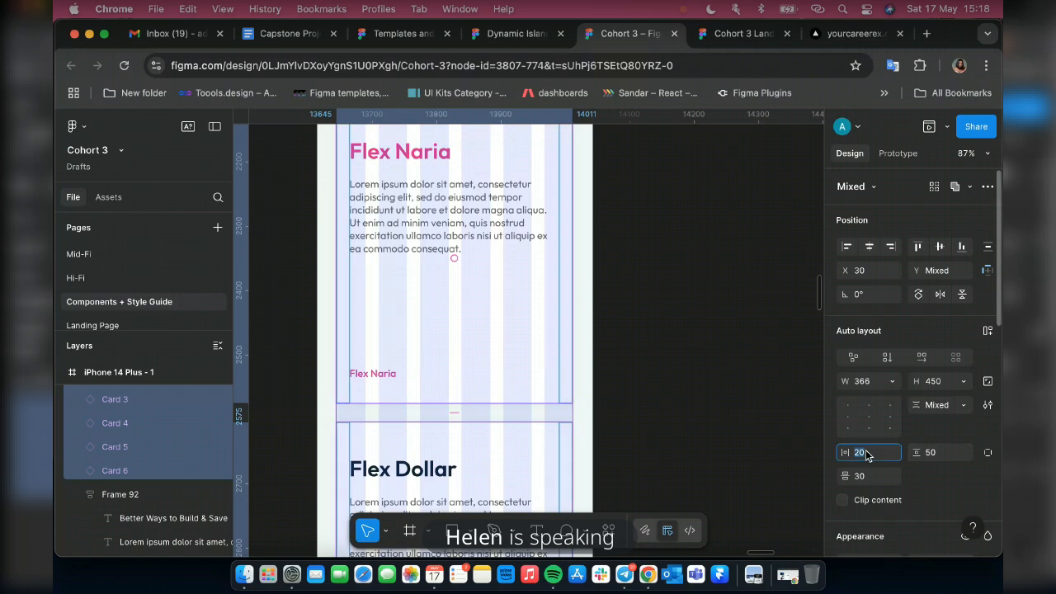
type("25")
key("Return")
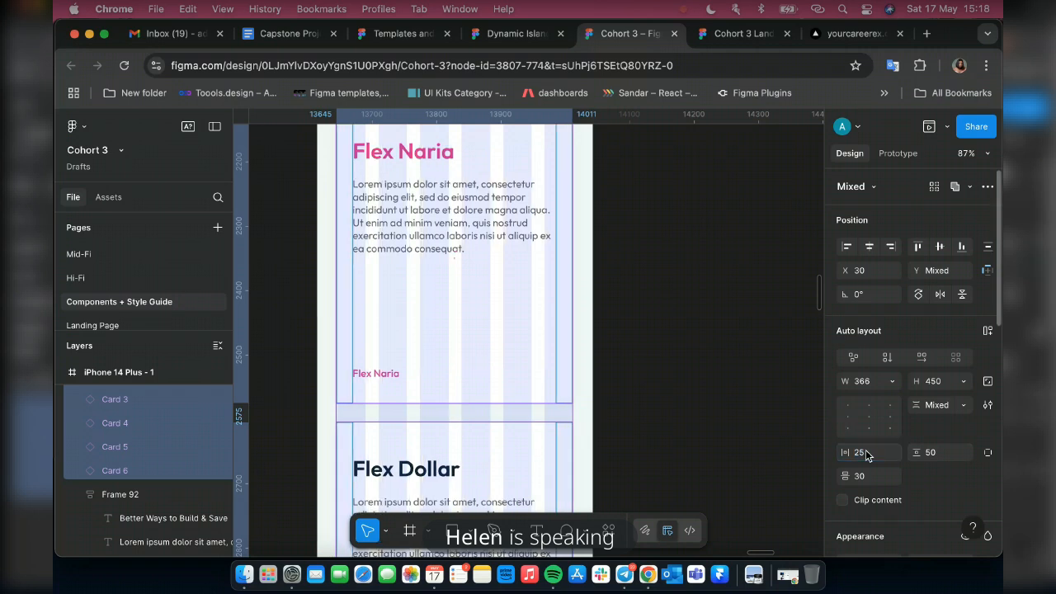
scroll(437, 280, "up", 10)
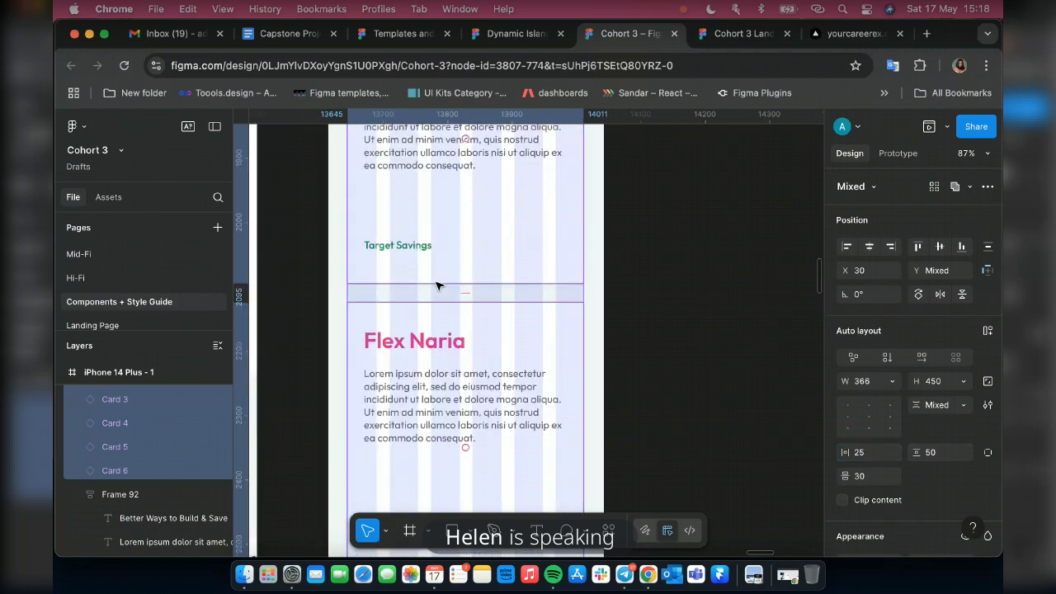
scroll(437, 285, "up", 10)
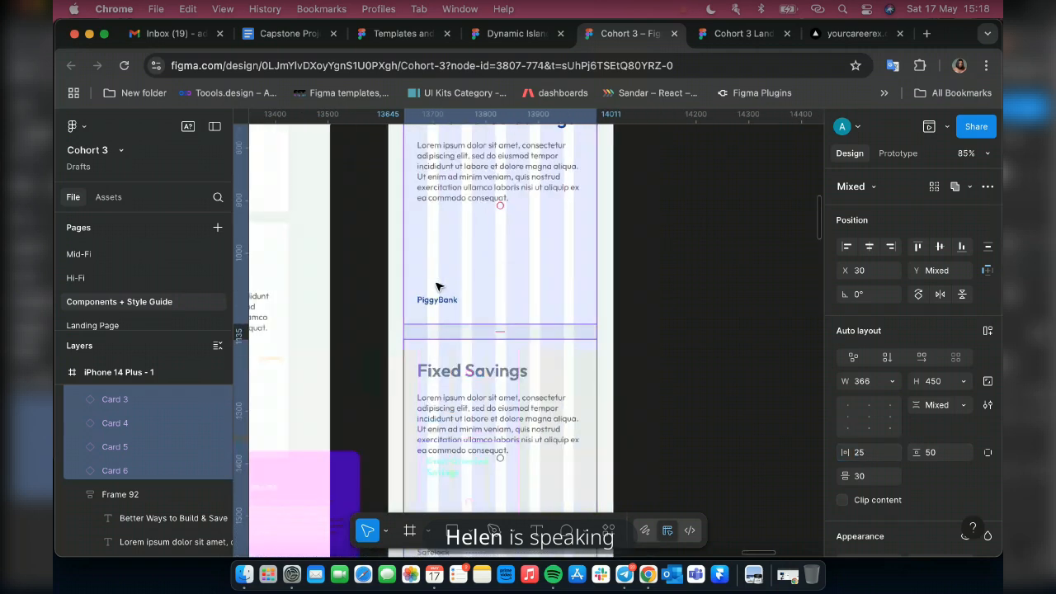
Wrap the six savings cards in a single vertical auto layout frame.
scroll(437, 286, "down", 10)
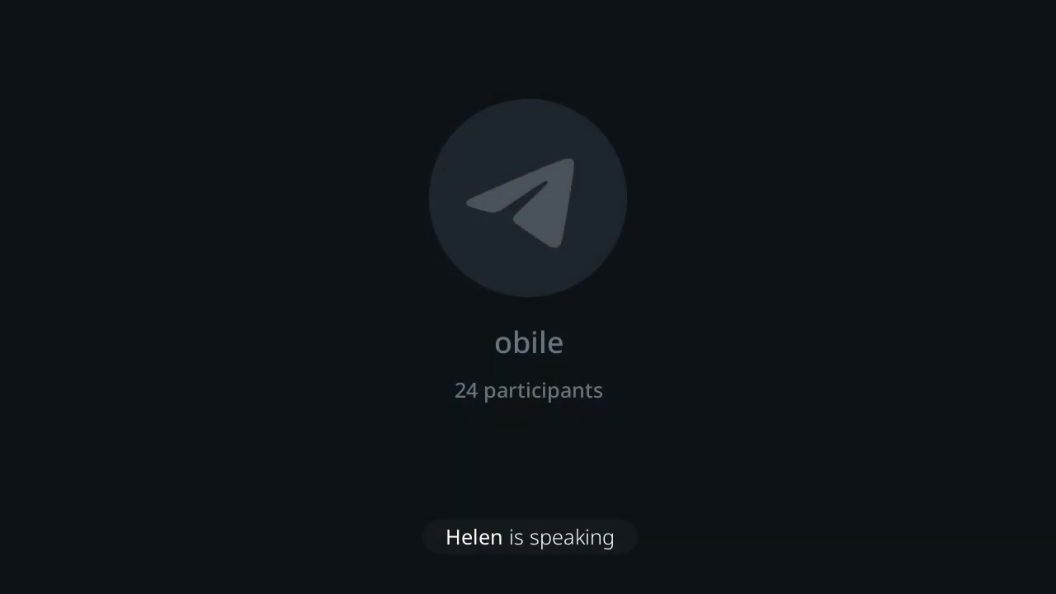
key("shift+a")
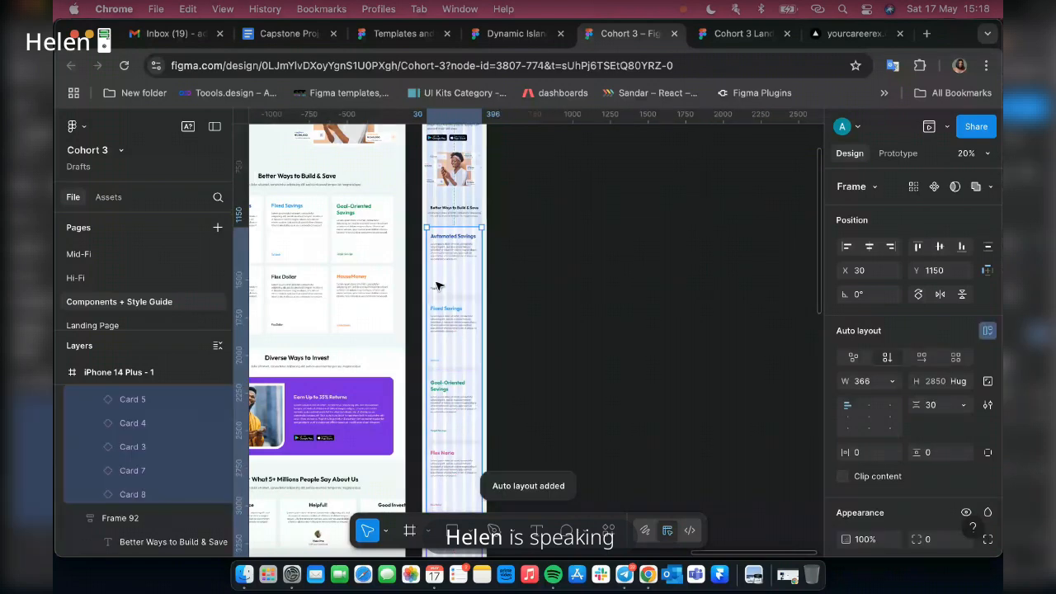
scroll(437, 285, "up", 5)
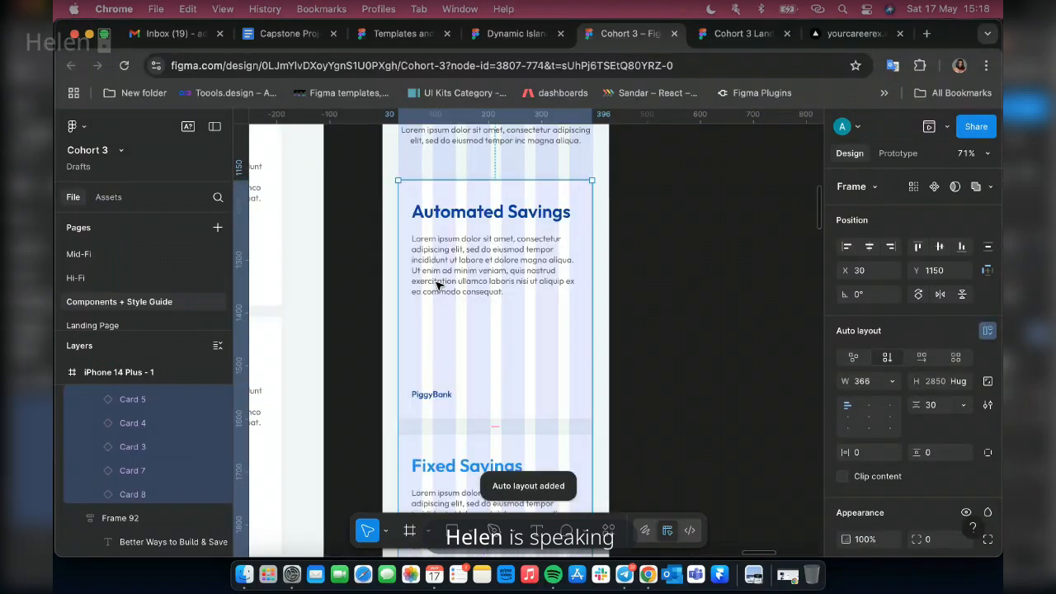
Combine the "Better Ways to Build & Save" heading block and the card stack in a vertical auto layout with a gap of 30.
scroll(489, 291, "down", 1)
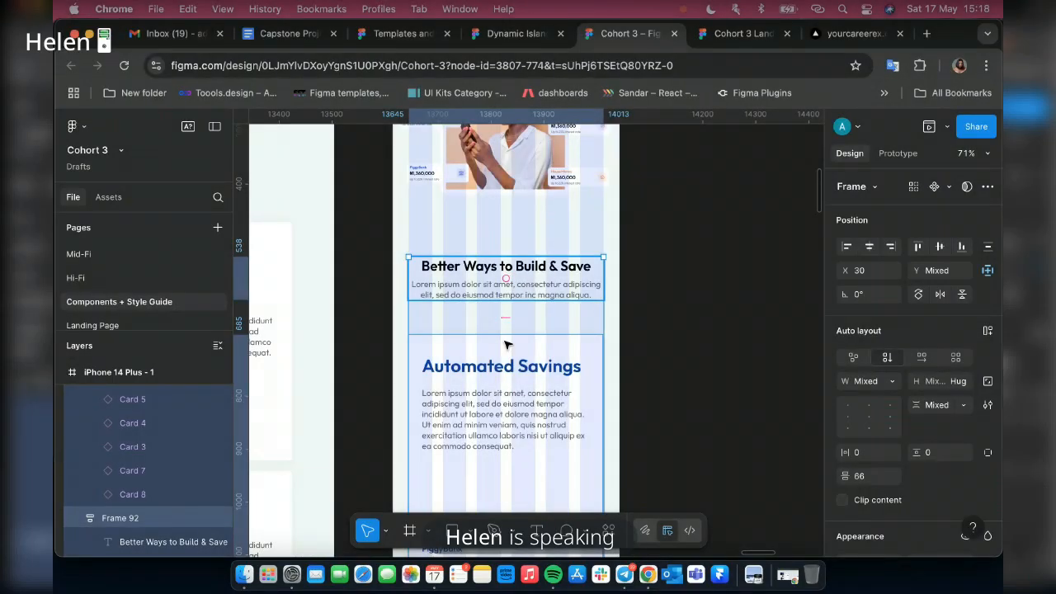
key("shift+a")
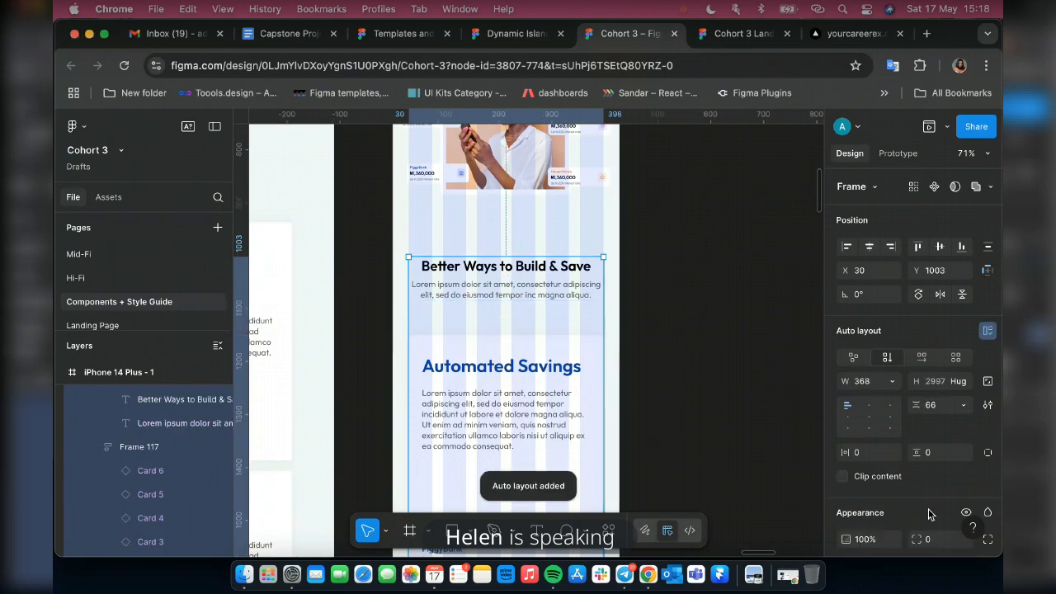
left_click(940, 406)
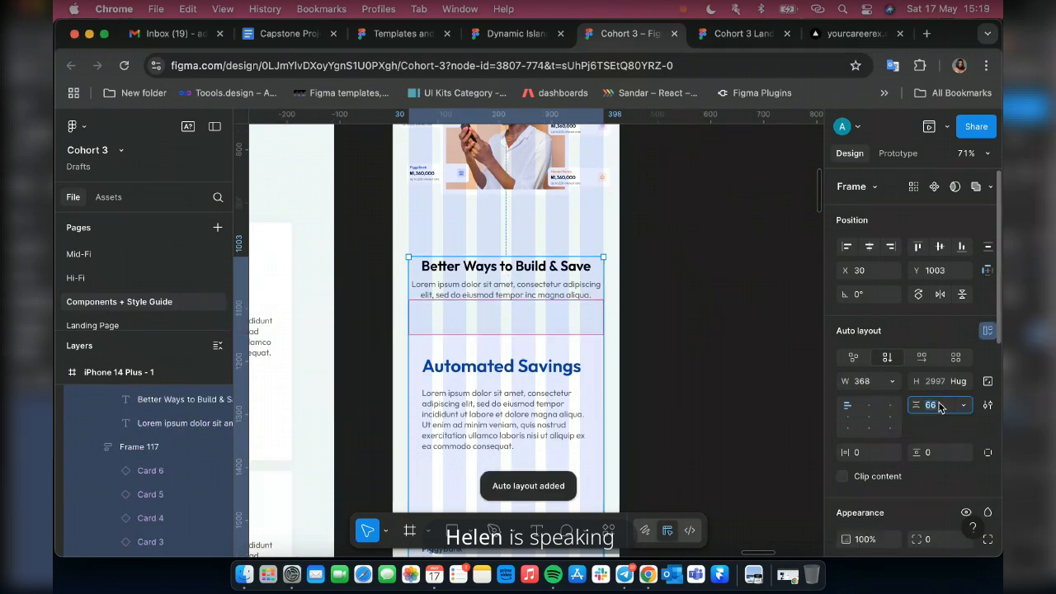
type("3")
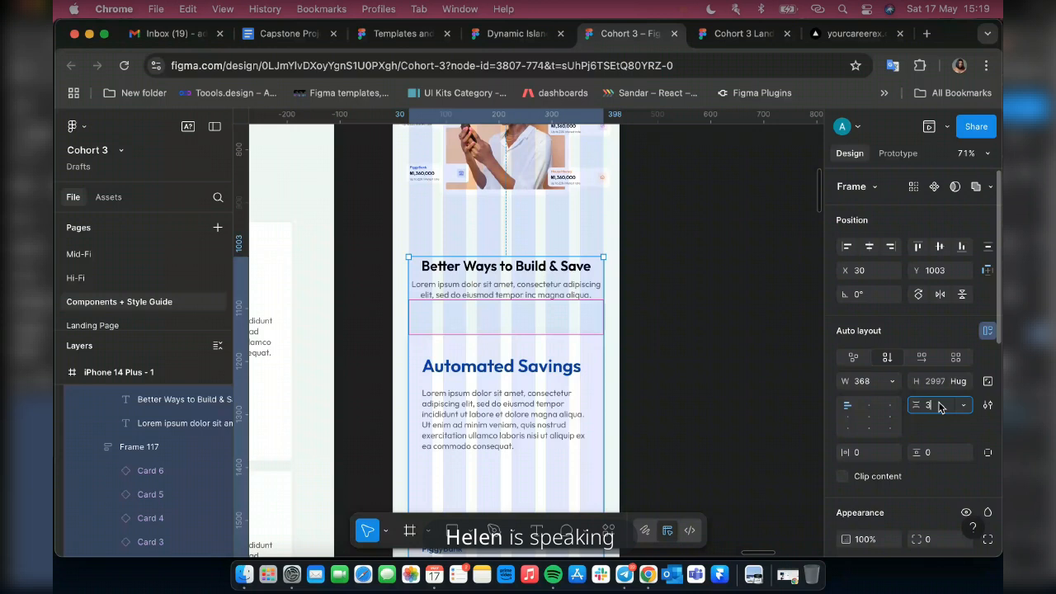
type("0")
key("Return")
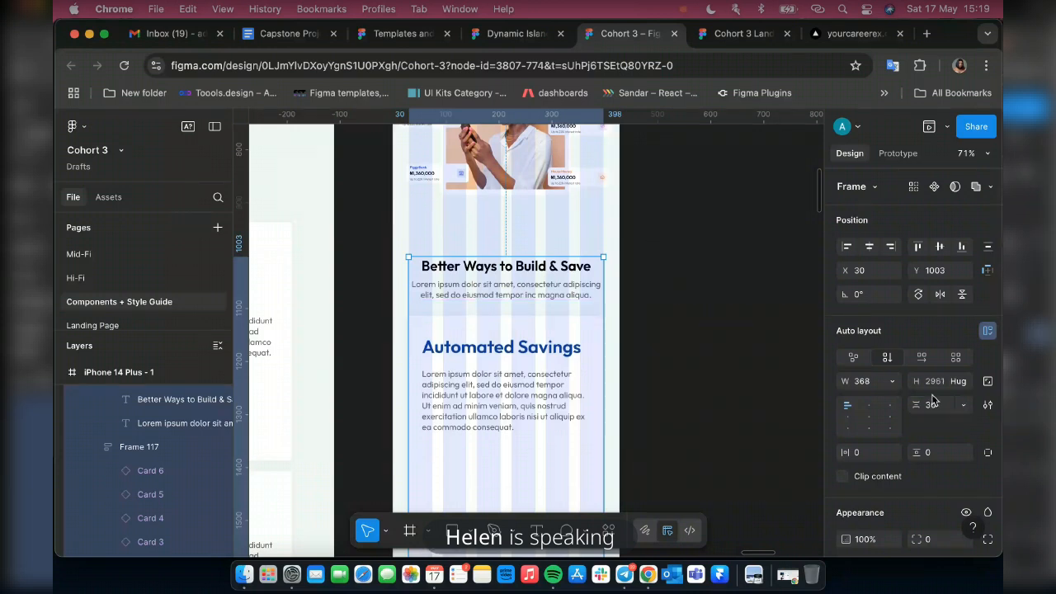
Set the vertical padding of the combined savings section to 20.
left_click(937, 452)
double_click(937, 452)
type("20")
key("Return")
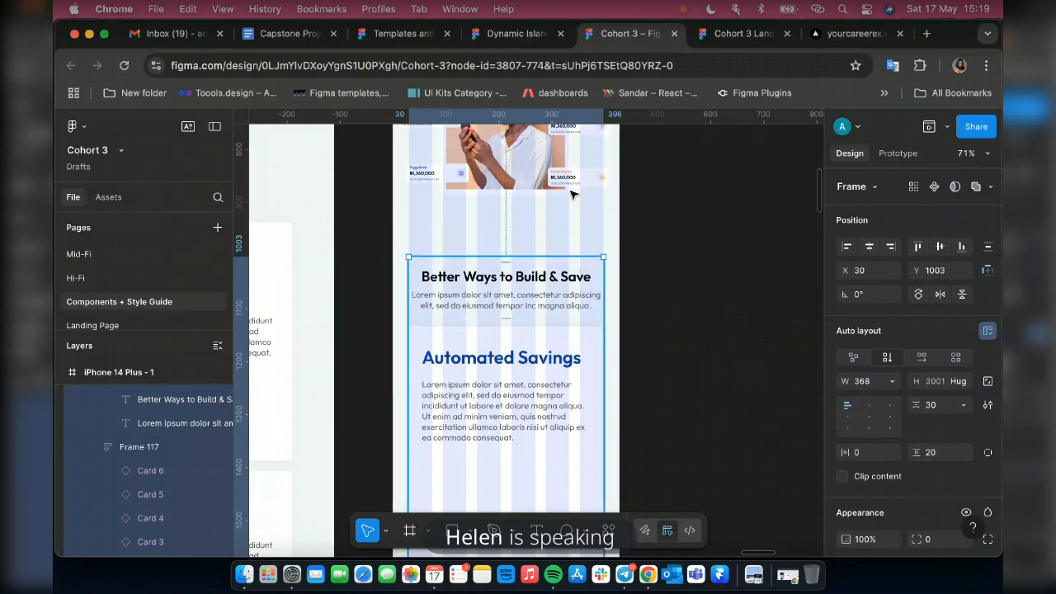
Measure the gap between the hero and the savings section, and nudge the section up to Y 982.
key("alt")
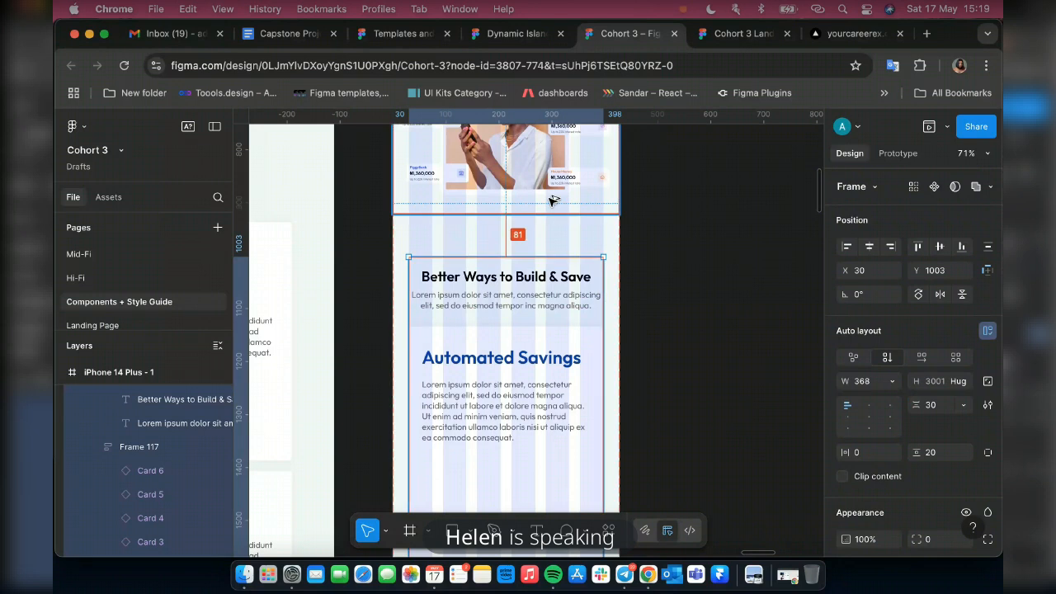
key("shift+Up")
key("shift+Up")
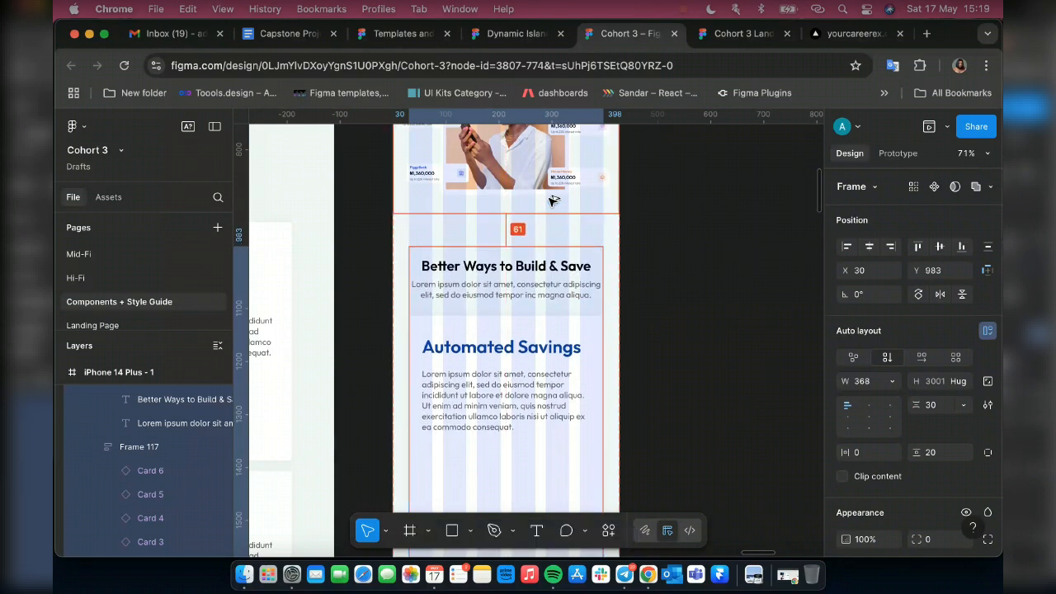
key("Up")
key("Up")
key("Down")
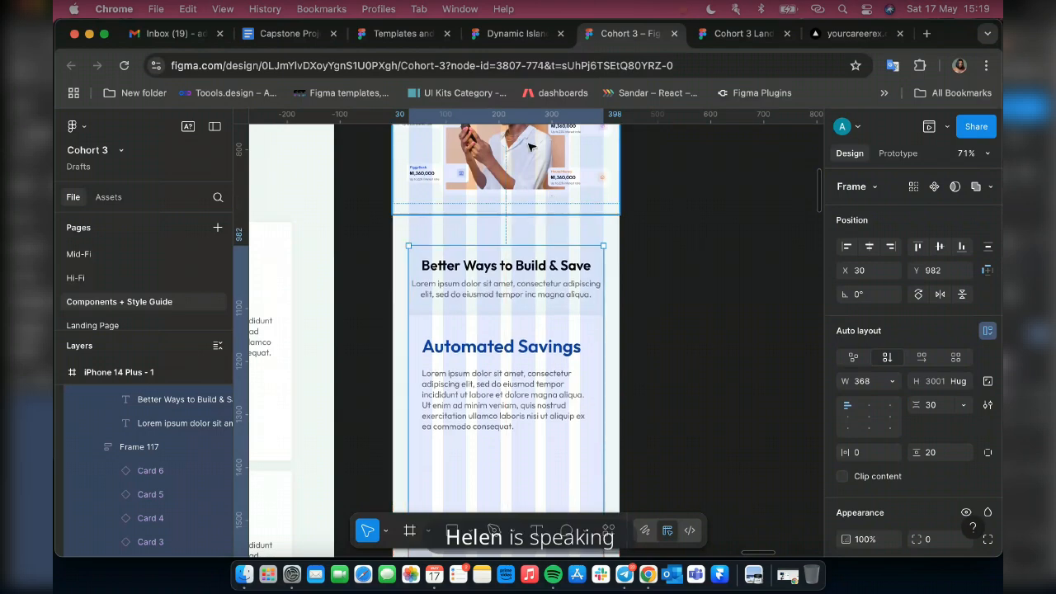
Widen the savings section to 428.
scroll(529, 146, "down", 10)
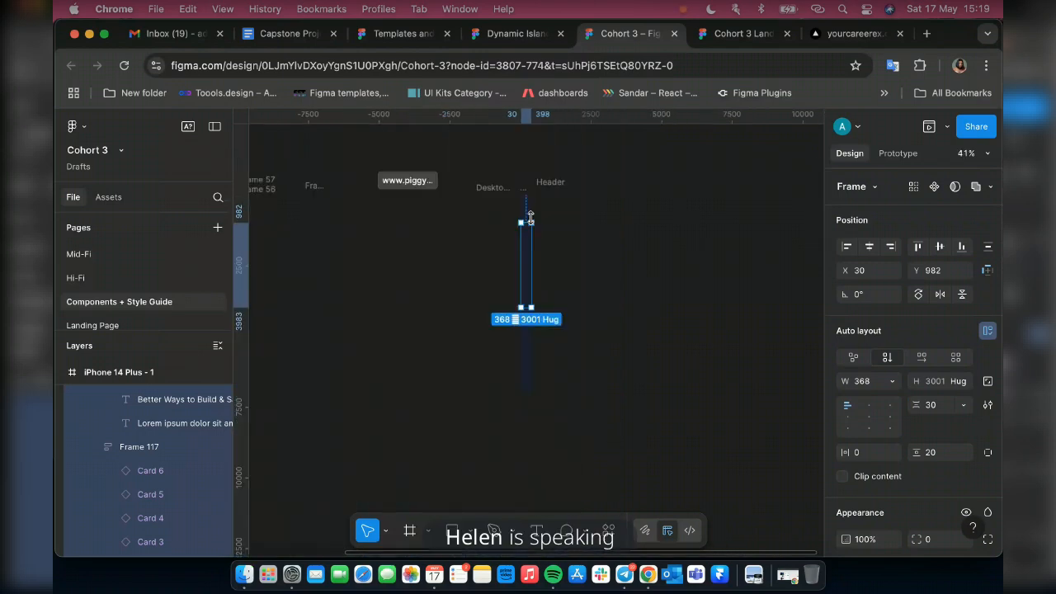
scroll(528, 231, "up", 10)
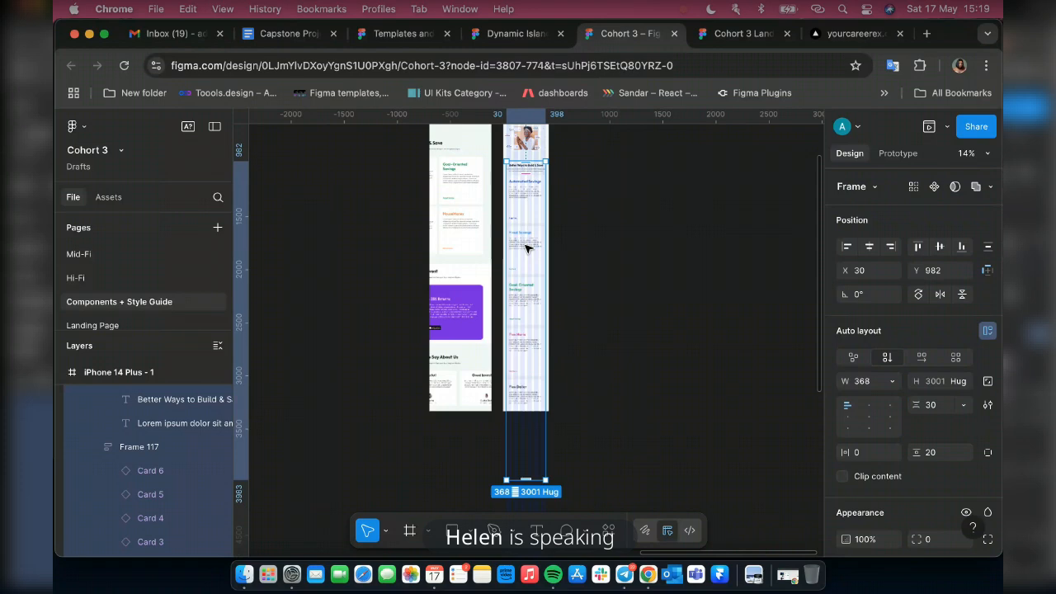
scroll(528, 247, "up", 10)
scroll(566, 304, "down", 2)
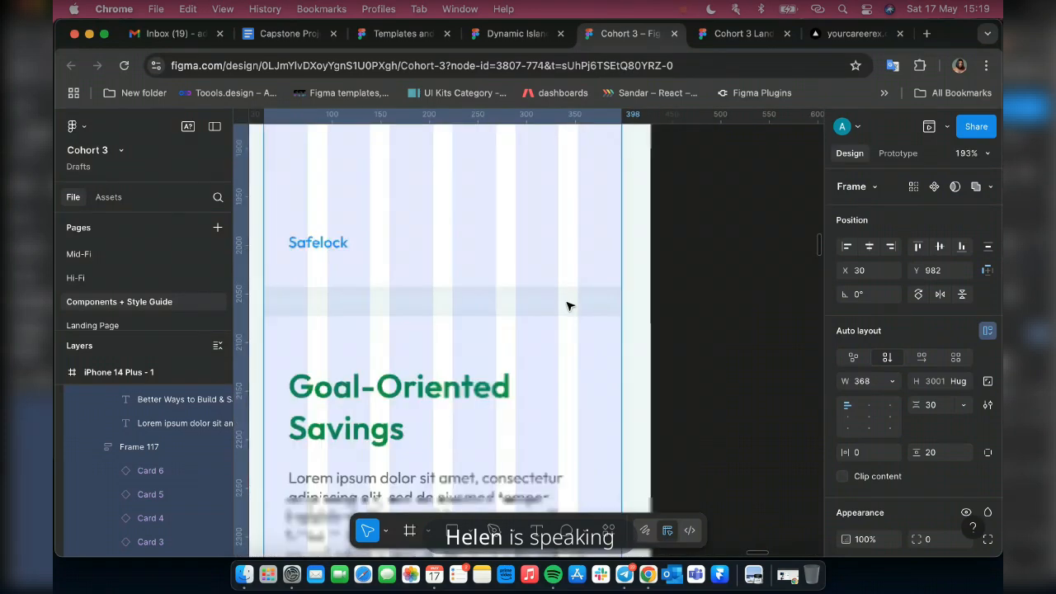
scroll(566, 306, "down", 3)
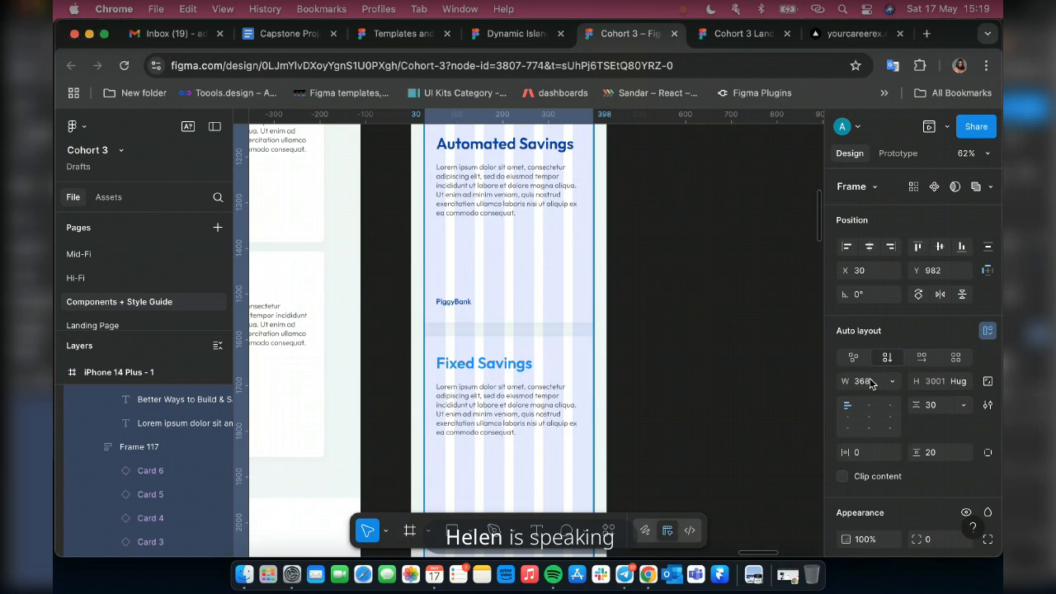
left_click(871, 387)
type("36")
key("BackSpace")
key("BackSpace")
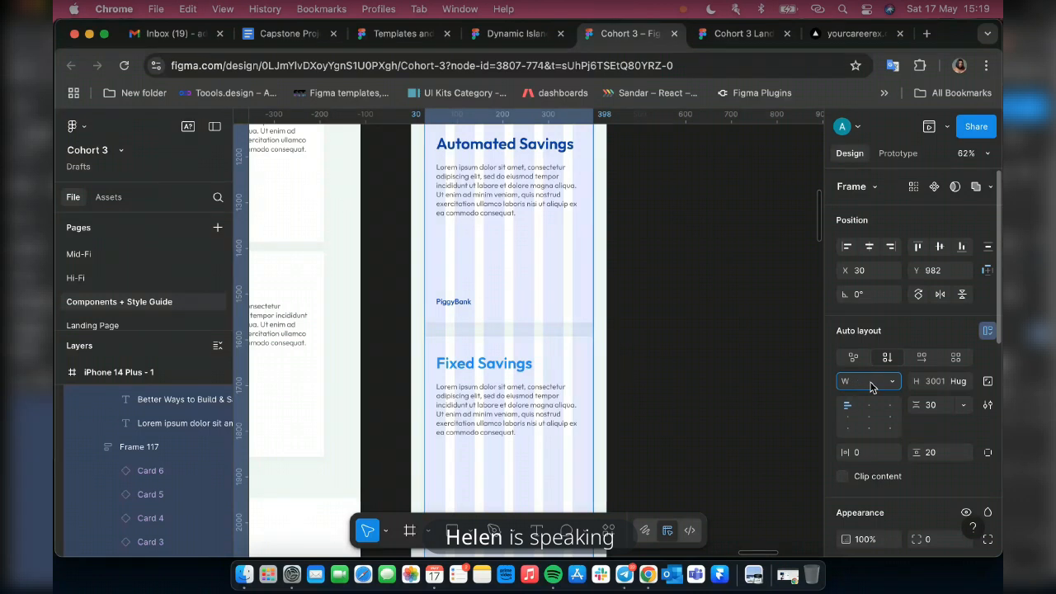
type("428")
key("Return")
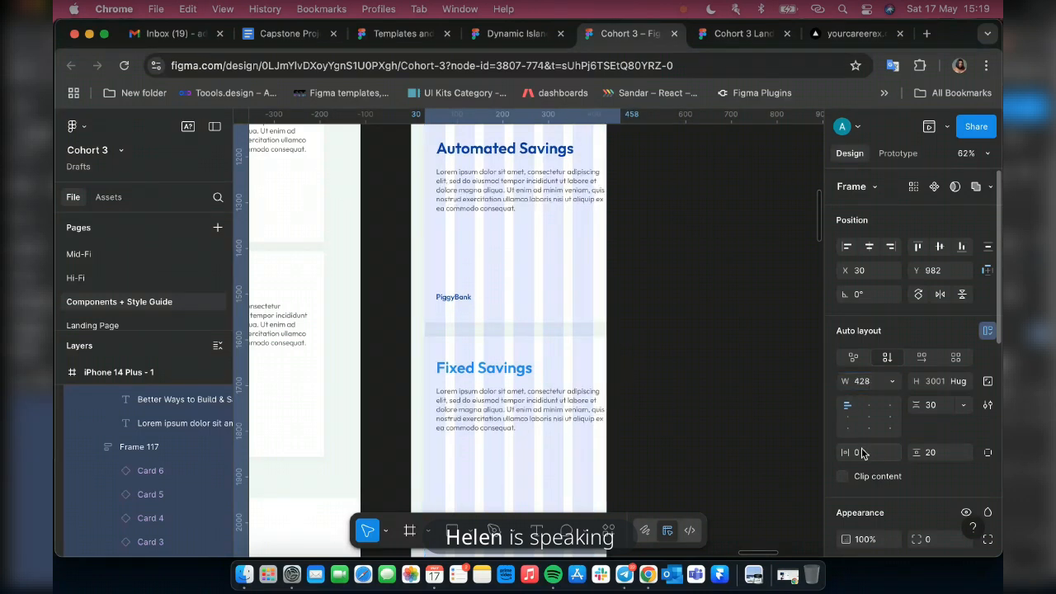
Center the savings section horizontally in the mobile frame and set its horizontal padding to 30.
left_click(869, 248)
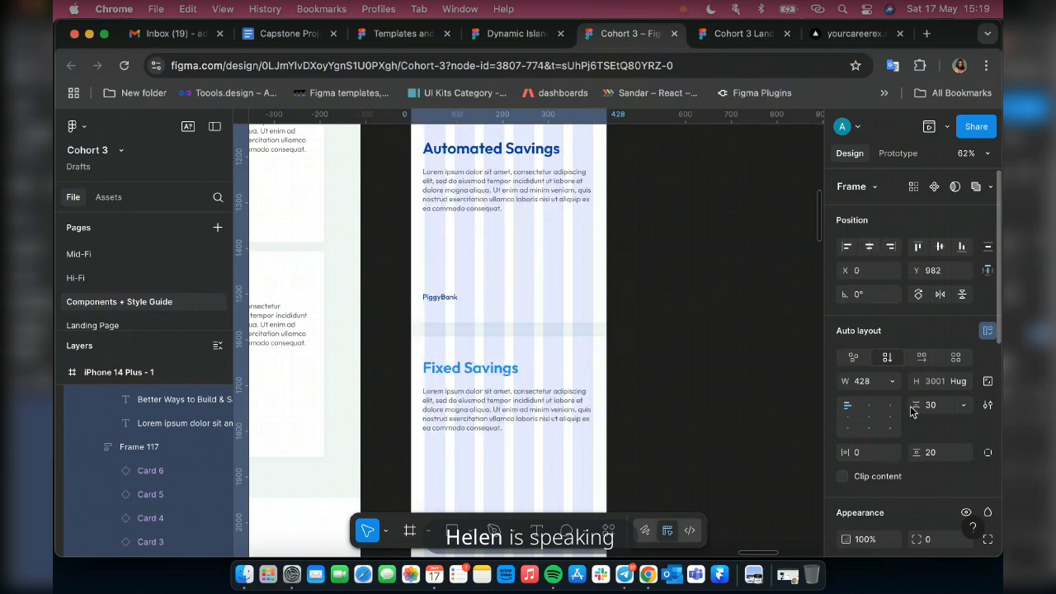
left_click(864, 454)
type("30")
key("Return")
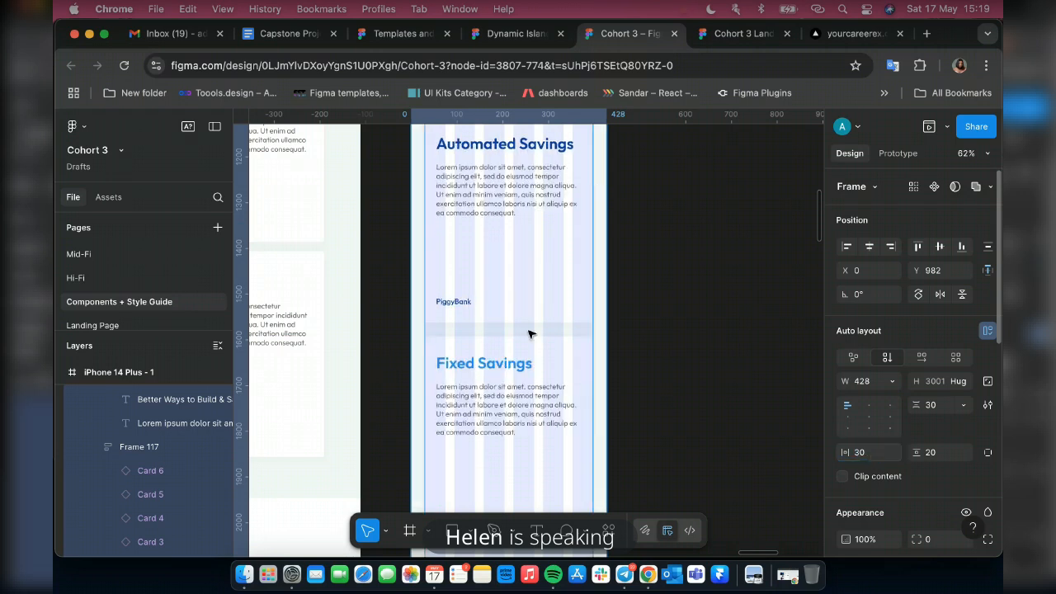
Review the savings section against the desktop page and extend the iPhone 14 Plus - 1 frame to a height of about 7942.
scroll(540, 328, "down", 5)
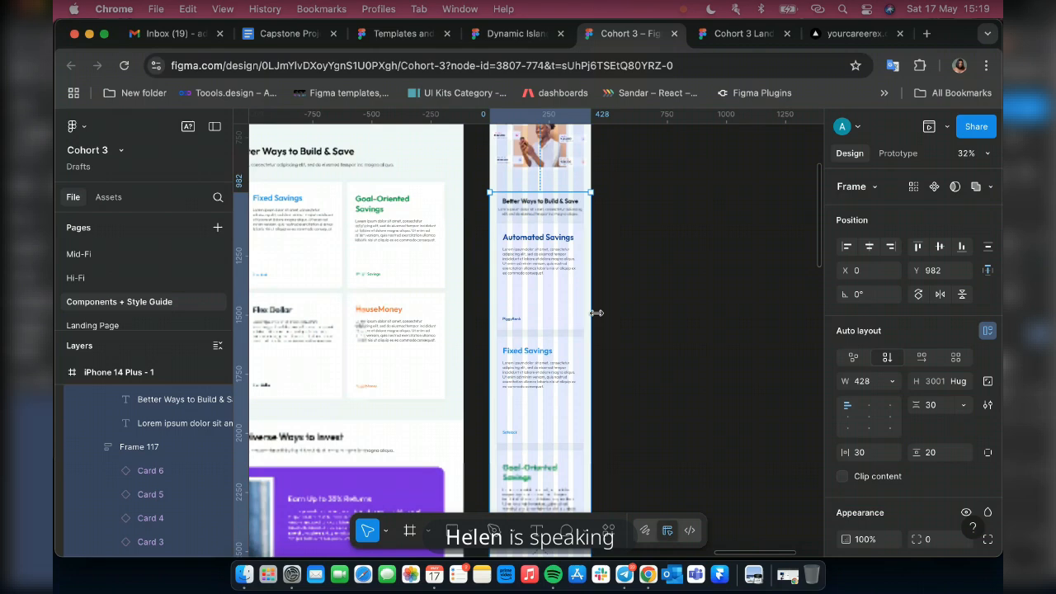
scroll(629, 337, "down", 3)
scroll(627, 342, "down", 5)
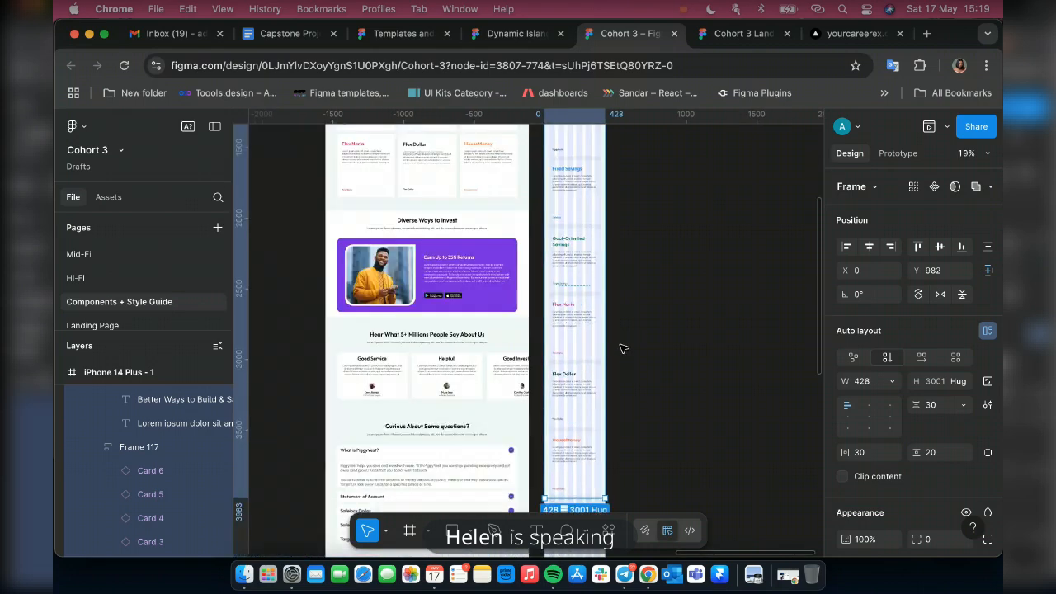
scroll(520, 332, "down", 4)
scroll(561, 387, "down", 12)
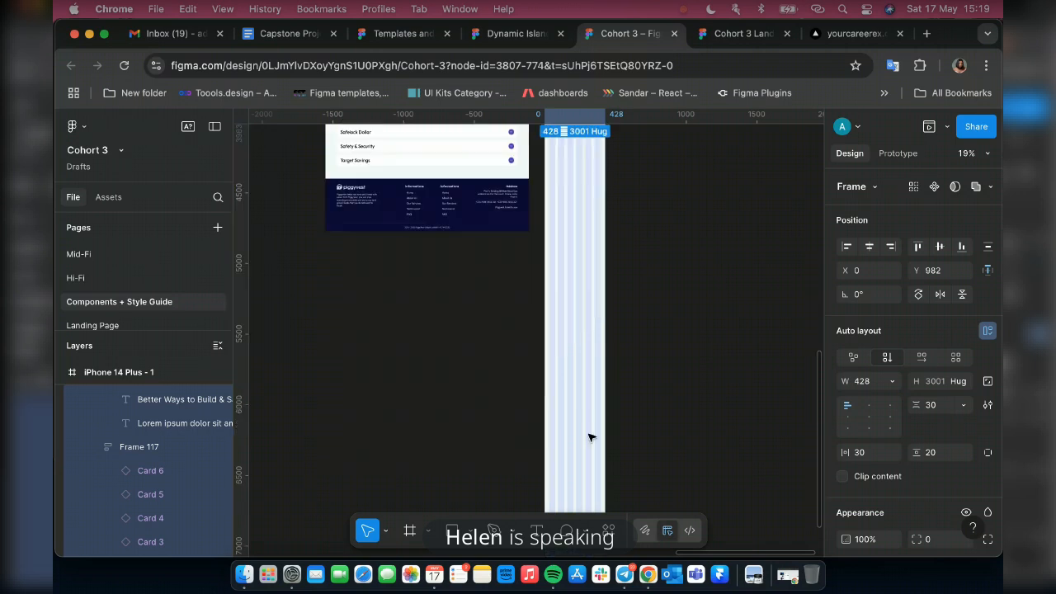
scroll(597, 361, "up", 18)
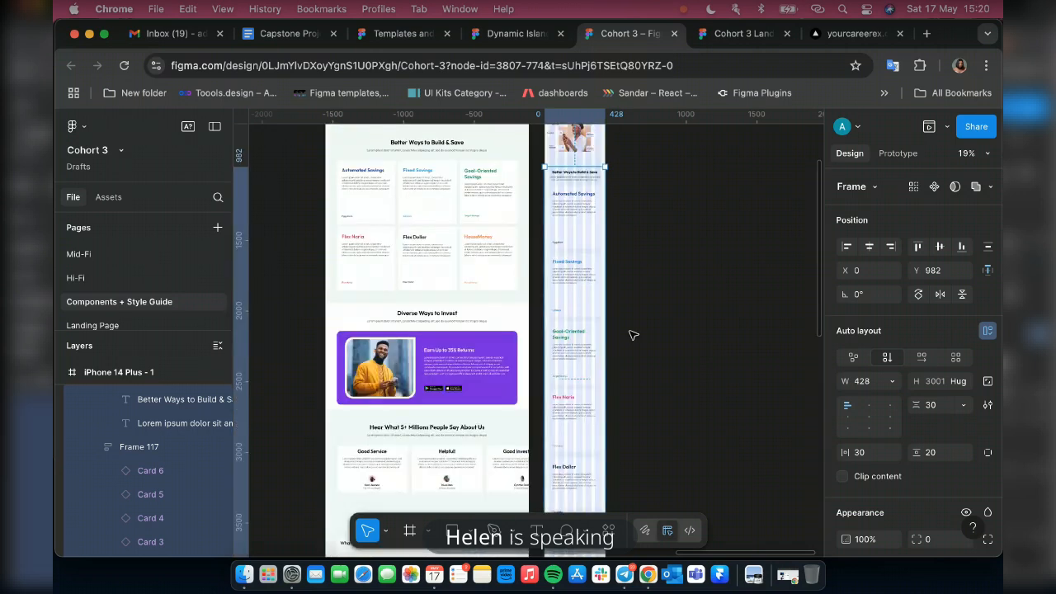
scroll(566, 251, "up", 8)
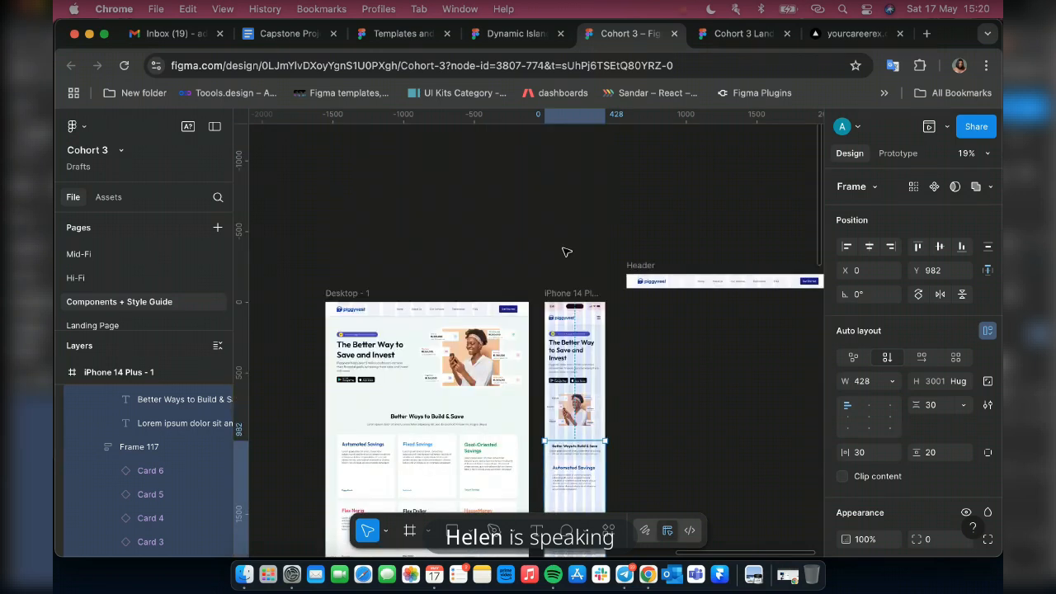
key("Escape")
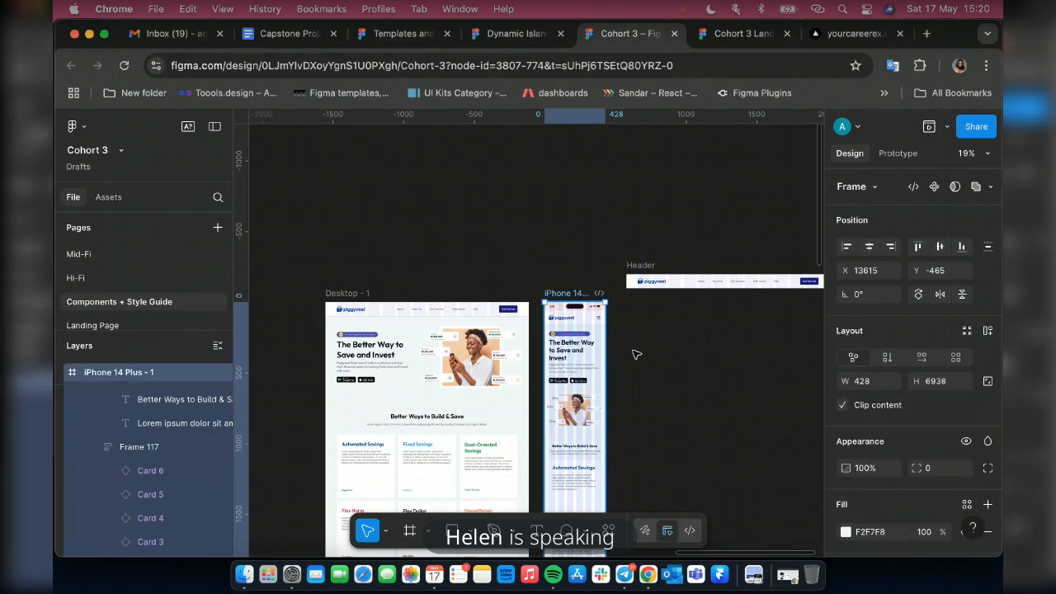
scroll(635, 354, "down", 20)
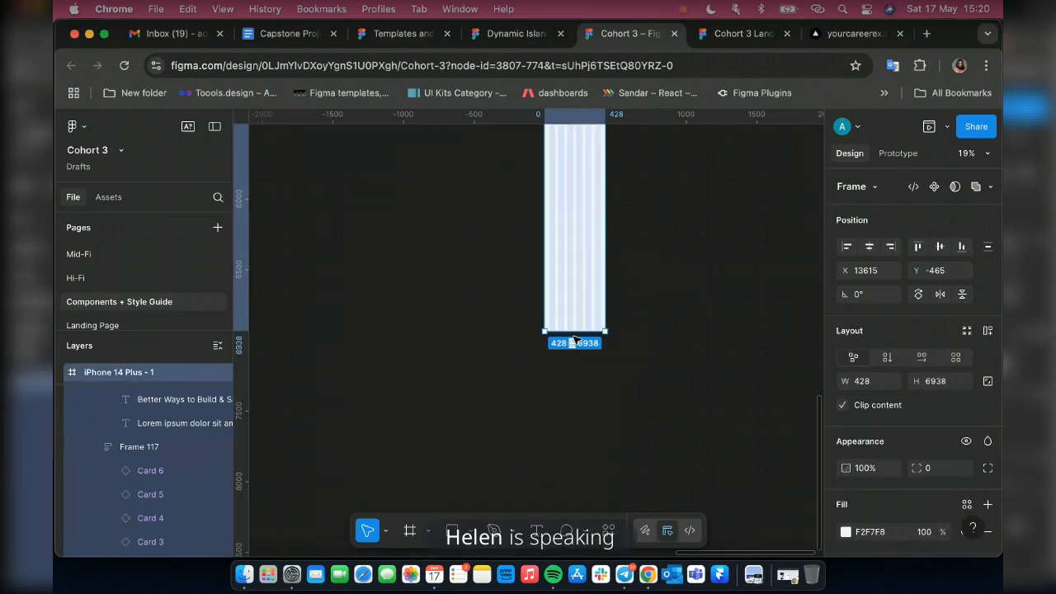
mouse_move(591, 464)
left_mouse_down()
mouse_move(588, 454)
mouse_move(587, 473)
left_mouse_up()
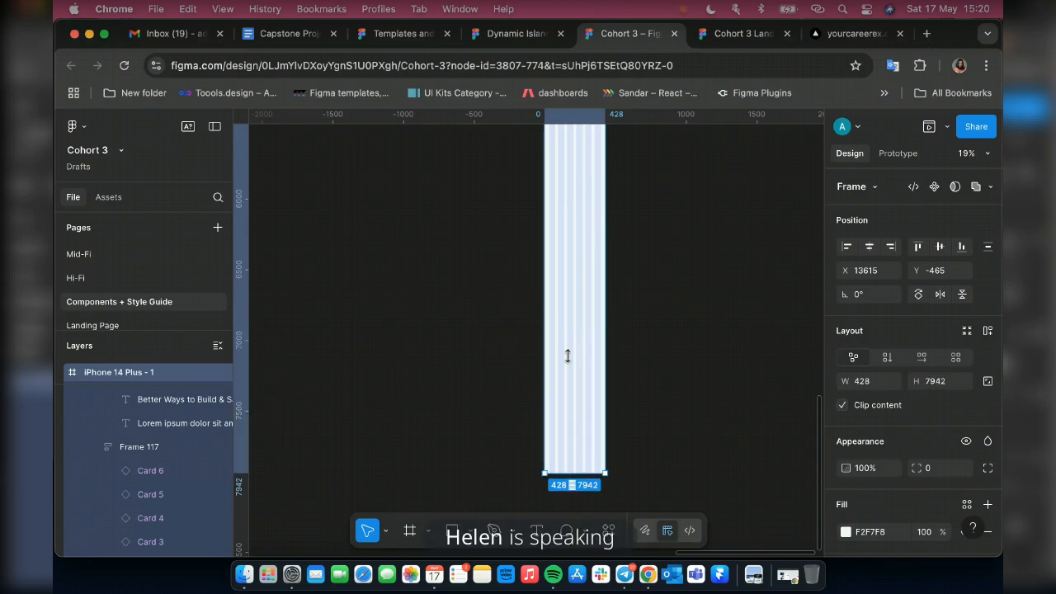
Switch to Telegram to check the group video chat and return to the Figma design.
scroll(567, 355, "up", 2)
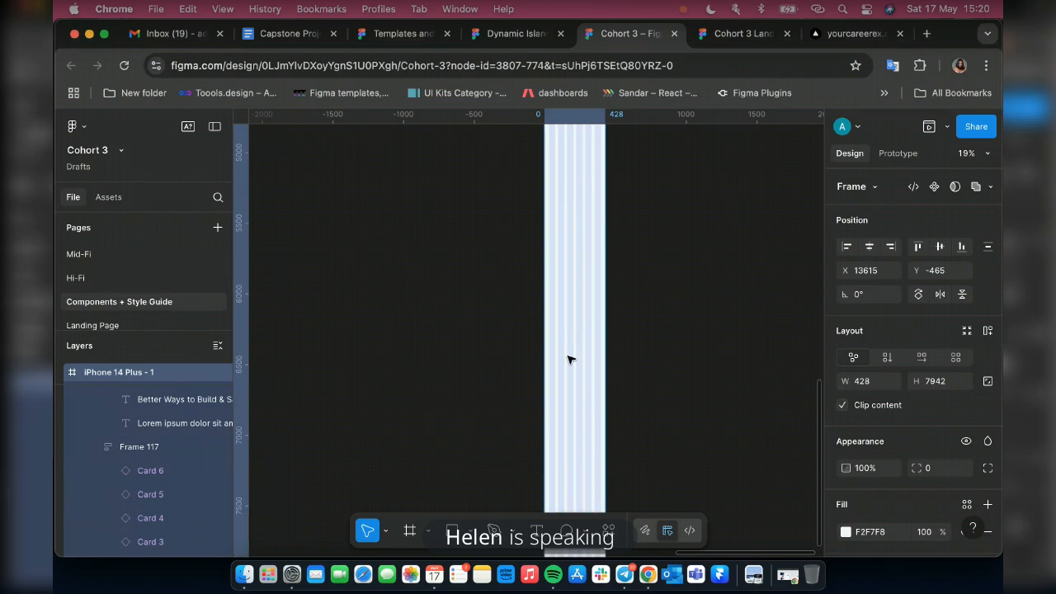
scroll(568, 359, "up", 8)
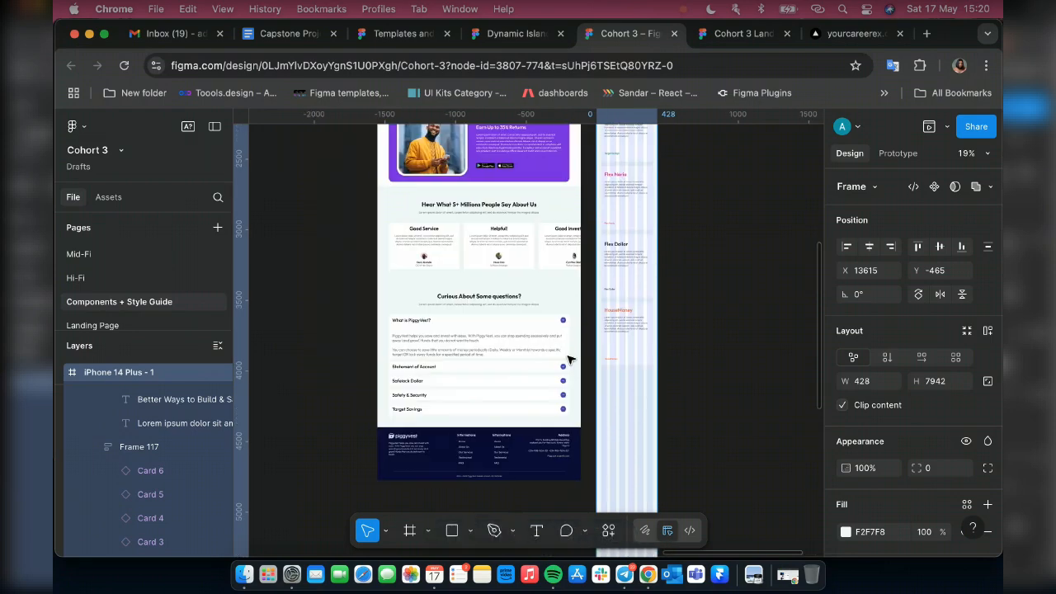
left_click(625, 574)
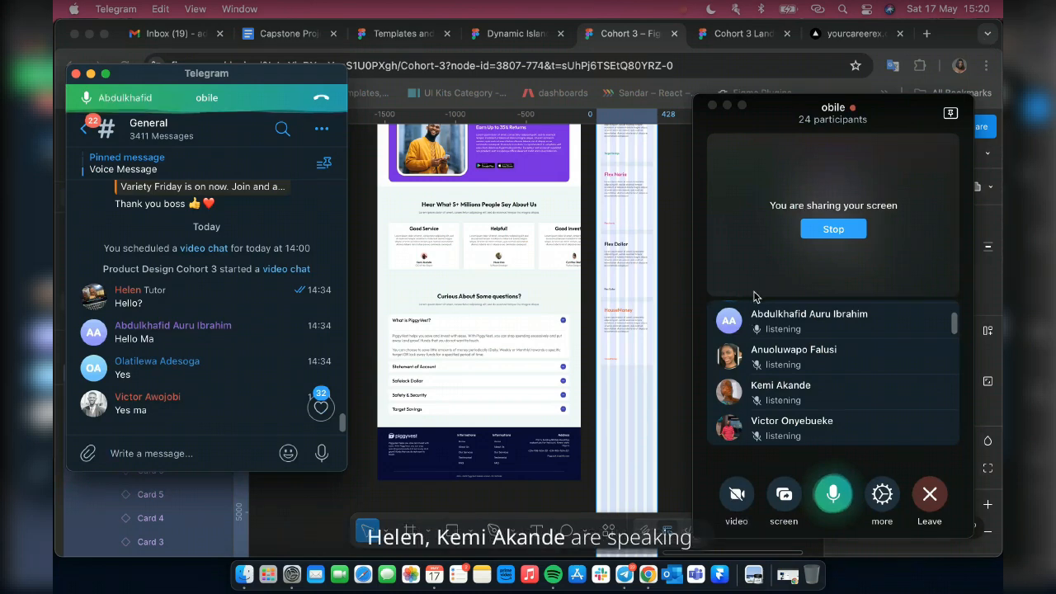
left_click(577, 477)
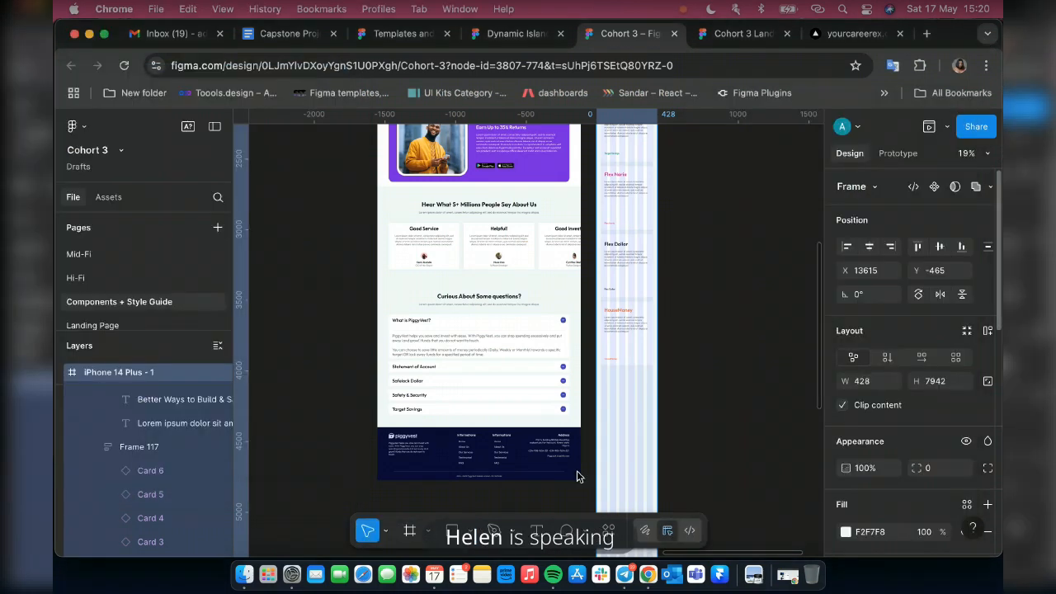
Check the text styles of the heading and description in the mobile savings section.
scroll(544, 239, "up", 3)
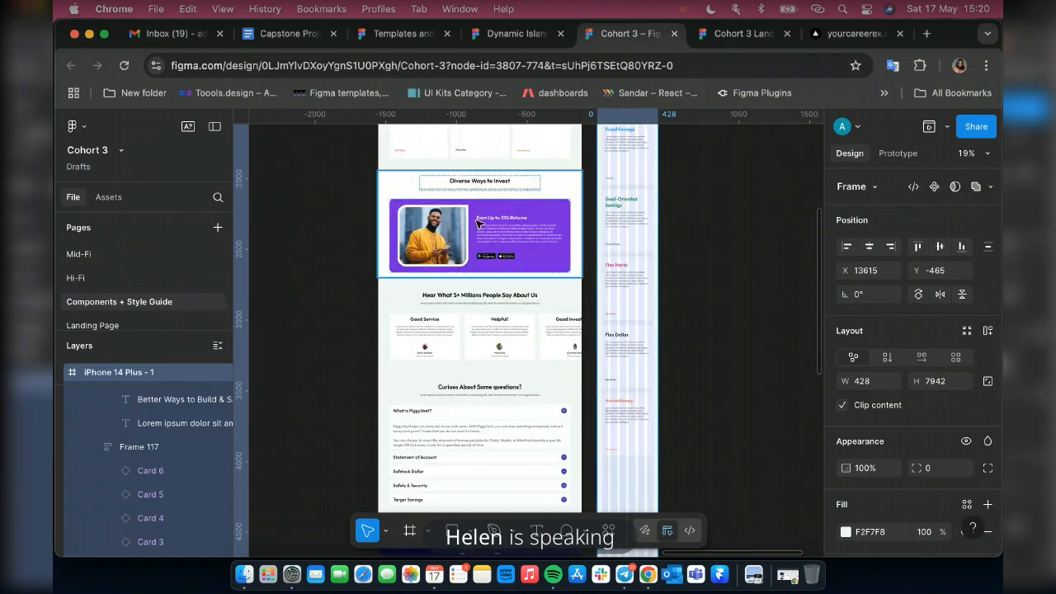
scroll(553, 181, "up", 5)
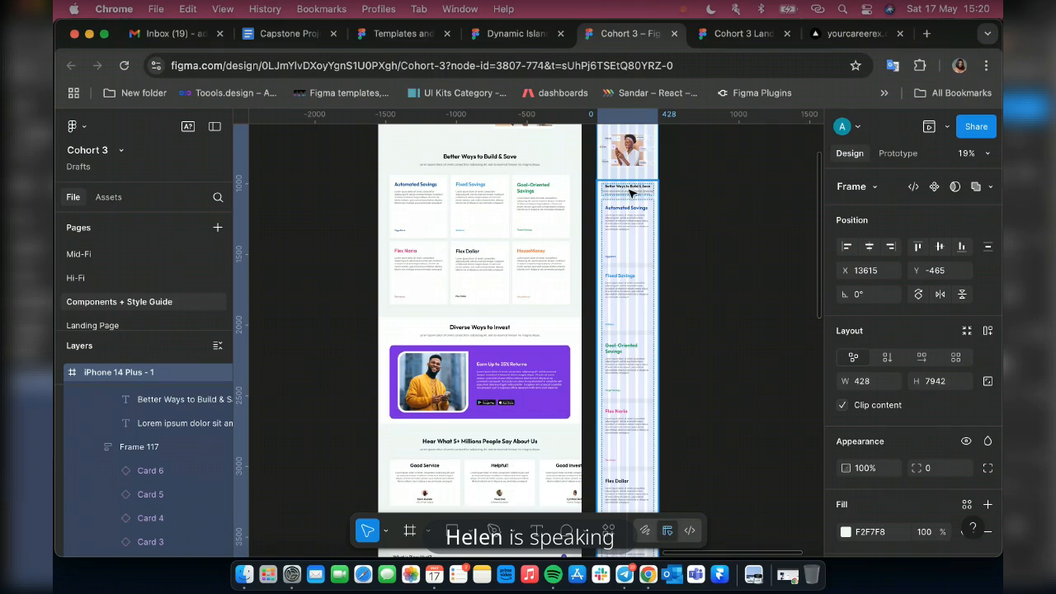
left_click(631, 193)
left_click(631, 192)
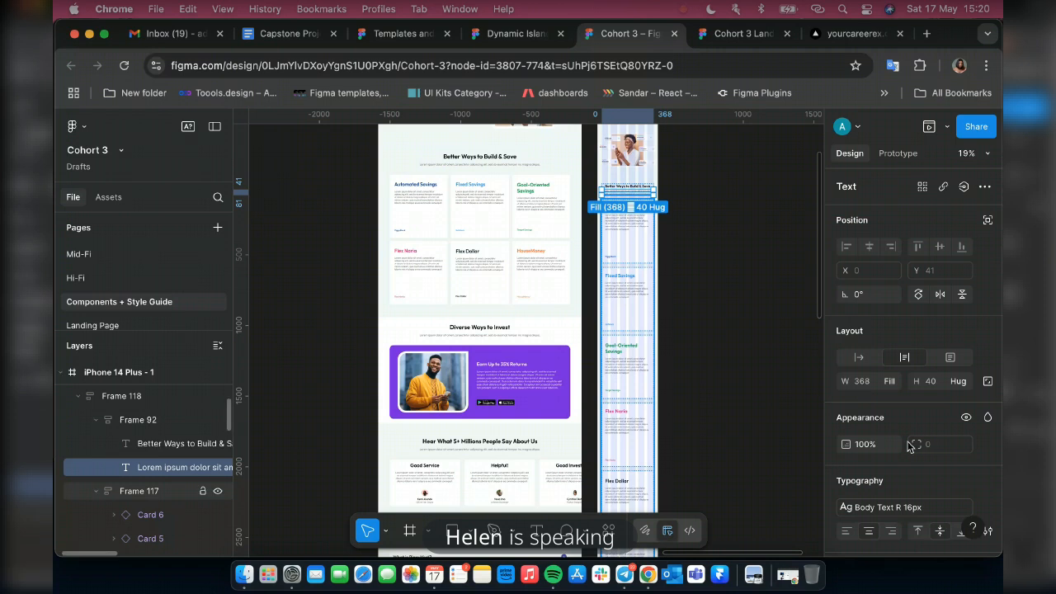
key("shift+Tab")
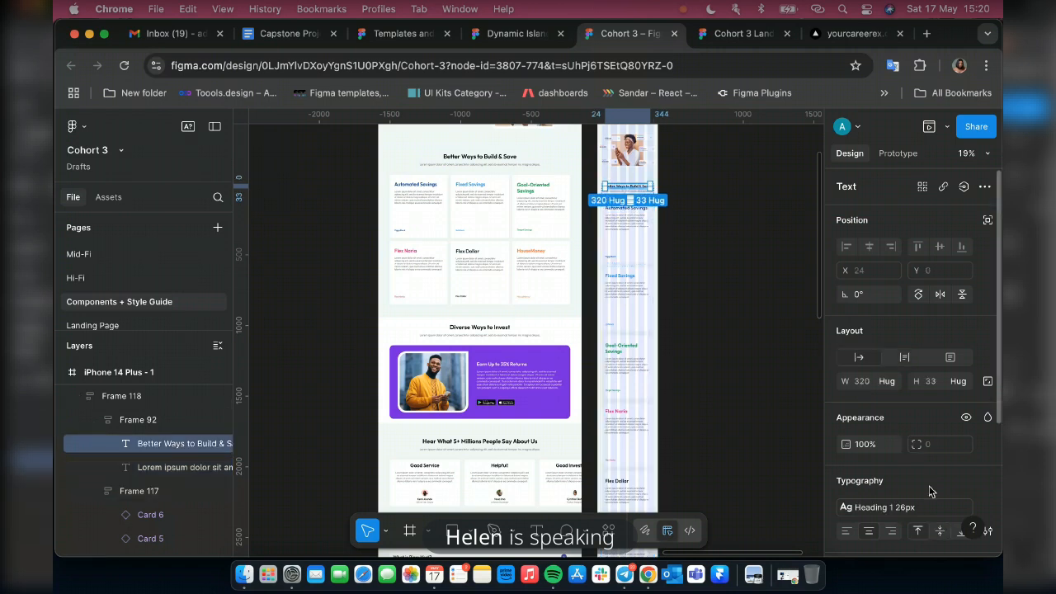
scroll(907, 413, "down", 2)
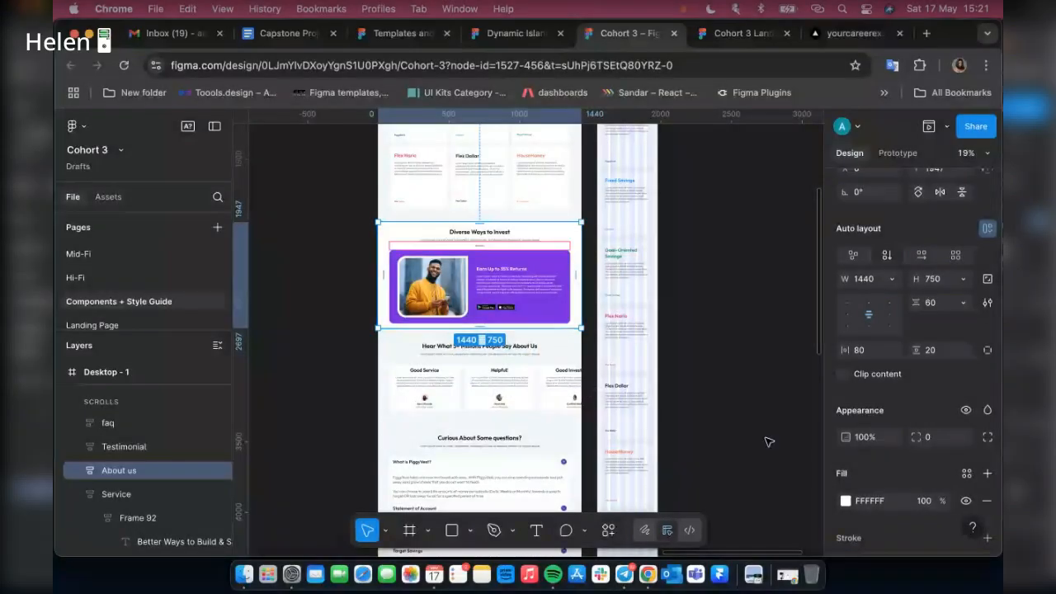
Duplicate the desktop page's "Diverse Ways to Invest" section onto the empty canvas beside the mobile frame.
left_click_drag(513, 244, 765, 438)
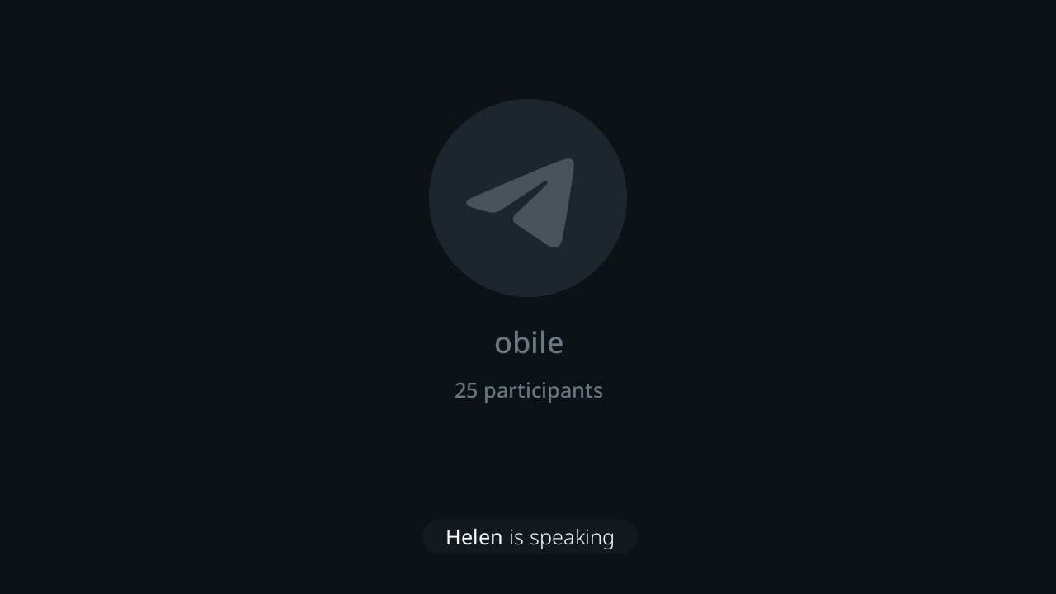
left_click_drag(788, 447, 808, 469)
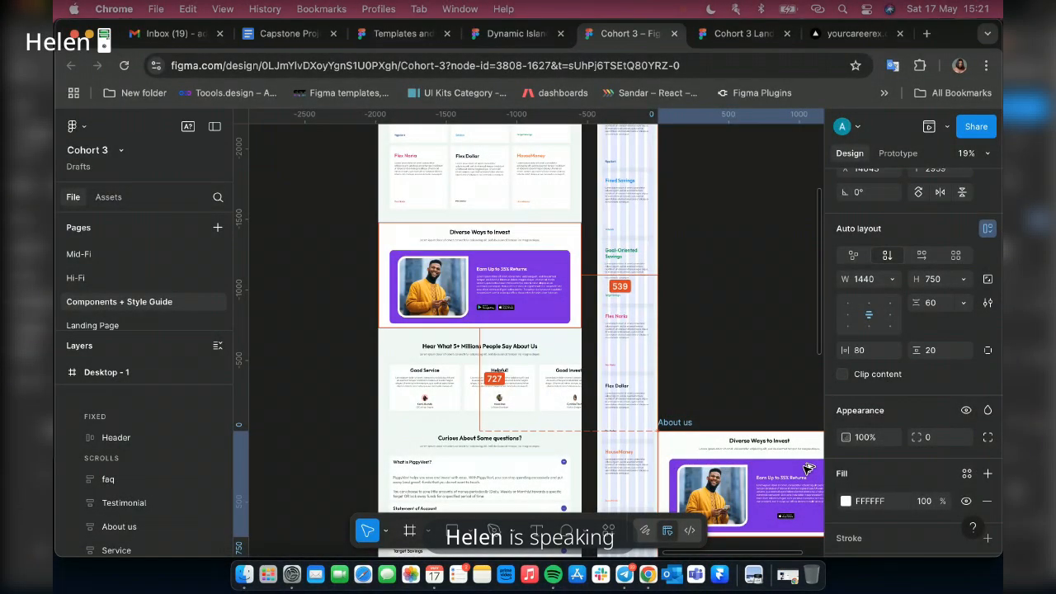
left_click_drag(809, 469, 809, 485)
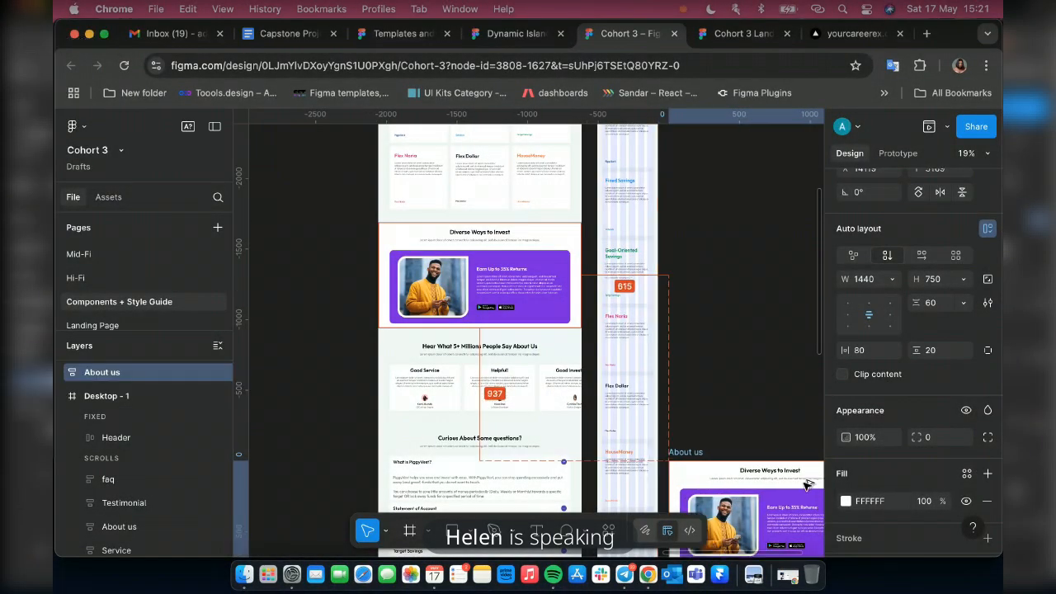
scroll(719, 415, "down", 3)
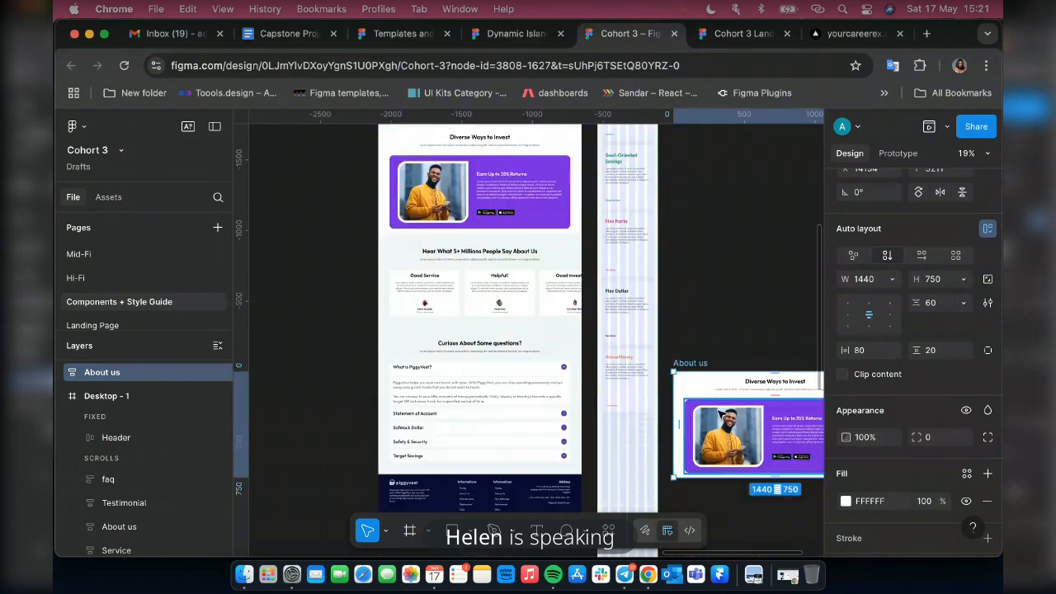
Examine the copied section's heading and purple card, including its photo, text and store badges.
scroll(701, 405, "down", 5)
scroll(683, 397, "down", 5)
scroll(685, 384, "up", 5)
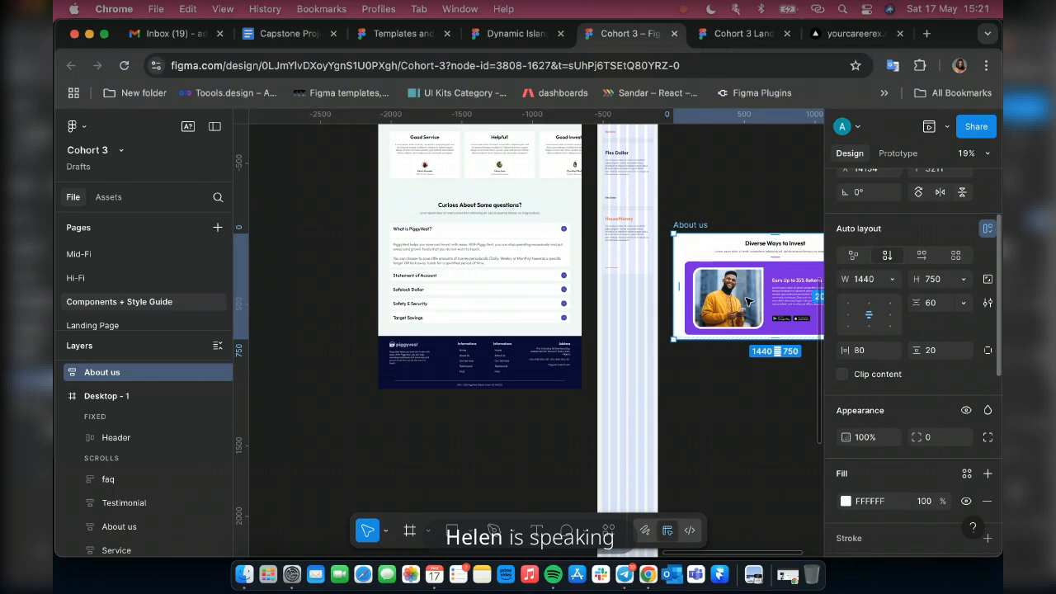
scroll(747, 301, "up", 5)
scroll(748, 302, "right", 3)
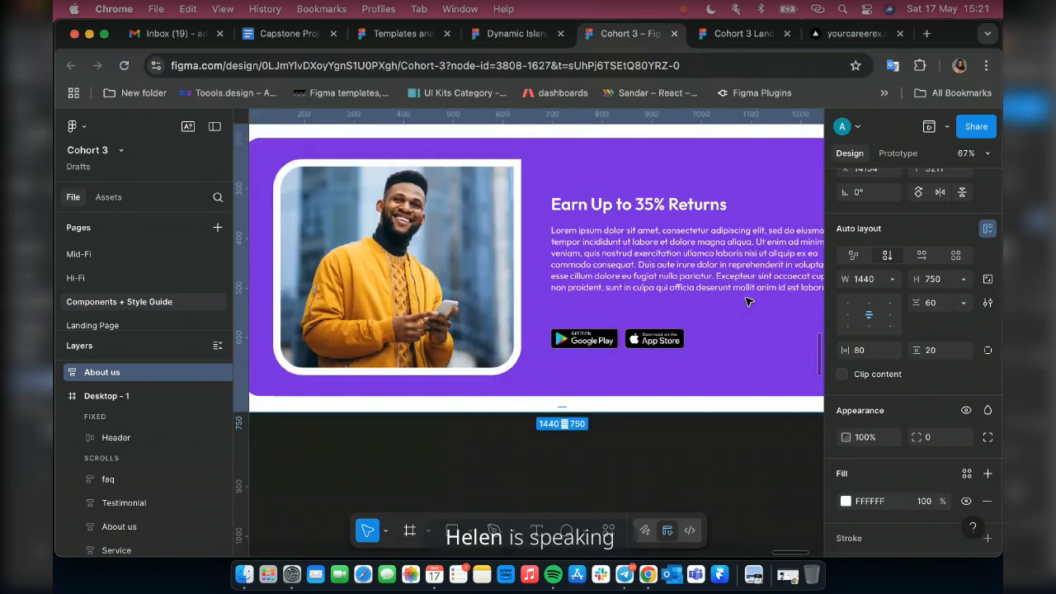
scroll(748, 302, "down", 3)
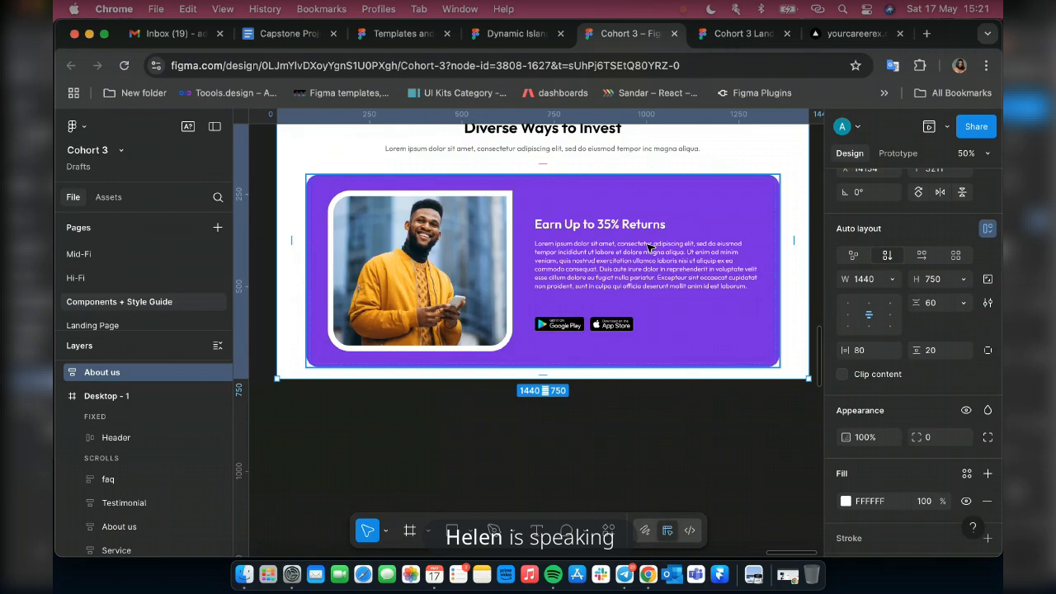
scroll(648, 245, "up", 4)
scroll(647, 249, "down", 3)
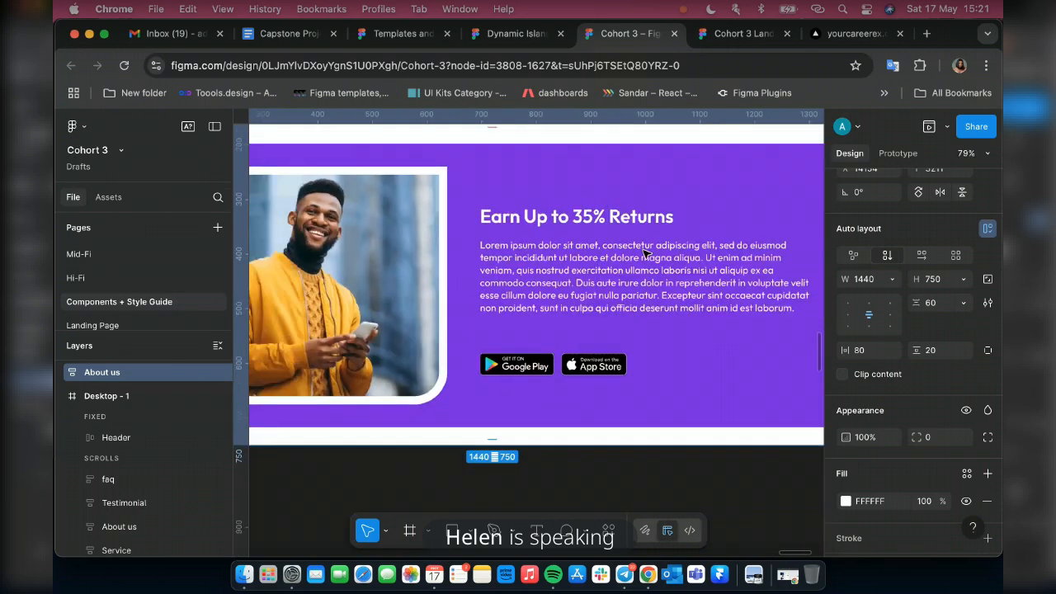
scroll(645, 254, "down", 2)
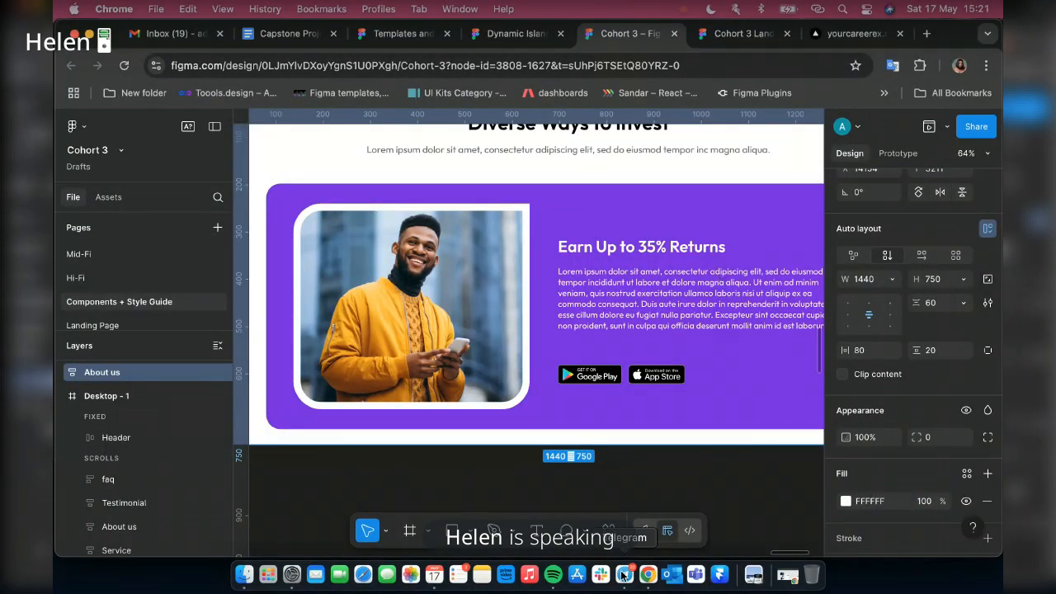
Switch to Telegram to check on the group video chat participants and return to the Figma design.
left_click(624, 575)
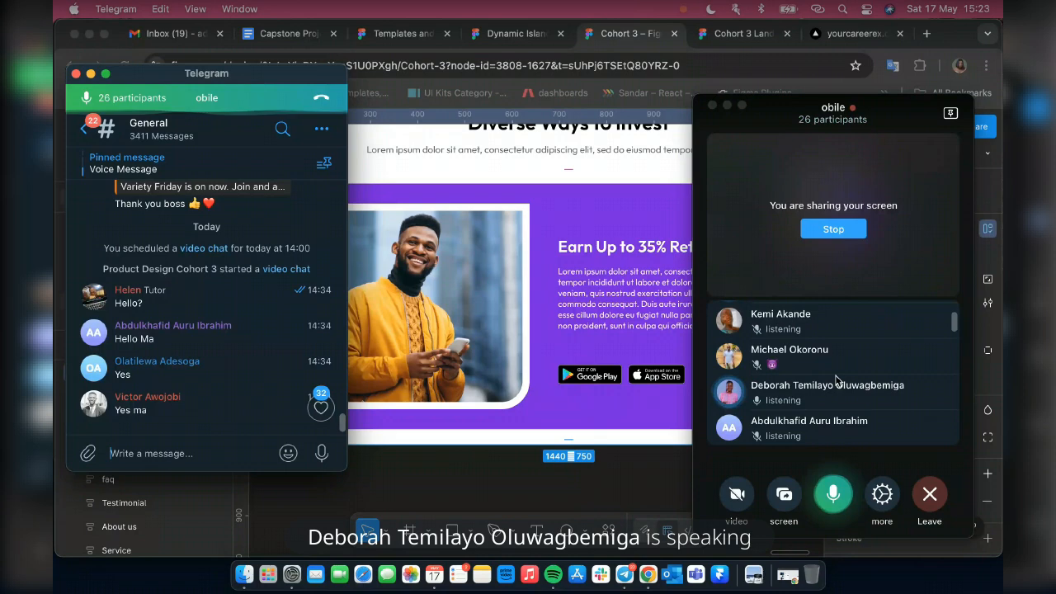
scroll(836, 379, "down", 1)
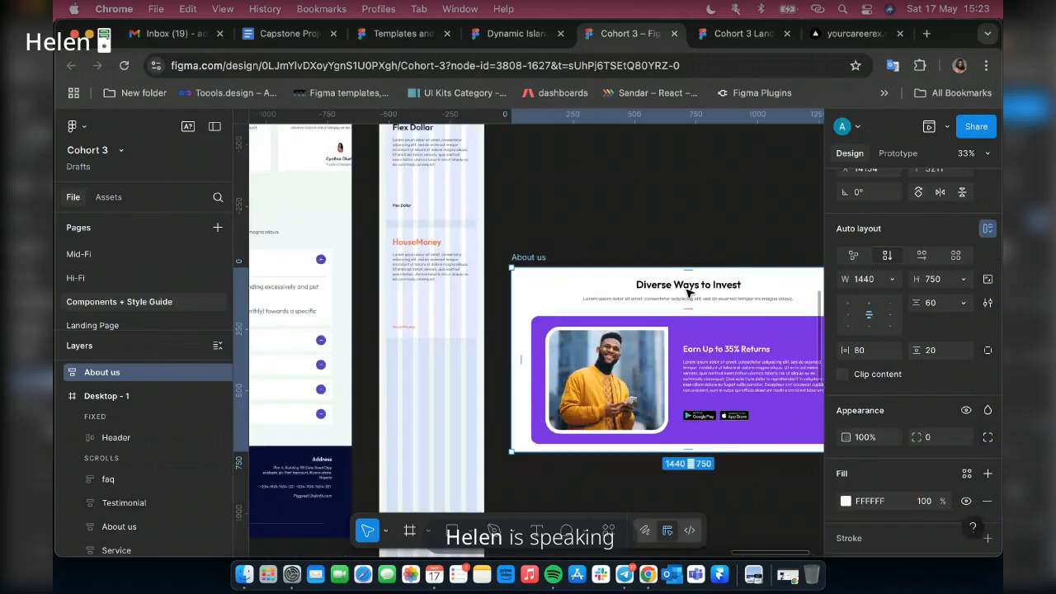
Move the "Diverse Ways to Invest" heading block out of the copied section into the mobile frame, centered below the HouseMoney card.
left_click(676, 284)
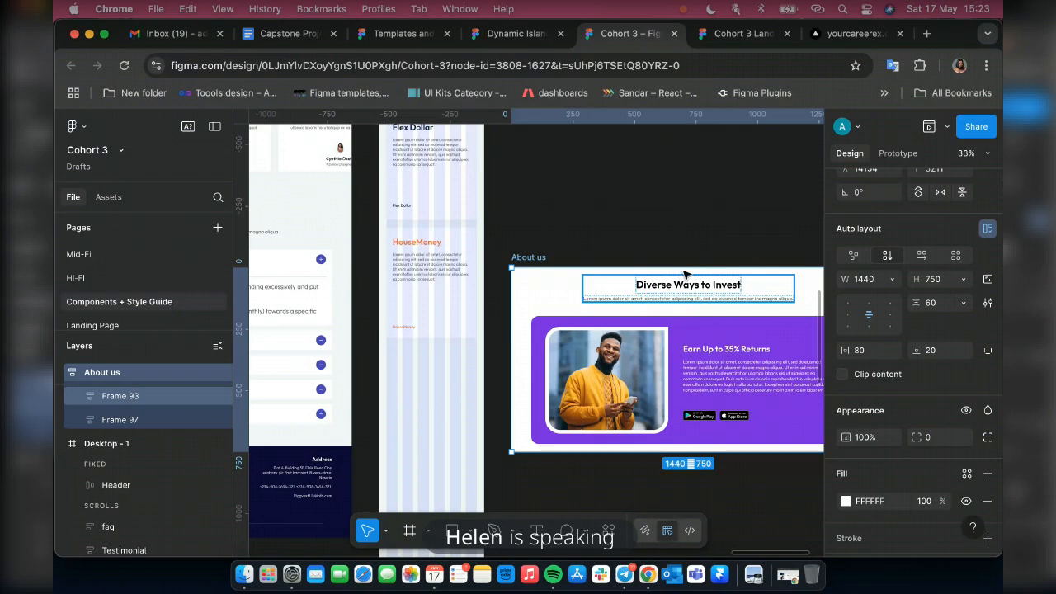
left_click(658, 292)
scroll(660, 292, "down", 1)
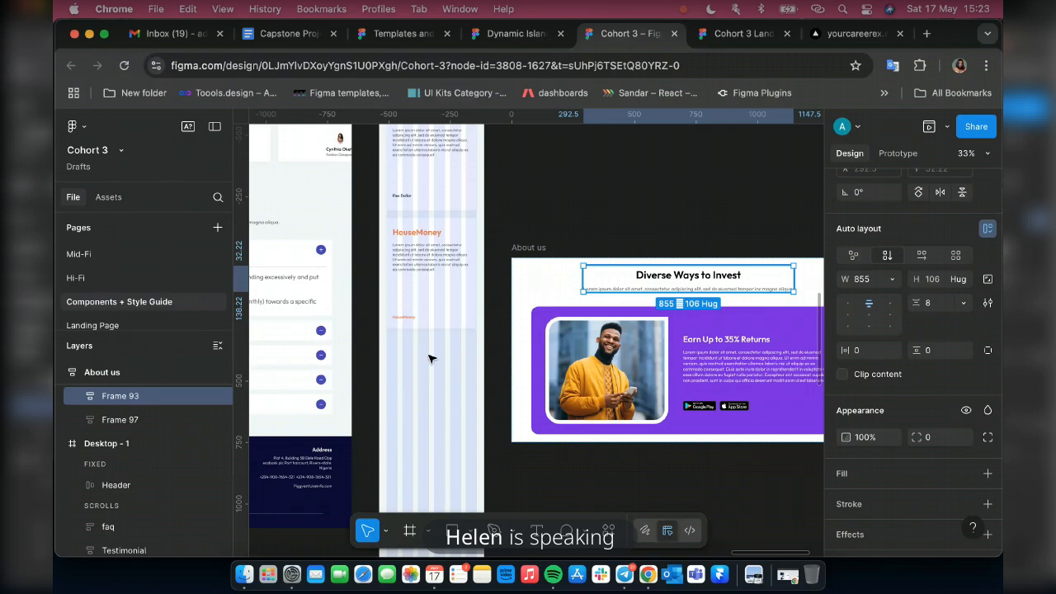
left_click_drag(429, 358, 691, 177)
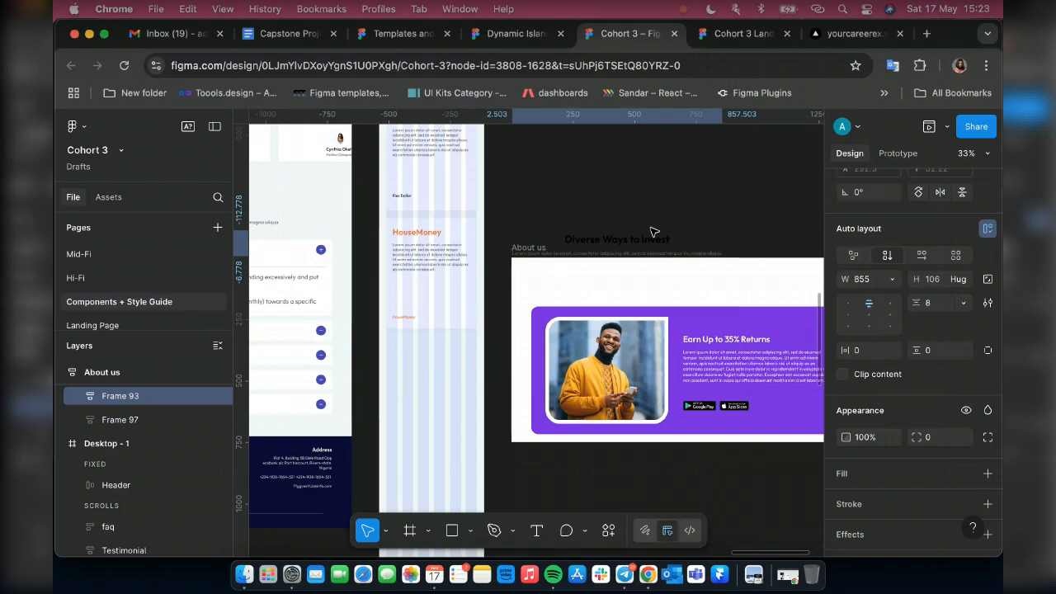
left_click_drag(646, 233, 691, 179)
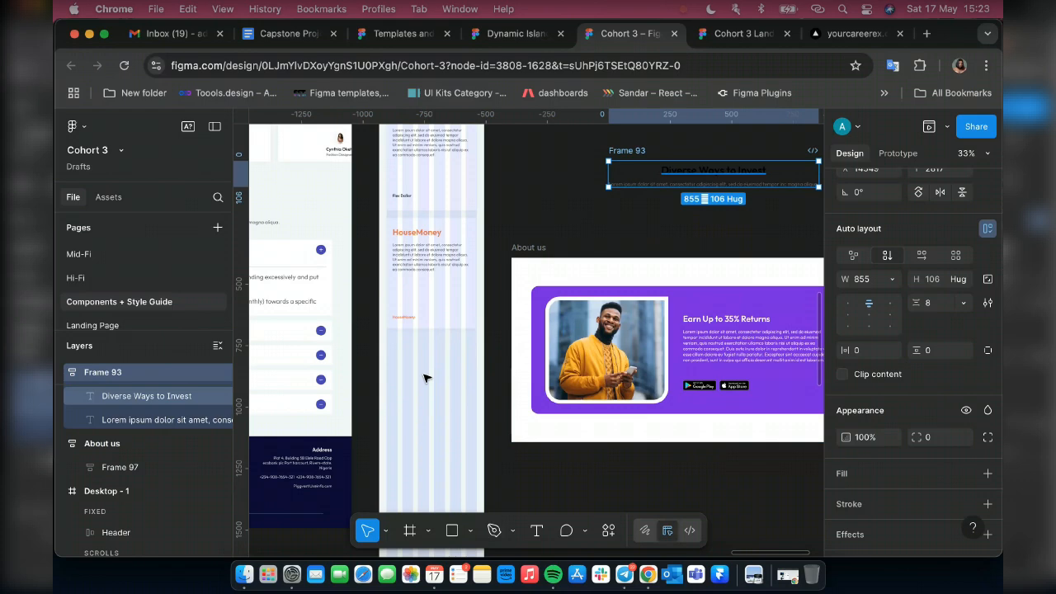
left_click_drag(424, 375, 413, 364)
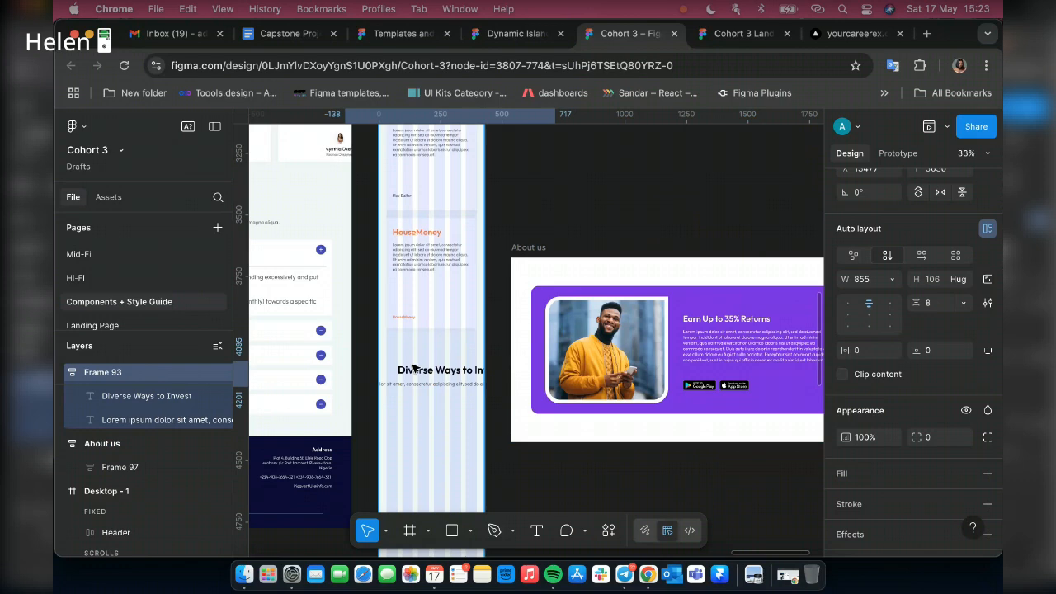
left_click_drag(414, 367, 486, 370)
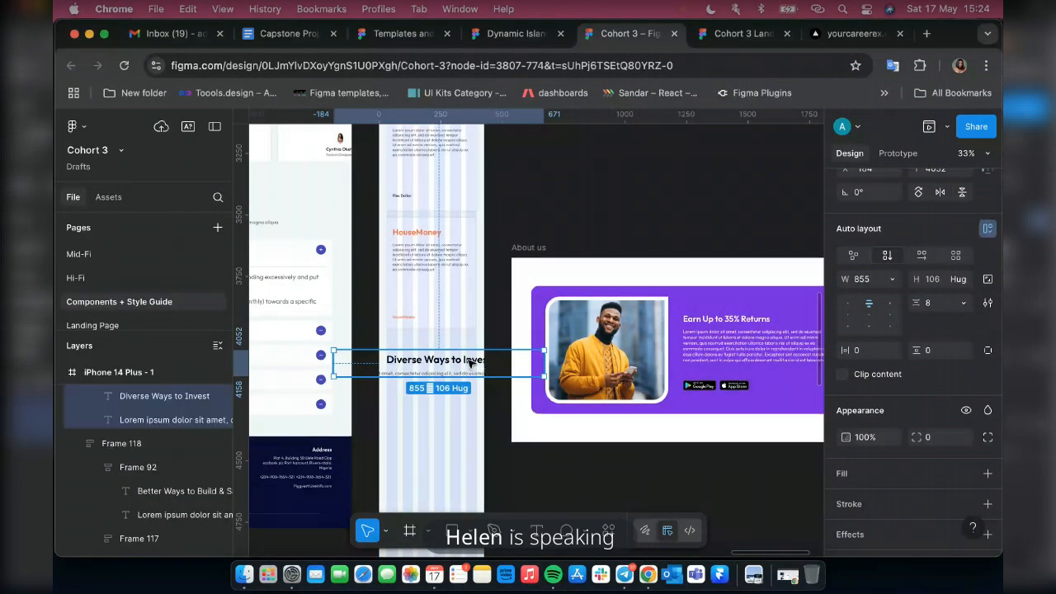
Apply the Heading 1 26px style to the "Diverse Ways to Invest" title and Body Text R 16px to its description.
double_click(468, 363)
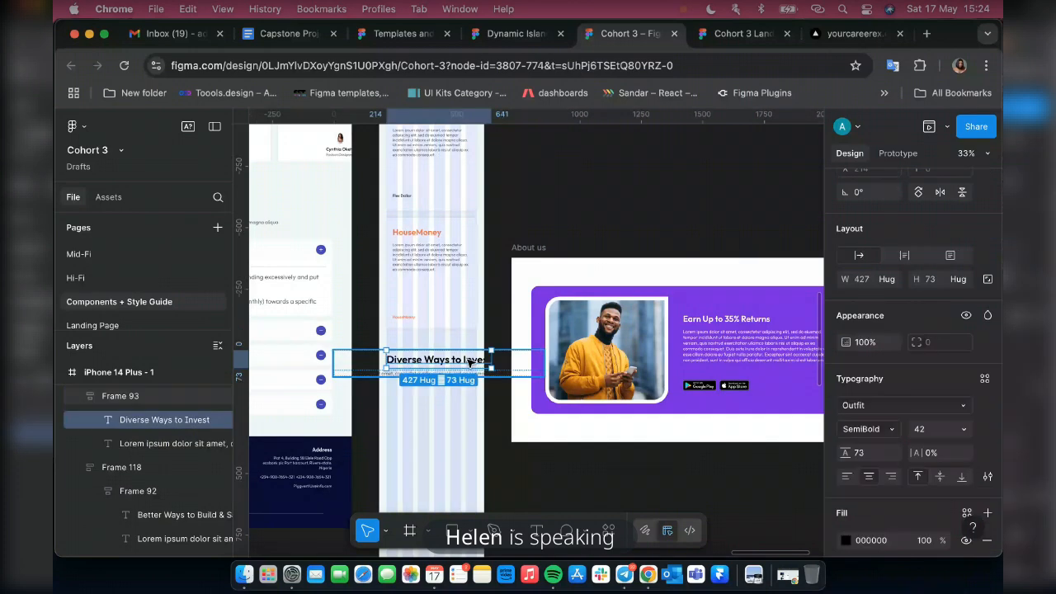
left_click(984, 378)
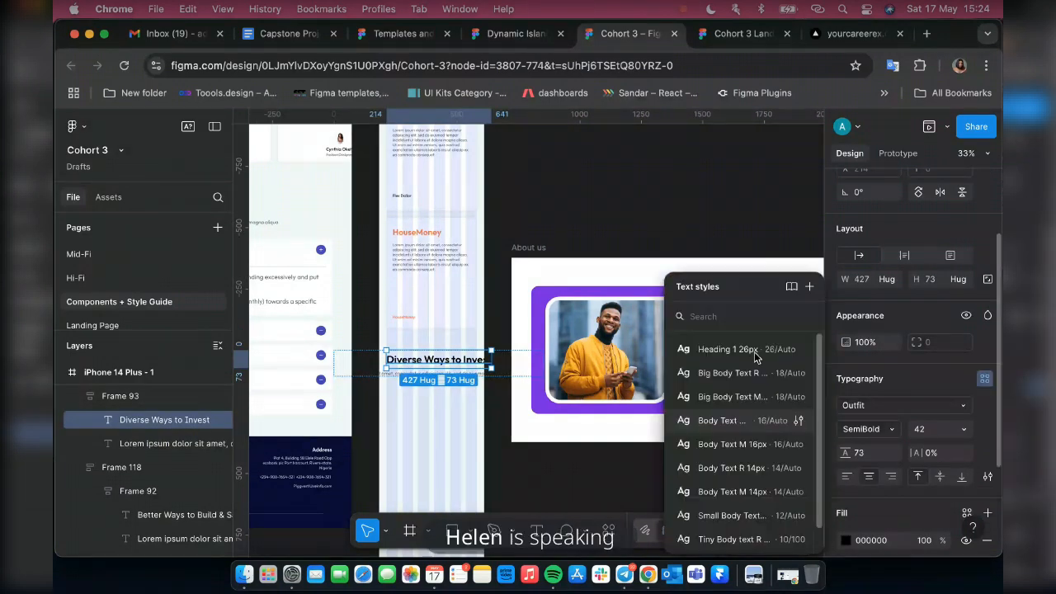
left_click(722, 349)
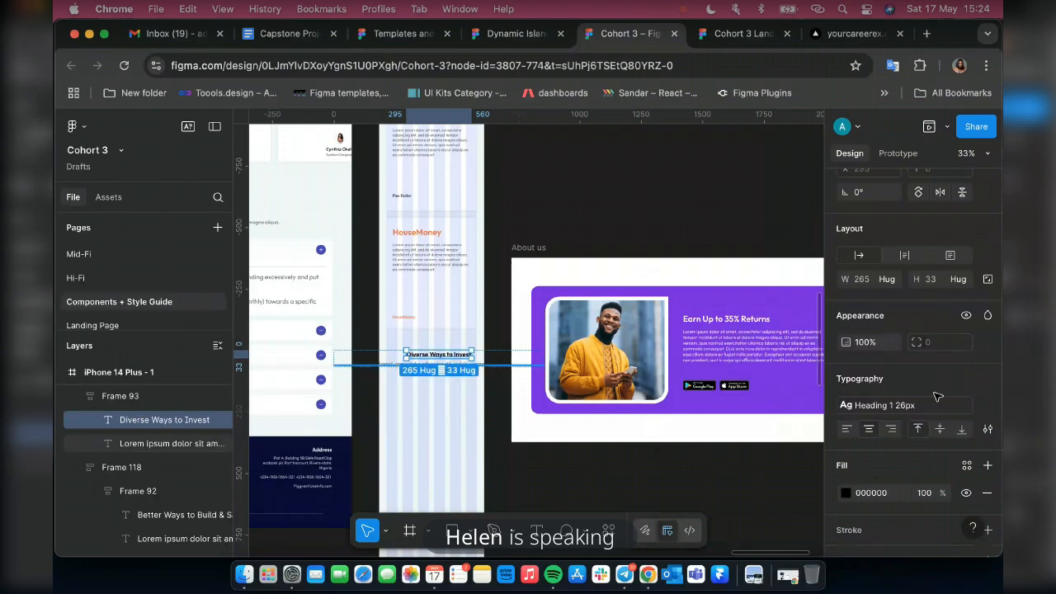
key("Tab")
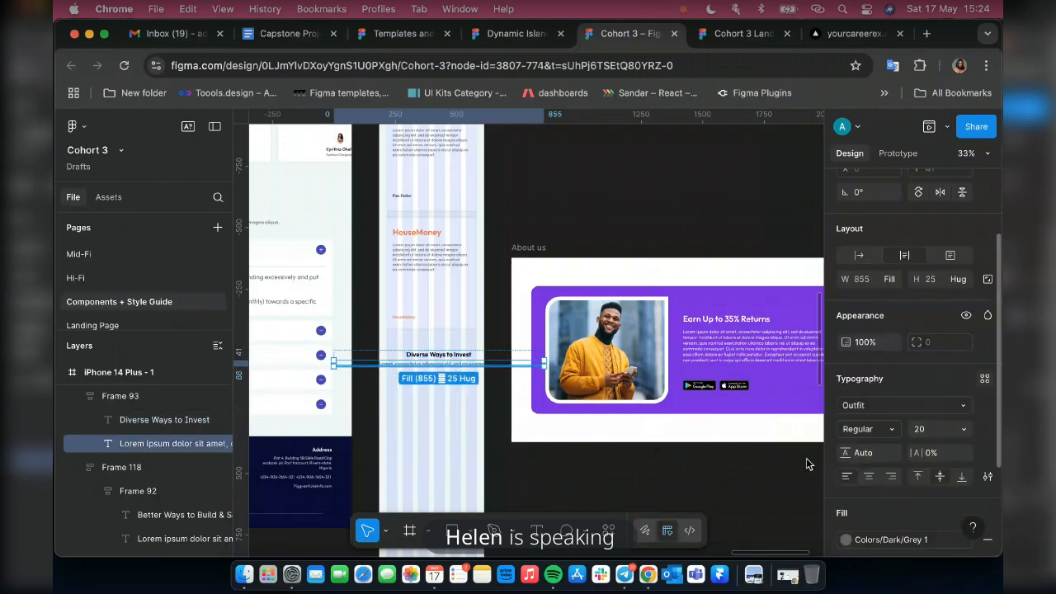
left_click(985, 379)
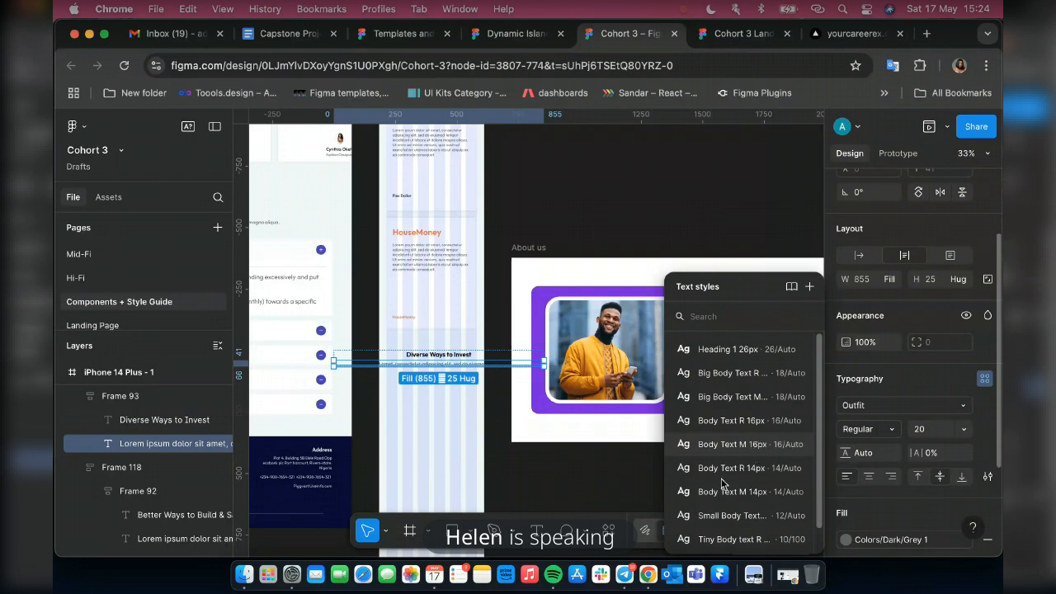
left_click(722, 421)
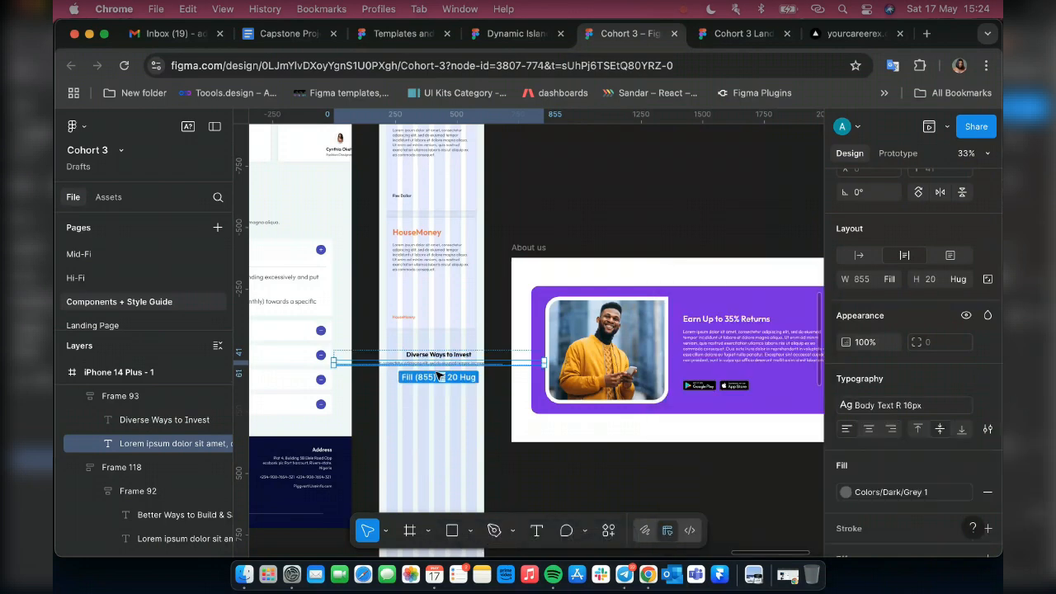
Set the "Diverse Ways to Invest" title's width to Fill container.
scroll(438, 376, "up", 5)
left_click(441, 336)
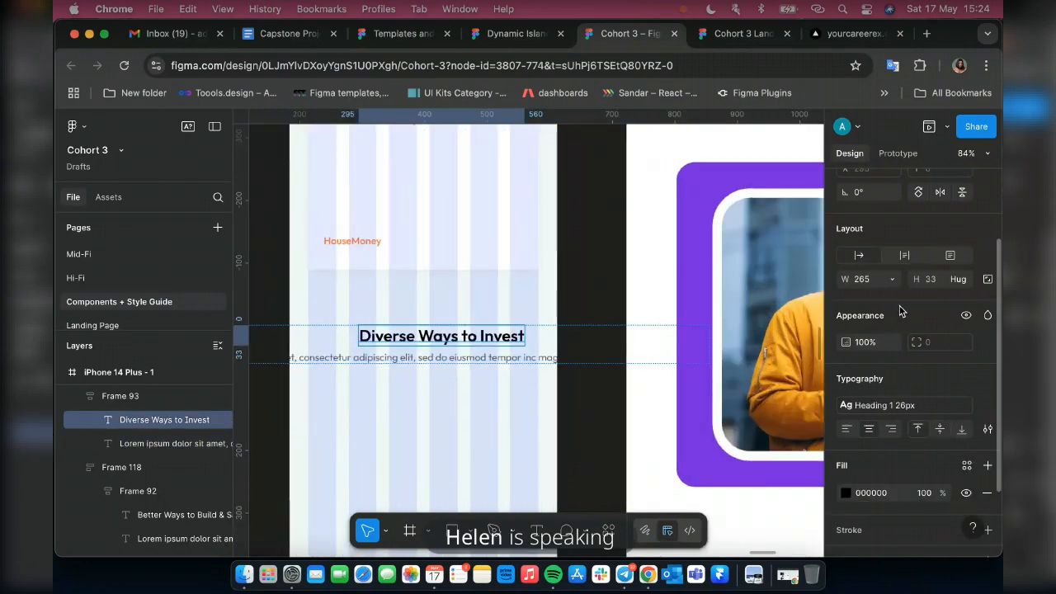
left_click(892, 278)
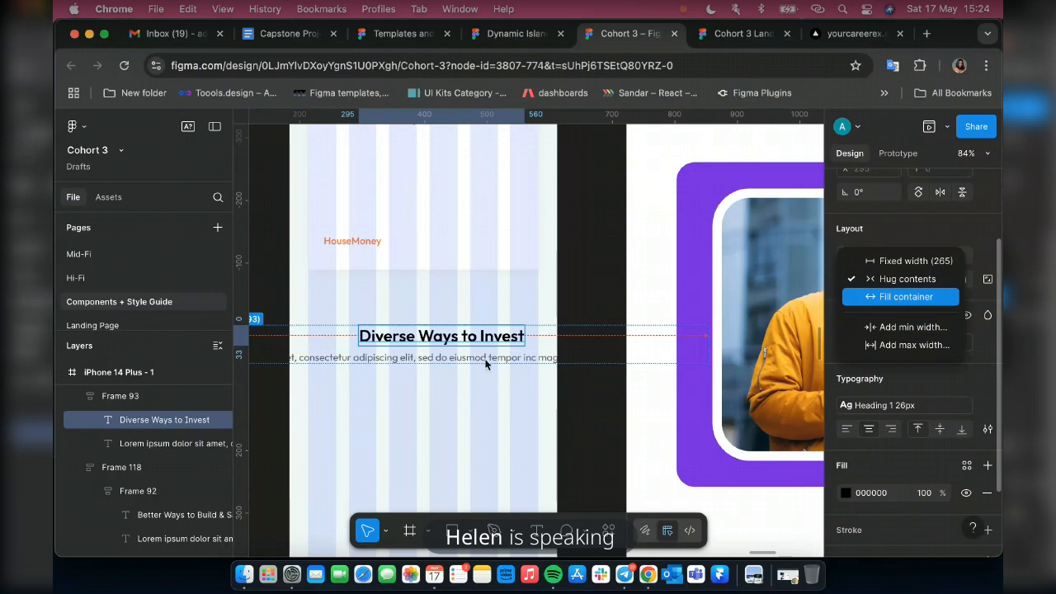
left_click(898, 297)
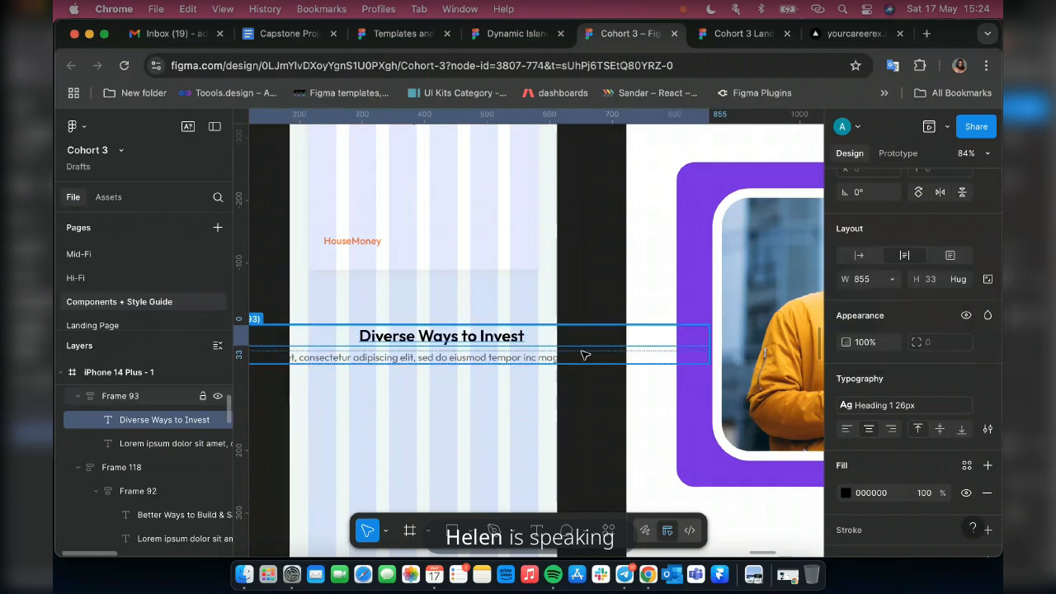
Narrow the "Diverse Ways to Invest" heading block to 368 wide within the layout grid's margins and center-align its description.
left_click(711, 345)
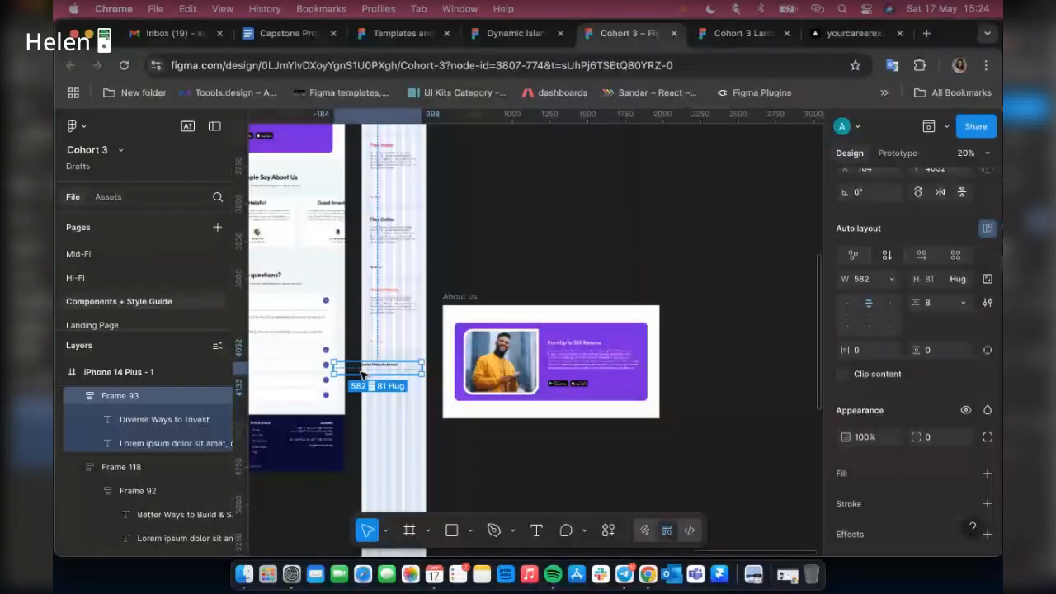
scroll(363, 374, "up", 5)
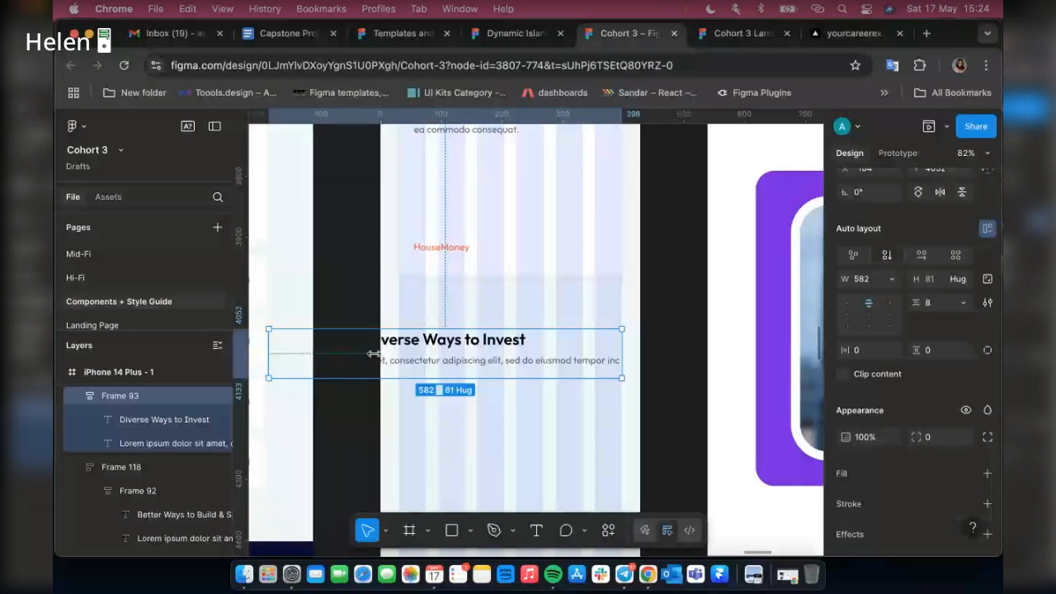
left_click_drag(379, 355, 399, 357)
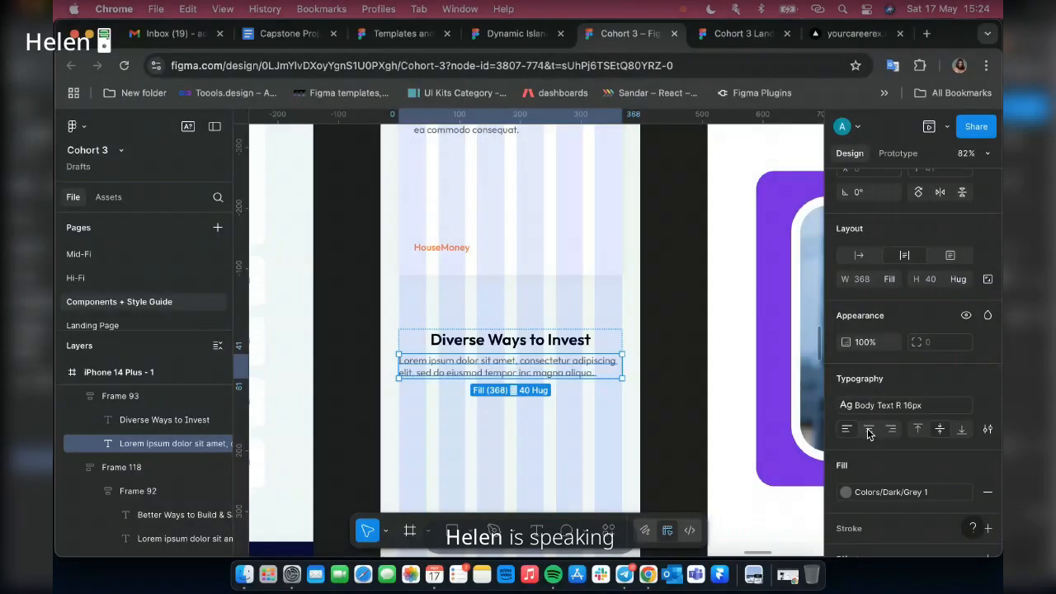
left_click(867, 430)
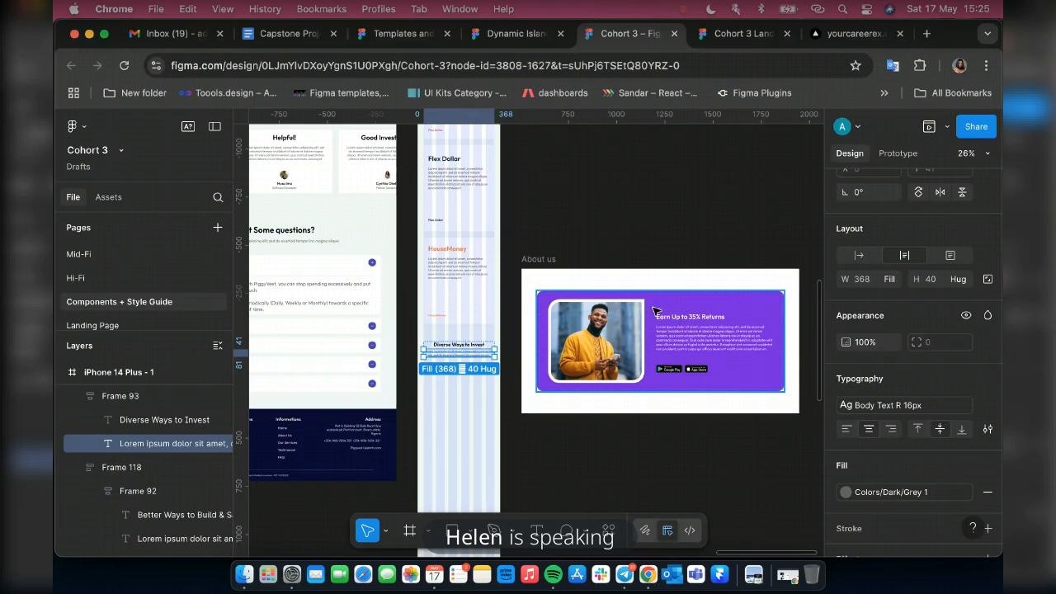
Move the purple "Earn Up to 35% Returns" card out of the About us frame onto the empty canvas below it.
left_click(660, 311)
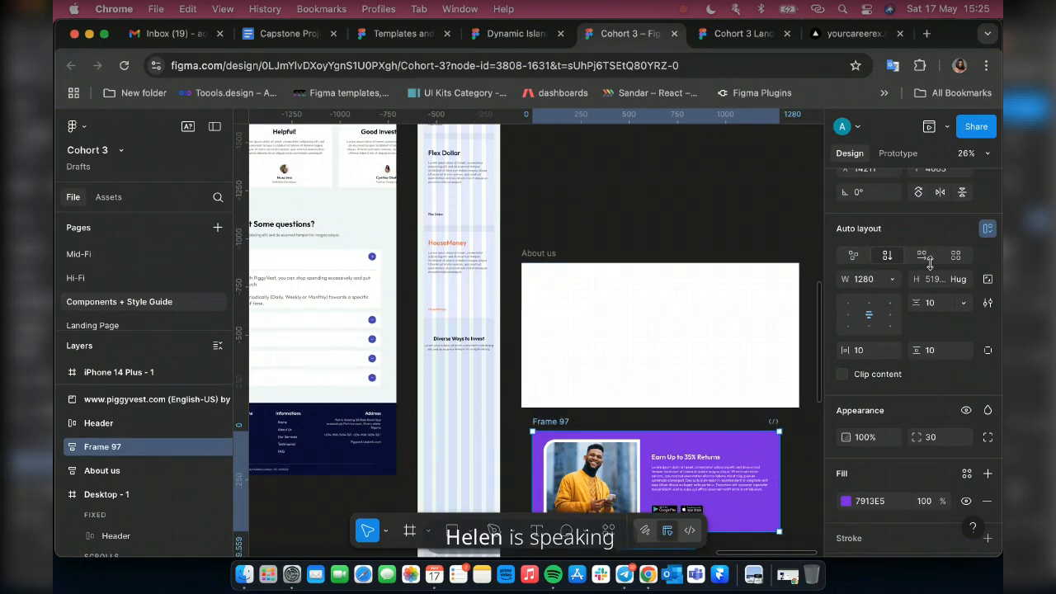
scroll(742, 374, "down", 2)
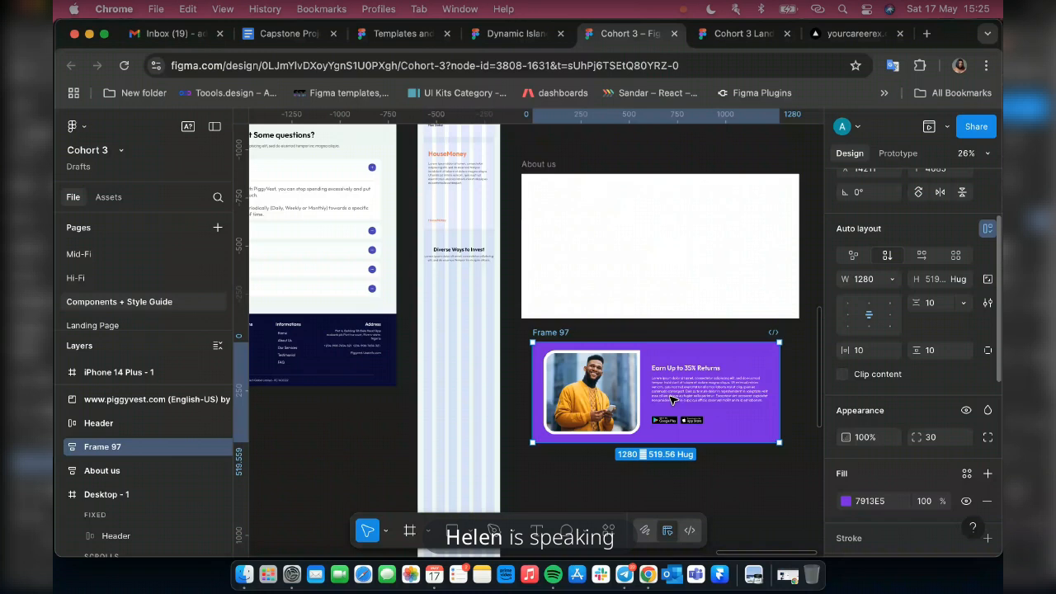
scroll(671, 399, "down", 4)
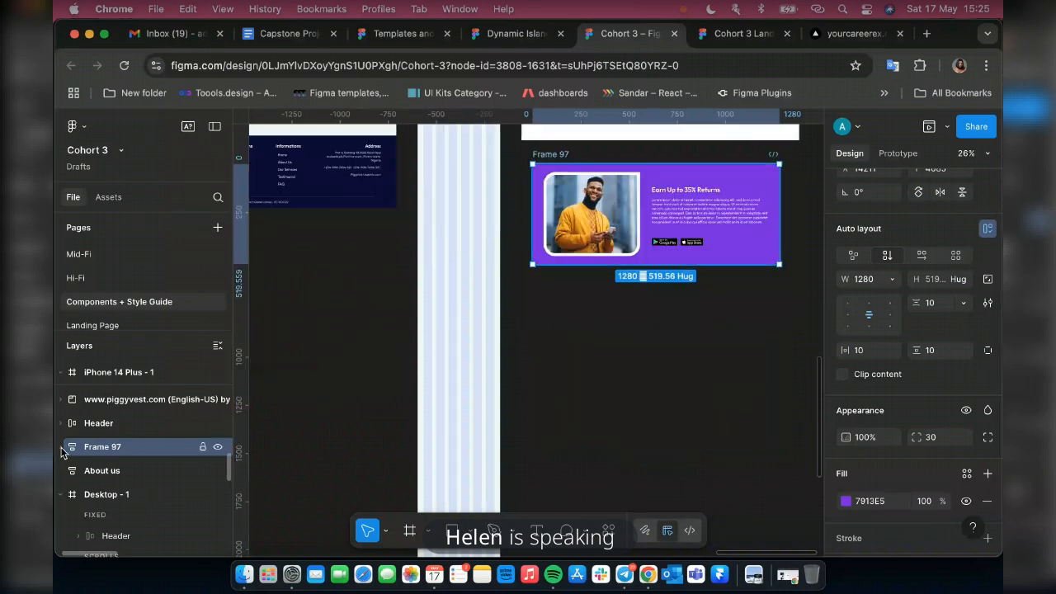
Stack the purple card's photo and text vertically with auto layout and set their inner frame's width to 368.
left_click(61, 446)
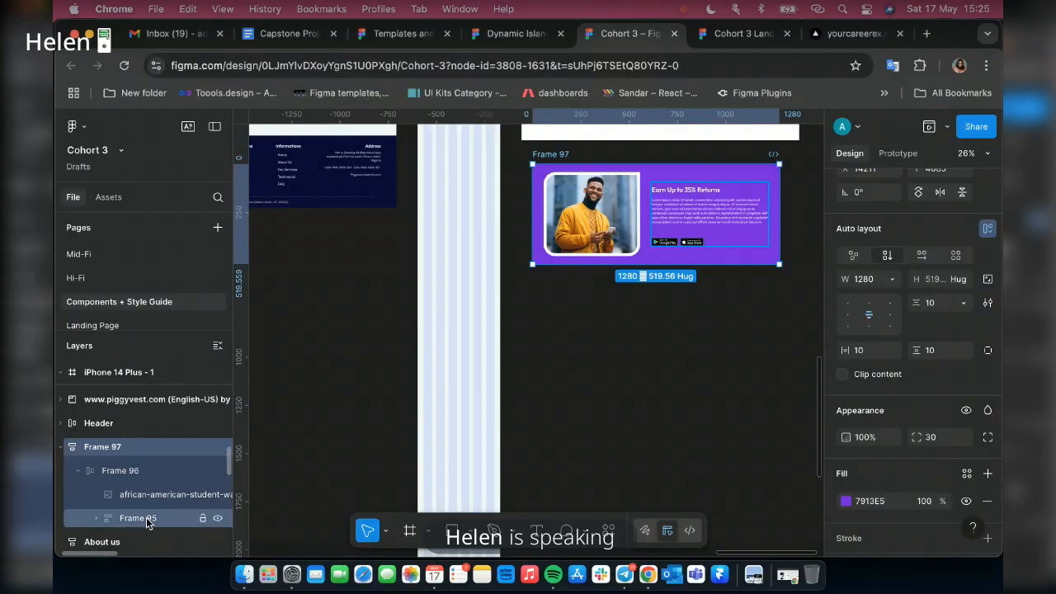
left_click(146, 517)
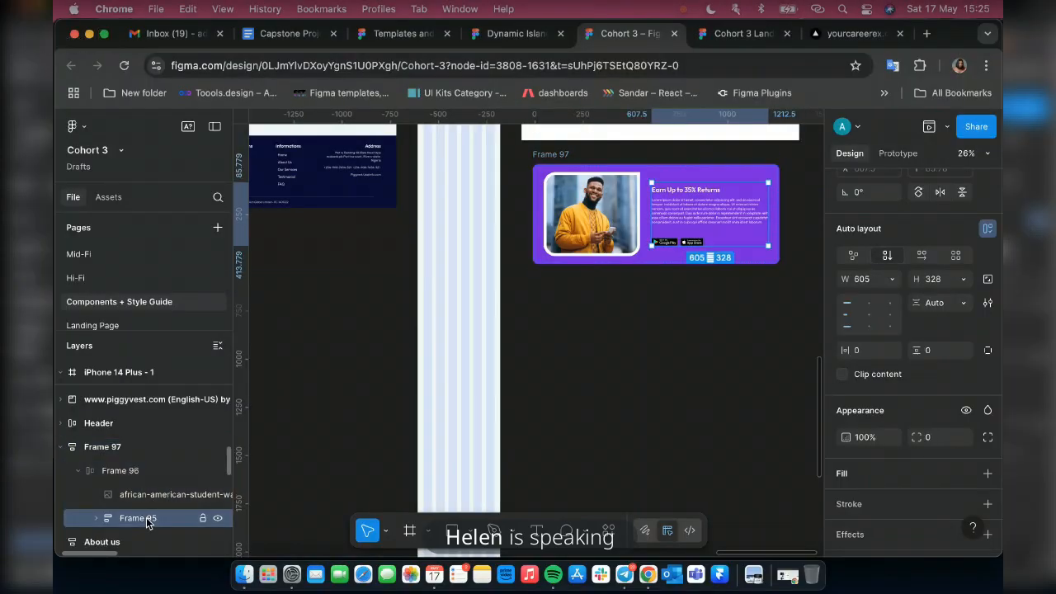
left_click(121, 471)
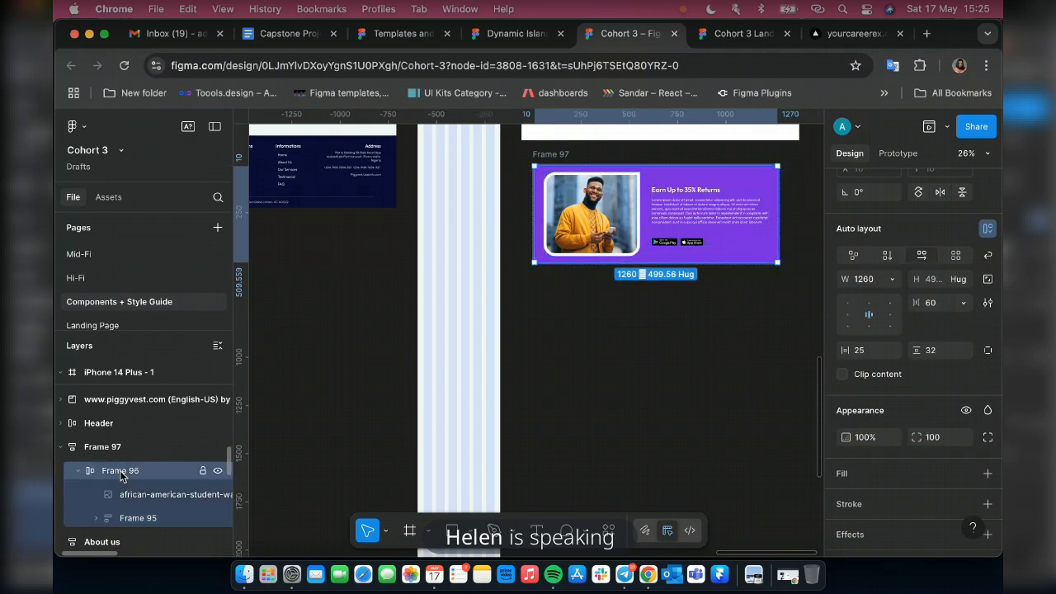
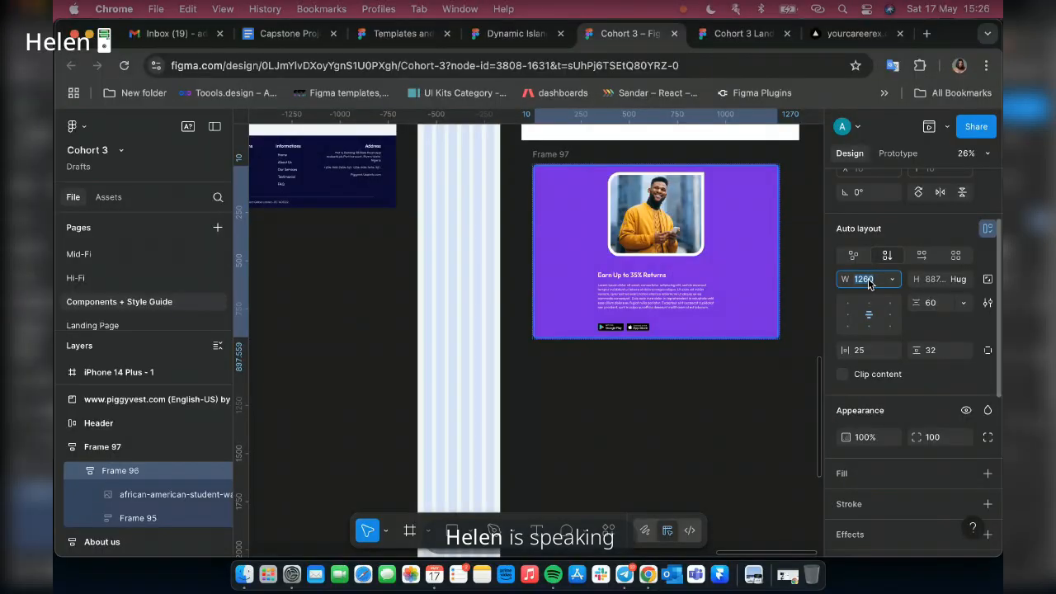
type("8")
key("Return")
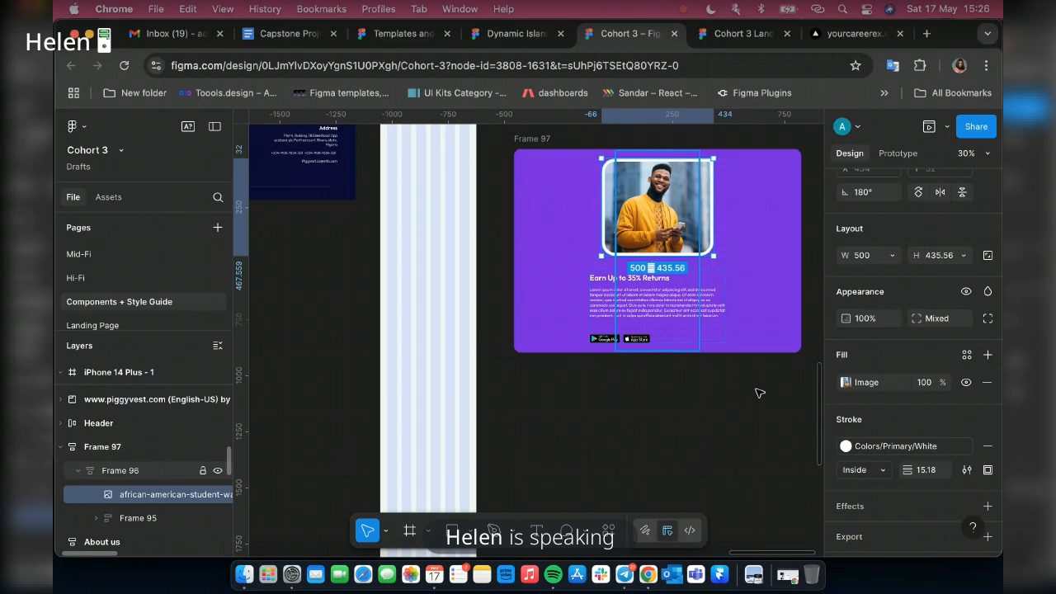
scroll(759, 392, "down", 3)
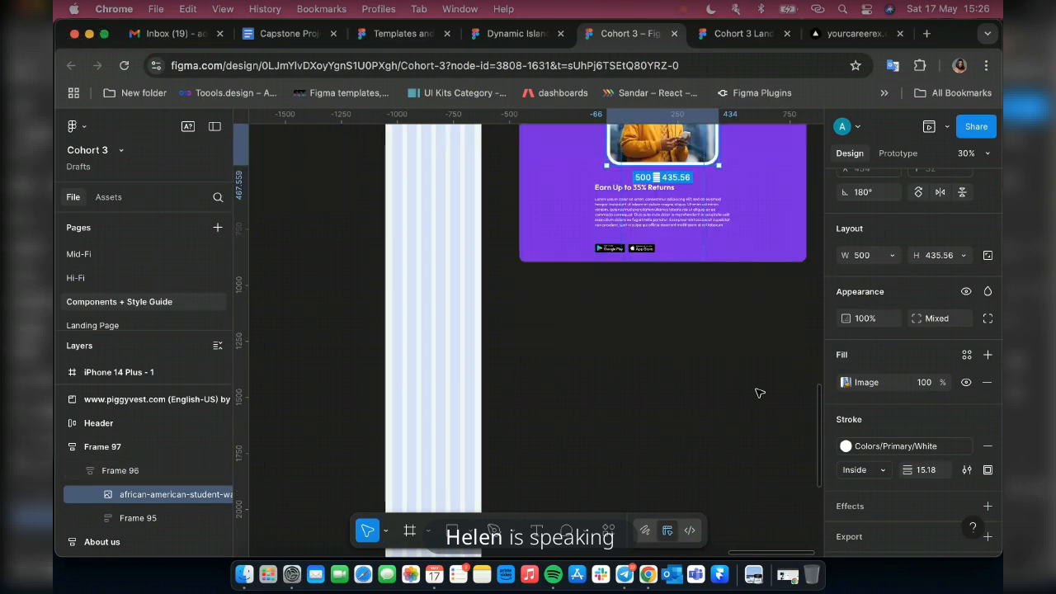
scroll(759, 393, "up", 3)
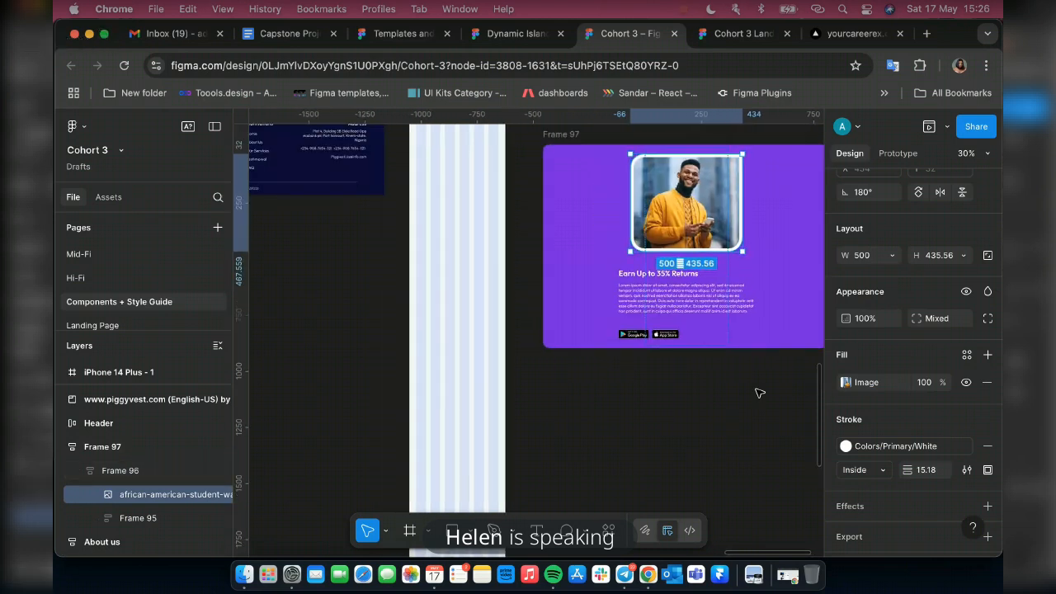
left_click(845, 382)
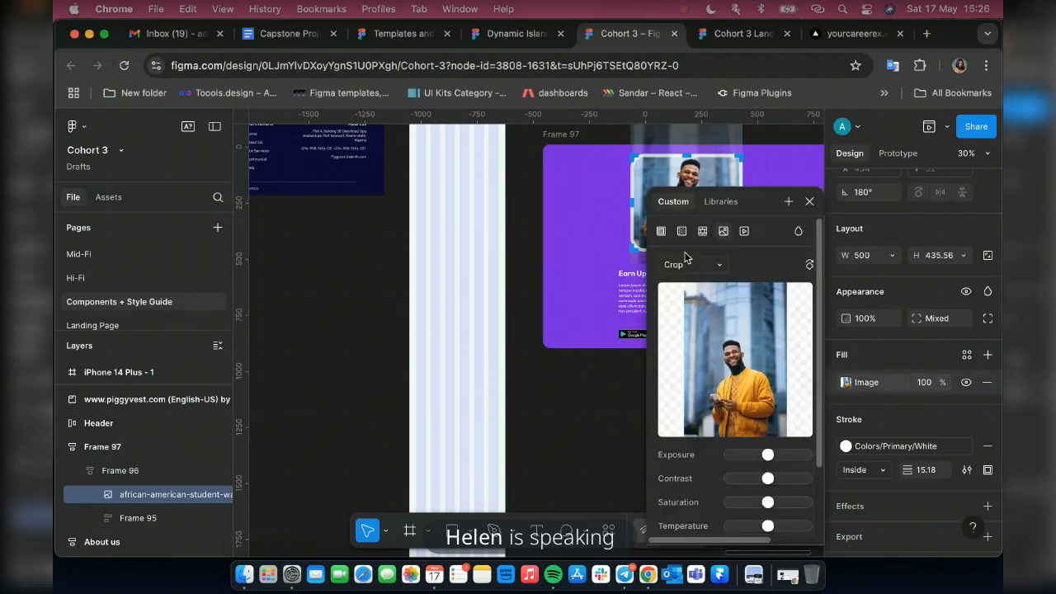
mouse_move(747, 386)
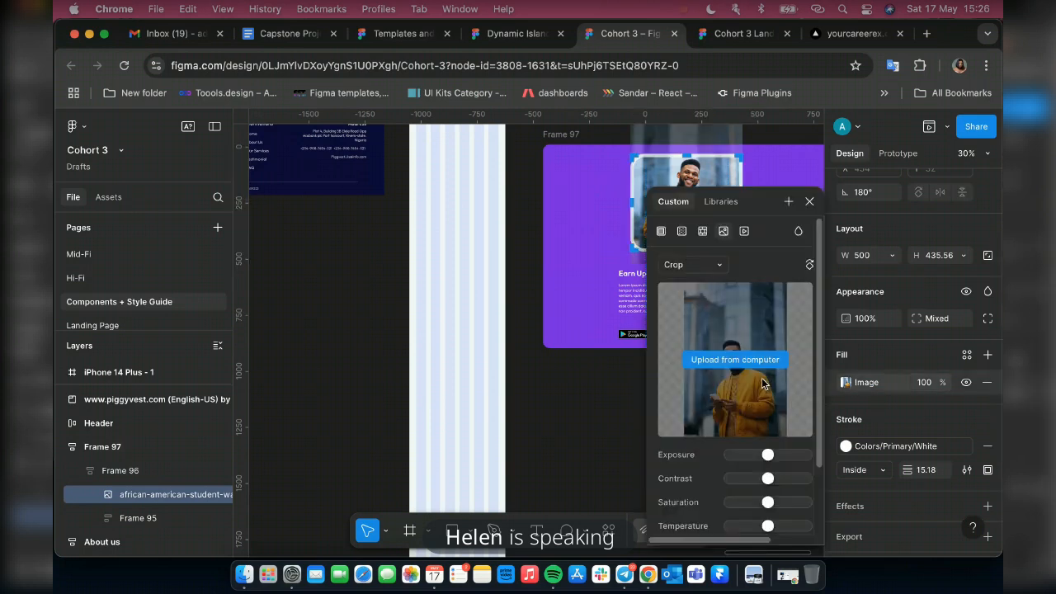
left_click(809, 206)
Scale the card's photo down proportionally to about 349 by 304 and return to the Move tool.
scroll(693, 188, "up", 3, "ctrl")
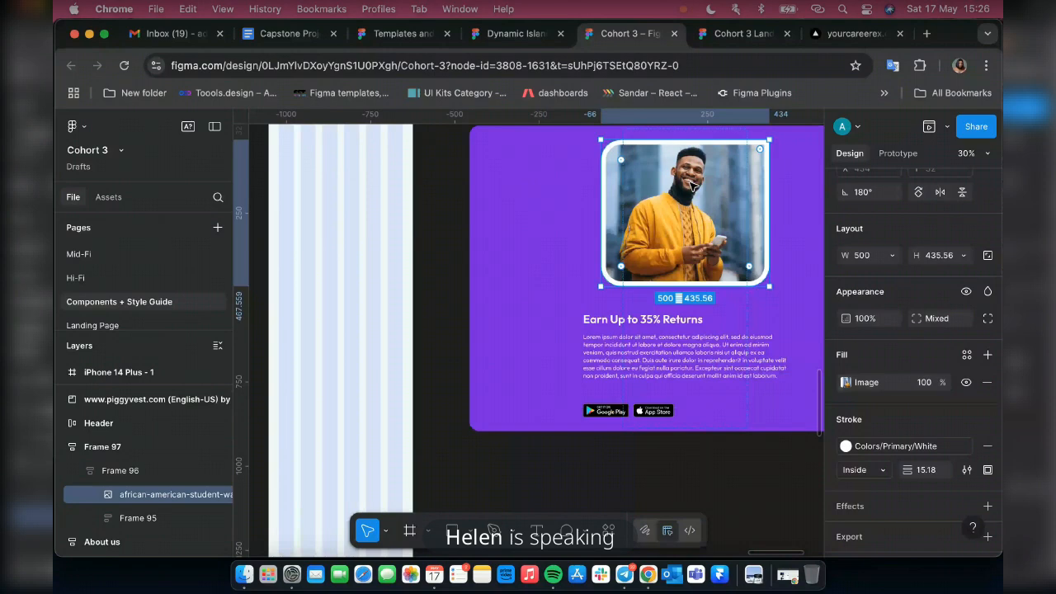
scroll(692, 186, "up", 3, "ctrl")
scroll(693, 186, "up", 2)
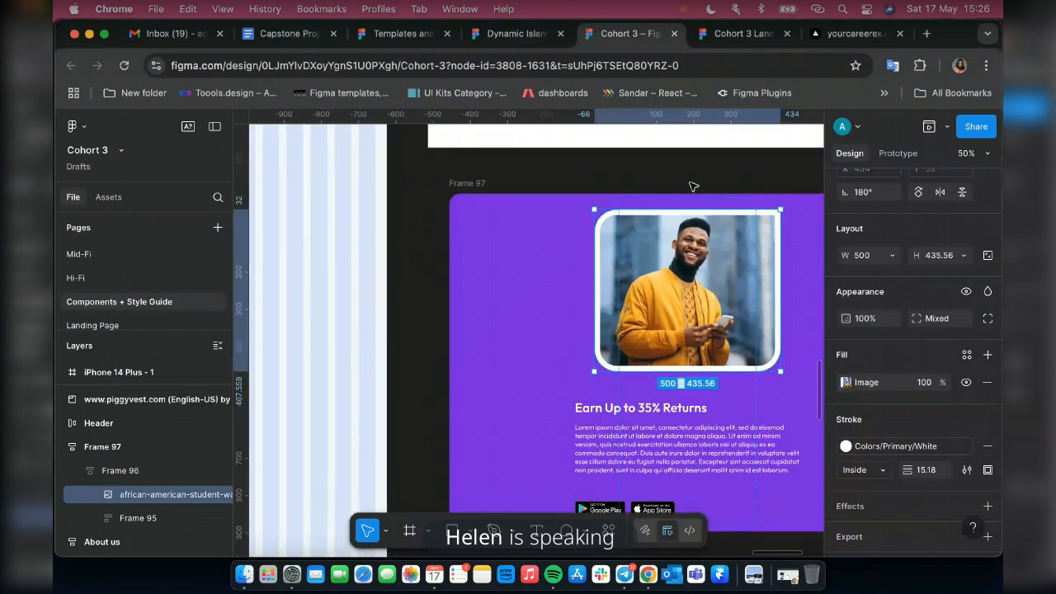
key("k")
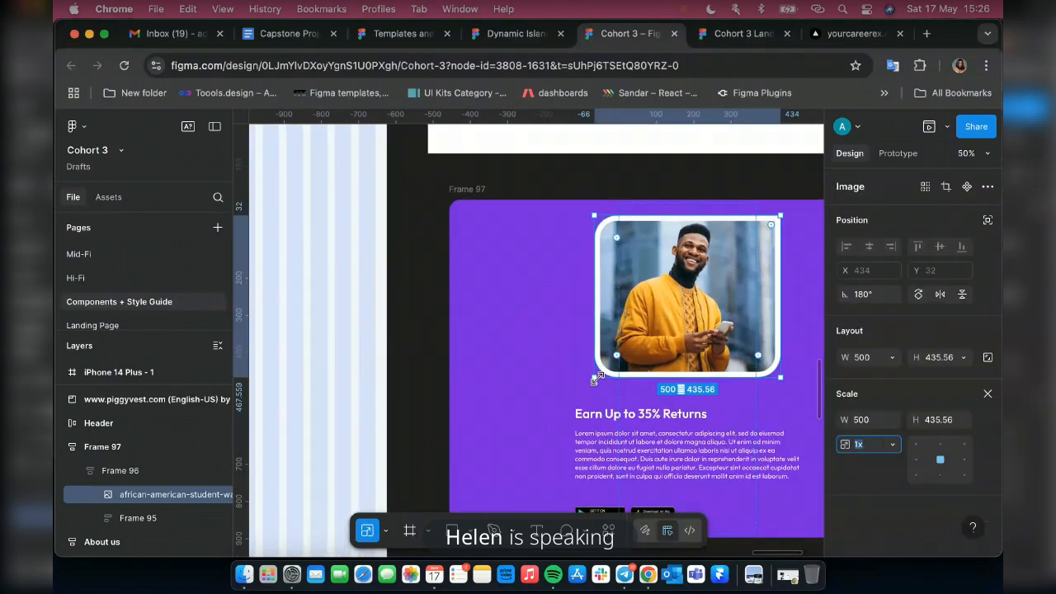
left_click_drag(597, 378, 637, 353)
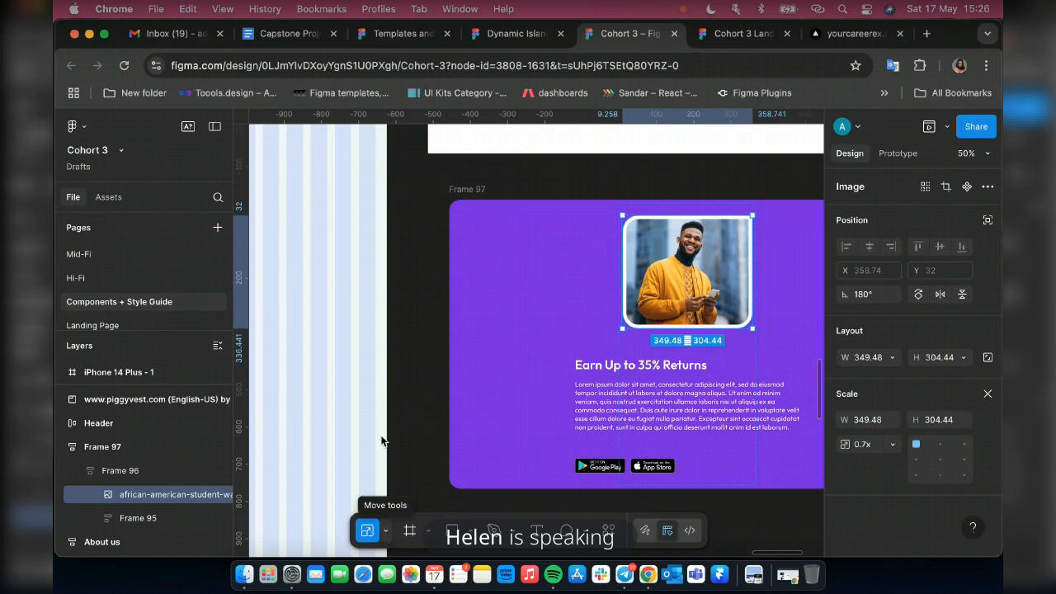
left_click(386, 530)
left_click(381, 492)
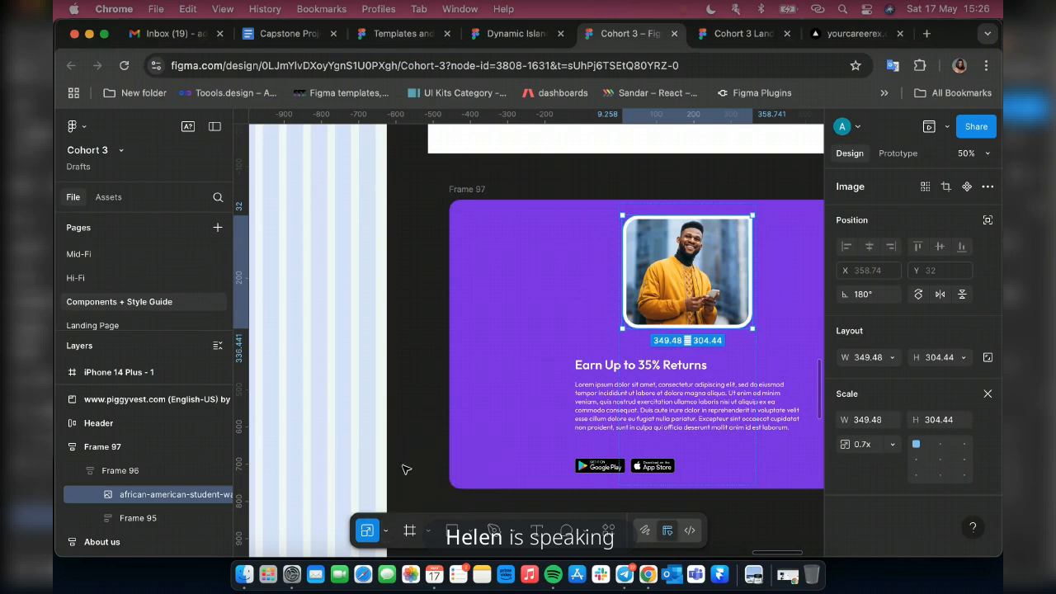
left_click(386, 531)
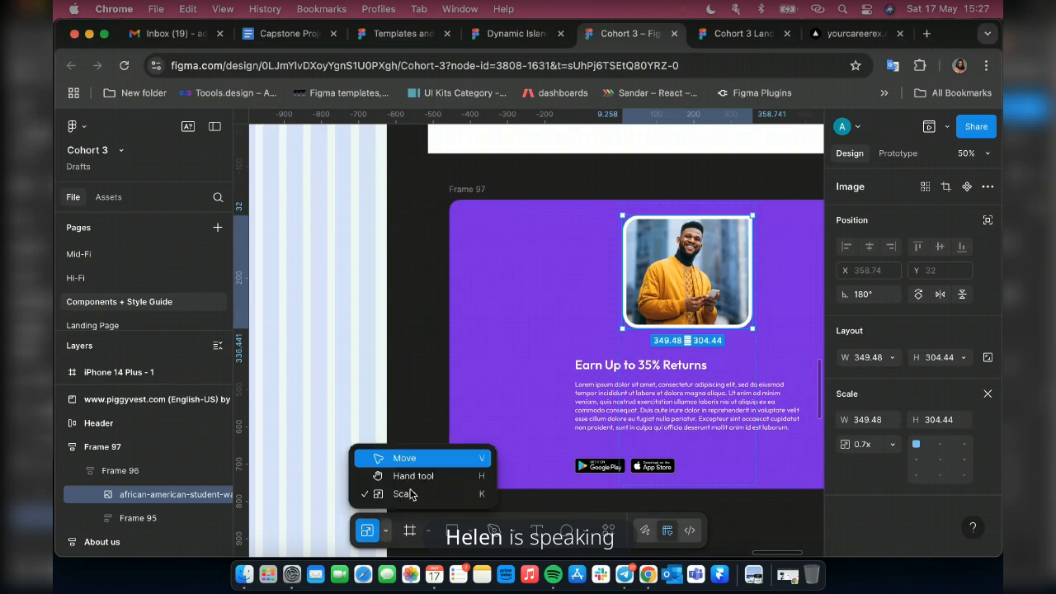
left_click(404, 458)
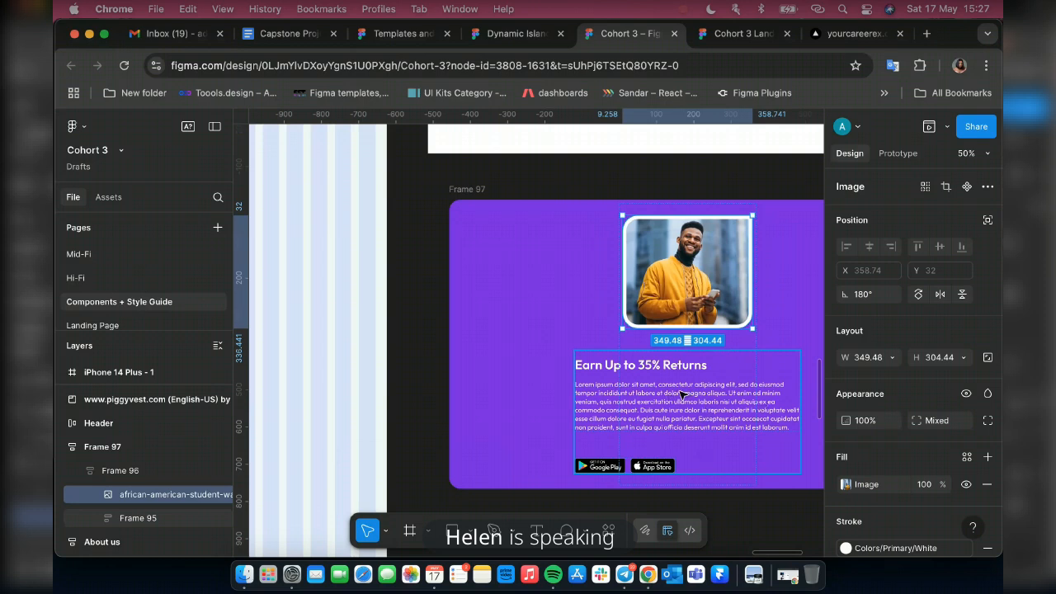
Narrow the "Earn Up to 35% Returns" text block to 368 wide, matching its parent frame.
left_click(703, 371)
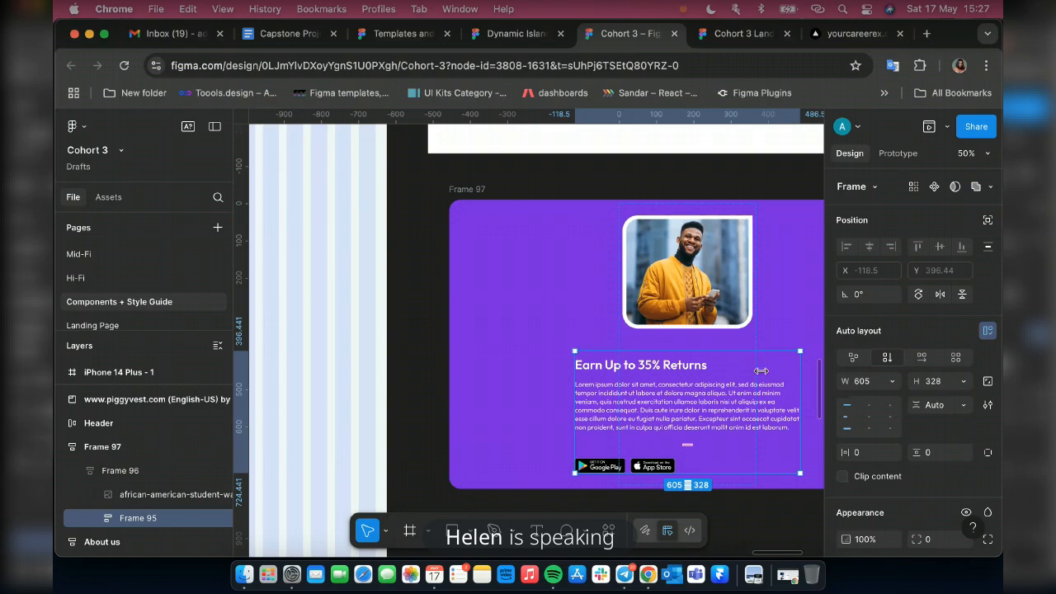
left_click_drag(760, 371, 758, 370)
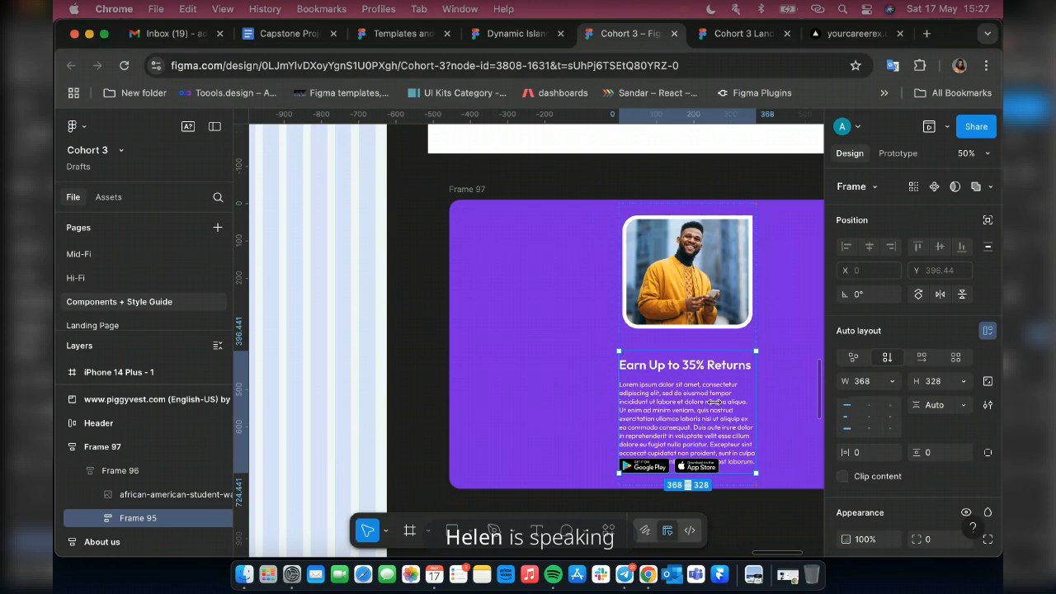
scroll(680, 384, "down", 3)
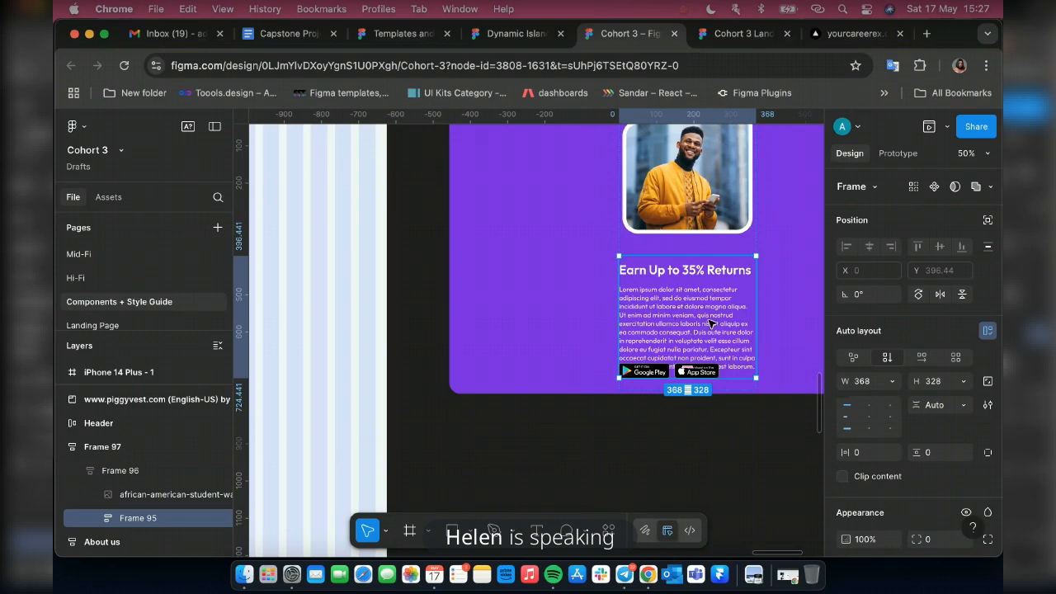
Set the vertical gap between the photo and the text block to 30.
left_click(702, 238)
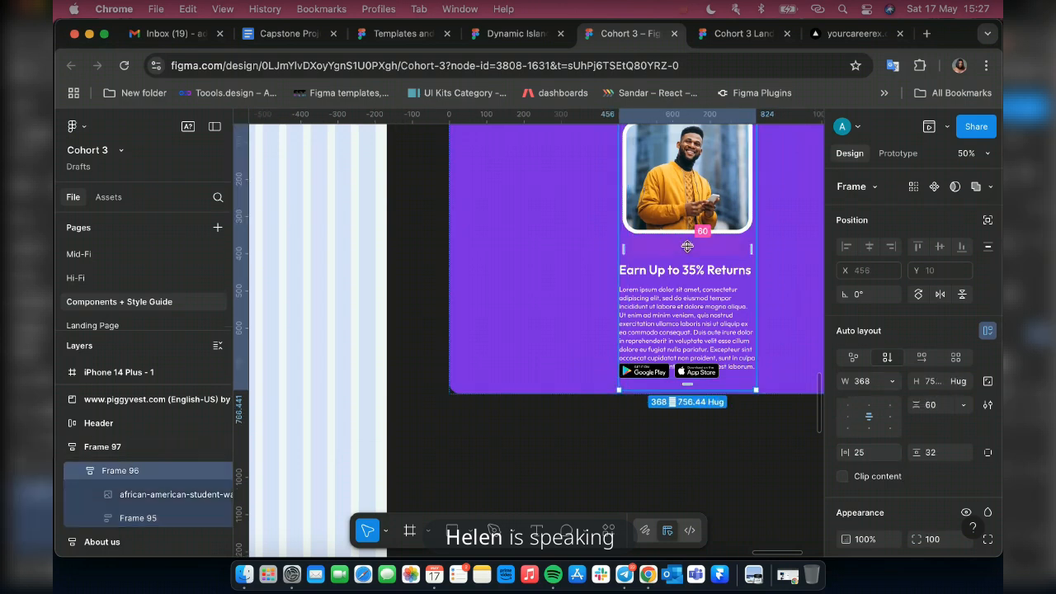
left_click_drag(687, 243, 687, 230)
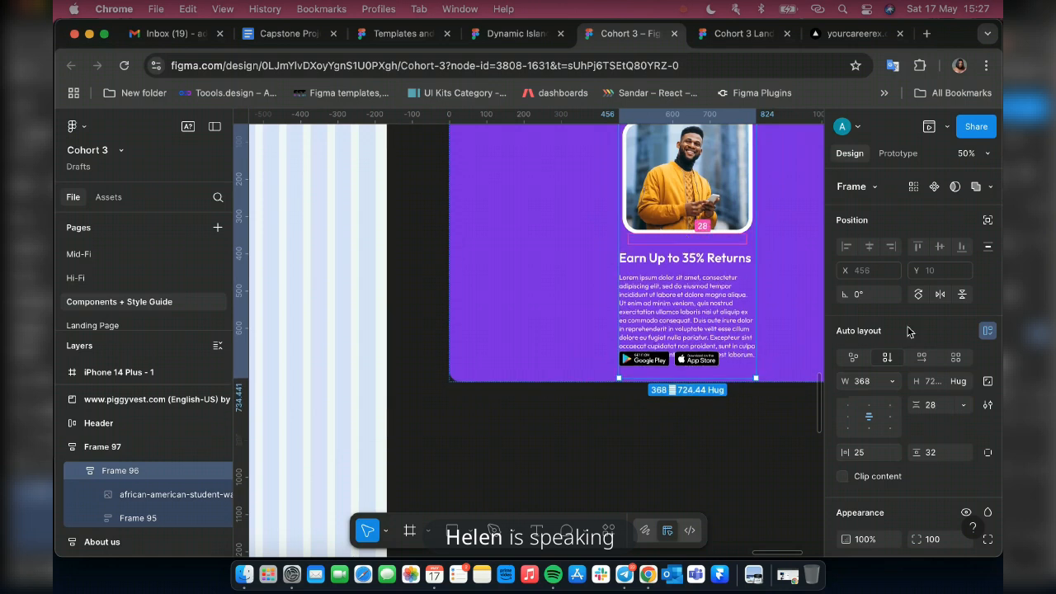
left_click(943, 406)
type("30")
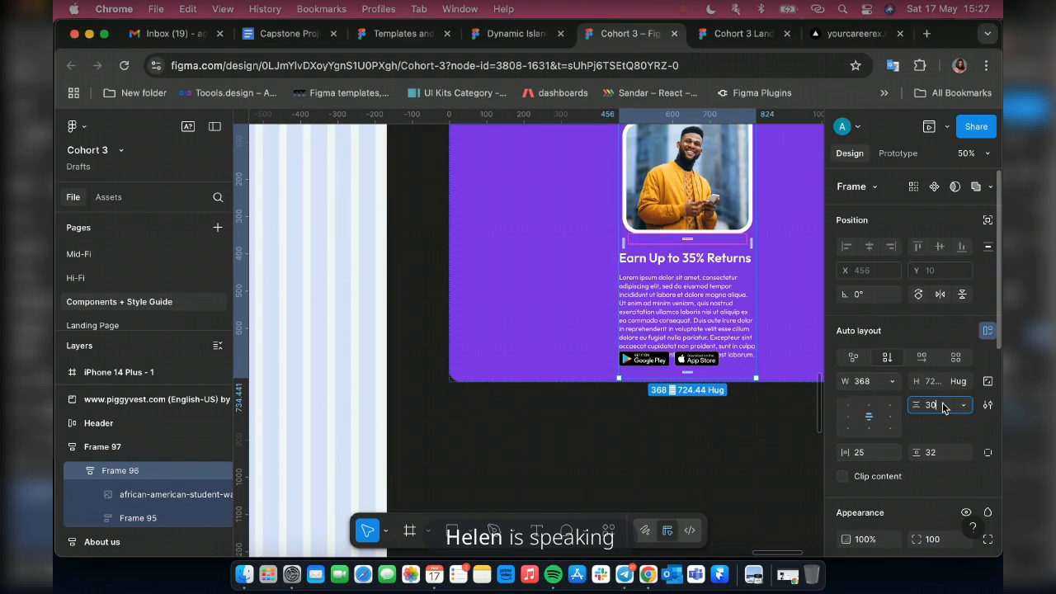
key("Return")
Extend the outer purple card's height to about 898.
scroll(508, 365, "up", 4)
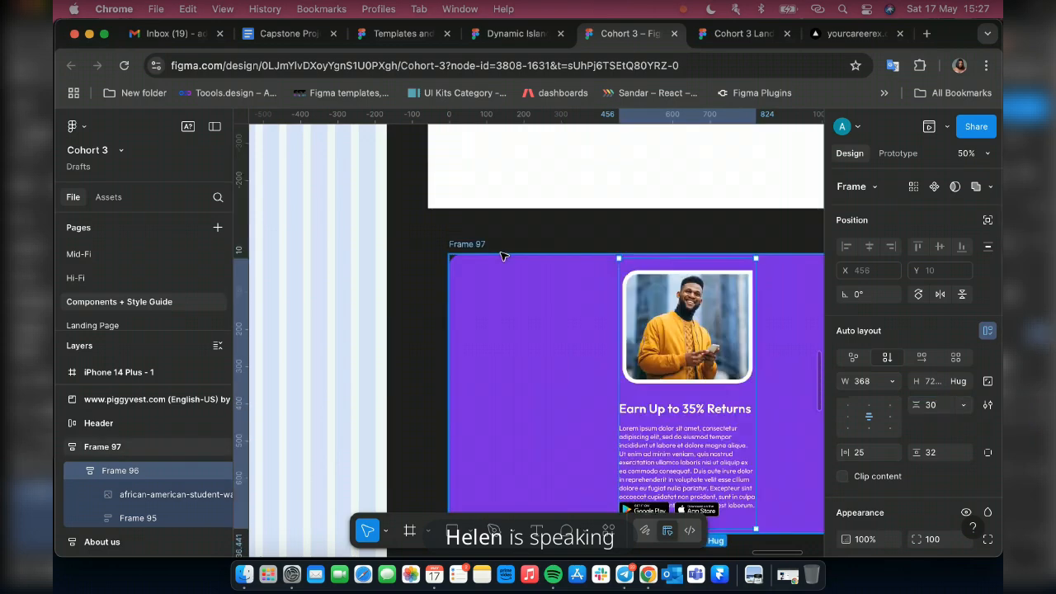
left_click(669, 419)
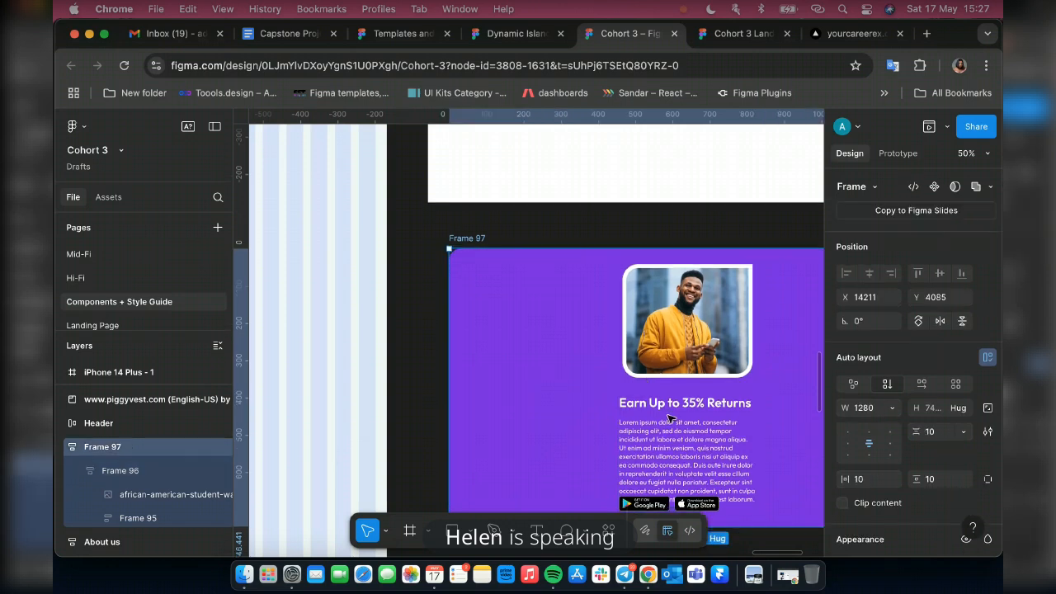
scroll(670, 419, "down", 2)
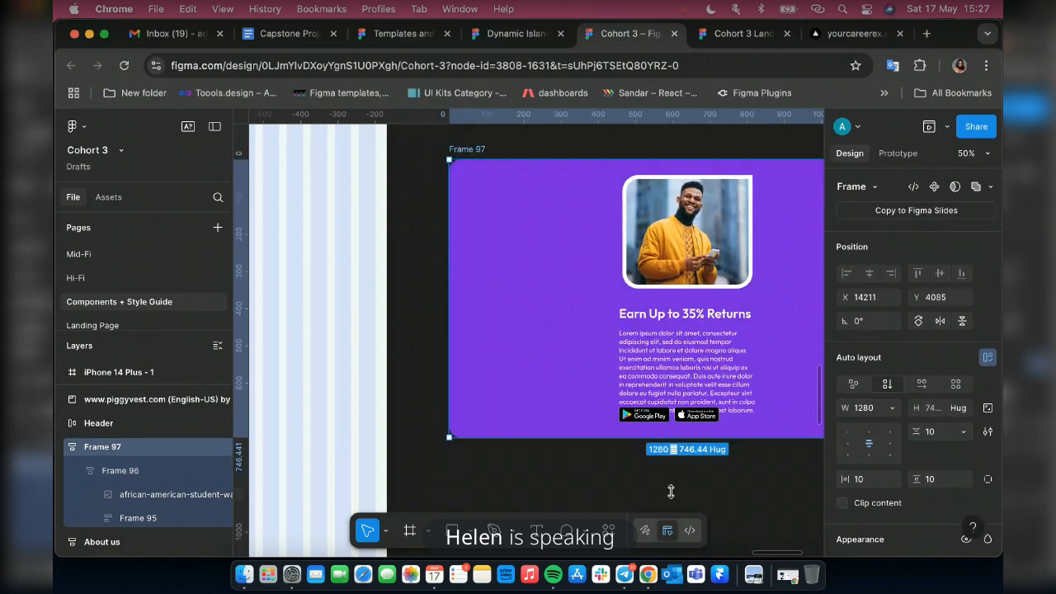
left_click_drag(672, 437, 672, 493)
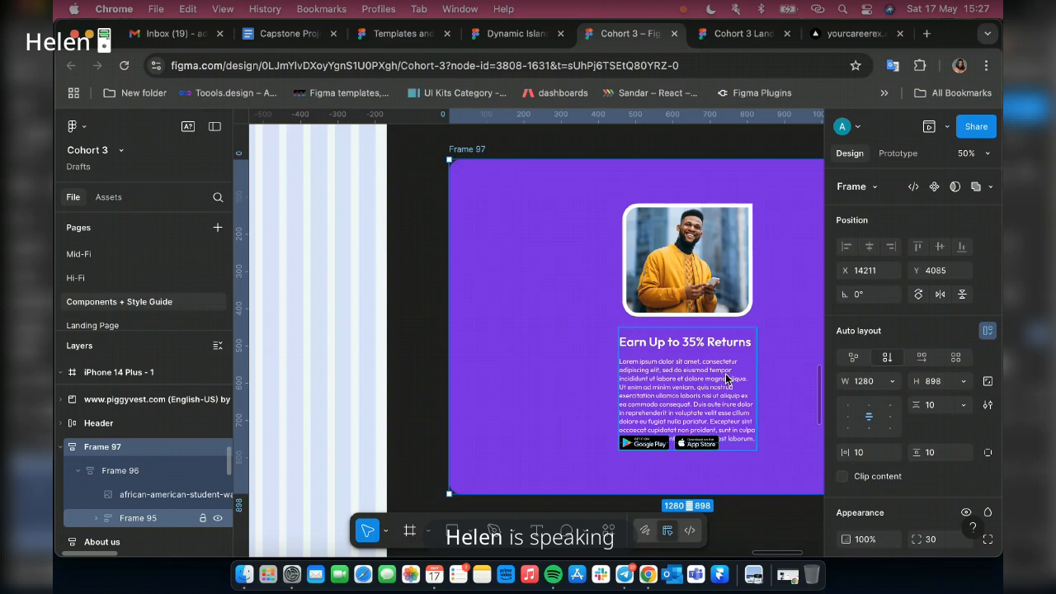
Increase the height of the inner frame holding the photo and text to about 830.
left_click(726, 378)
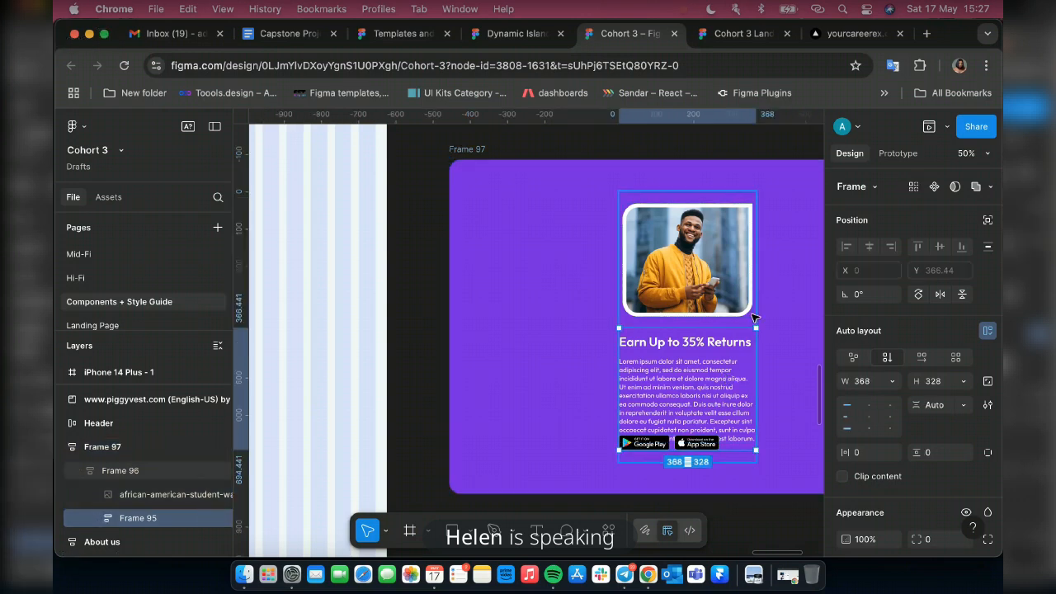
left_click(652, 201)
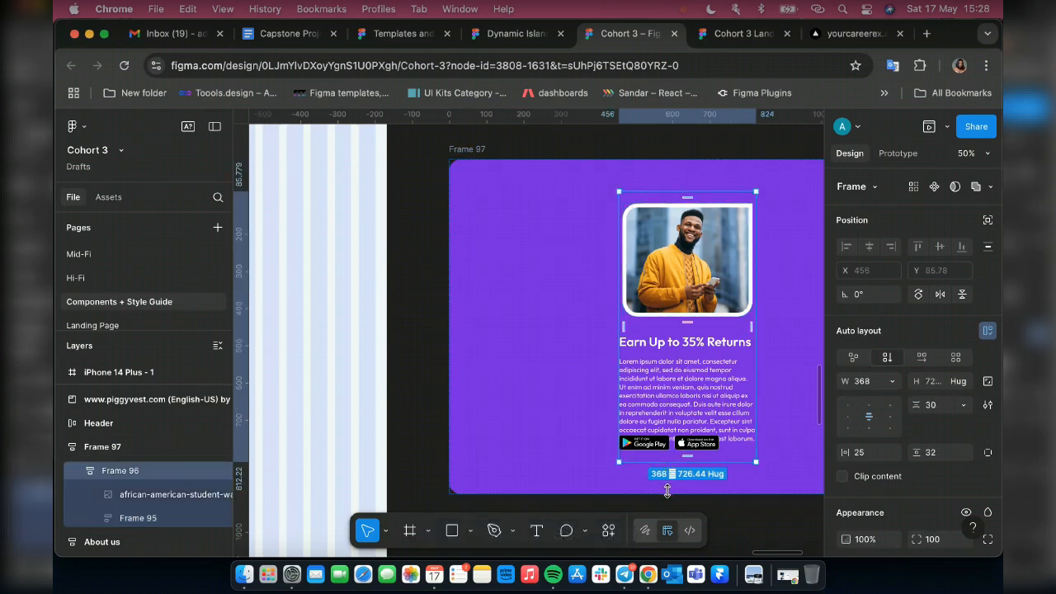
left_click_drag(667, 491, 668, 503)
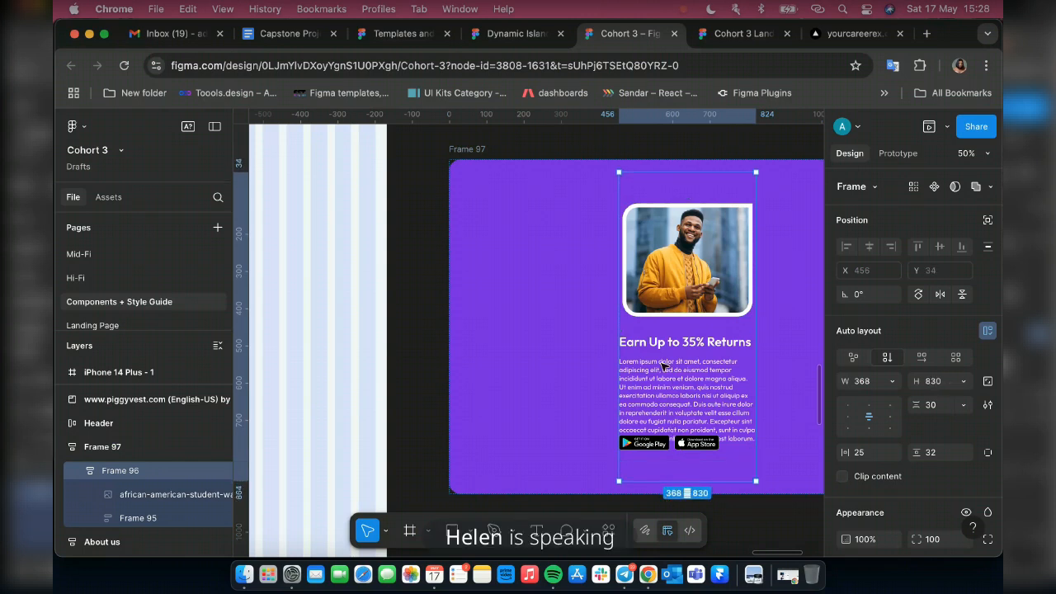
Increase the height of the frame holding the heading, paragraph and store badges to about 380.
left_click(110, 518)
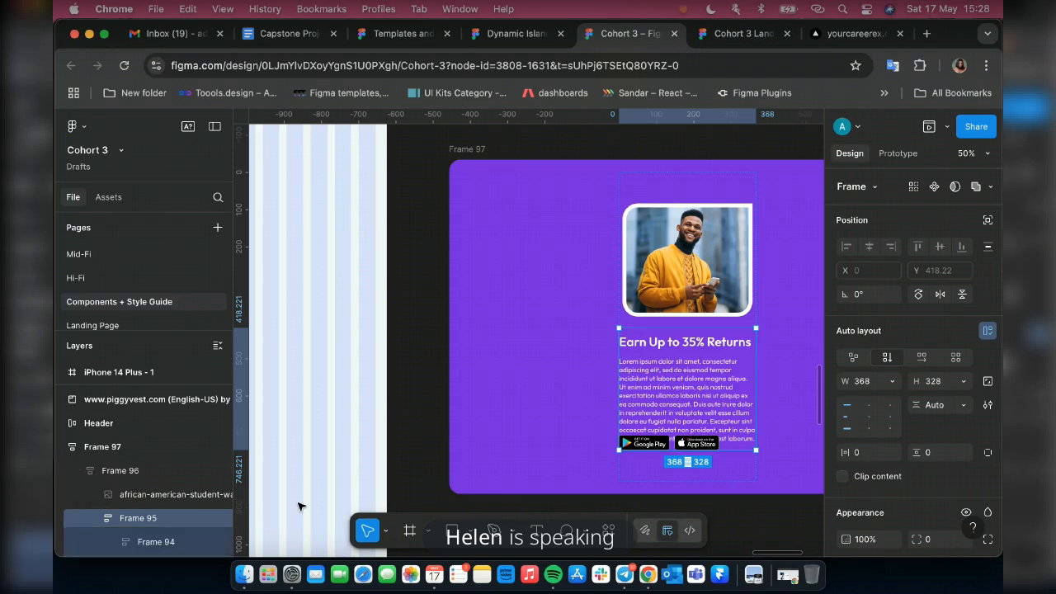
scroll(151, 529, "down", 3)
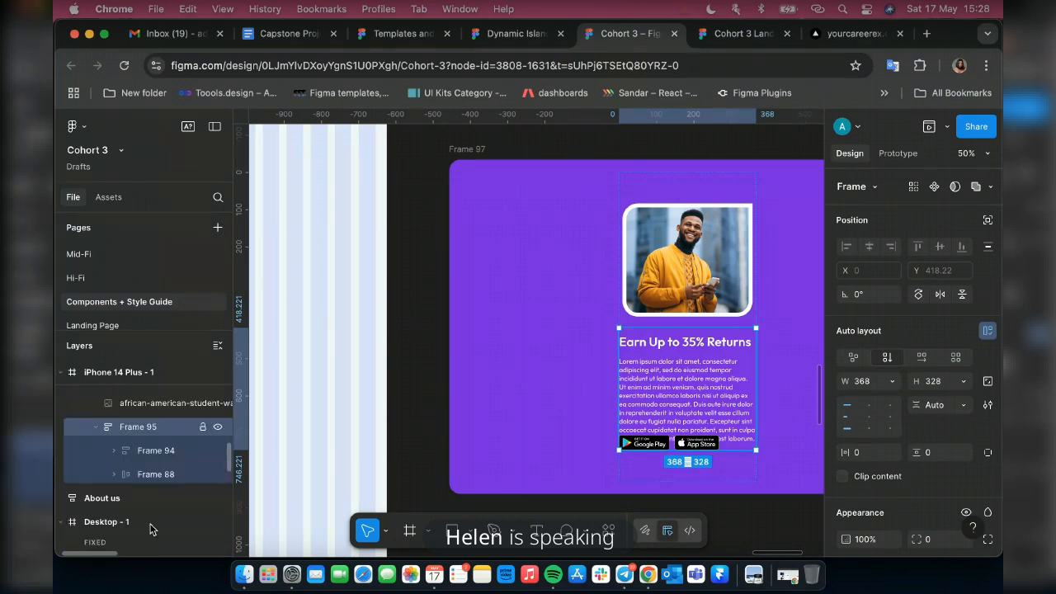
left_click(156, 475)
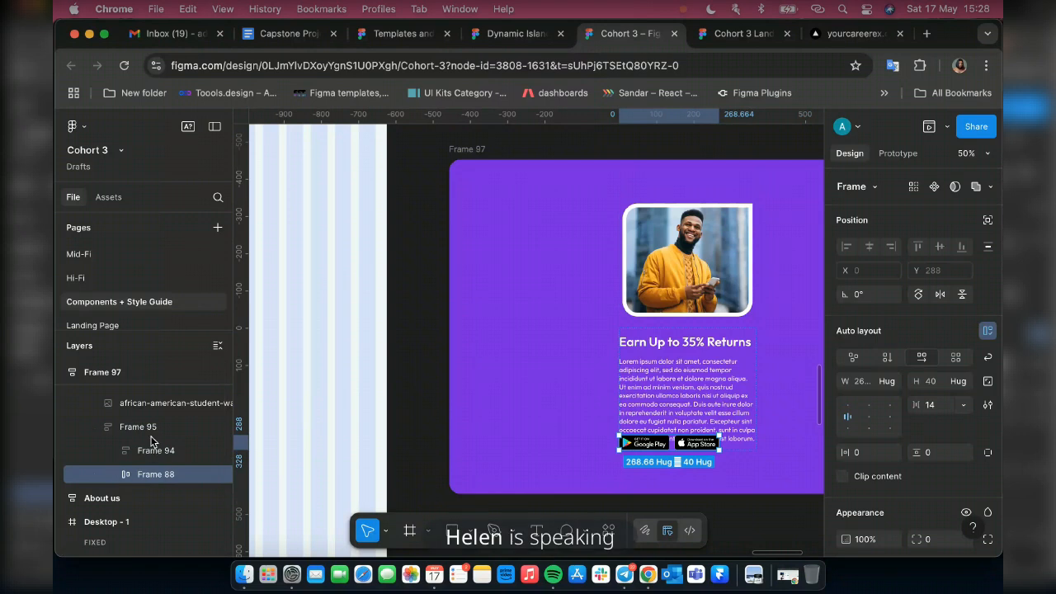
left_click(151, 445)
left_click(140, 428)
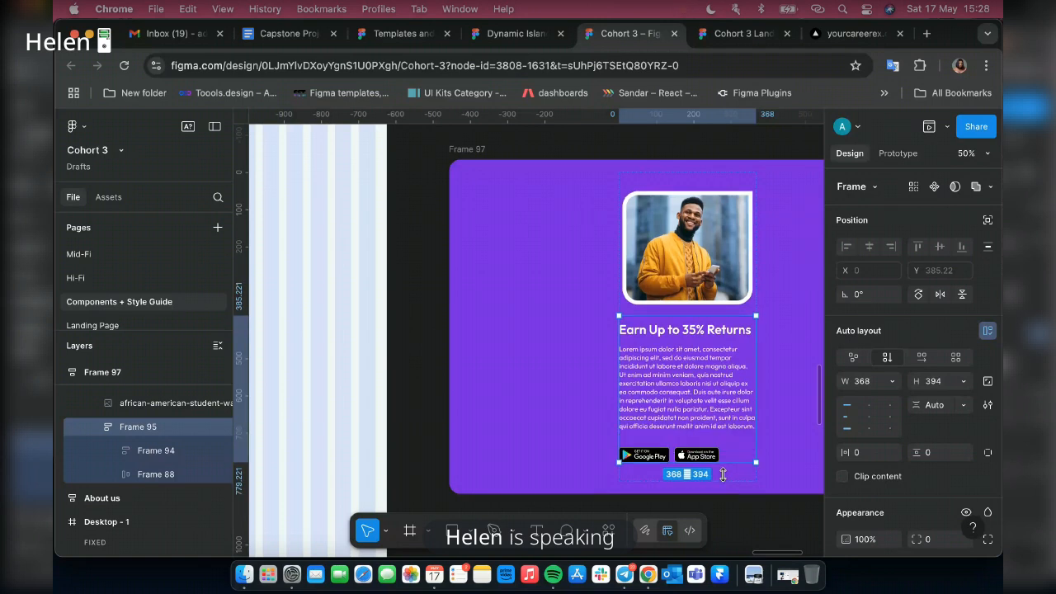
left_click_drag(722, 475, 723, 470)
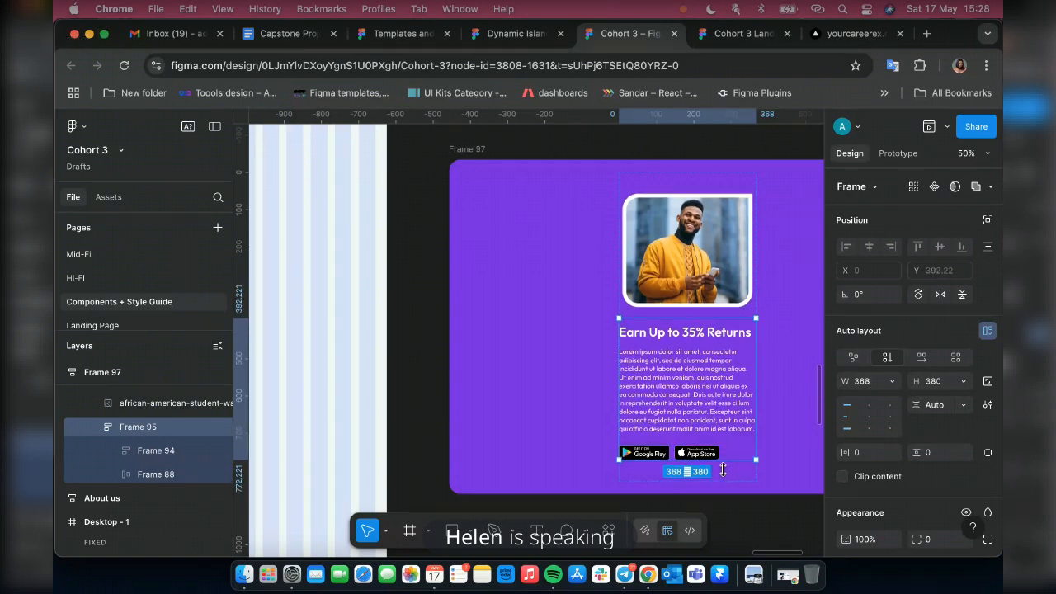
Set the vertical gap between the photo and the text block in the inner frame to Auto.
left_click(668, 176)
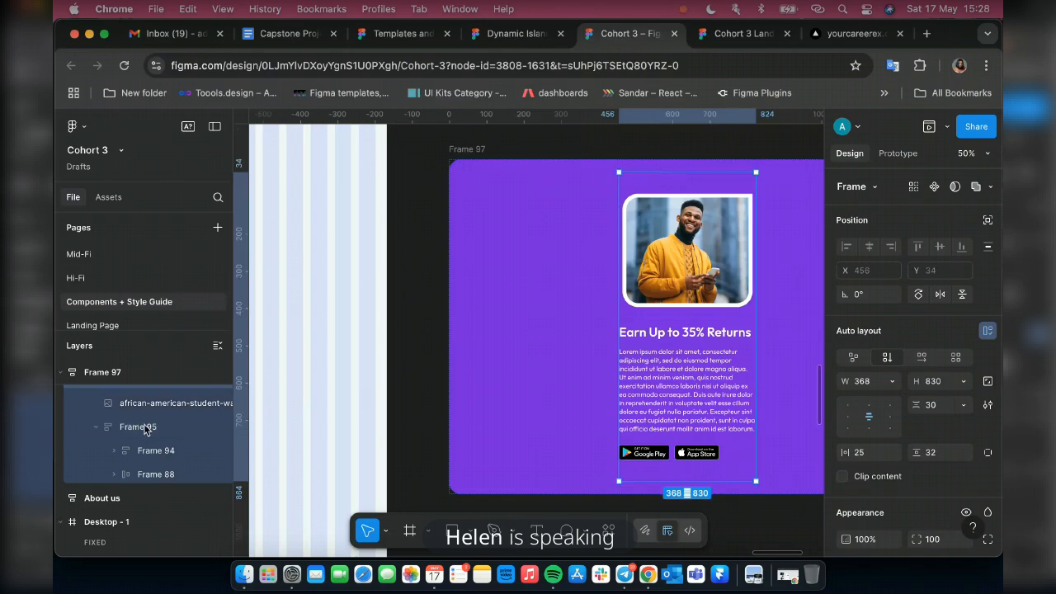
scroll(157, 429, "up", 3)
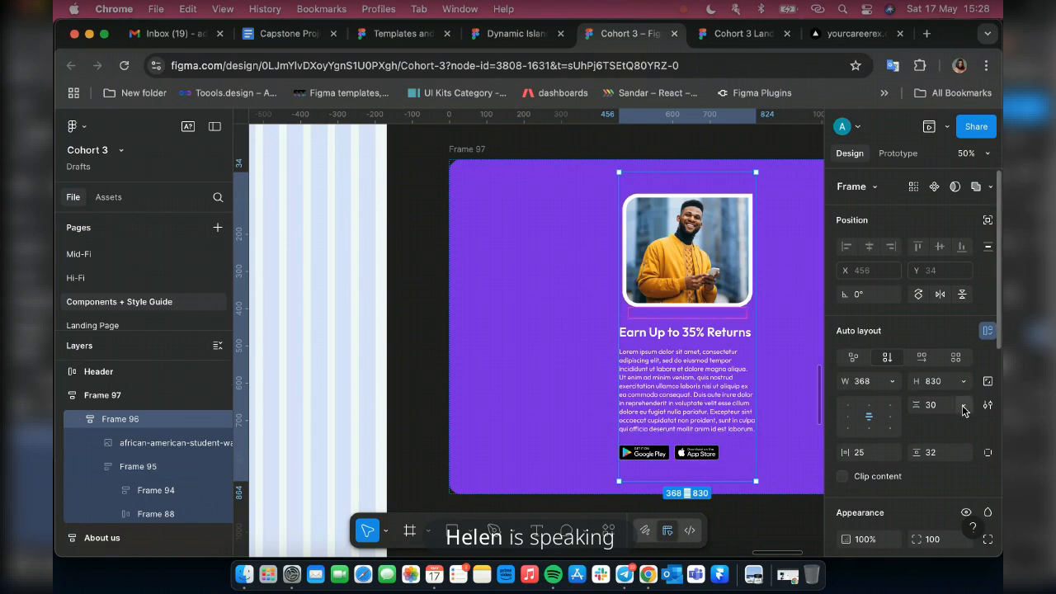
left_click(963, 405)
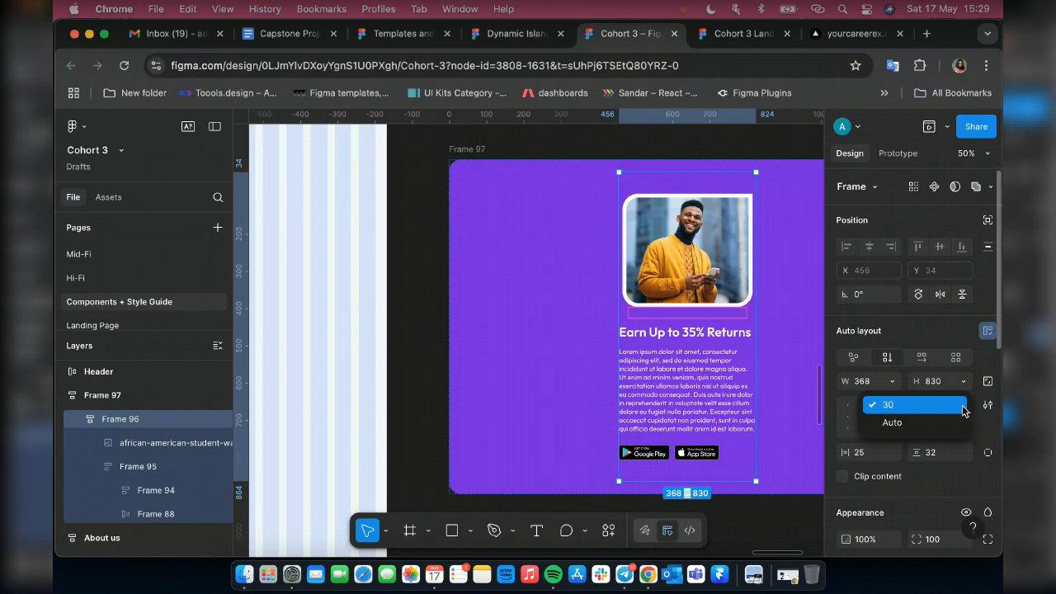
left_click(895, 424)
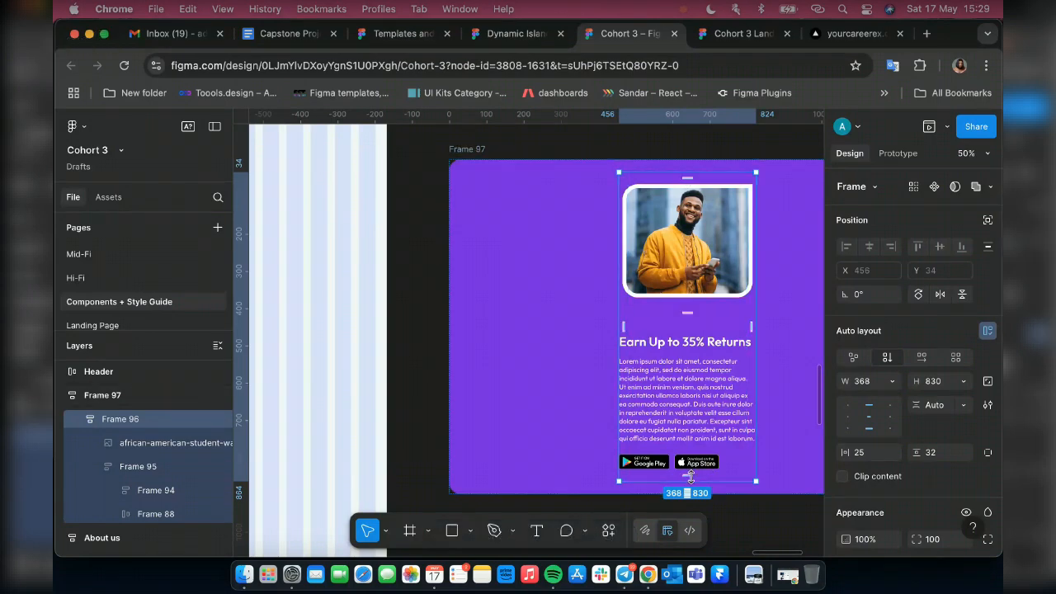
Set the inner frame's horizontal and vertical padding to 0.
mouse_move(688, 473)
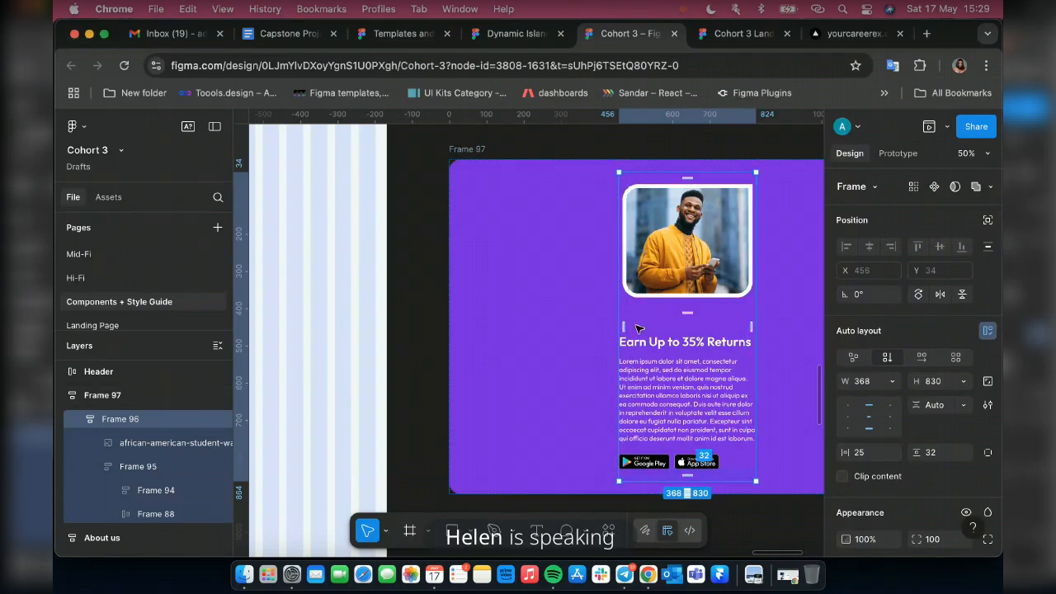
left_click(867, 459)
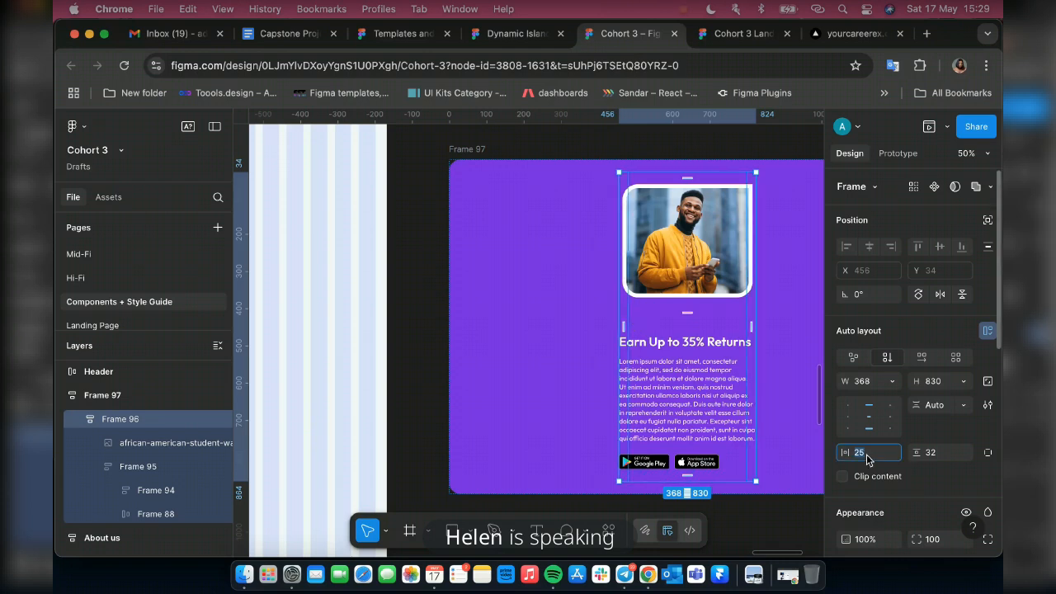
type("0")
left_click(926, 452)
type("0")
key("Return")
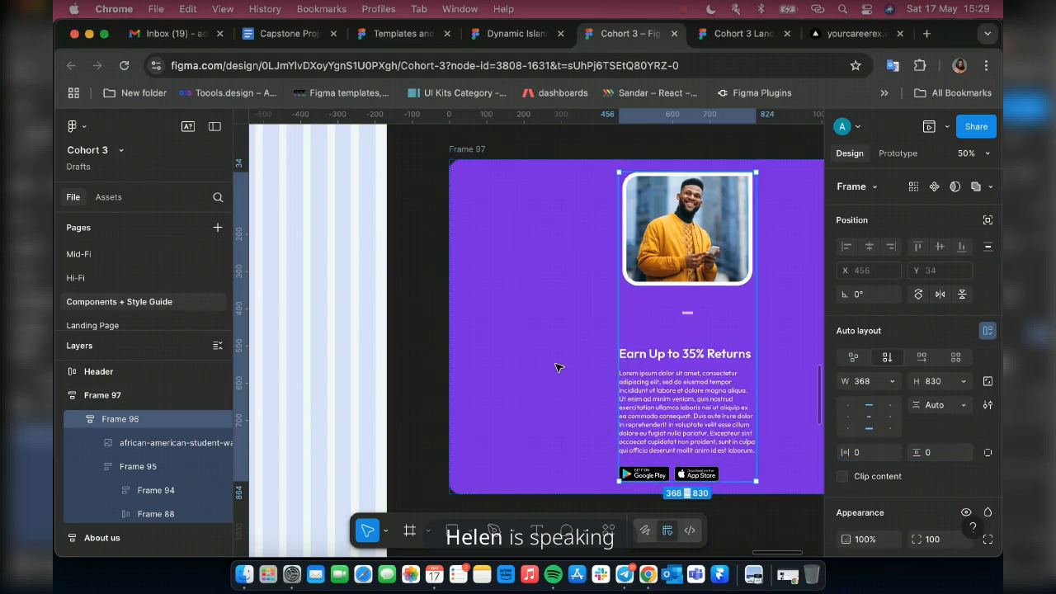
Reduce the height of the inner frame holding the photo and text to about 730, keeping its Auto gap.
left_click_drag(686, 311, 685, 301)
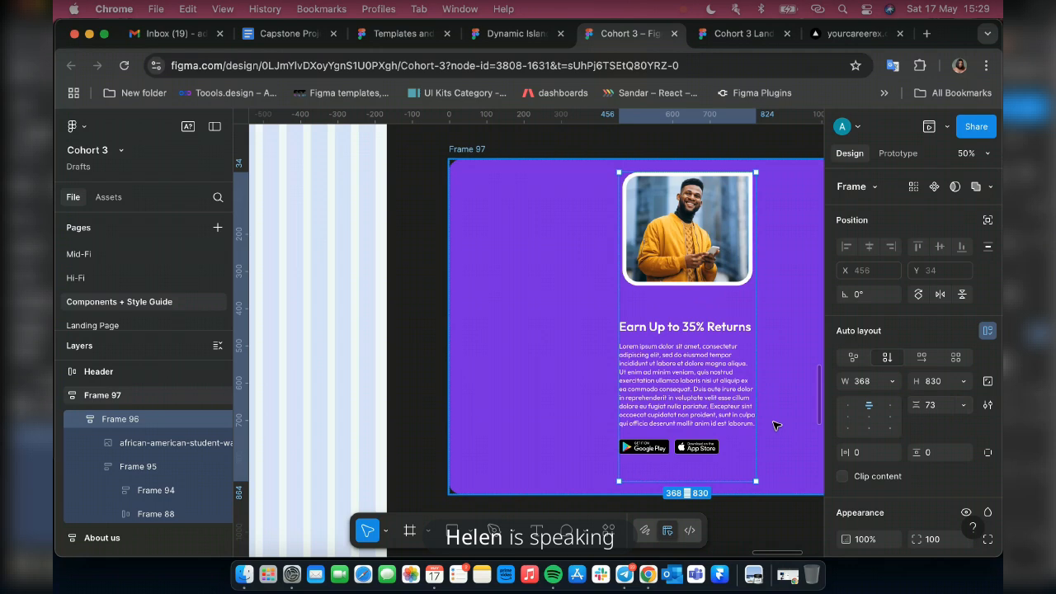
key("super+z")
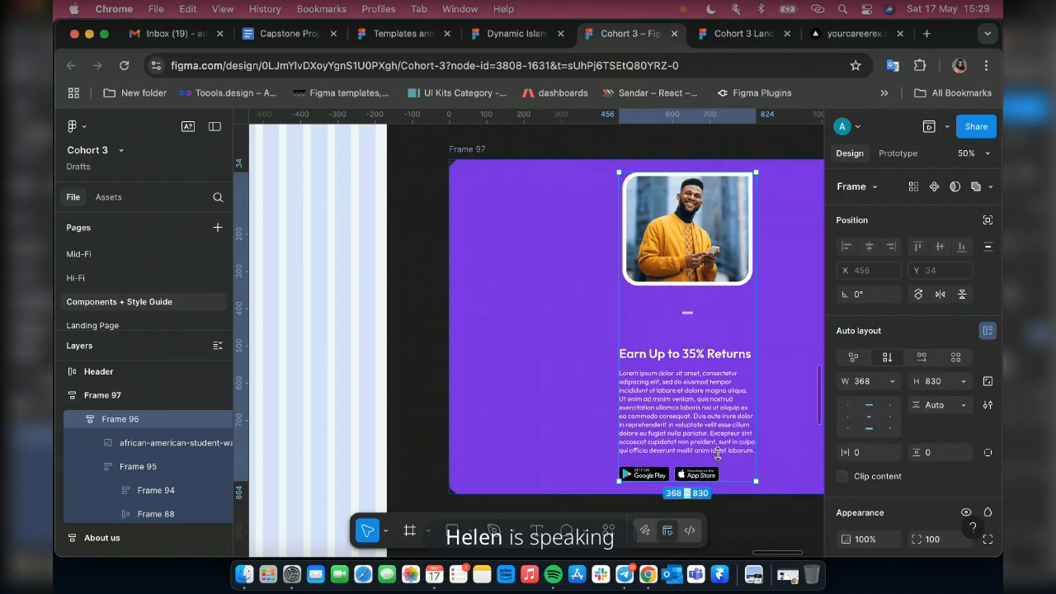
left_click_drag(717, 452, 718, 442)
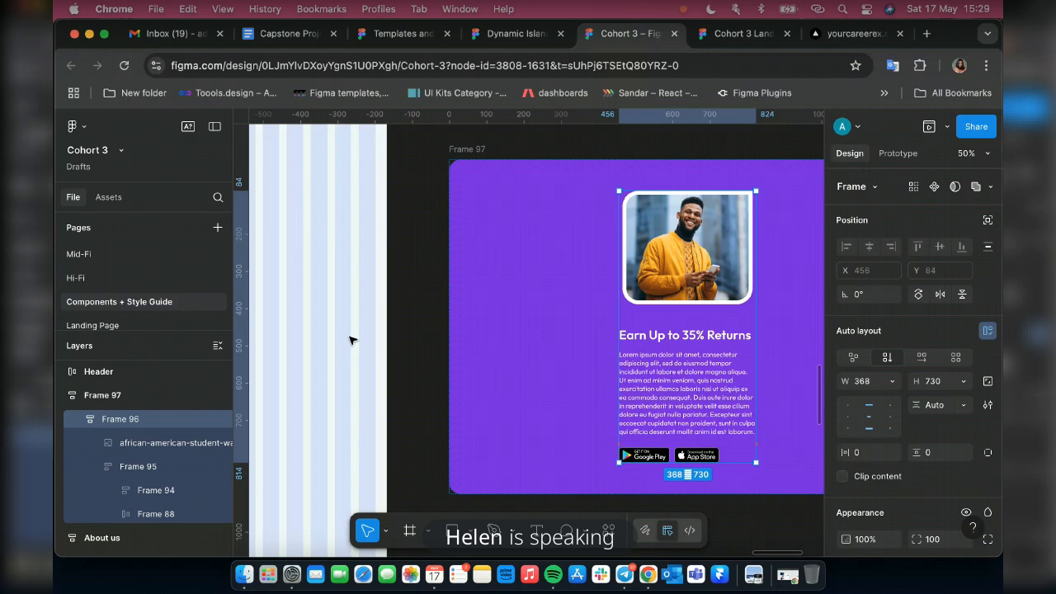
Center-align the "Earn Up to 35% Returns" heading and the Lorem ipsum paragraph below it.
left_click(731, 338)
left_click(731, 338)
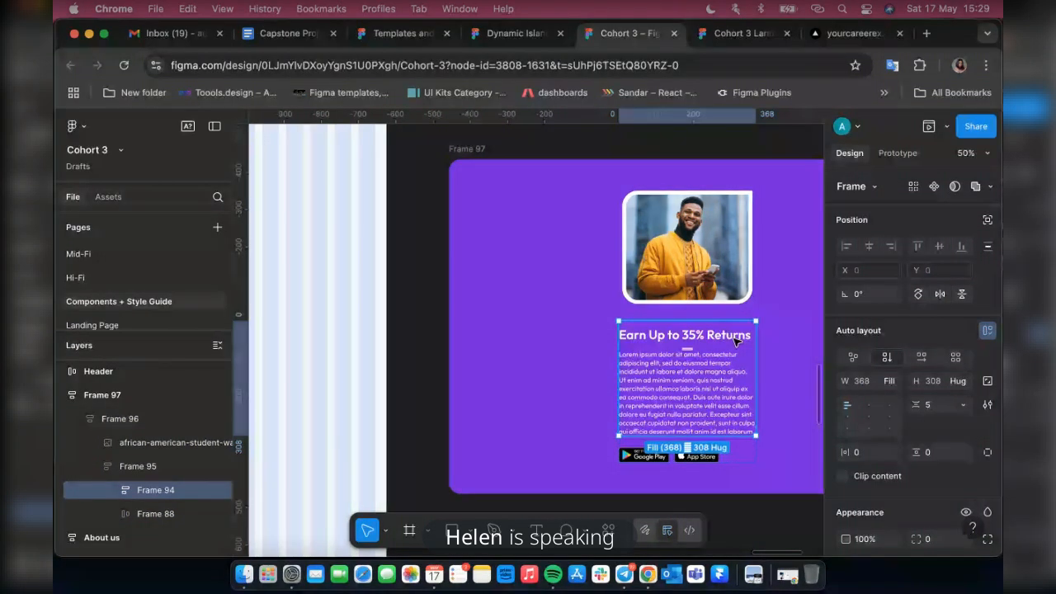
left_click(736, 338)
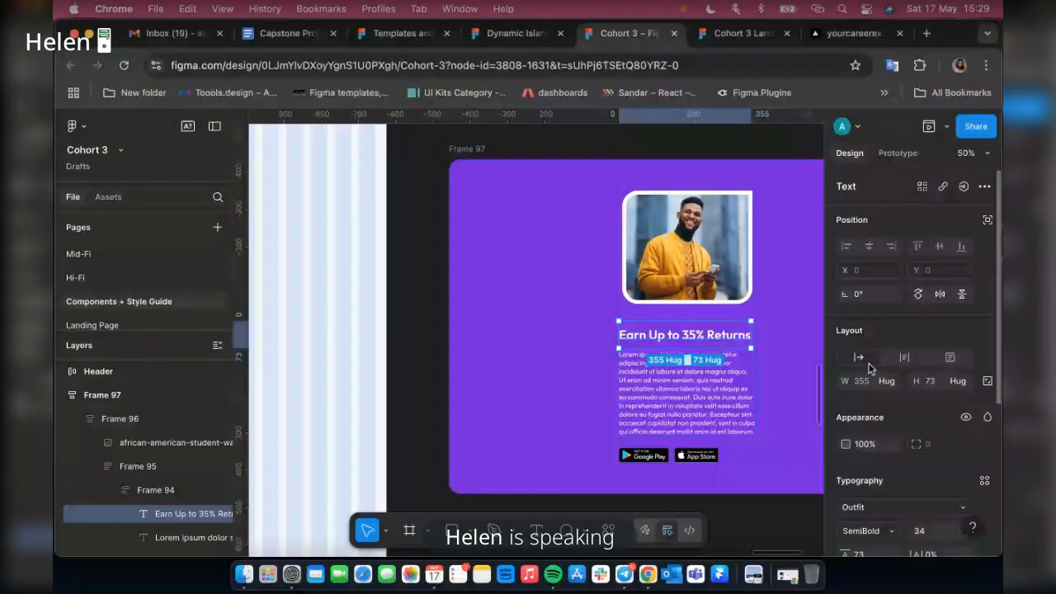
scroll(889, 495, "down", 3)
left_click(869, 471)
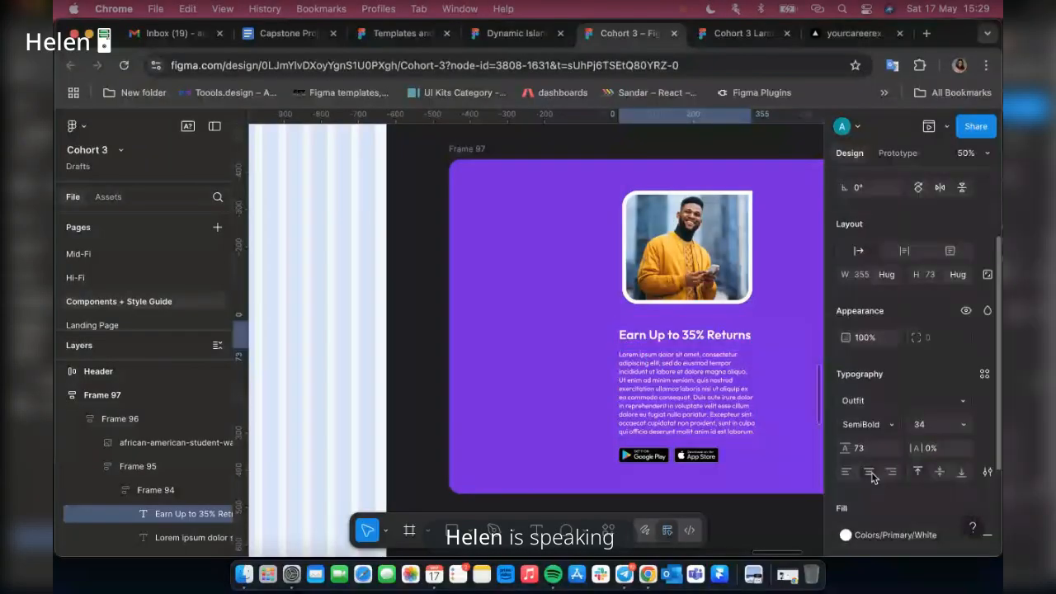
left_click(697, 382)
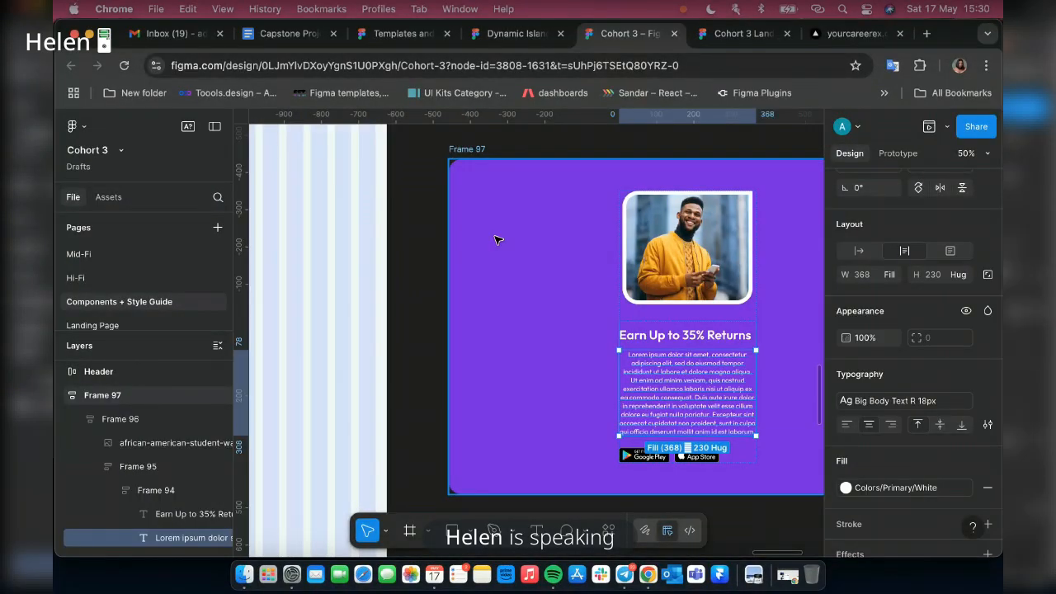
Set the width of the outer purple card to 368.
left_click(497, 240)
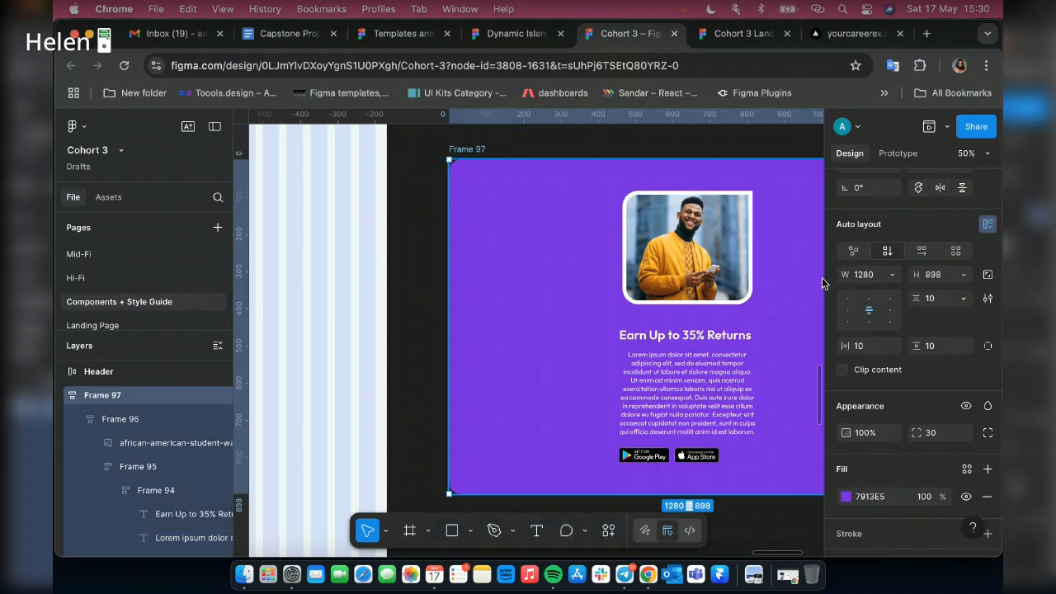
left_click(865, 275)
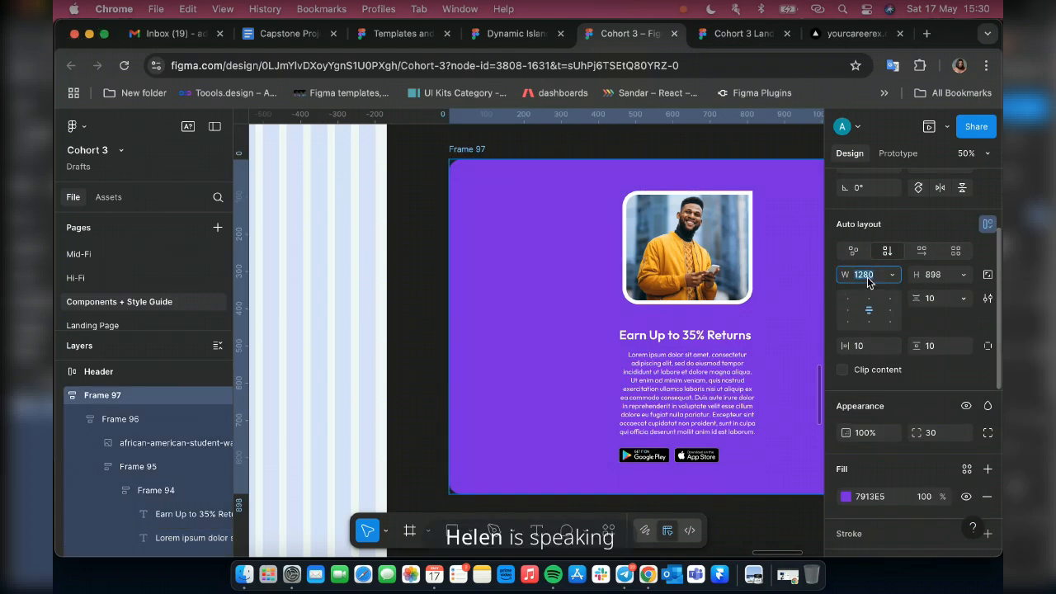
type("368")
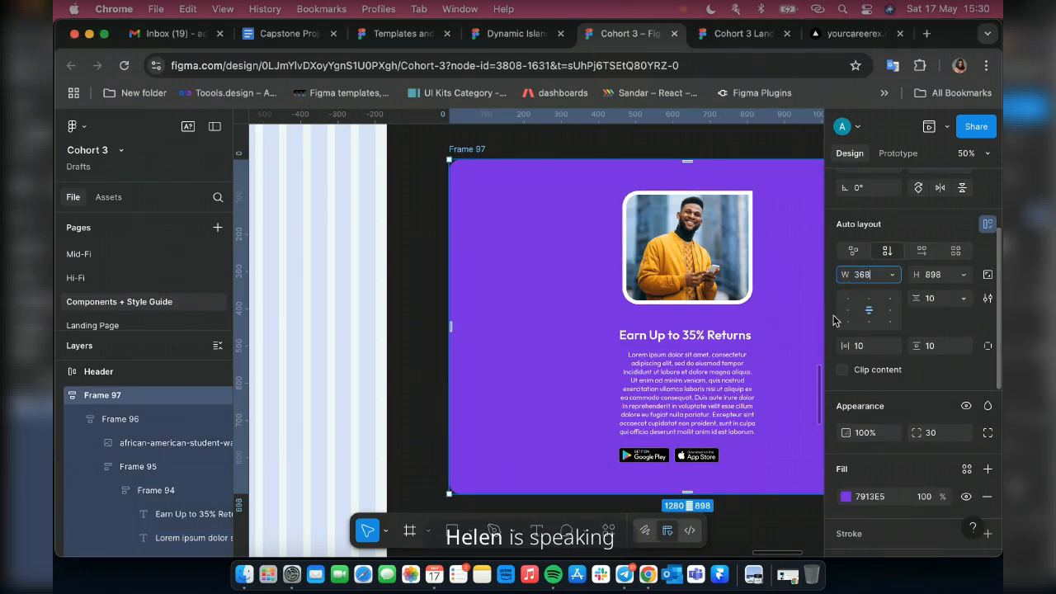
key("Return")
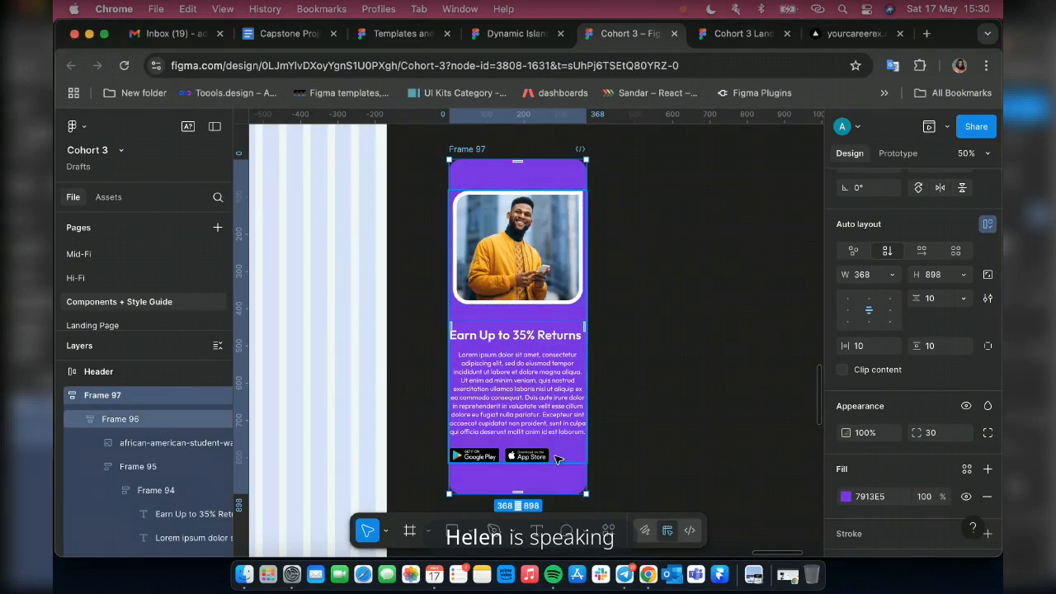
Center the Google Play and App Store badges horizontally by center-aligning the frame that holds them and the text.
left_click(550, 458)
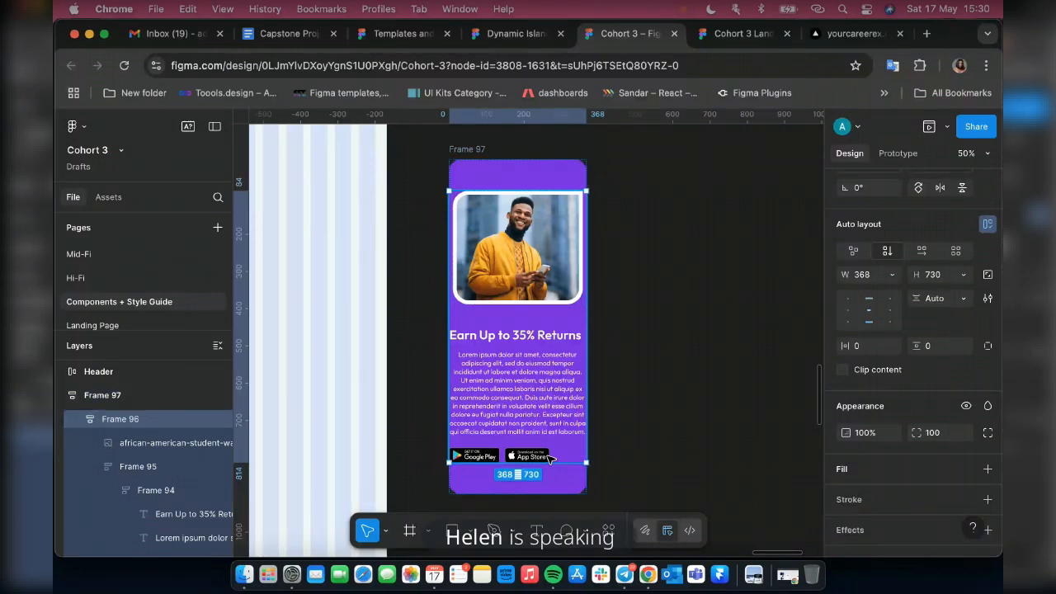
double_click(551, 458)
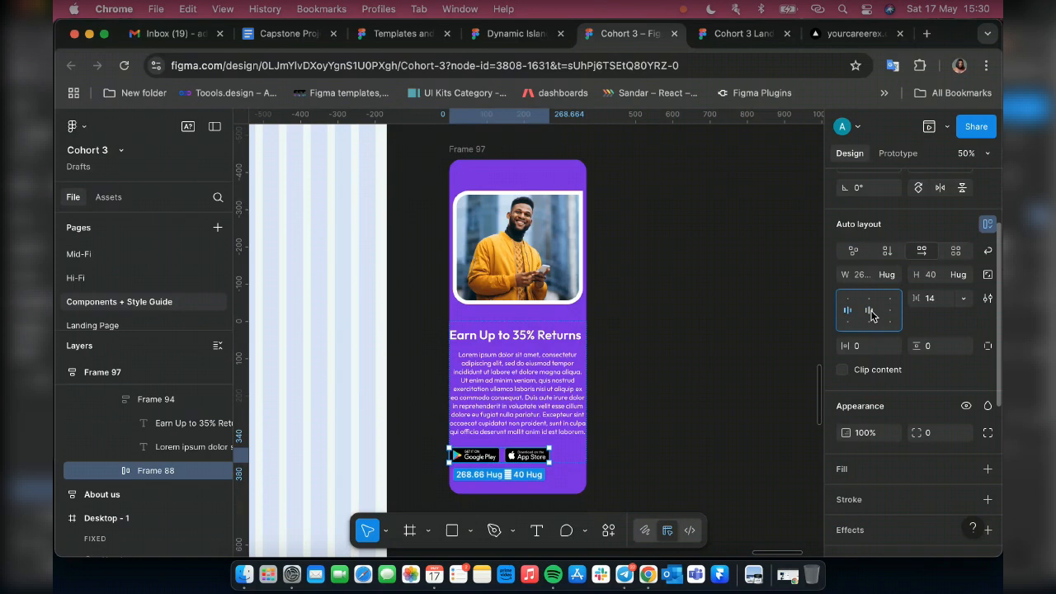
left_click(870, 311)
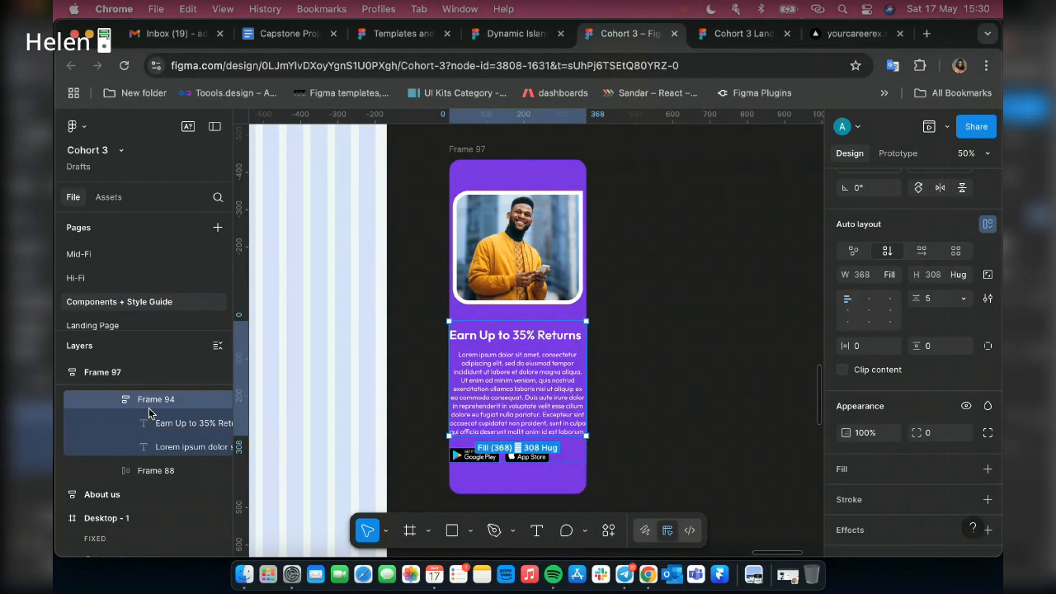
scroll(155, 446, "up", 3)
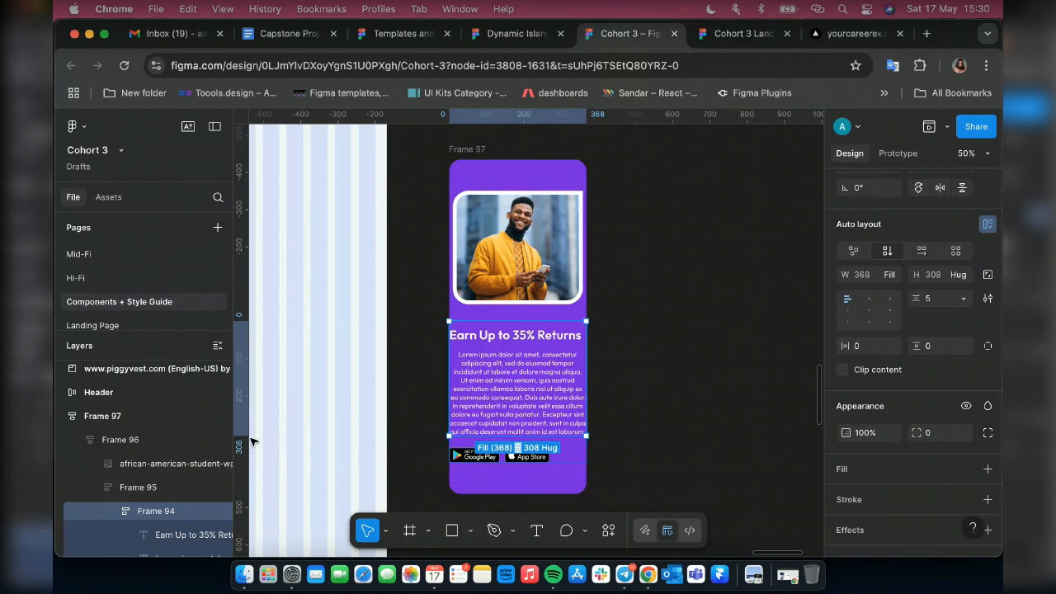
left_click(141, 493)
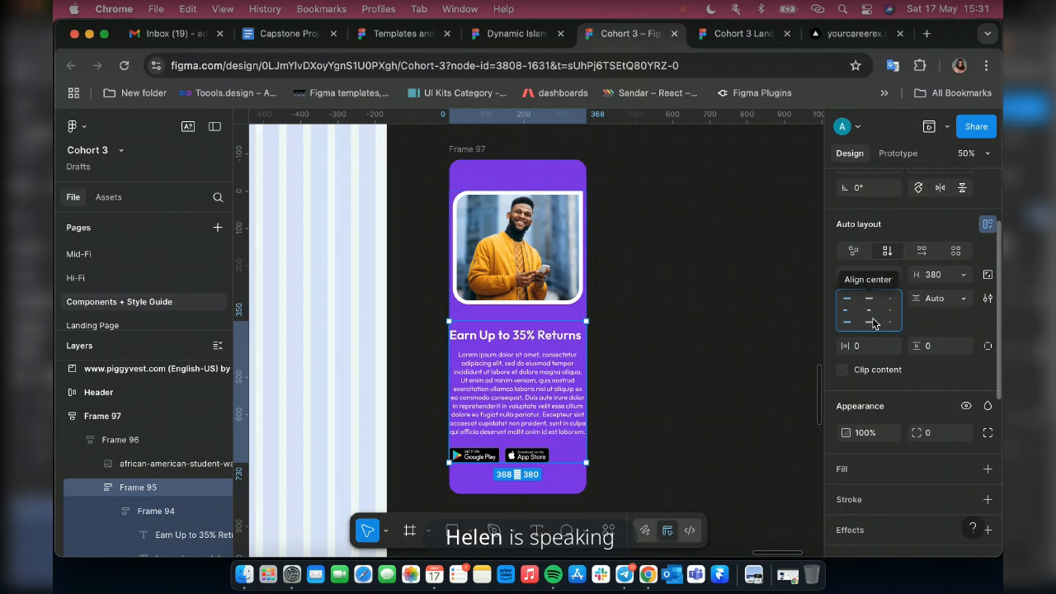
left_click(870, 315)
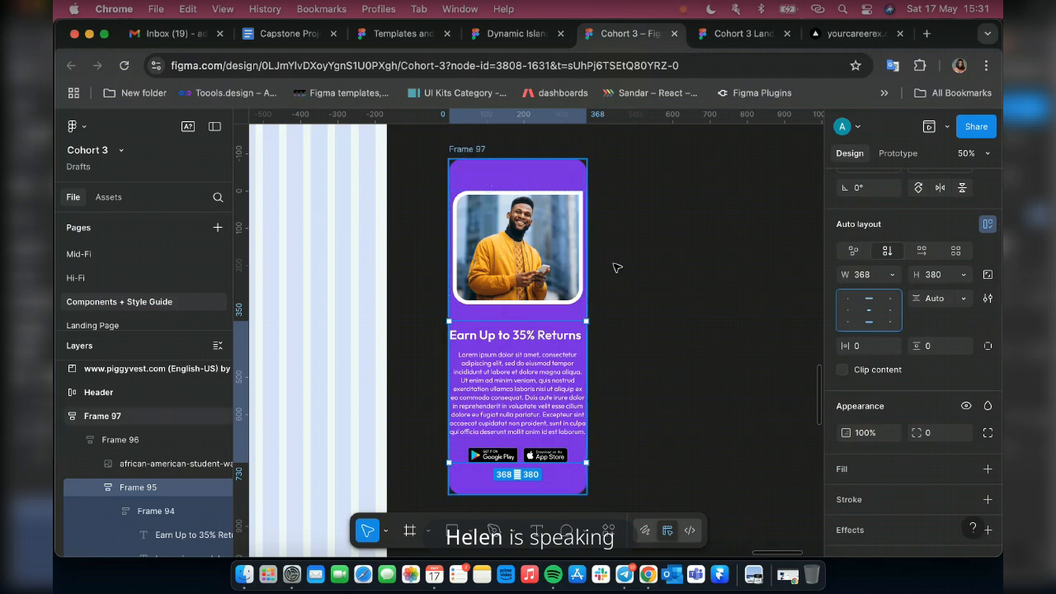
Set the purple card's corner radius to 20, after trying 15.
left_click(454, 171)
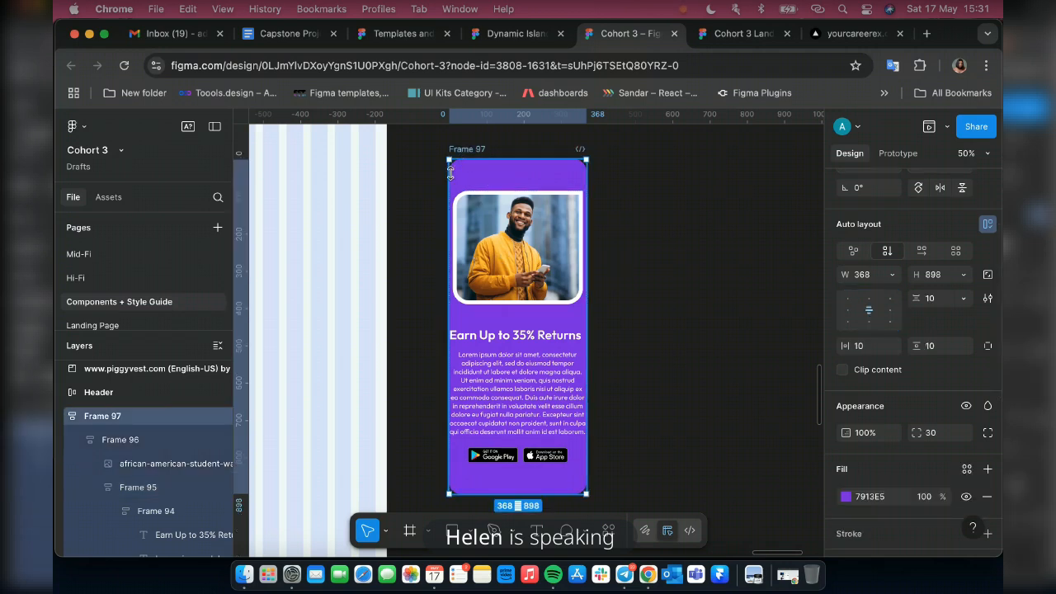
left_click(945, 438)
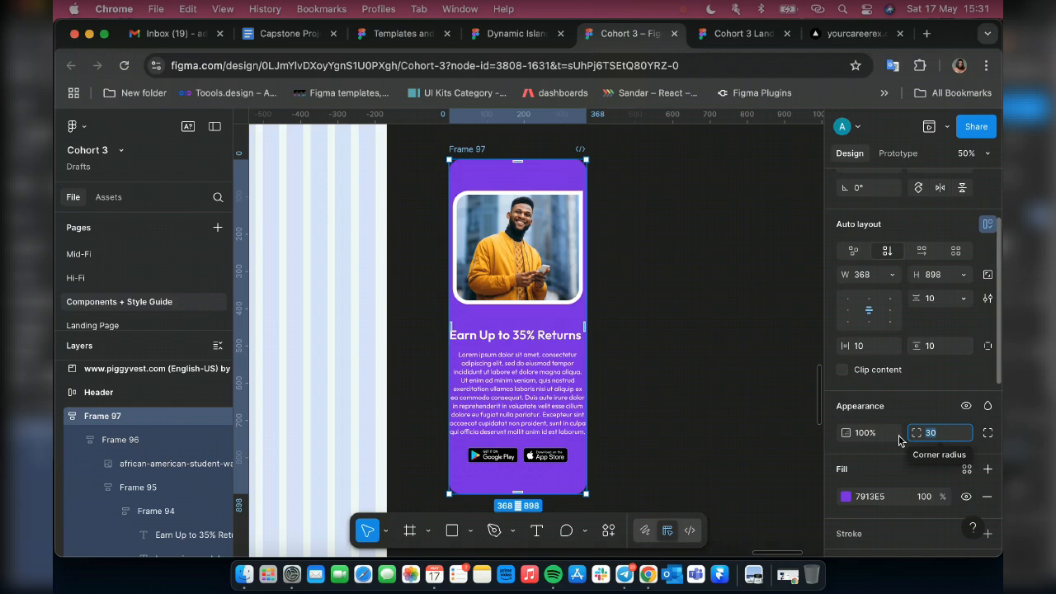
type("15")
key("Return")
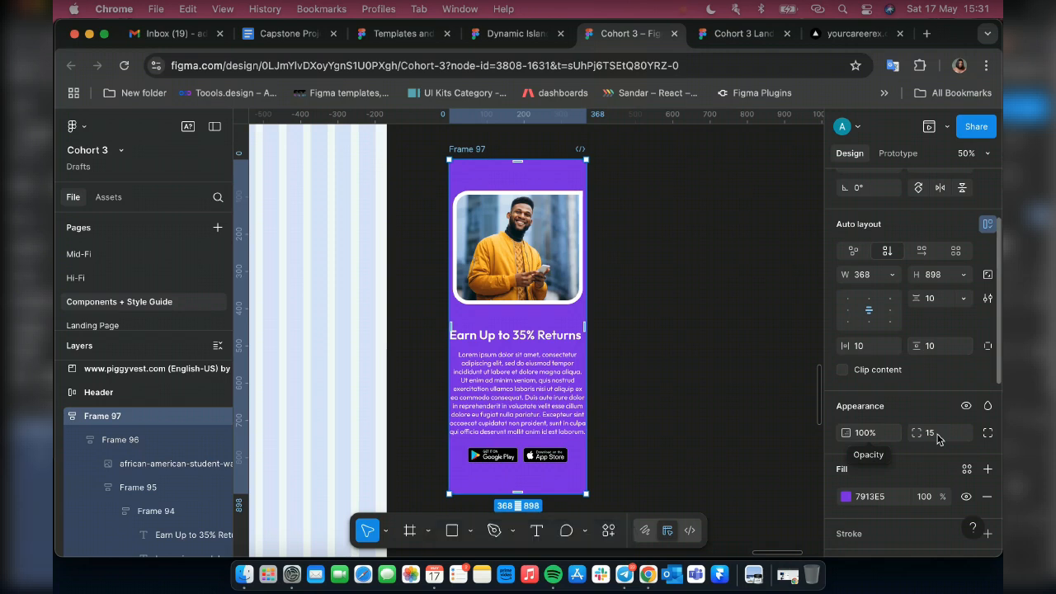
left_click(937, 438)
type("20")
key("Return")
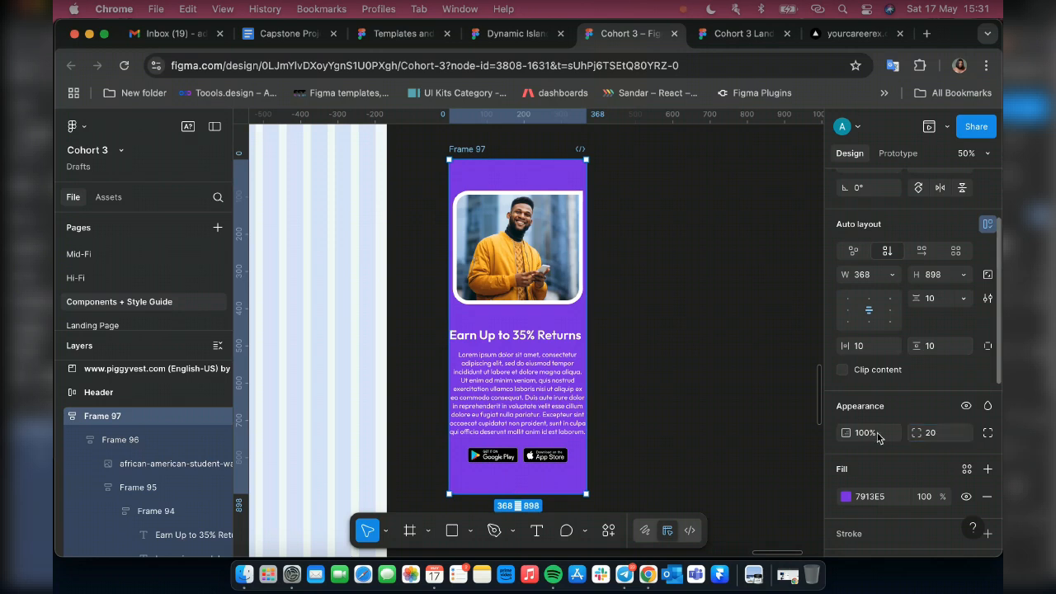
scroll(718, 387, "down", 3)
scroll(717, 388, "up", 3)
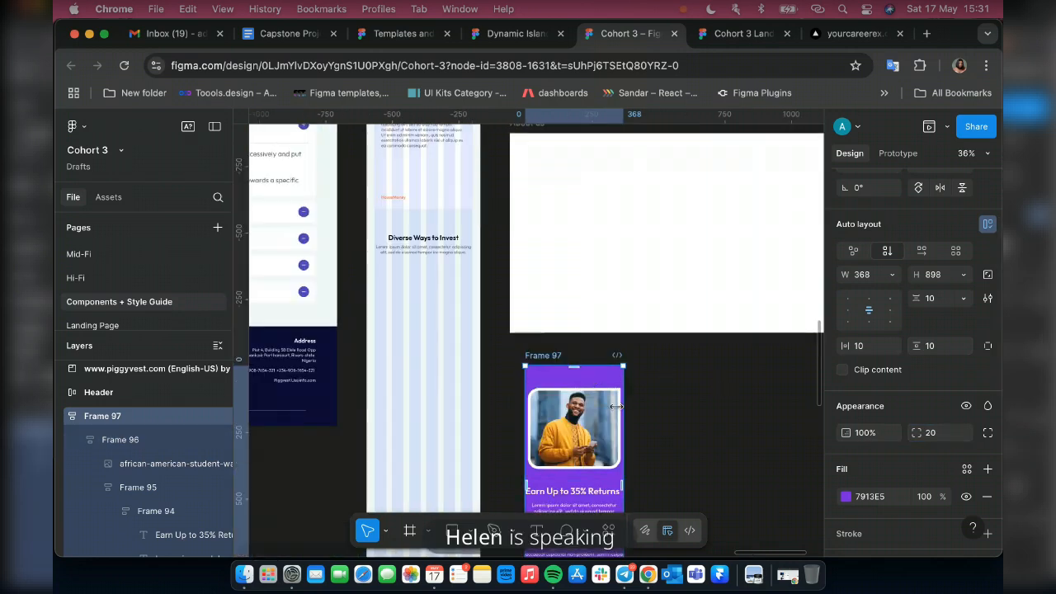
scroll(606, 428, "down", 2)
scroll(606, 428, "down", 5)
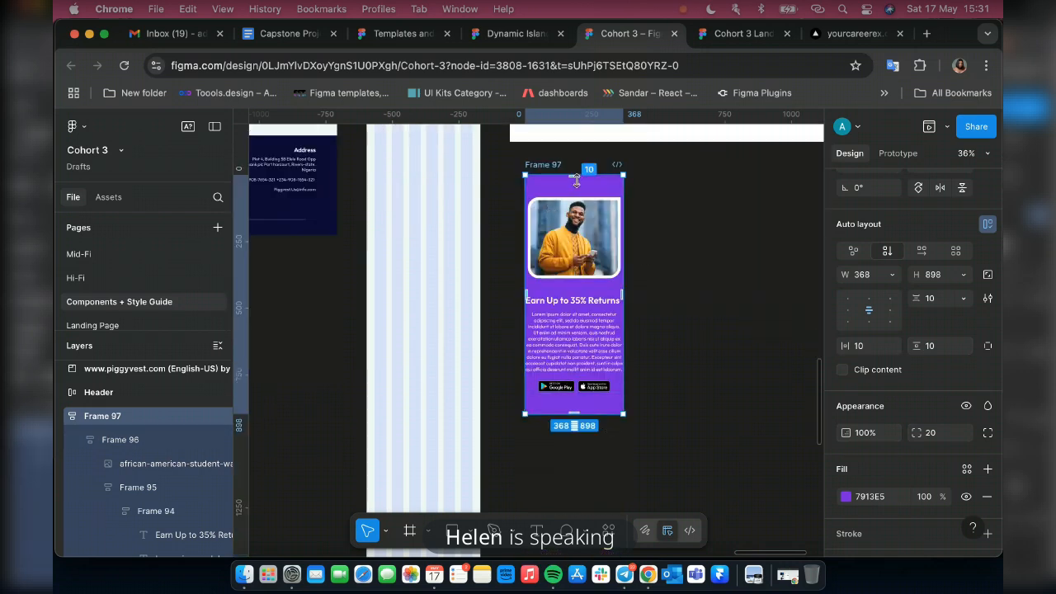
Reduce the purple card's height to about 813 by trimming the empty space at its lower edge.
double_click(569, 402)
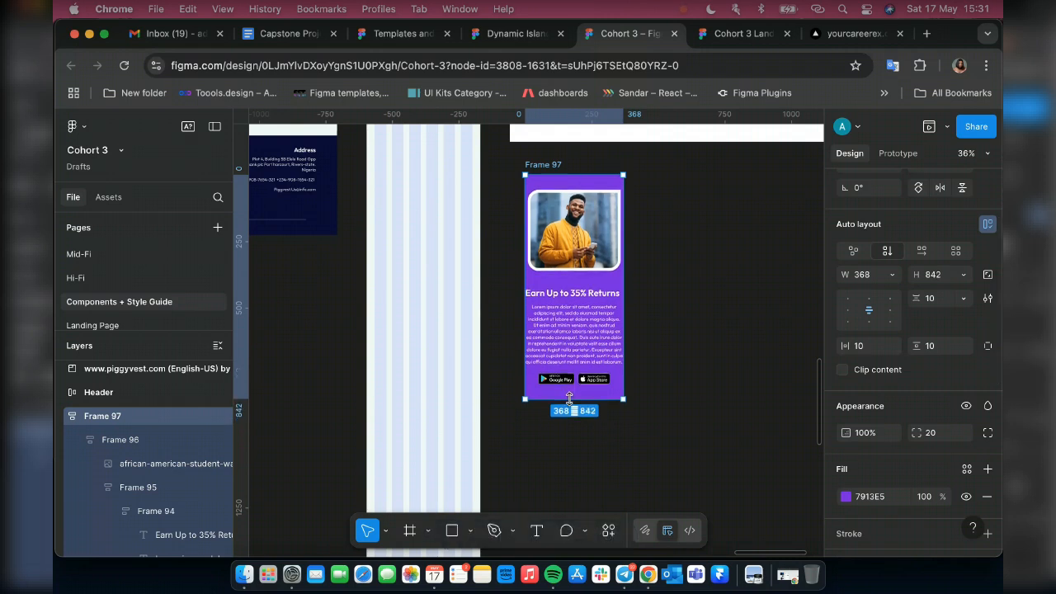
left_click_drag(569, 398, 570, 390)
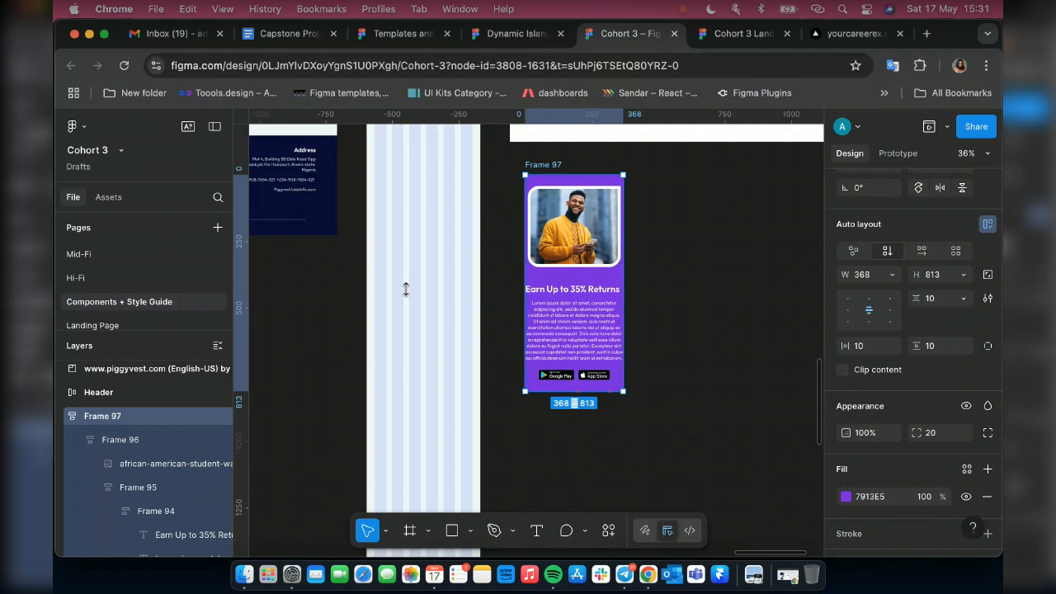
Examine the desktop version's "Diverse Ways to Invest" card and the sections below it for comparison with the mobile card.
scroll(404, 371, "up", 5)
scroll(404, 372, "up", 7)
scroll(403, 373, "left", 3)
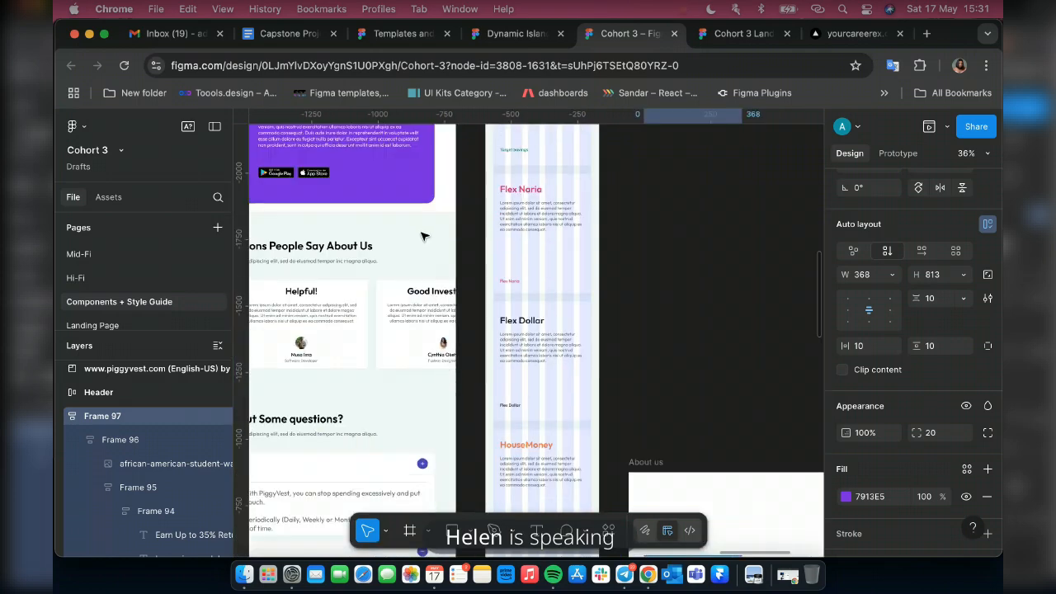
scroll(371, 238, "up", 1)
scroll(357, 238, "up", 7)
scroll(357, 239, "left", 4)
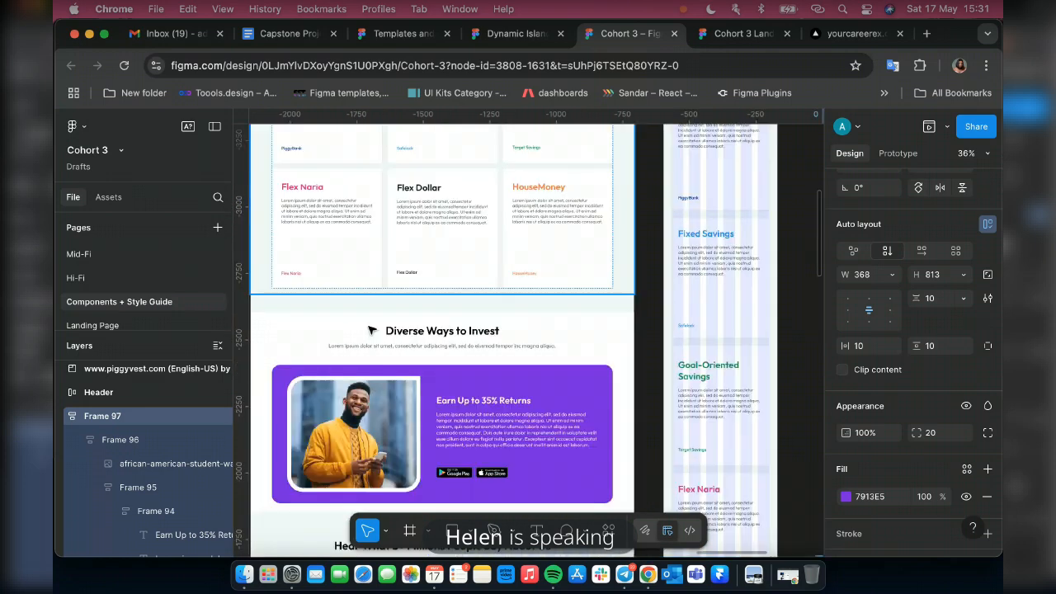
scroll(650, 369, "down", 5)
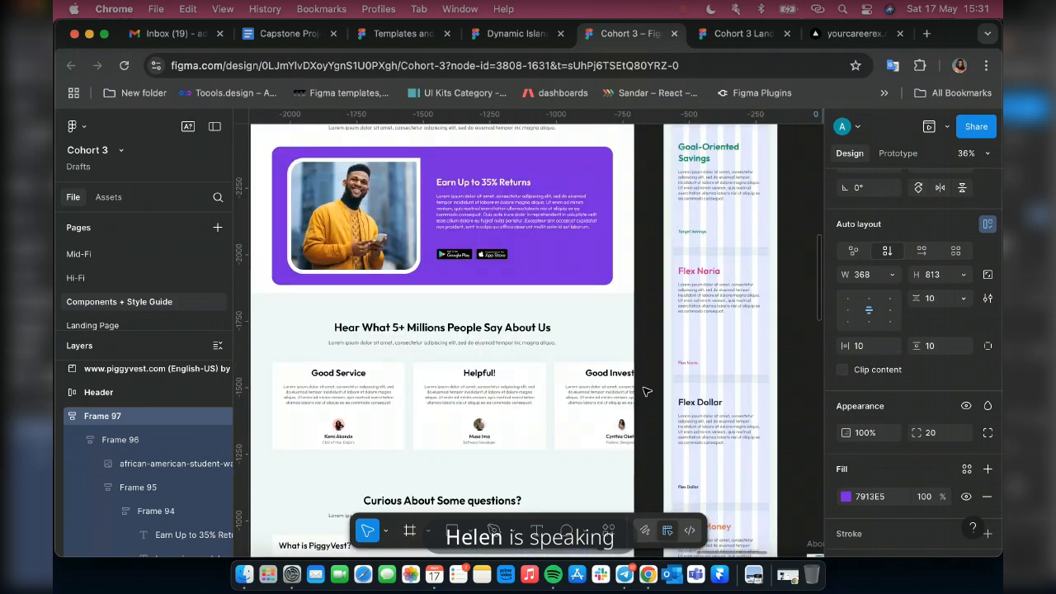
scroll(646, 392, "down", 12)
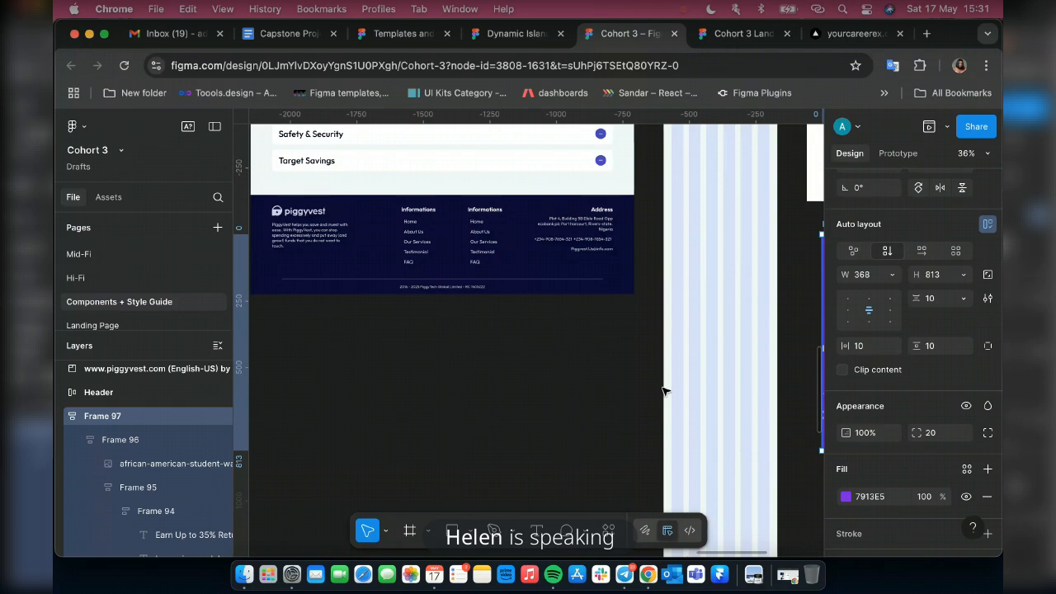
scroll(665, 391, "right", 5)
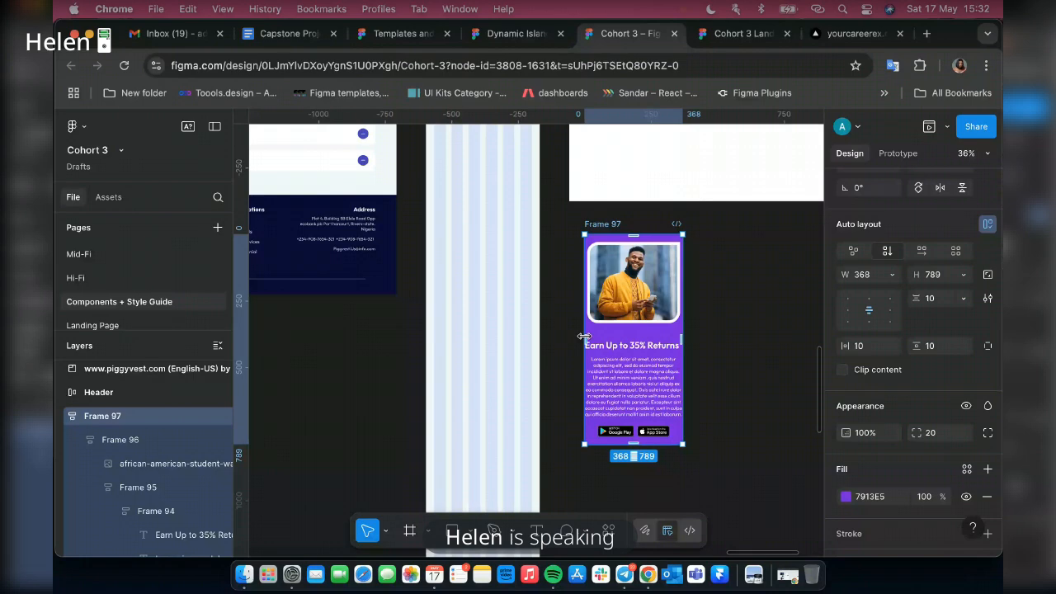
Try a horizontal padding of 20 on the inner frame that holds the photo, text and badges.
scroll(625, 360, "up", 10)
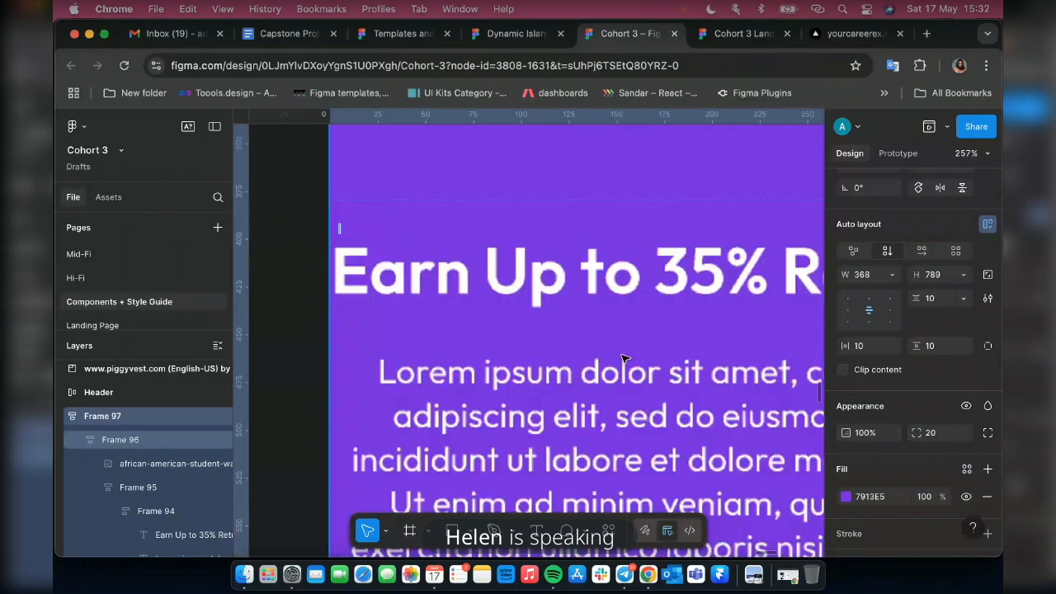
scroll(455, 351, "down", 5)
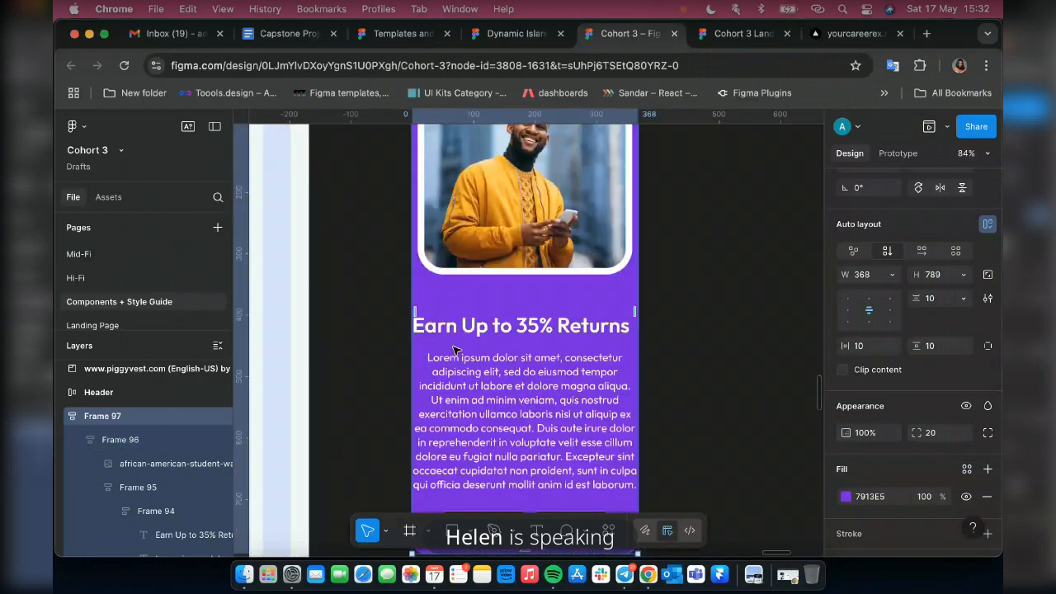
scroll(455, 351, "down", 5)
scroll(460, 357, "up", 5)
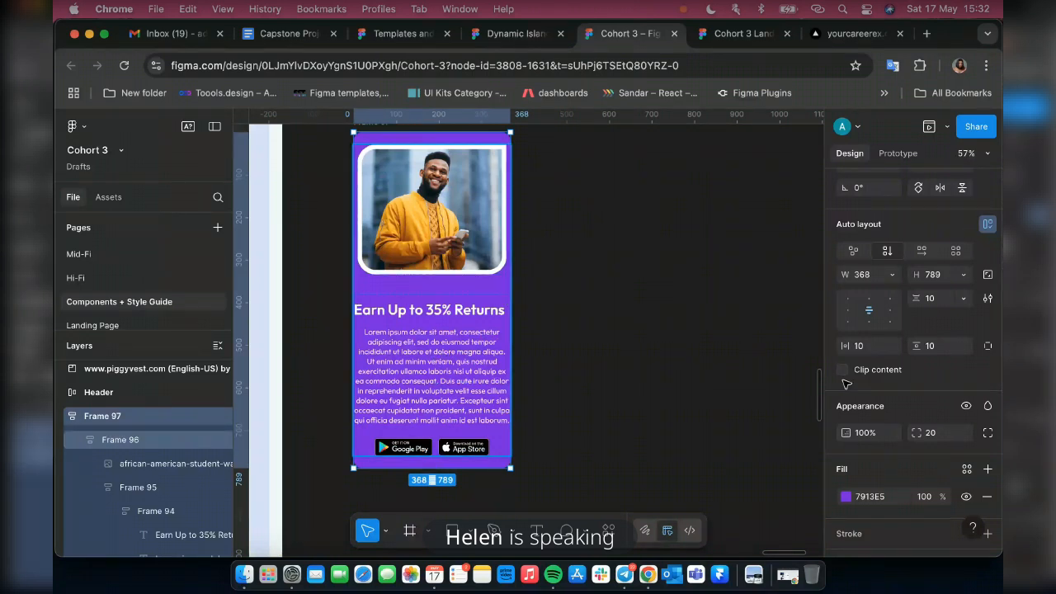
key("Return")
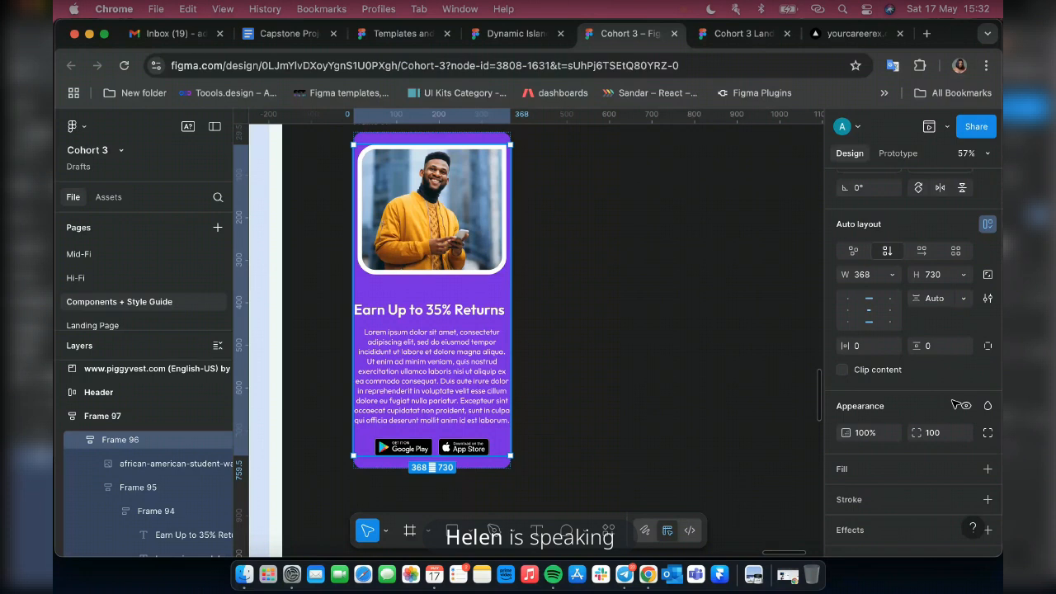
left_click(866, 348)
type("20")
key("Return")
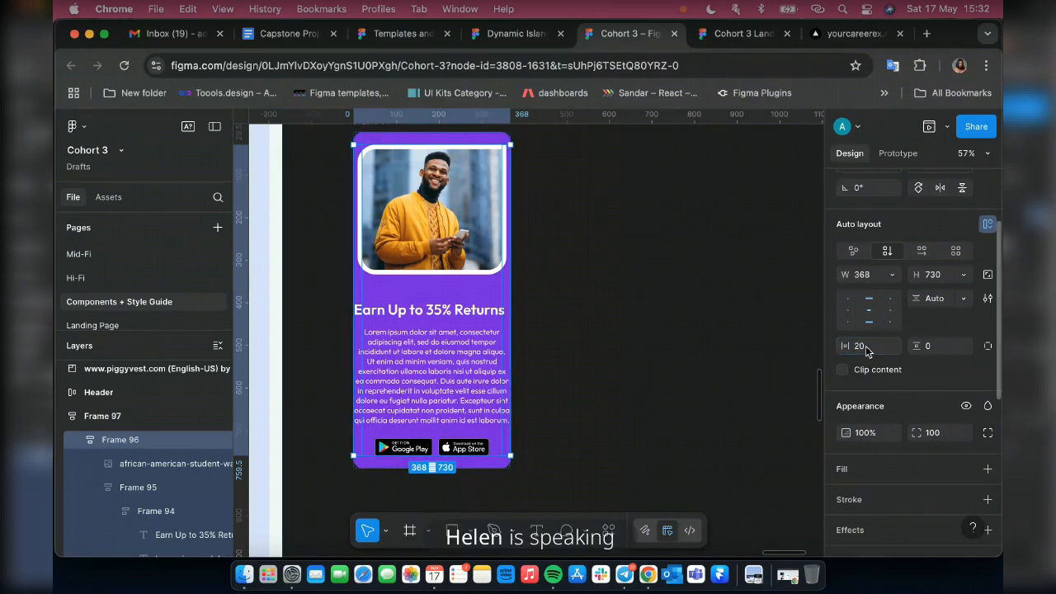
key("super+z")
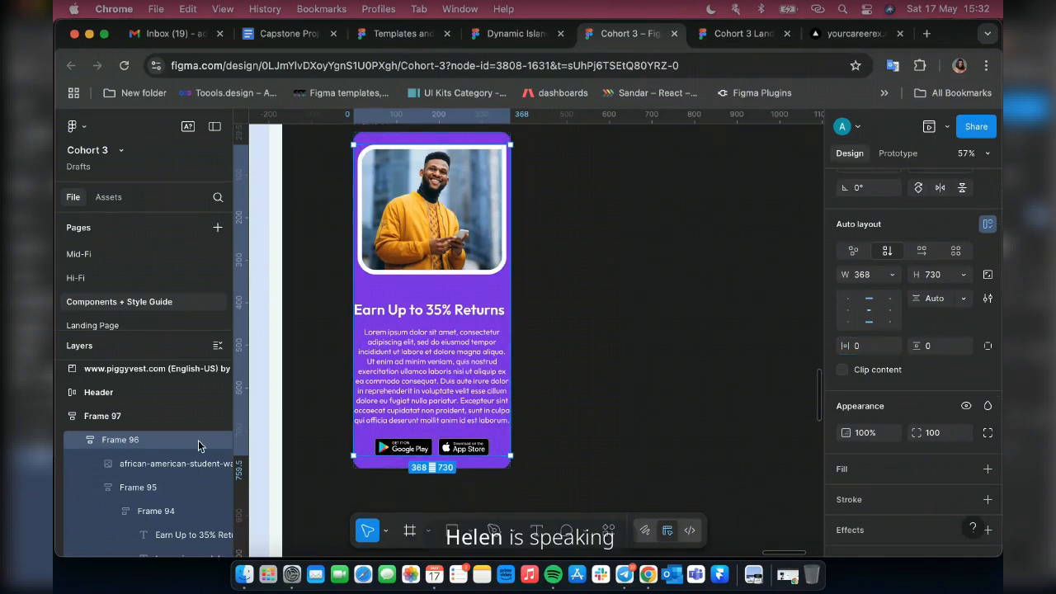
Set the horizontal padding to 20 on both the outer purple card and the frame holding the heading and paragraph.
left_click(118, 417)
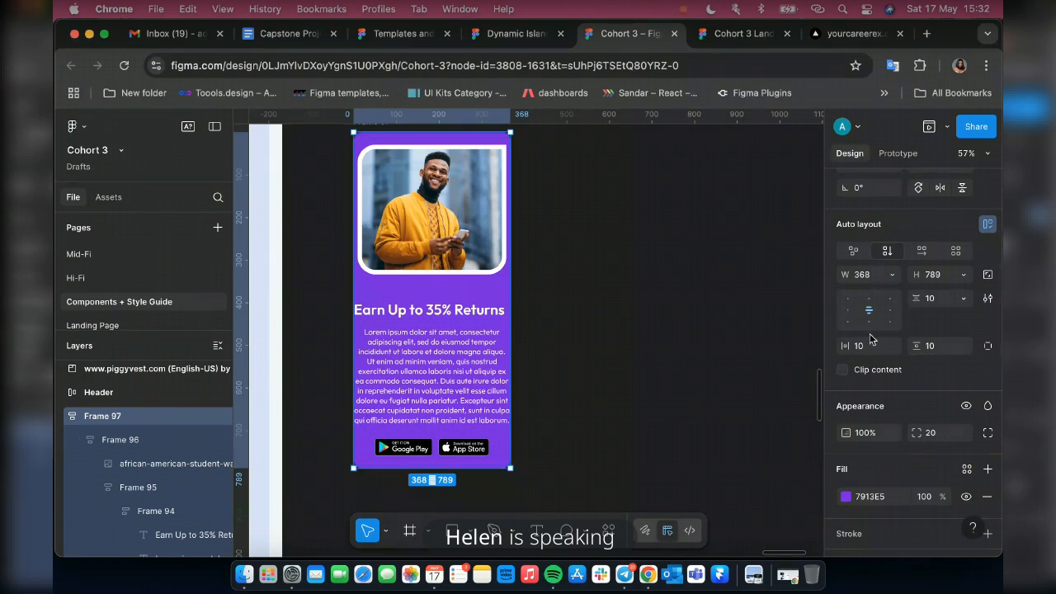
left_click_drag(846, 345, 862, 346)
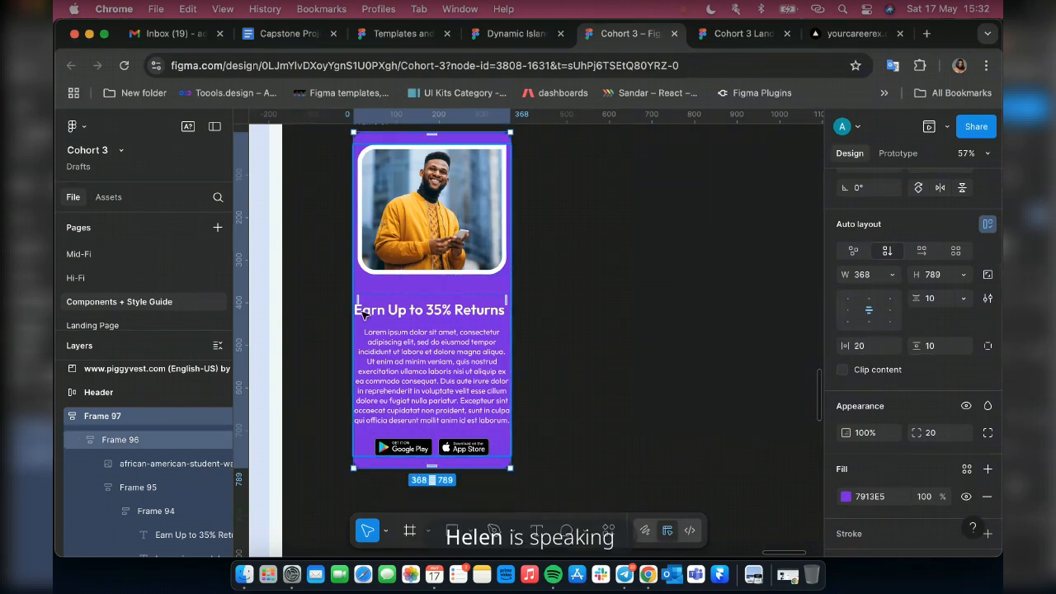
left_click(442, 371)
double_click(446, 370)
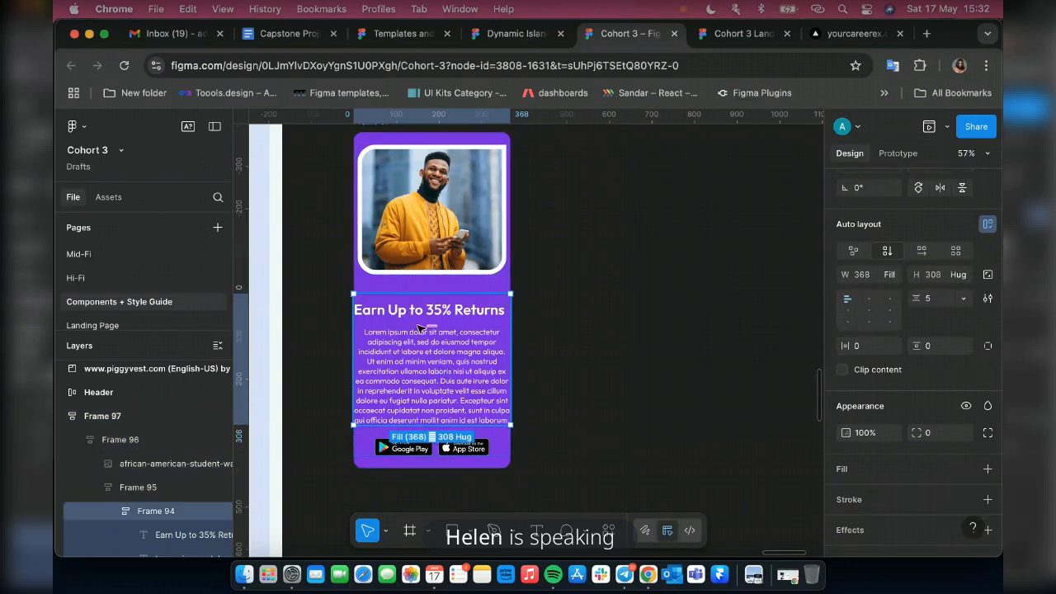
left_click(873, 346)
type("20")
key("Return")
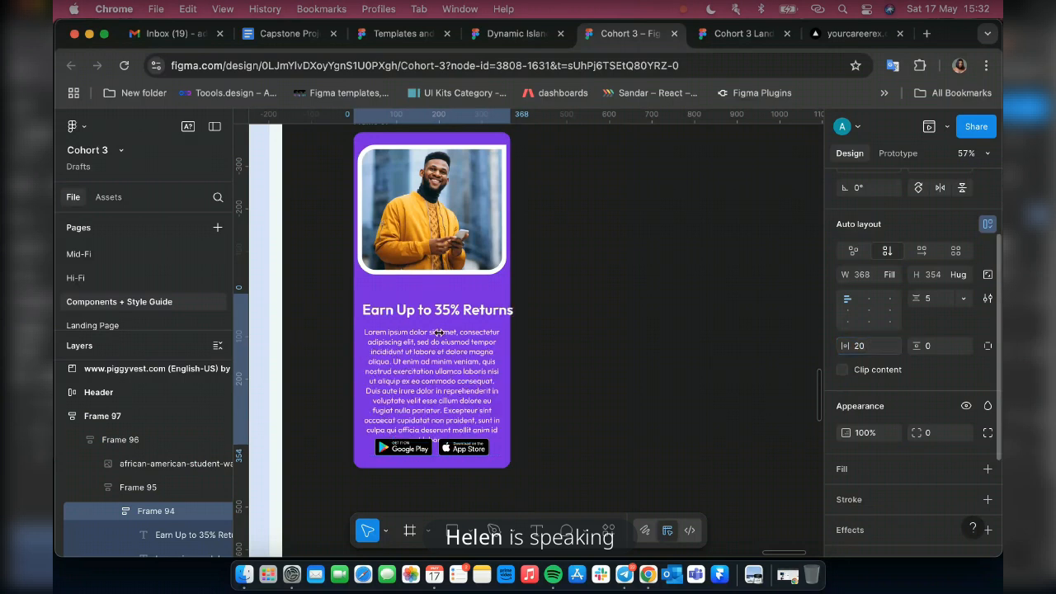
Make the "Earn Up to 35% Returns" heading fill its container's width, with font size 30 and line height Auto.
left_click(484, 316)
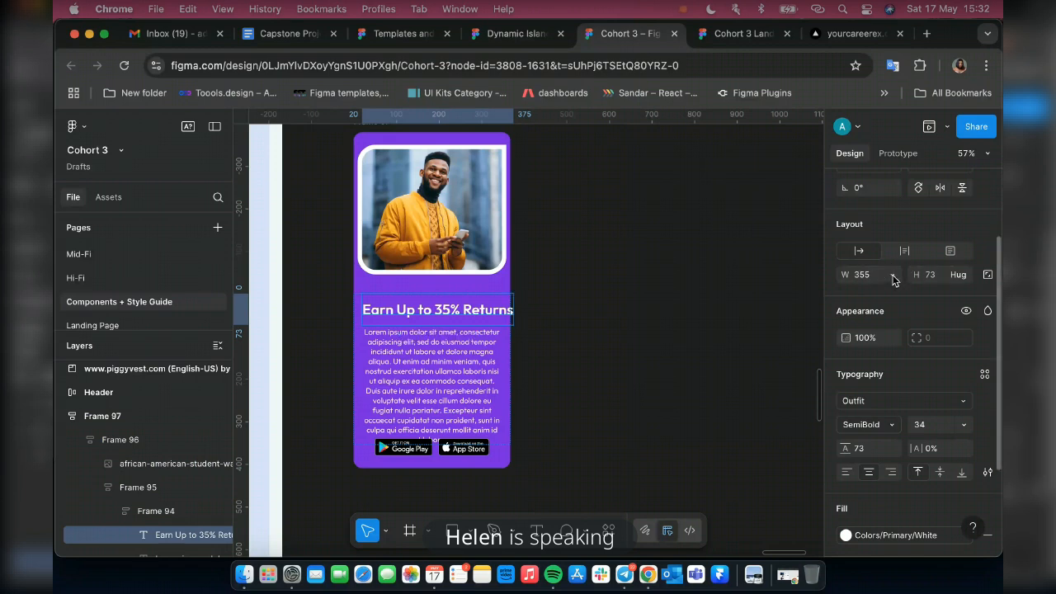
left_click(893, 277)
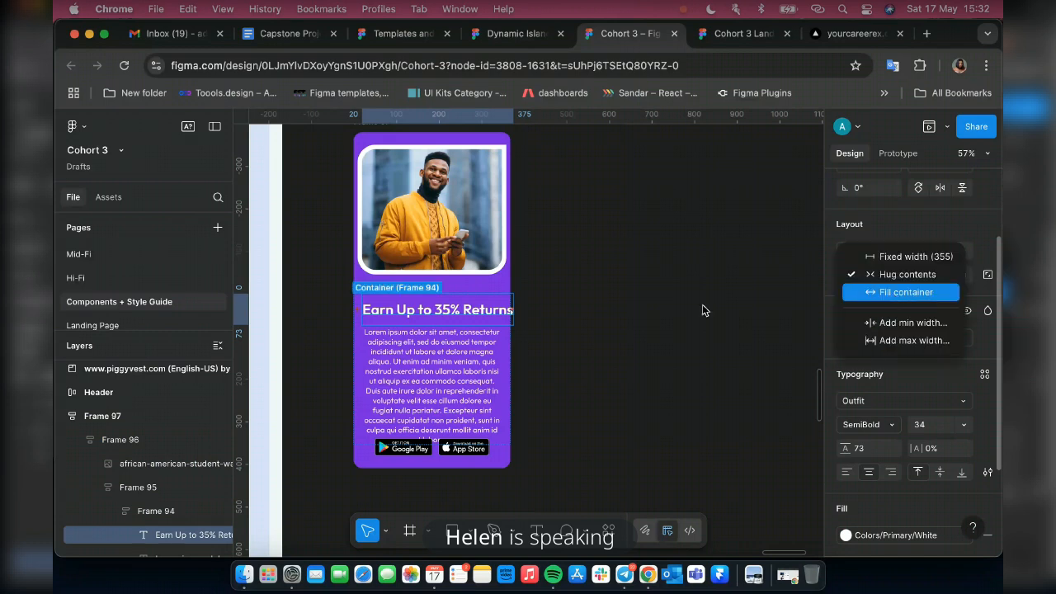
key("Return")
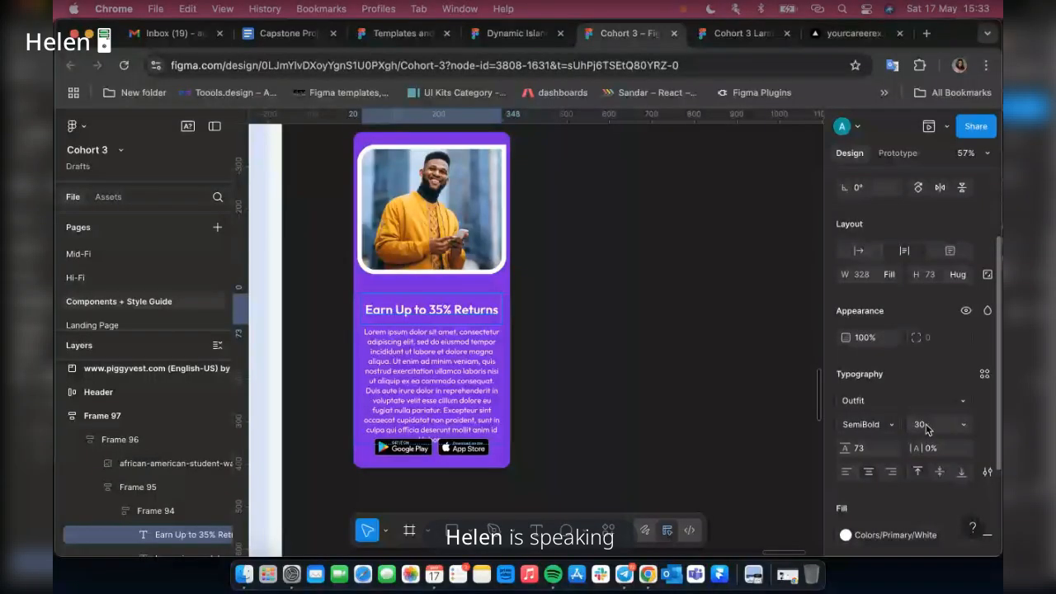
key("super+z")
key("super+shift+z")
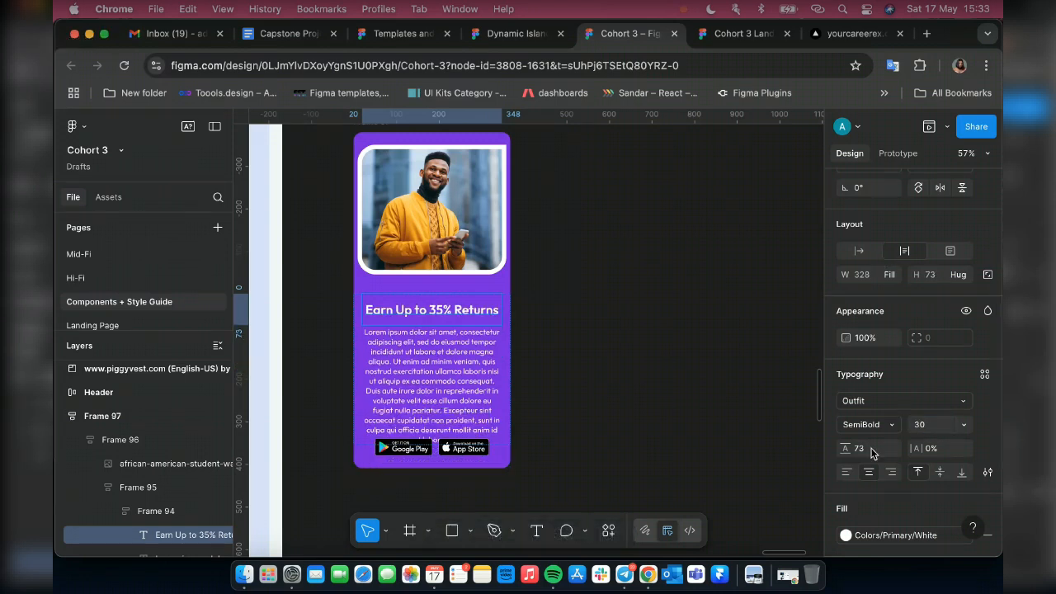
key("super+z")
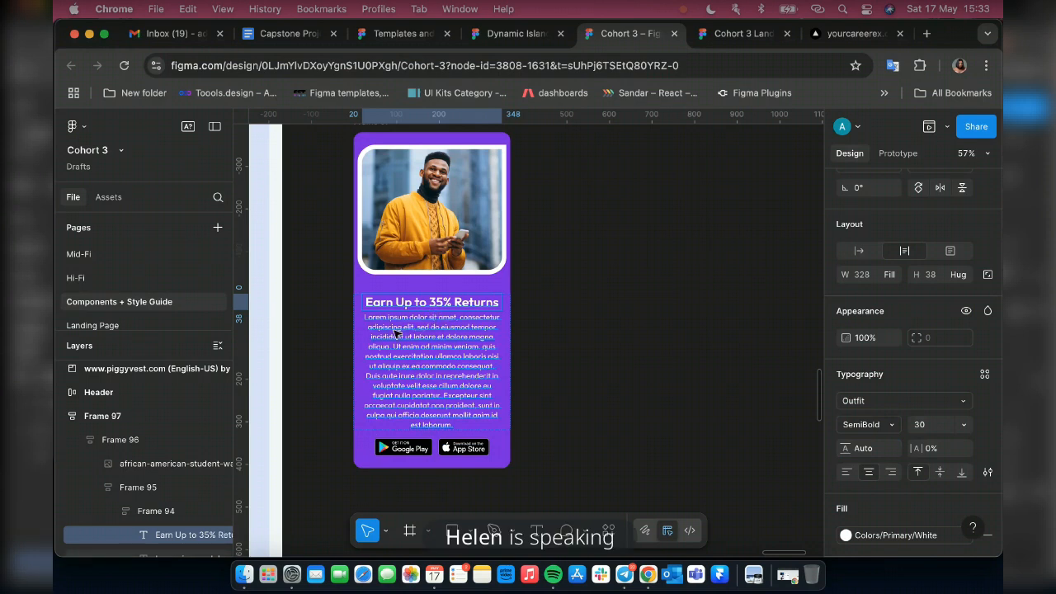
Set the vertical gap between the card's heading and its paragraph to 20.
scroll(396, 333, "up", 5)
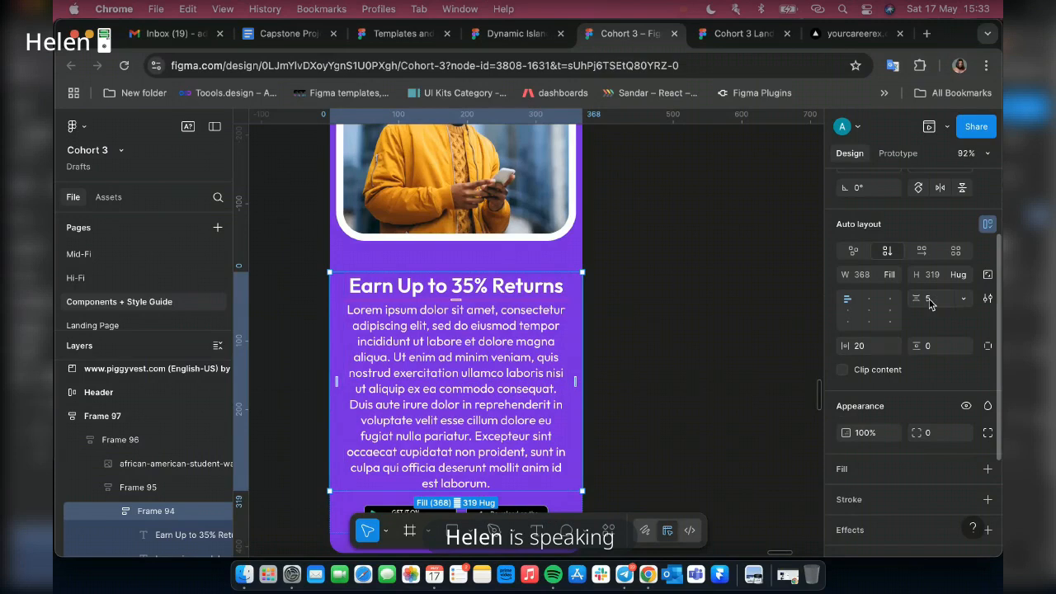
left_click(933, 300)
type("20")
key("Return")
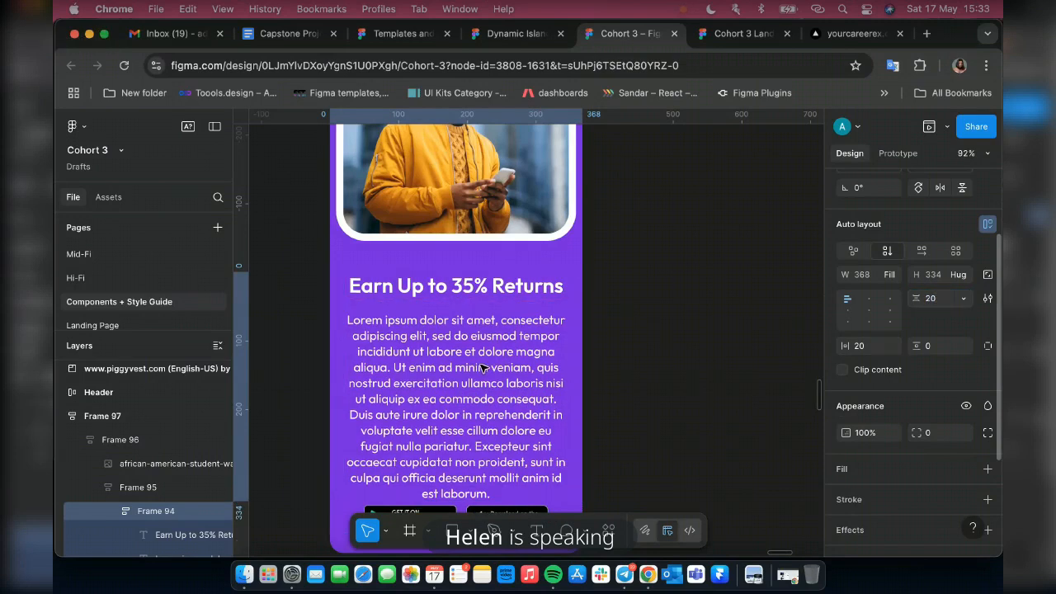
Apply the Body Text R 16px text style to the card's Lorem ipsum paragraph.
left_click(485, 368)
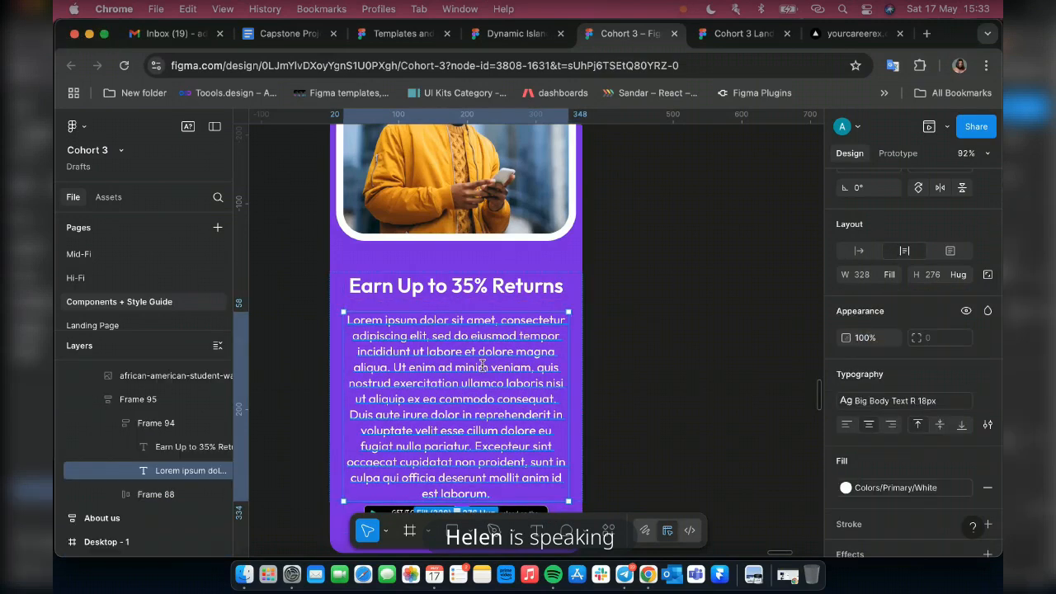
left_click(953, 403)
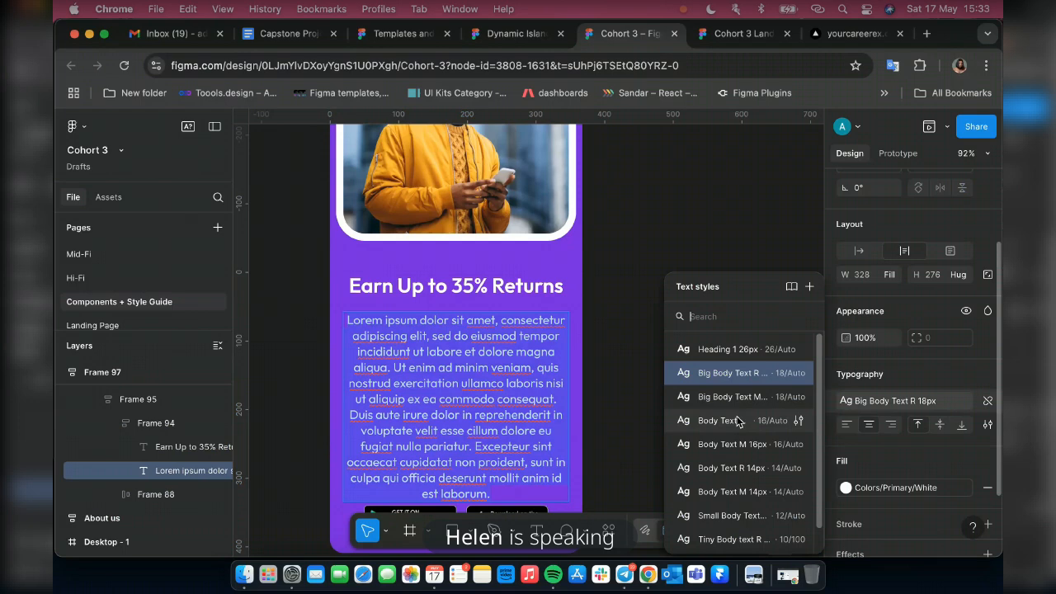
left_click(739, 421)
scroll(528, 339, "down", 3)
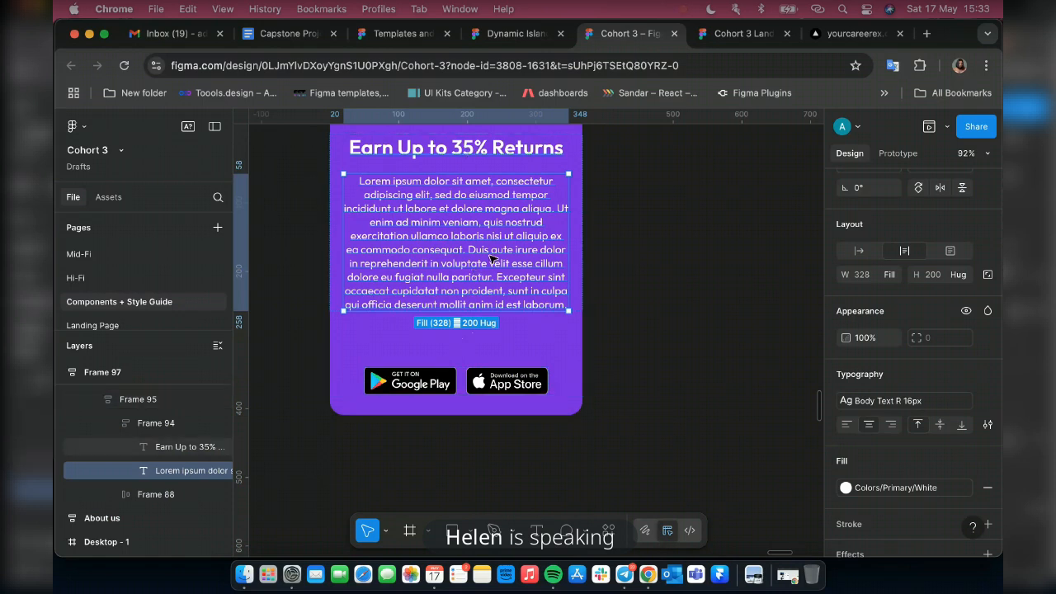
Tighten the space above the store badges by shrinking the frame holding the text and badges to a height of about 341.
left_click(492, 148)
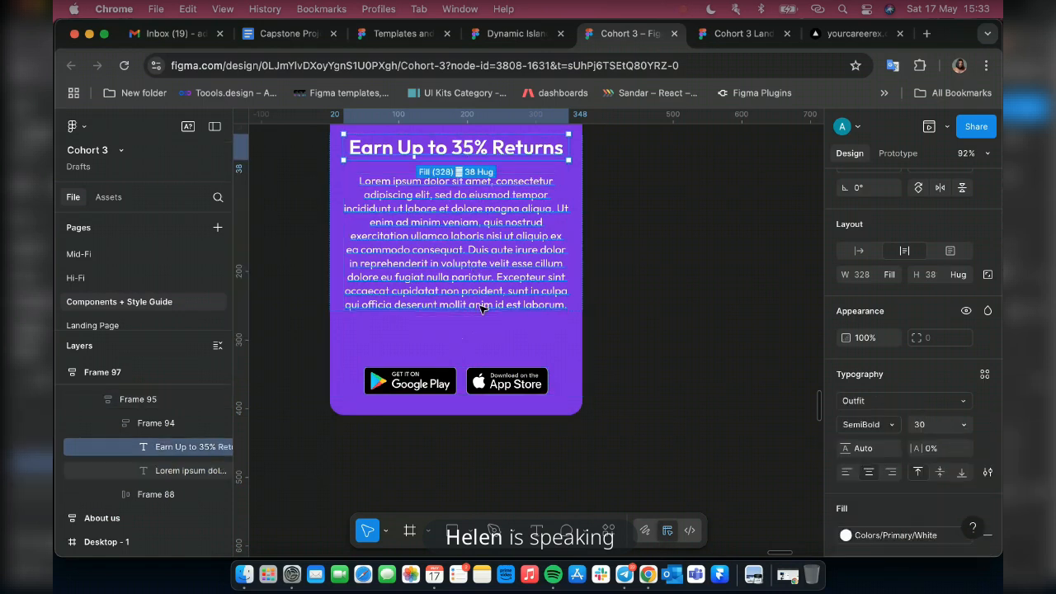
left_click(445, 338)
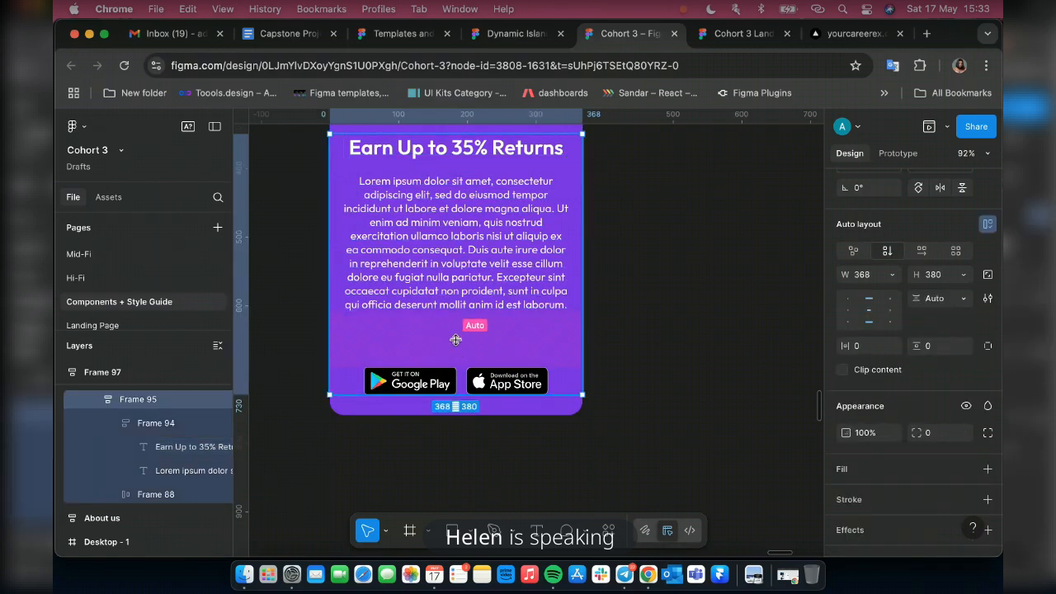
left_click_drag(454, 338, 434, 385)
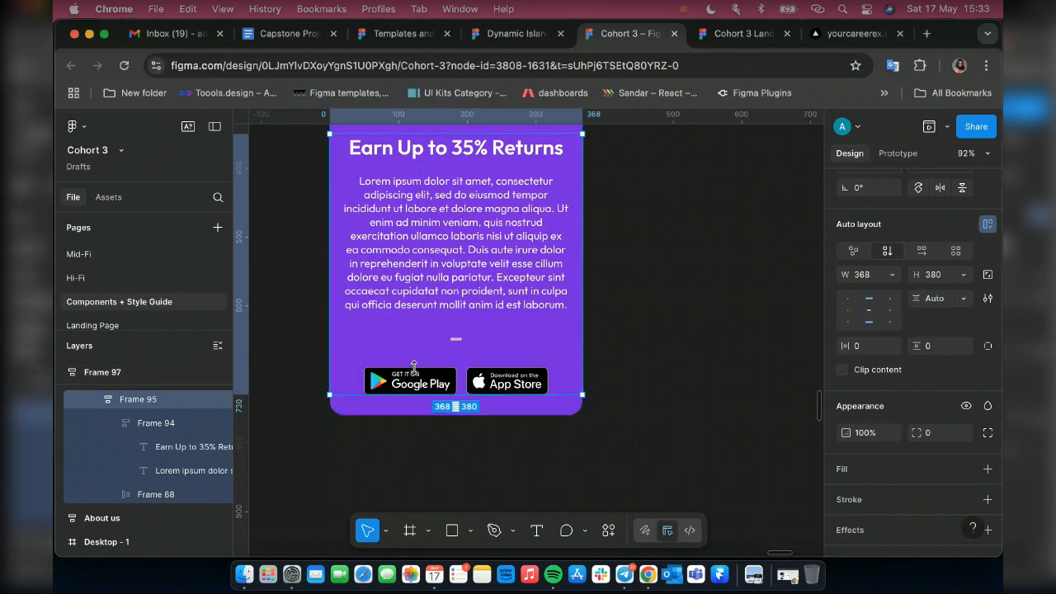
left_click_drag(414, 367, 415, 370)
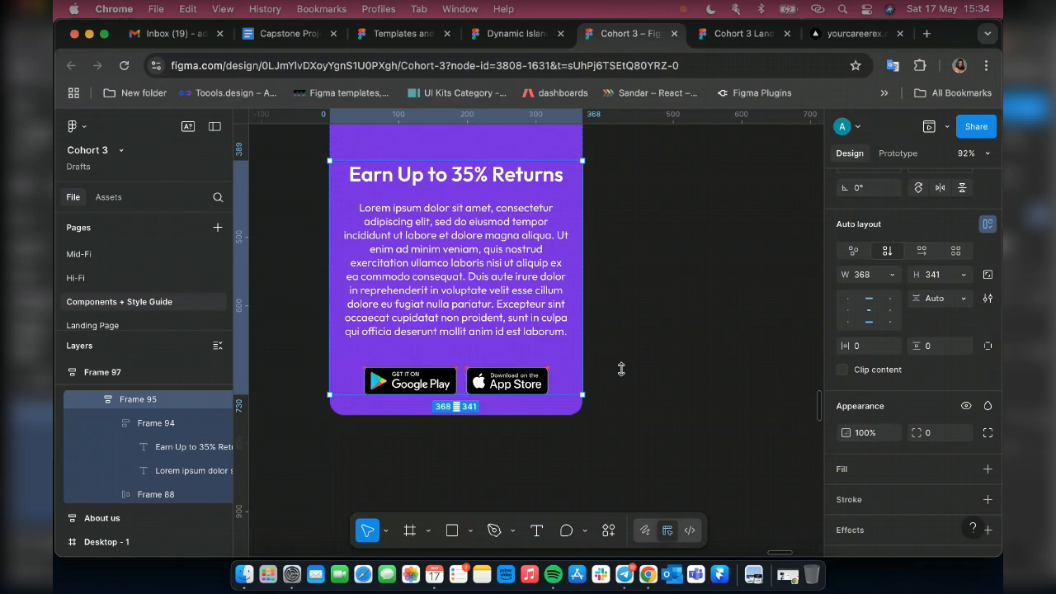
Try shortening the whole purple card to a height of about 728, and undo that resize.
scroll(645, 397, "up", 2)
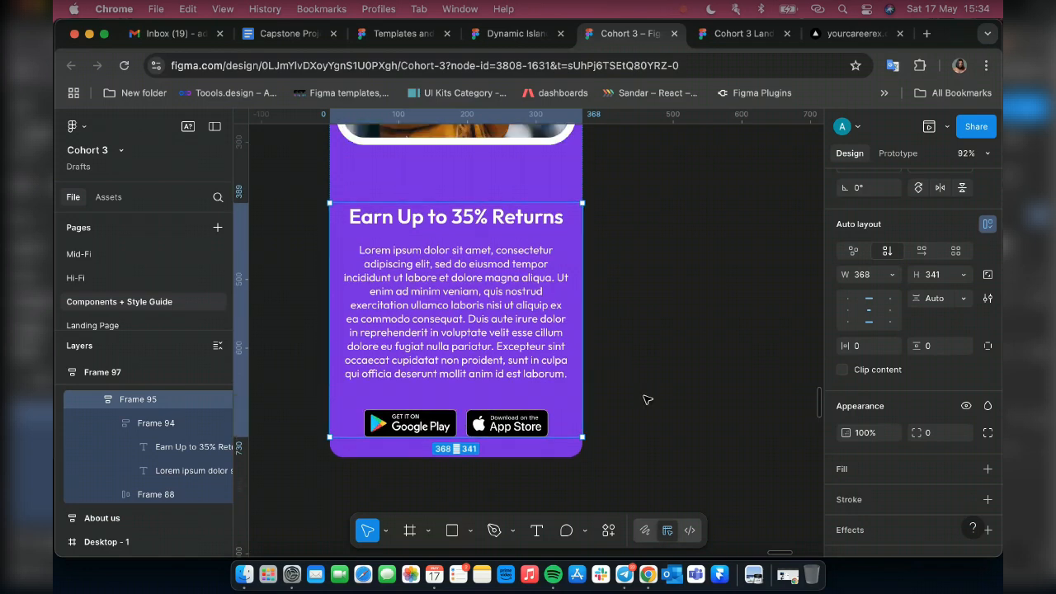
scroll(644, 399, "down", 10)
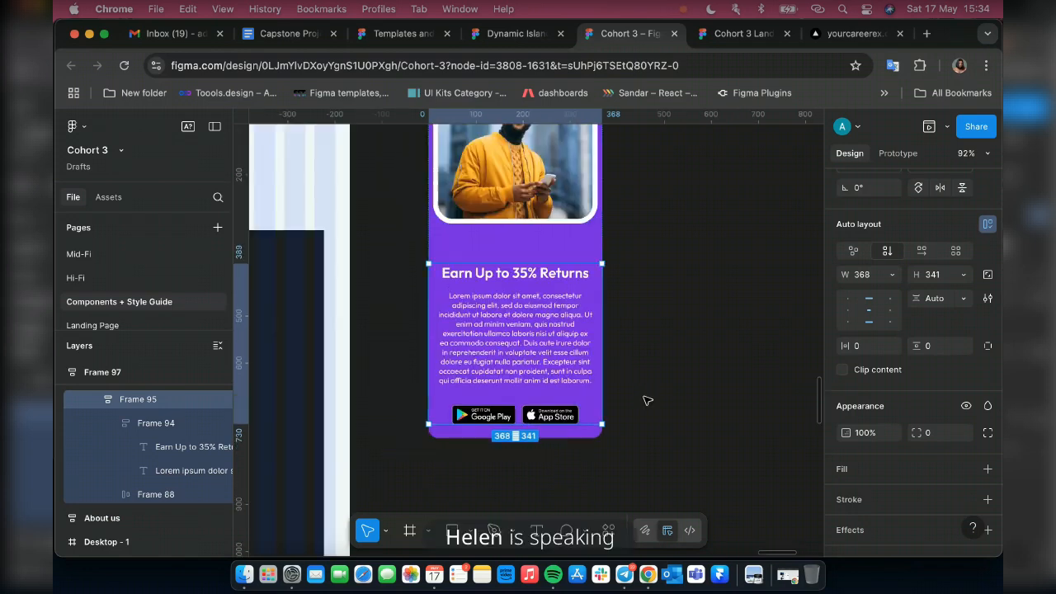
scroll(629, 330, "up", 4)
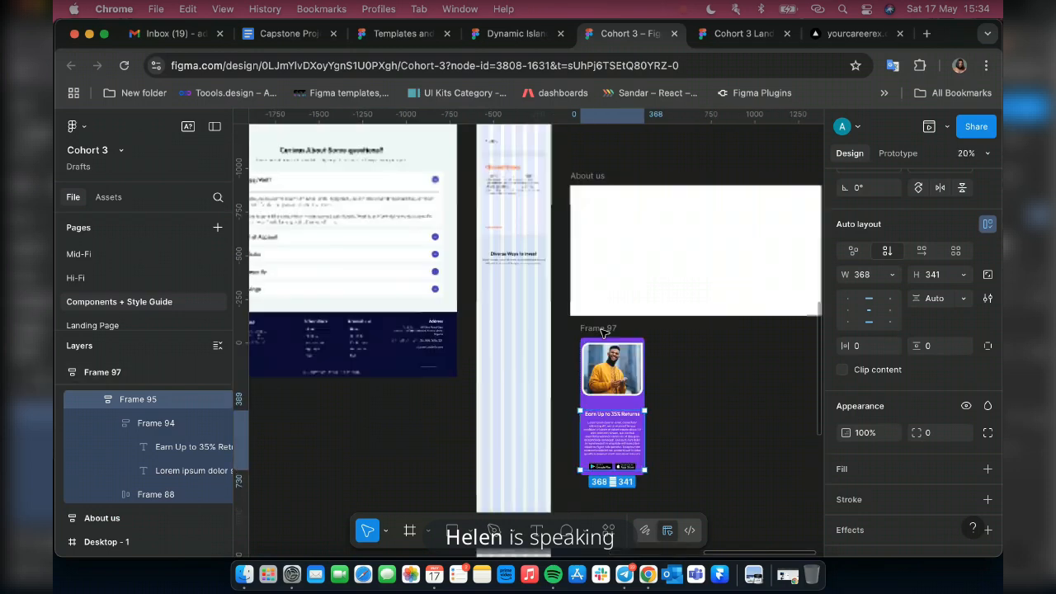
left_click(597, 330)
scroll(684, 421, "down", 1)
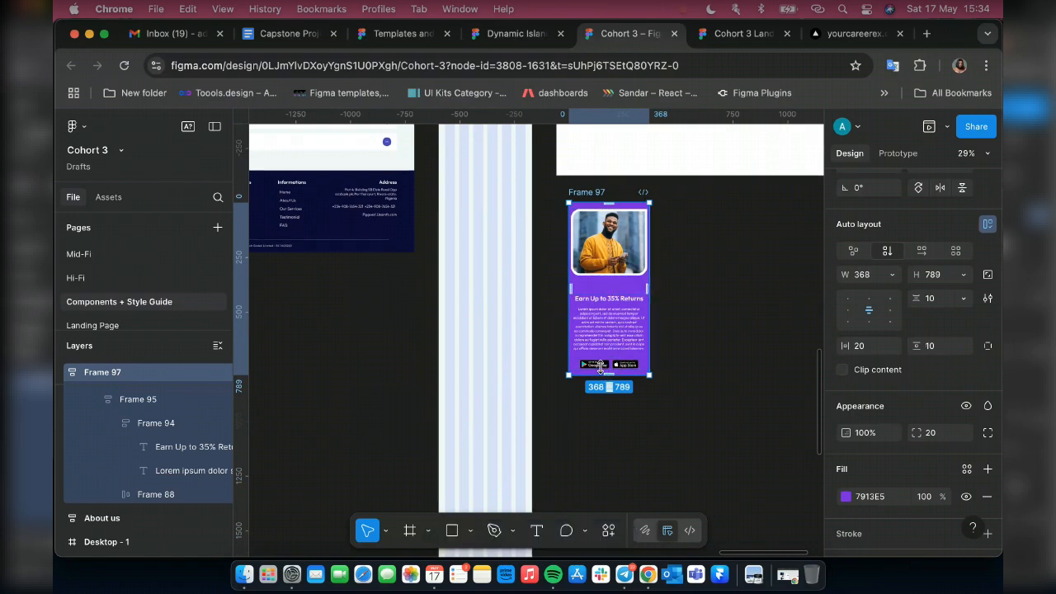
left_click_drag(600, 368, 601, 361)
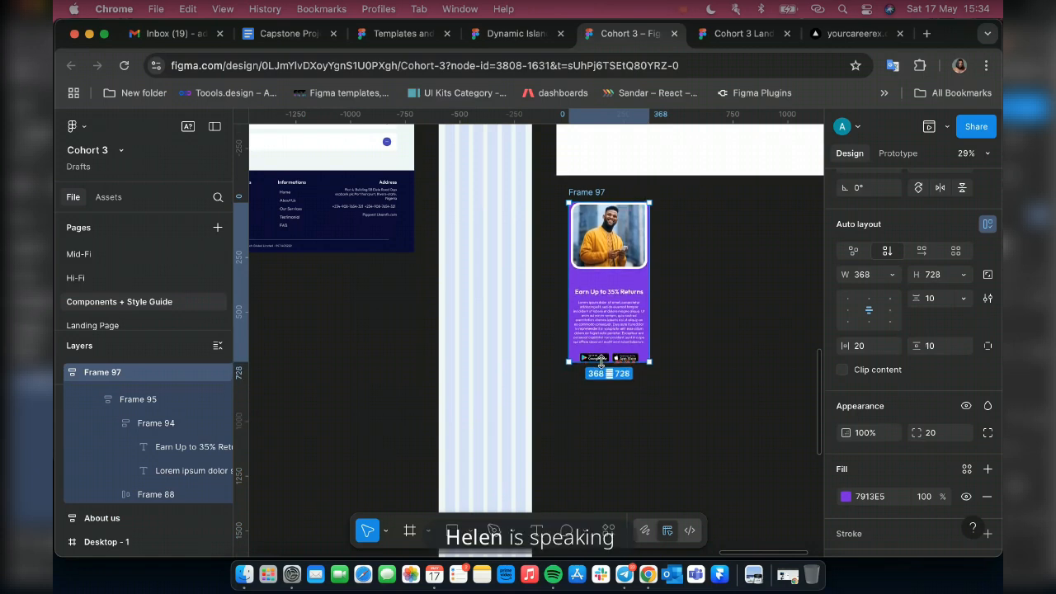
key("super+z")
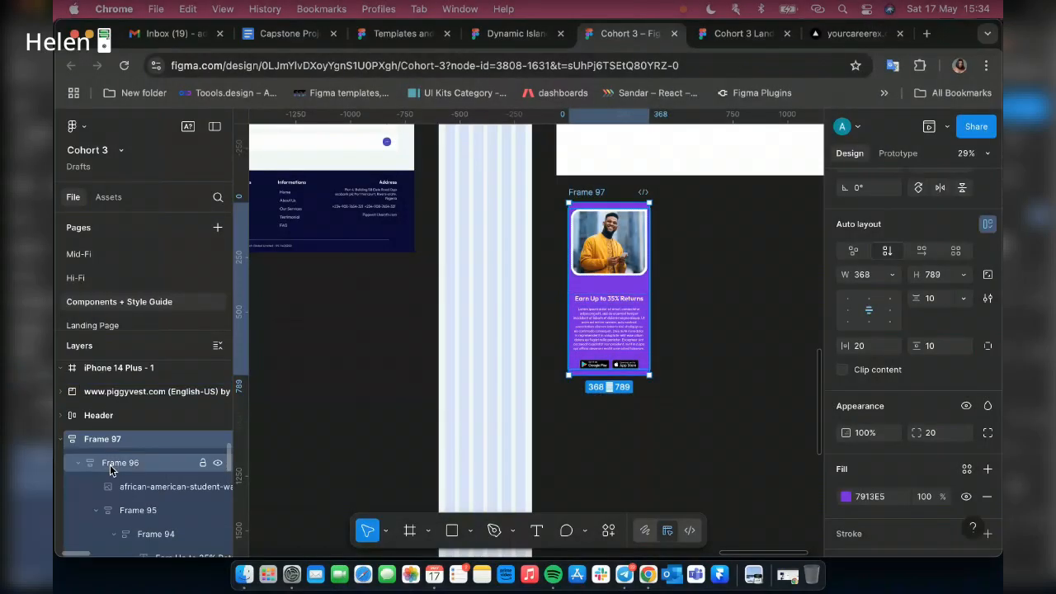
In the card's inner frame, set the gap between photo and text block to 30 and shrink the frame's height to about 700.
left_click(116, 465)
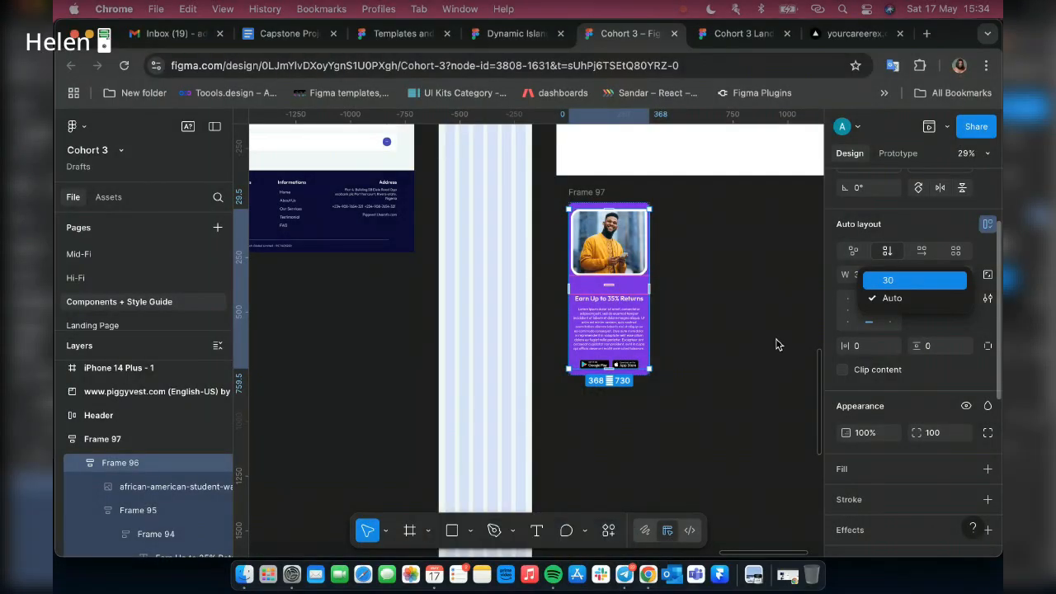
key("Return")
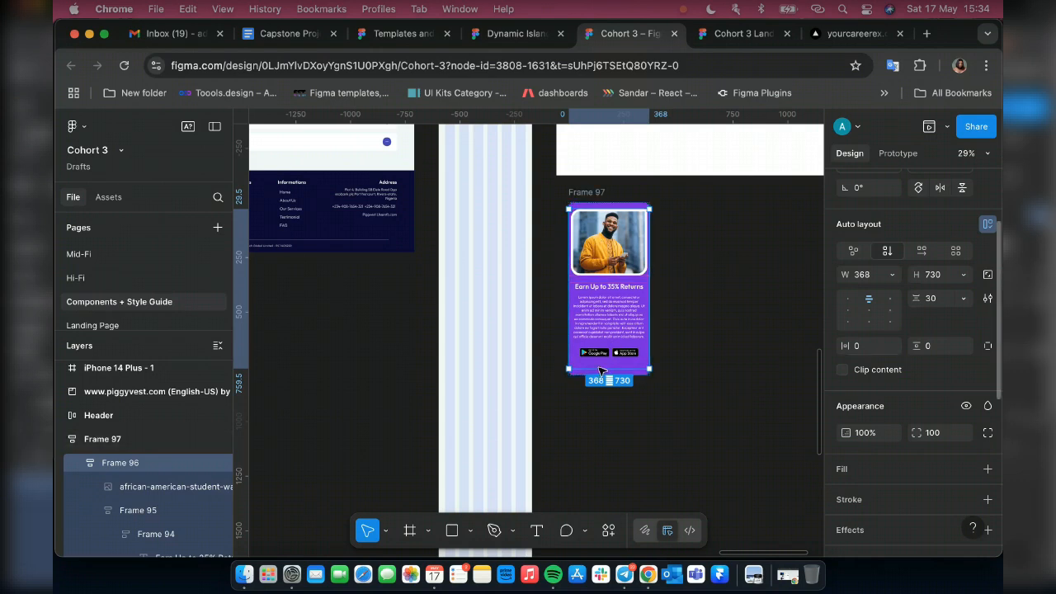
scroll(600, 371, "up", 10)
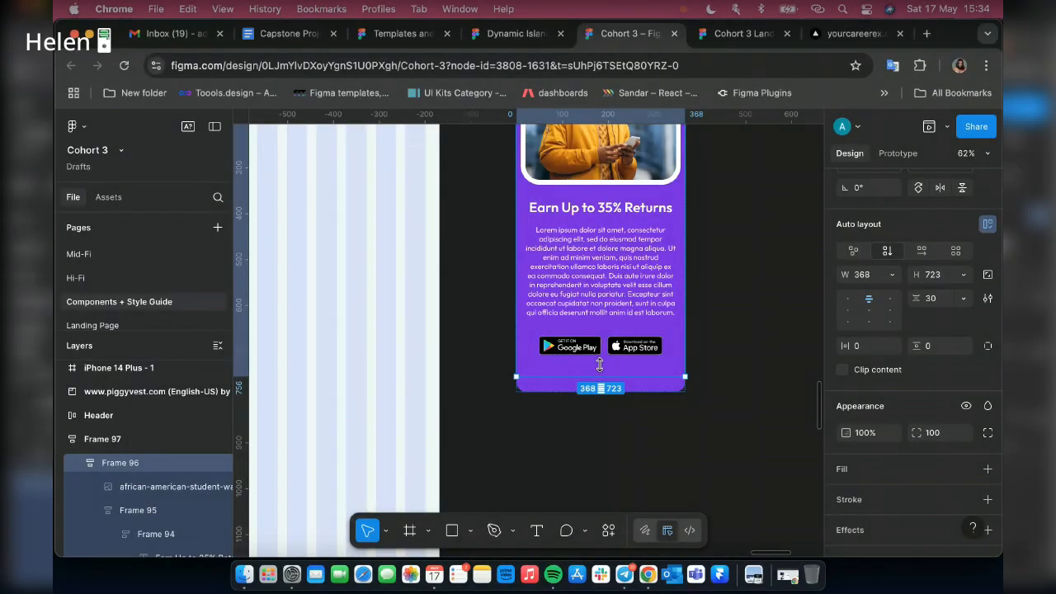
left_click_drag(600, 365, 599, 360)
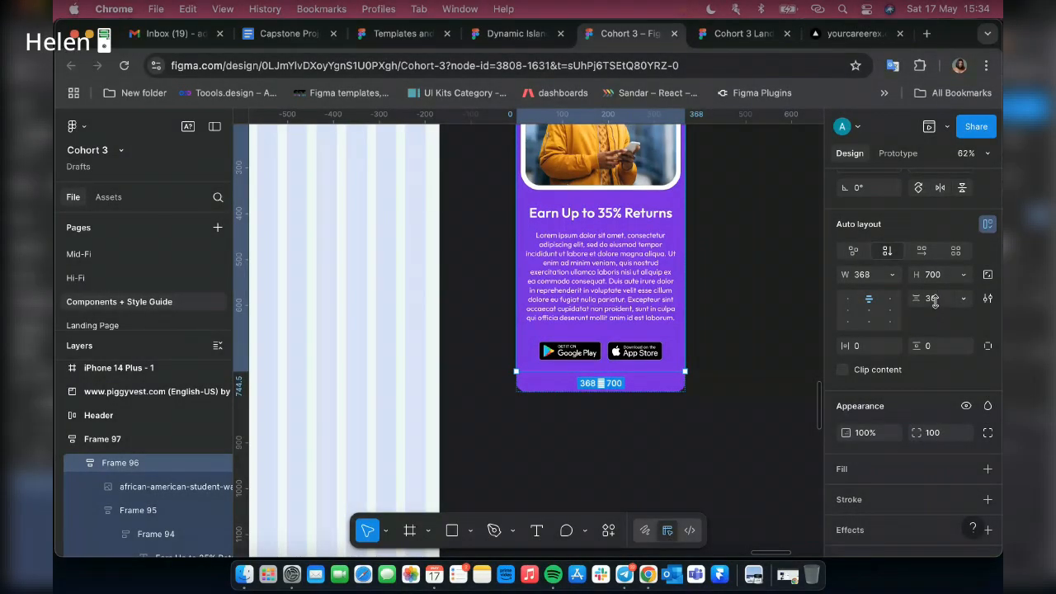
Increase the inner frame's vertical gap between the photo and the text block to 40.
left_click(932, 298)
type("40")
key("Return")
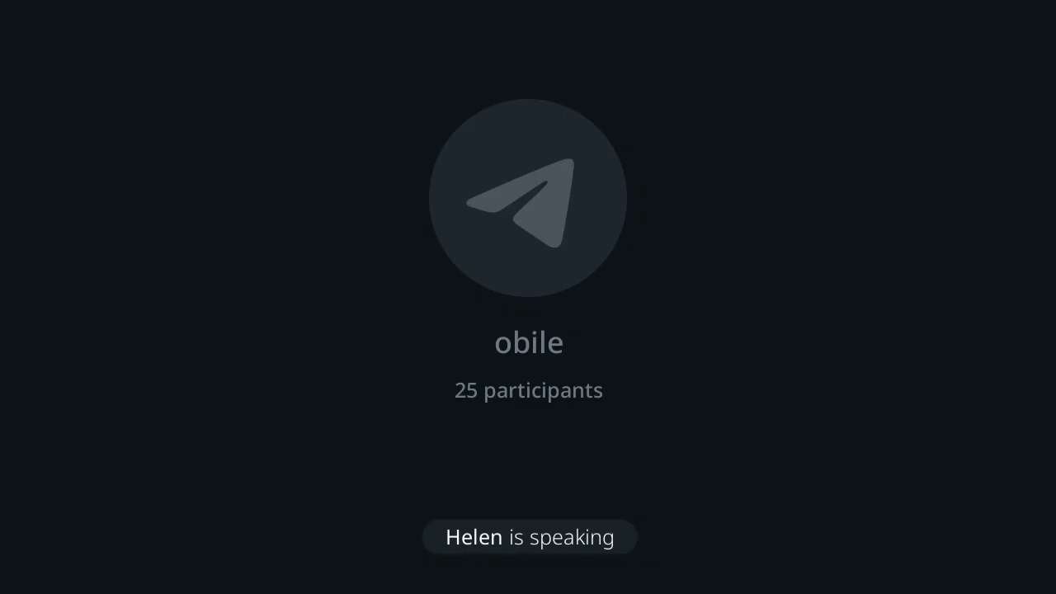
Shrink the outer purple card to a height of about 745 so it fits its content more closely.
scroll(758, 345, "up", 5)
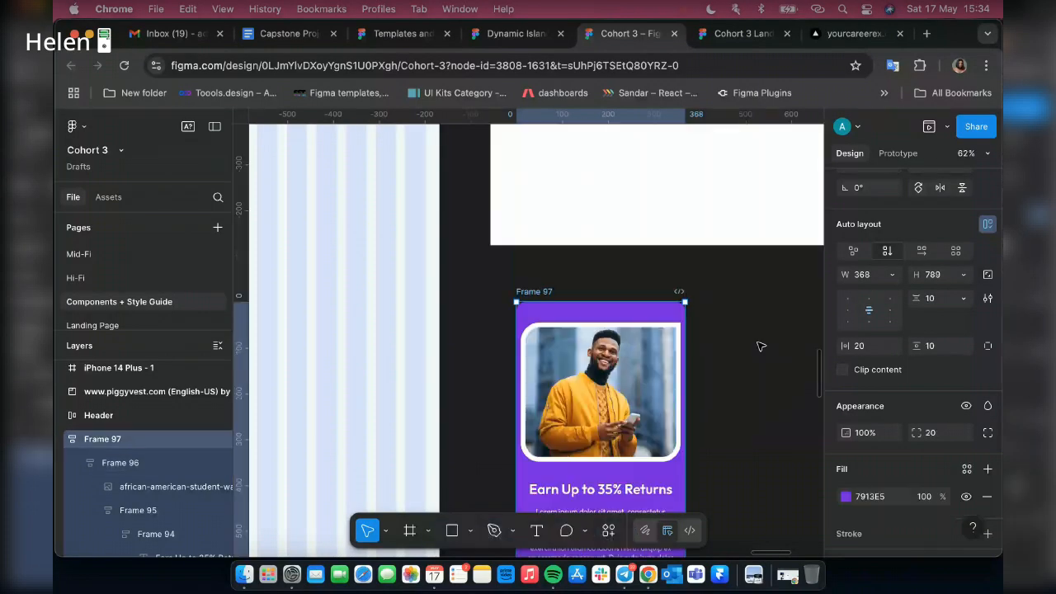
scroll(759, 344, "down", 5)
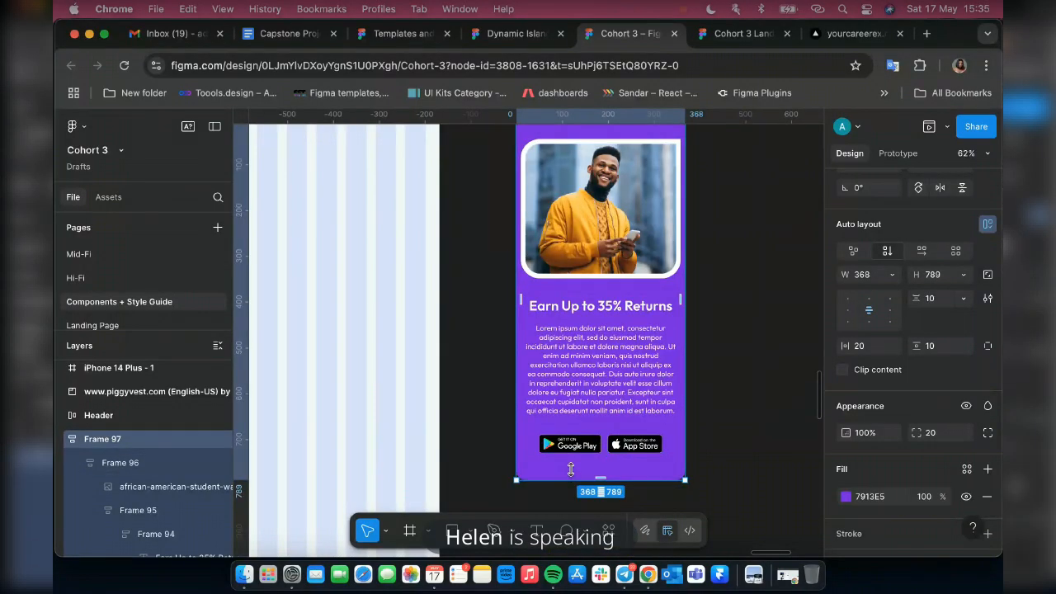
left_click_drag(571, 470, 571, 461)
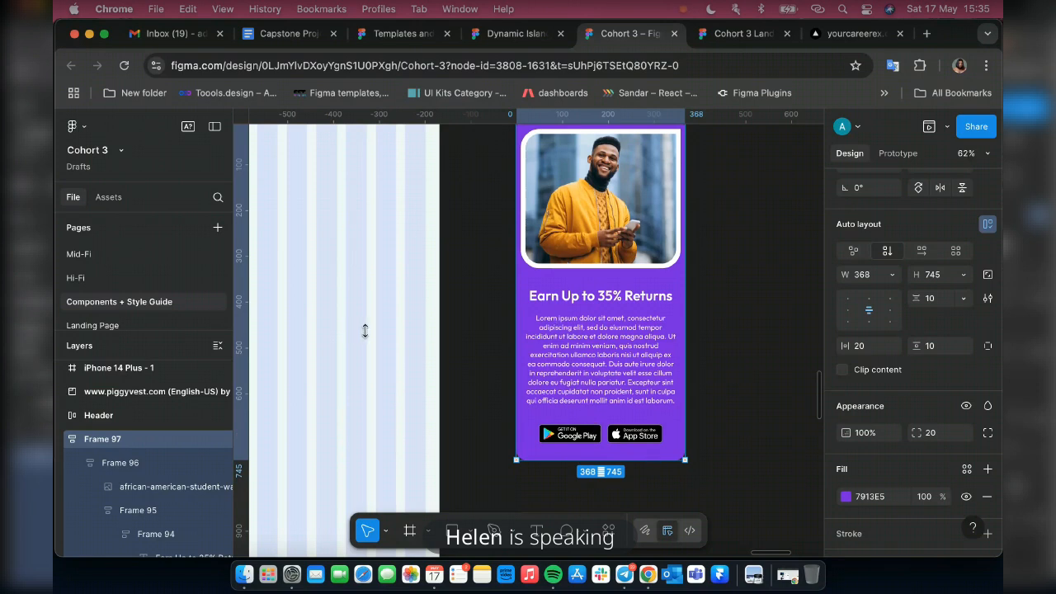
Move the purple card into the iPhone 14 Plus frame, below the "Diverse Ways to Invest" heading.
scroll(365, 331, "down", 10)
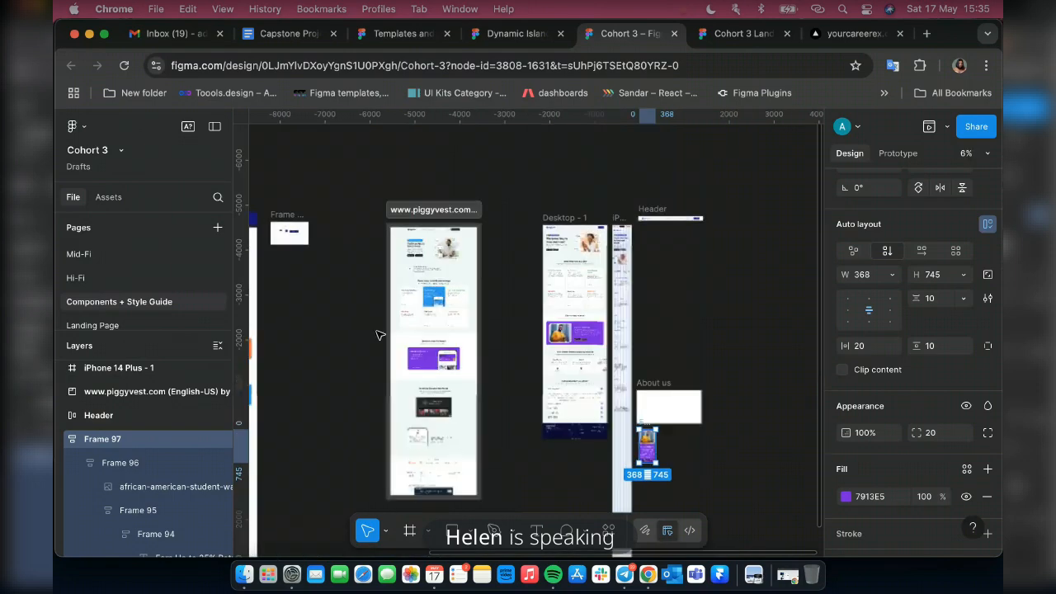
scroll(638, 439, "up", 5)
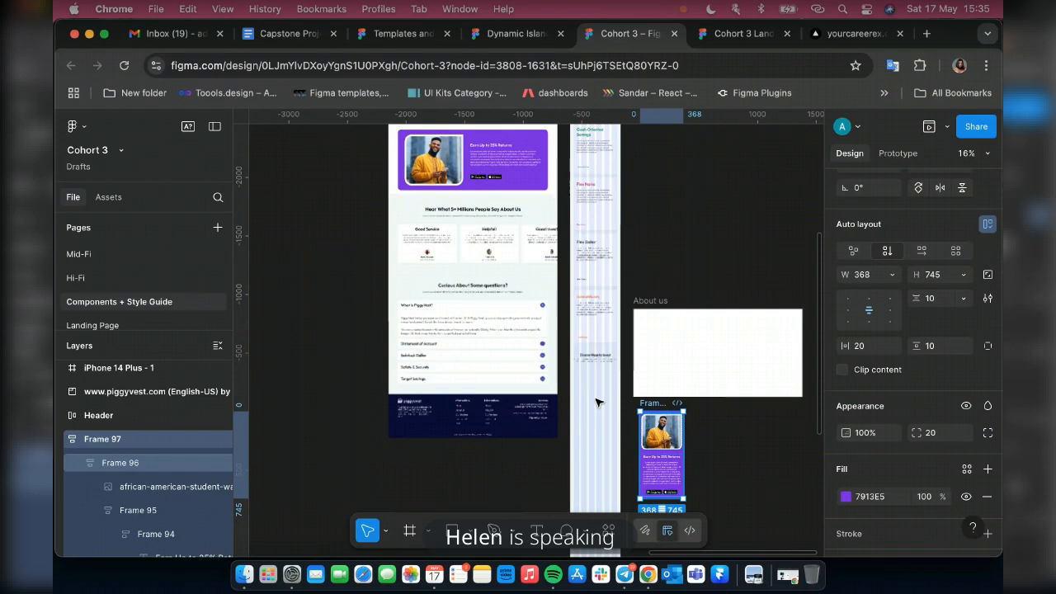
left_click_drag(620, 405, 600, 402)
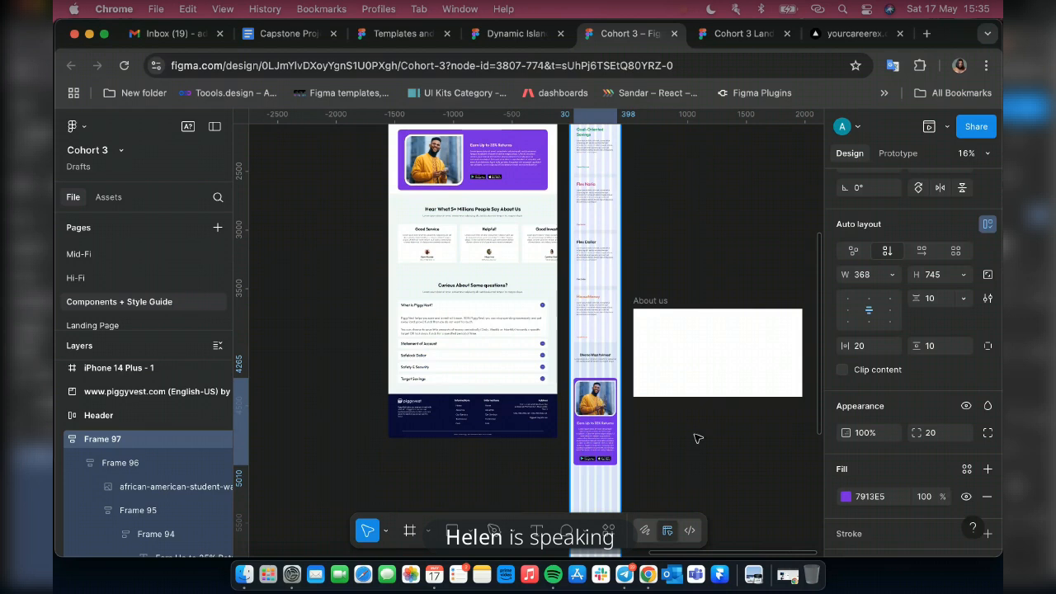
left_click(603, 395)
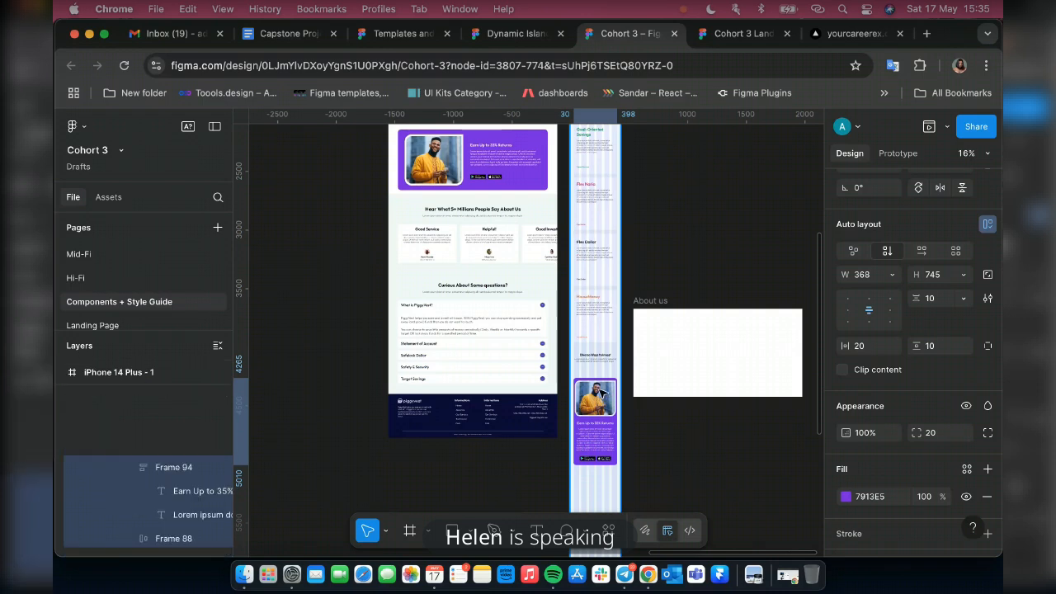
left_click(625, 574)
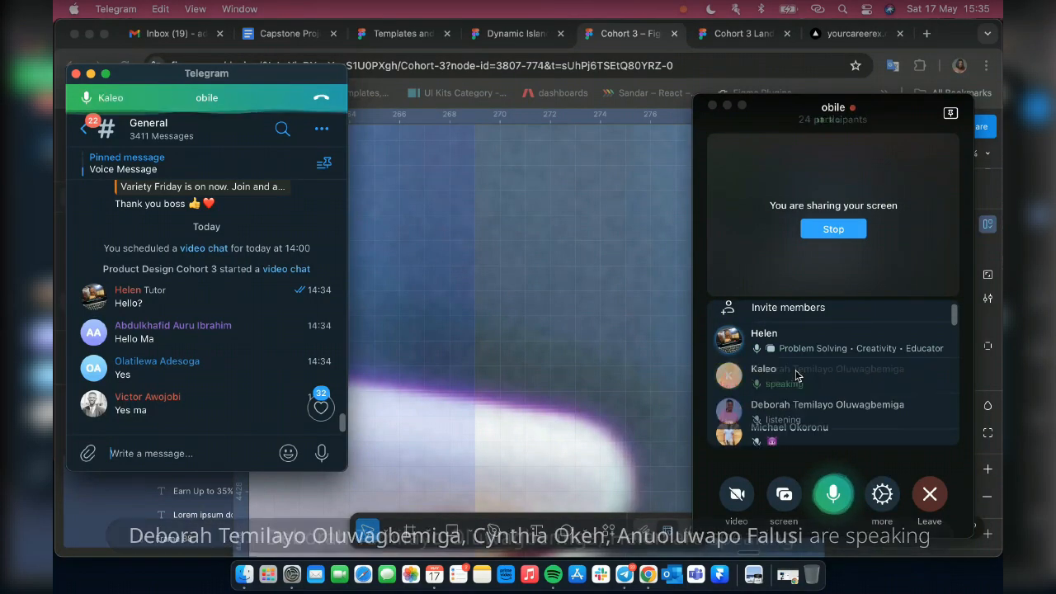
left_click(552, 234)
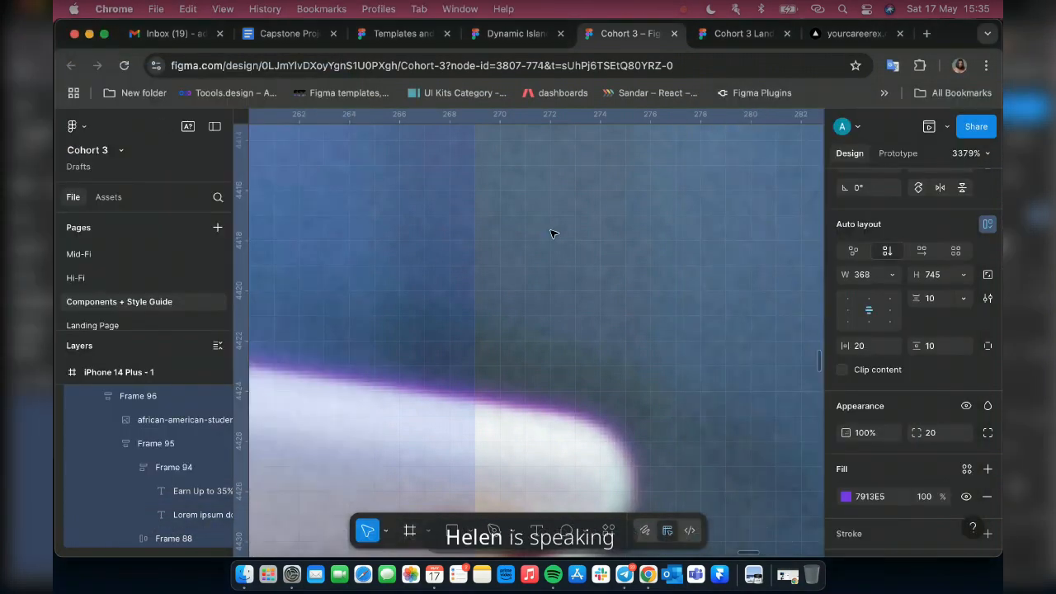
Center the purple card horizontally within the iPhone 14 Plus frame.
scroll(552, 233, "down", 5)
scroll(551, 233, "down", 5)
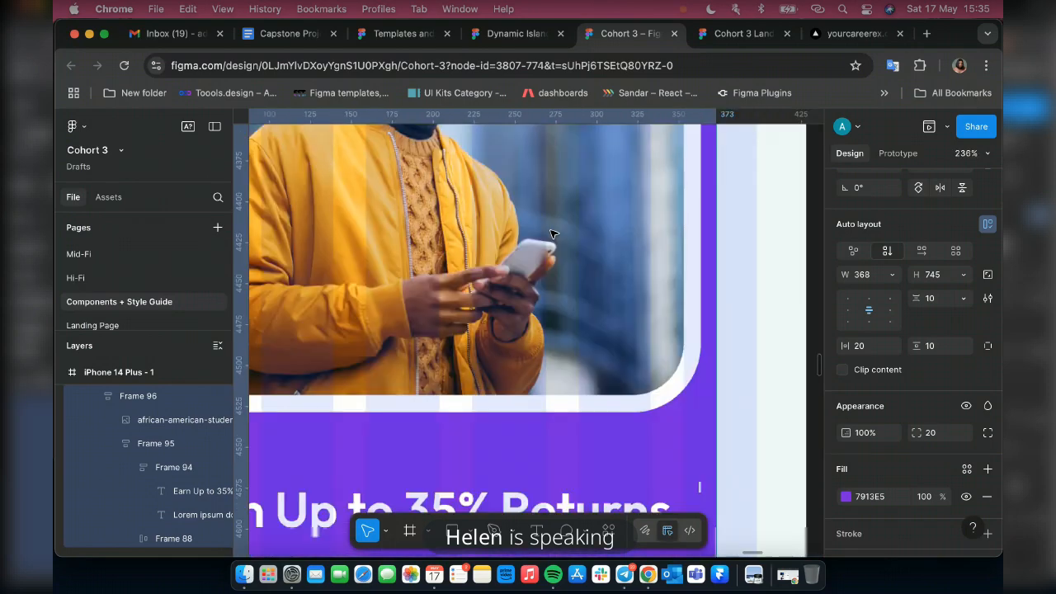
scroll(552, 234, "down", 5)
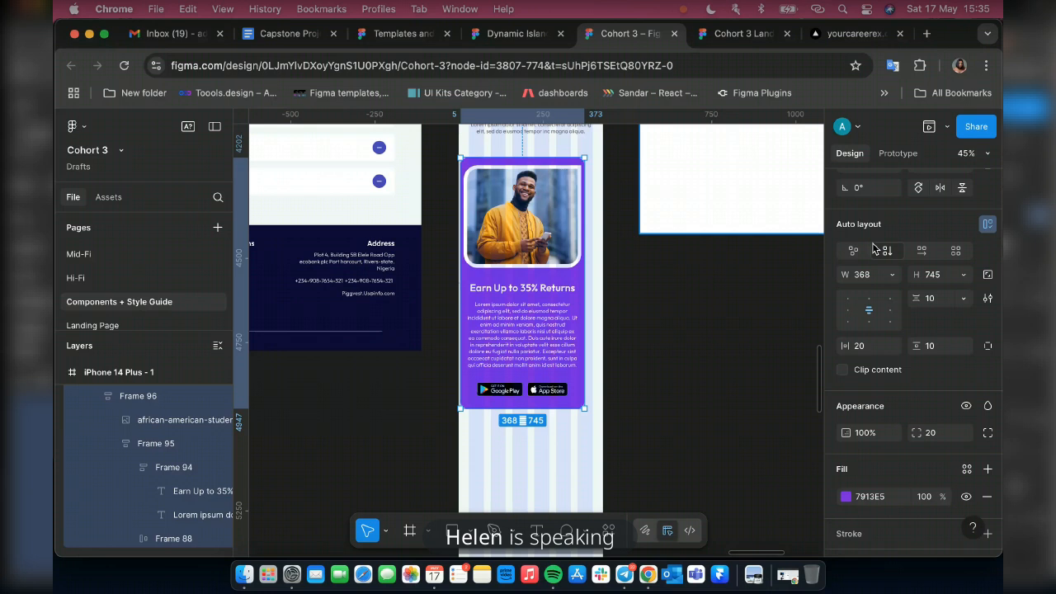
scroll(862, 264, "up", 3)
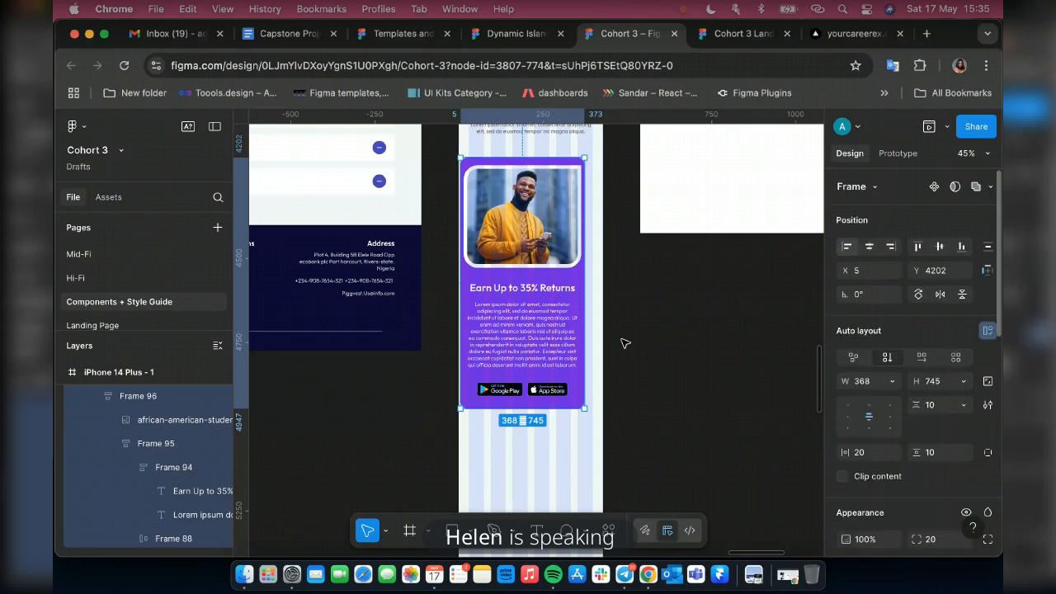
left_click(868, 246)
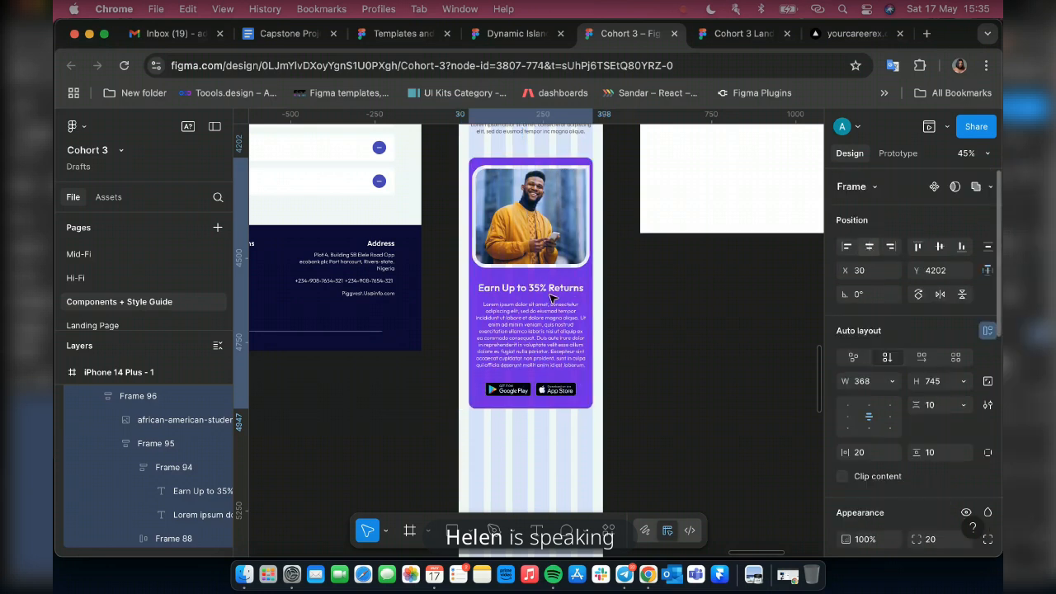
Group the "Diverse Ways to Invest" heading block and the purple card in a vertical auto layout with a gap of 30.
scroll(549, 314, "up", 8)
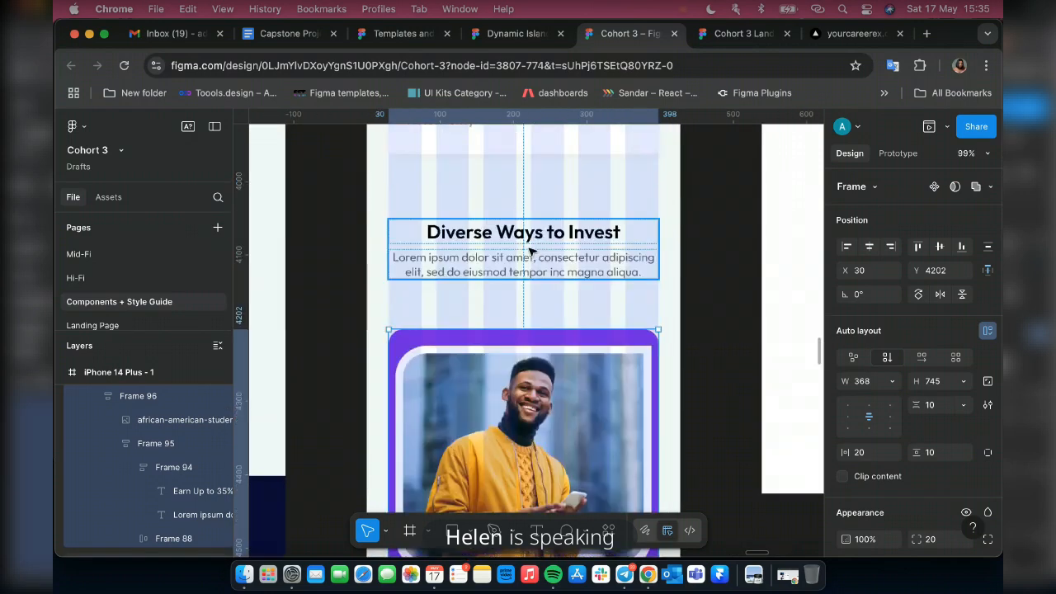
left_click(532, 252)
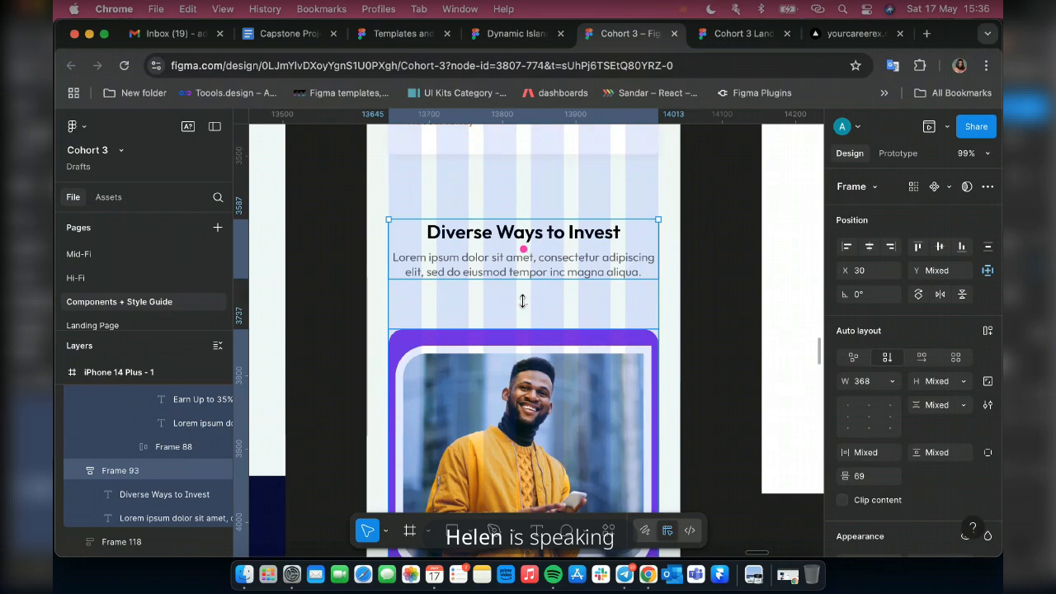
key("shift+a")
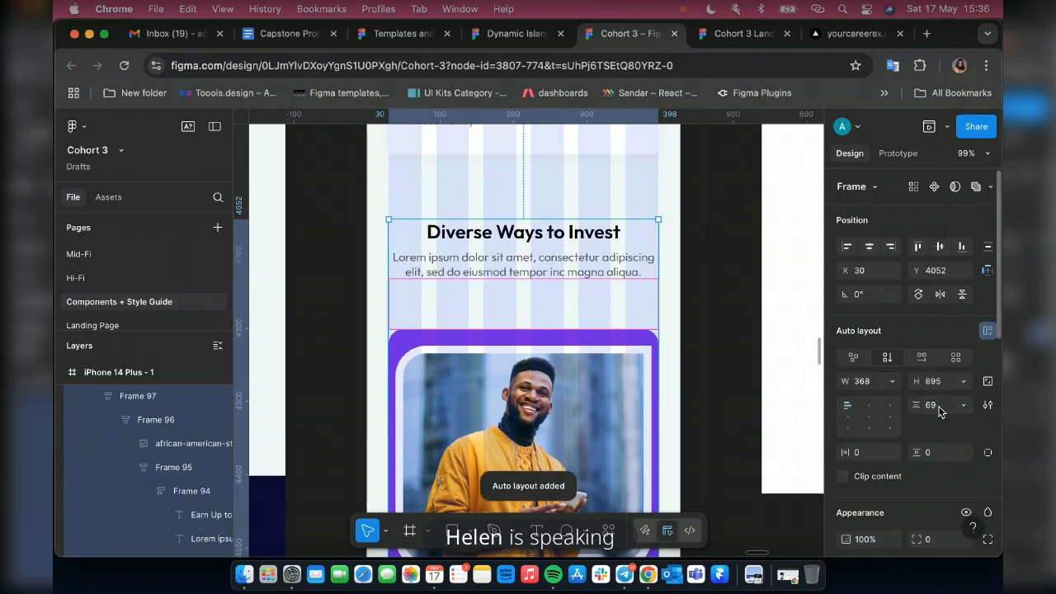
left_click(938, 406)
type("30")
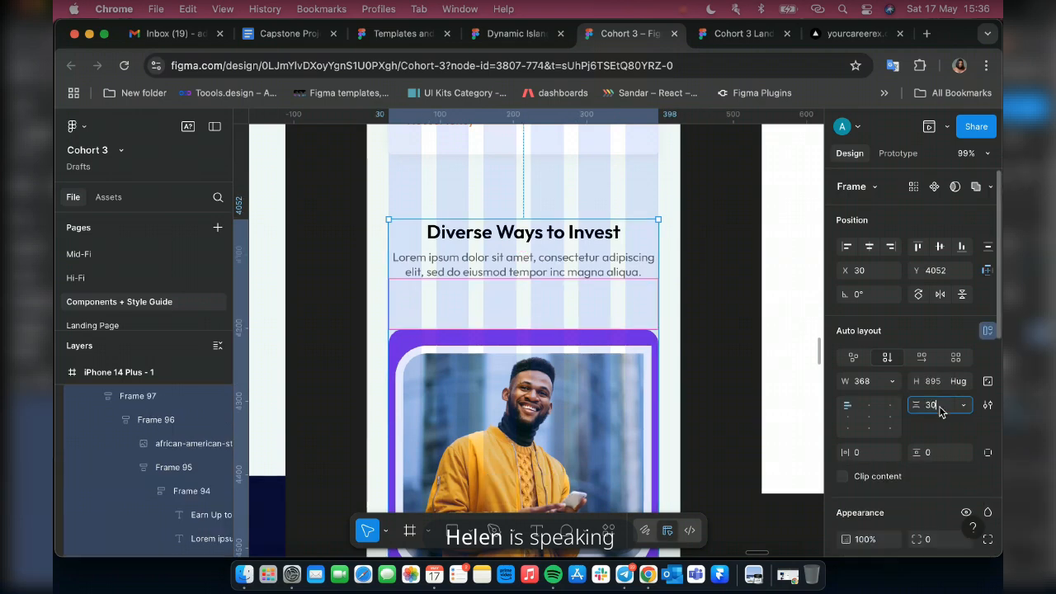
key("Return")
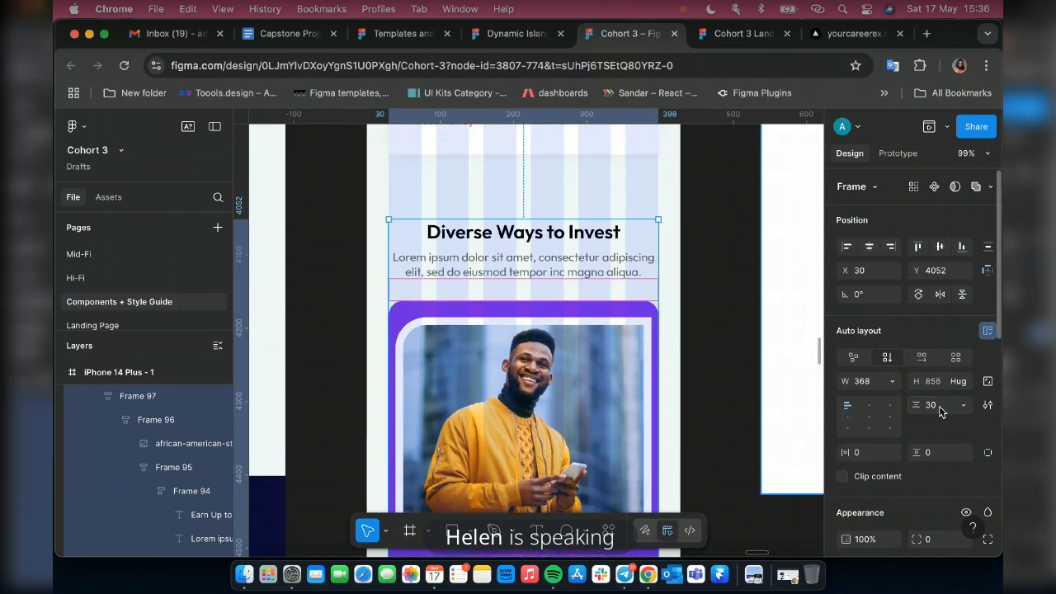
Widen the "Diverse Ways to Invest" section to 428 and center it horizontally in the mobile frame.
left_click(865, 387)
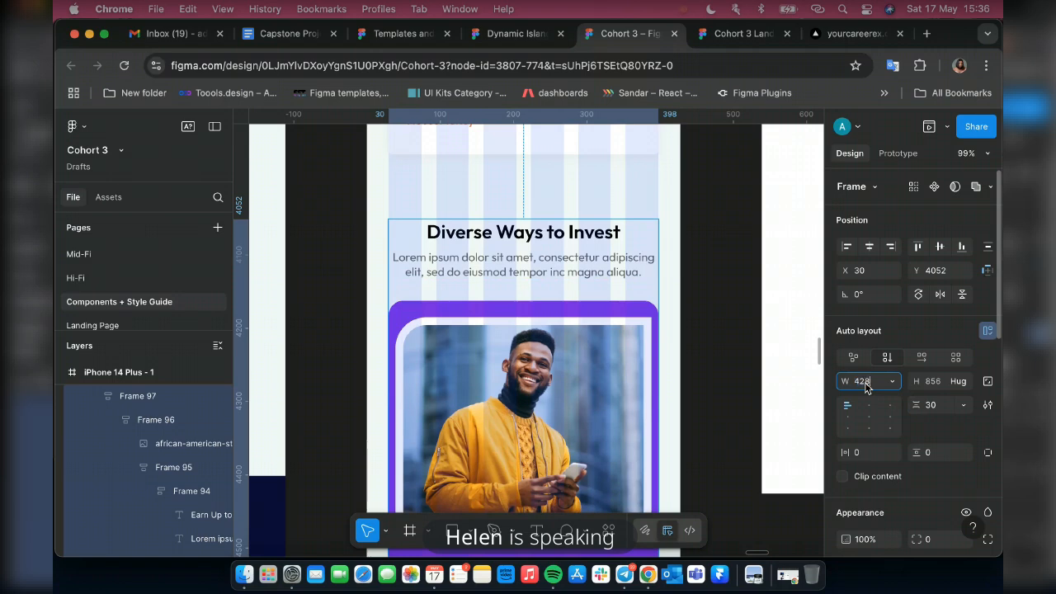
key("Return")
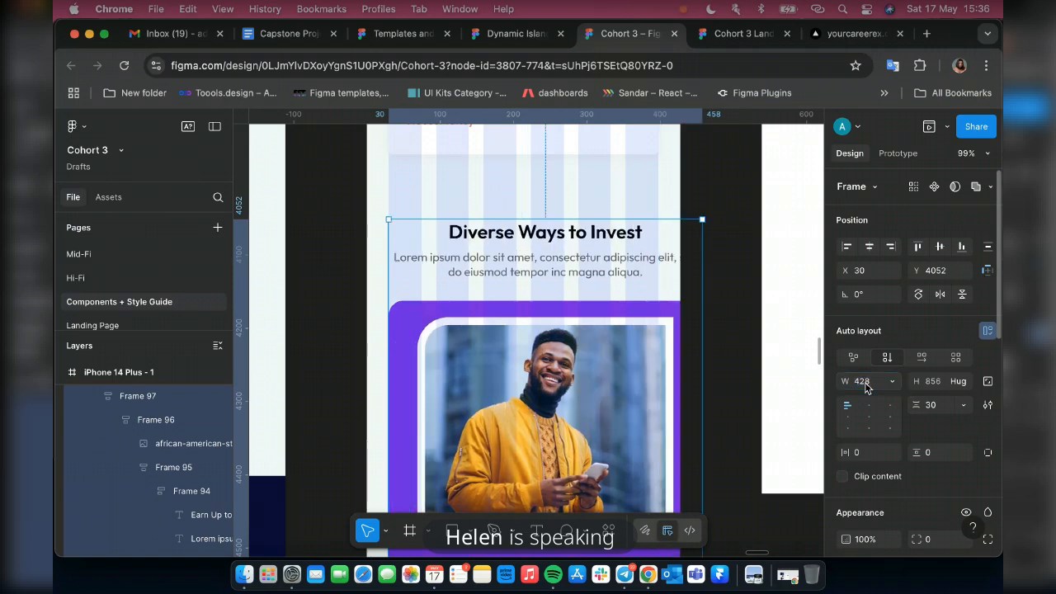
left_click(868, 248)
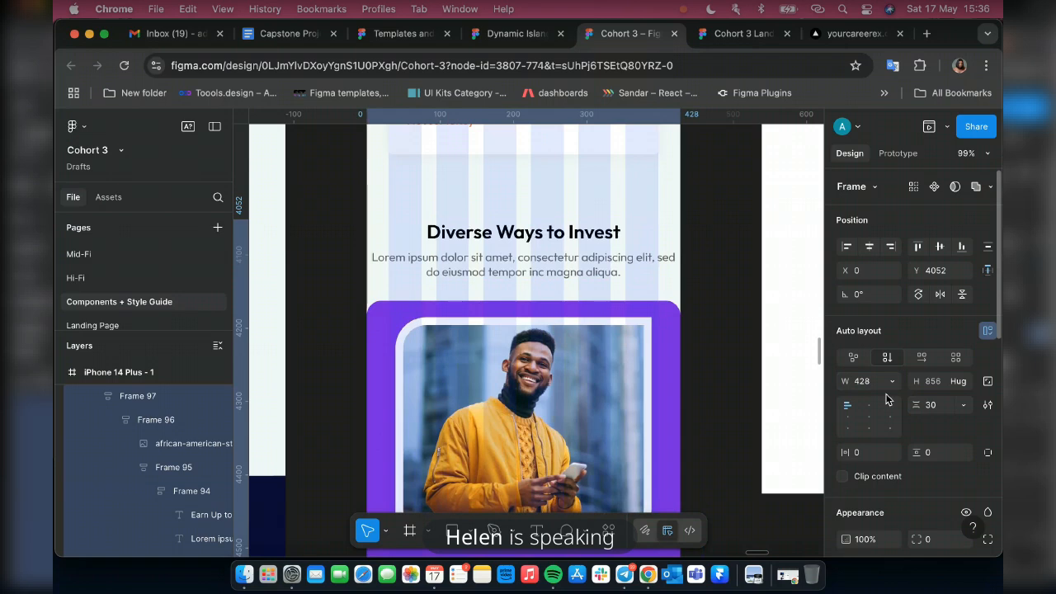
Set the horizontal padding of the "Diverse Ways to Invest" section to 30.
left_click(860, 453)
type("30")
key("Return")
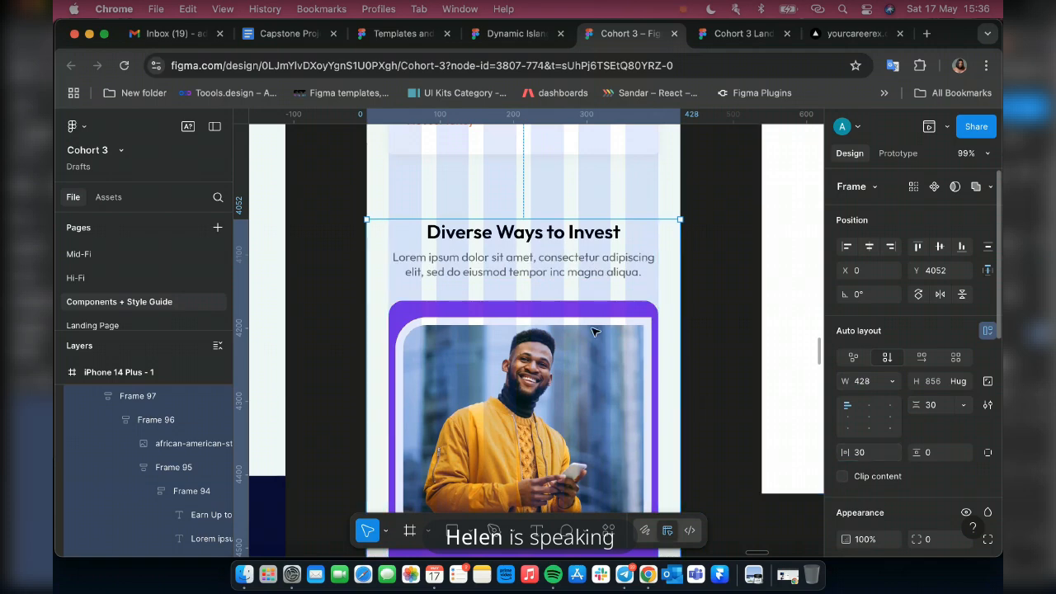
Give the "Diverse Ways to Invest" section a white FFFFFF fill and set its vertical padding to 20.
scroll(931, 443, "down", 5)
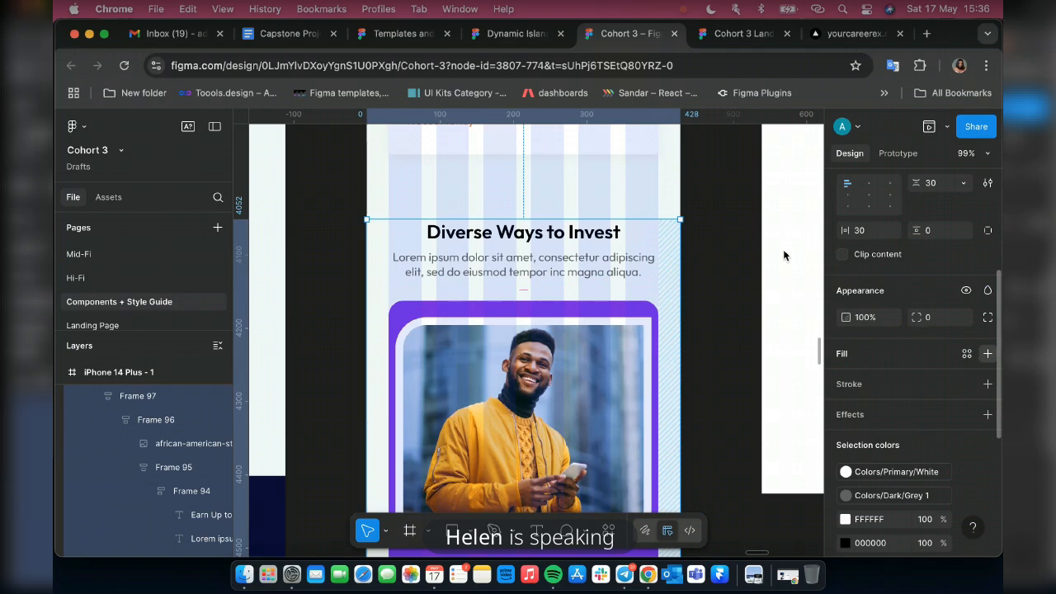
left_click(931, 231)
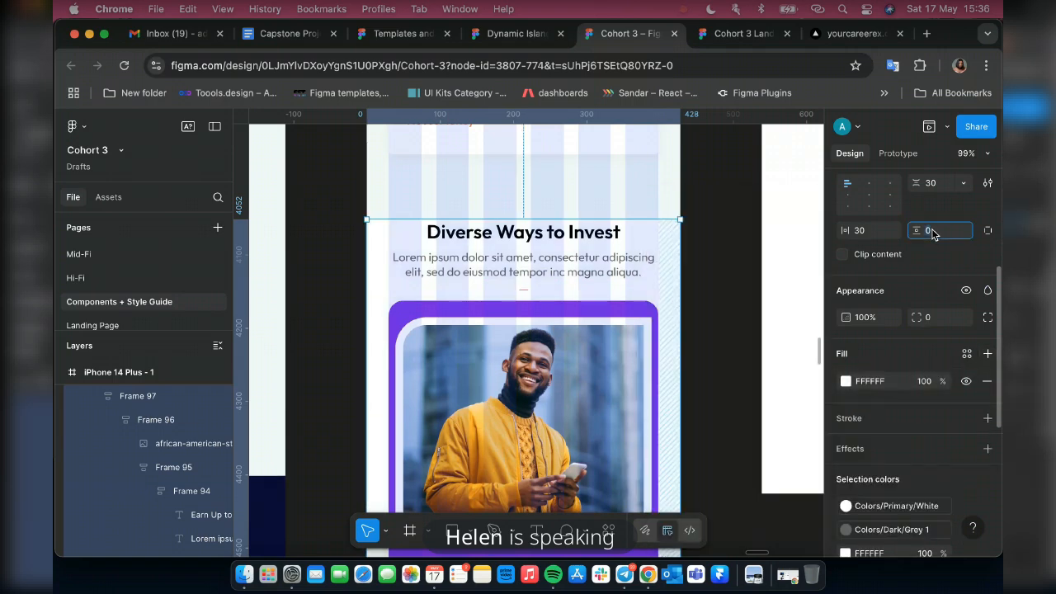
type("20")
key("Return")
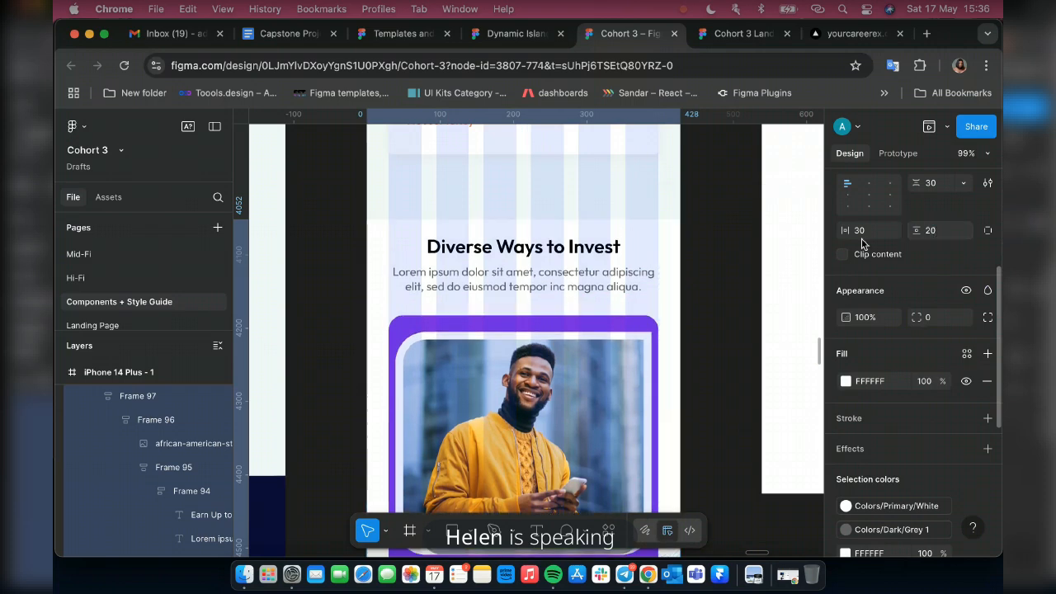
Move the "Diverse Ways to Invest" section up until it sits 60 below the savings cards section.
scroll(601, 244, "down", 3)
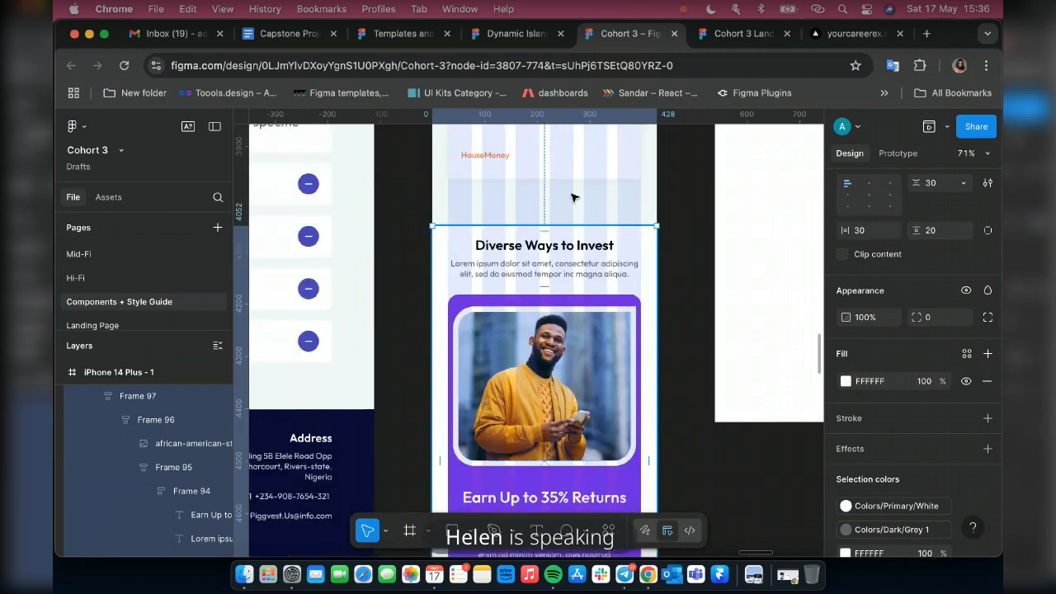
key("alt")
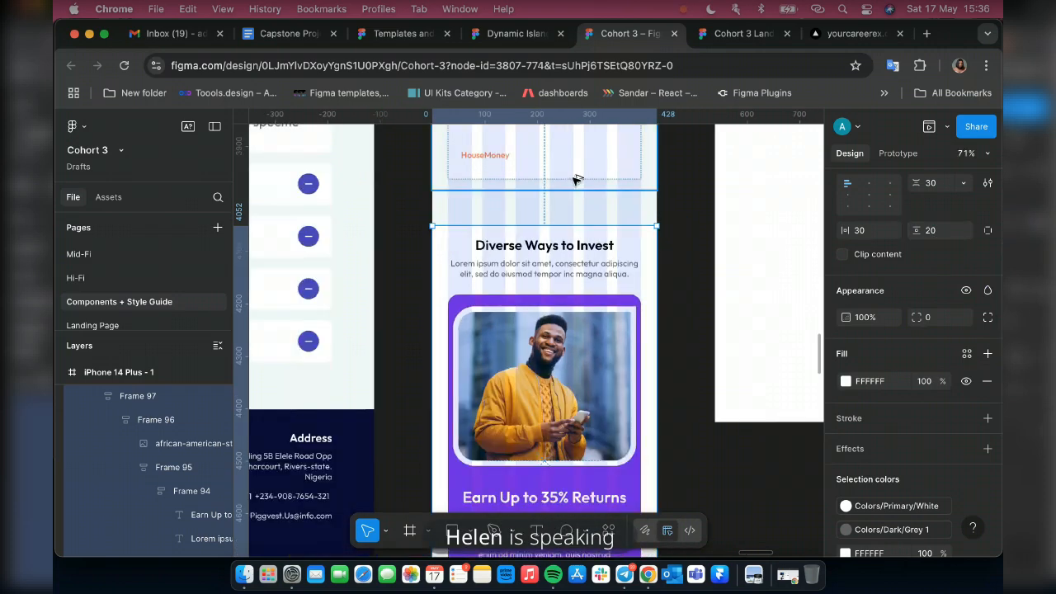
key("shift+Up")
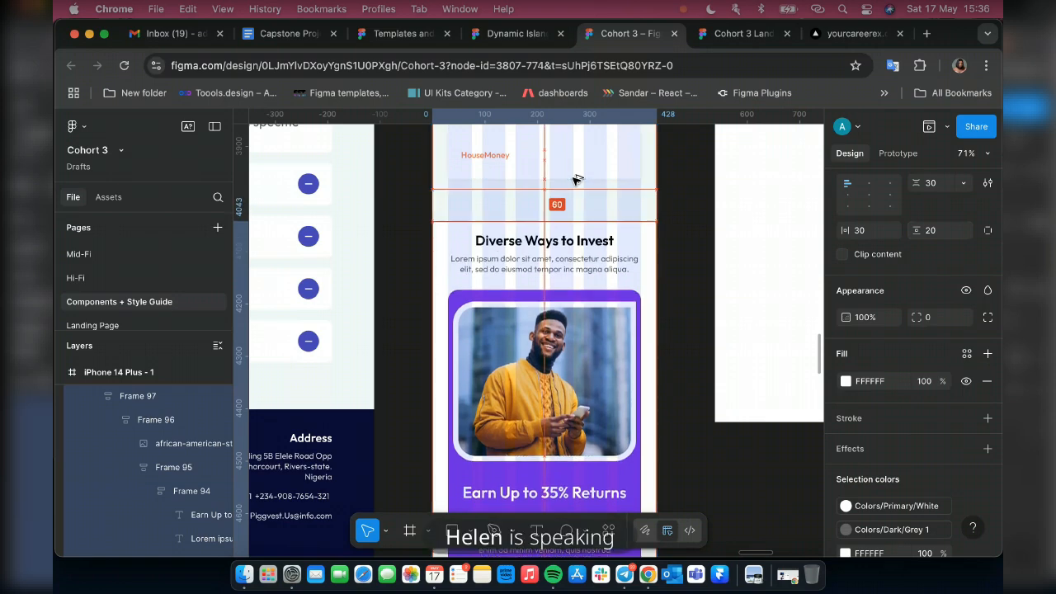
Preview the iPhone 14 Plus frame as a prototype and check the hero and savings cards while scrolling.
scroll(578, 181, "down", 5)
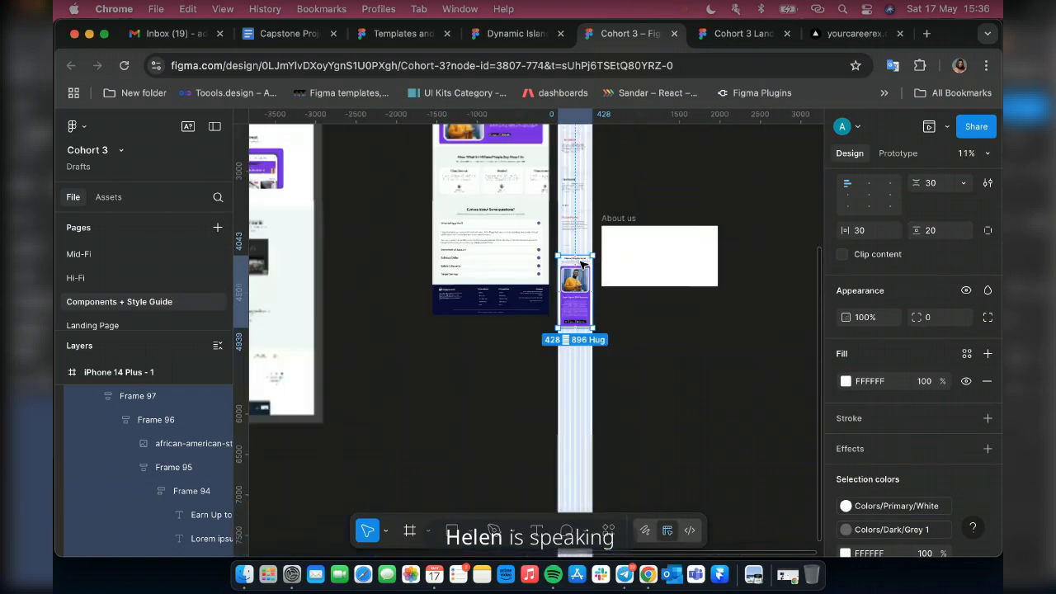
scroll(582, 262, "up", 10)
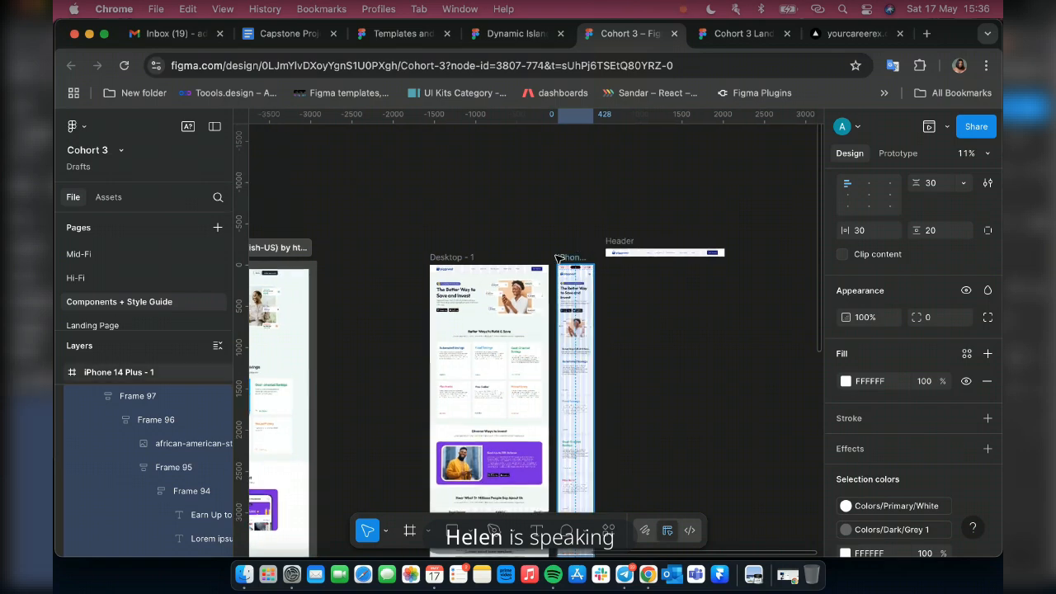
scroll(565, 255, "up", 15)
scroll(596, 315, "down", 3)
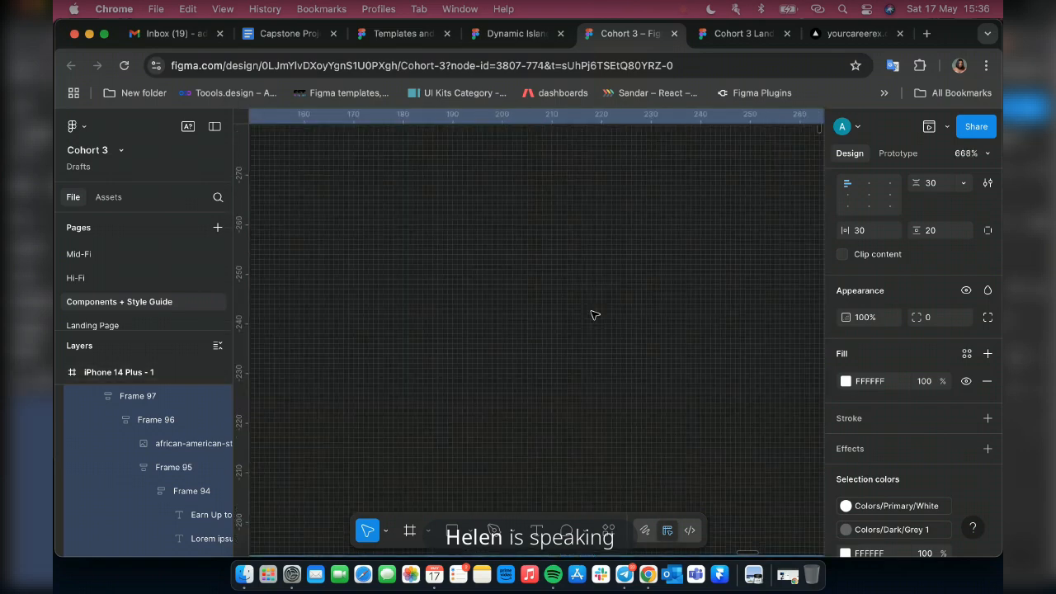
scroll(596, 314, "down", 15)
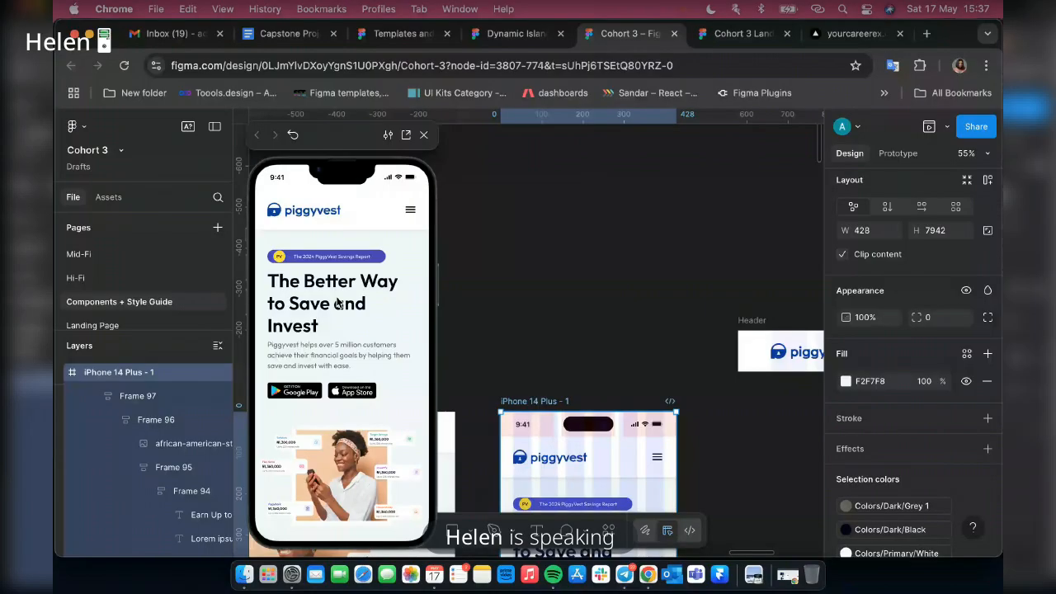
scroll(336, 303, "down", 2)
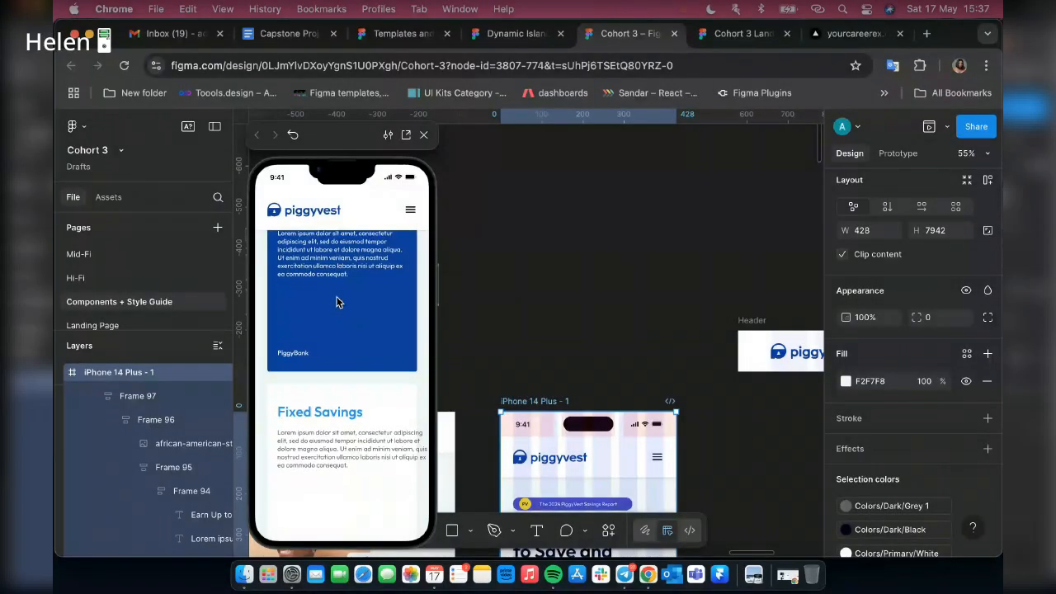
scroll(337, 303, "down", 6)
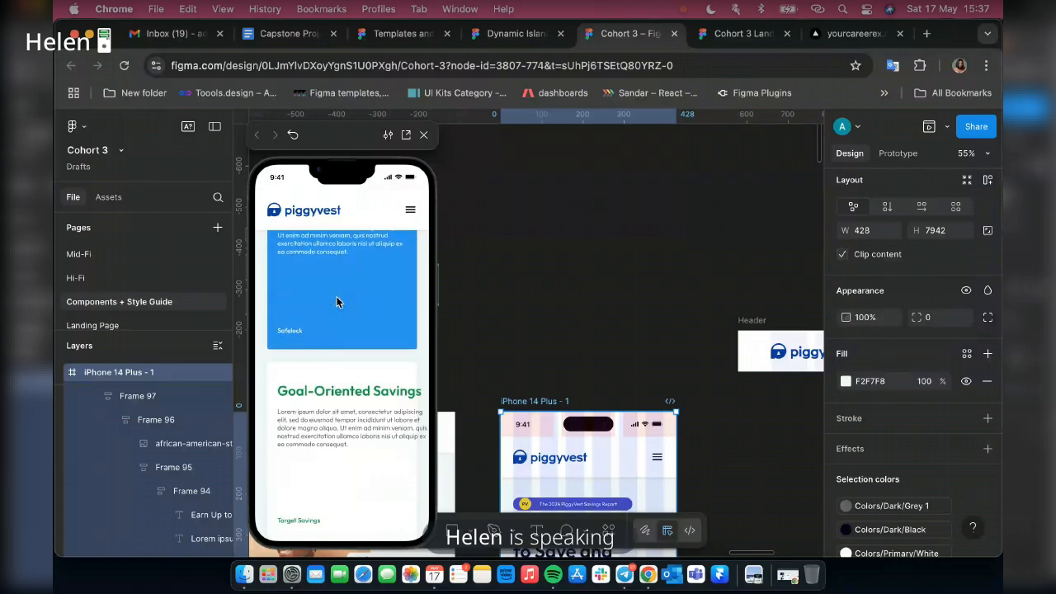
scroll(337, 303, "down", 1)
scroll(337, 302, "down", 4)
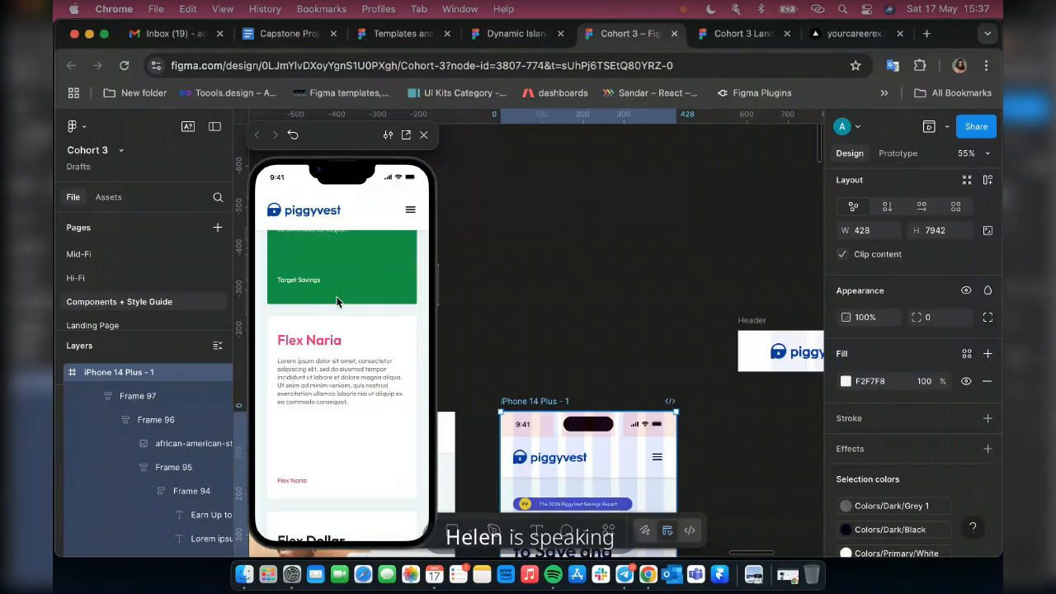
scroll(336, 303, "up", 1)
scroll(337, 302, "up", 1)
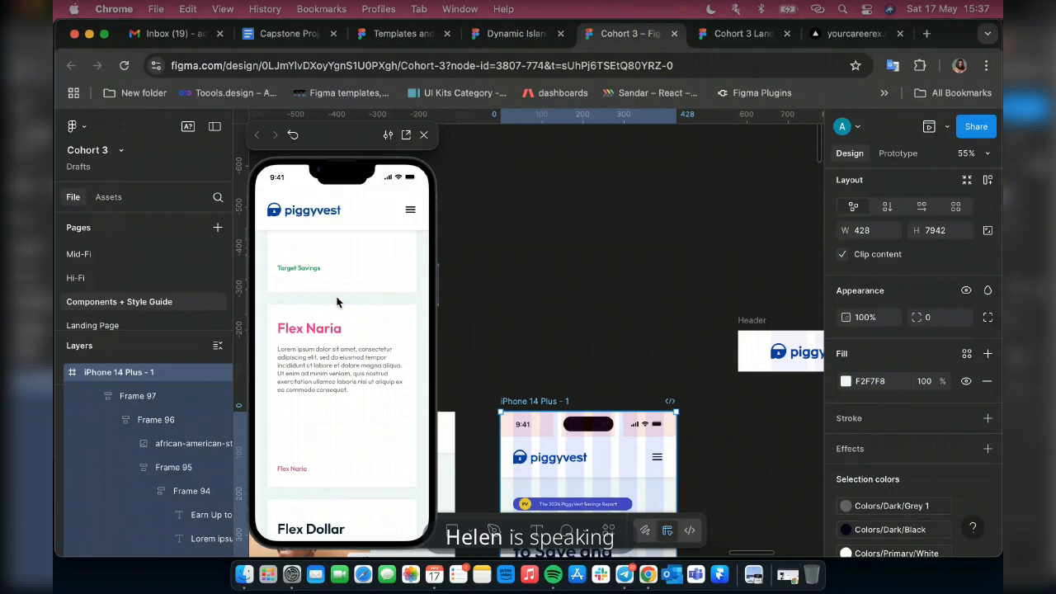
Restart the prototype preview and review the whole page down to the purple "Earn Up to 35% Returns" card.
left_click(293, 135)
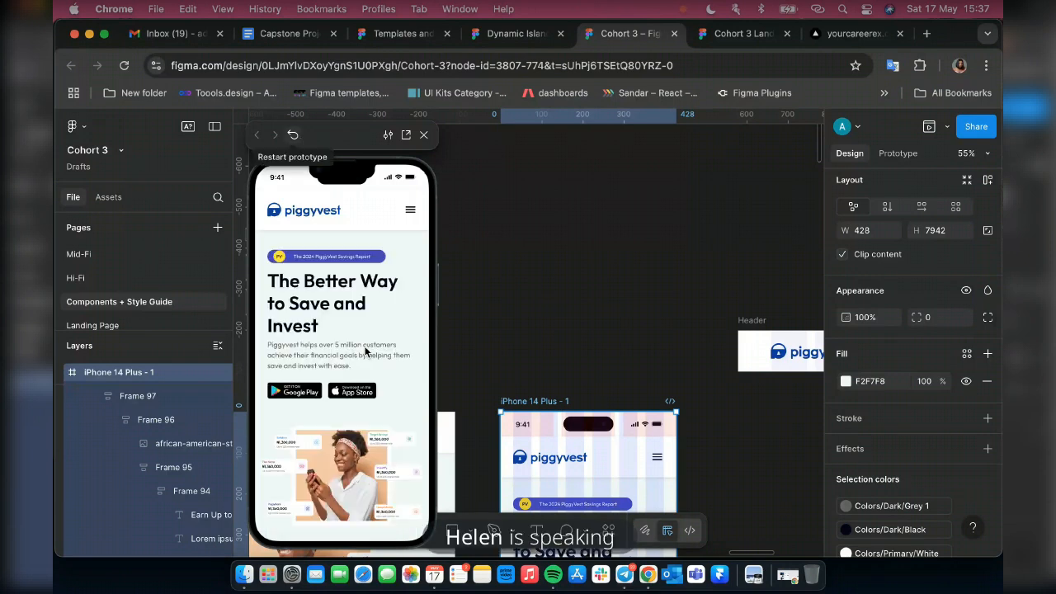
scroll(356, 291, "down", 10)
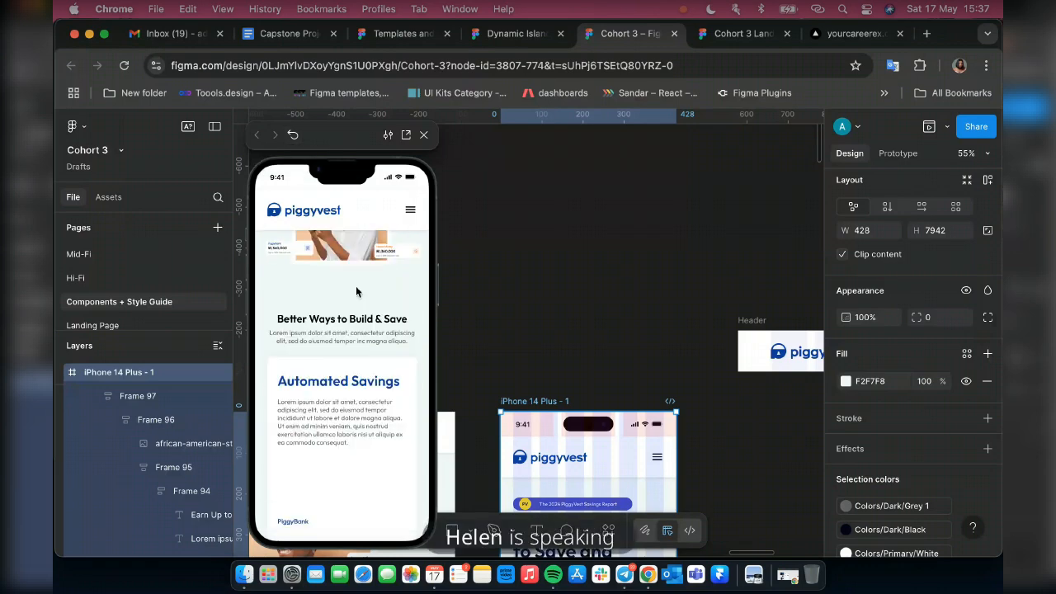
scroll(356, 291, "down", 5)
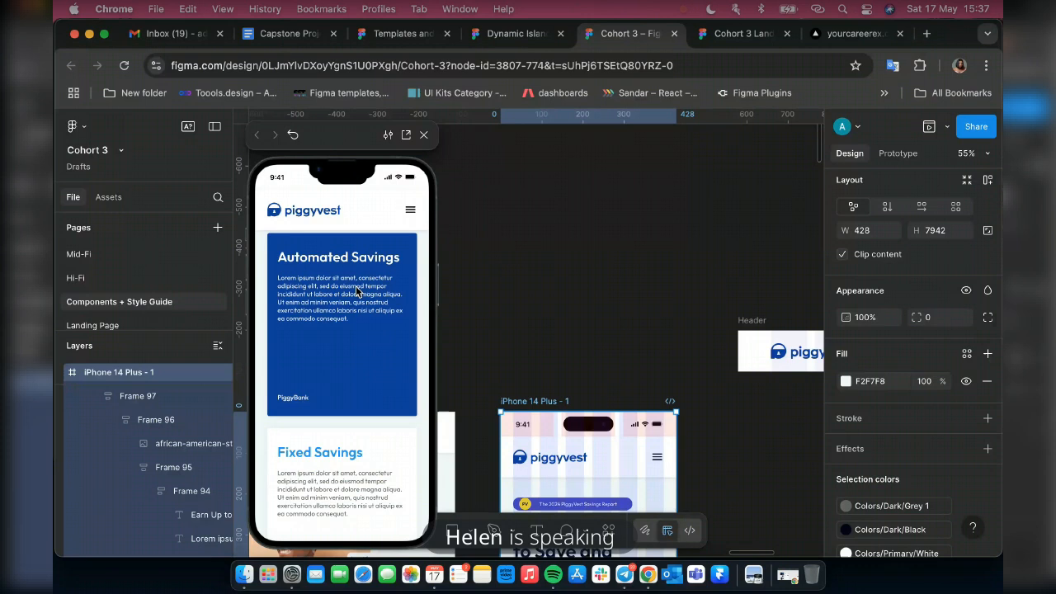
scroll(357, 290, "down", 3)
scroll(355, 285, "down", 10)
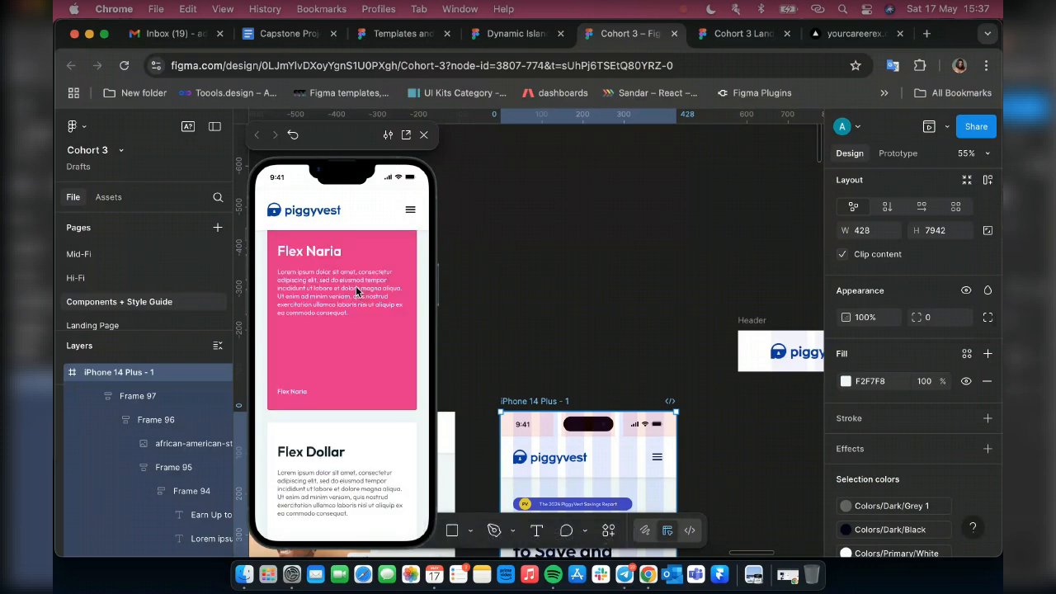
scroll(355, 285, "down", 2)
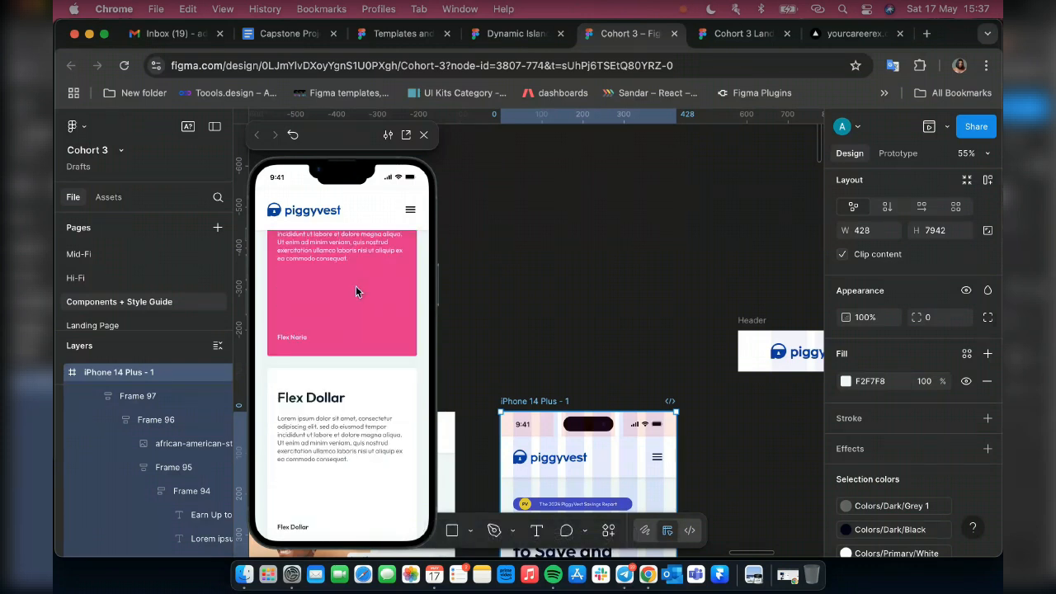
scroll(355, 285, "down", 8)
scroll(356, 286, "down", 4)
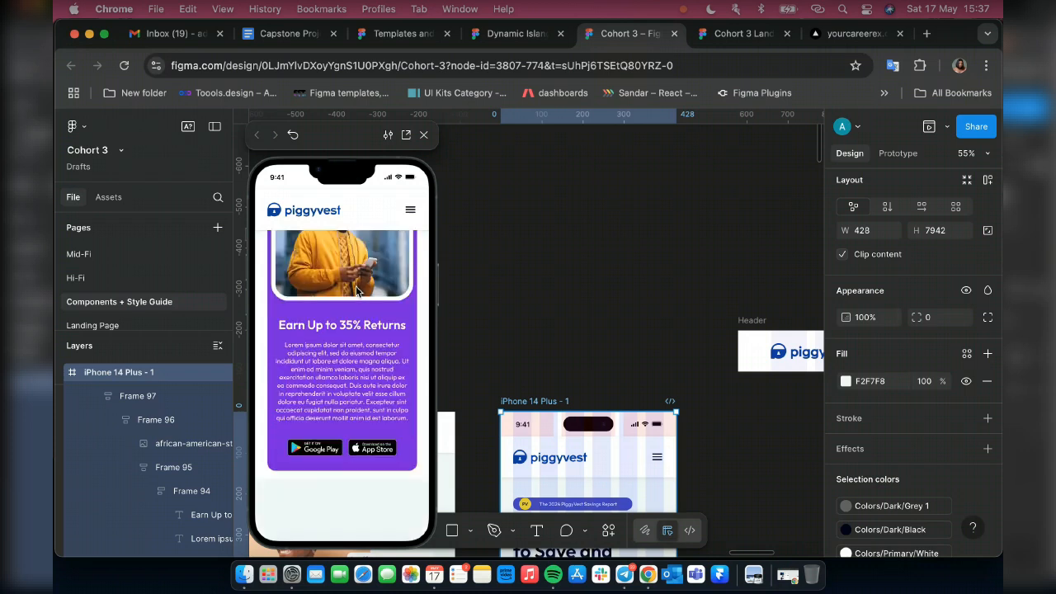
scroll(356, 290, "up", 4)
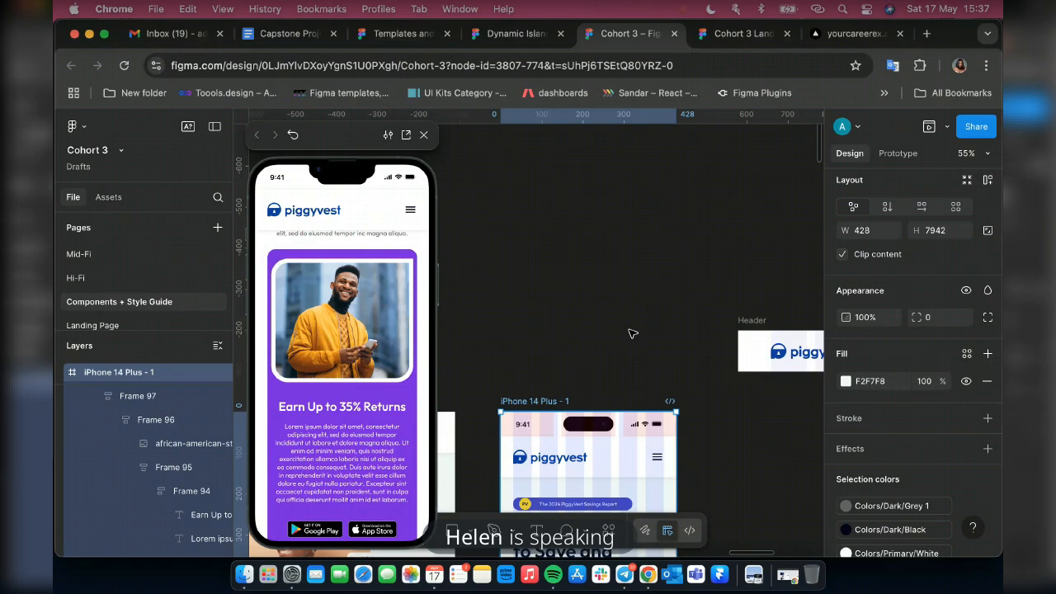
Scale the photo in the purple "Earn Up to 35% Returns" card proportionally to a width of 340.
scroll(632, 333, "down", 5)
scroll(632, 333, "down", 15)
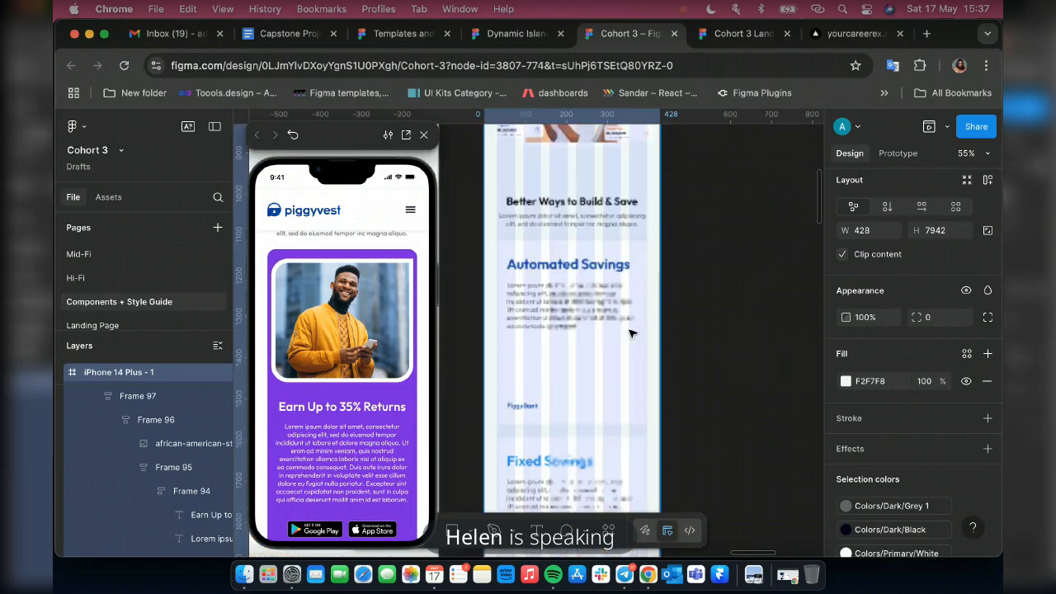
scroll(632, 333, "down", 7)
scroll(632, 333, "left", 3)
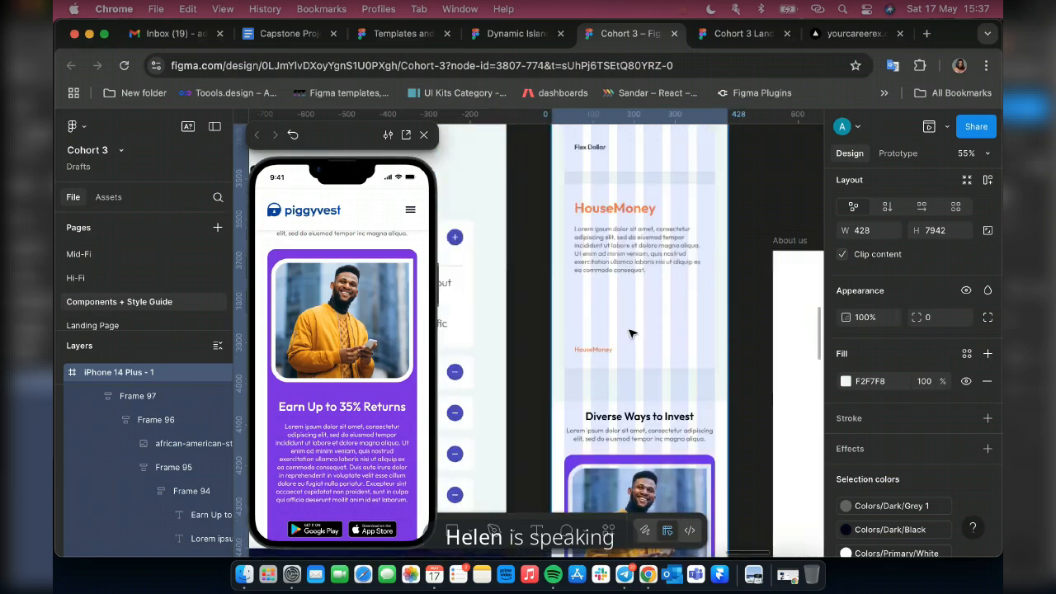
scroll(632, 333, "down", 6)
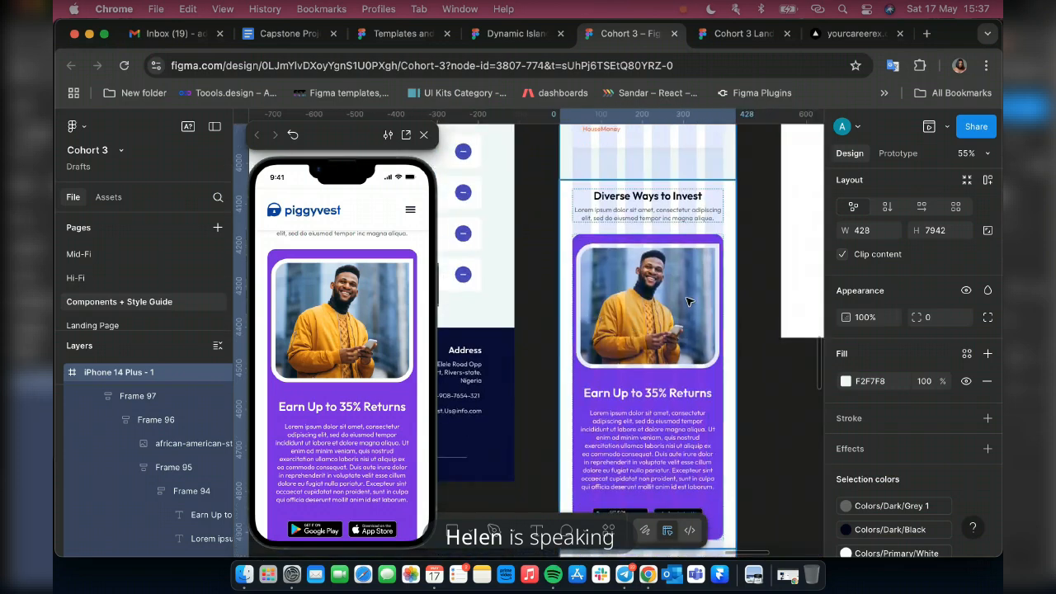
scroll(689, 301, "up", 3)
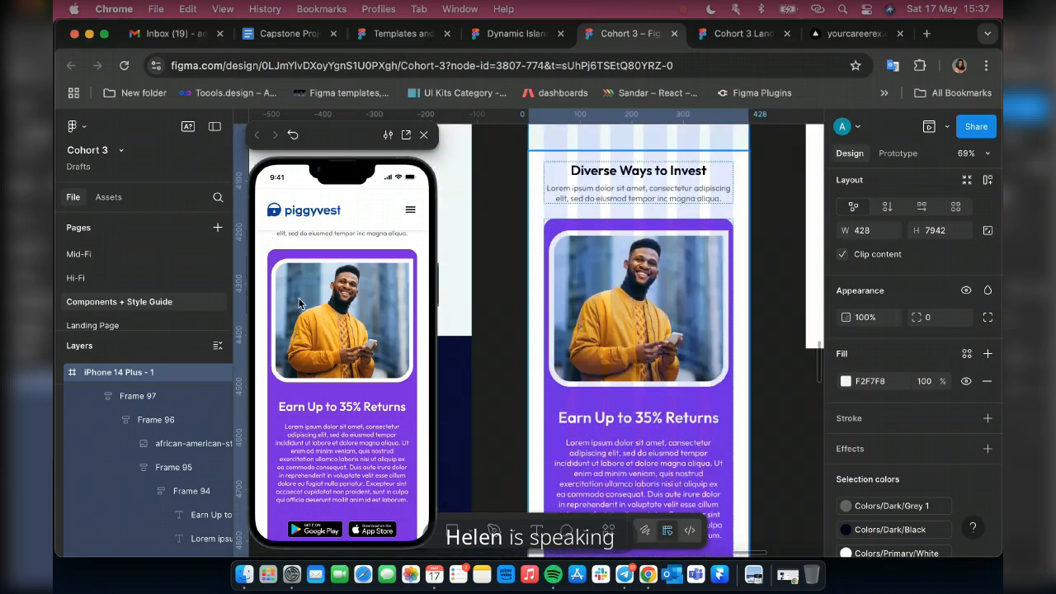
left_click(646, 304)
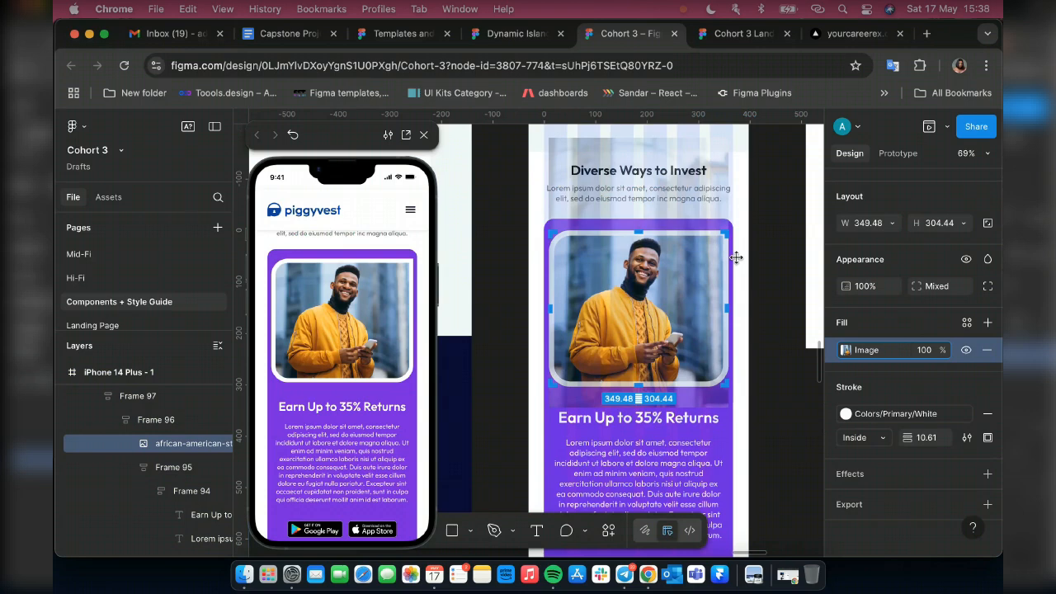
key("k")
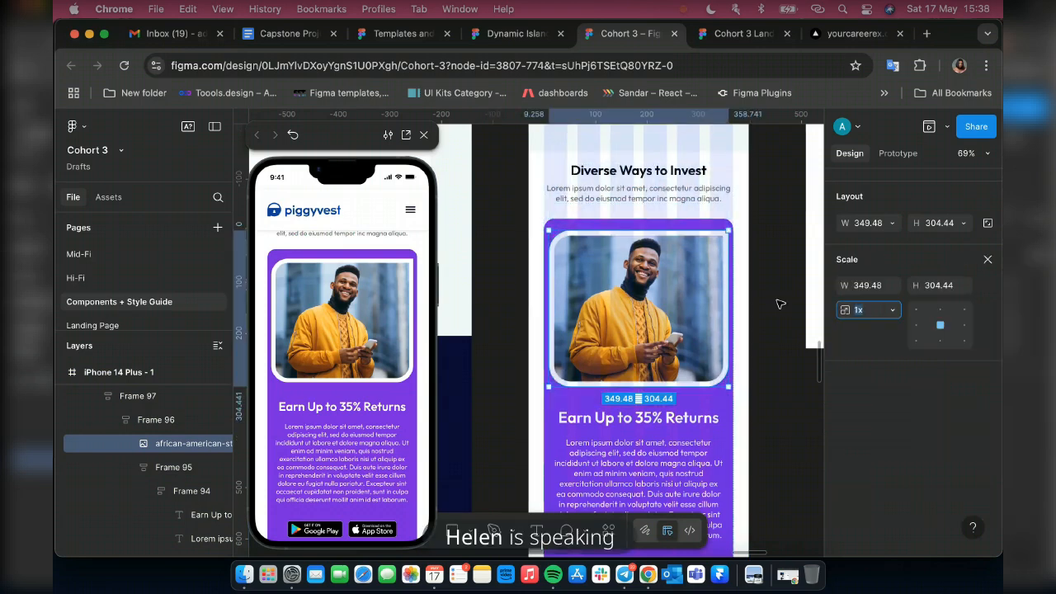
left_click(868, 421)
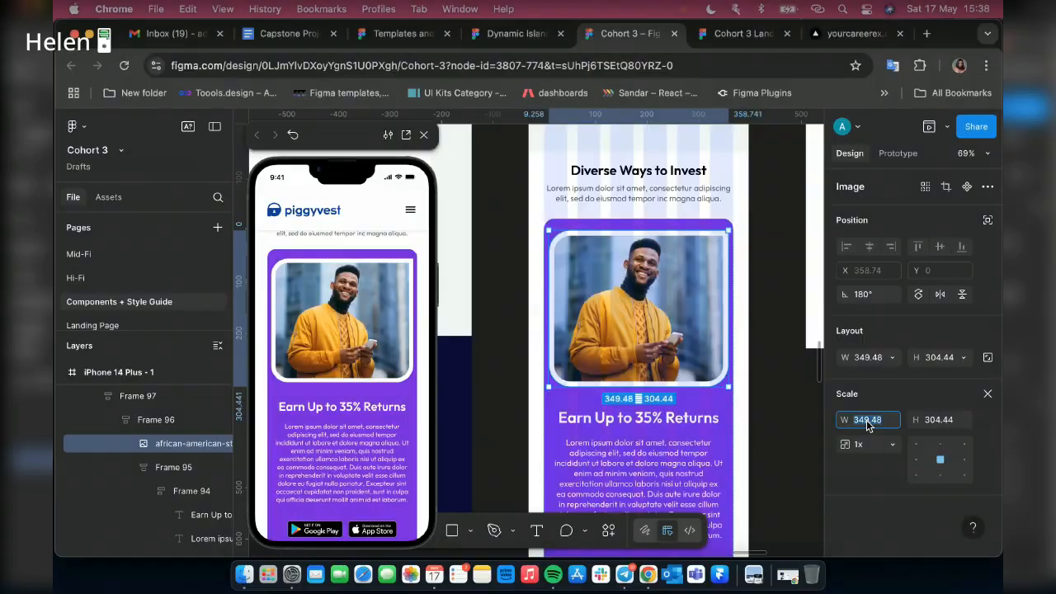
type("3")
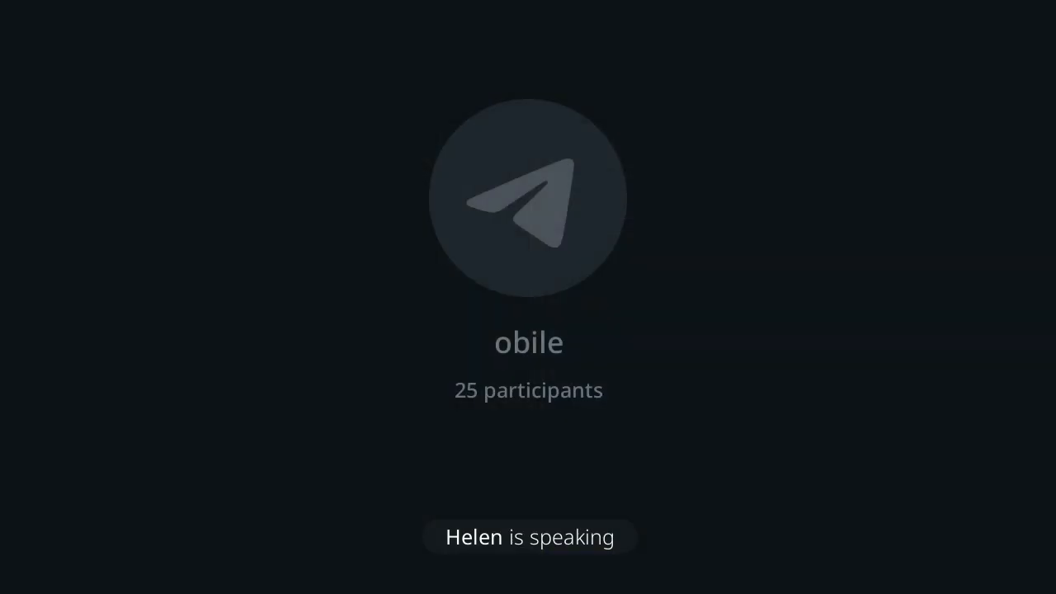
type("40")
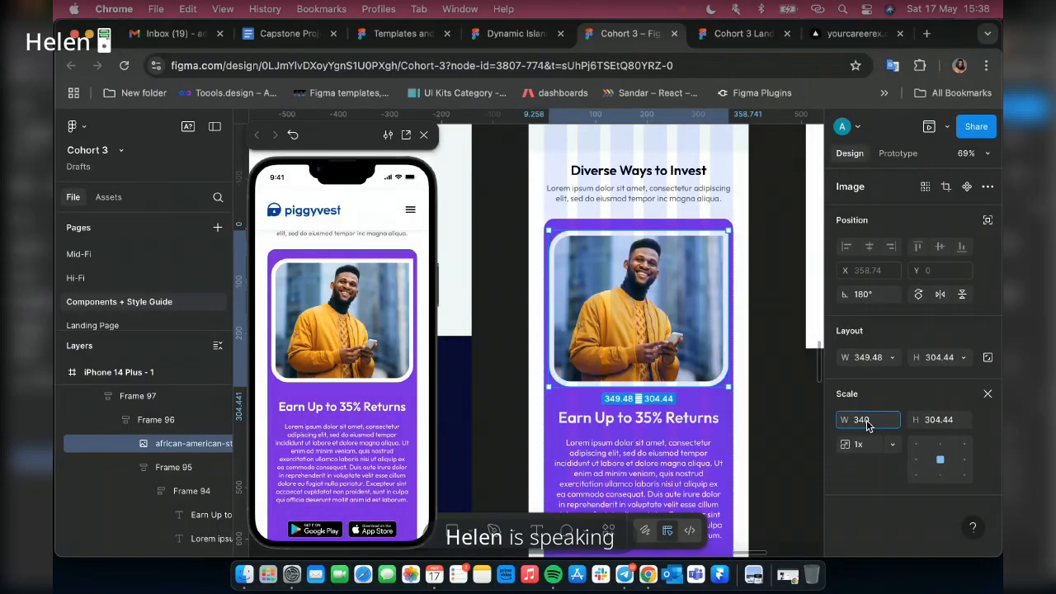
key("Return")
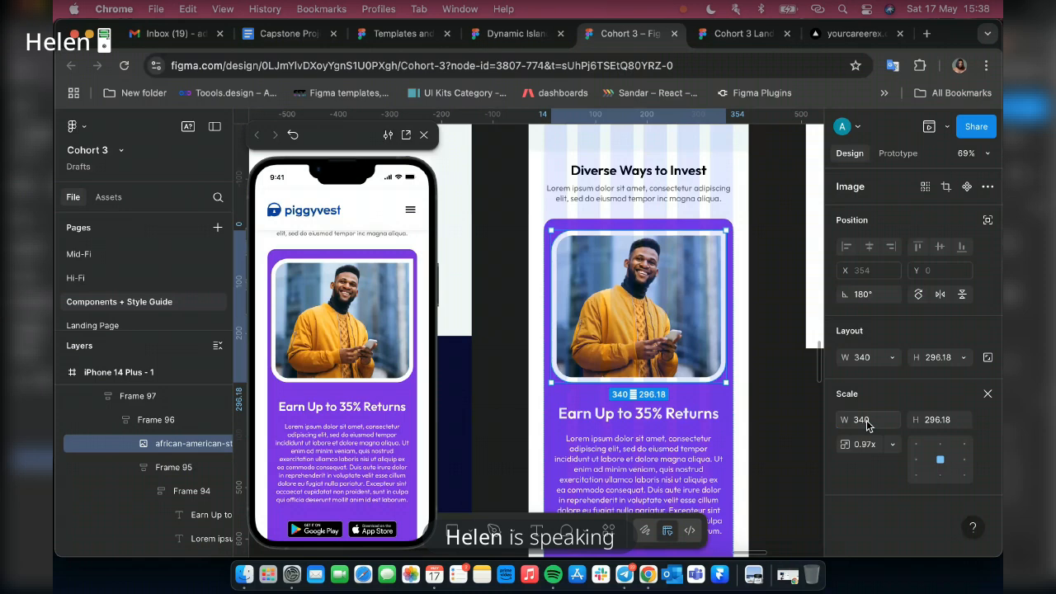
left_click(988, 396)
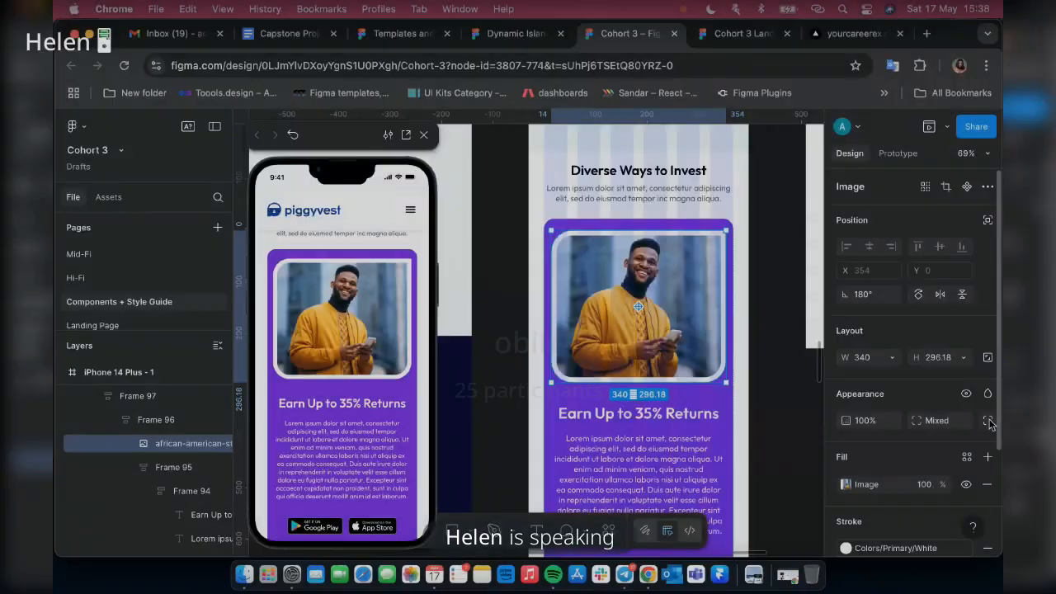
Set the purple card photo's bottom-right, top-right and bottom-left corner radii individually to 30.
left_click(988, 421)
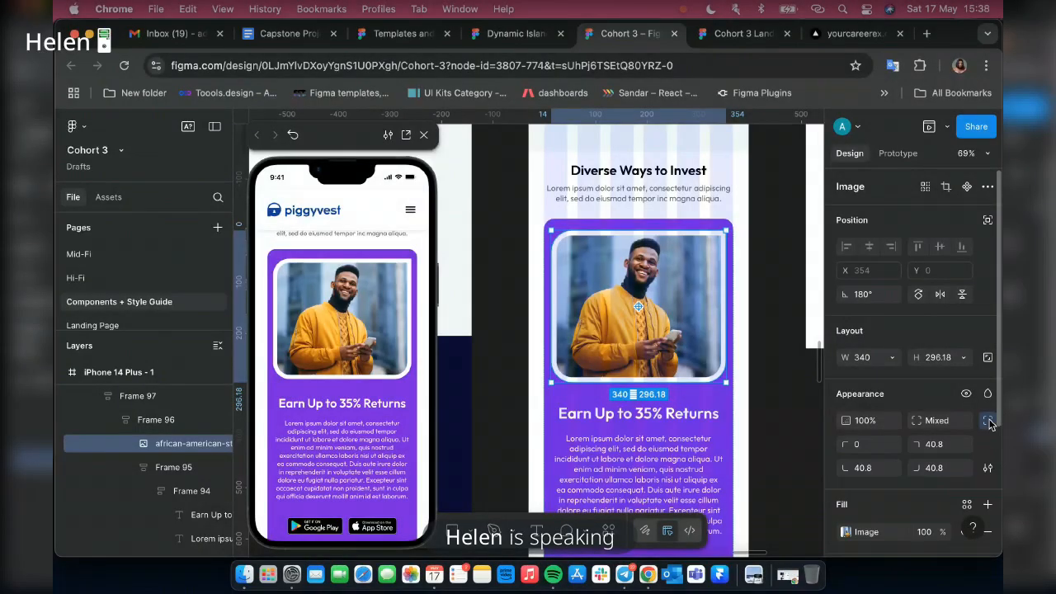
left_click(951, 469)
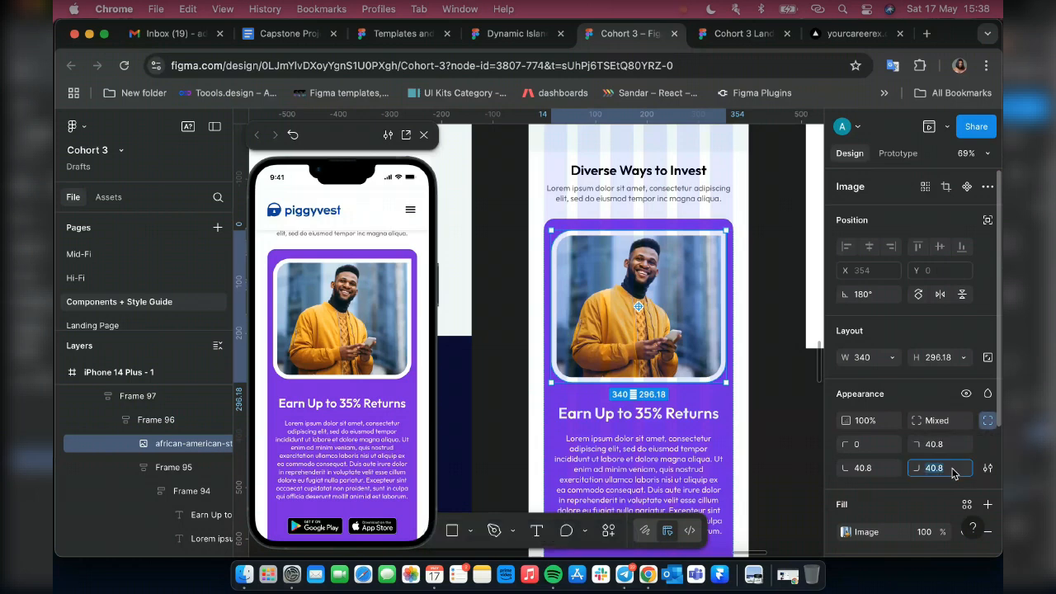
type("30")
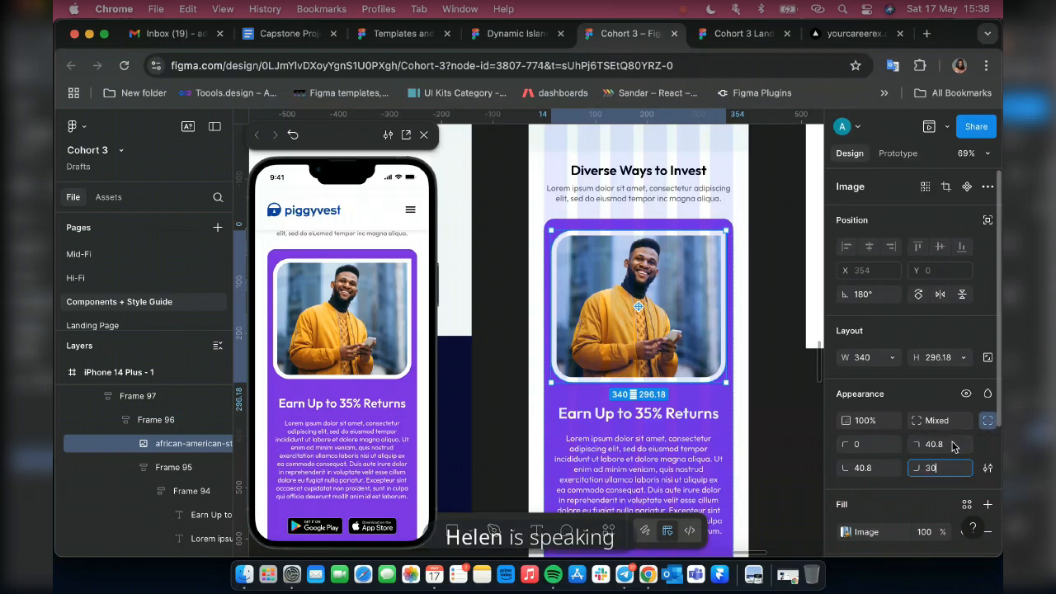
left_click(953, 445)
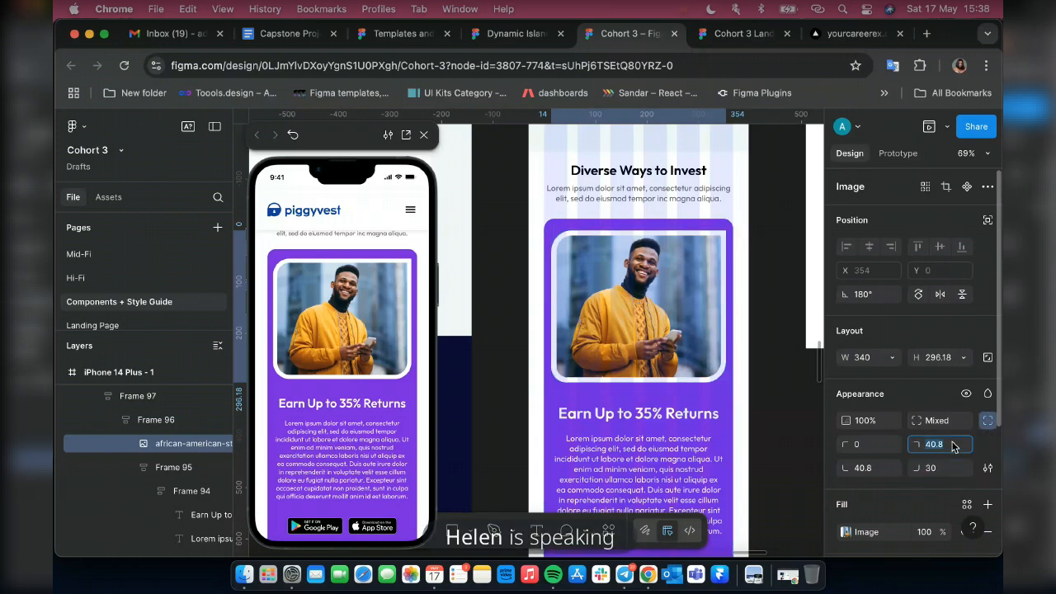
type("30")
left_click(871, 469)
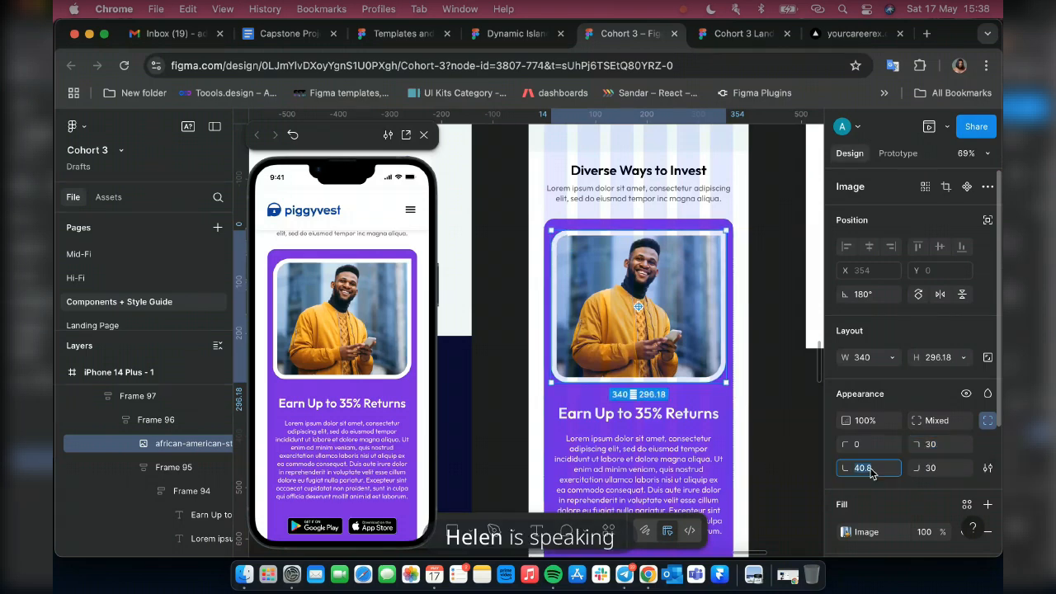
type("30")
key("Return")
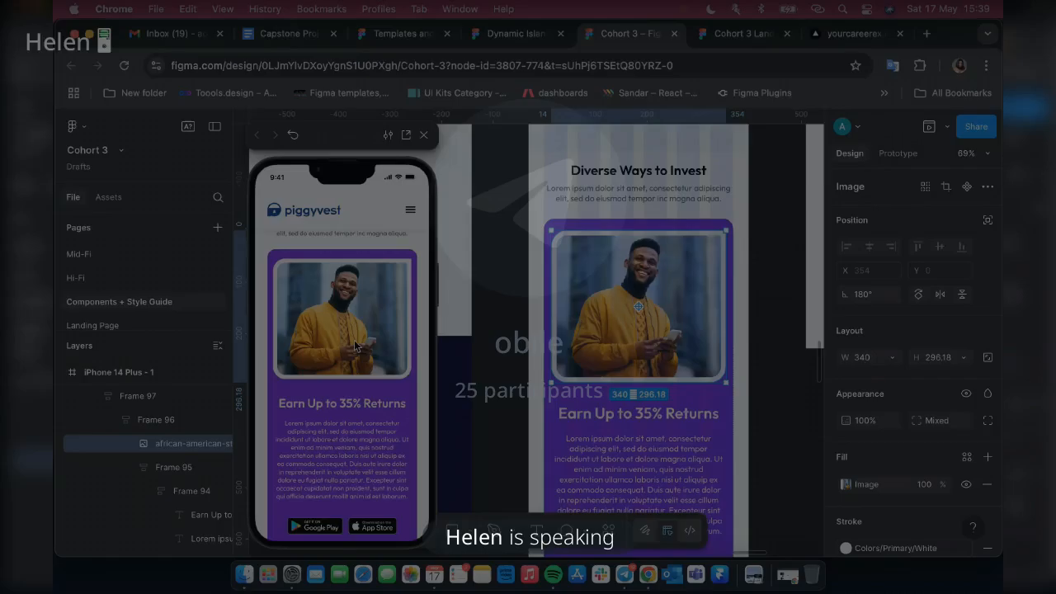
Review the savings cards and the "Diverse Ways to Invest" section in the prototype preview, ending at the hero.
scroll(355, 347, "down", 4)
scroll(354, 345, "down", 10)
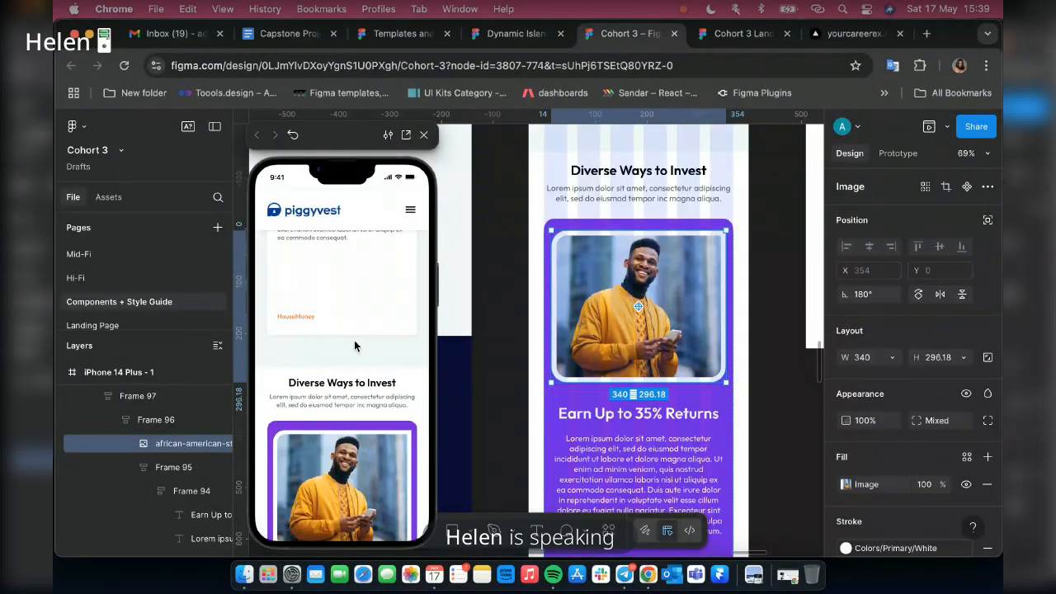
scroll(354, 345, "up", 10)
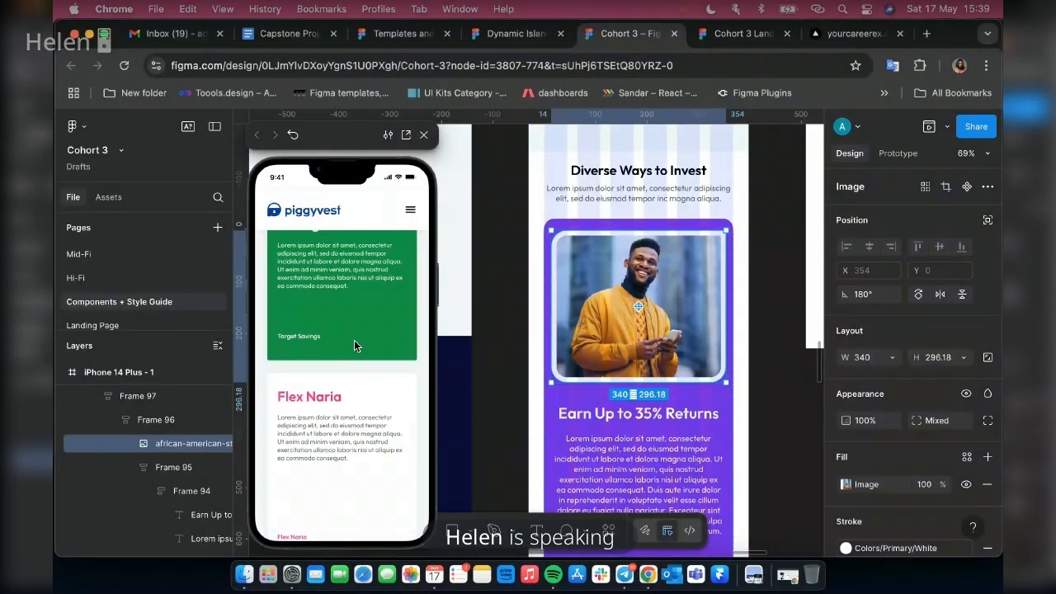
scroll(354, 340, "up", 2)
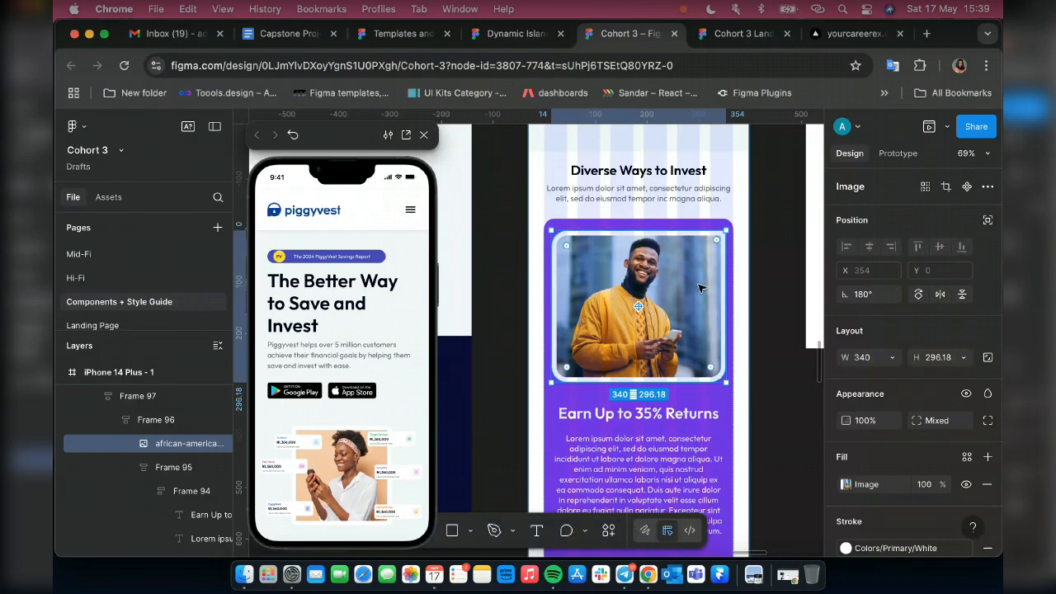
key("XF86MonBrightnessUp")
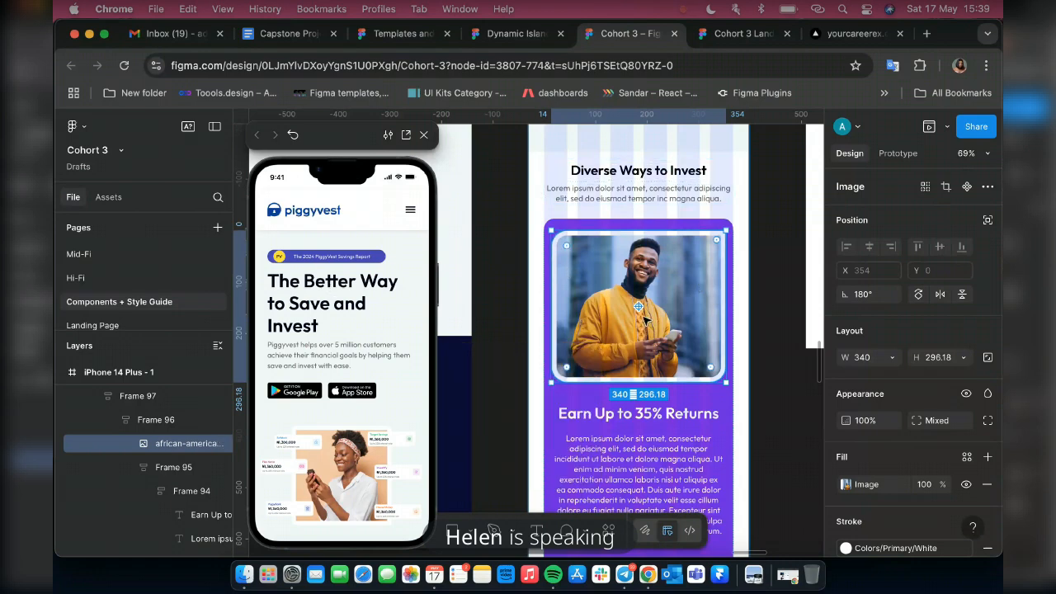
Compare the desktop page's remaining sections with the mobile frame and select the empty "About us" frame.
scroll(635, 330, "down", 5)
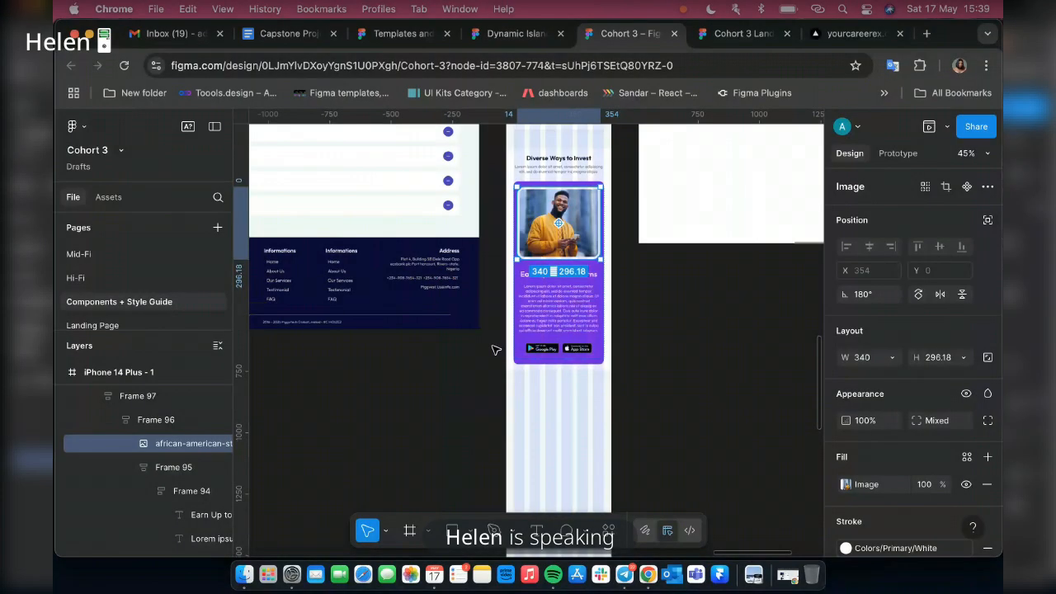
scroll(495, 350, "down", 5)
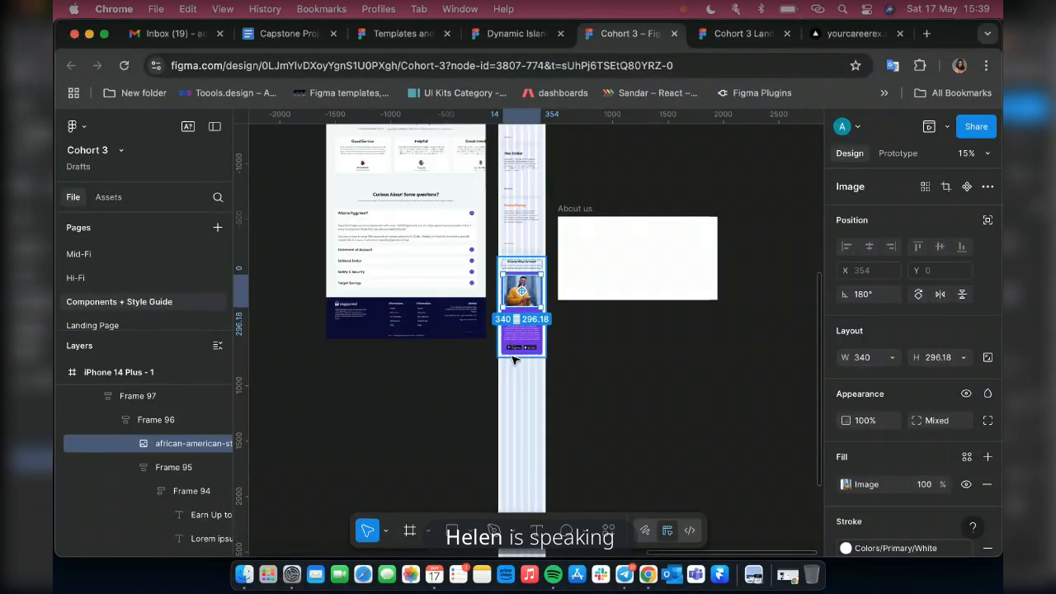
scroll(514, 360, "up", 4)
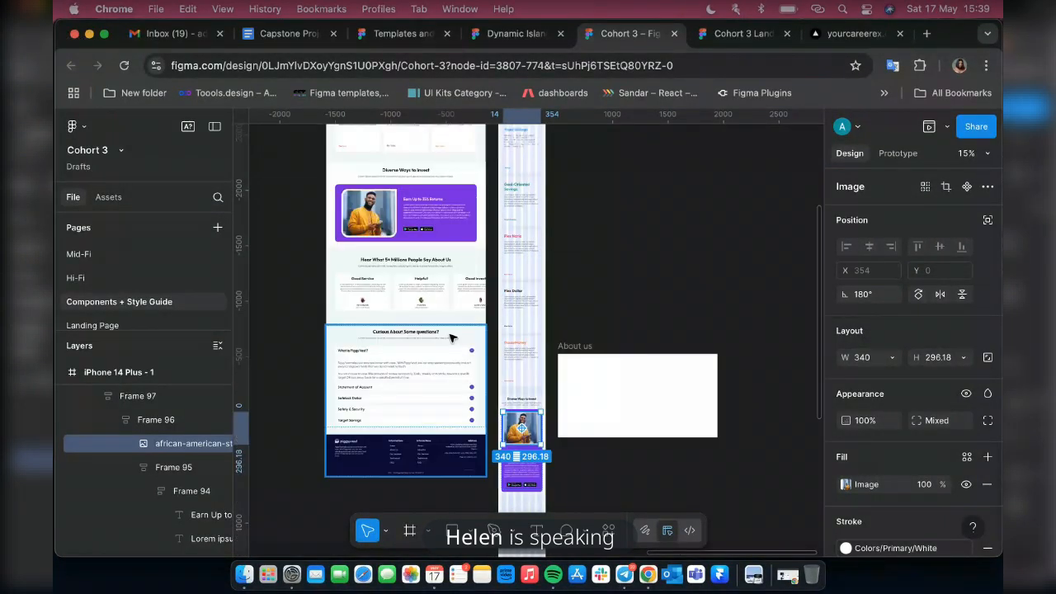
scroll(415, 346, "up", 2)
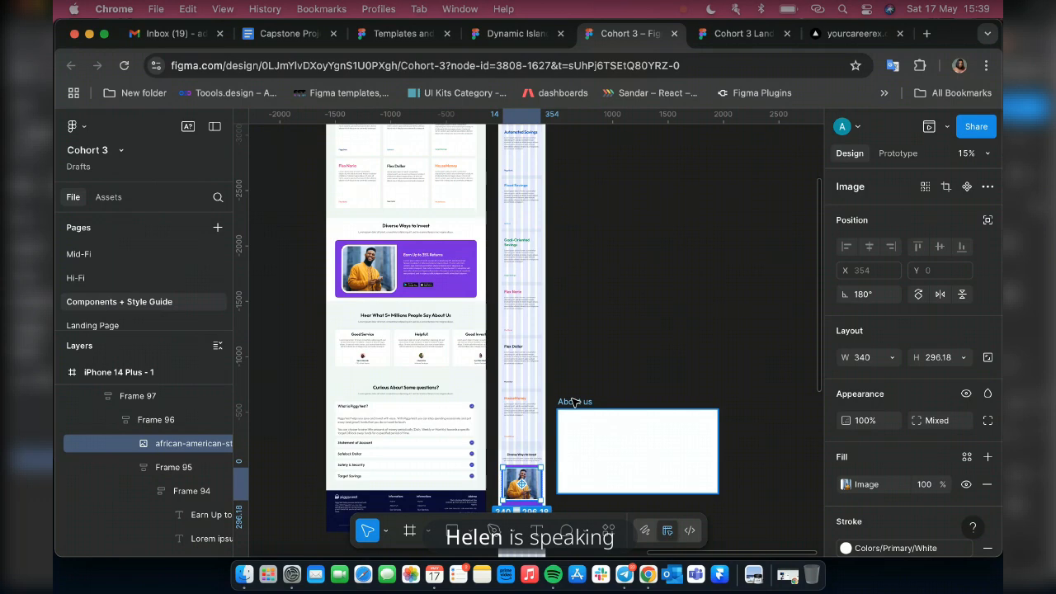
left_click(574, 402)
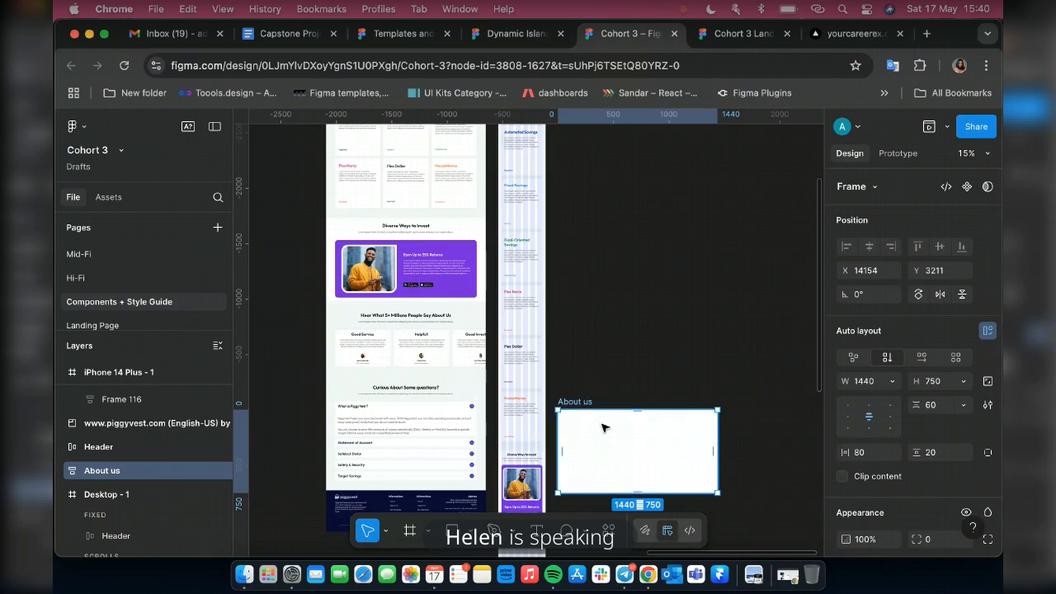
Switch to Telegram and read the group chat replies and the video chat's participant list.
left_click(624, 574)
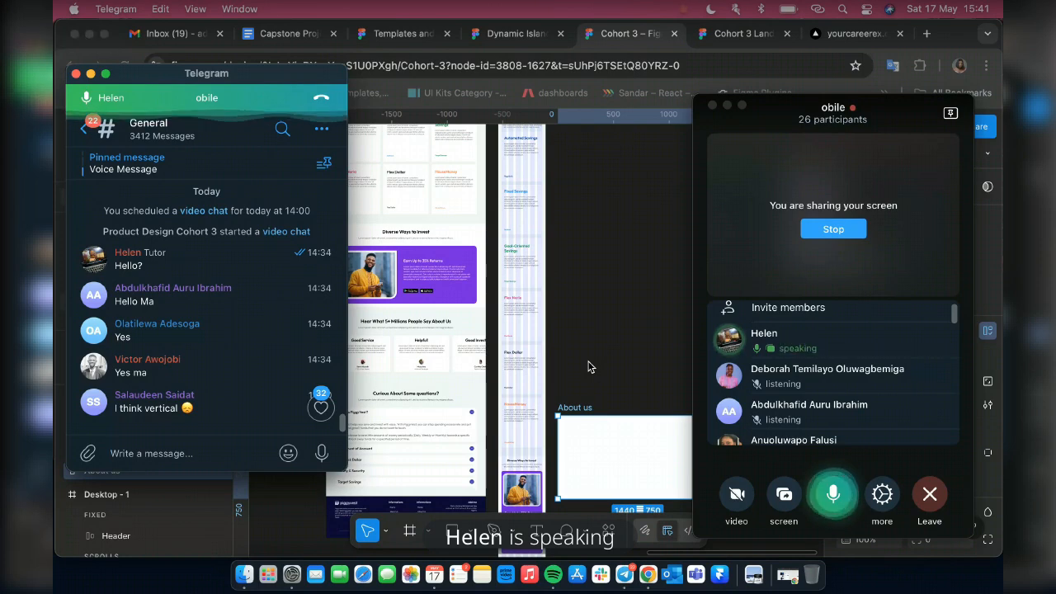
scroll(753, 374, "down", 5)
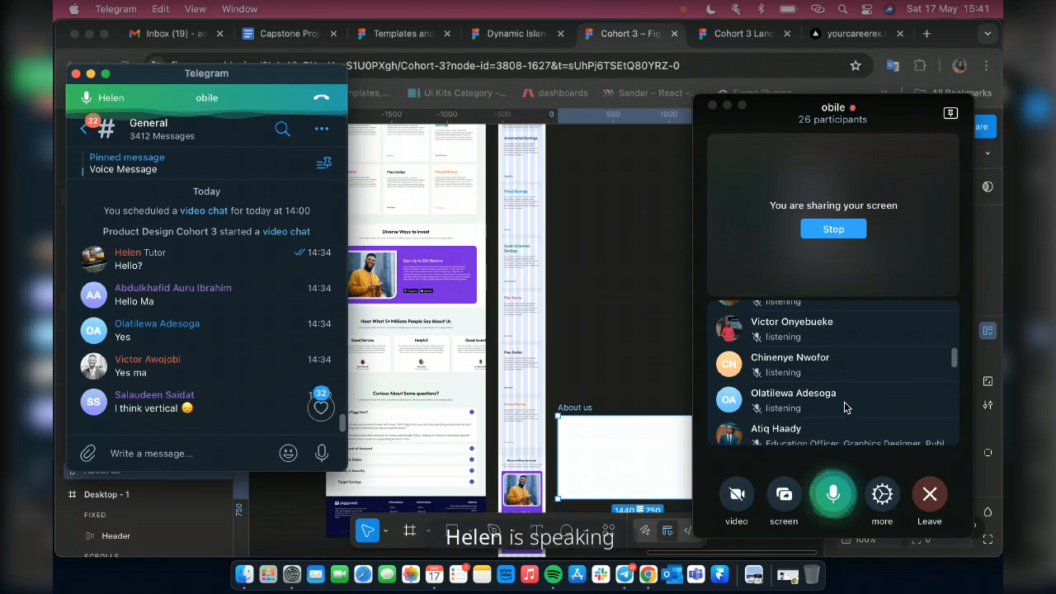
scroll(833, 412, "down", 4)
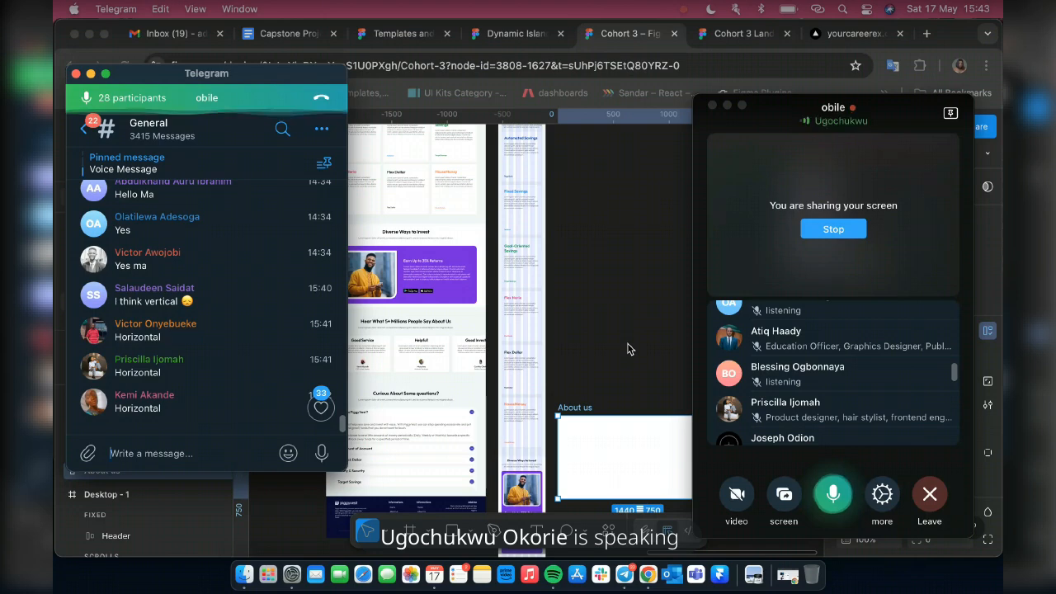
Return to the Figma design and examine the desktop "Hear What 5+ Millions People Say About Us" testimonial section.
left_click(627, 349)
scroll(515, 385, "down", 5)
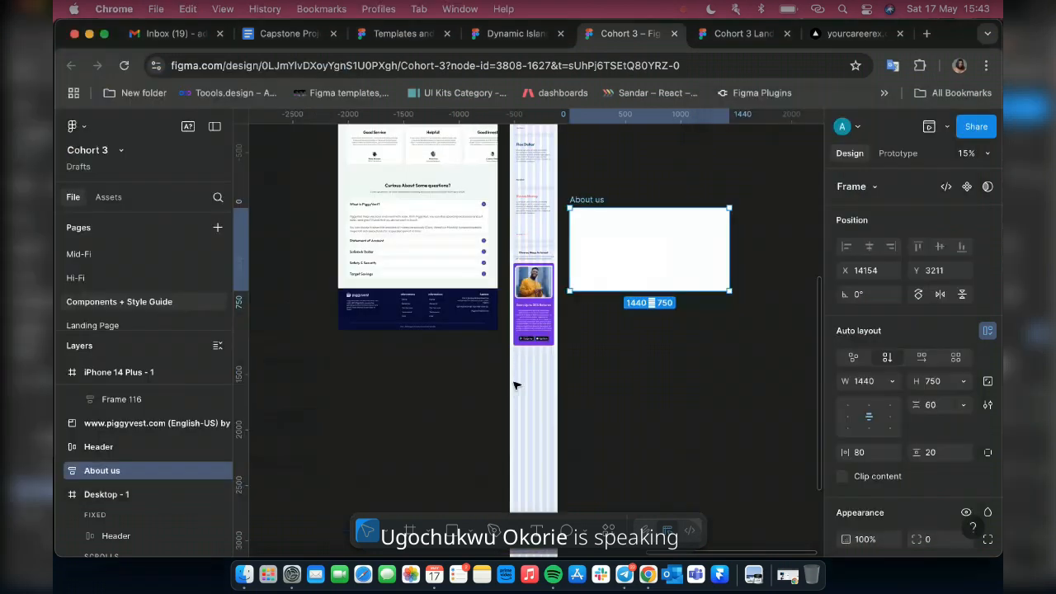
scroll(503, 383, "up", 2)
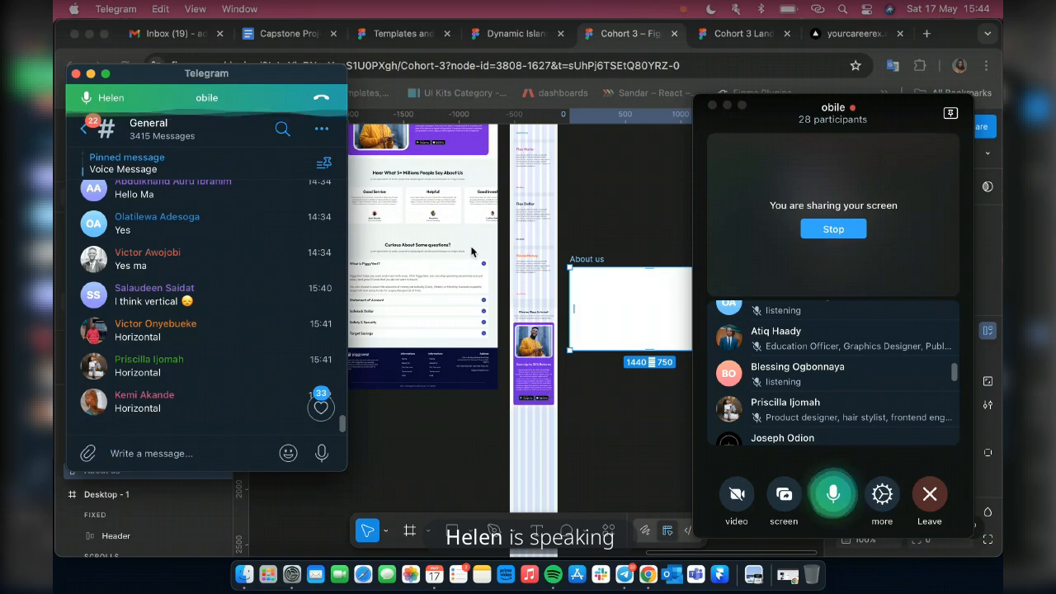
left_click(534, 204)
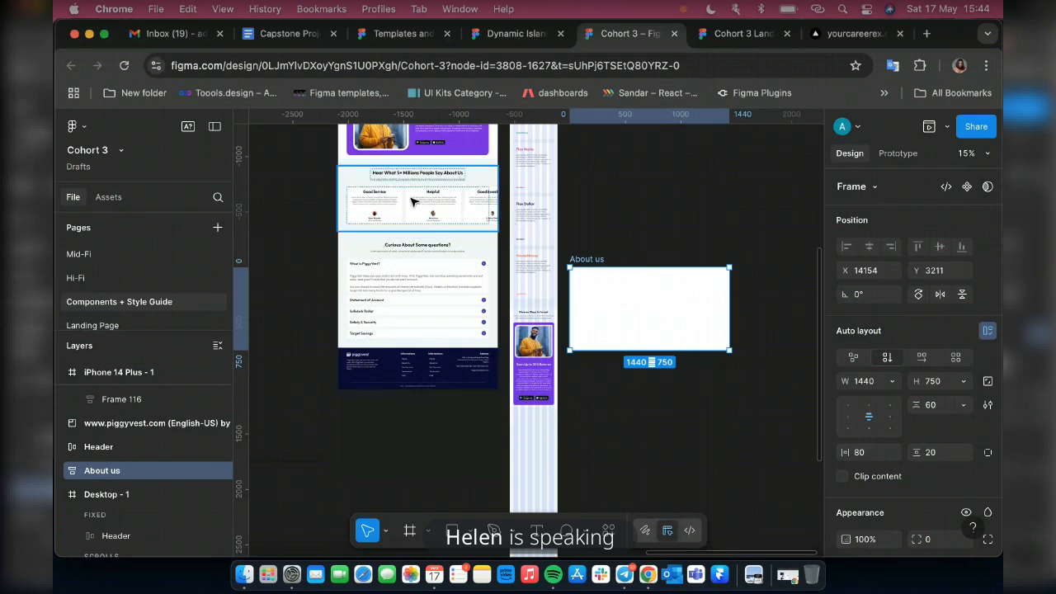
scroll(428, 191, "up", 5)
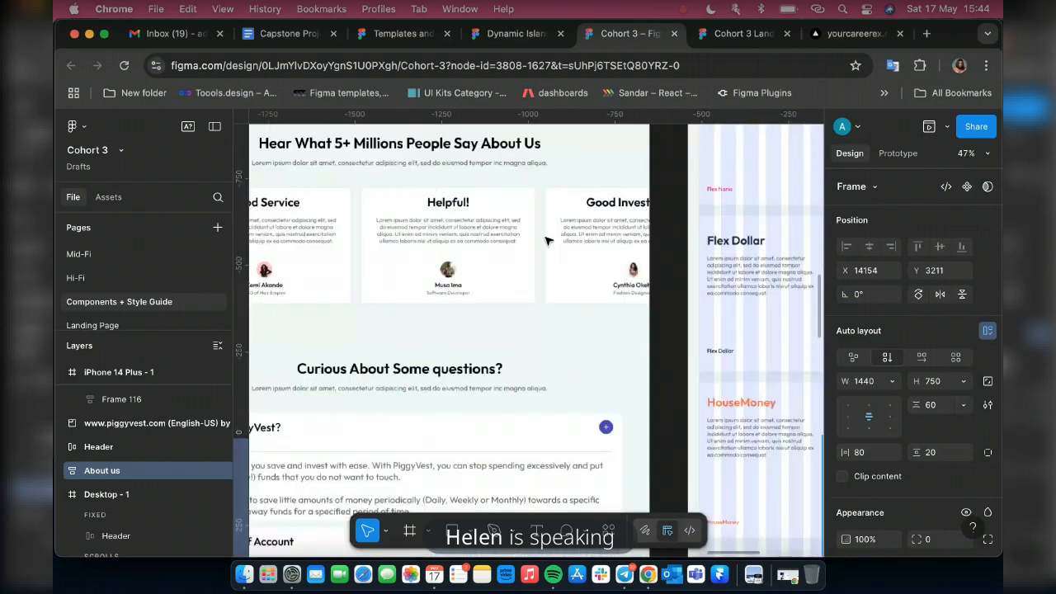
scroll(546, 241, "down", 3)
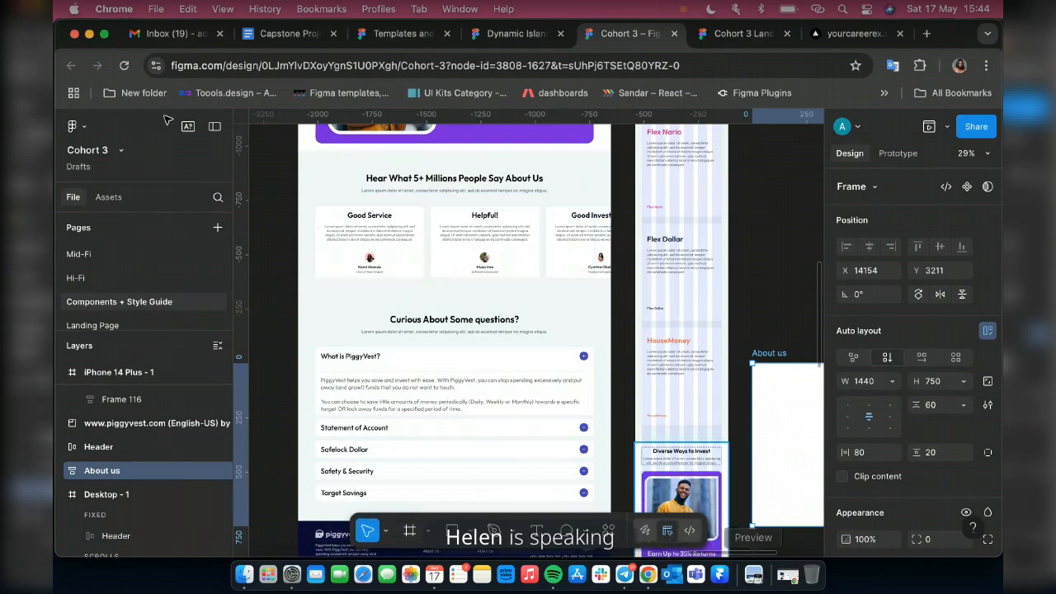
Switch to the "My Portfolio Site" preview and show its Home page at desktop size.
left_click(89, 35)
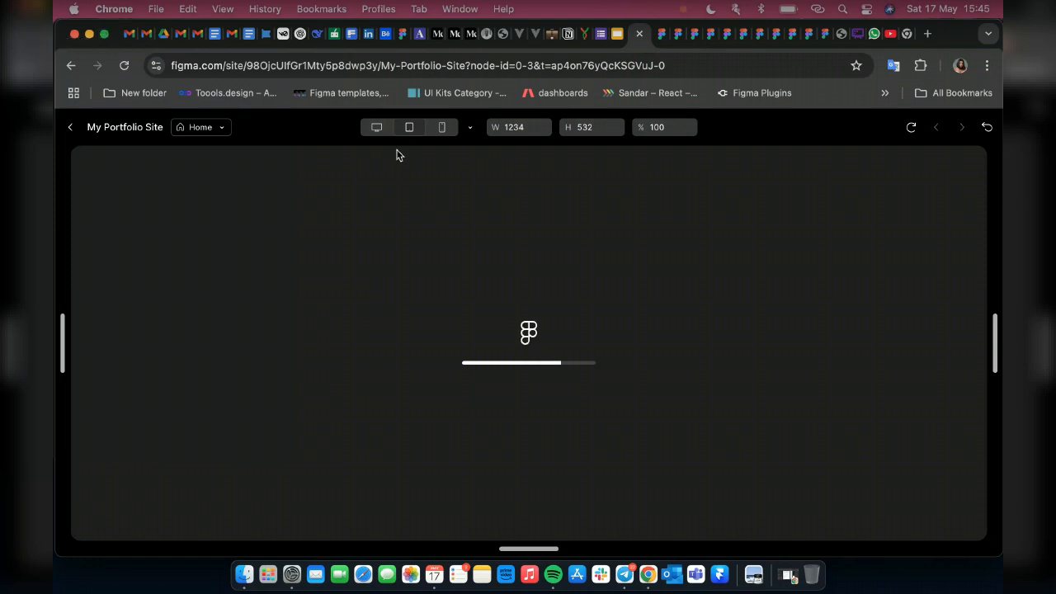
left_click(376, 127)
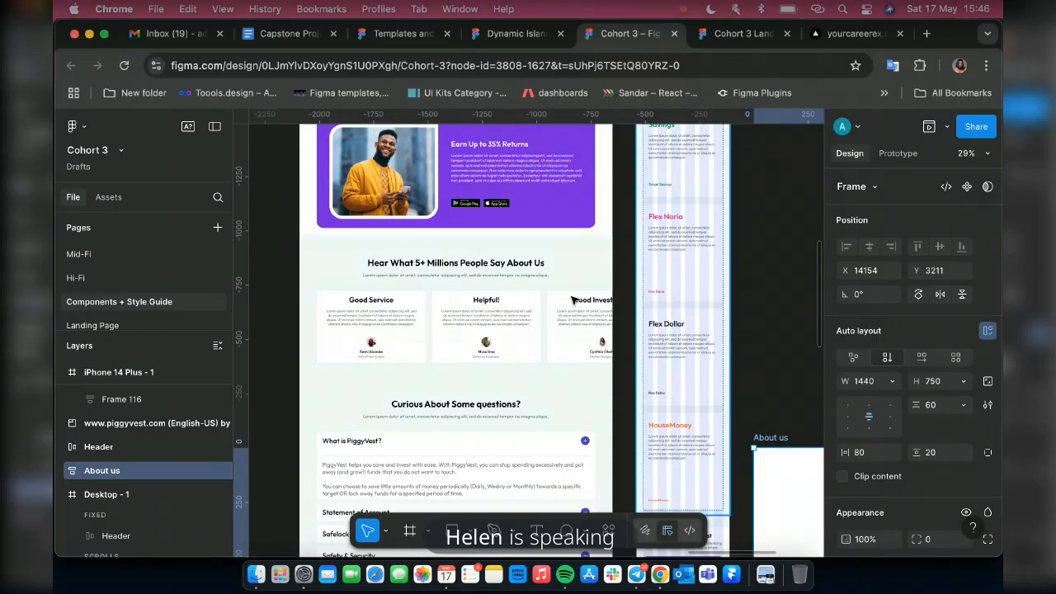
Examine the desktop page's testimonial cards and FAQ section beside the mobile frame, and switch to Telegram.
scroll(571, 299, "down", 5)
scroll(553, 273, "up", 4)
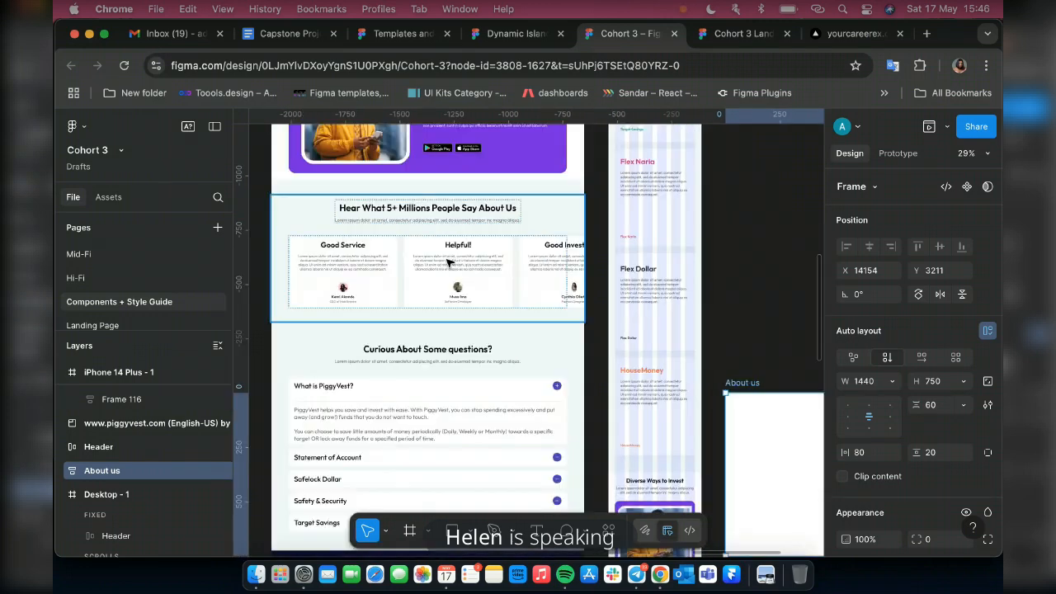
scroll(448, 262, "up", 3)
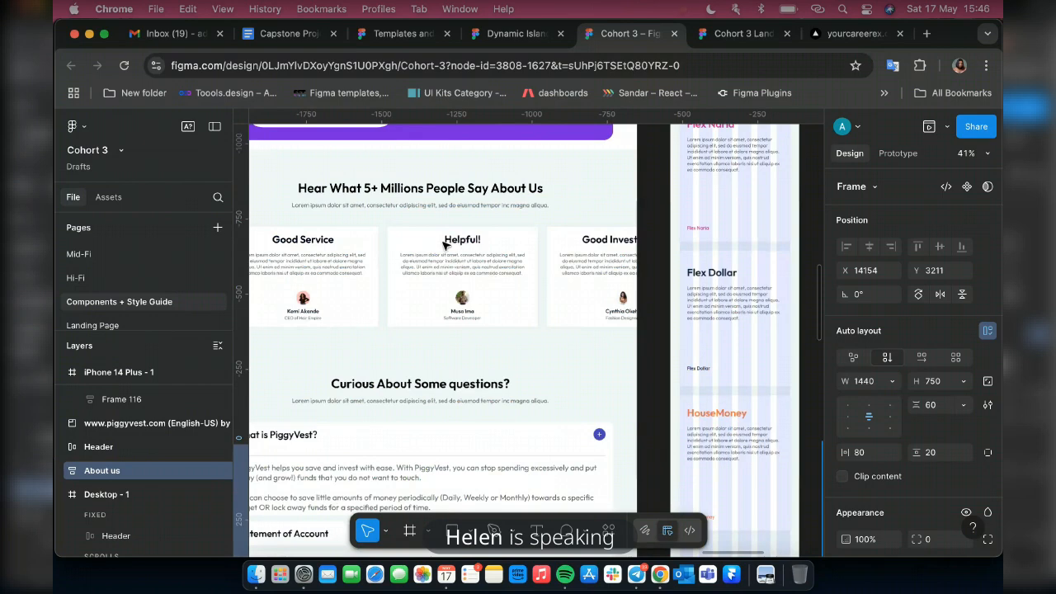
scroll(457, 242, "down", 1)
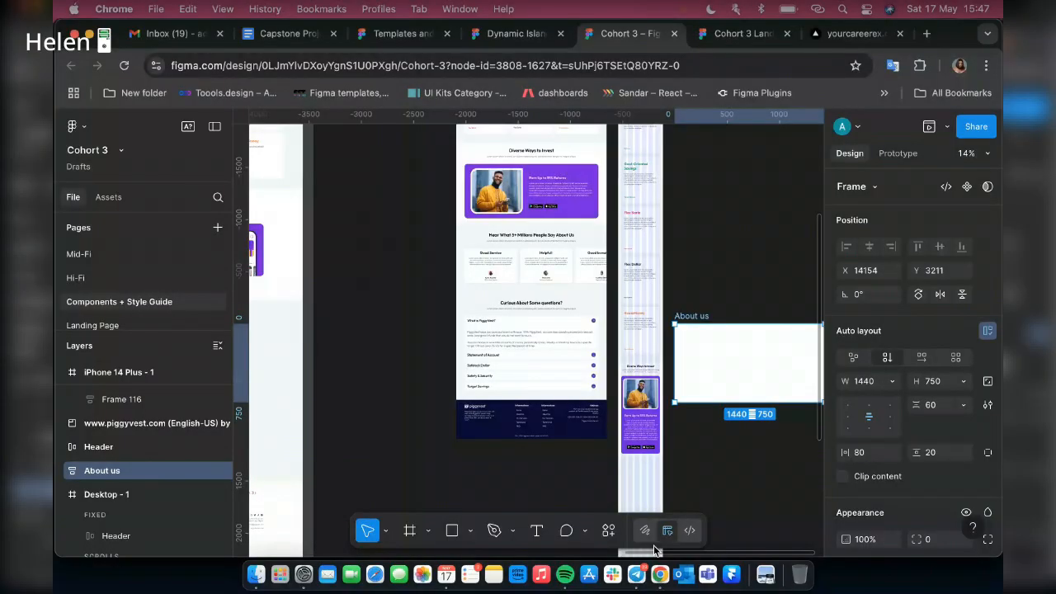
left_click(636, 574)
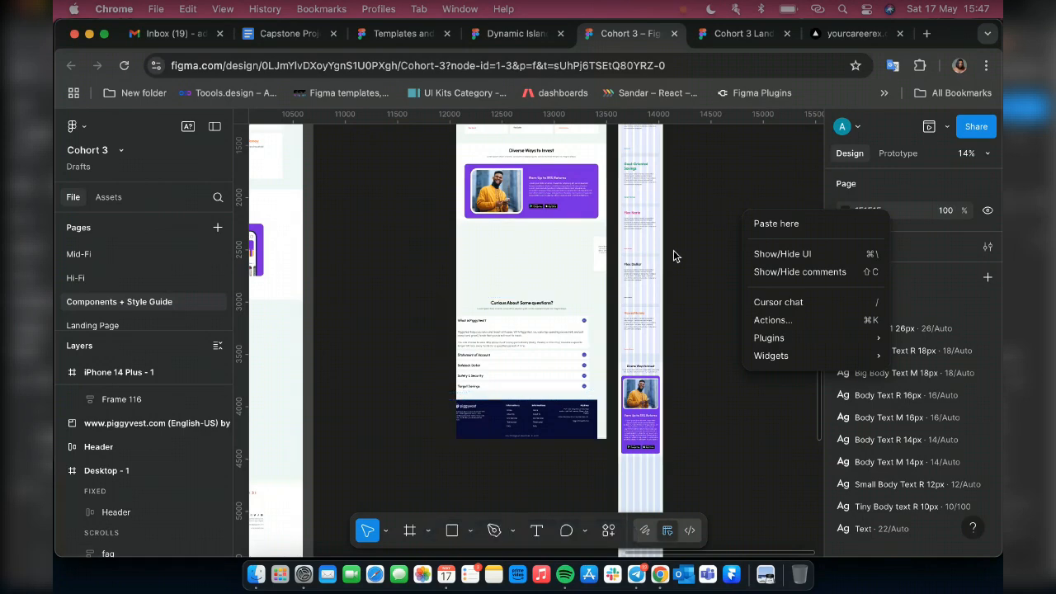
Dismiss the canvas context menu and undo the last two changes to the desktop Testimonial section.
left_click(676, 282)
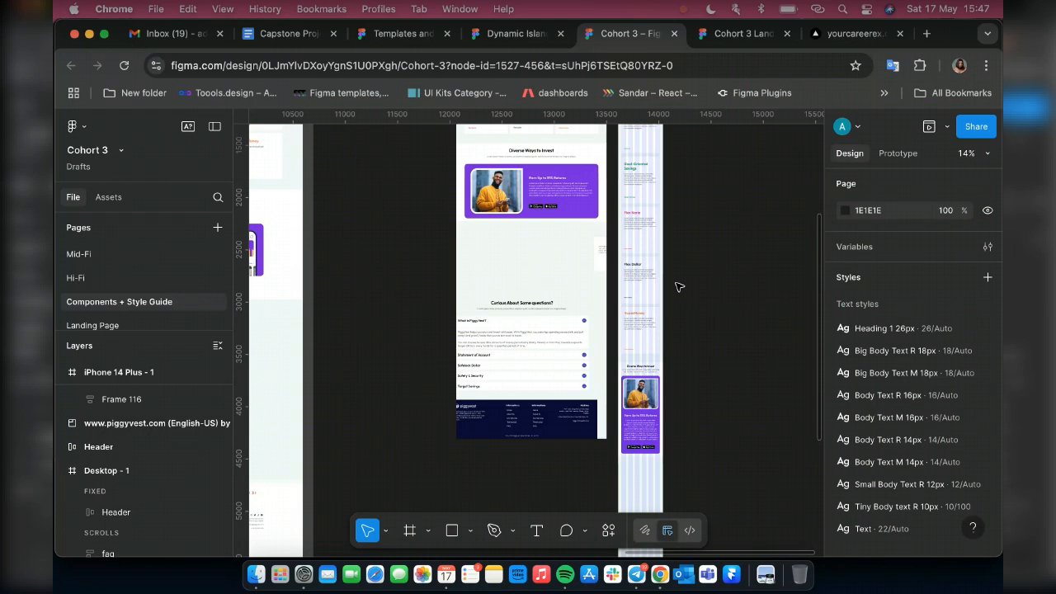
left_click(678, 286)
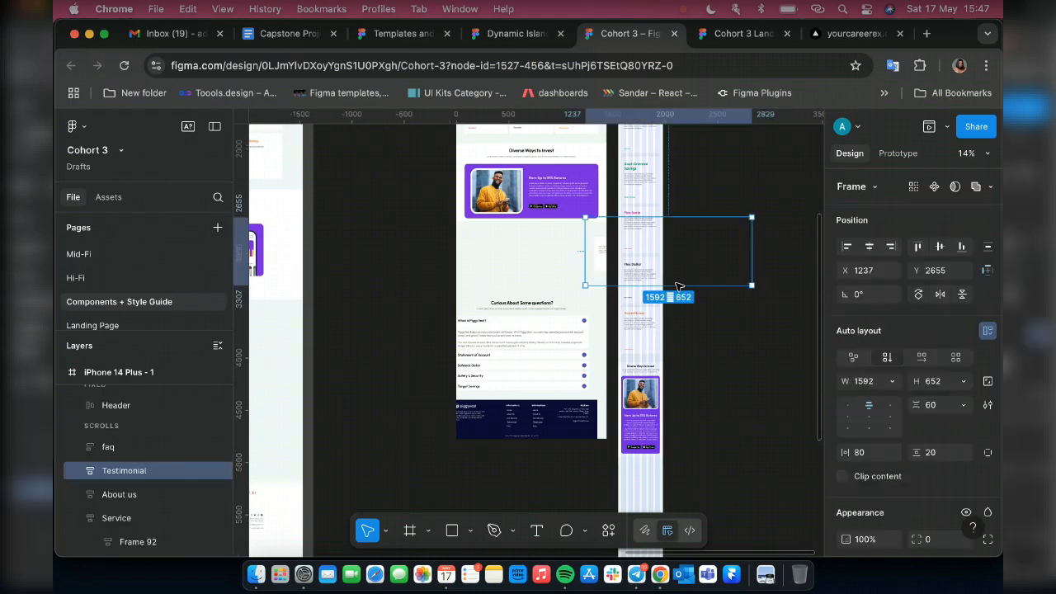
key("super+z")
key("super+z")
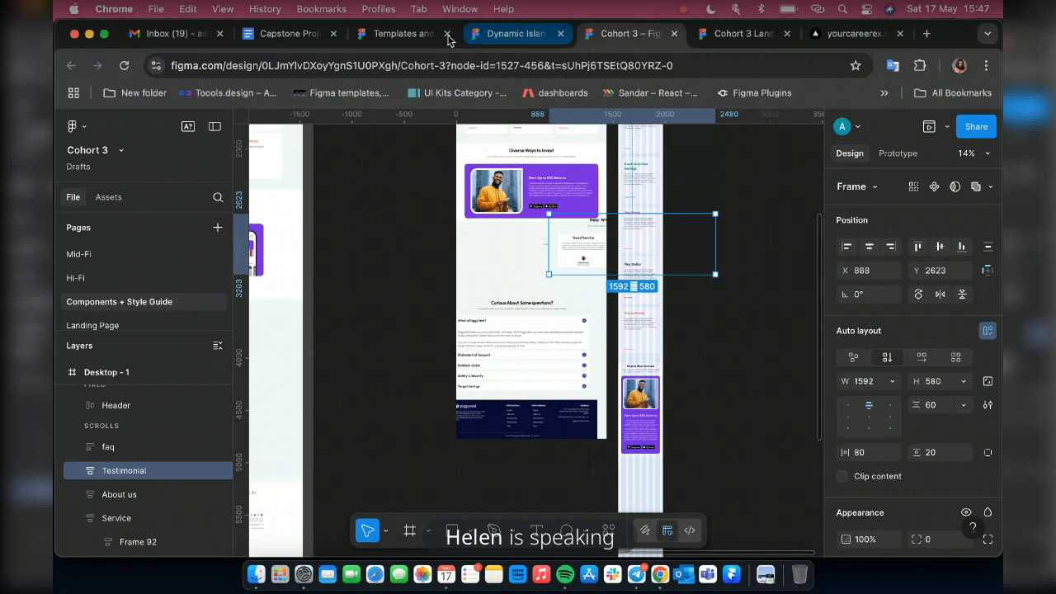
Close the "Dynamic Island" browser tab and switch to the window with the "My Portfolio Site" preview.
key("super+w")
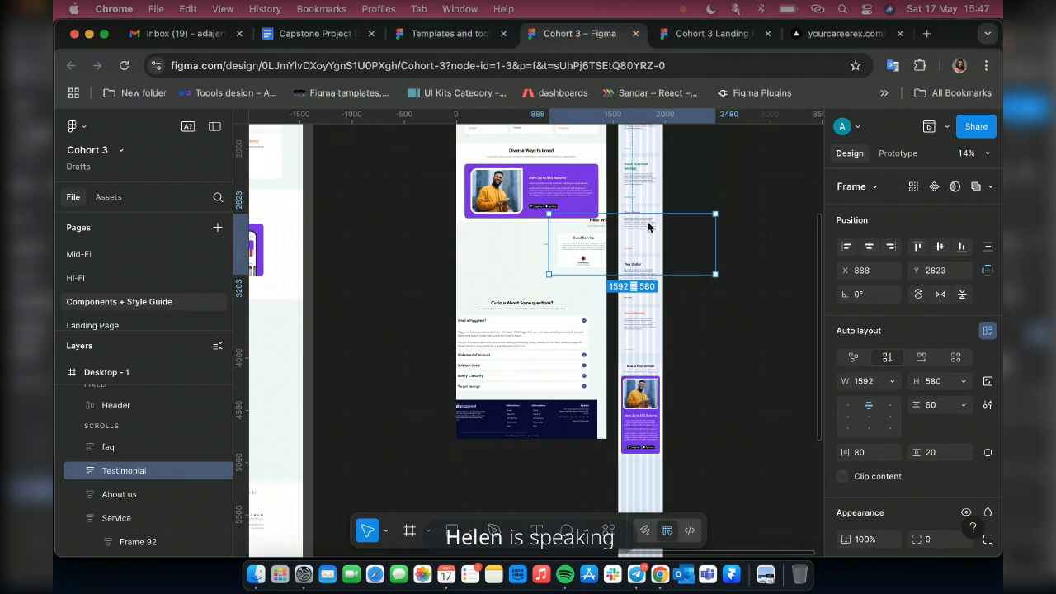
left_click(89, 35)
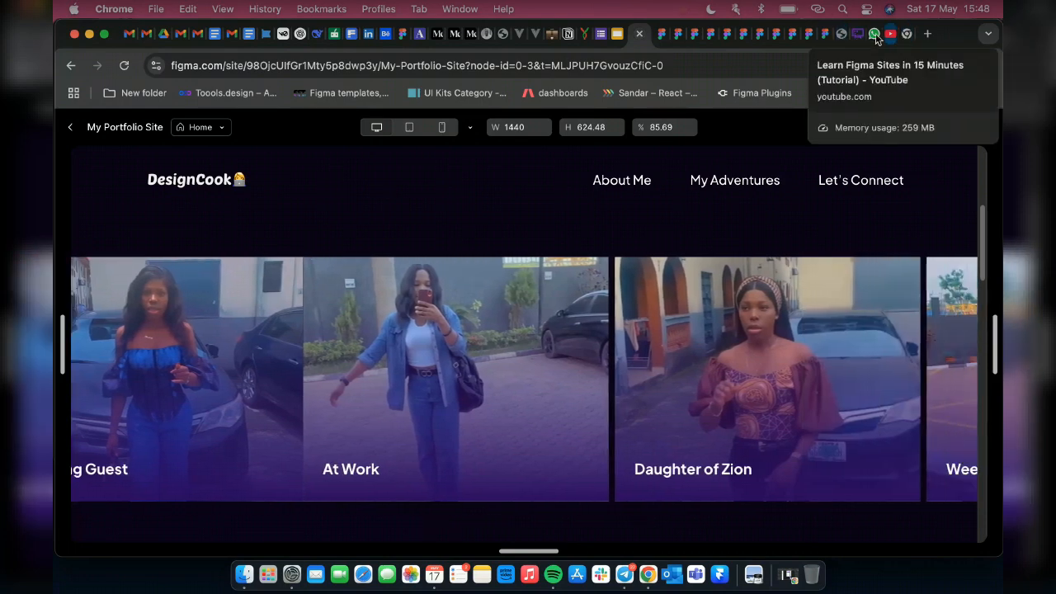
Close the leftover portfolio, Figma, Whimsical and Google Docs browser tabs, and quit Spotify.
left_click(902, 37)
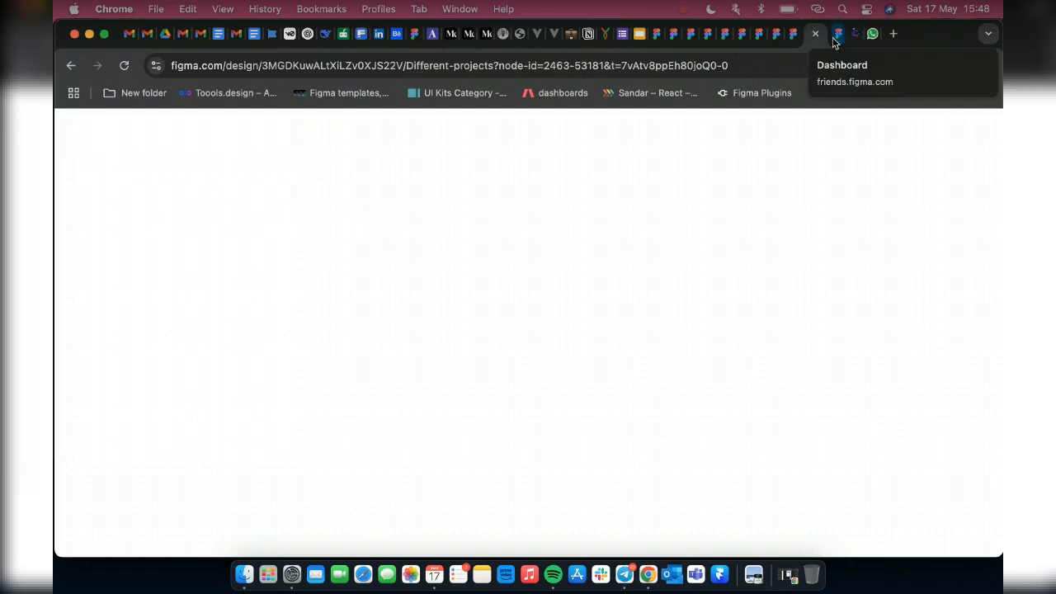
left_click(837, 37)
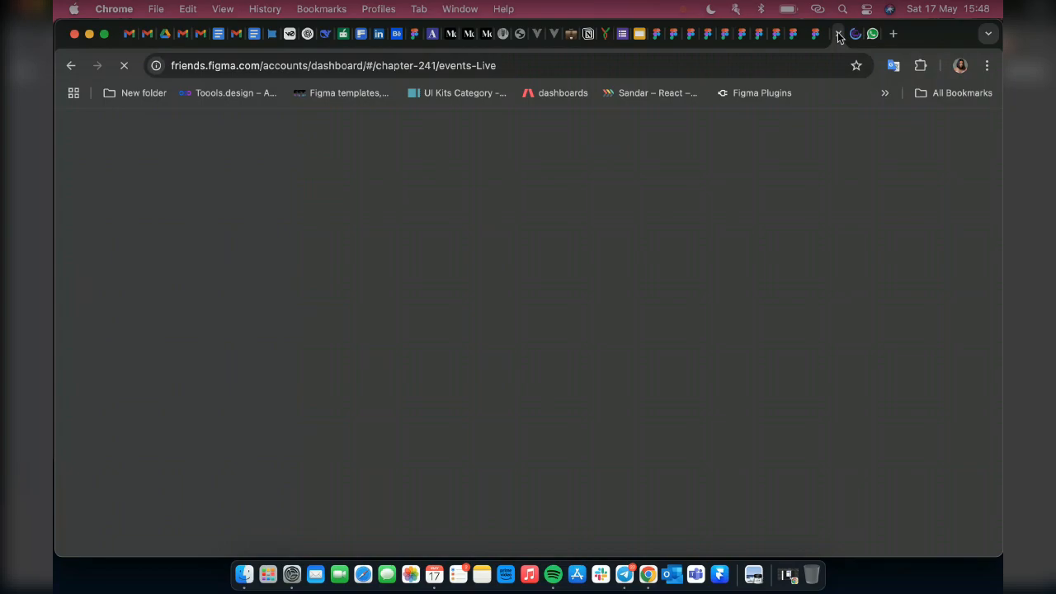
left_click(837, 36)
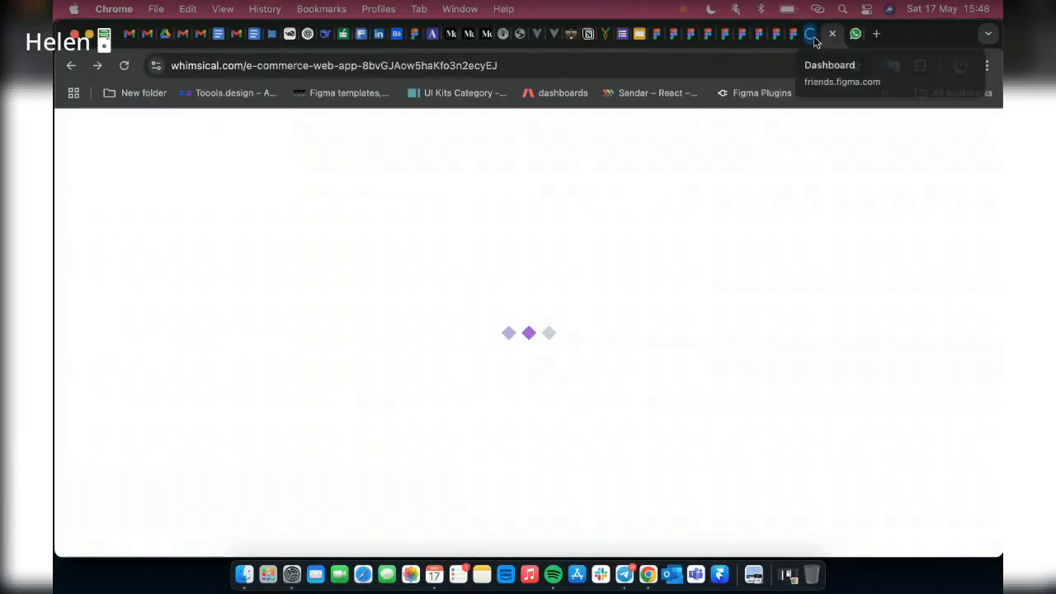
left_click(815, 39)
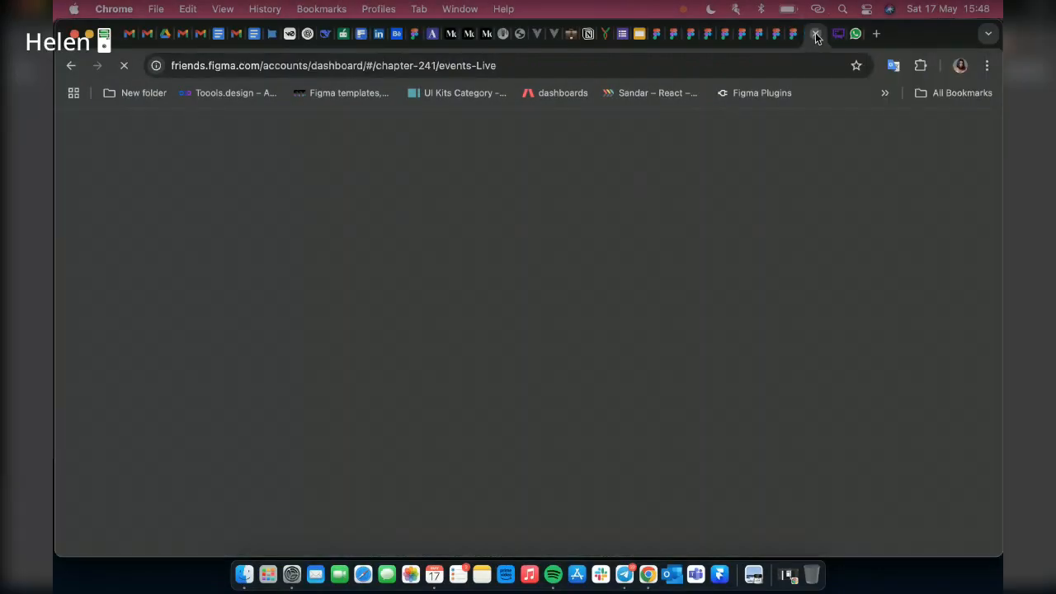
left_click(815, 36)
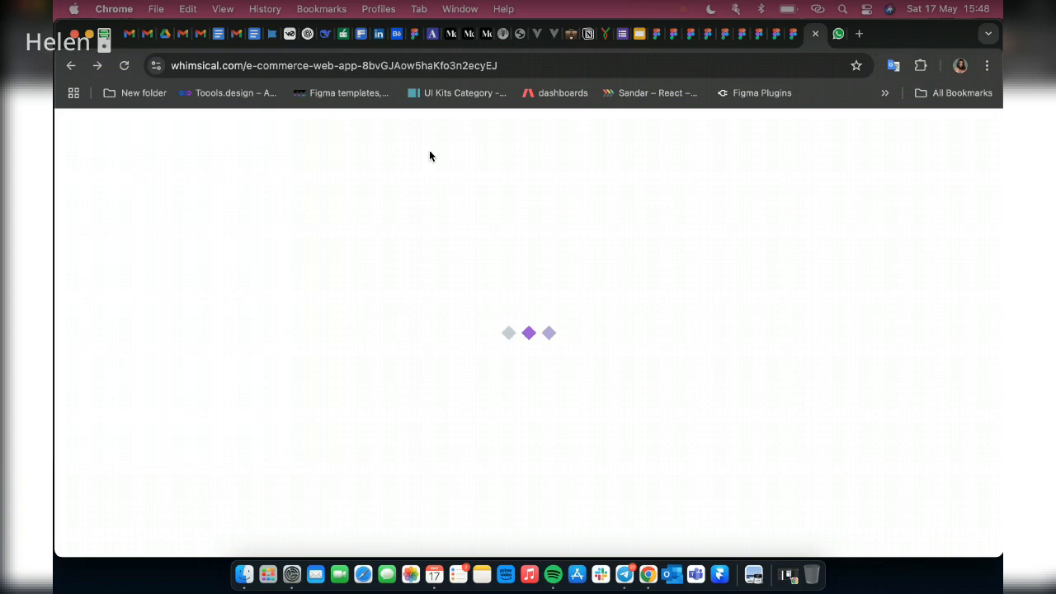
left_click(228, 38)
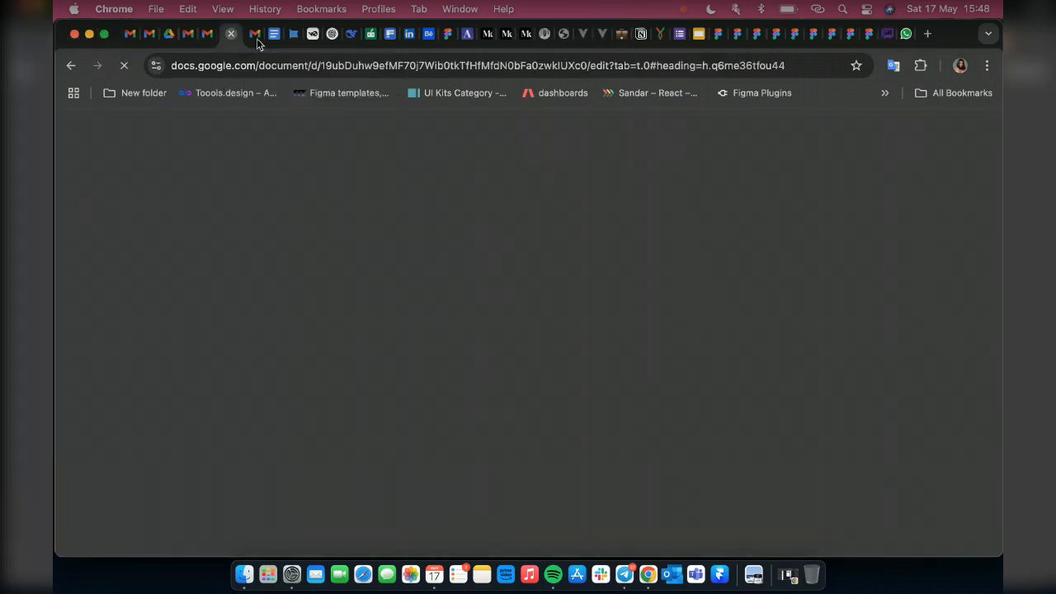
key("super+w")
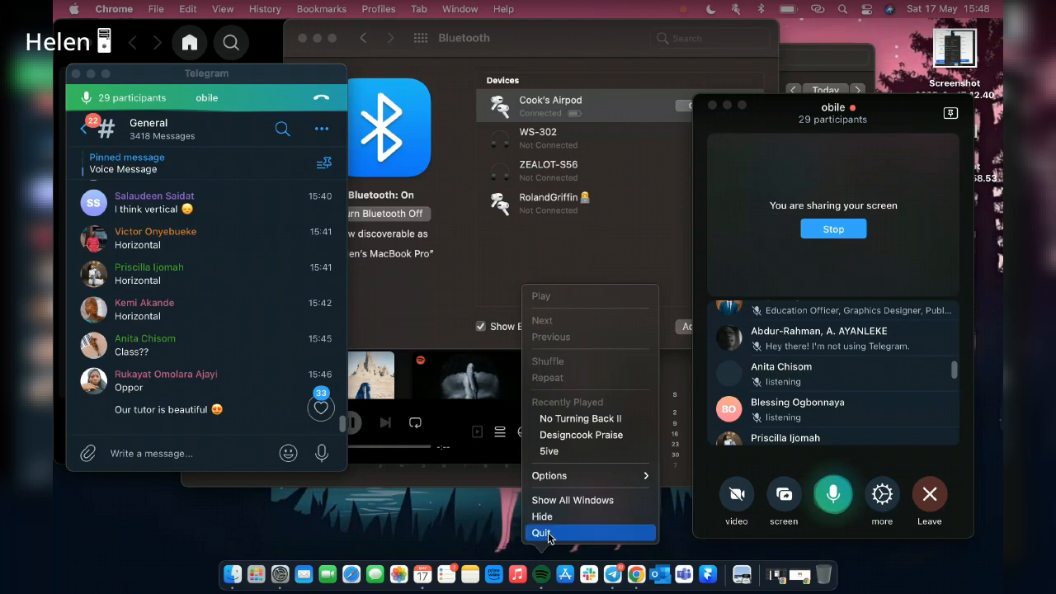
left_click(549, 533)
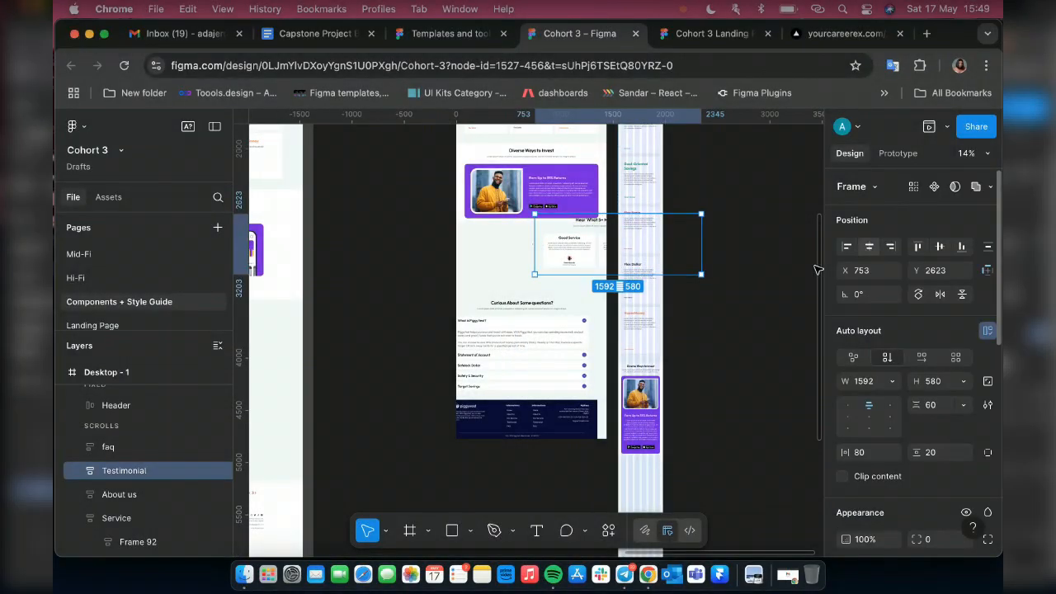
Undo the Testimonial section's last move and centre the faq section horizontally within the desktop page frame.
key("super+z")
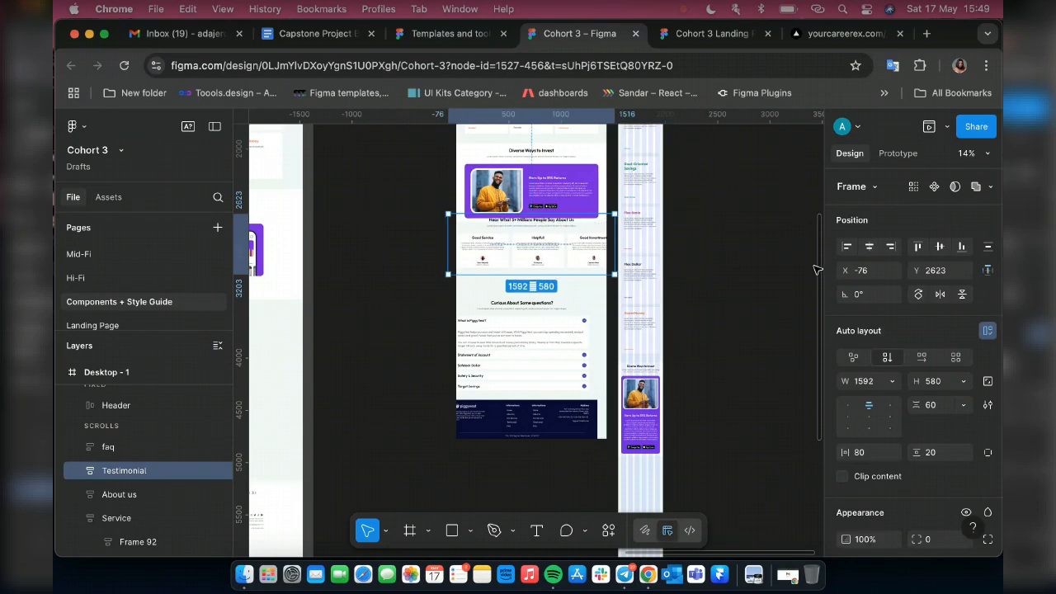
left_click(589, 333)
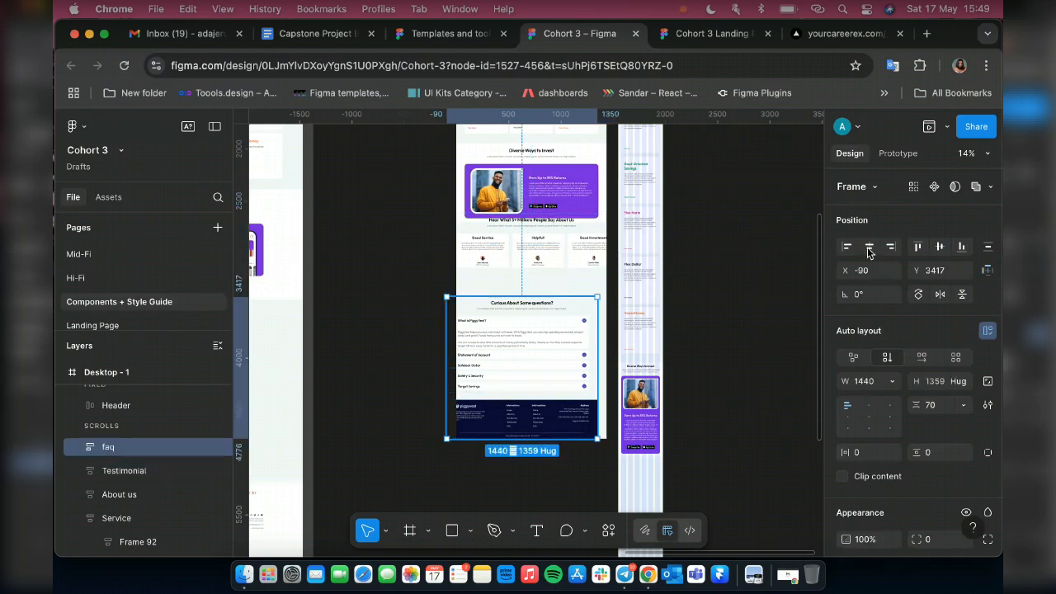
left_click(871, 247)
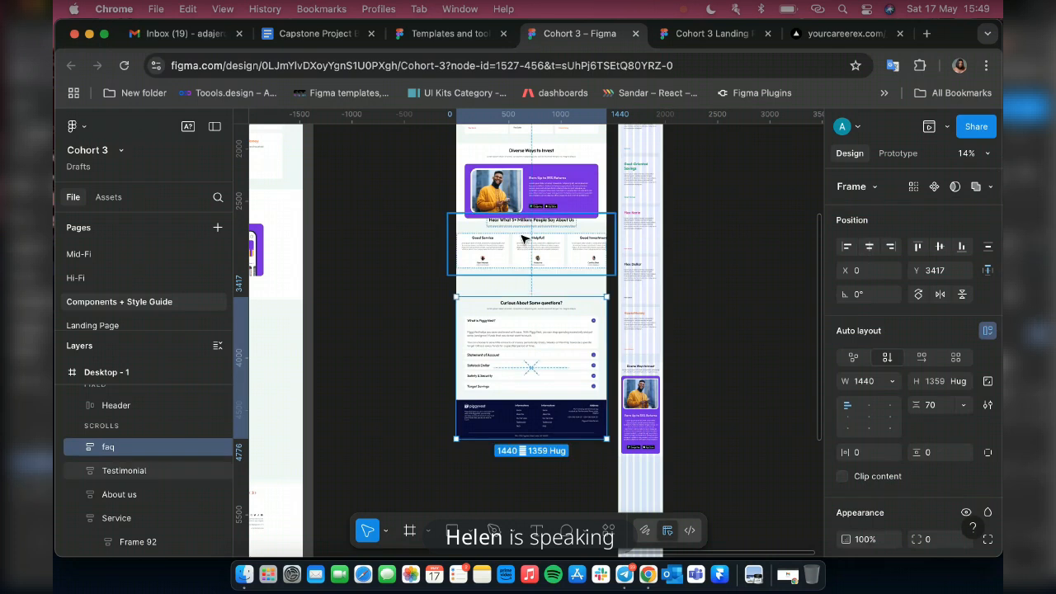
Try to tidy up the spacing between the About us, Testimonial and faq sections of the desktop page.
left_click(522, 239)
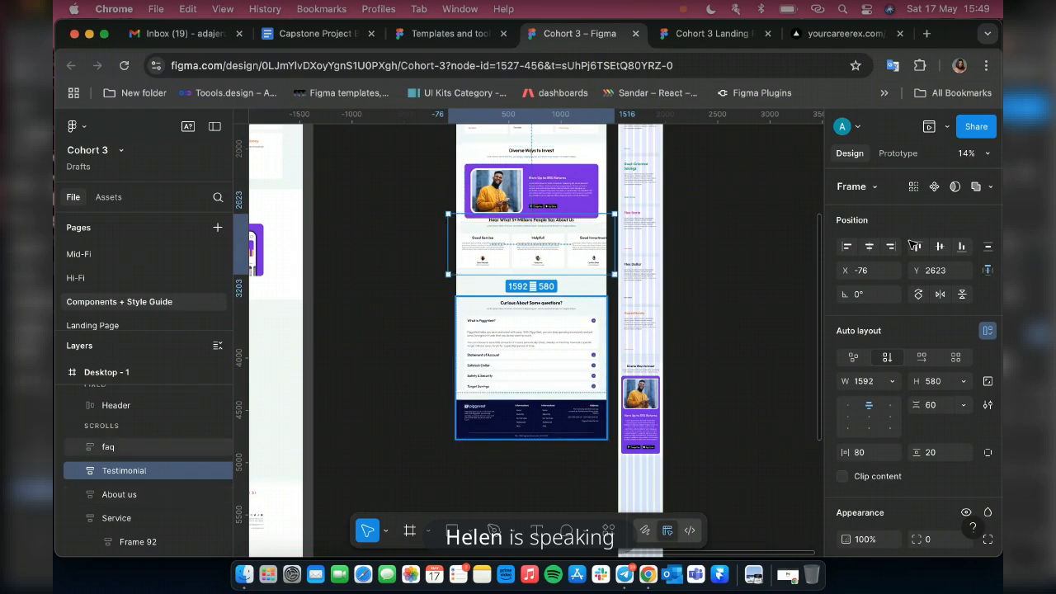
left_click(531, 368, "shift")
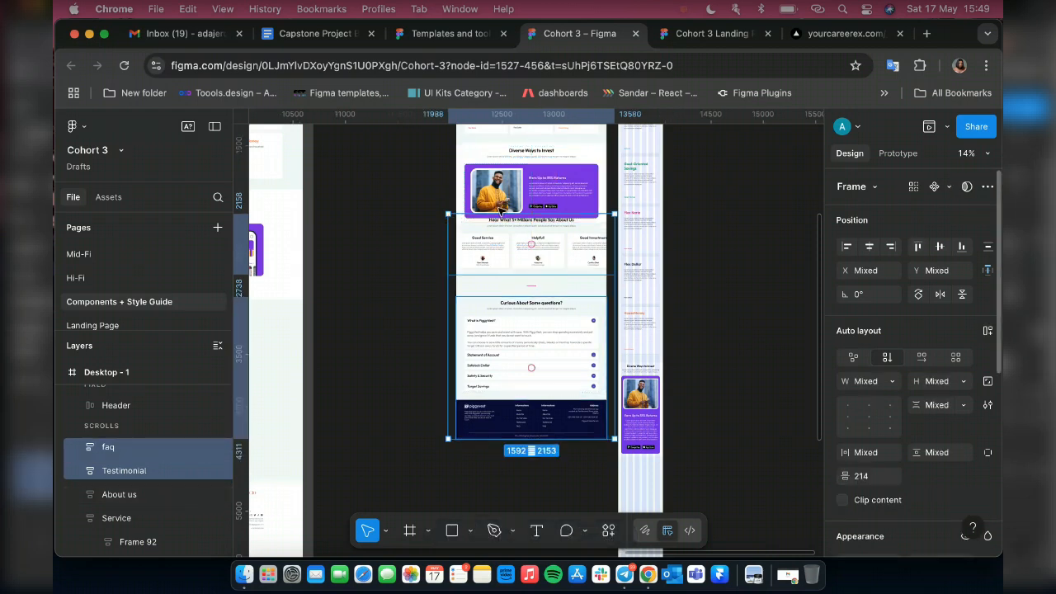
left_click(987, 452)
left_click(575, 193, "shift")
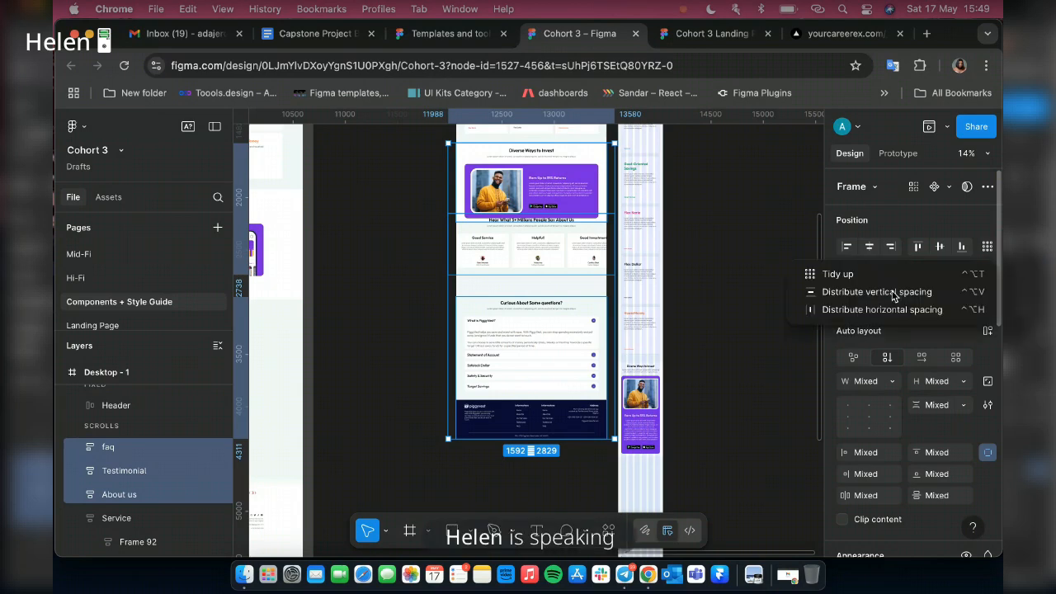
left_click(844, 281)
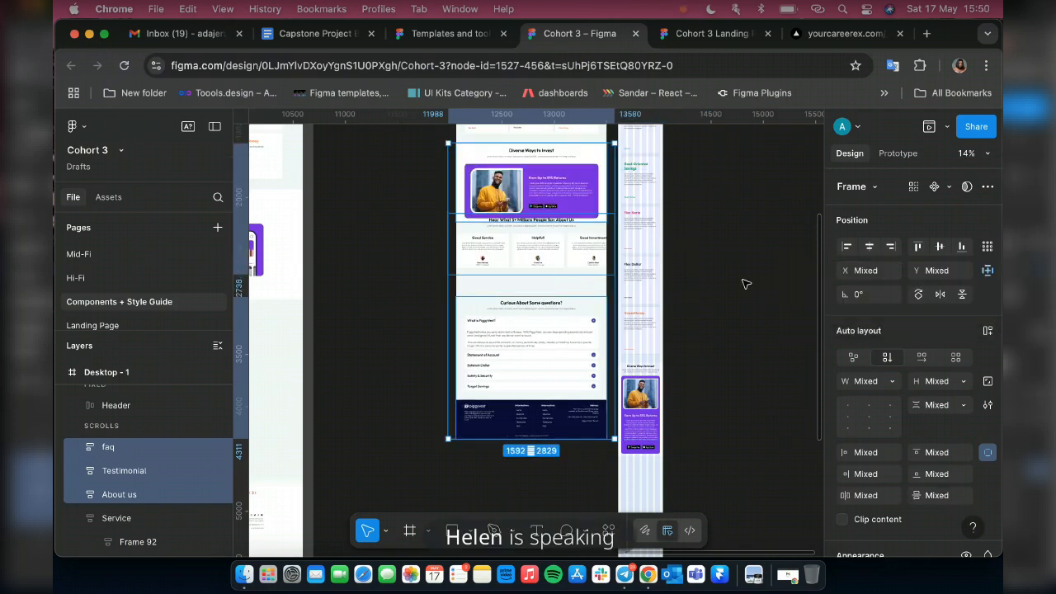
Move the Testimonial section to X 0, Y 2767, leaving a 70 px gap to the content above and below.
left_click(525, 266)
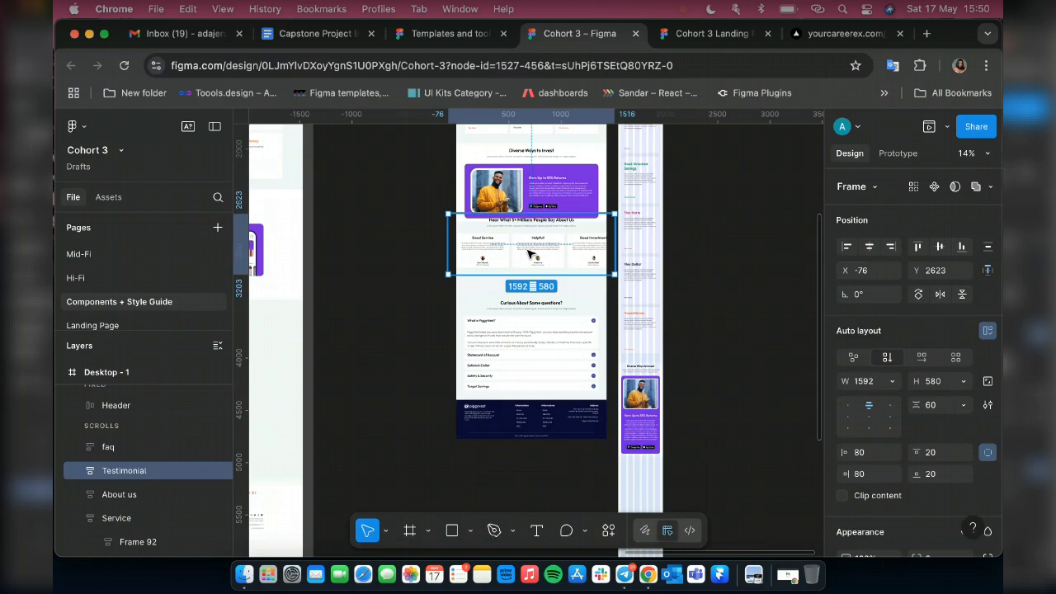
scroll(528, 256, "up", 2)
scroll(531, 254, "up", 2)
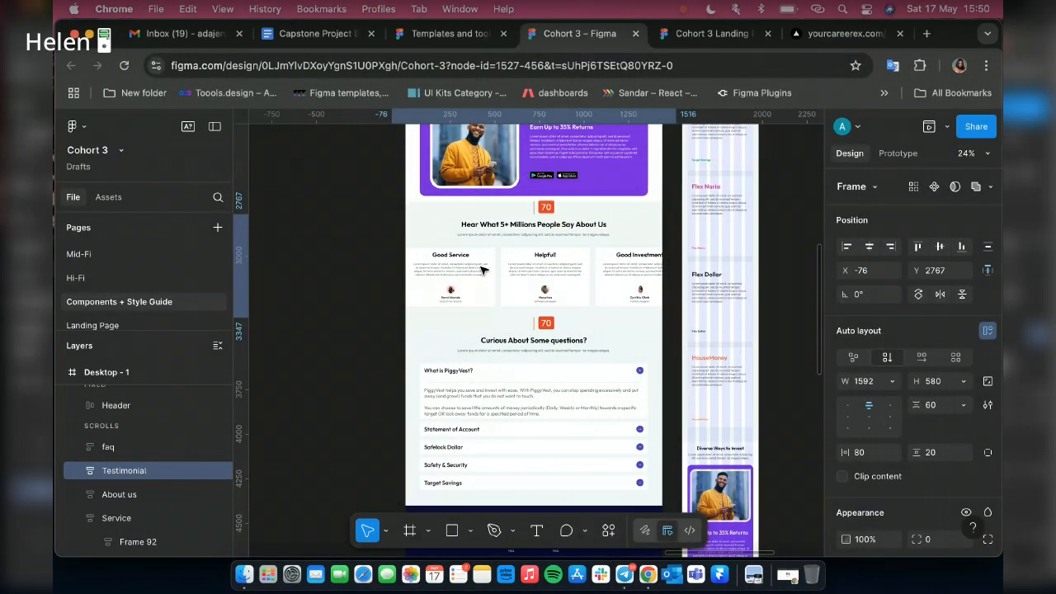
key("shift+Right")
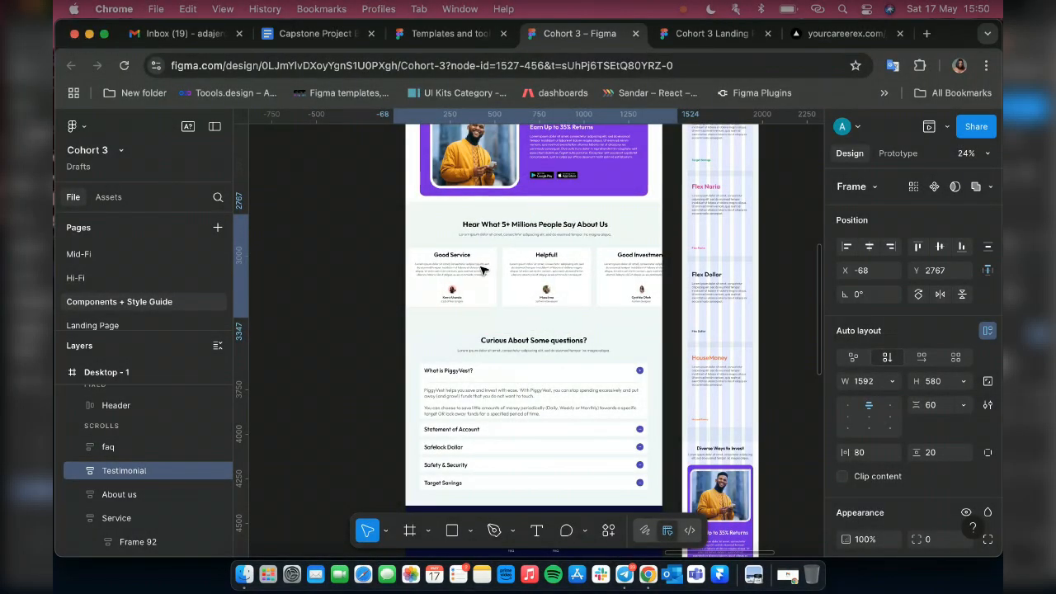
key("Right")
key("Right")
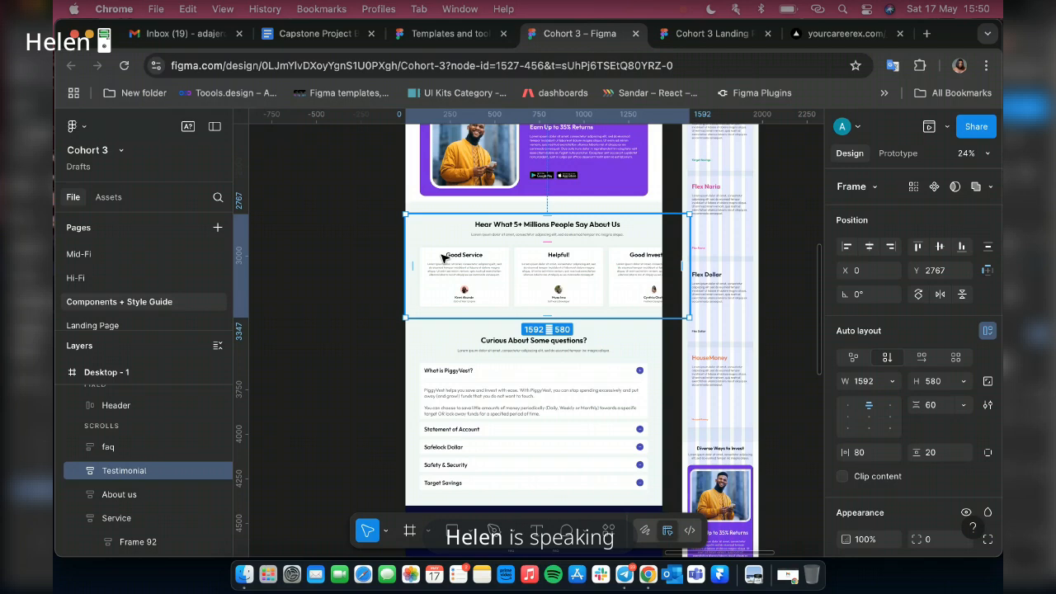
Paste a copy of the Testimonial section onto the canvas and place it beside the mobile frame at about X 14043, Y 4543.
scroll(443, 258, "down", 5)
scroll(514, 259, "right", 5)
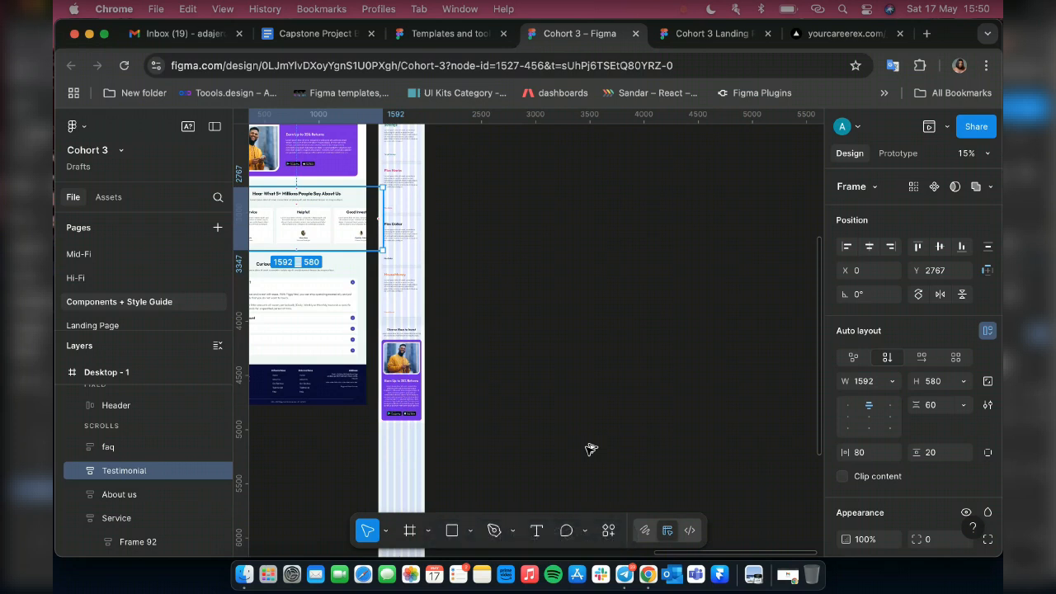
key("super+v")
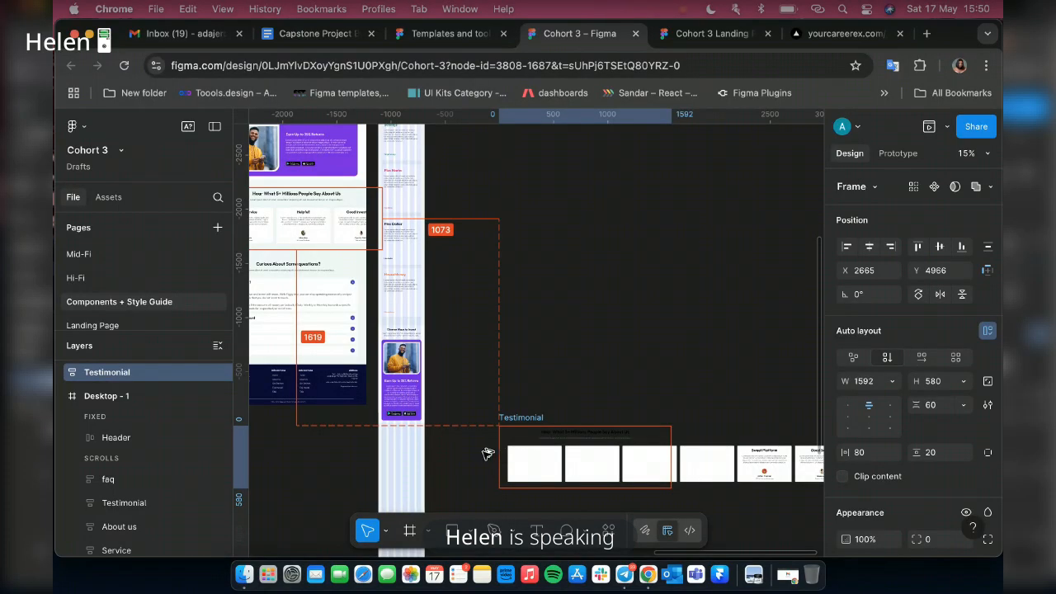
left_click_drag(482, 453, 490, 305)
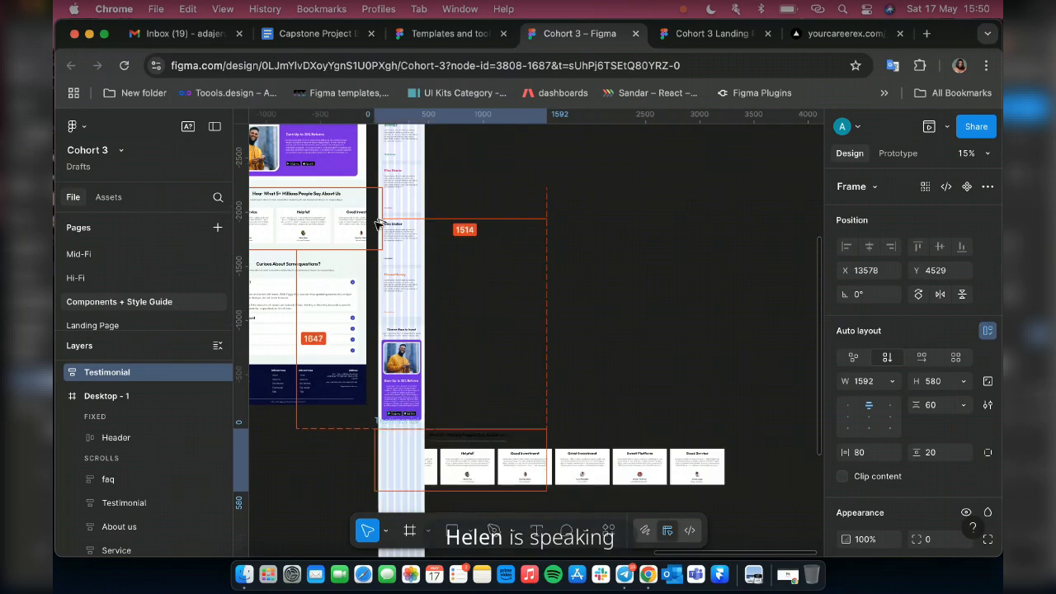
scroll(433, 221, "up", 2)
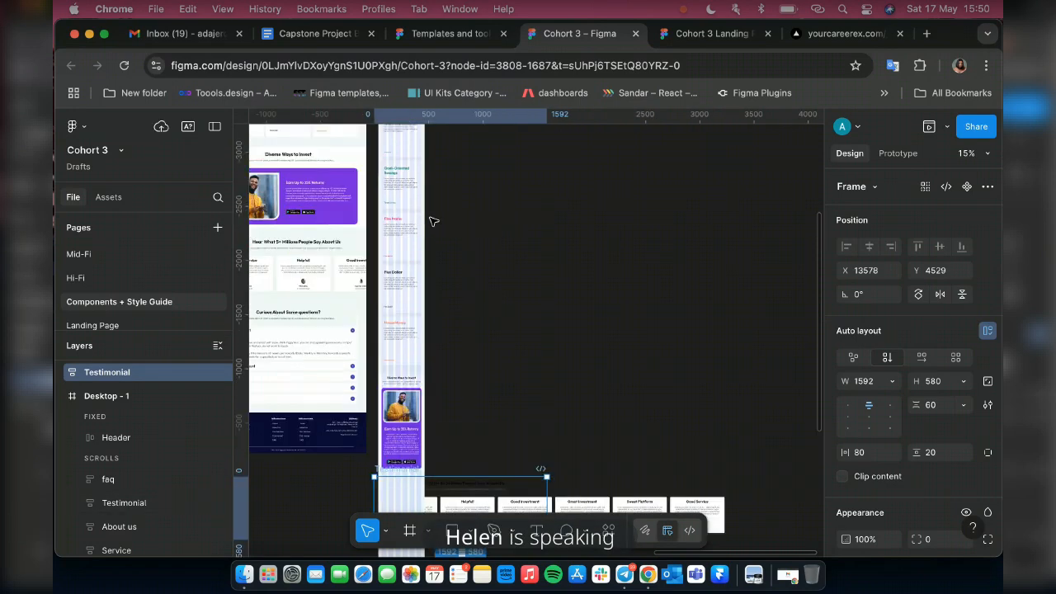
scroll(433, 221, "up", 5)
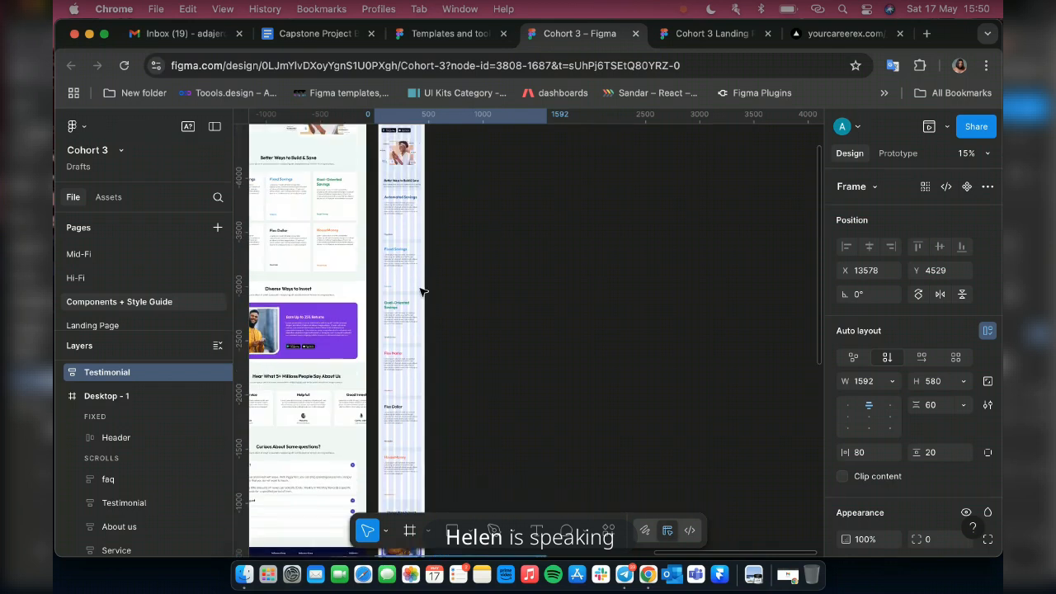
scroll(565, 334, "down", 3)
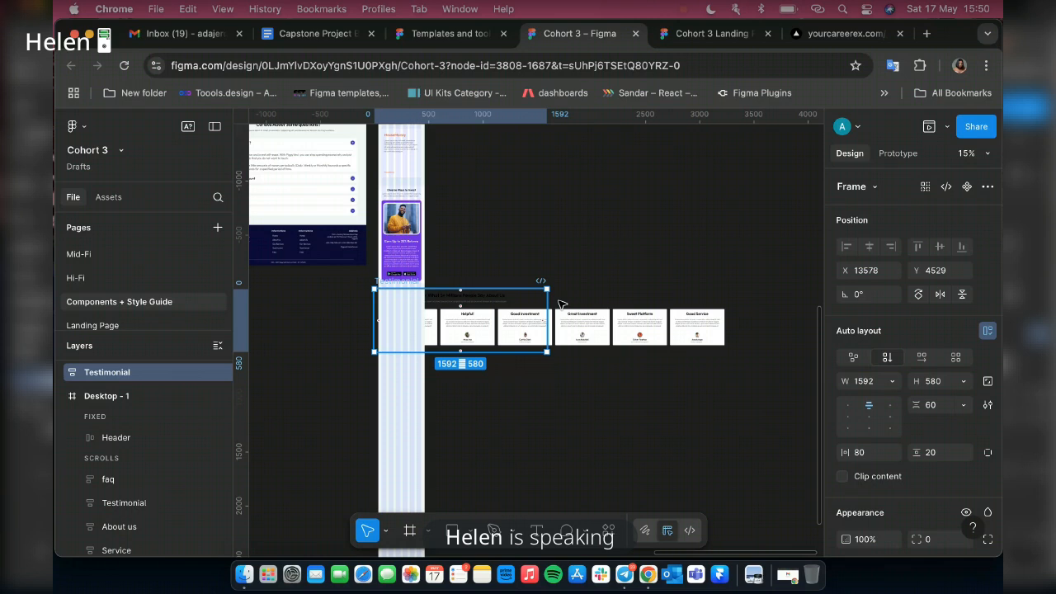
left_click_drag(520, 299, 554, 302)
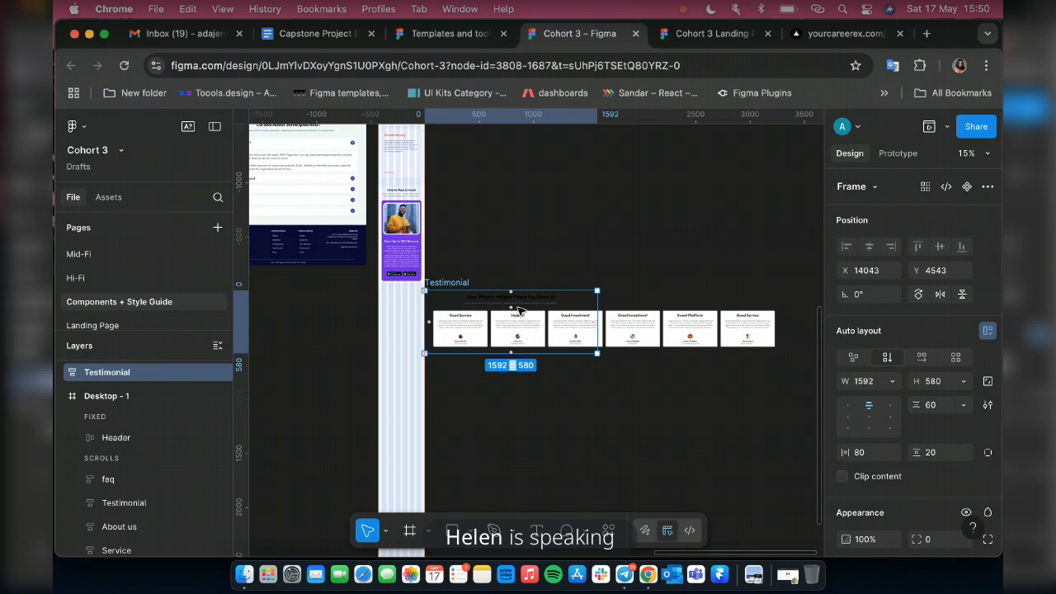
Set the width of the copied Testimonial frame to 428.
scroll(519, 309, "up", 10)
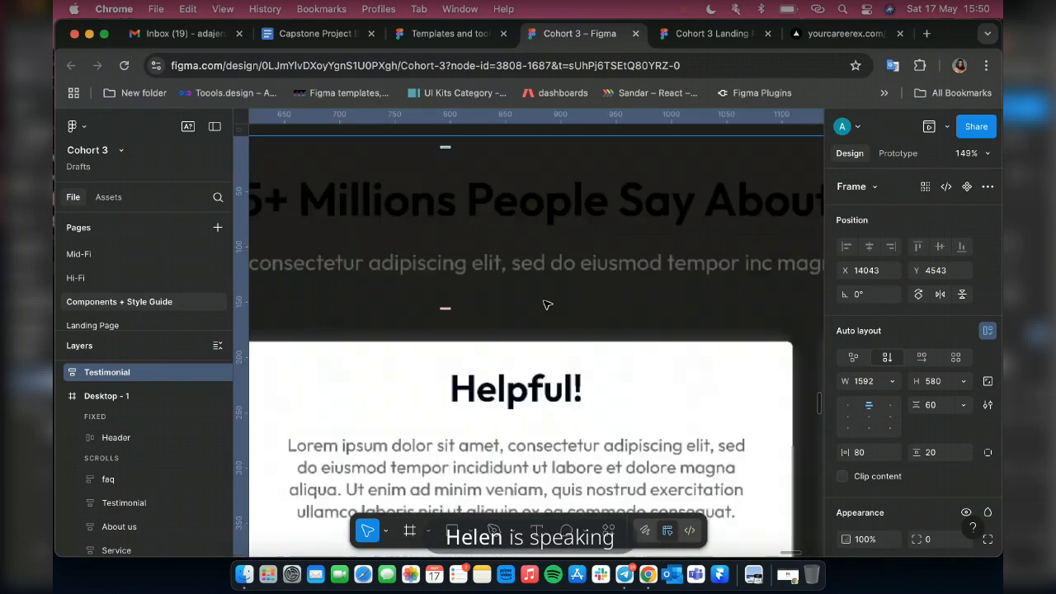
scroll(546, 305, "down", 5)
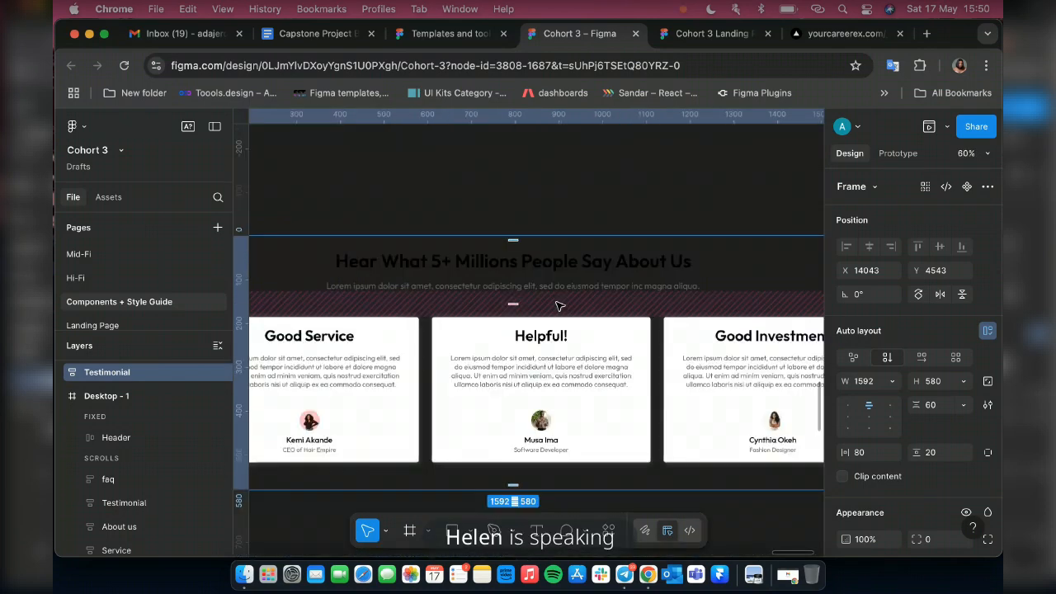
scroll(558, 306, "down", 3)
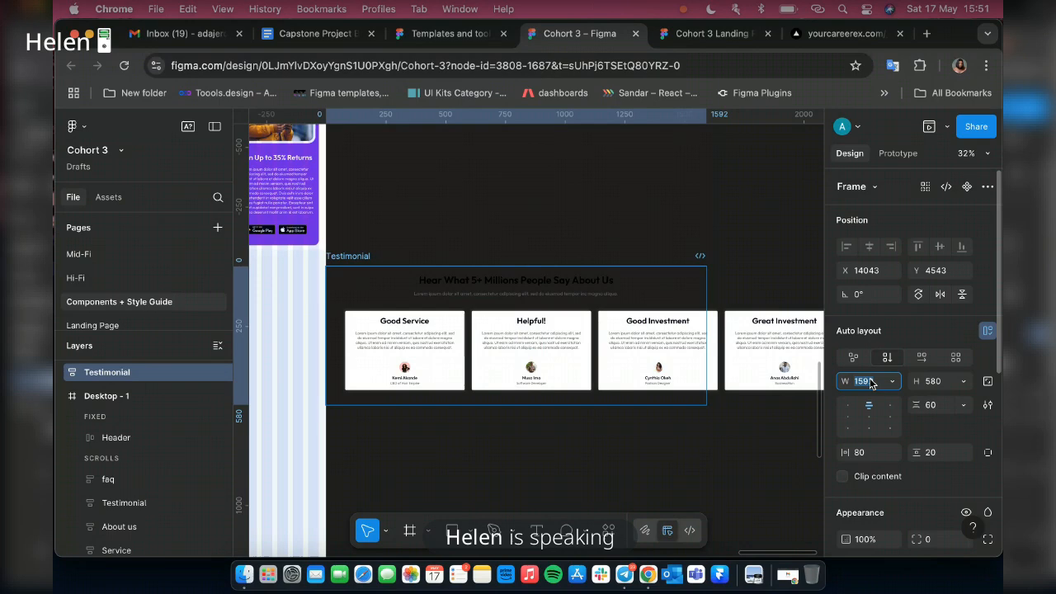
type("428")
key("Return")
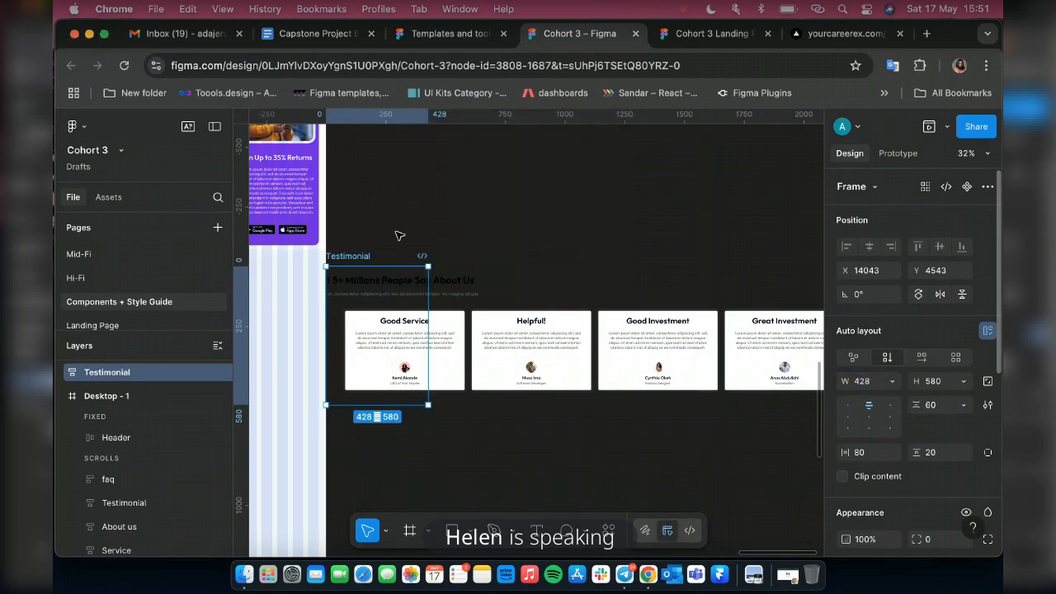
Apply the Heading 1 26px text style to the copied section's "Hear What 5+ Millions People Say About Us" heading.
double_click(386, 284)
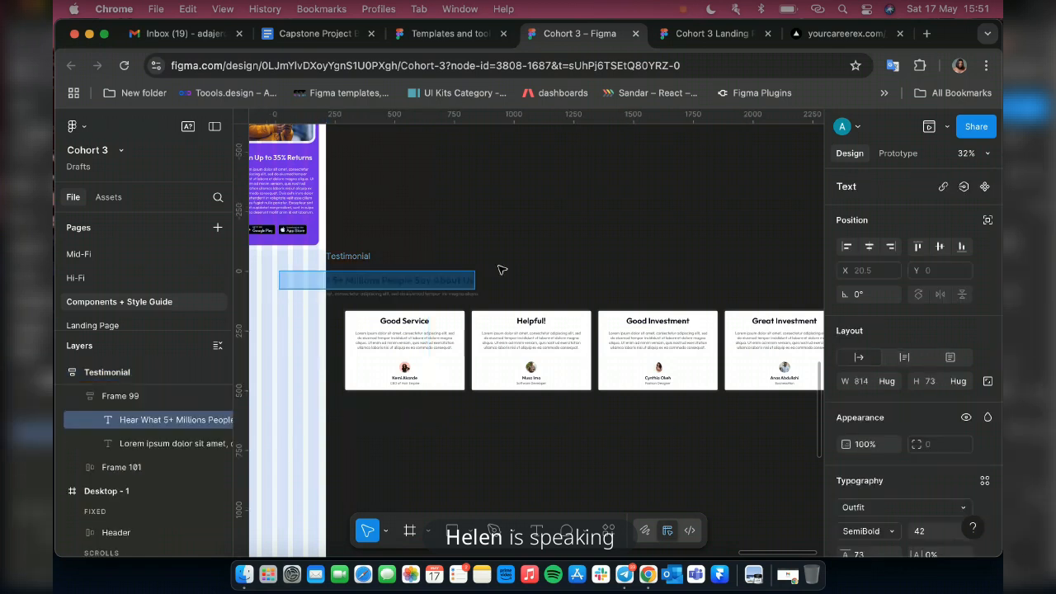
key("Escape")
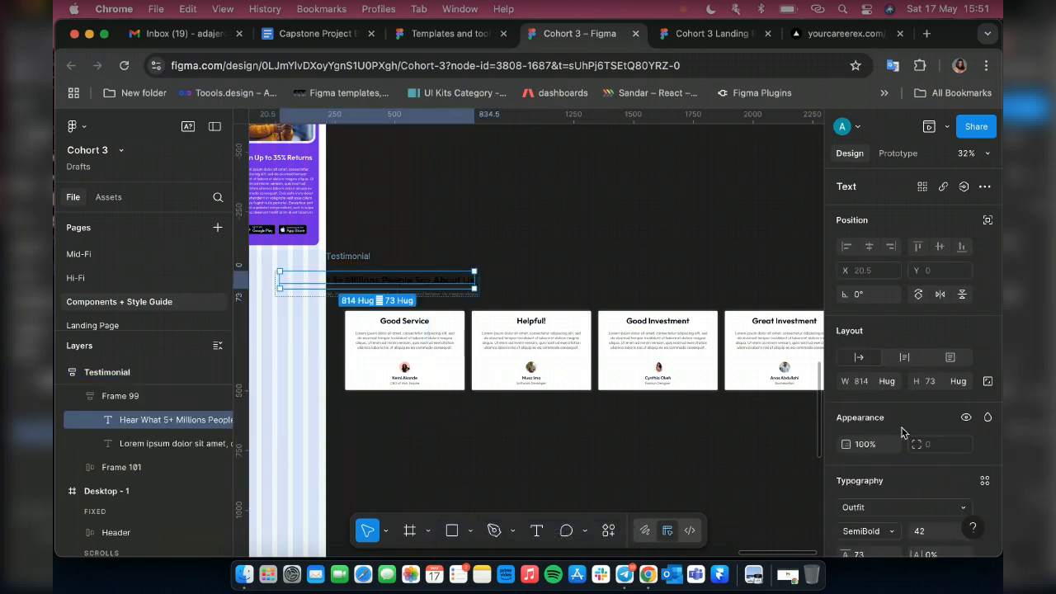
scroll(924, 425, "down", 5)
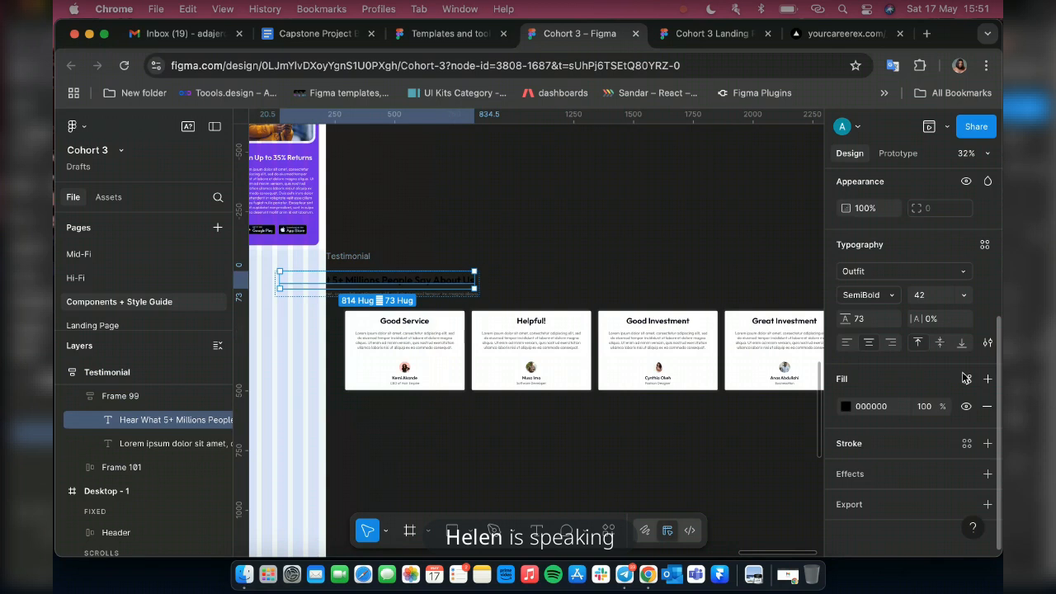
left_click(984, 245)
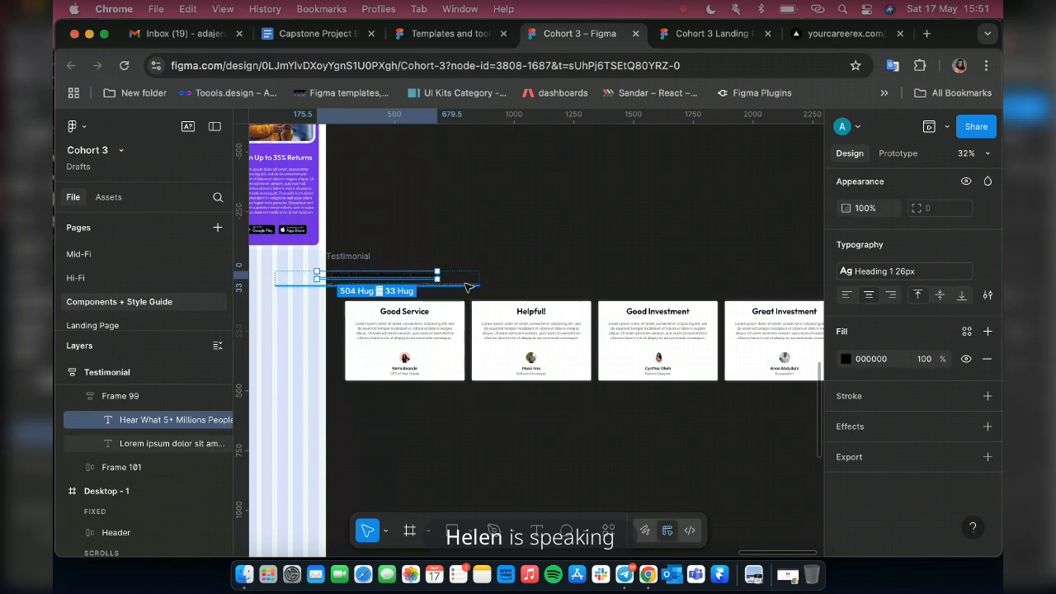
Apply the Body Text R 16px text style to the "Lorem ipsum" subtitle of the copied Testimonial section.
key("Tab")
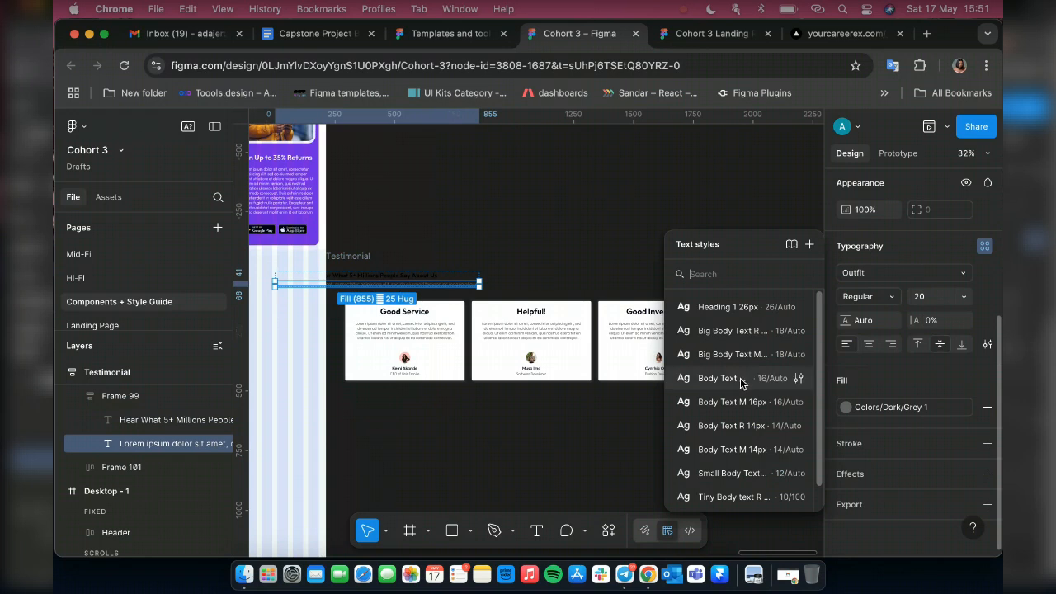
left_click(709, 377)
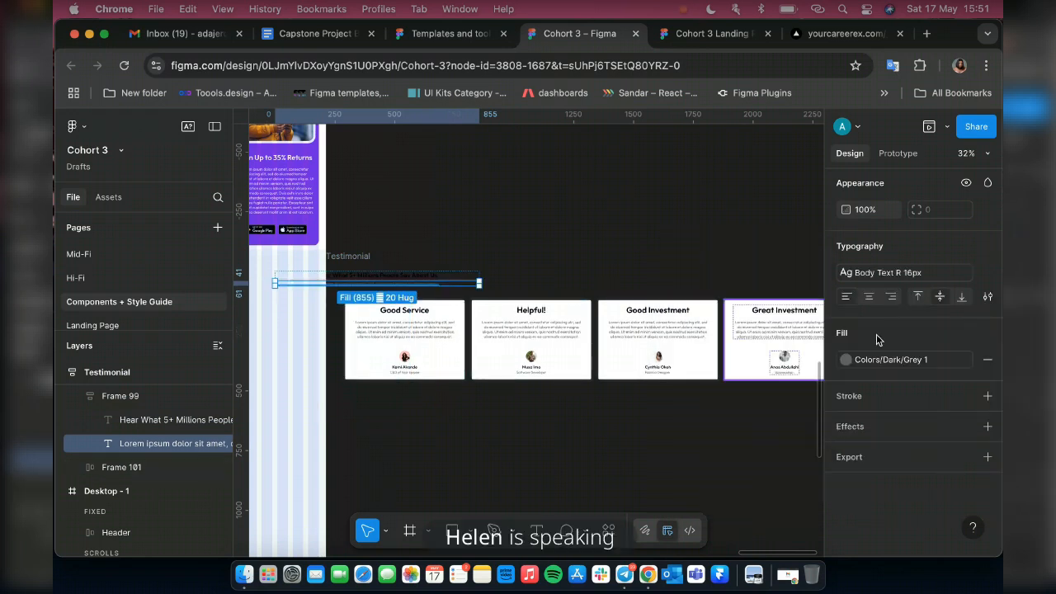
Set the "Hear What 5+ Millions People Say About Us" heading's width to fill its container.
scroll(876, 334, "up", 5)
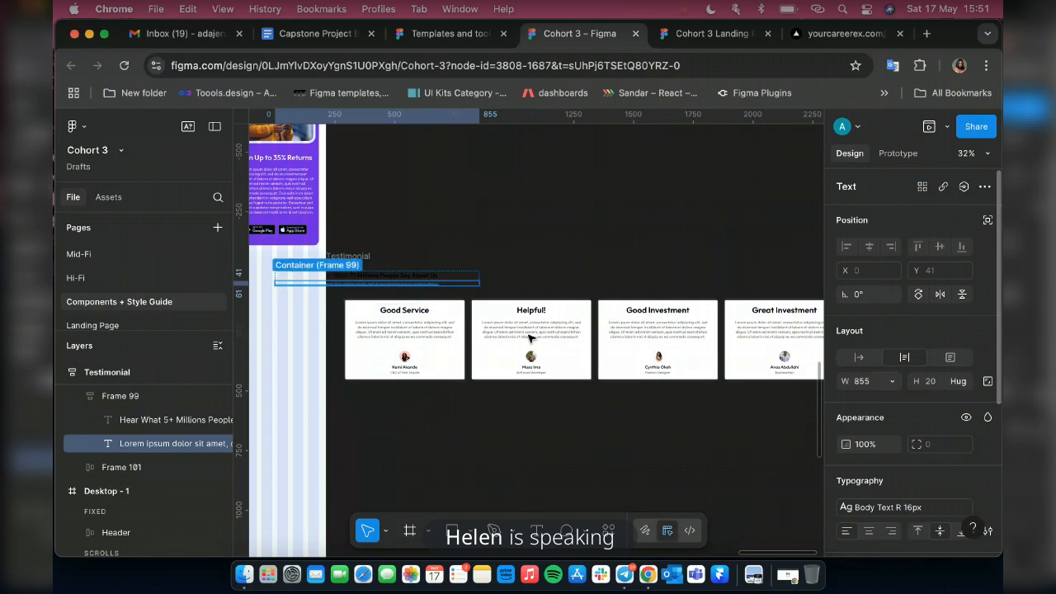
scroll(419, 277, "up", 2)
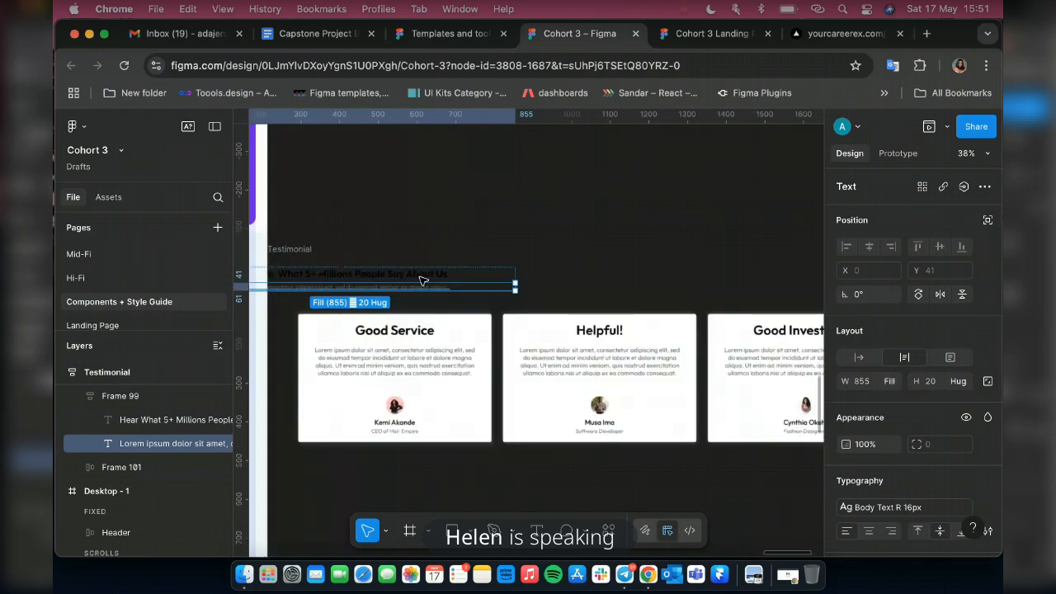
scroll(419, 281, "up", 5)
left_click(438, 272)
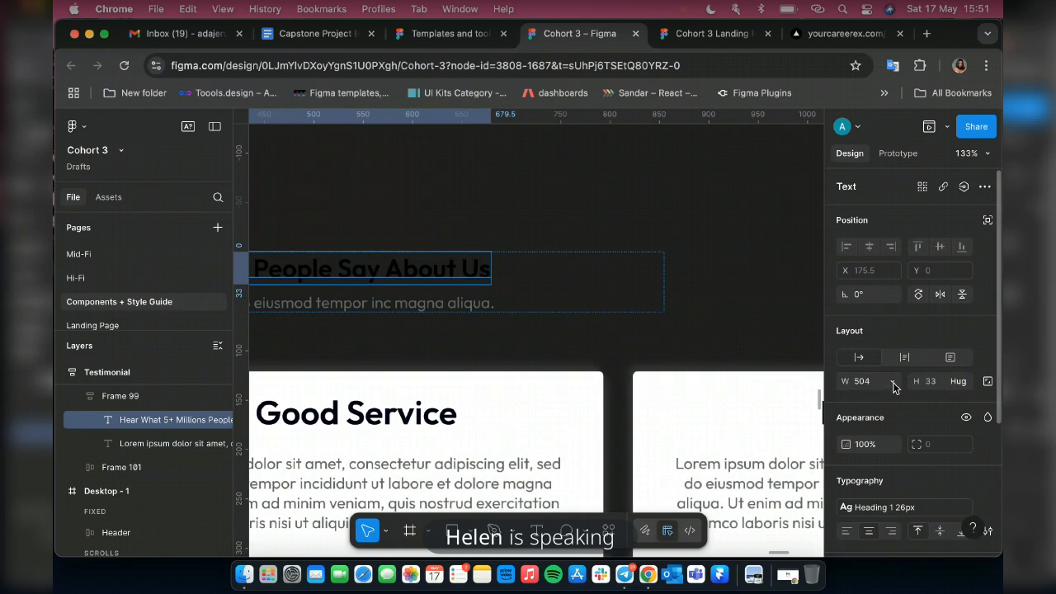
left_click(893, 383)
left_click(906, 401)
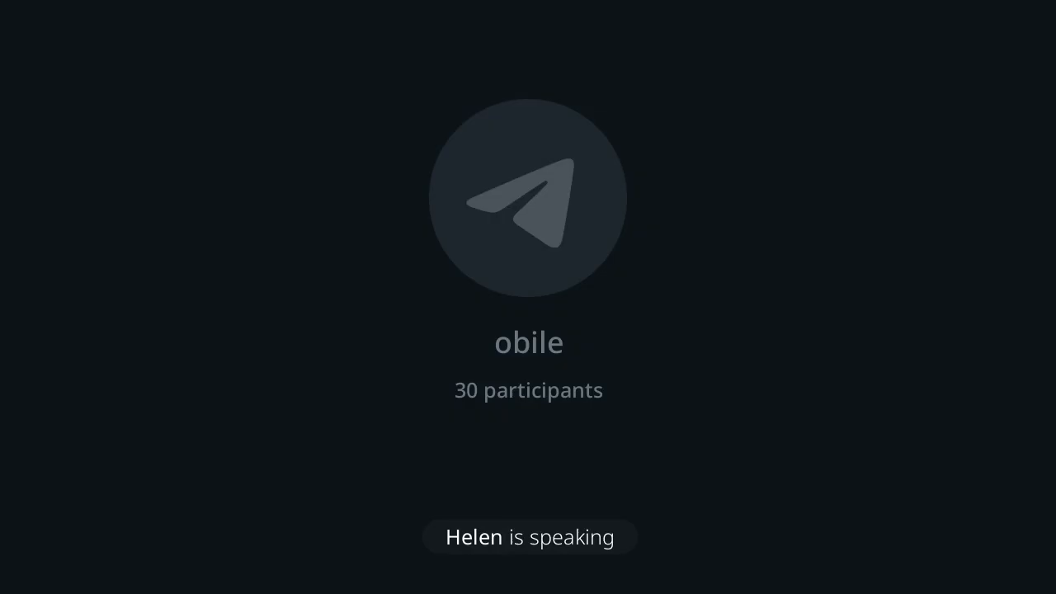
Set the horizontal padding of the copied Testimonial frame to 30.
scroll(490, 273, "down", 4)
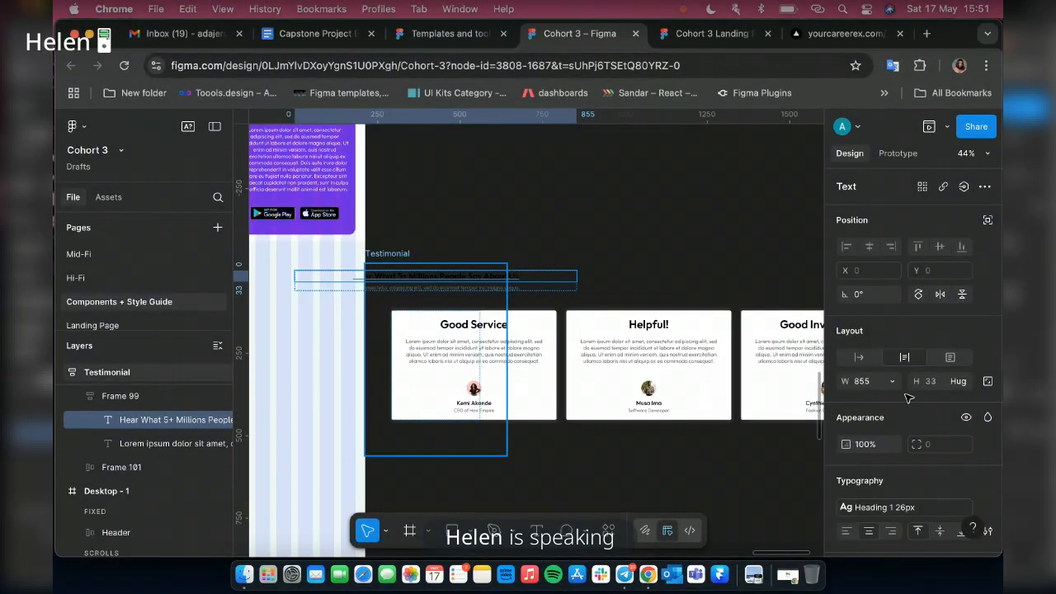
key("shift+Return")
key("shift+Return")
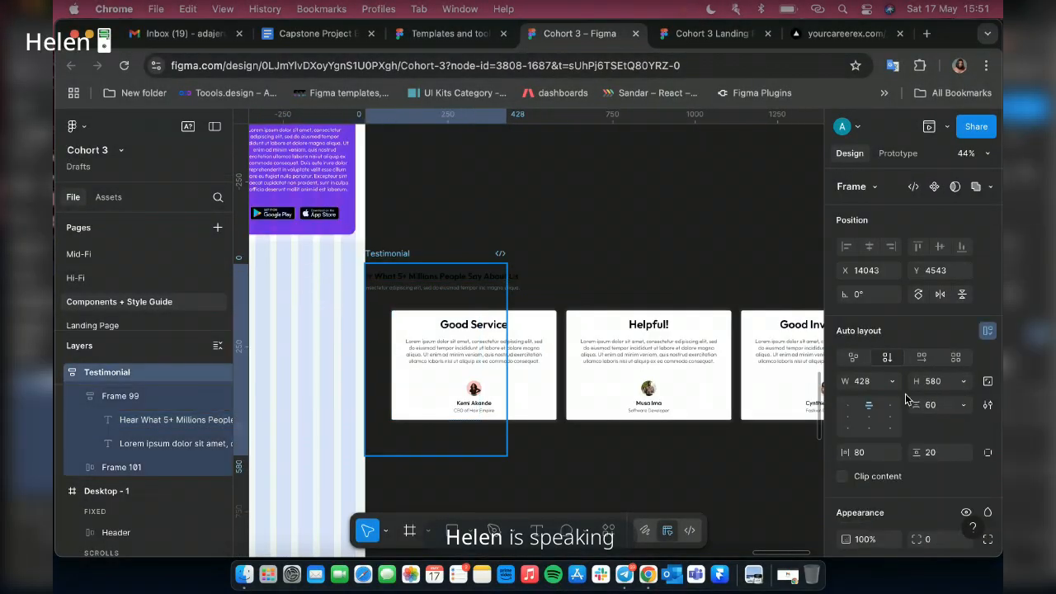
left_click(872, 456)
type("30")
key("Return")
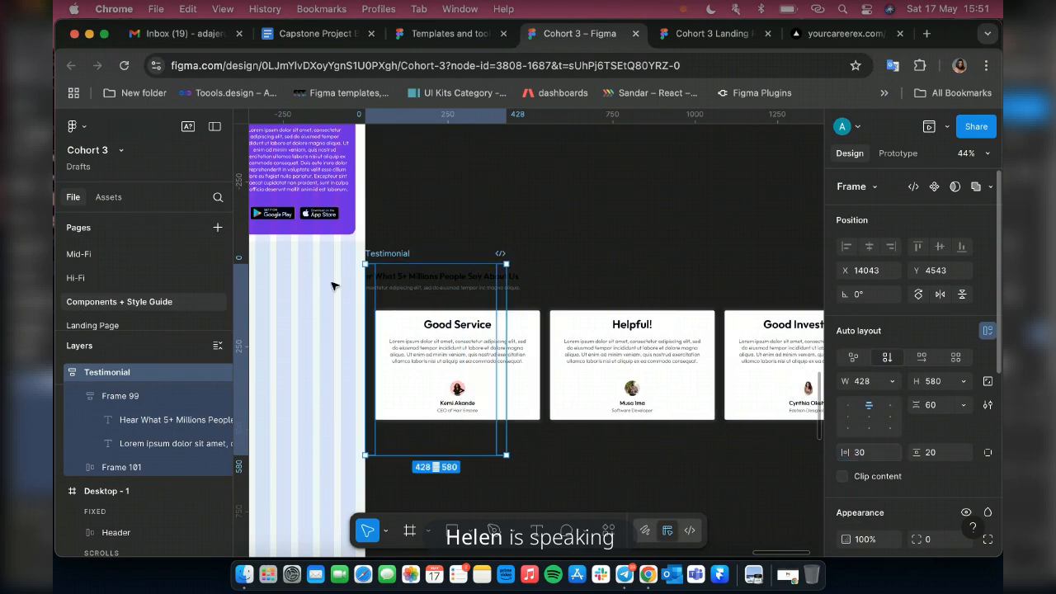
Move the copied Testimonial frame clear of the mobile frame, to about X 14197, Y 4545.
left_click(442, 273)
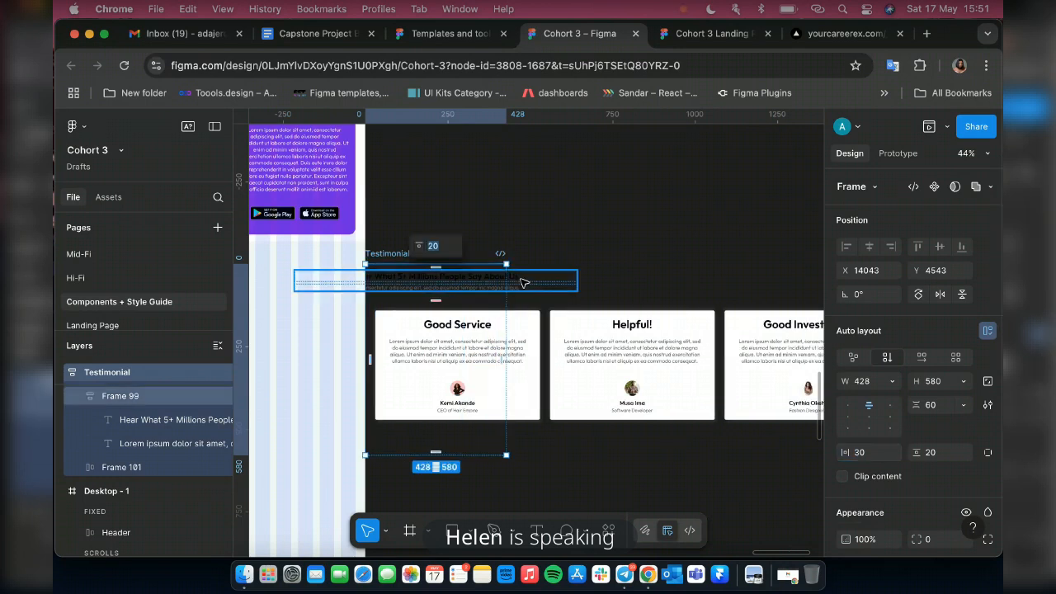
left_click(353, 288)
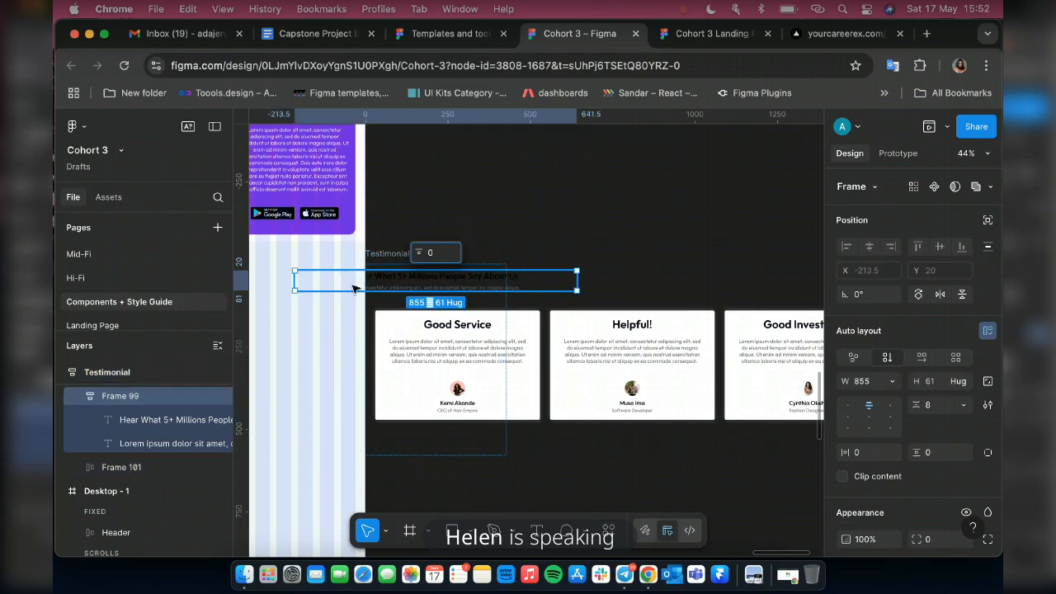
scroll(353, 288, "up", 5)
scroll(332, 281, "left", 3)
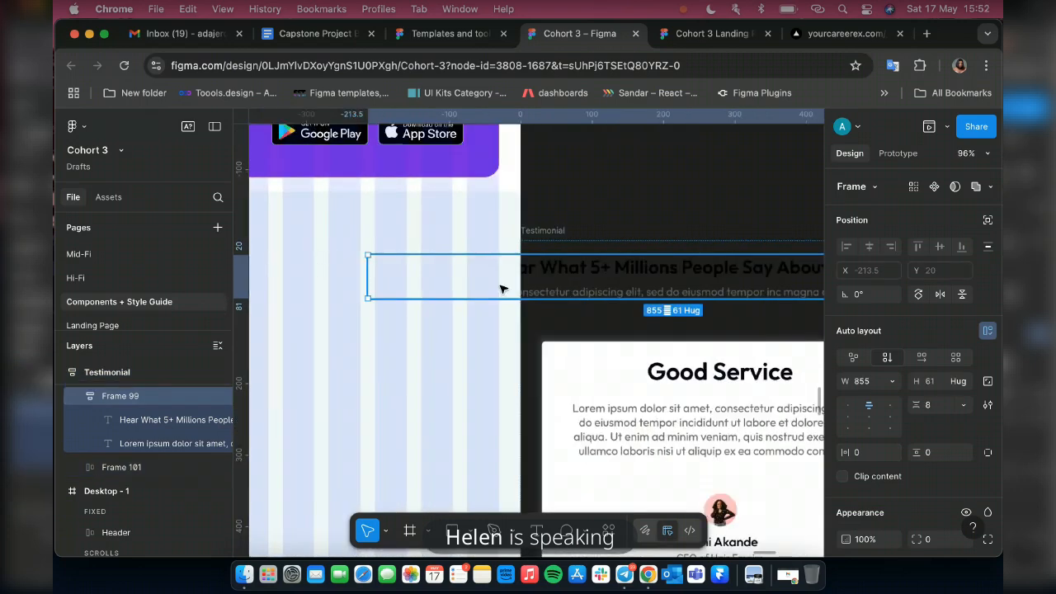
scroll(503, 289, "down", 4)
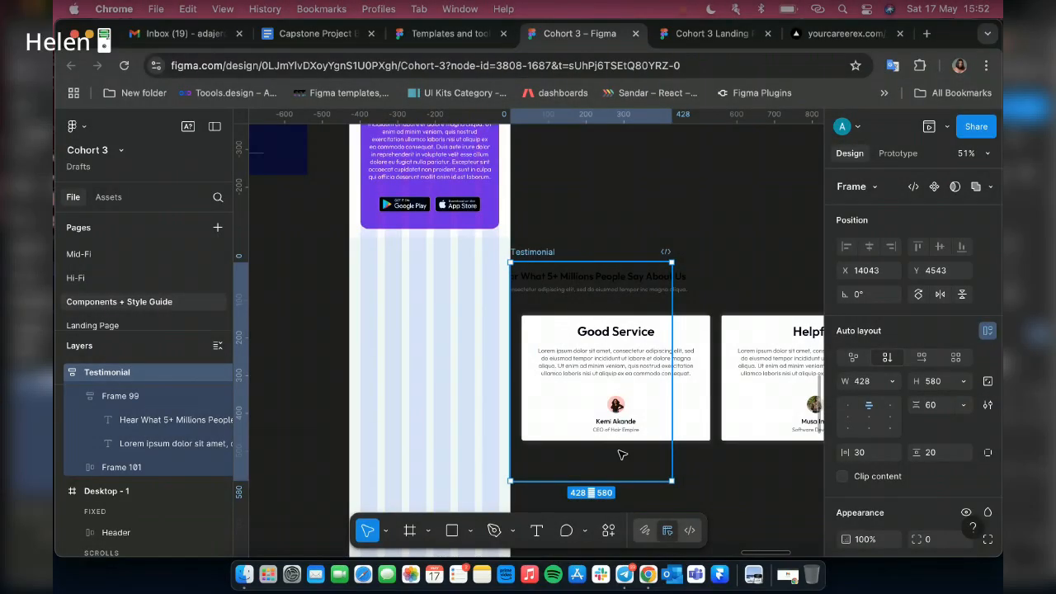
left_click_drag(522, 252, 580, 254)
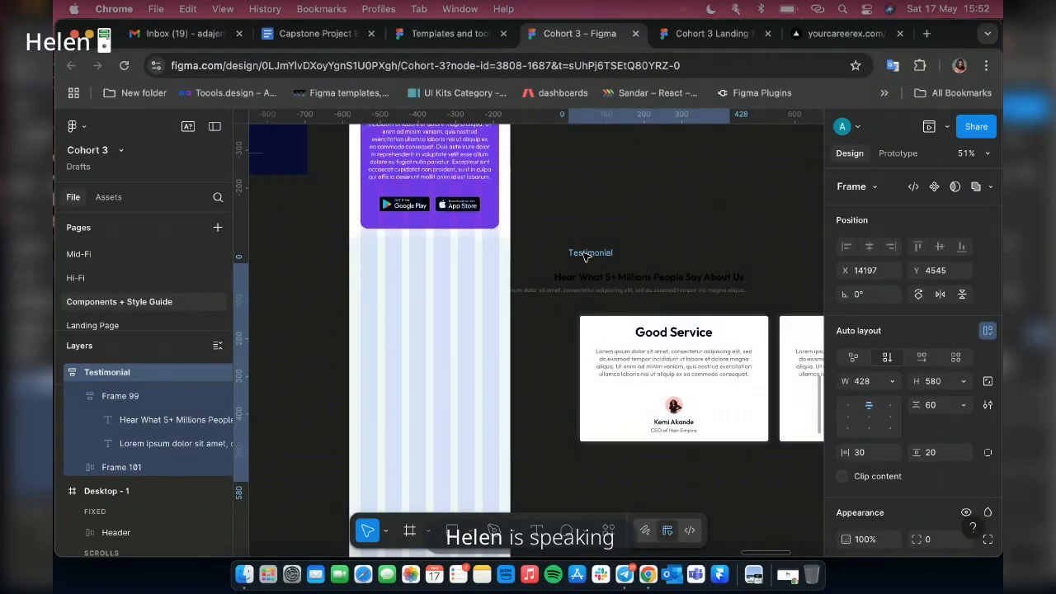
left_click(584, 256)
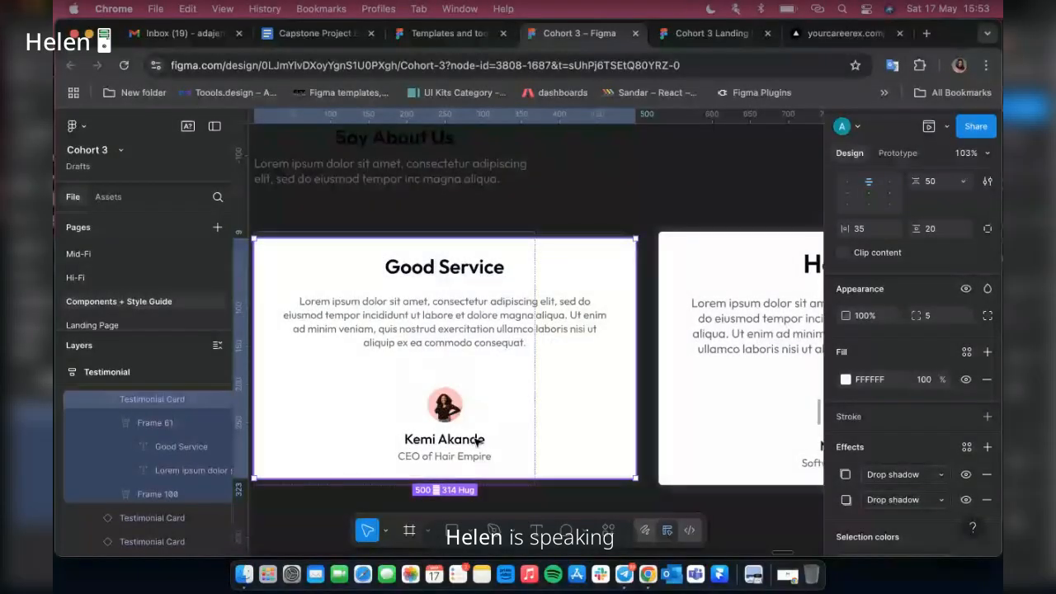
Edit the text styles of the reviewer's name and job title in the first testimonial card, and open the card's height for editing.
double_click(472, 439)
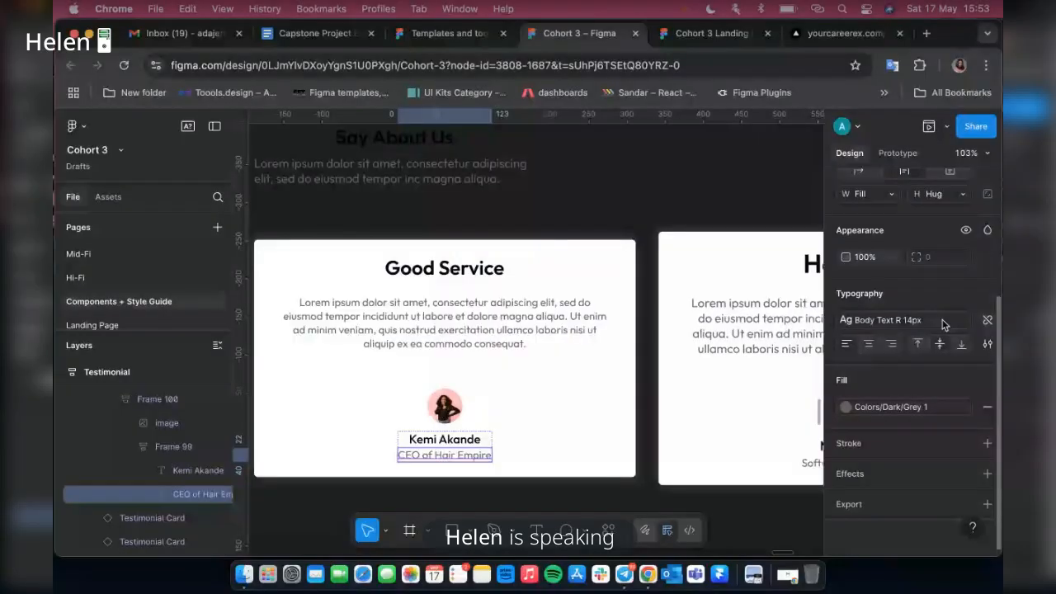
left_click(945, 322)
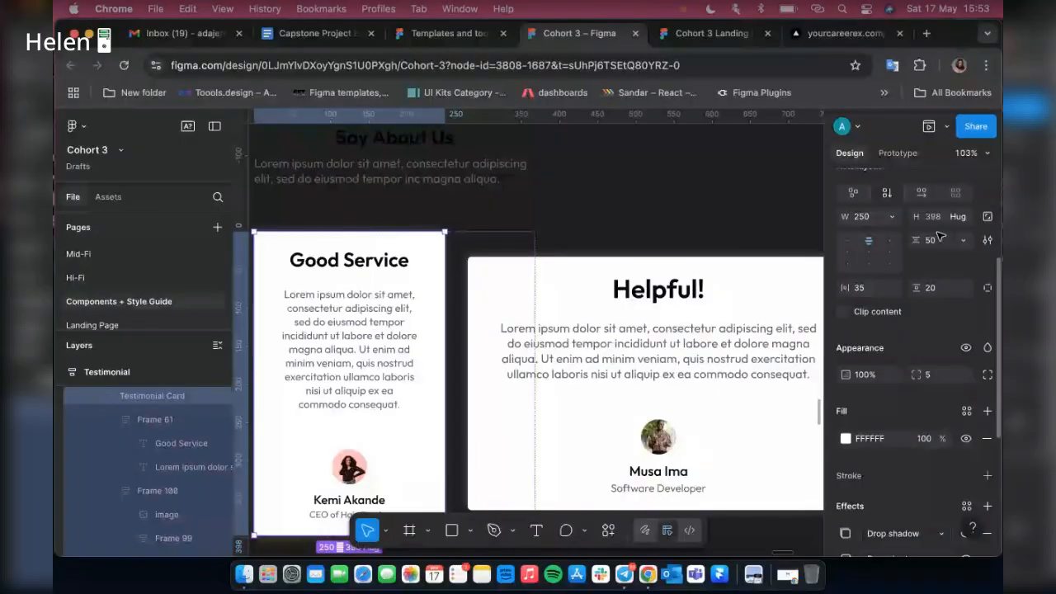
left_click(933, 218)
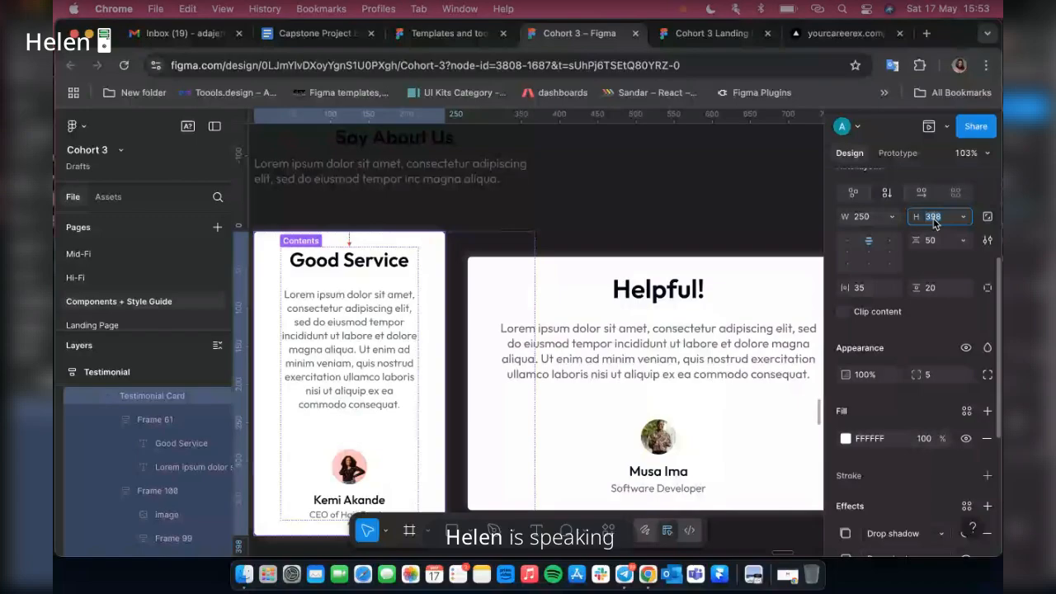
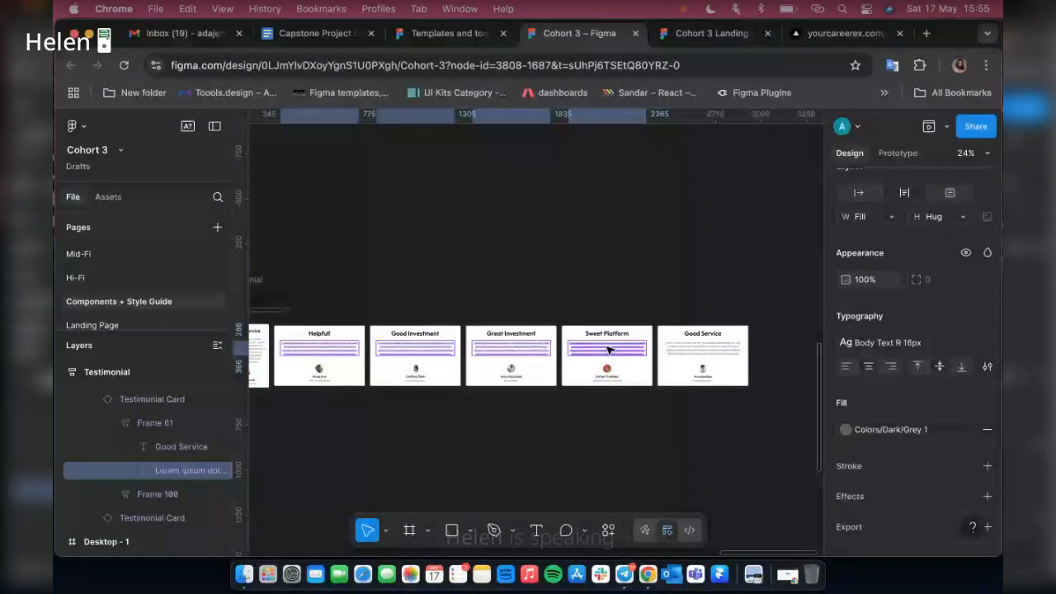
Add the last Good Service card's description to the selected descriptions and apply the Body Text R 14px style to them all.
left_click(692, 352)
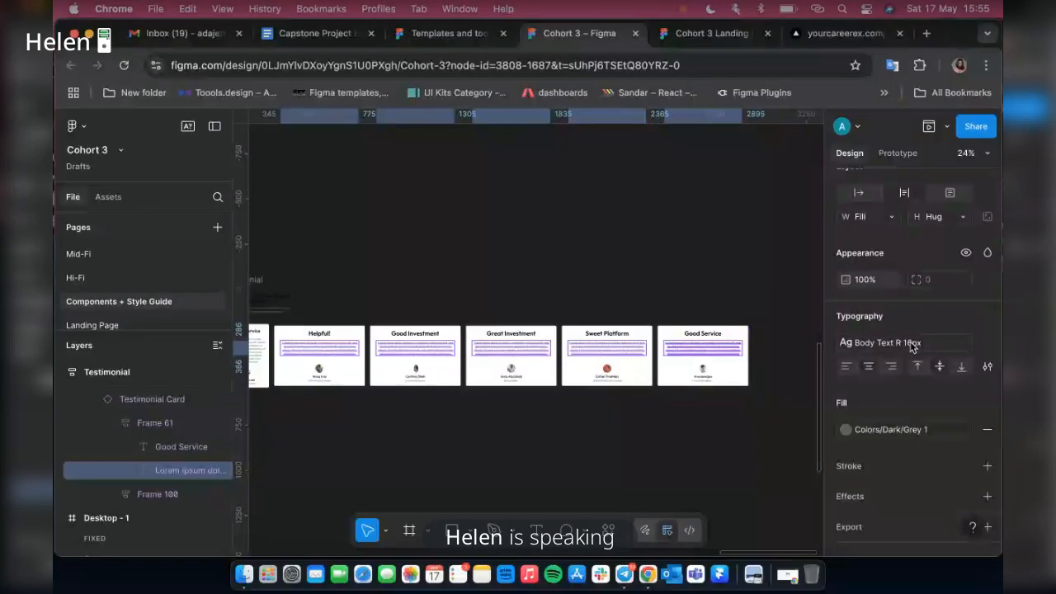
left_click(889, 343)
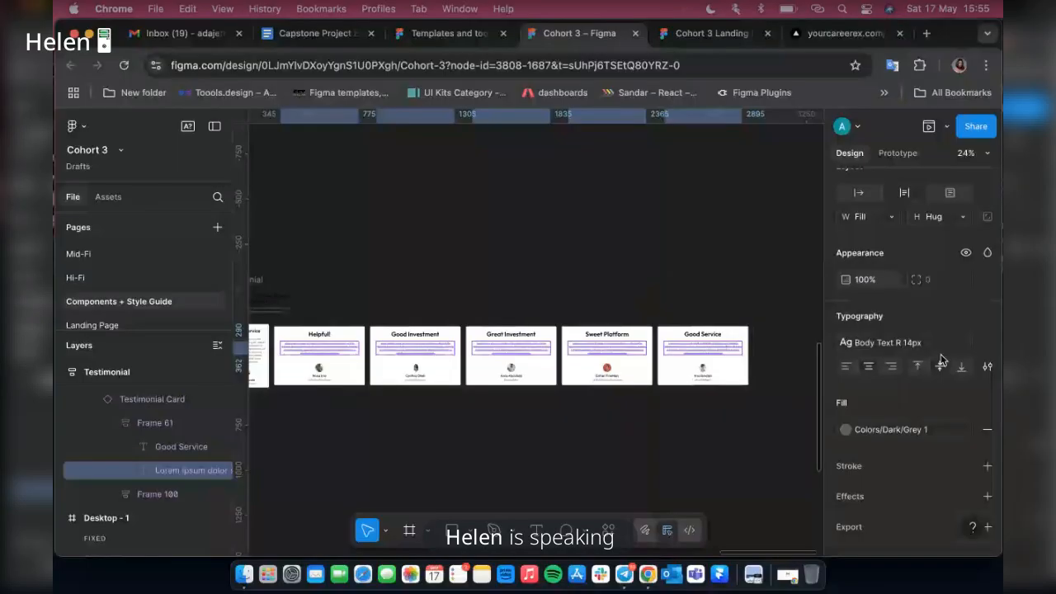
Apply the Heading 1 26px text style to the titles of the five testimonial cards from Helpful! to the last Good Service.
left_click(704, 335)
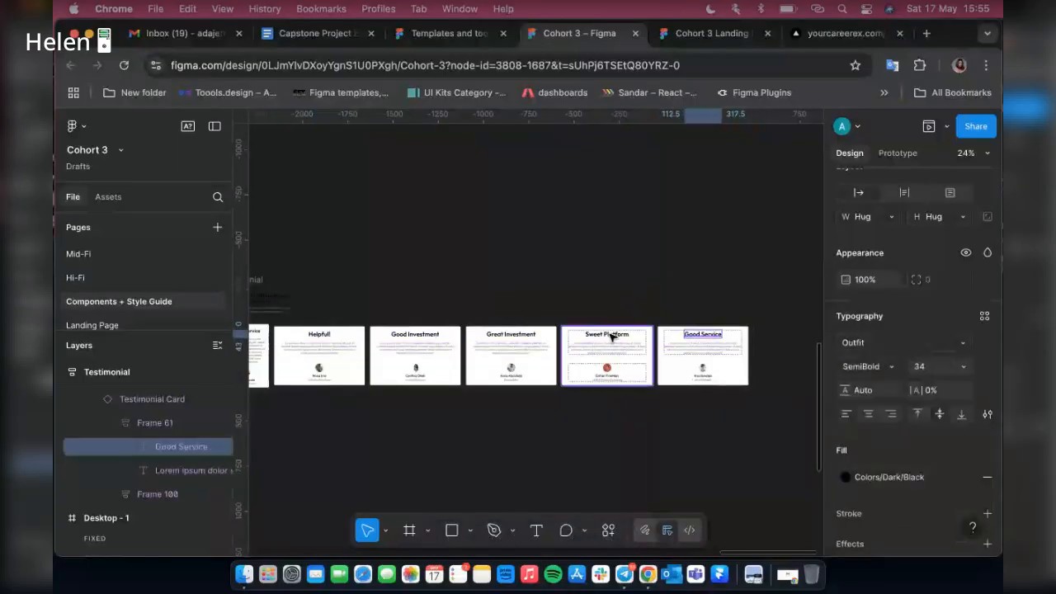
left_click(611, 336, "shift")
double_click(611, 336, "shift")
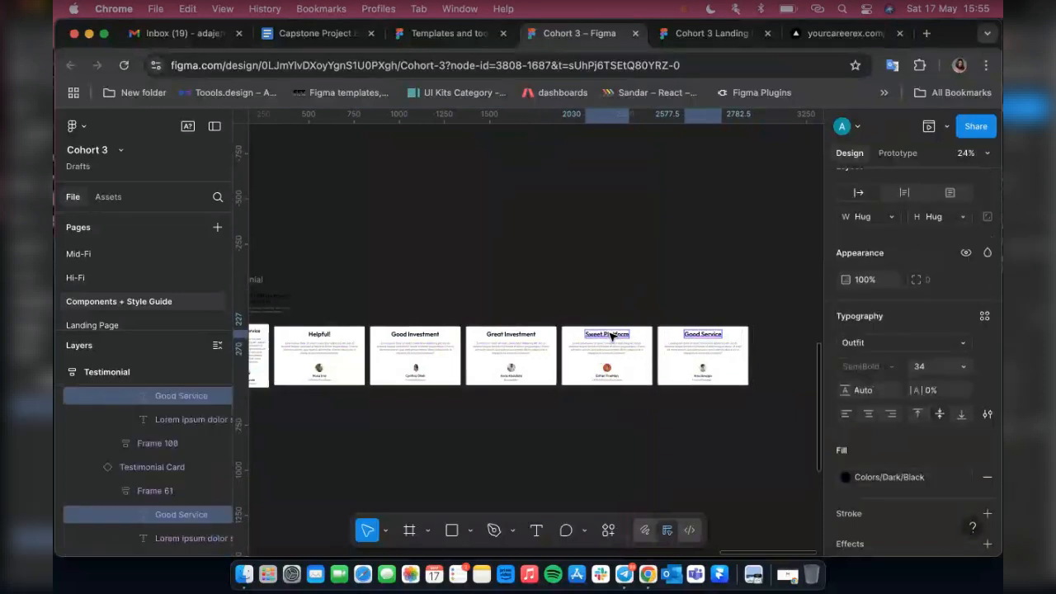
double_click(518, 336, "shift")
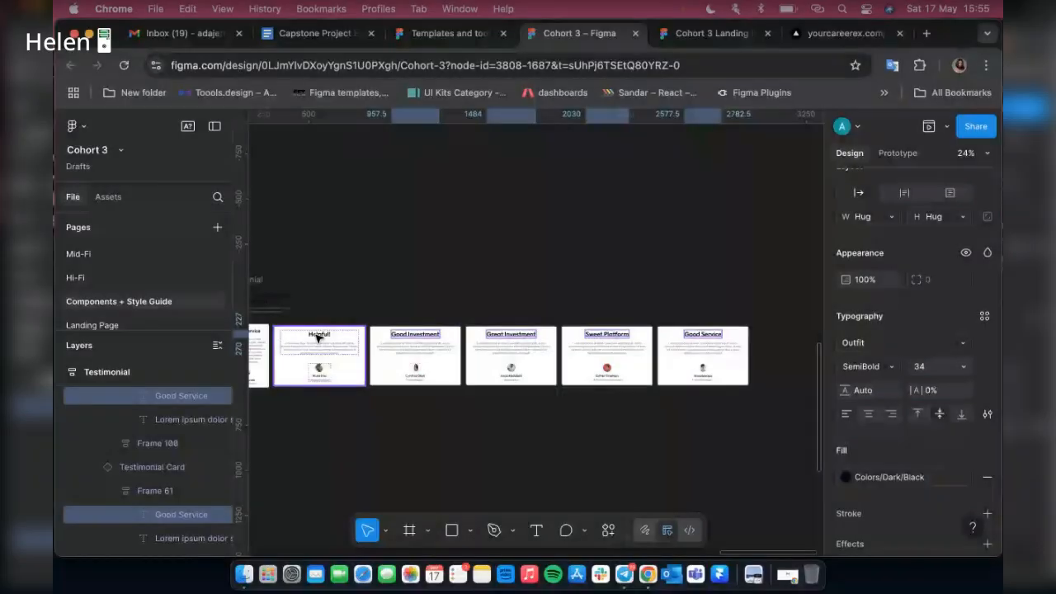
left_click(318, 338)
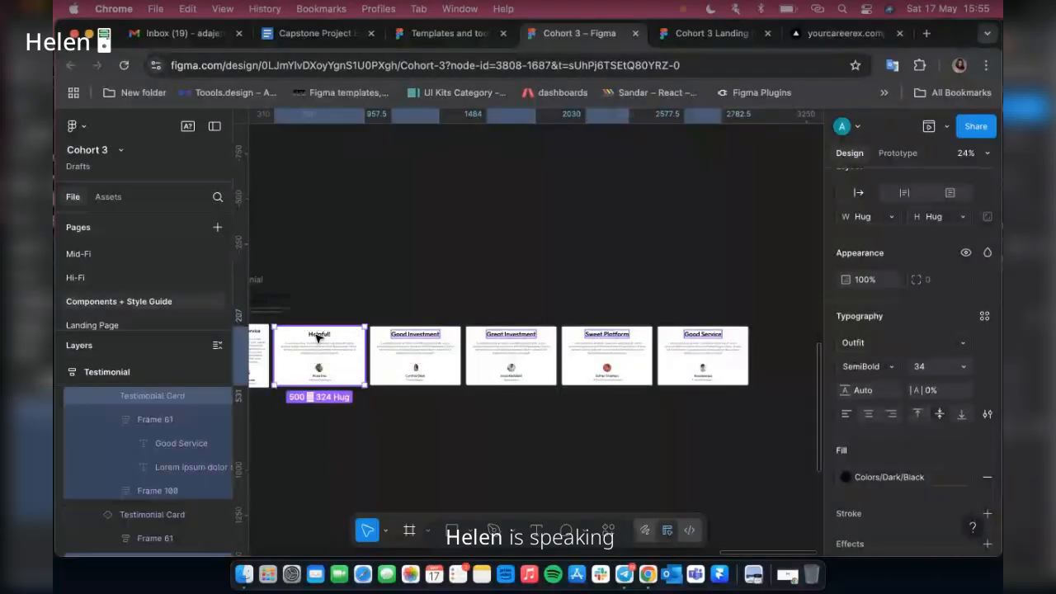
left_click(984, 316)
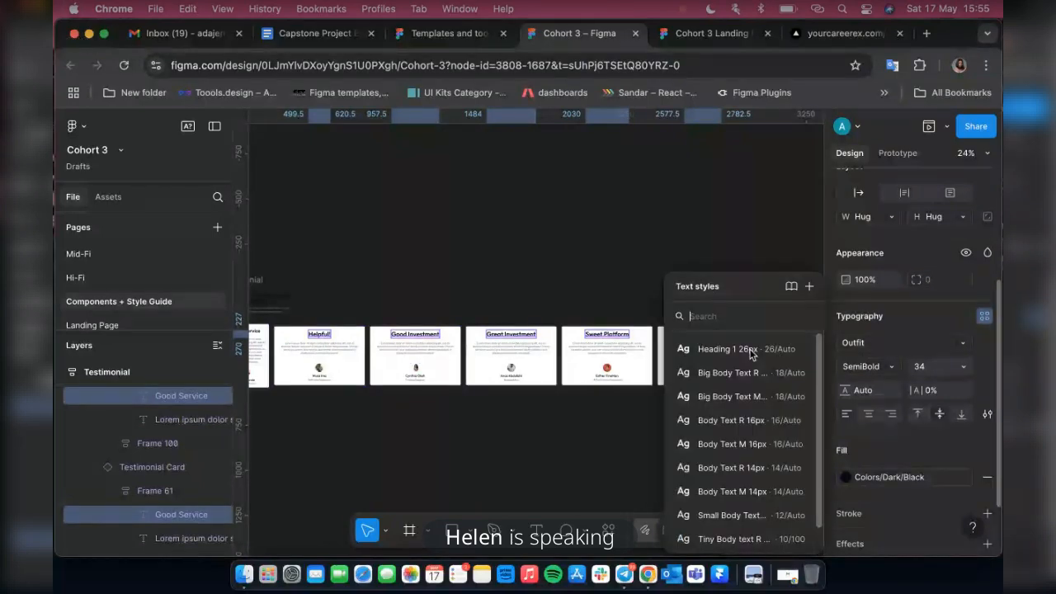
left_click(747, 349)
Select the reviewer's name text in the Helpful! and Good Investment testimonial cards together.
scroll(314, 378, "up", 5)
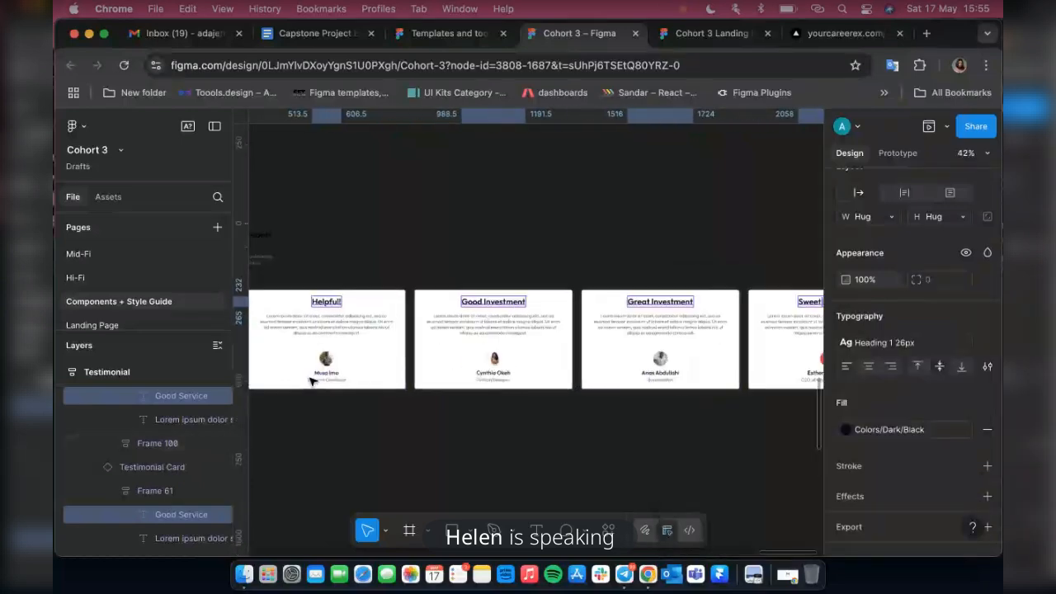
scroll(312, 381, "up", 3)
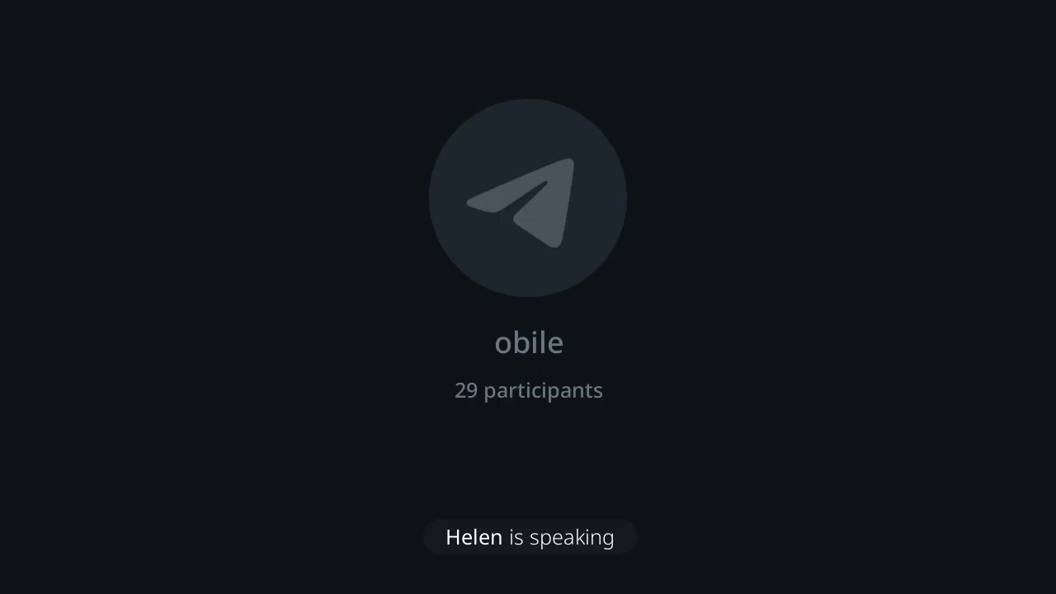
scroll(421, 380, "right", 4)
scroll(421, 371, "down", 1)
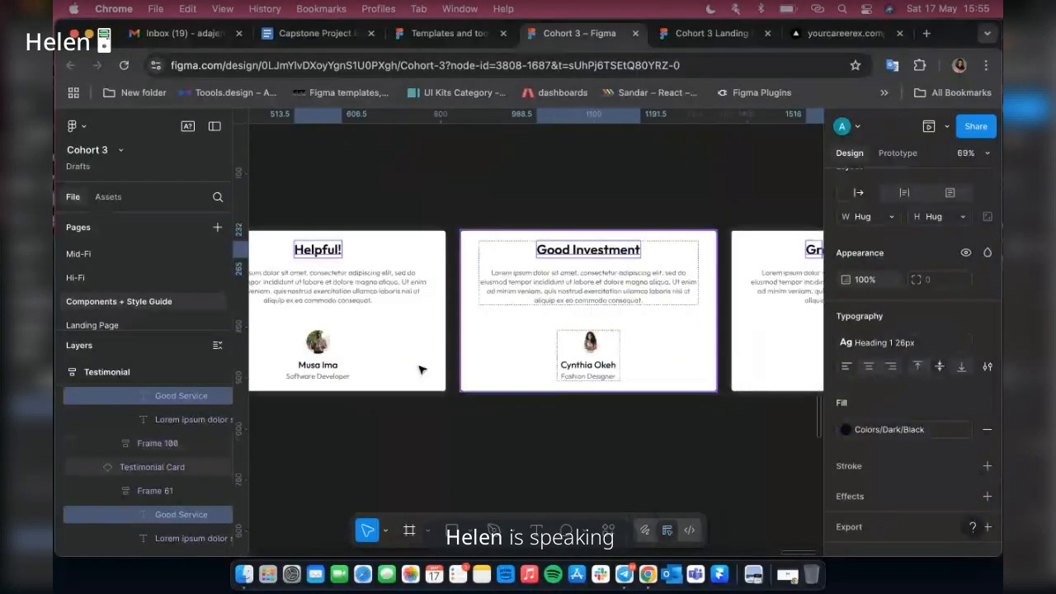
scroll(421, 369, "down", 2)
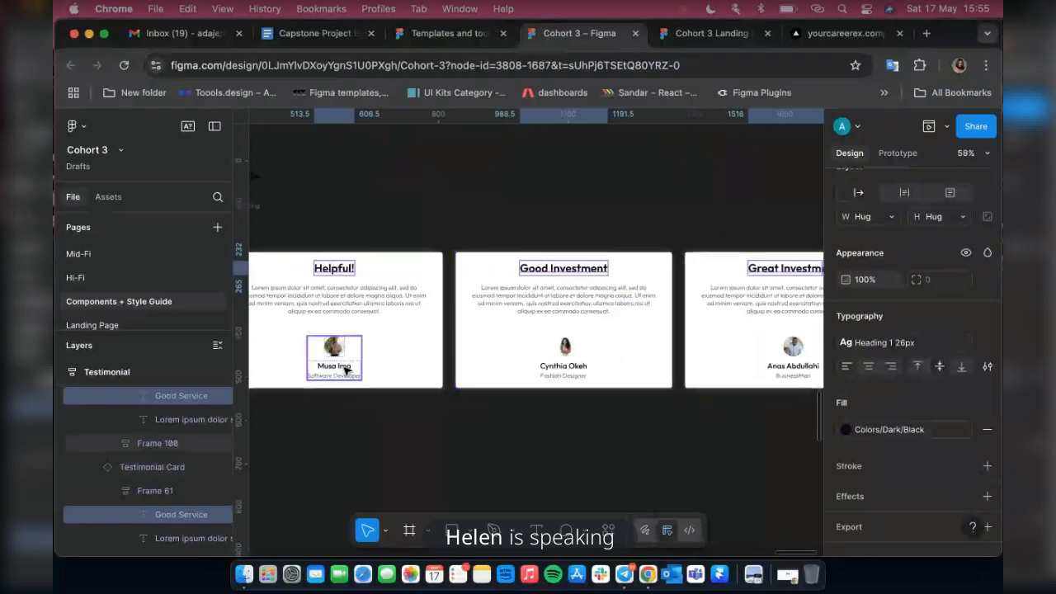
double_click(345, 367)
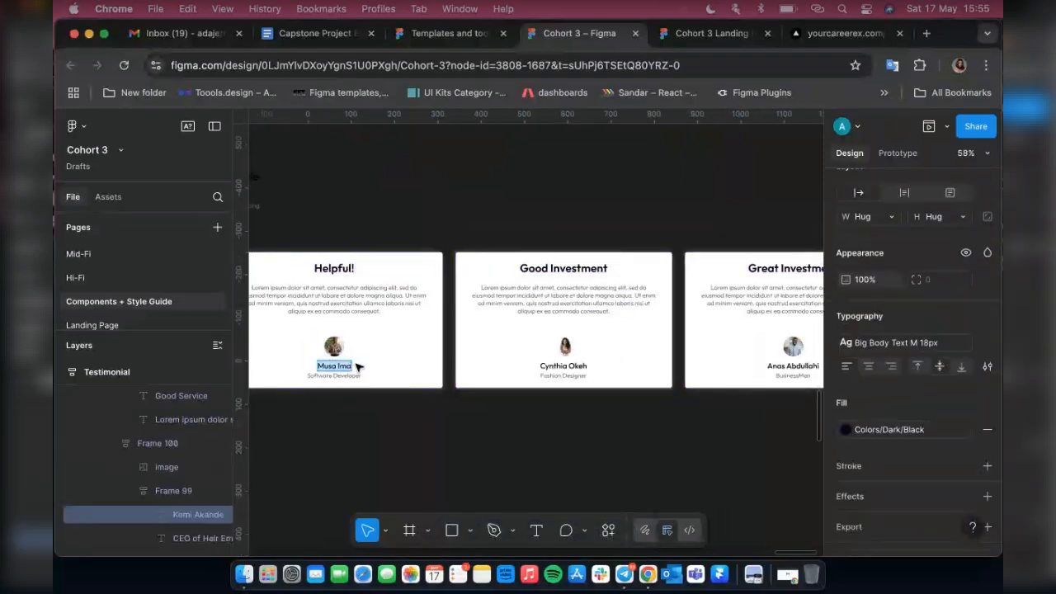
key("Escape")
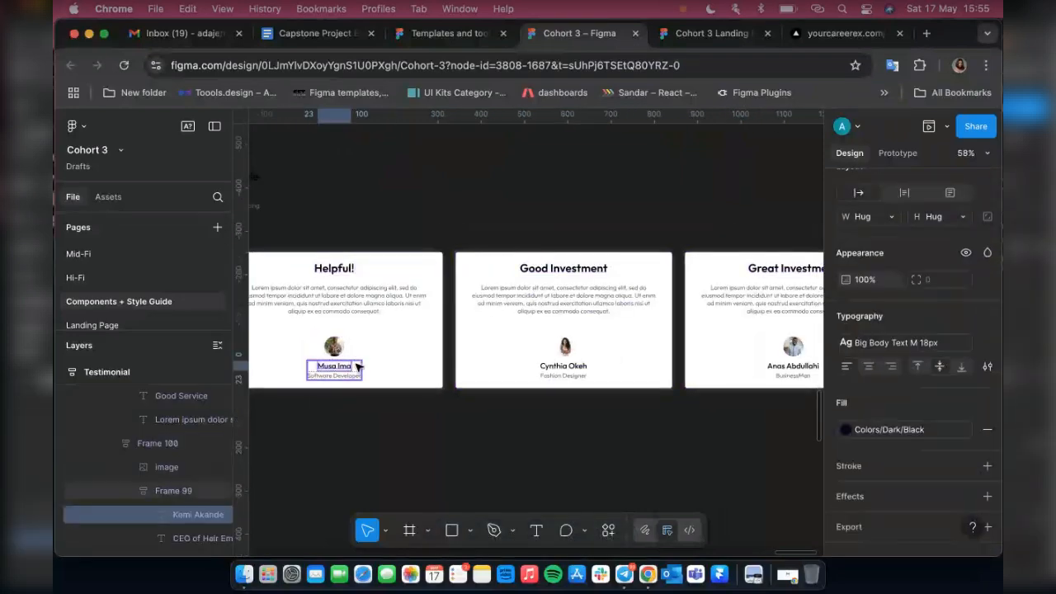
left_click(578, 369, "shift")
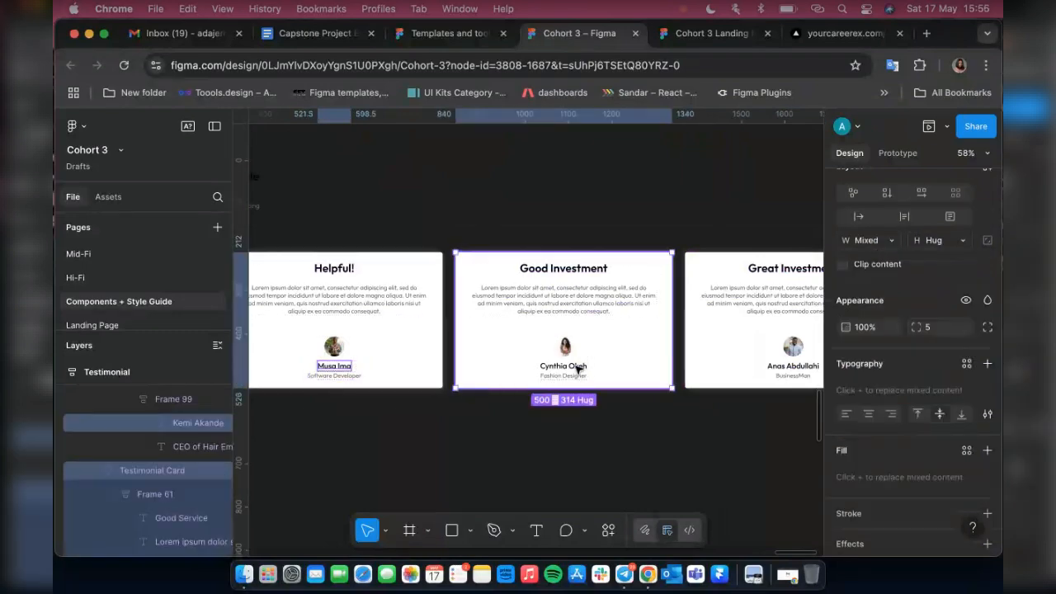
left_click(577, 369, "shift")
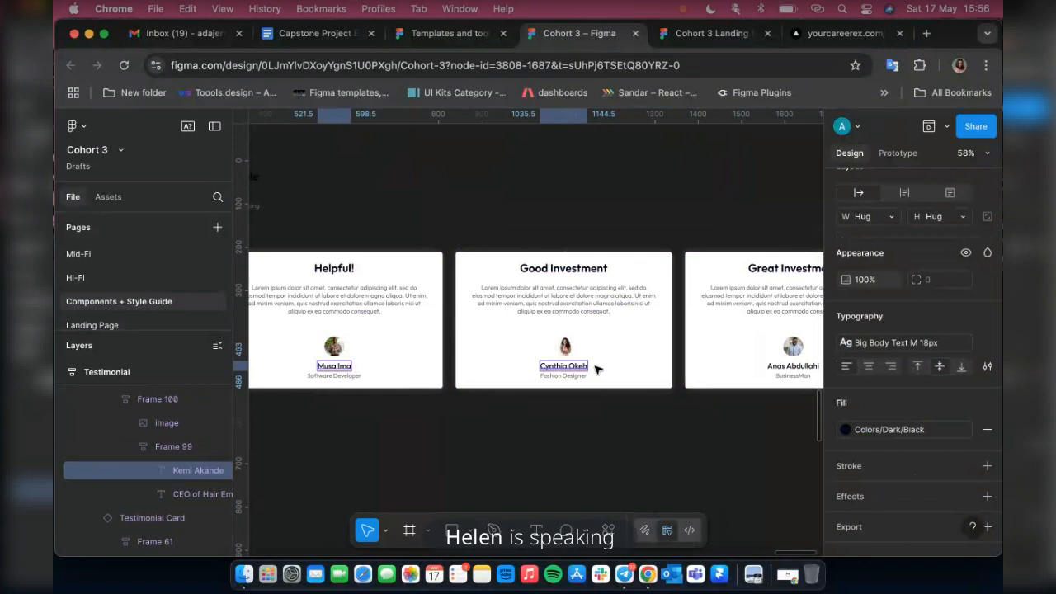
Add the reviewer's name in the Great Investment card and the Sweet Platform card to the selection.
scroll(598, 369, "right", 5)
left_click(645, 370, "shift")
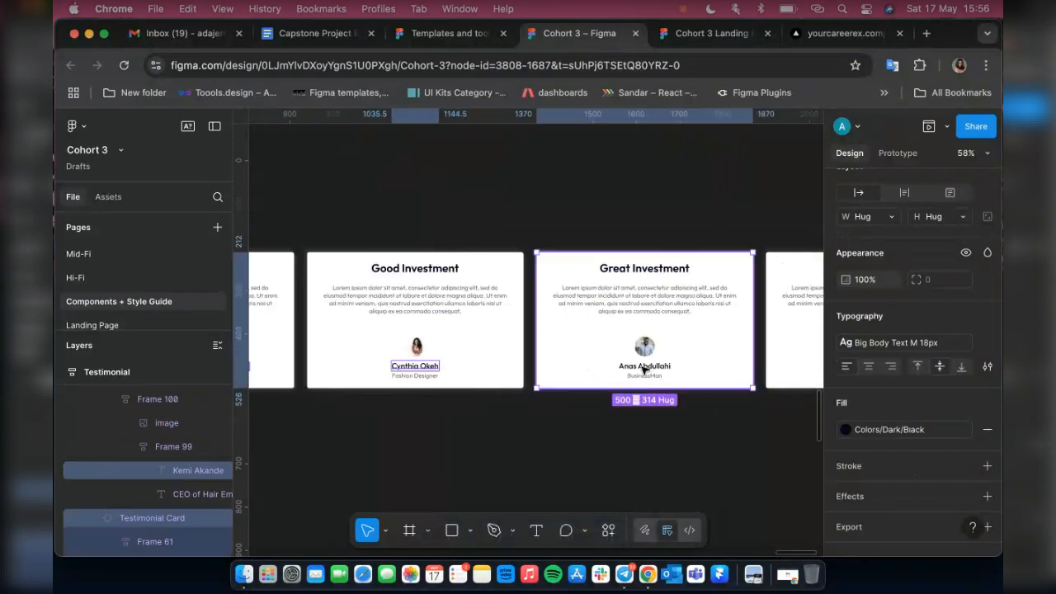
double_click(644, 370)
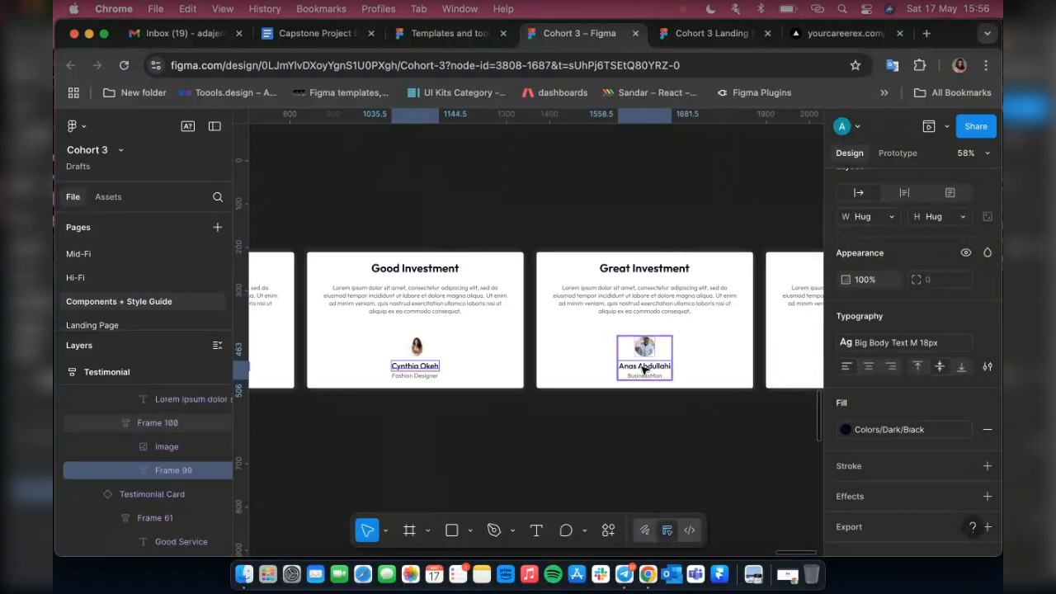
double_click(644, 368)
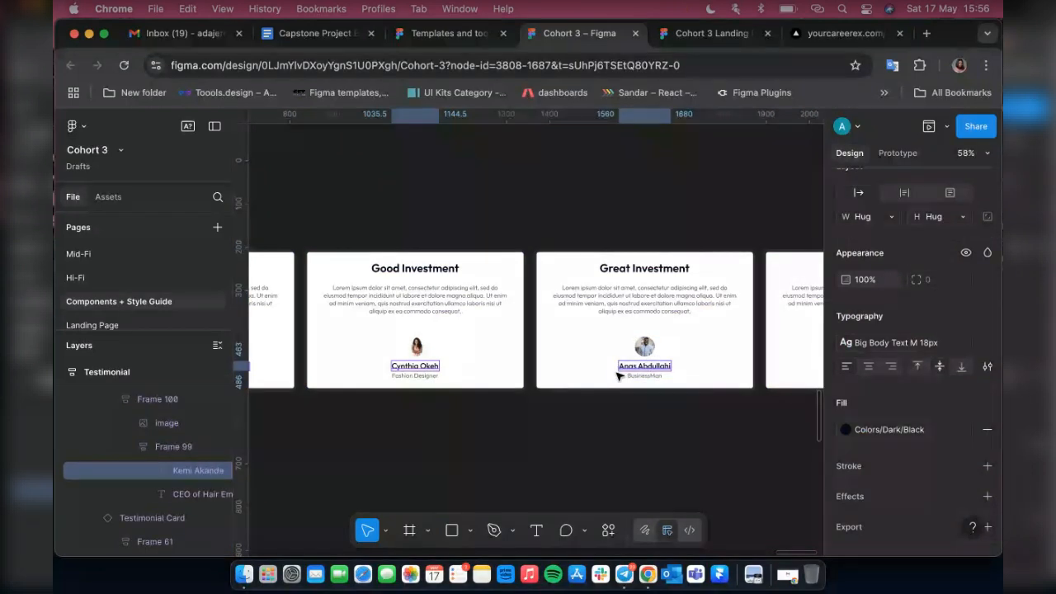
scroll(619, 376, "right", 5)
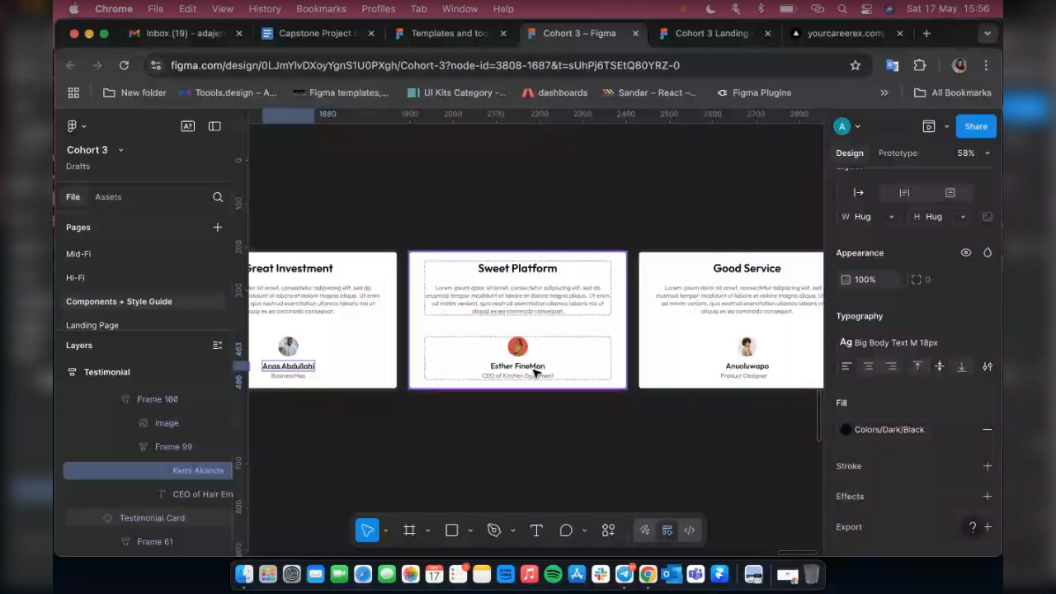
left_click(536, 372)
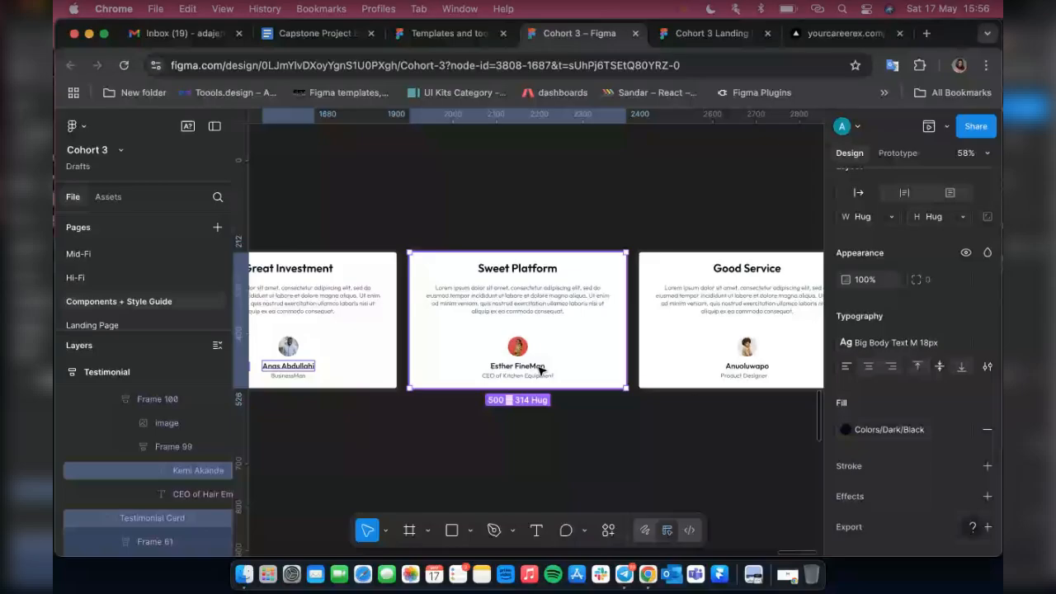
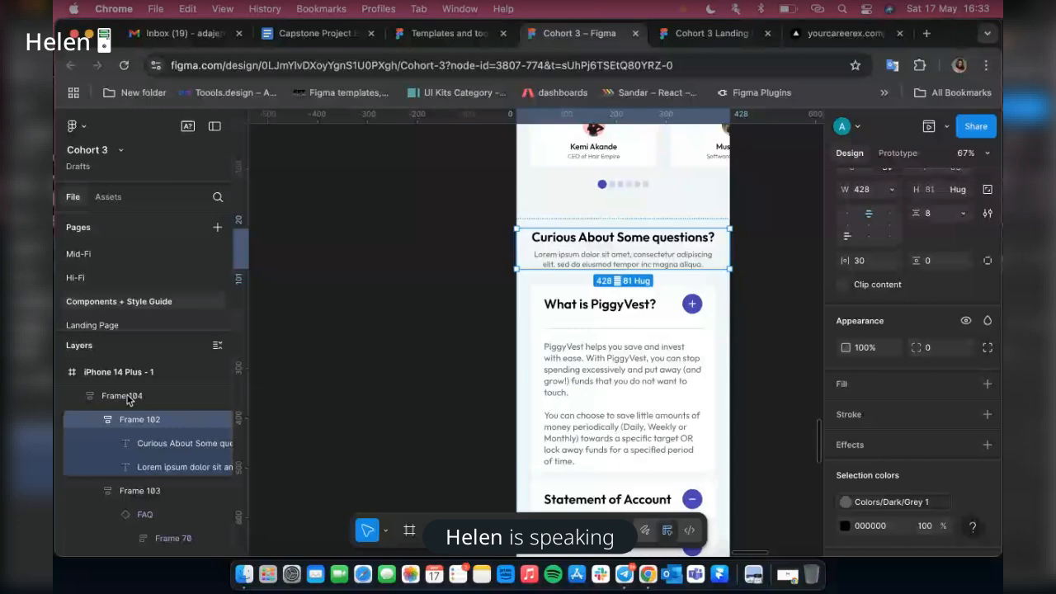
Select the mobile FAQ section's frame and check the section in the phone preview, expanding the Safety & Security question.
left_click(543, 283)
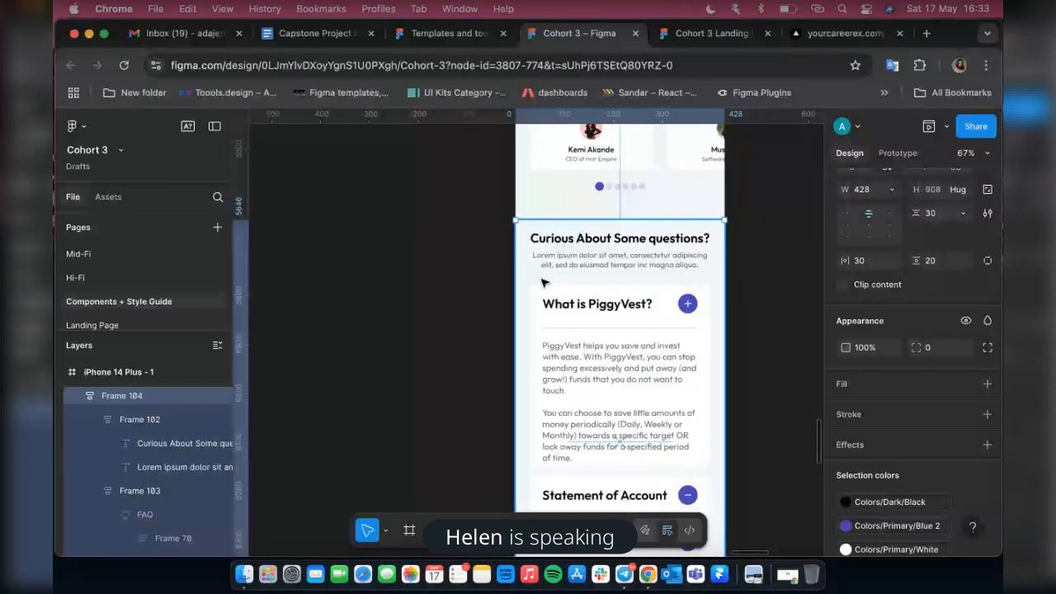
scroll(442, 218, "down", 10)
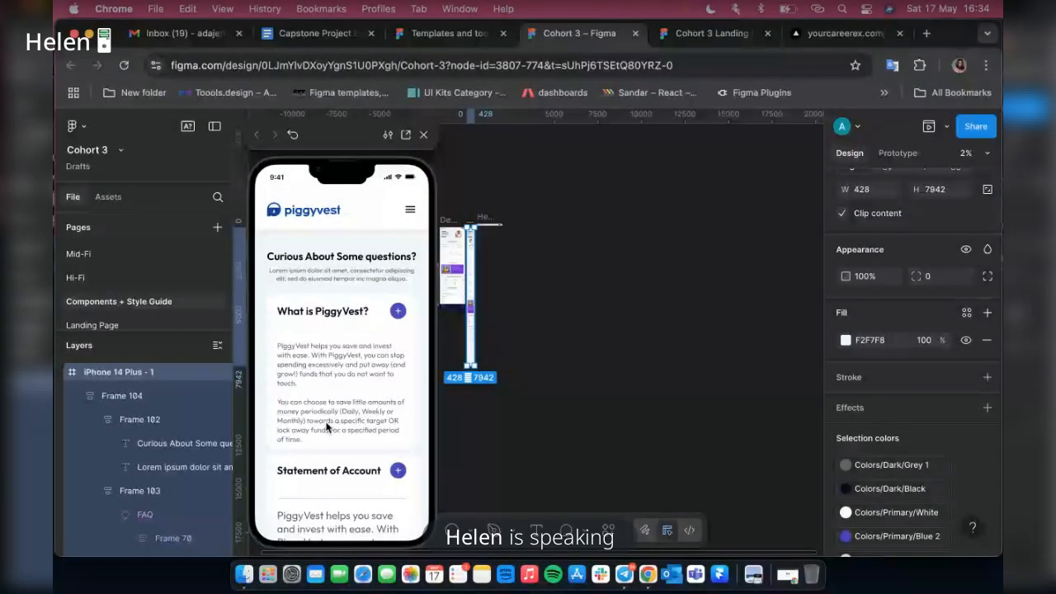
scroll(345, 345, "down", 3)
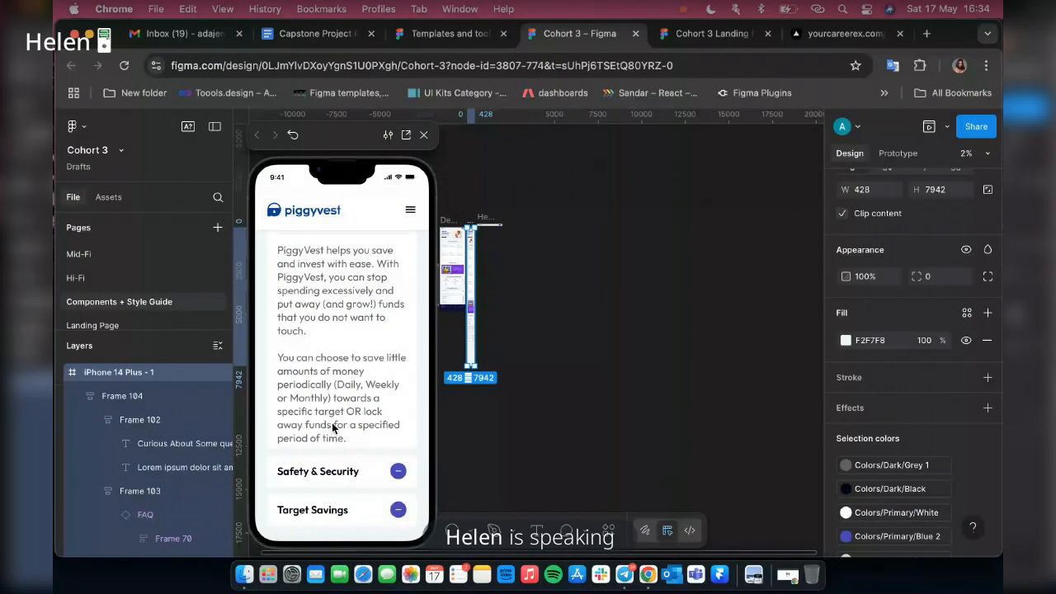
scroll(332, 427, "down", 2)
left_click(331, 402)
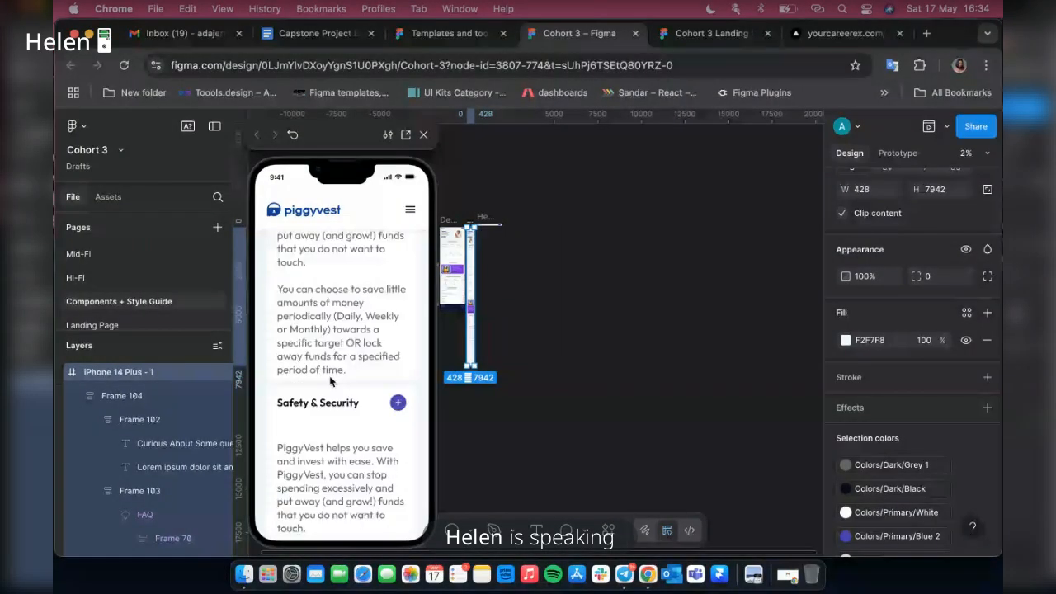
scroll(329, 394, "down", 1)
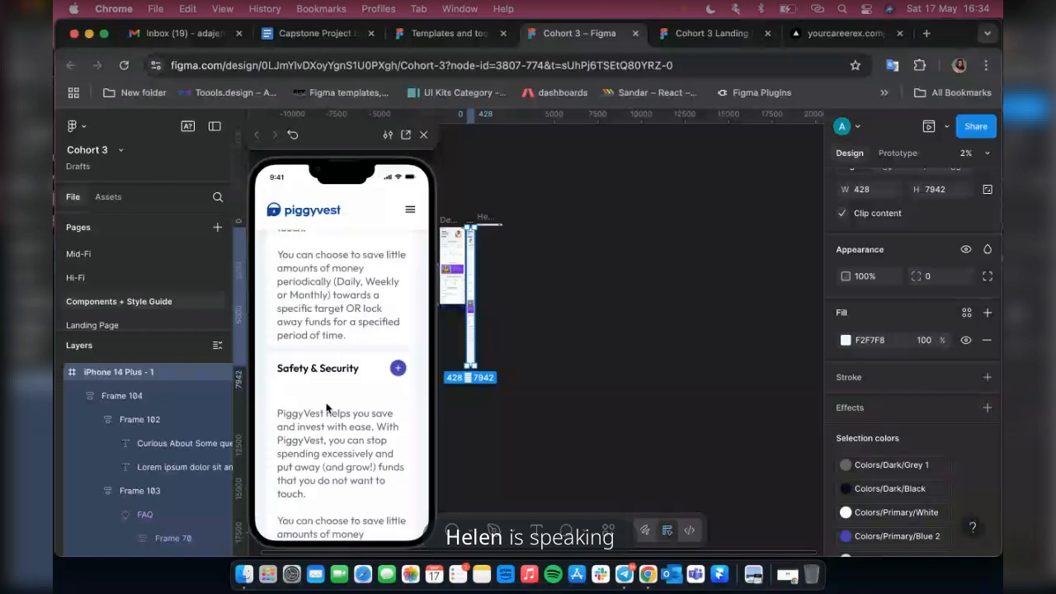
scroll(327, 408, "up", 4)
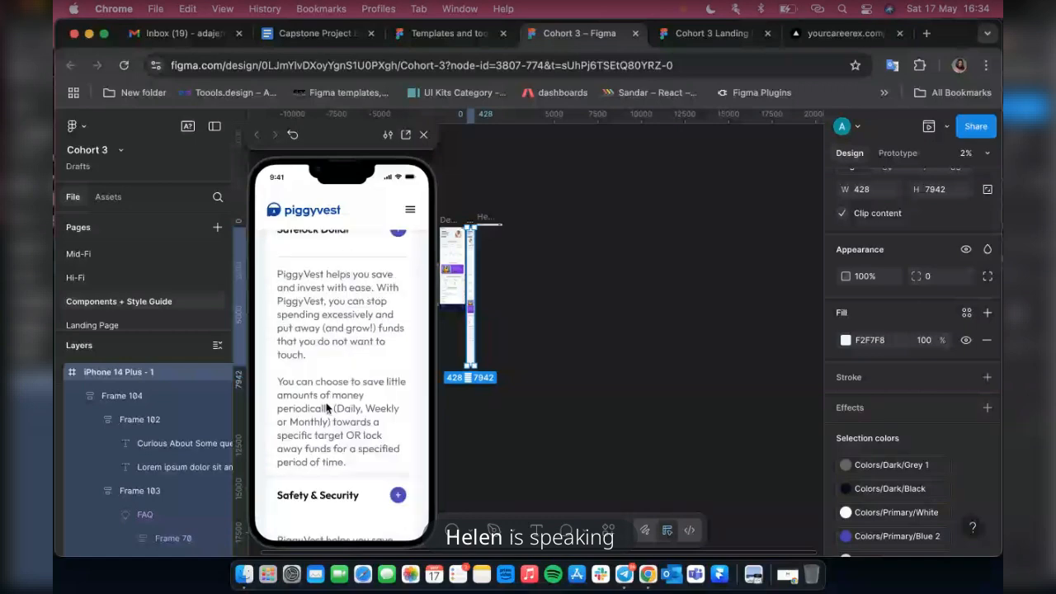
scroll(363, 354, "up", 8)
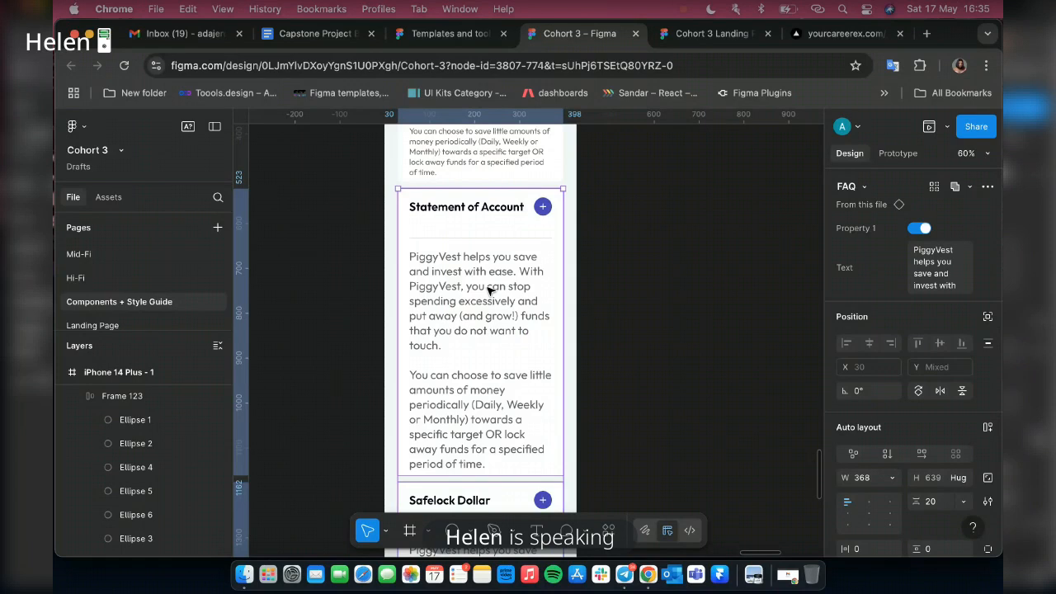
Apply the smaller body text style to the FAQ answers from Statement of Account to Target Savings and collapse those four cards.
scroll(478, 290, "down", 5)
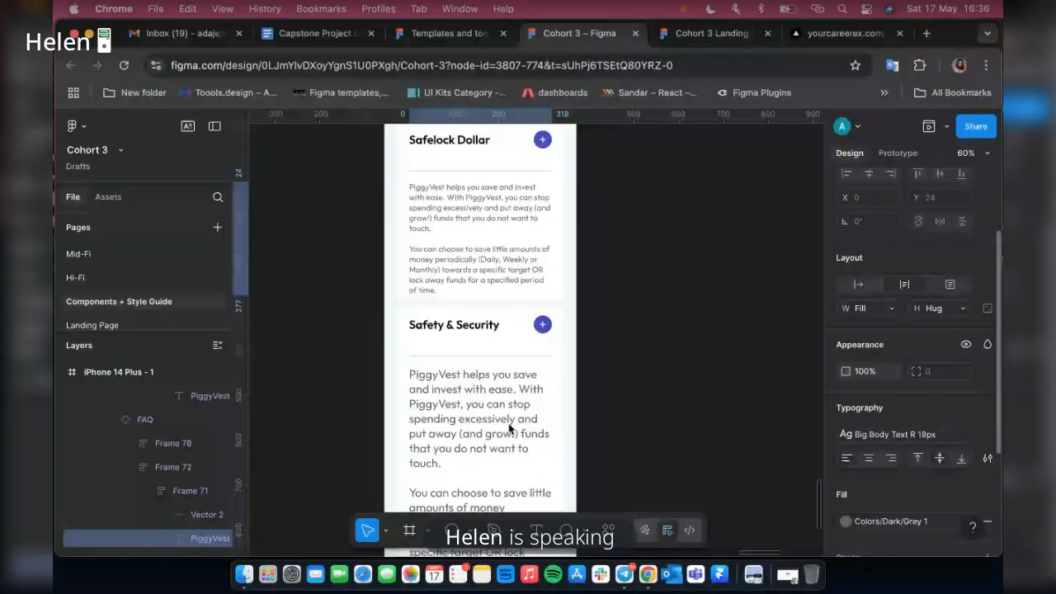
scroll(509, 428, "down", 5)
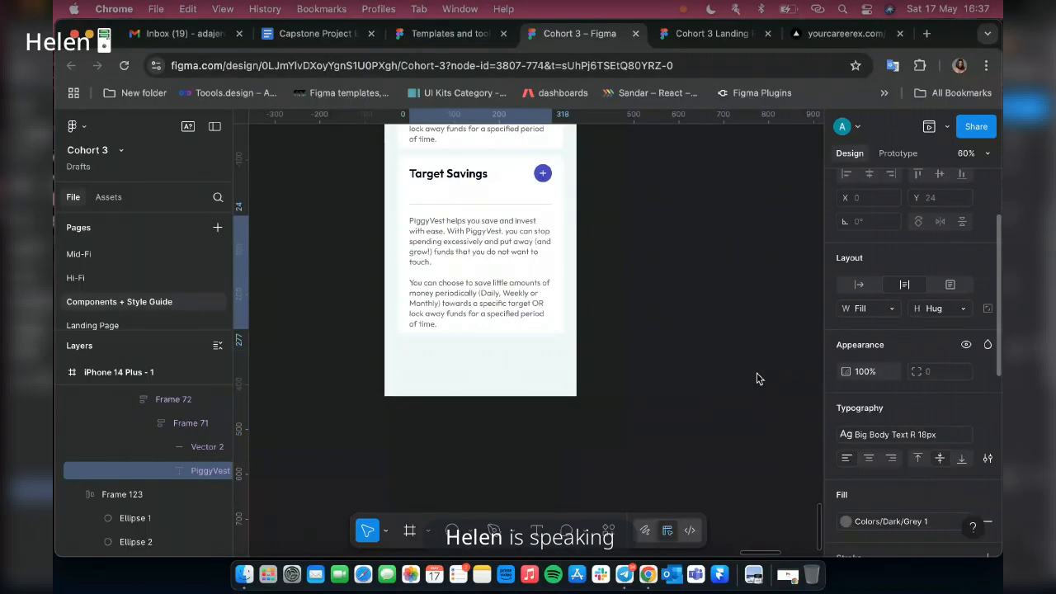
scroll(521, 255, "up", 2)
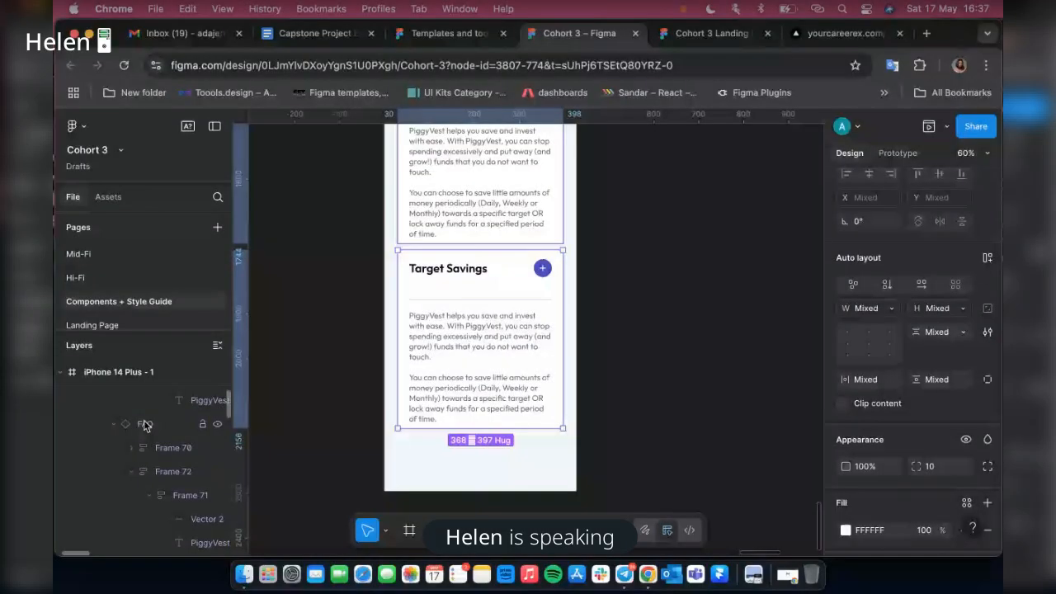
scroll(144, 425, "up", 2)
left_click(147, 493, "shift")
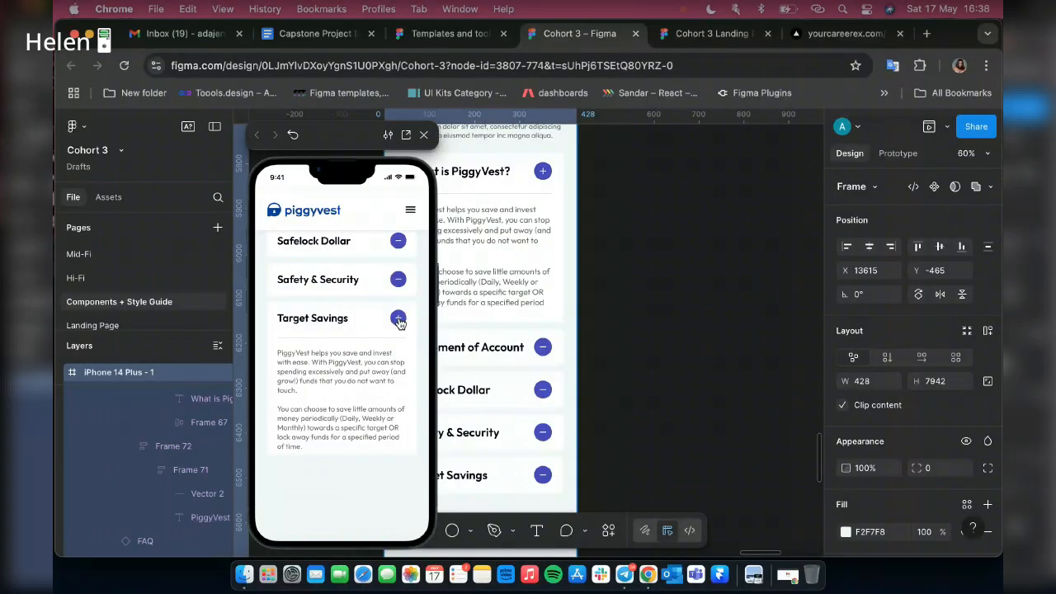
scroll(399, 309, "up", 5)
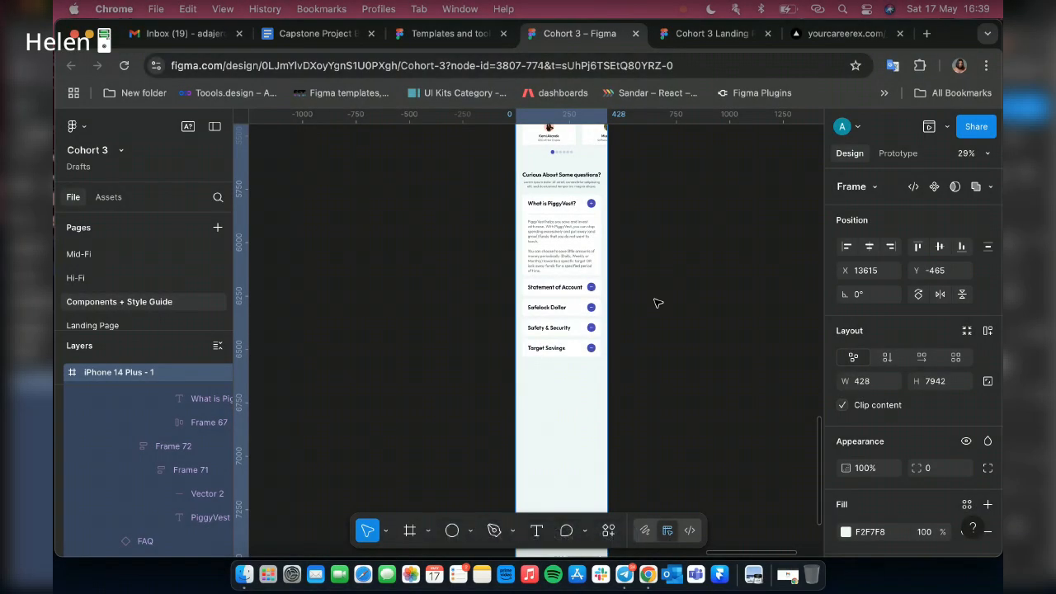
Copy the desktop page's footer frame and place the copy beside the mobile frame, at about X 14059, Y 6050.
scroll(657, 309, "down", 2)
scroll(537, 287, "up", 3)
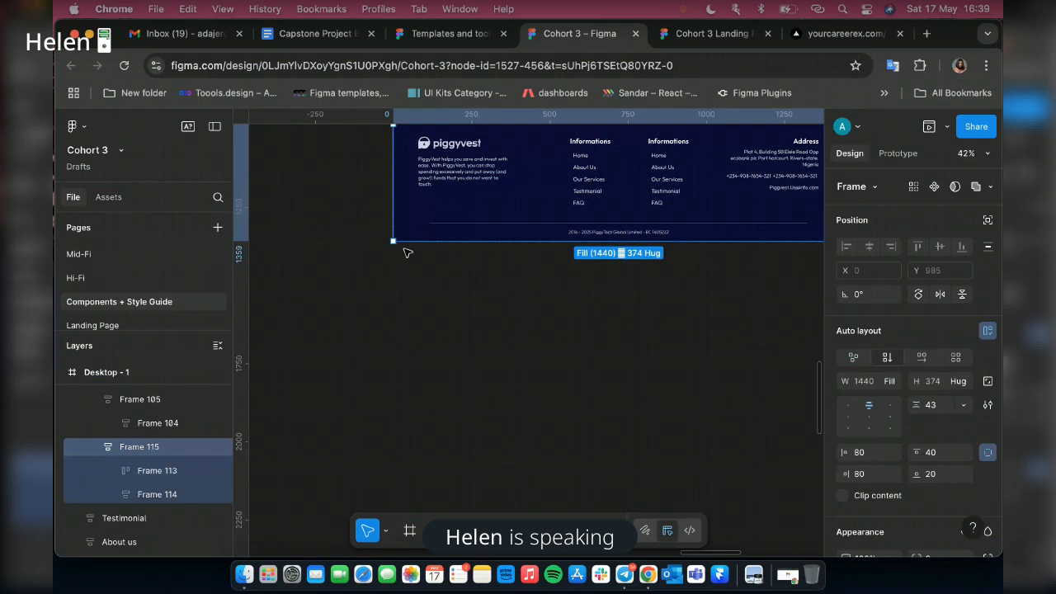
scroll(407, 253, "down", 3)
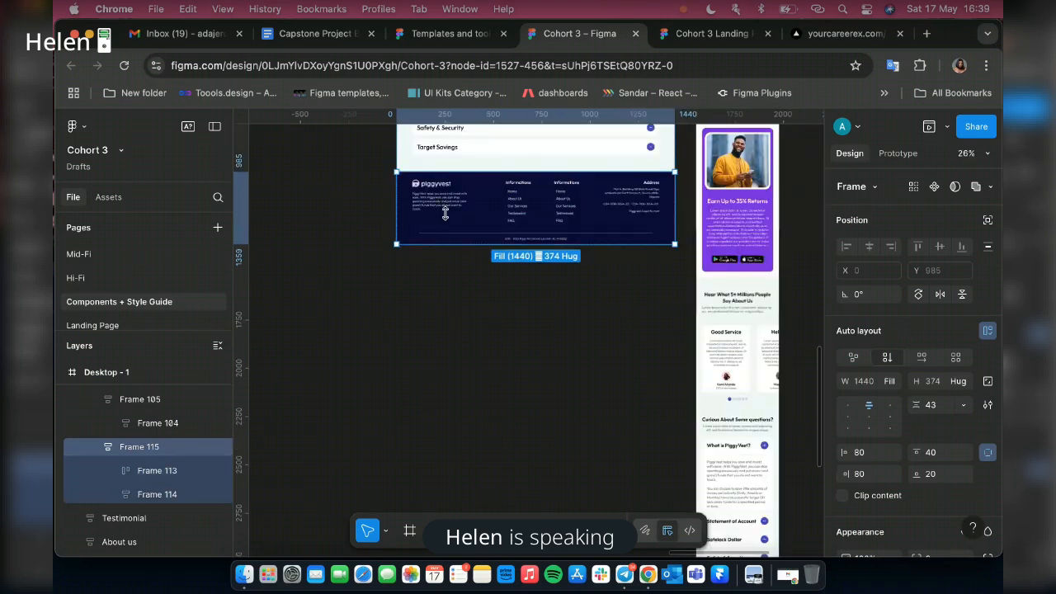
scroll(444, 214, "down", 2)
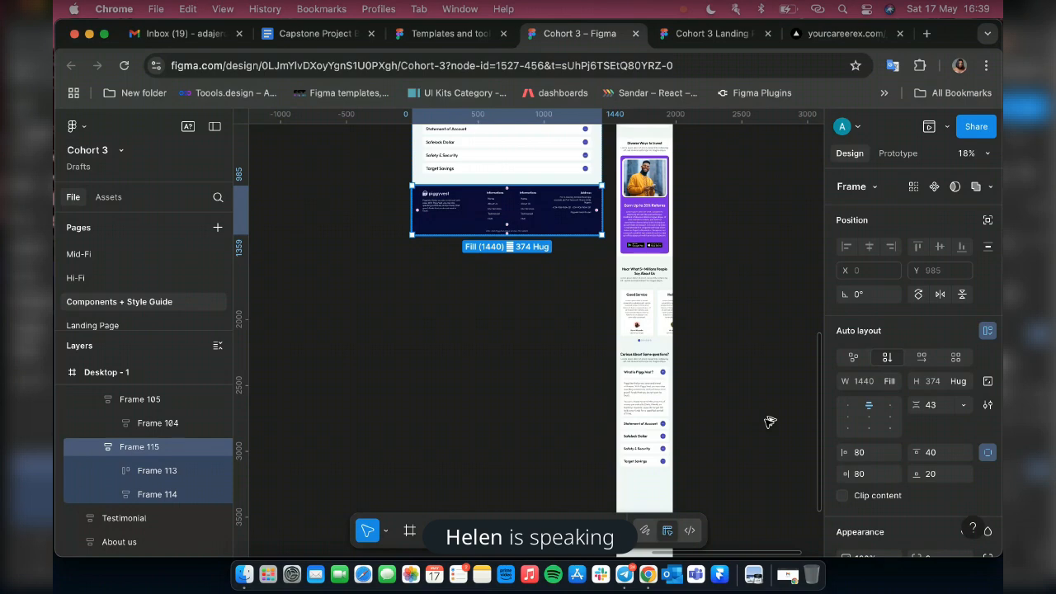
left_click_drag(770, 422, 785, 489)
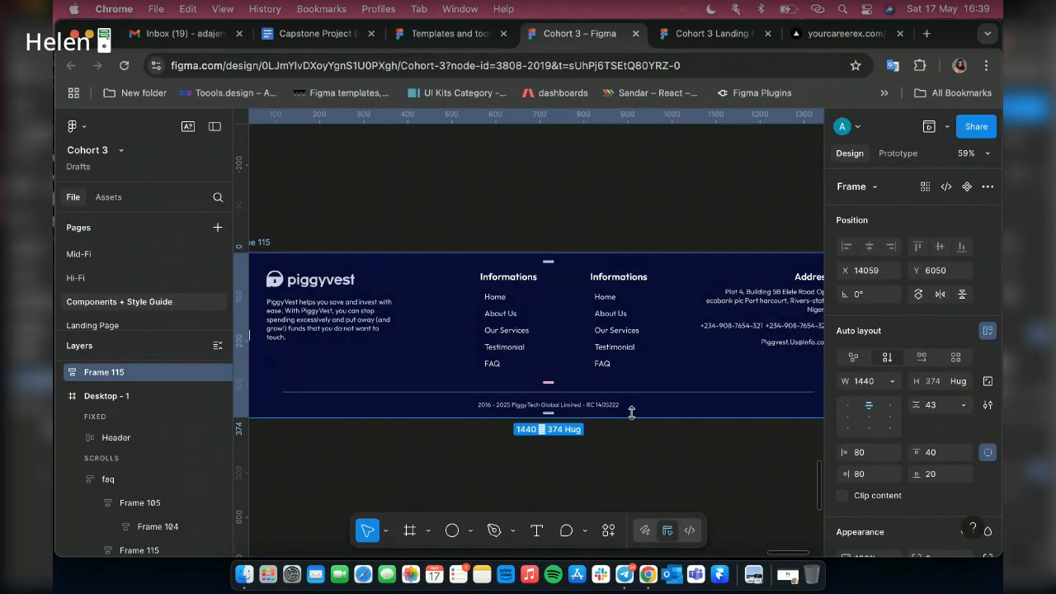
Apply the Body Text R 14px style to the description below the piggyvest logo in the copied footer.
scroll(560, 391, "down", 3)
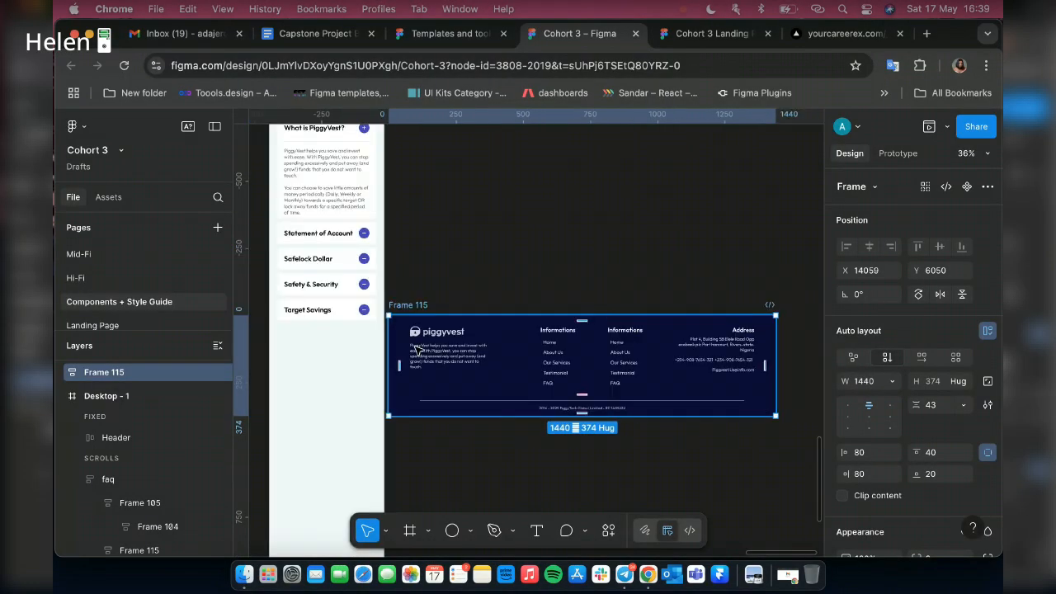
scroll(419, 351, "up", 5)
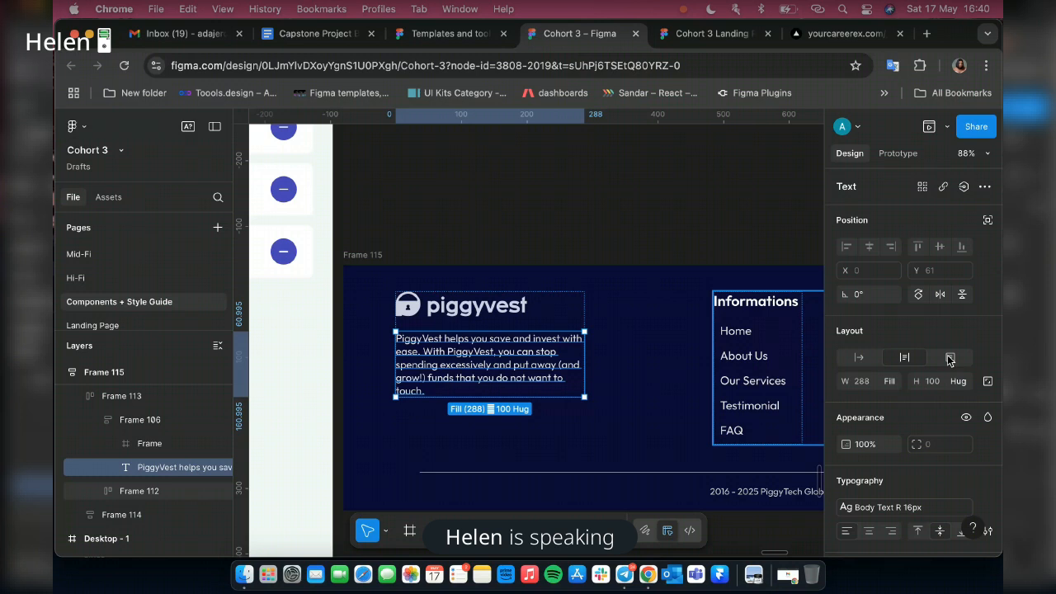
scroll(946, 445, "down", 1)
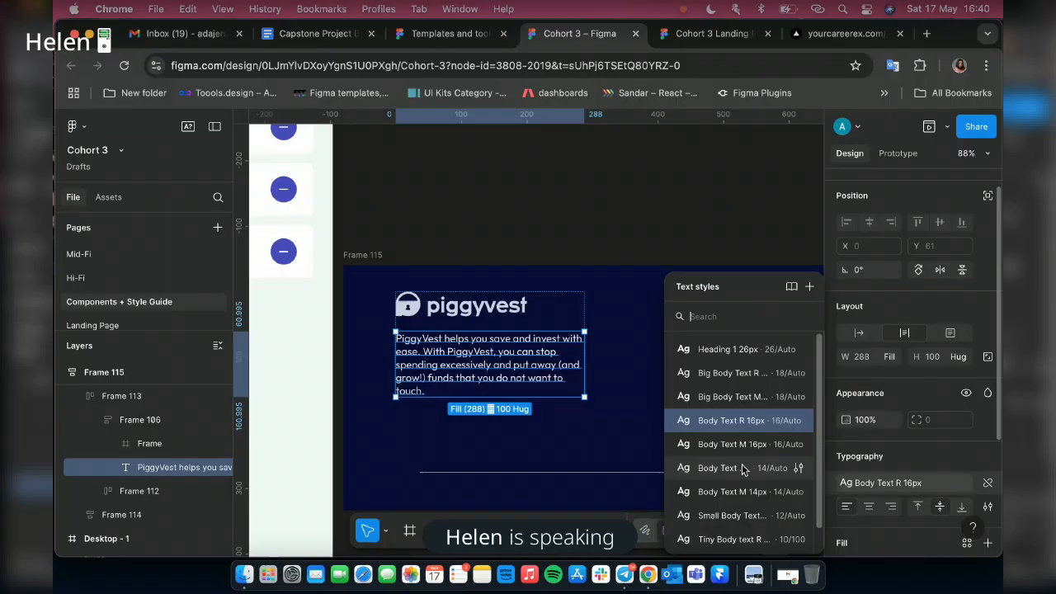
Check the text style of the Testimonial link in the copied footer's first Informations column.
left_click(460, 331)
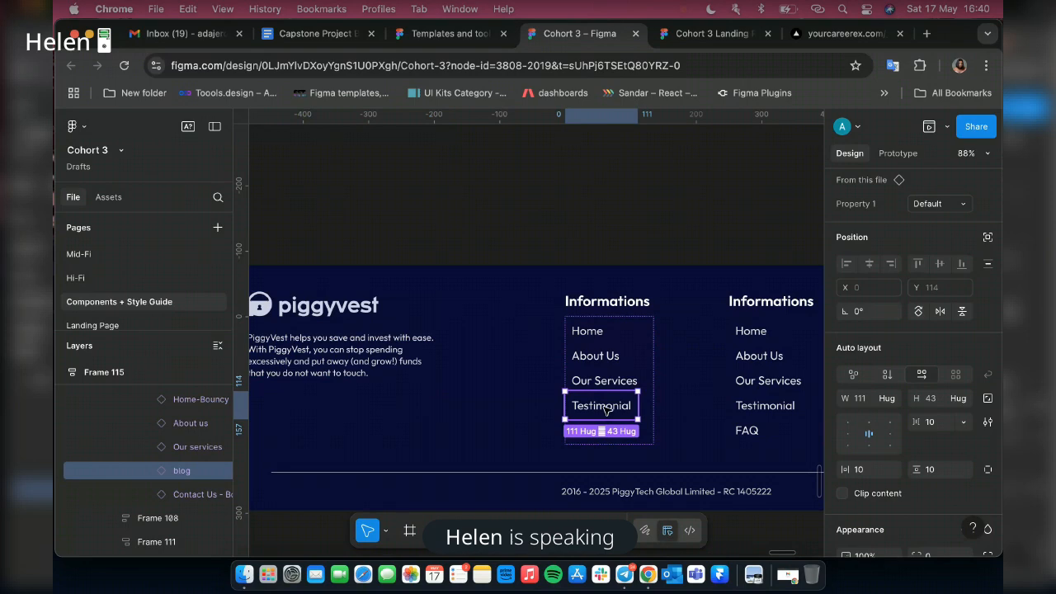
double_click(606, 410)
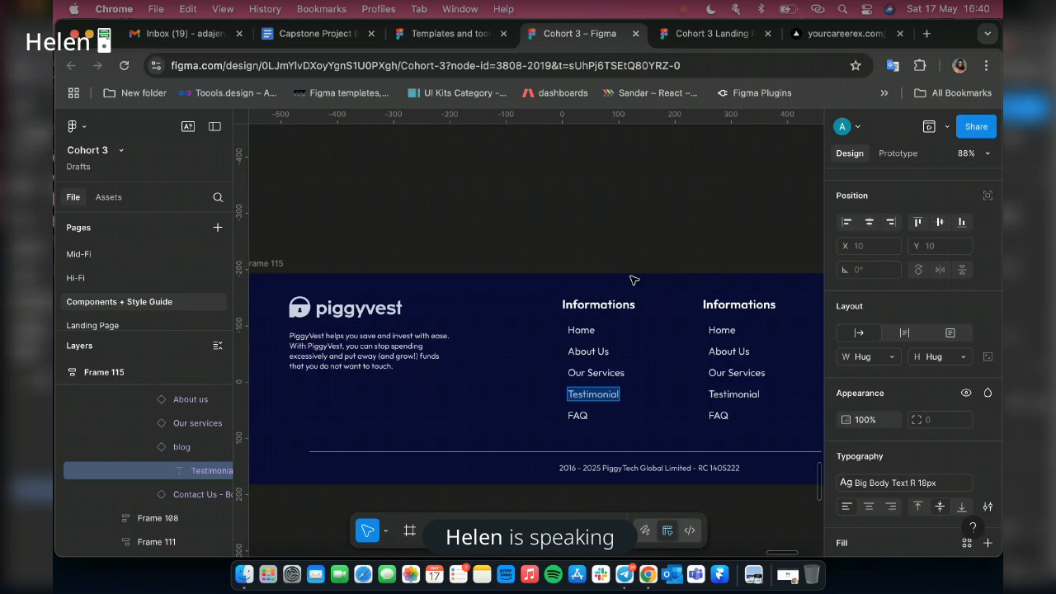
scroll(633, 280, "down", 5)
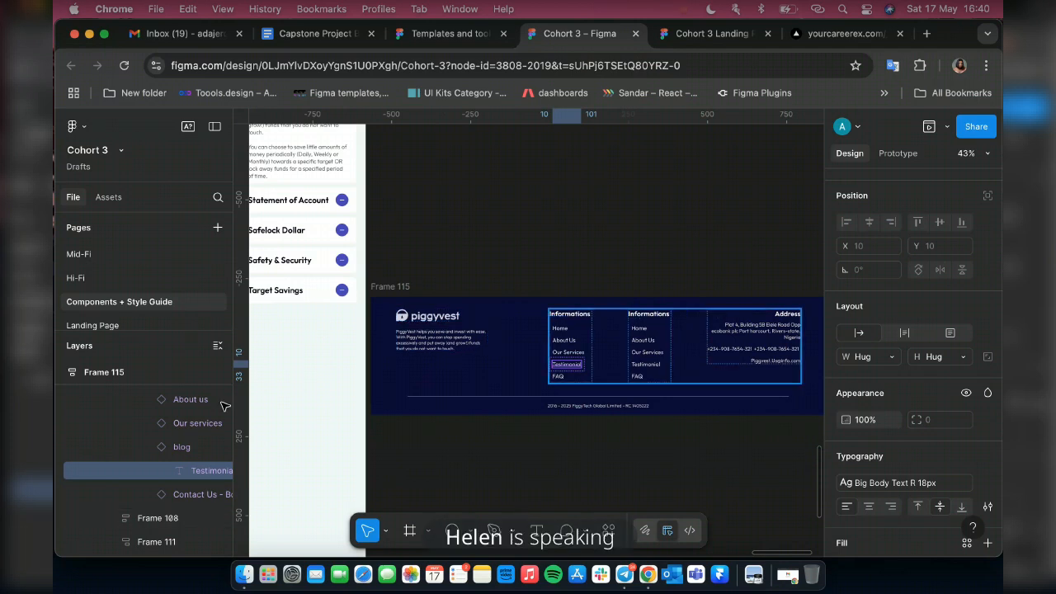
Wrap the two Informations columns of the copied footer in their own auto layout frame.
left_click(687, 337)
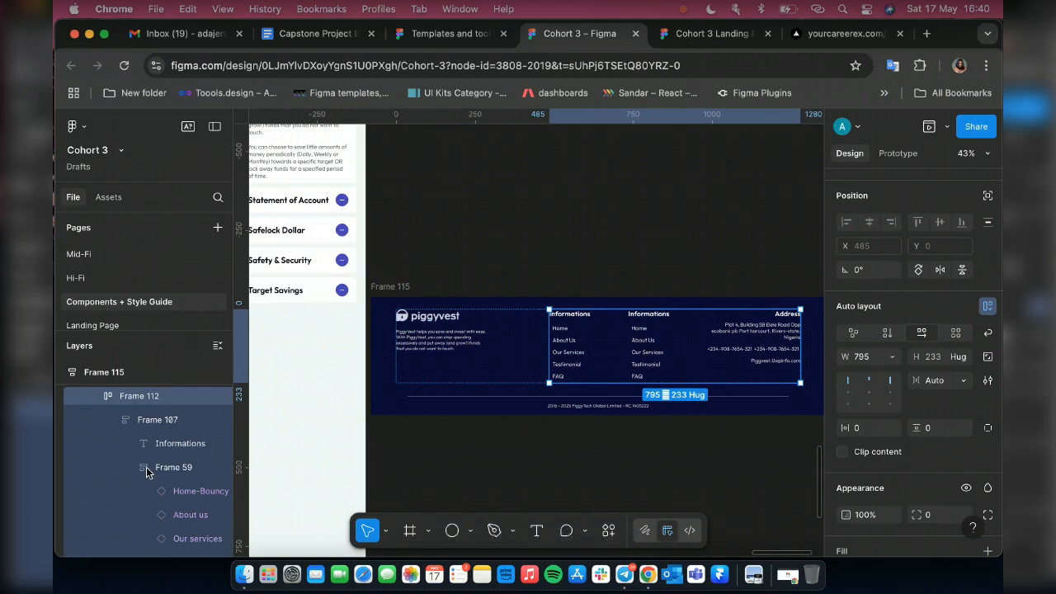
left_click(153, 422)
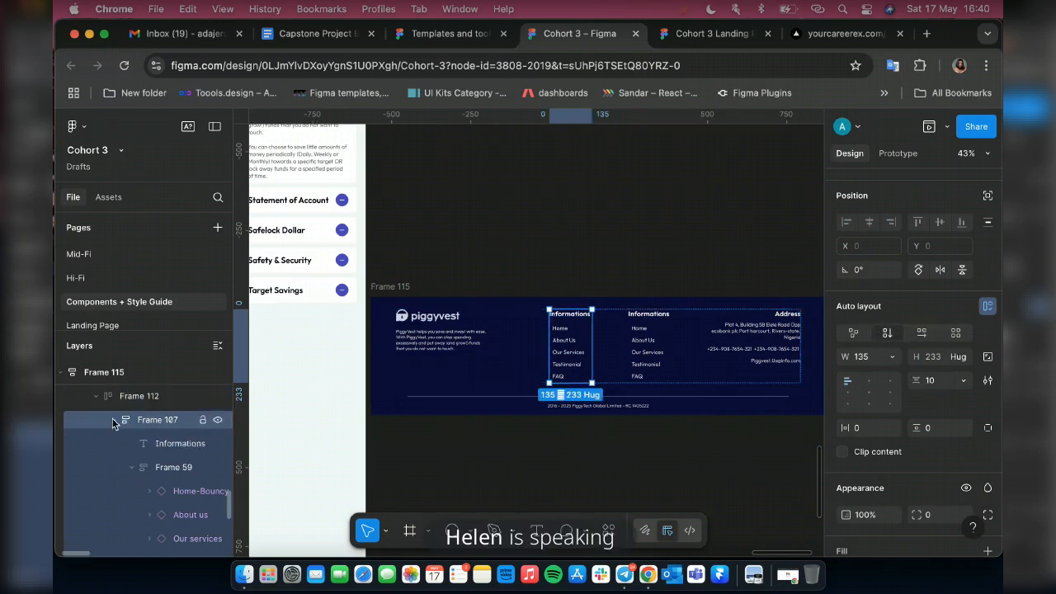
left_click(114, 419)
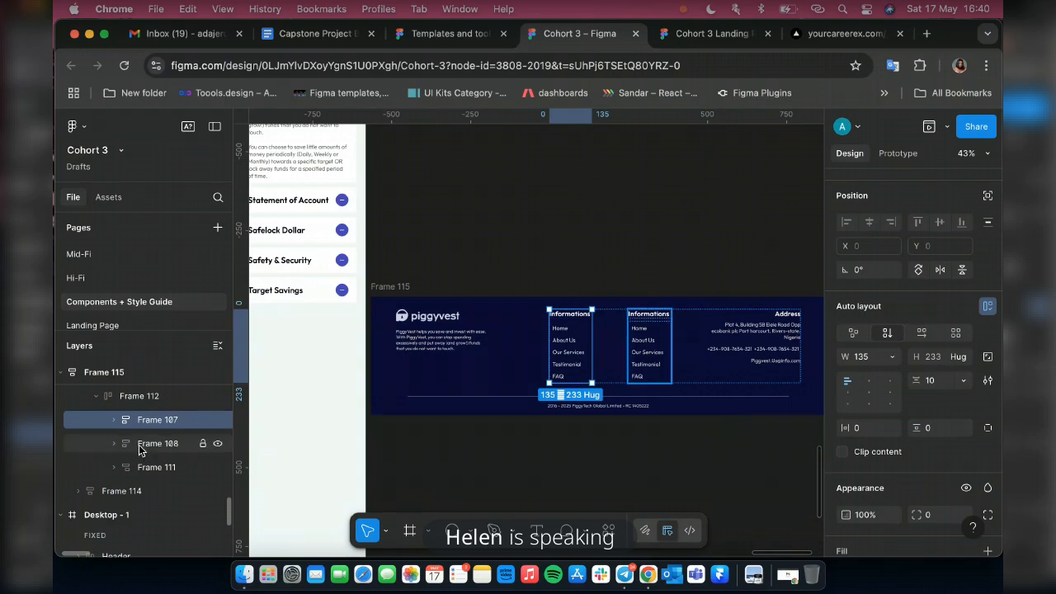
left_click(165, 444, "shift")
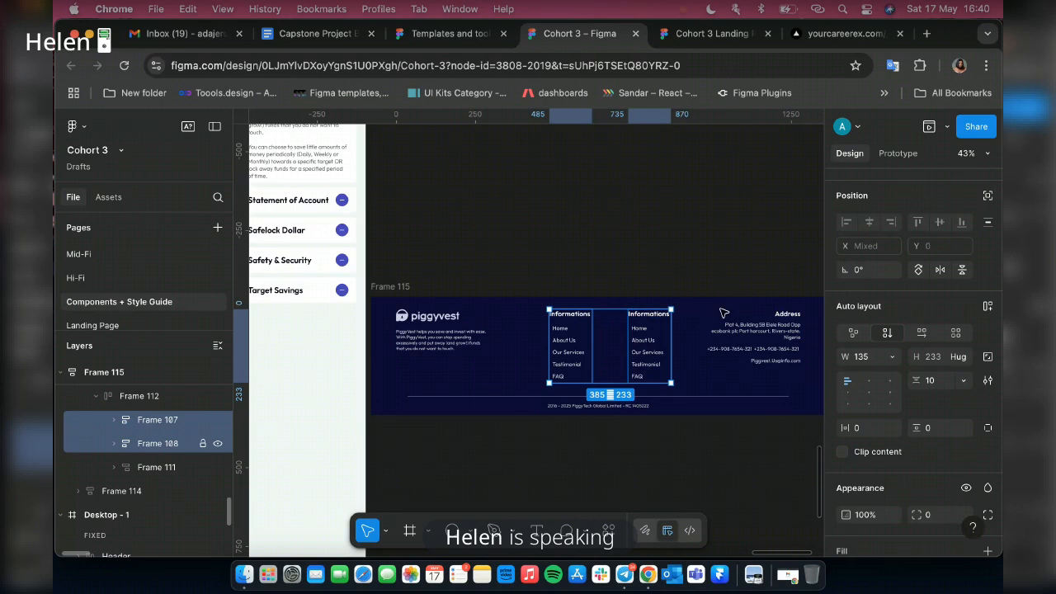
key("shift+a")
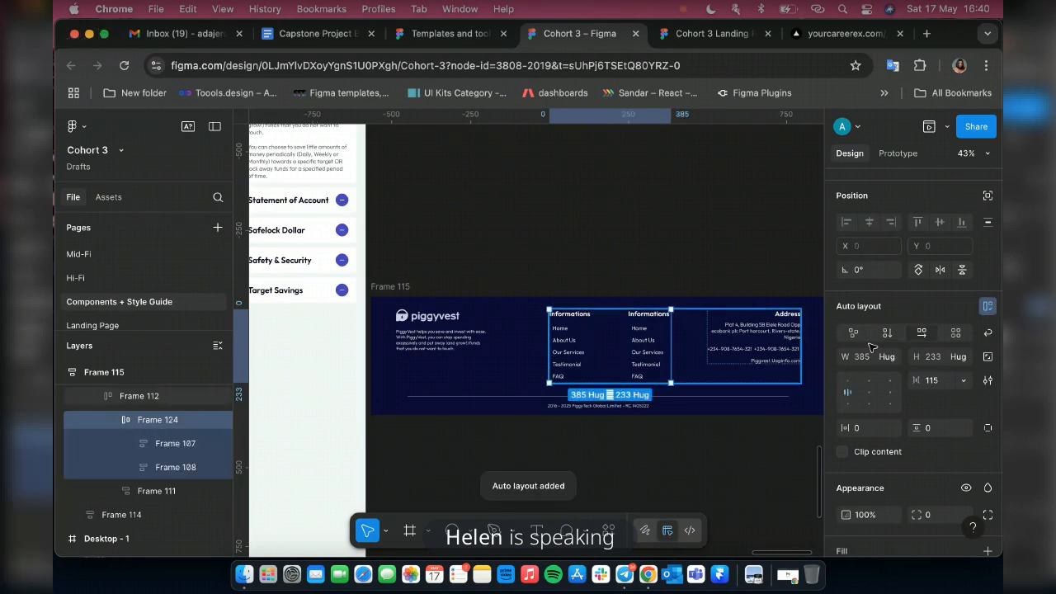
Stack the Informations columns above the Address block in a vertical auto layout 428 wide, aligned top center.
key("shift+Return")
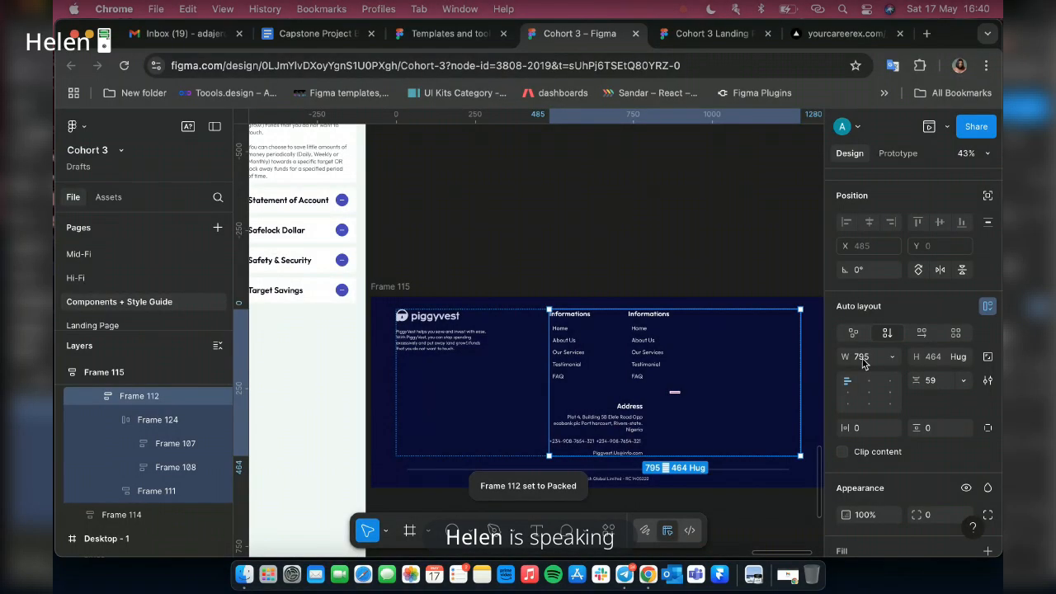
left_click(863, 361)
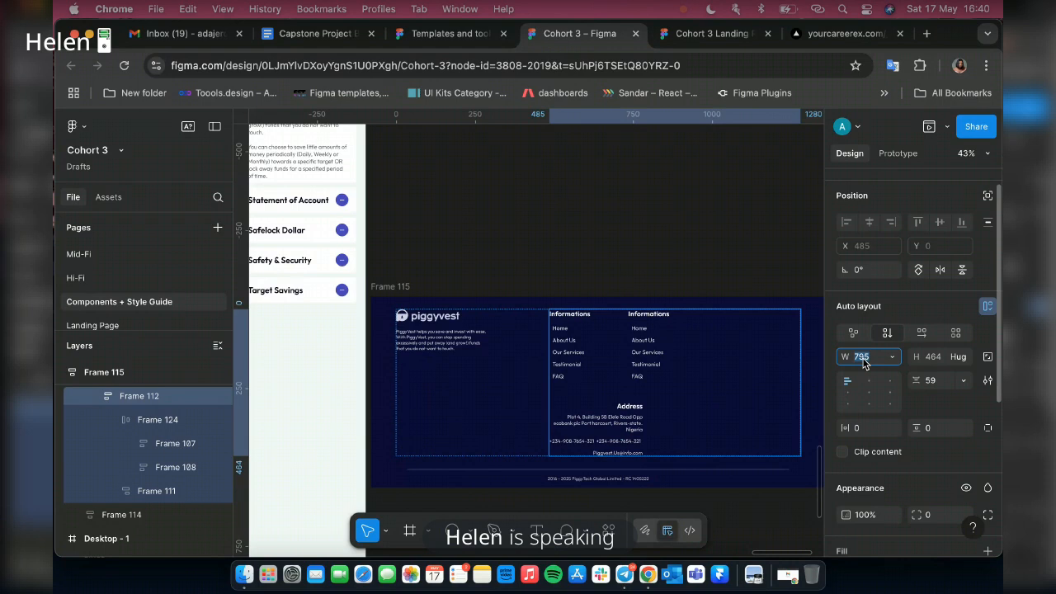
type("428")
key("Return")
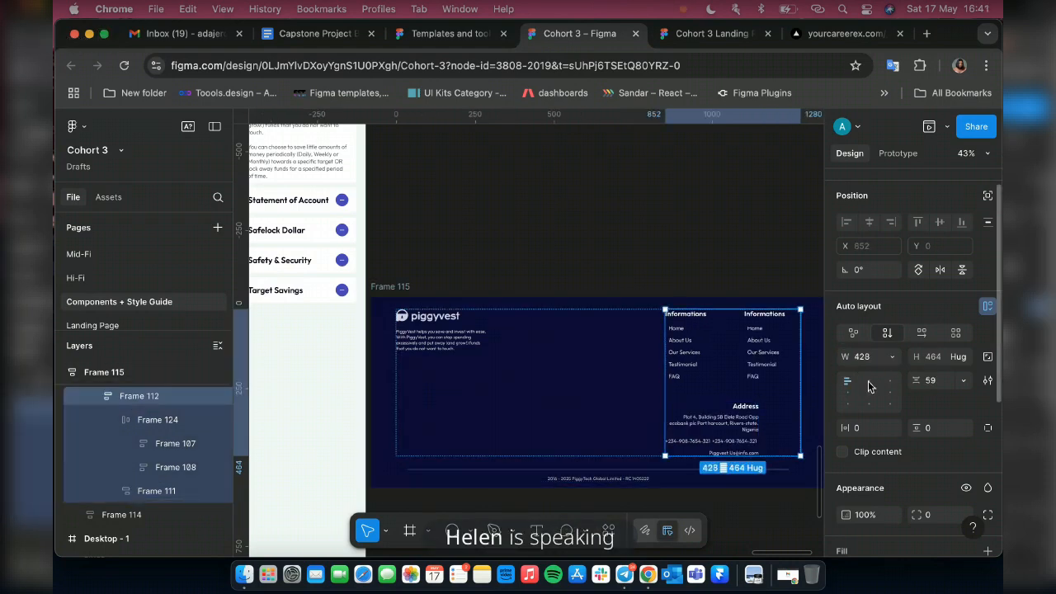
left_click(869, 384)
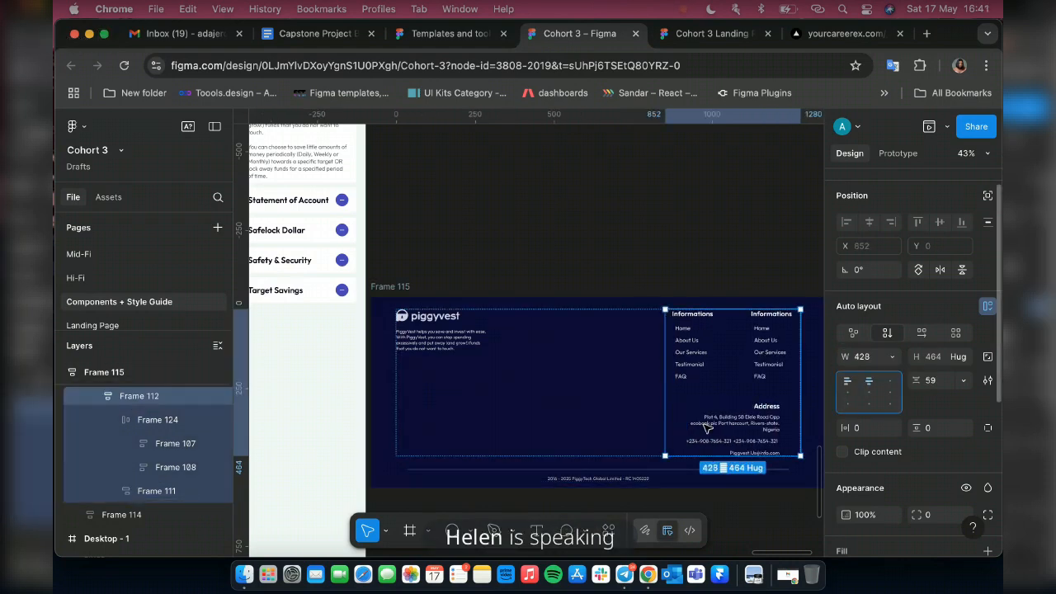
Set the horizontal padding of the frame holding the link columns and Address block to 30.
scroll(707, 429, "right", 3)
scroll(606, 412, "up", 3)
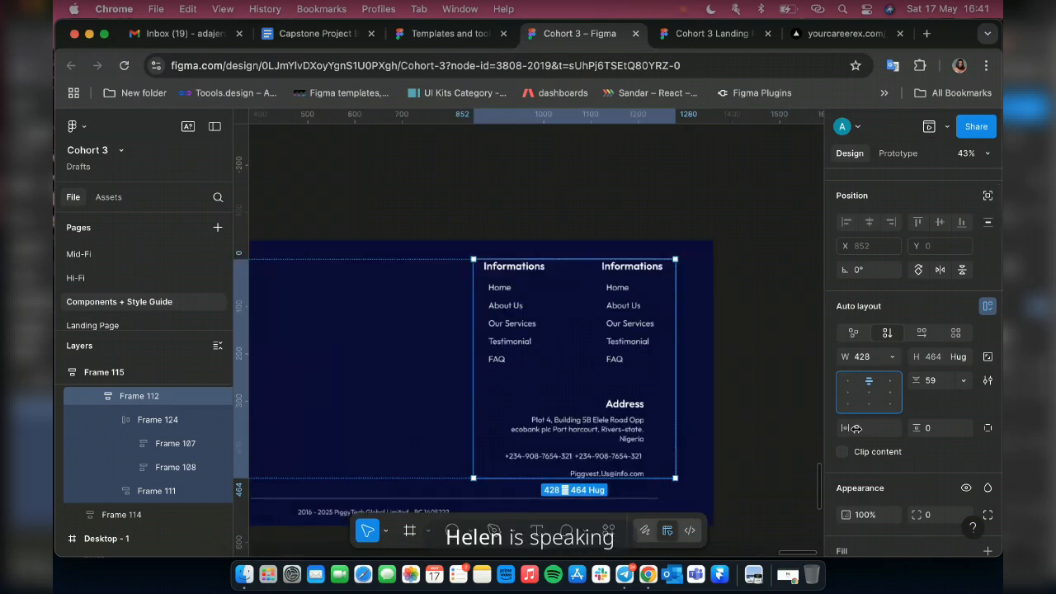
left_click(863, 432)
type("3")
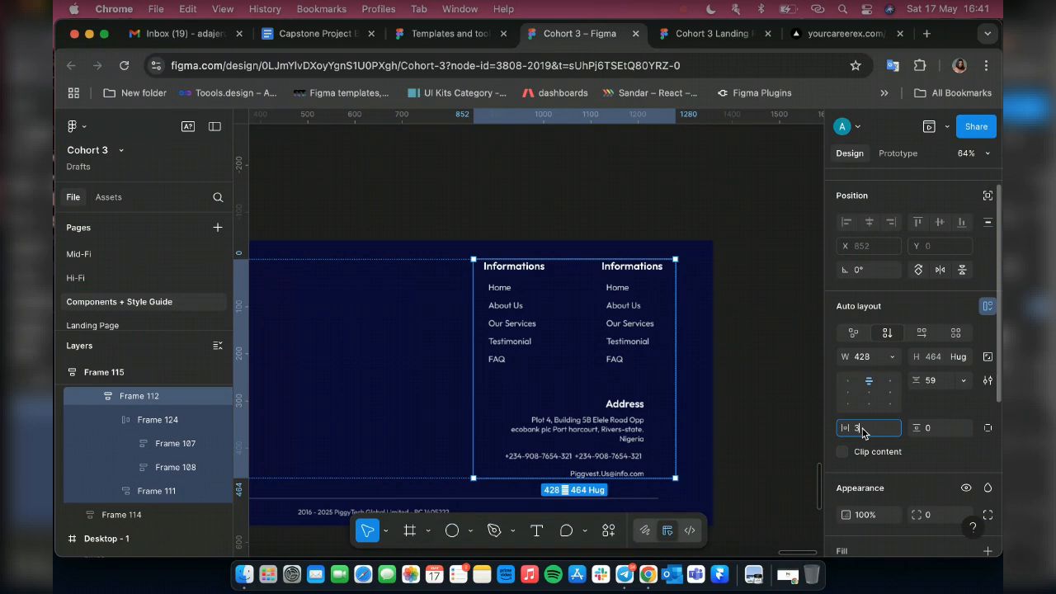
type("0")
key("Return")
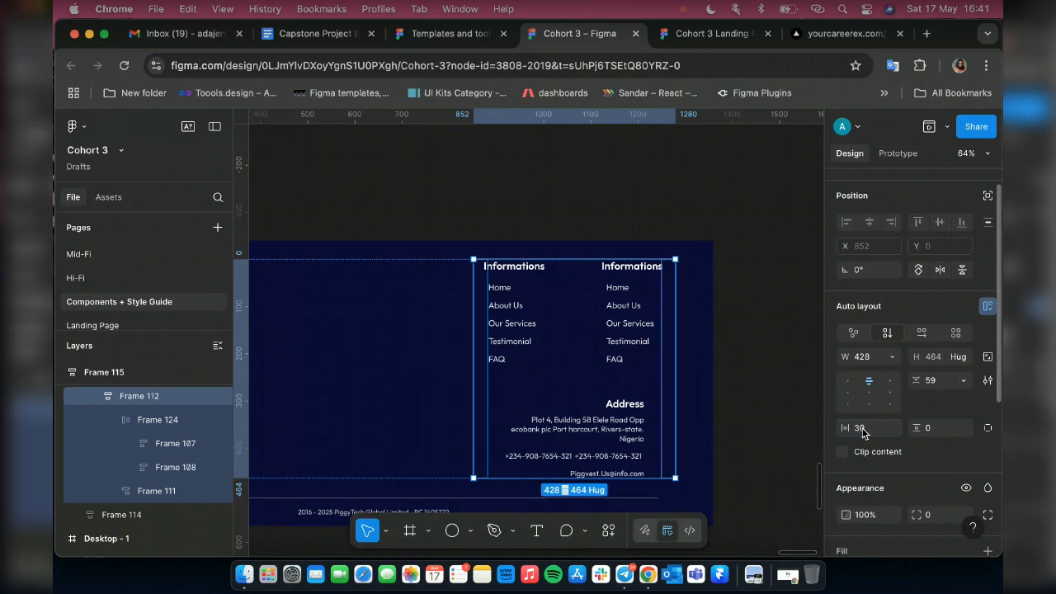
Make the Address block fill its parent's width and align its phone number row to the right.
left_click(617, 432)
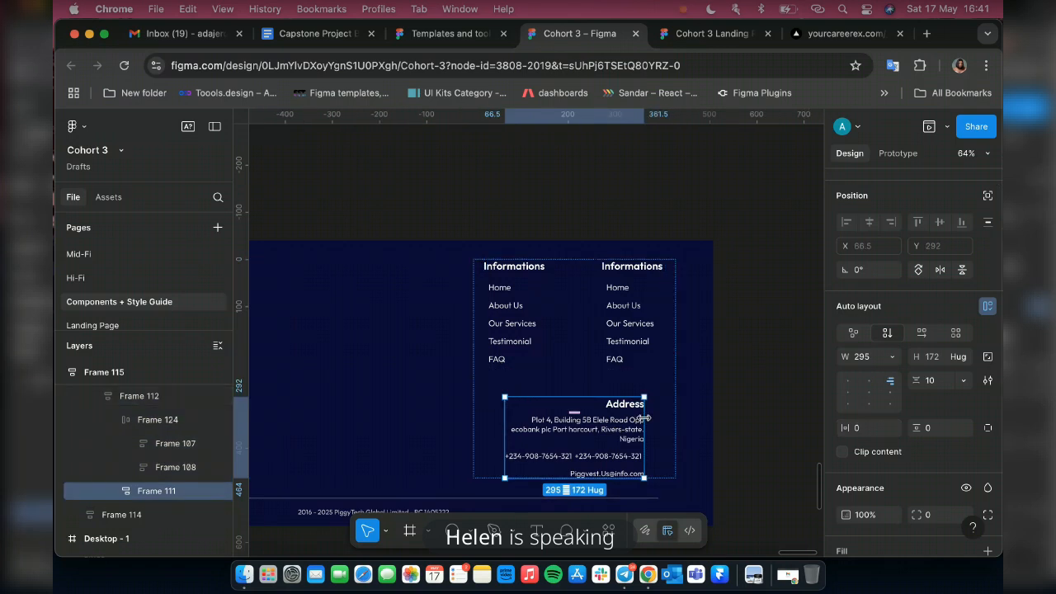
scroll(643, 418, "up", 3)
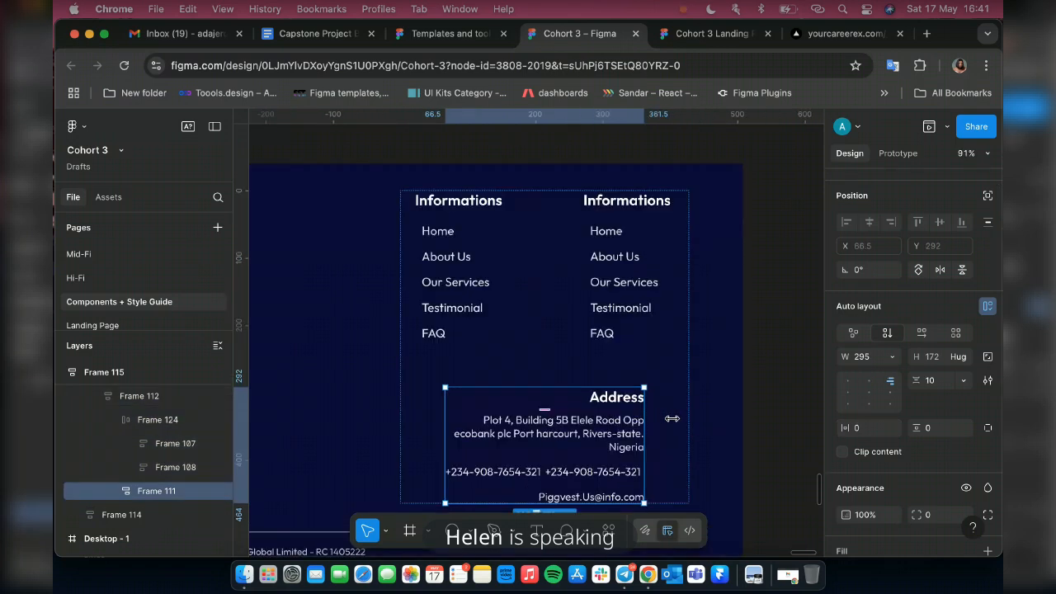
left_click_drag(672, 418, 677, 419)
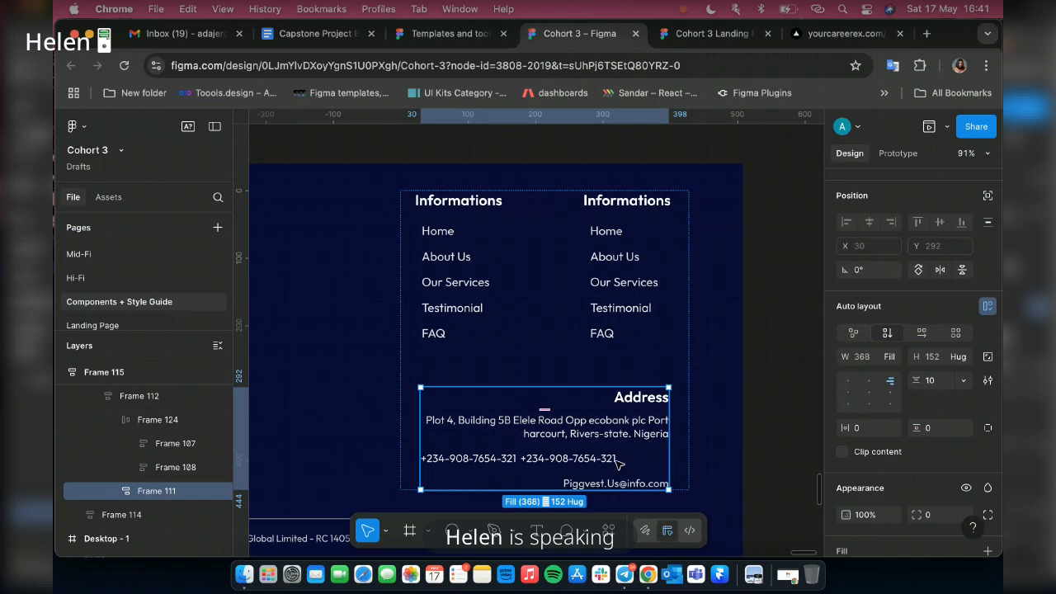
left_click(619, 462)
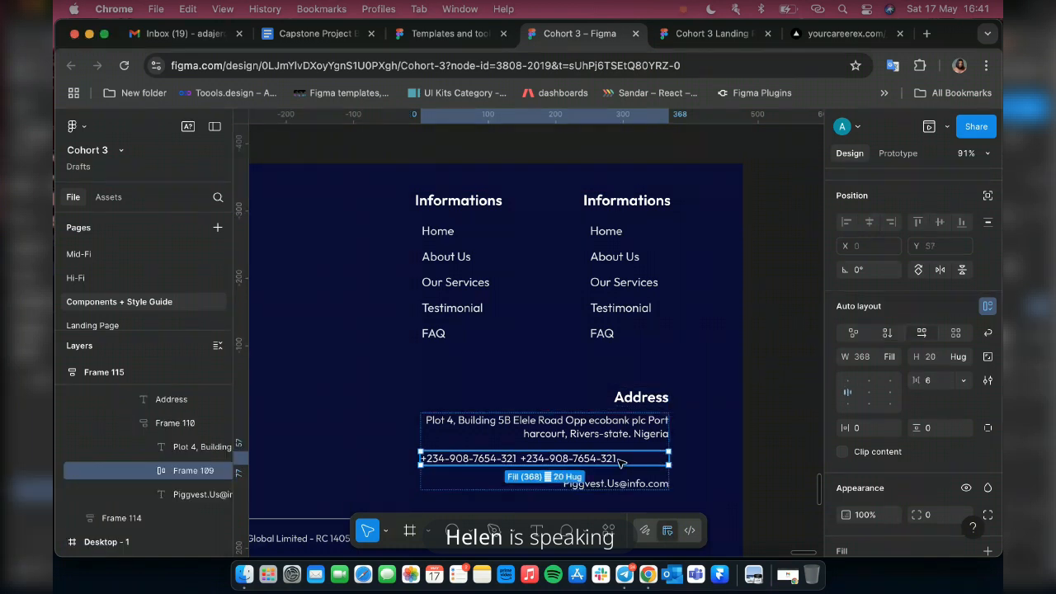
left_click(890, 394)
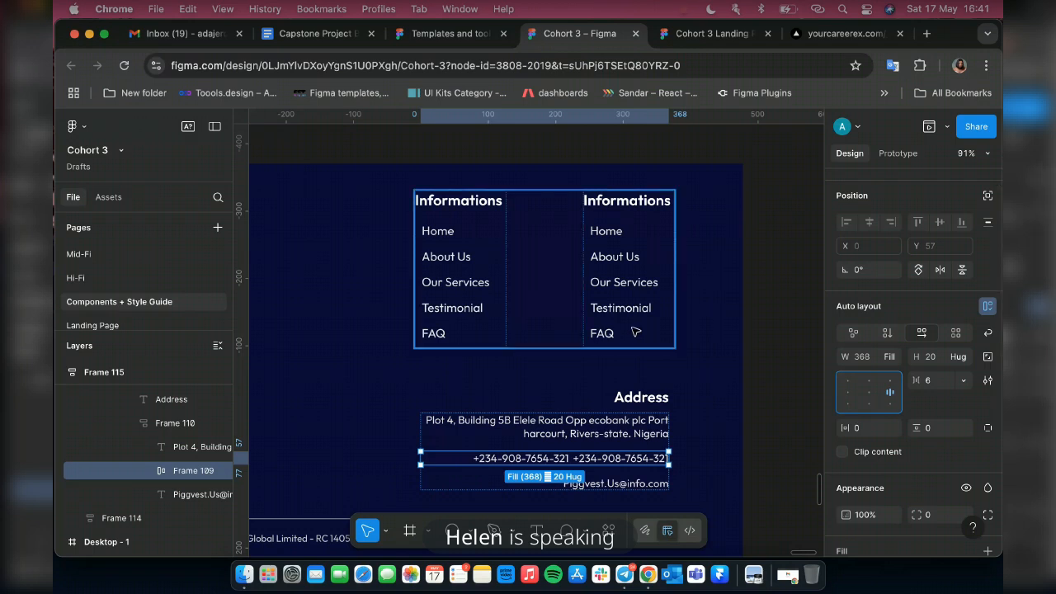
Stack the footer's logo block above the links and address in a vertical layout with a gap of 50.
scroll(635, 332, "down", 5)
left_click(483, 289)
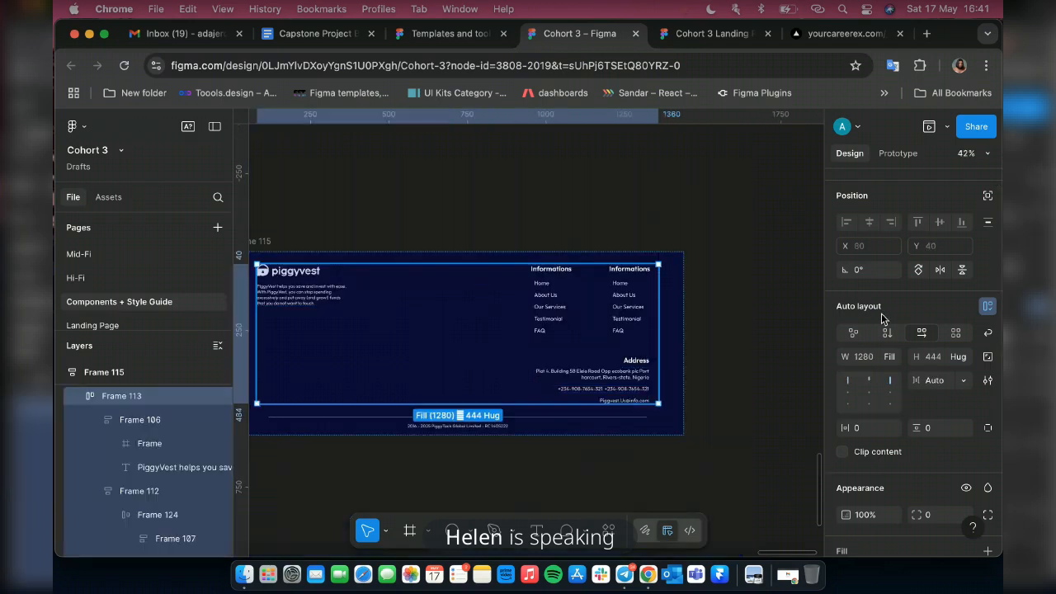
left_click(886, 332)
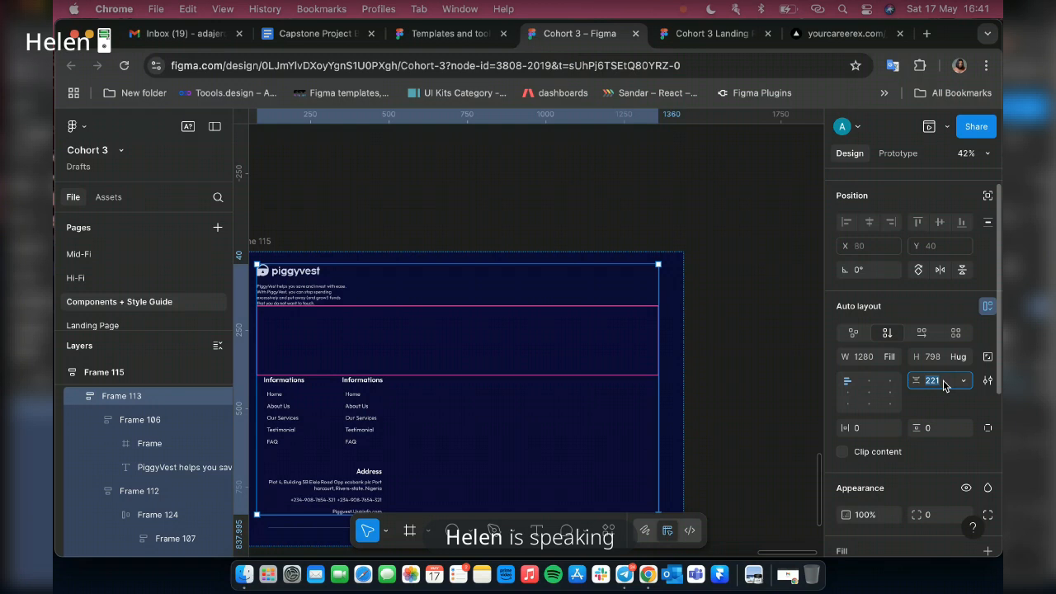
type("50")
key("Return")
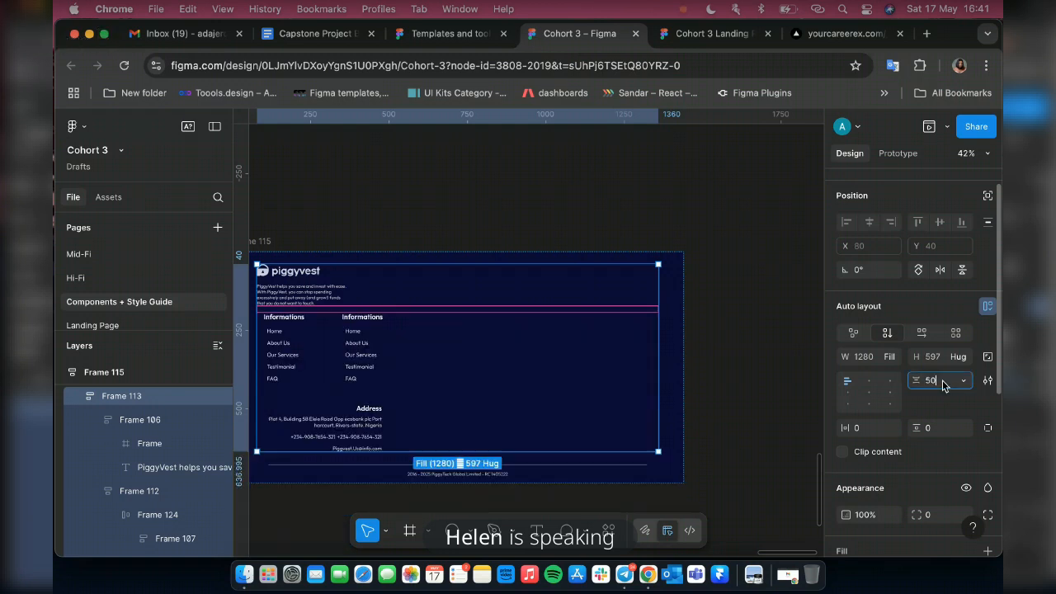
Set the stacked footer content frame's width to 428 and its horizontal padding to 30.
left_click(863, 357)
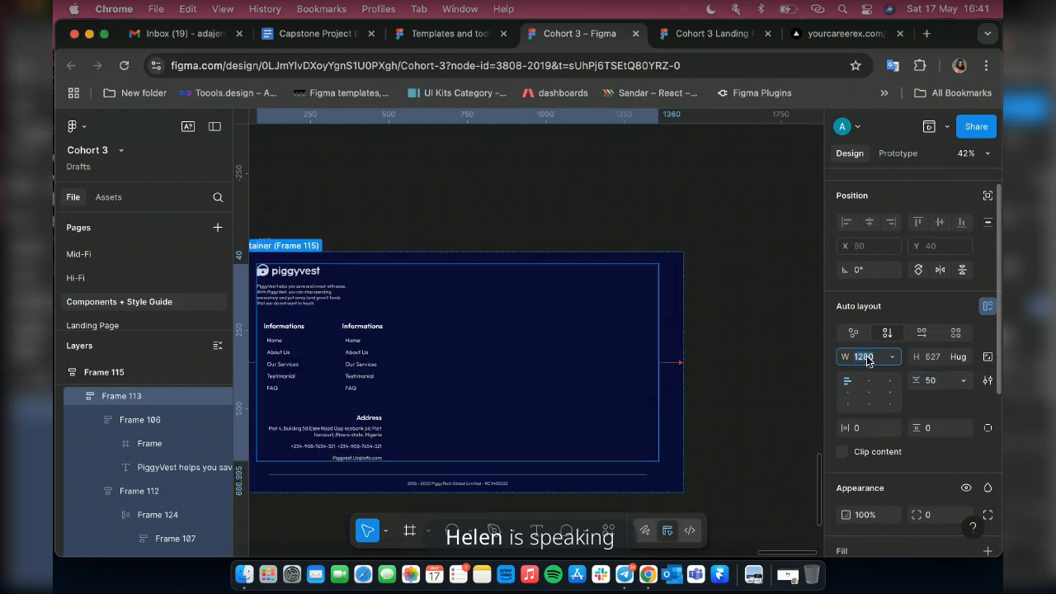
type("428")
key("Return")
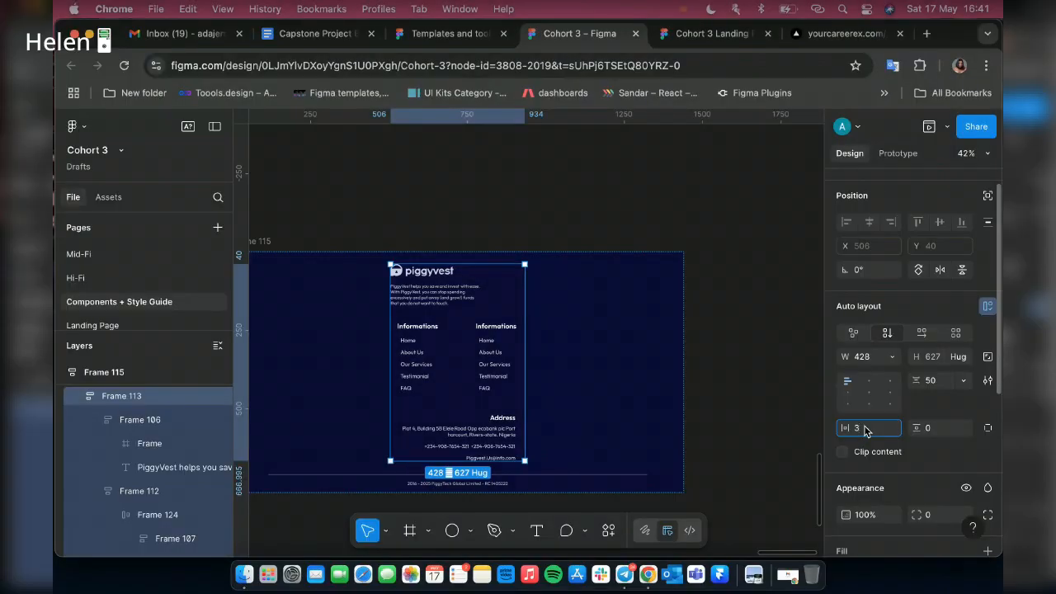
type("0")
key("Return")
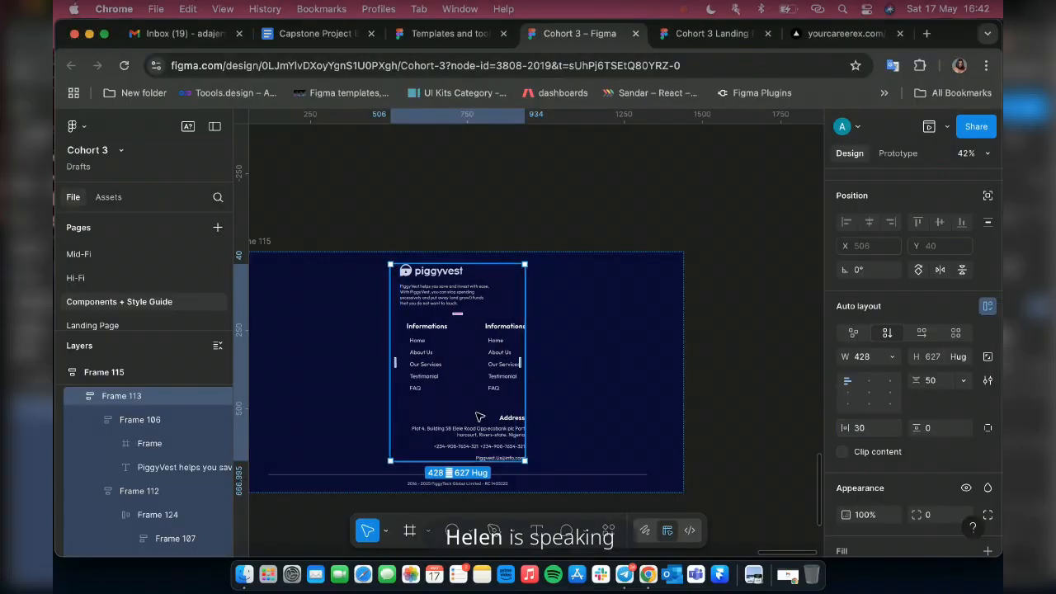
Align the contents of the 428-wide footer content frame to the top center.
scroll(475, 415, "up", 3)
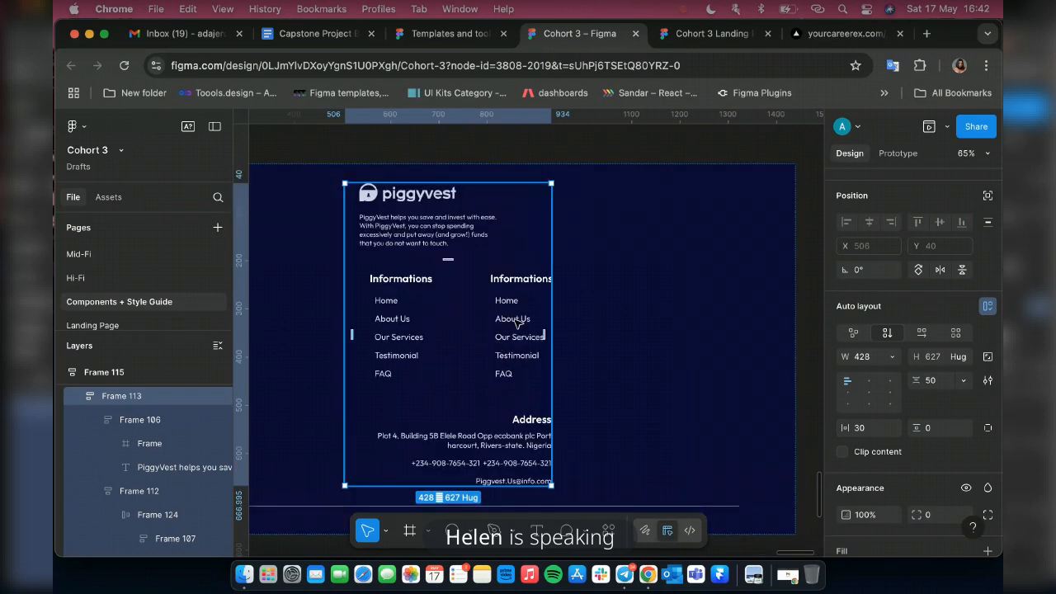
double_click(524, 322)
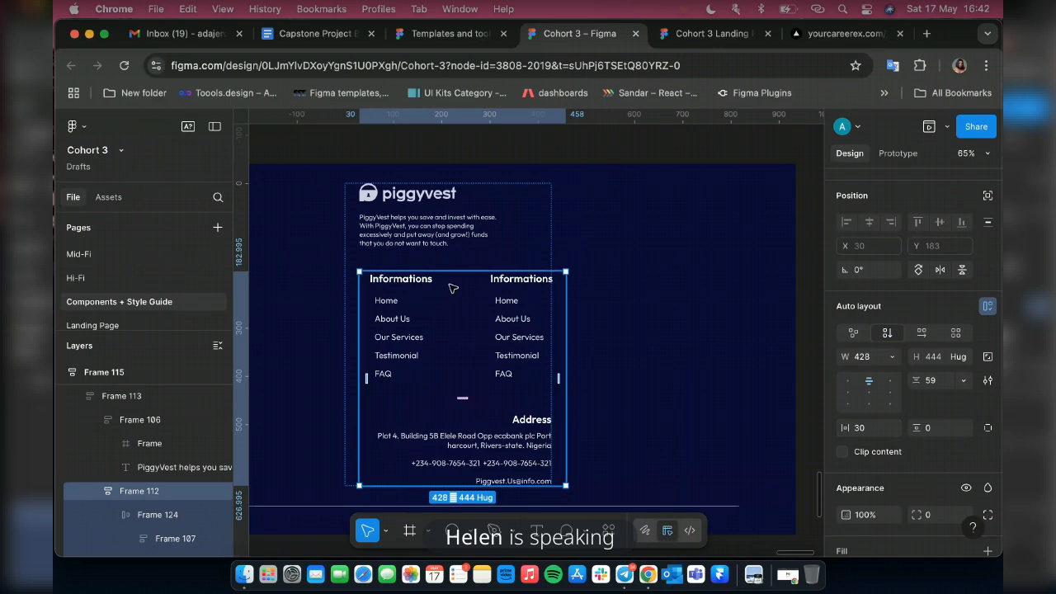
key("Escape")
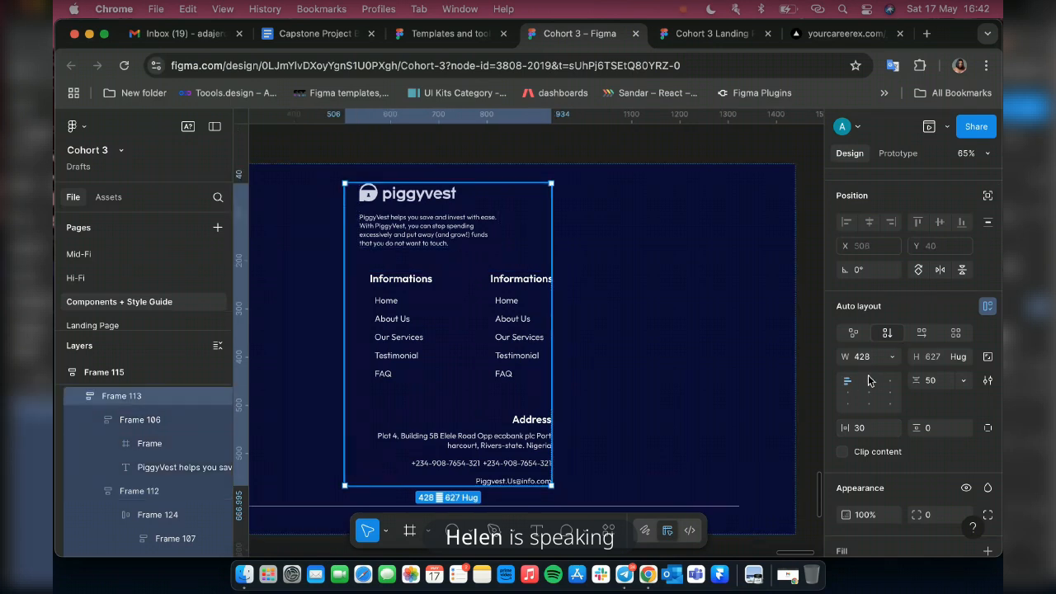
left_click(869, 380)
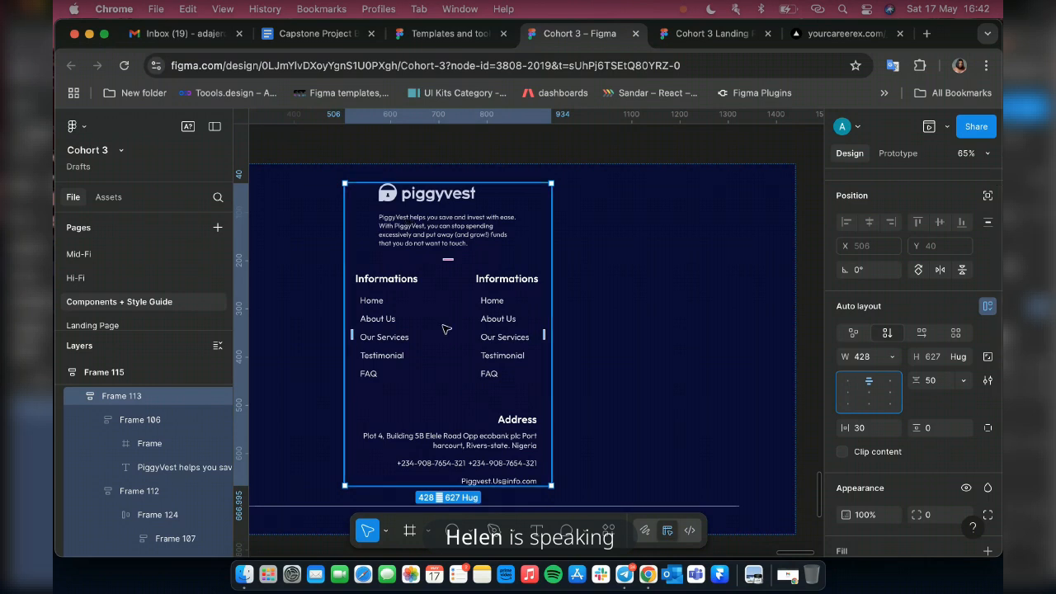
Widen the piggyvest logo and description block to fill the footer content frame at 368.
scroll(401, 212, "up", 5)
left_click(373, 217)
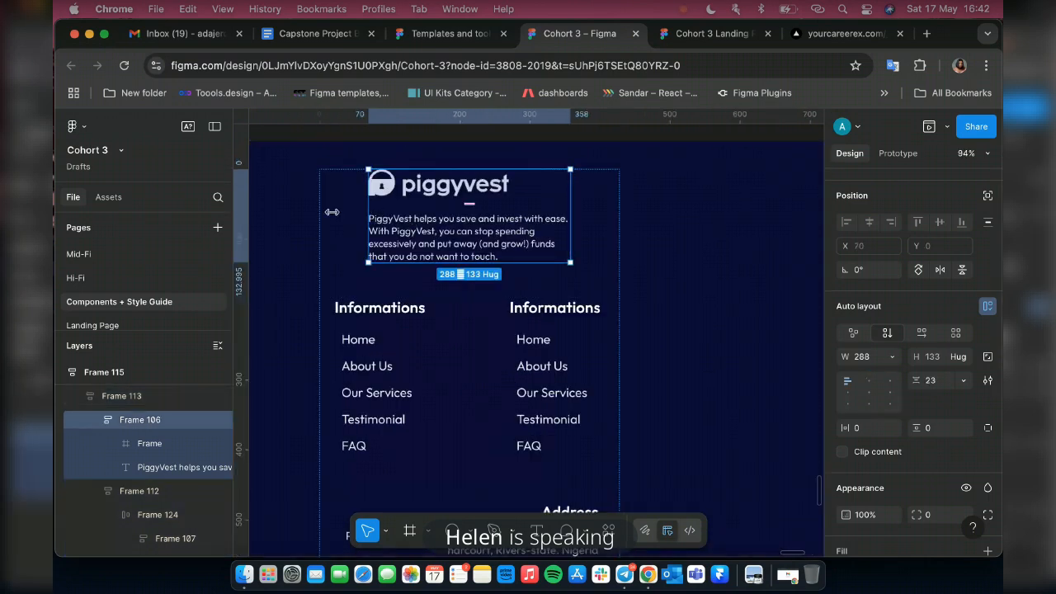
left_click_drag(327, 212, 323, 213)
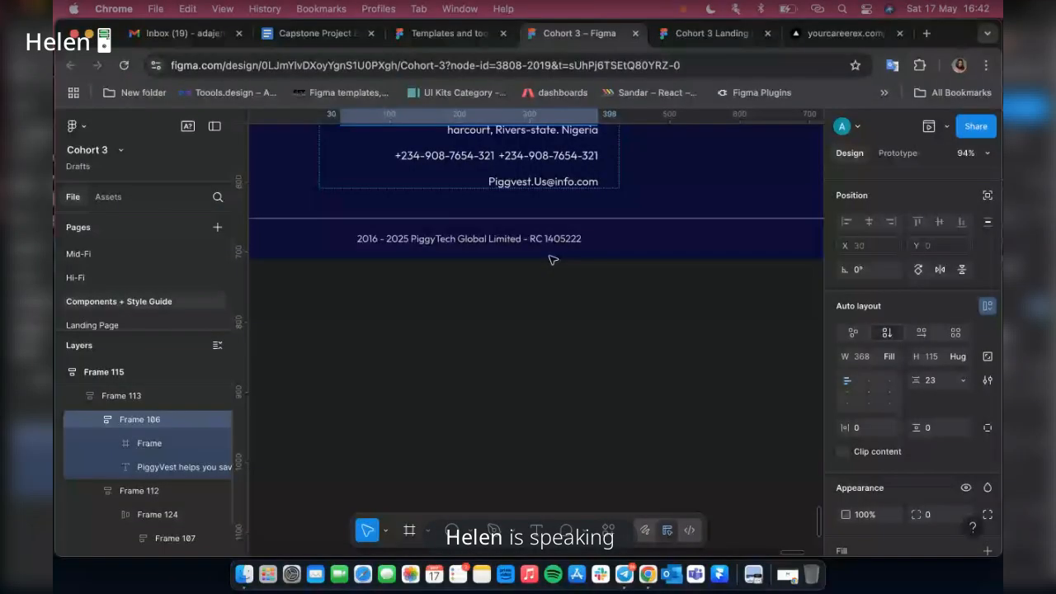
scroll(556, 280, "up", 3)
scroll(559, 308, "down", 5)
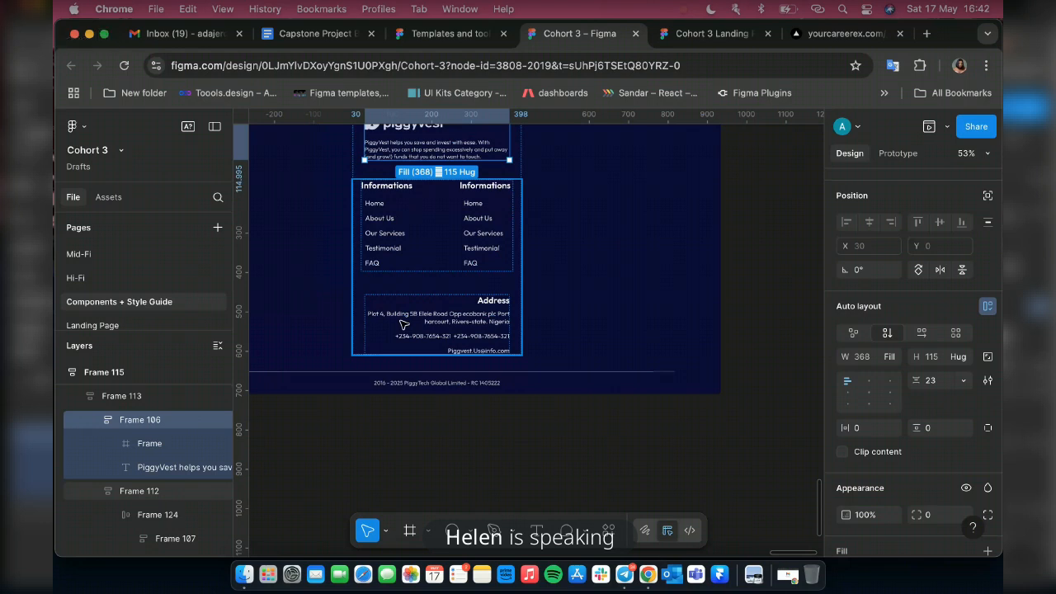
scroll(530, 344, "down", 5)
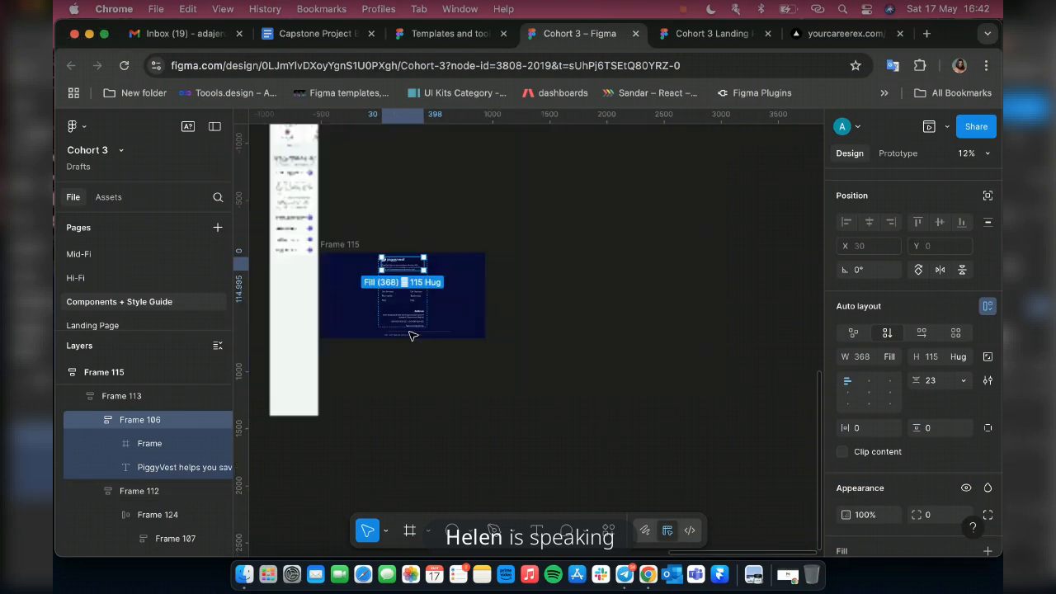
scroll(412, 335, "up", 5)
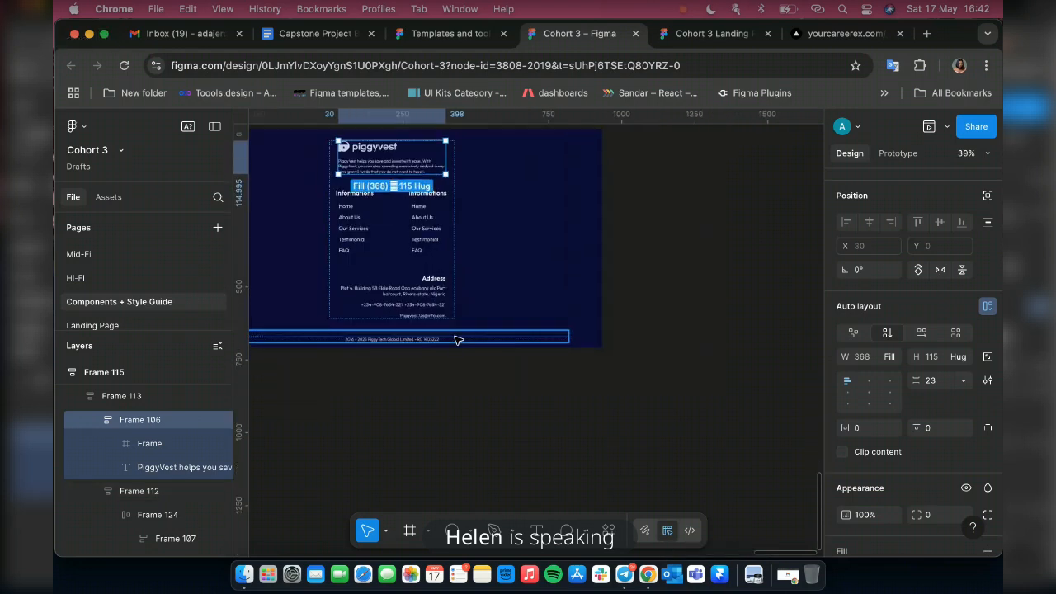
Make the divider line above the footer's copyright text fill its container's width.
left_click(462, 339)
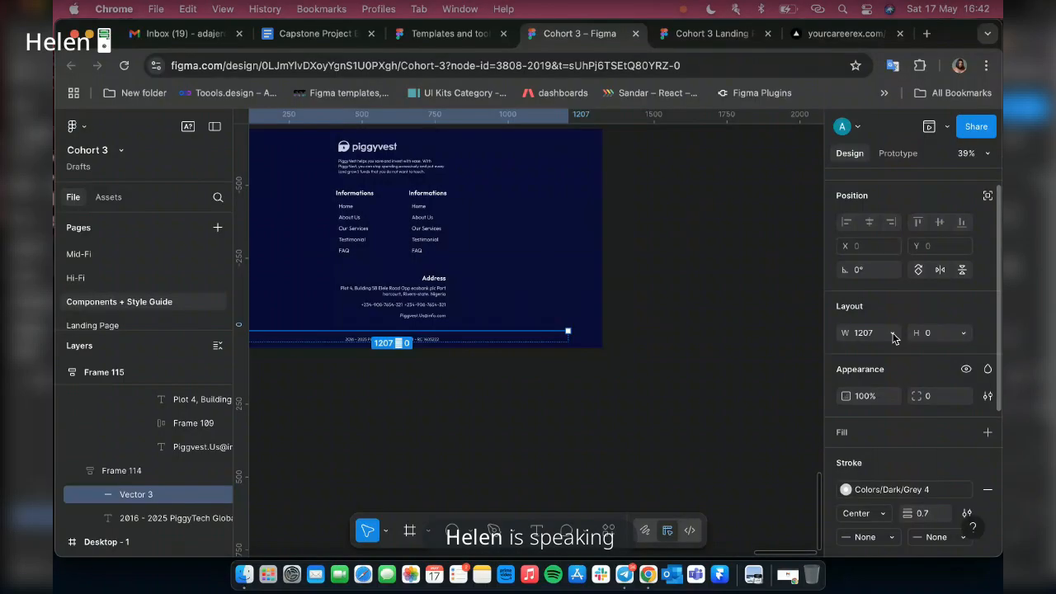
left_click(894, 334)
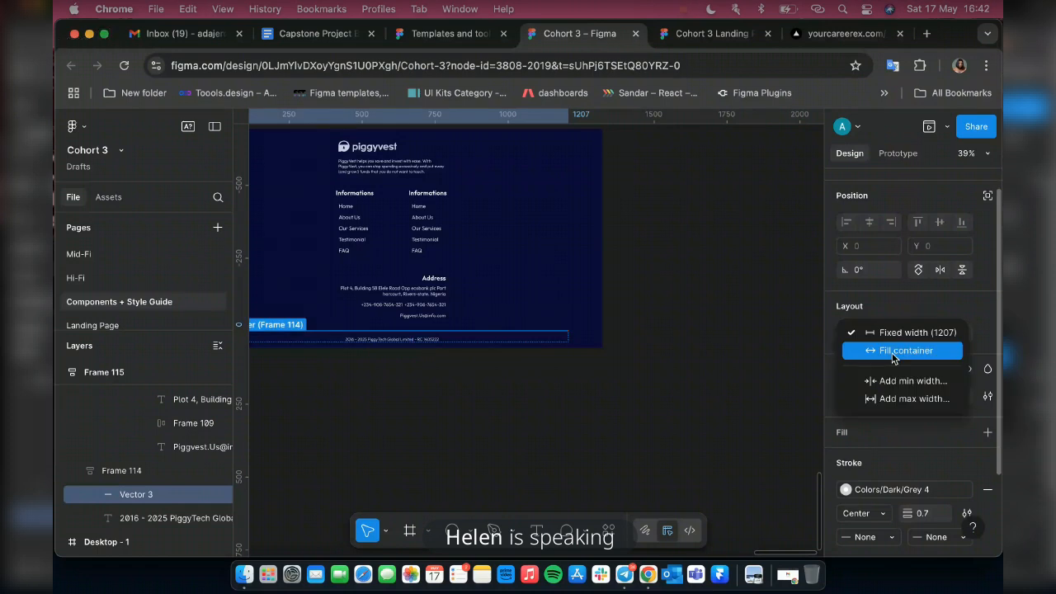
left_click(895, 355)
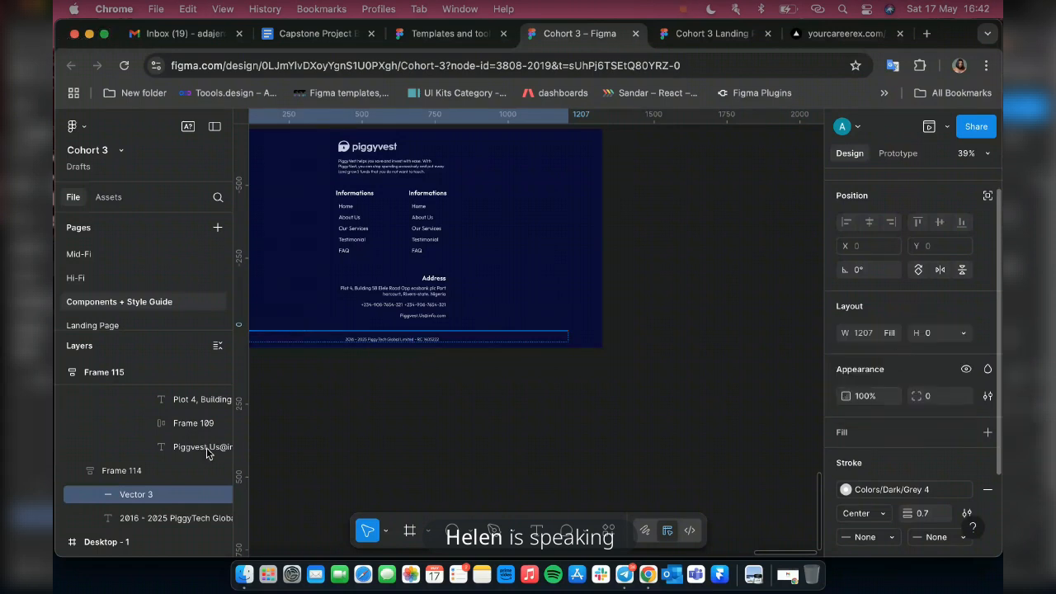
Set the width of the frame holding the divider line and copyright text to 428.
left_click(152, 472)
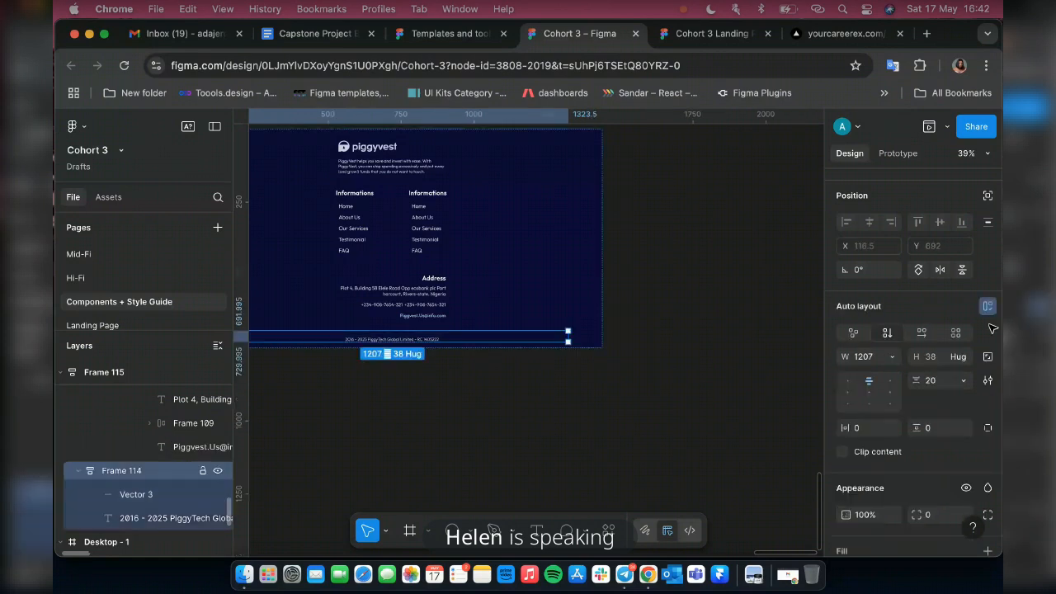
left_click(872, 361)
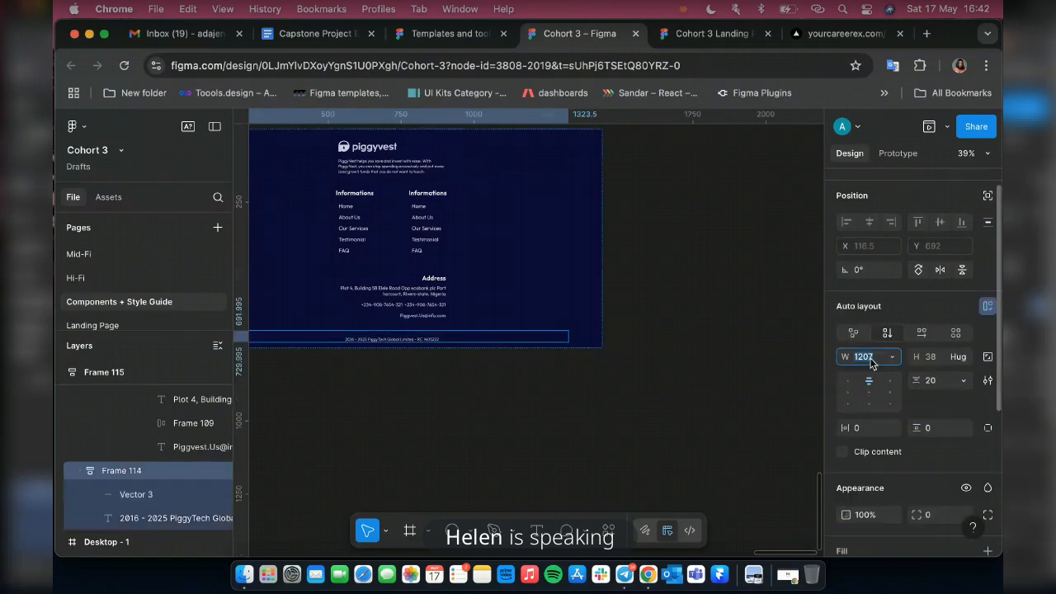
type("428")
key("Return")
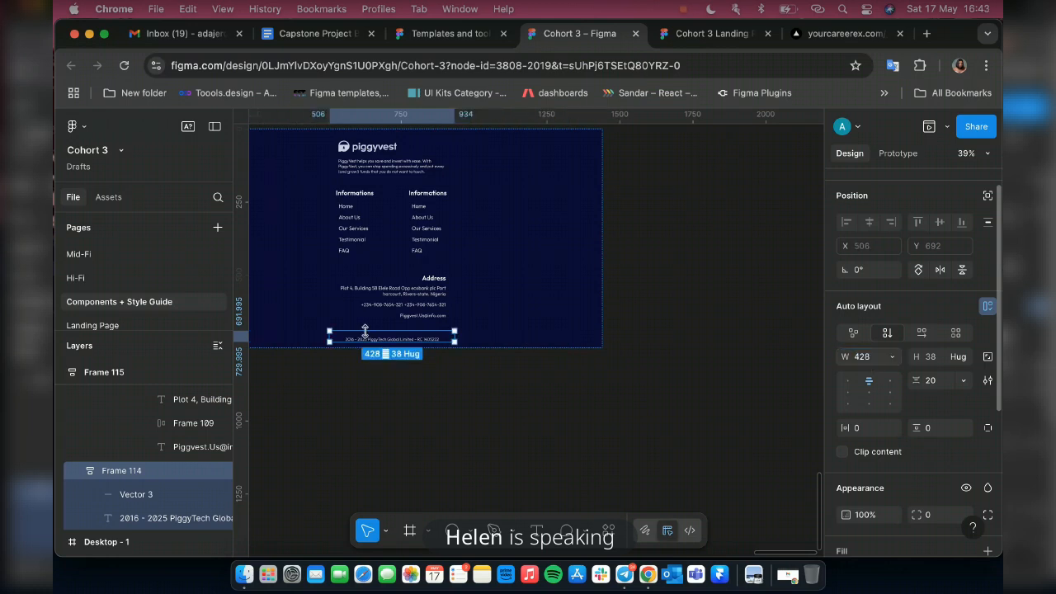
Set the width of the whole footer frame, Frame 115, to 428.
scroll(365, 330, "up", 5)
scroll(366, 330, "down", 3)
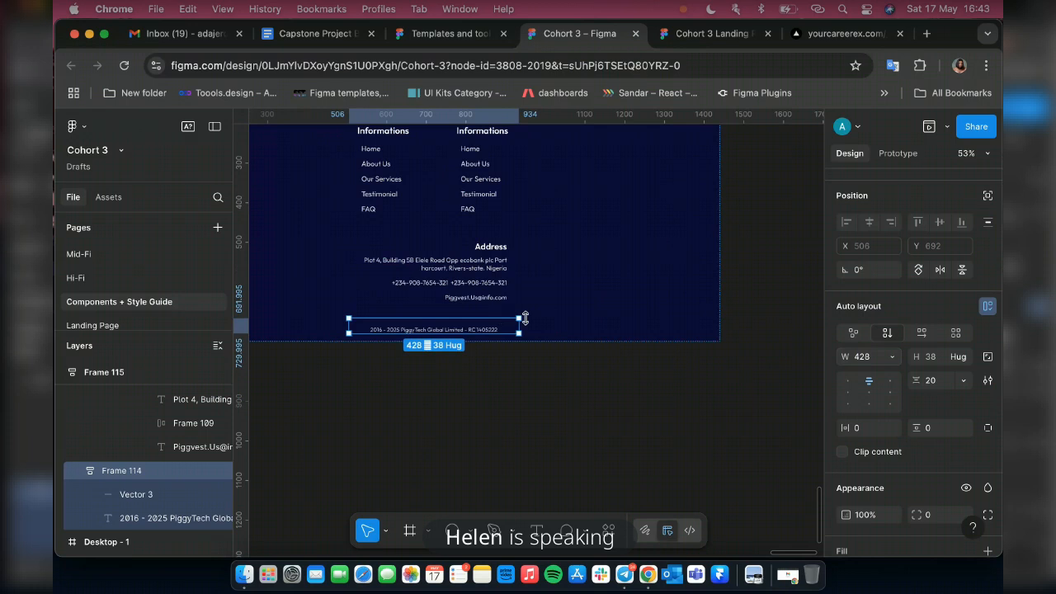
scroll(632, 320, "down", 3)
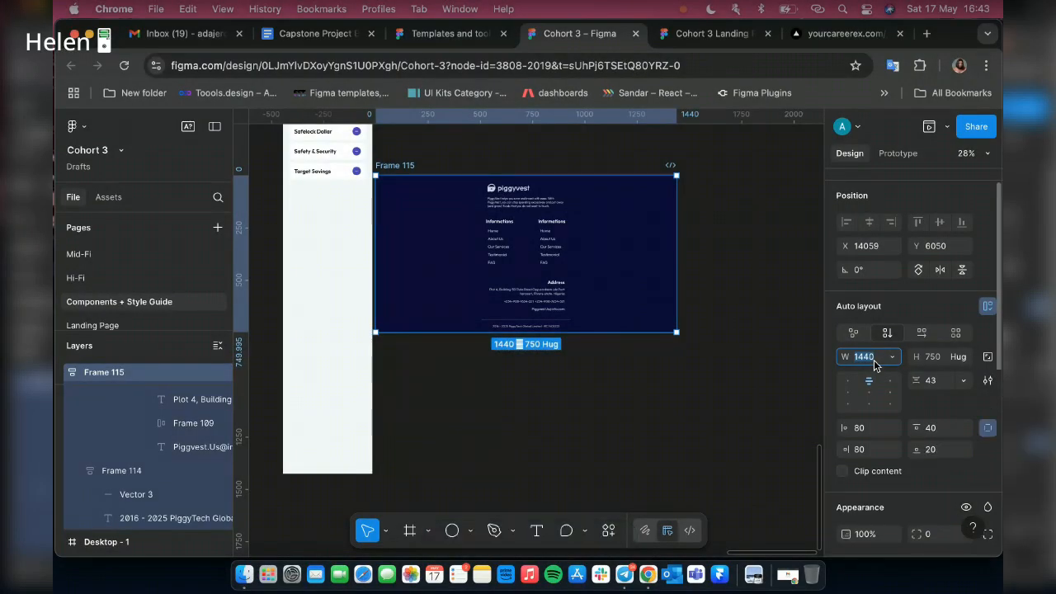
type("428")
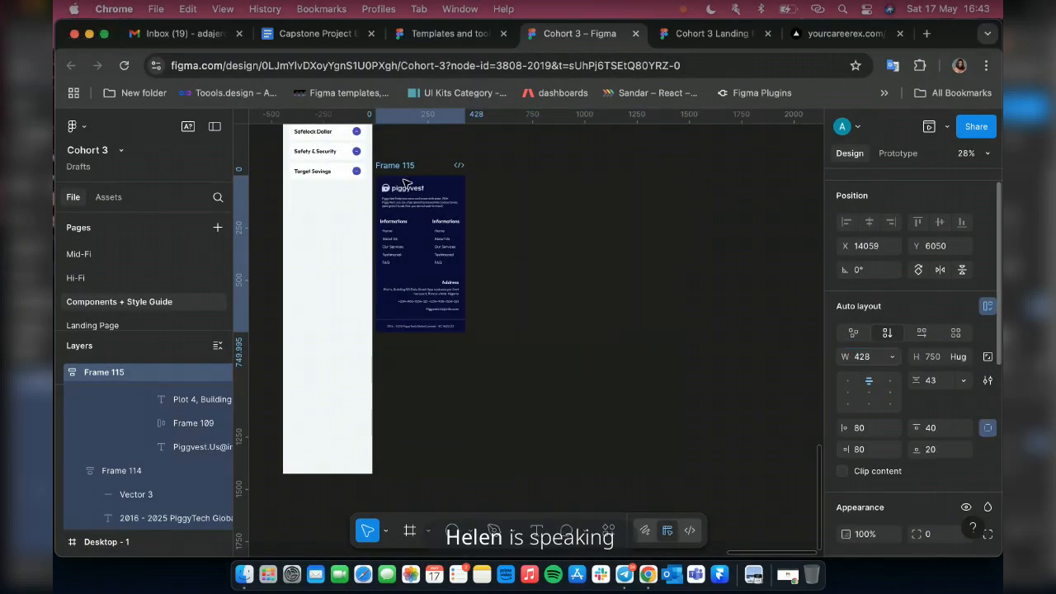
left_click(397, 182)
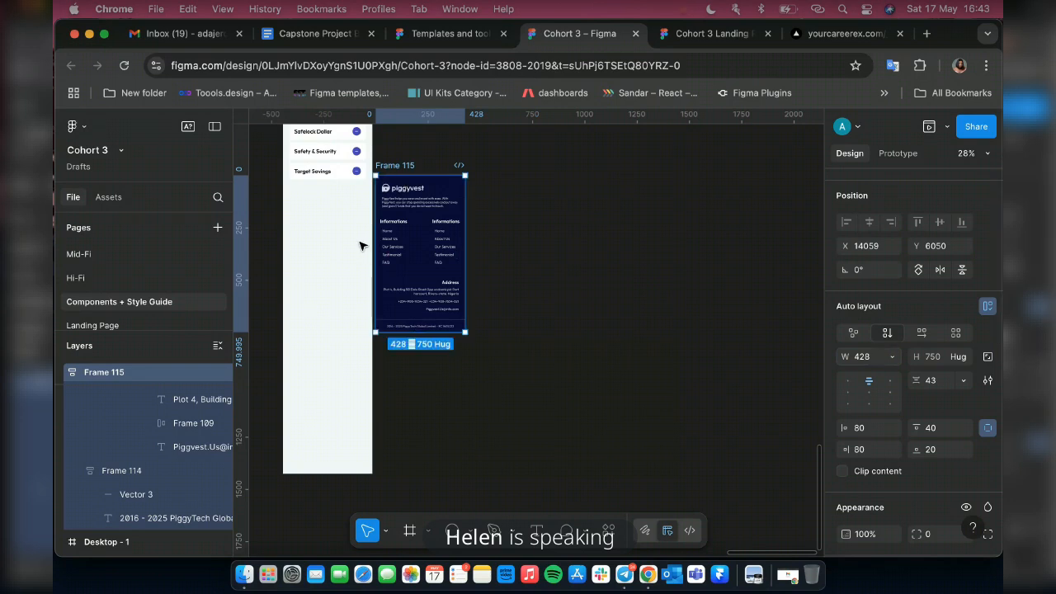
Set the horizontal padding of the divider and copyright frame, Frame 114, to 30.
scroll(360, 245, "up", 5)
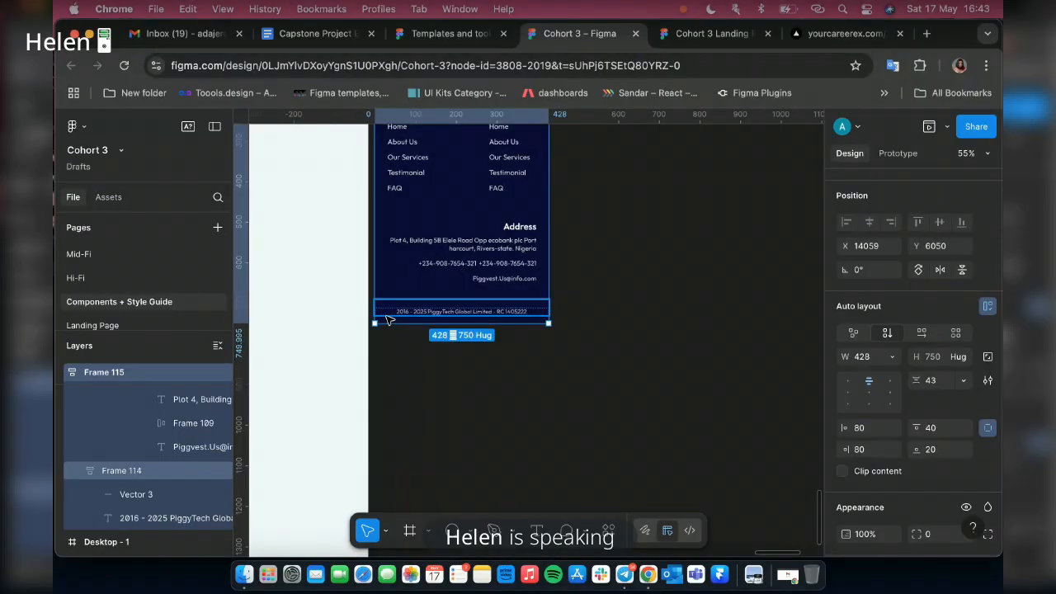
scroll(392, 306, "up", 3)
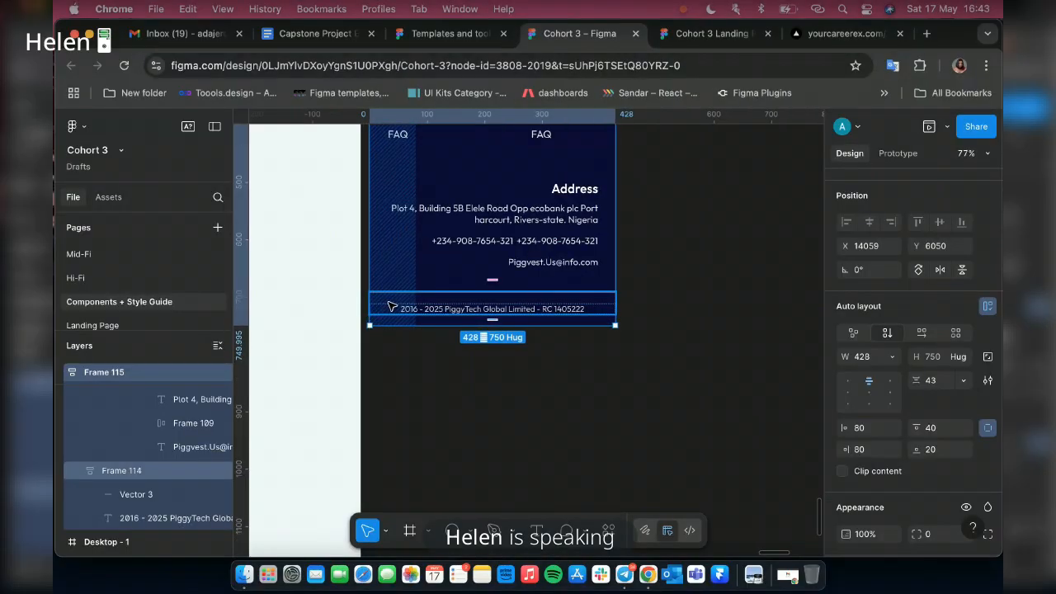
scroll(392, 306, "up", 2)
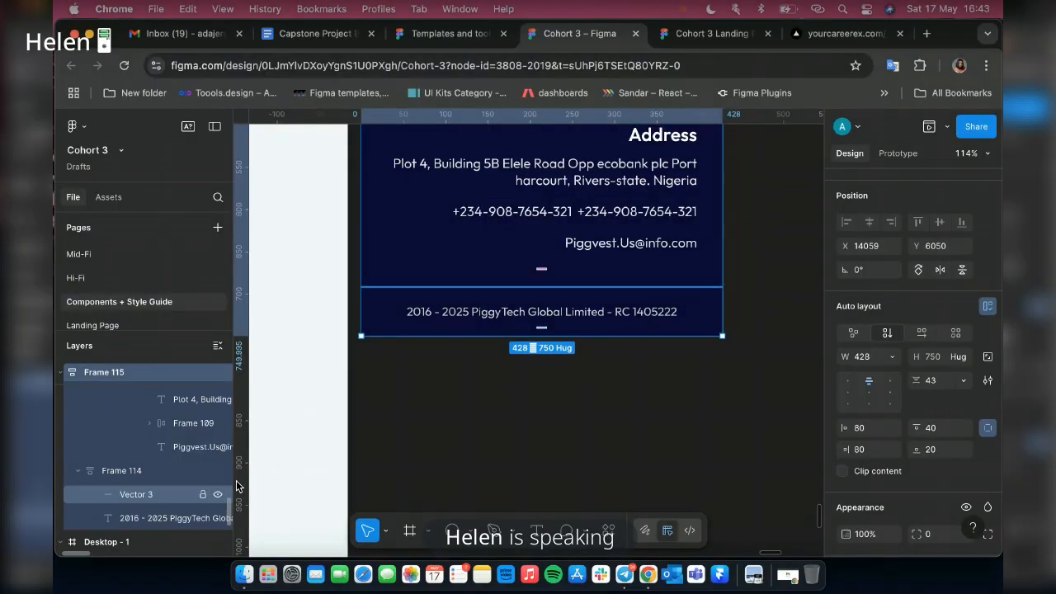
left_click(87, 491)
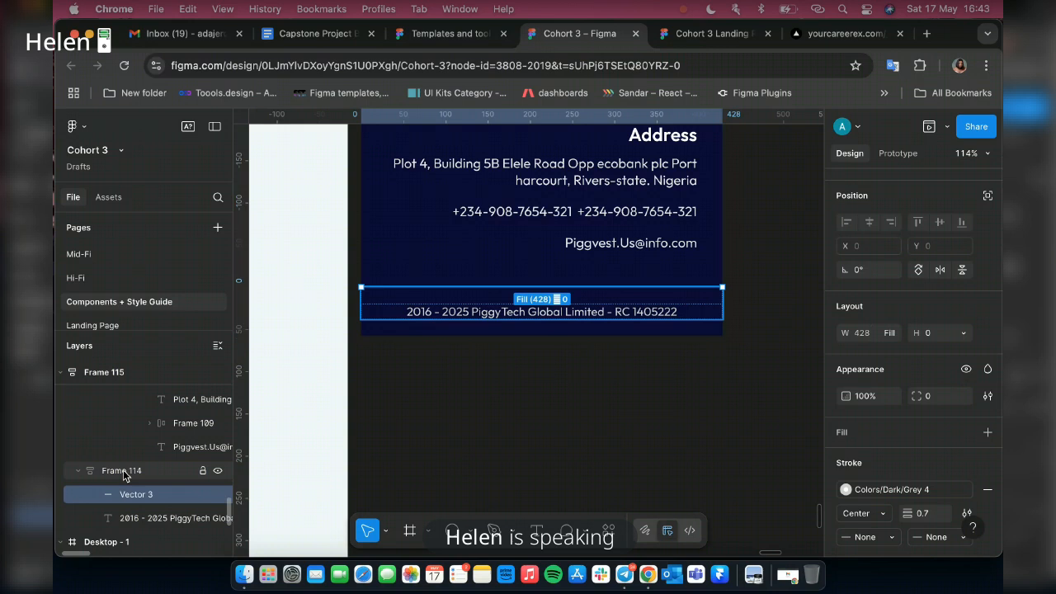
left_click(123, 471)
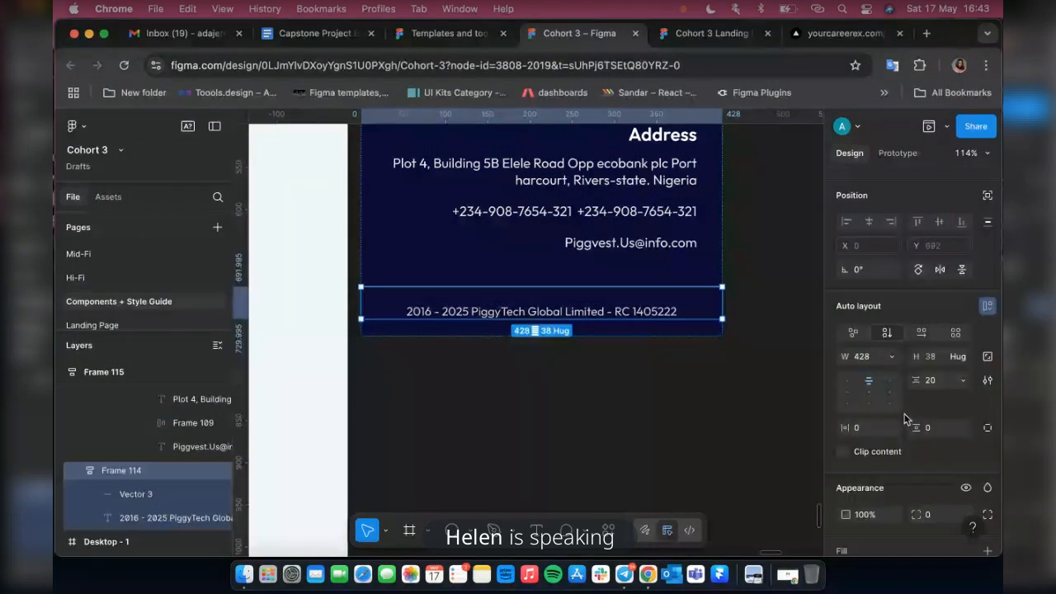
left_click(865, 429)
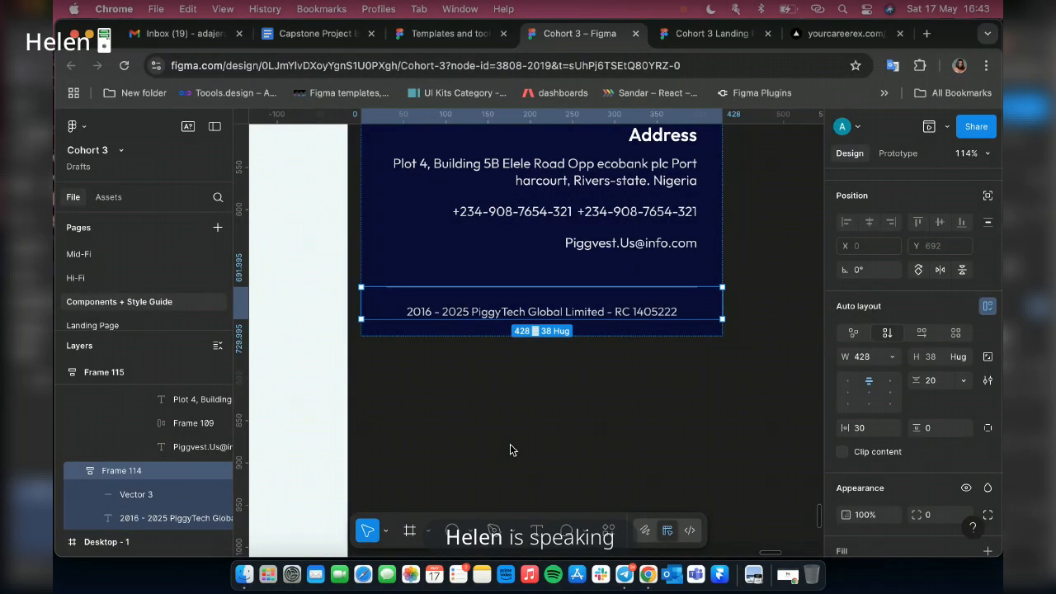
Move the 428-wide footer into the iPhone 14 Plus - 1 frame, below the Target Savings item of the FAQ.
scroll(600, 427, "down", 1)
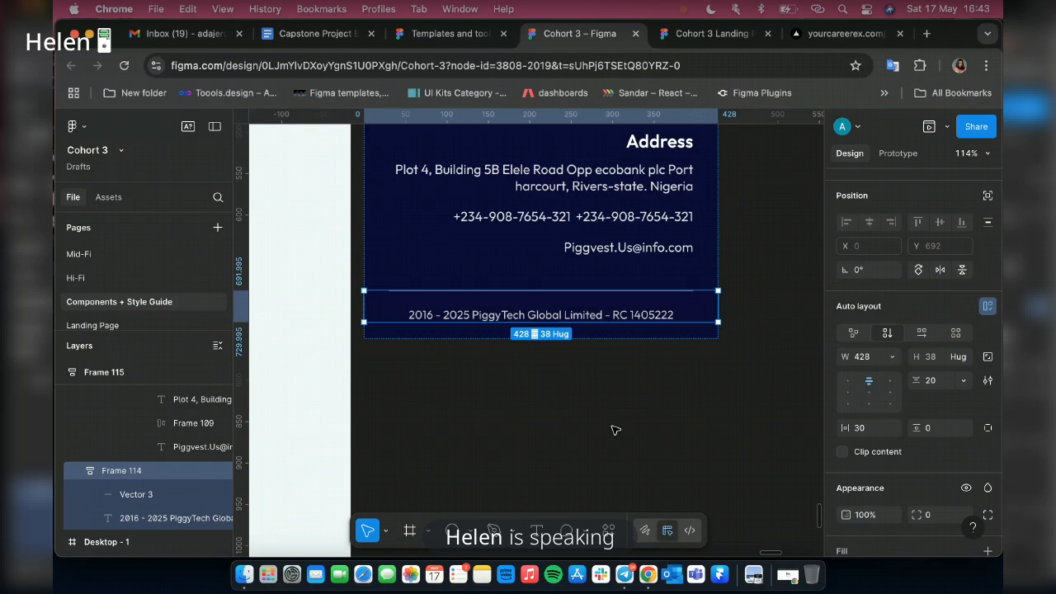
scroll(495, 369, "up", 3)
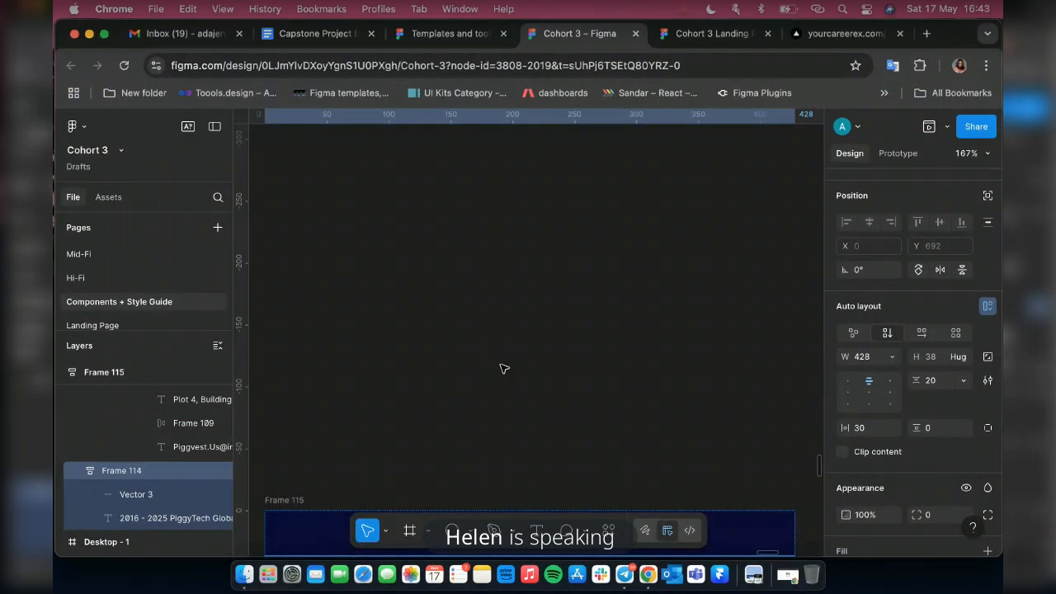
scroll(504, 368, "down", 10)
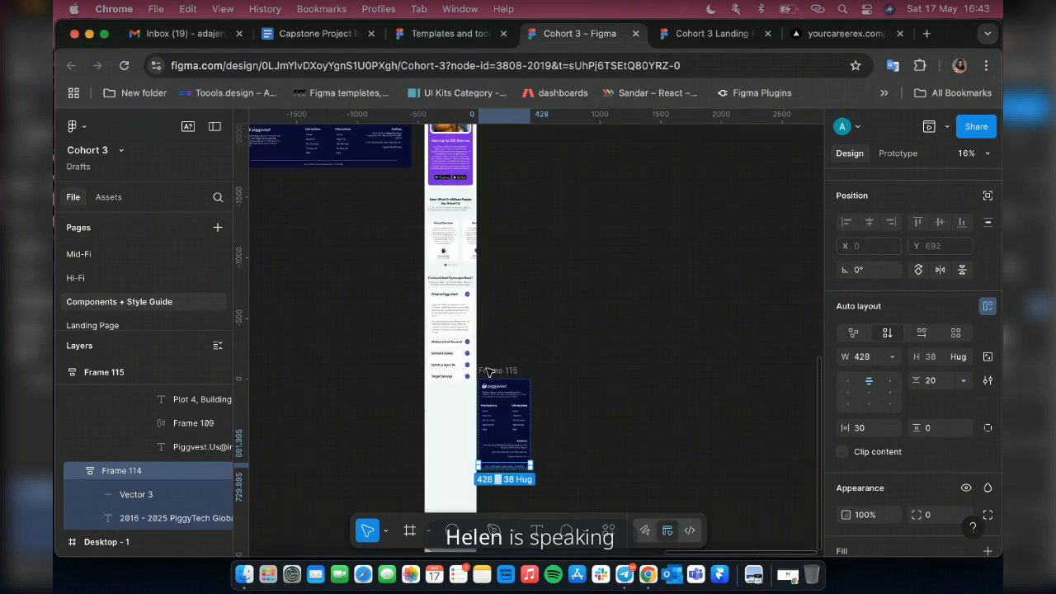
scroll(487, 371, "up", 5)
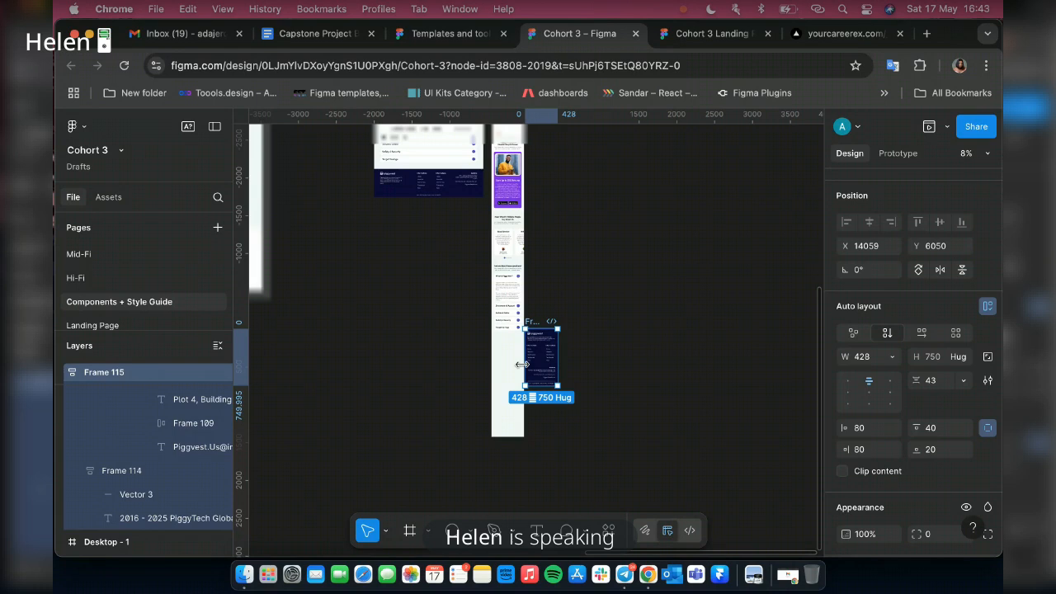
scroll(522, 363, "up", 5)
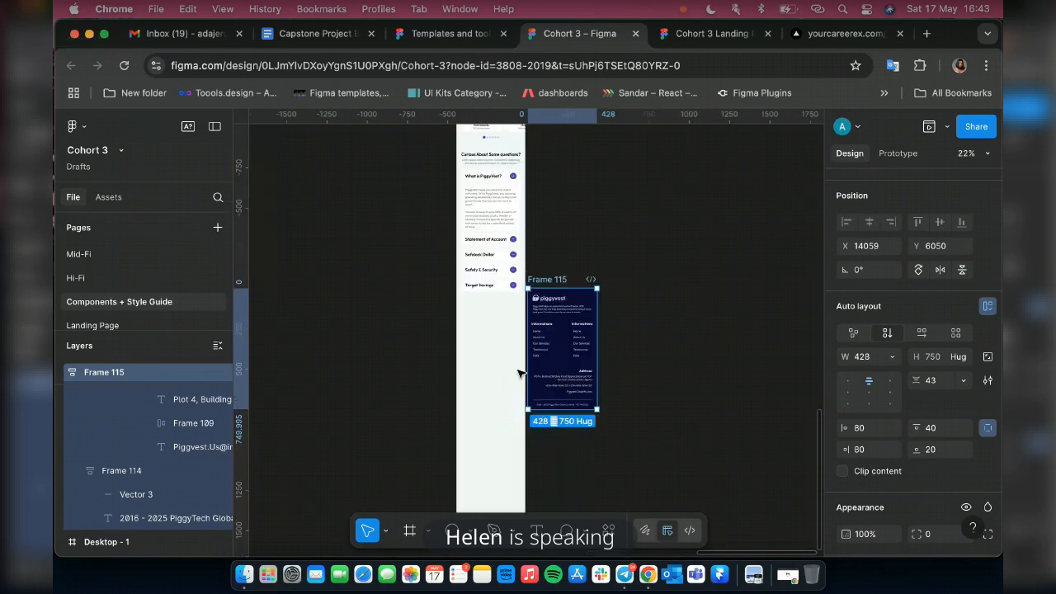
scroll(520, 374, "up", 3)
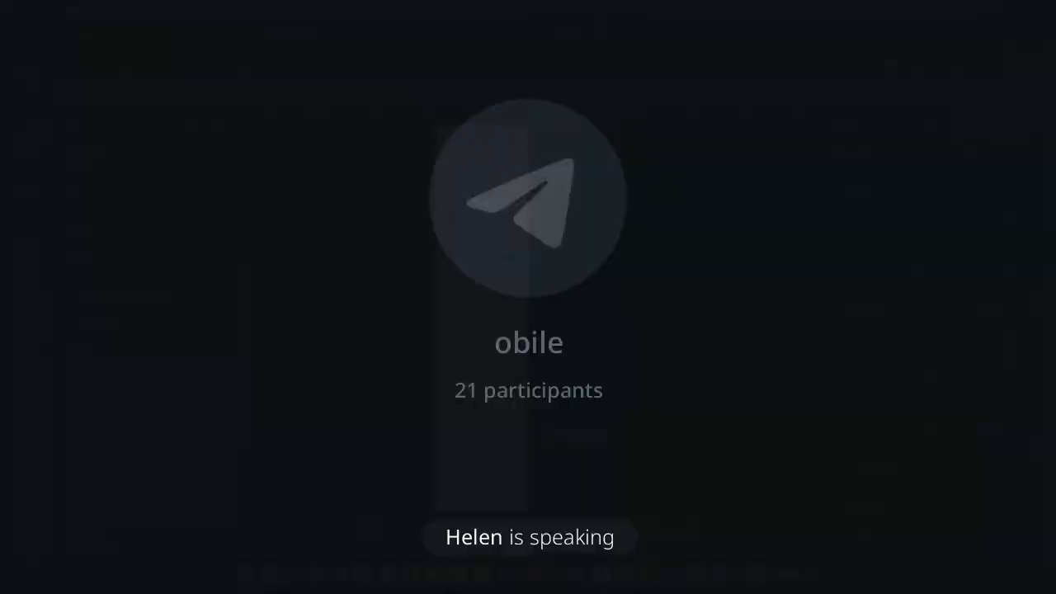
left_click_drag(576, 343, 521, 373)
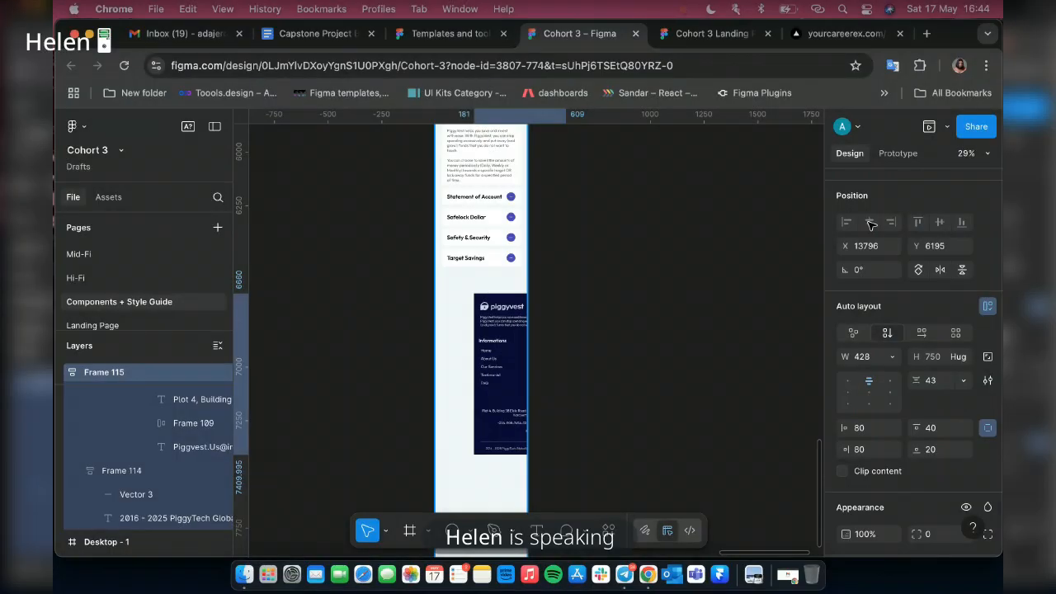
Center the footer horizontally in the iPhone 14 Plus - 1 frame and move it up to Y 6601, closer to the FAQ list.
left_click(870, 223)
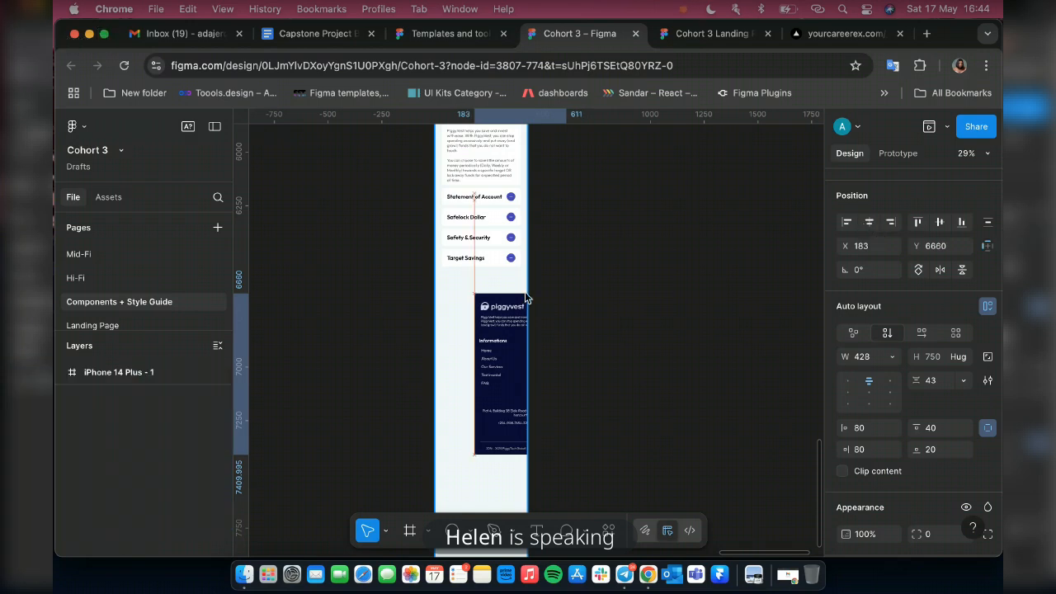
left_click_drag(512, 343, 507, 343)
left_click(868, 223)
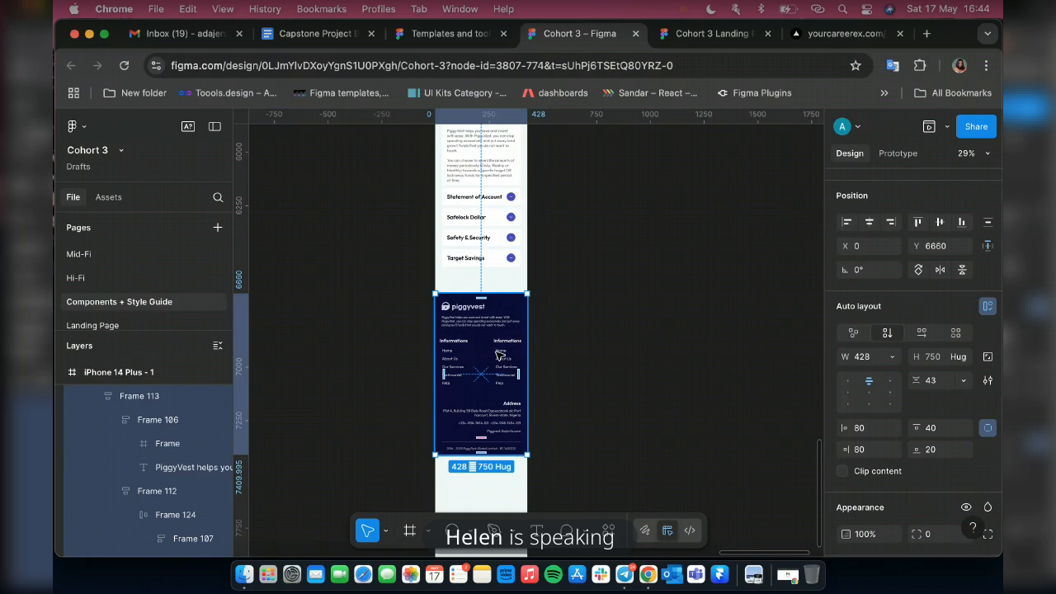
left_click_drag(500, 355, 500, 343)
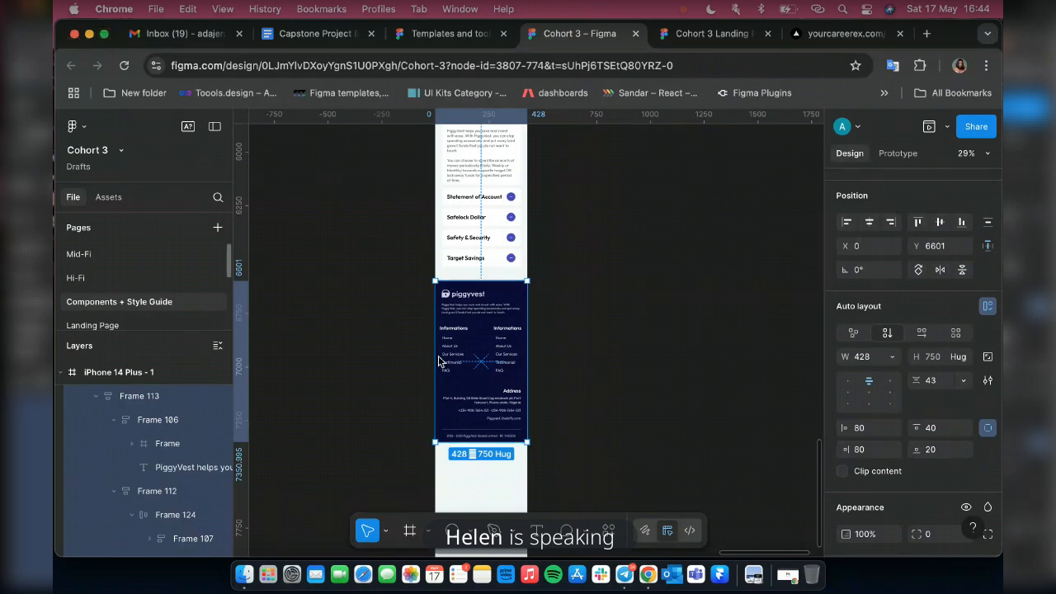
Select the iPhone 14 Plus - 1 frame that contains the footer.
scroll(560, 364, "down", 2)
key("shift+Return")
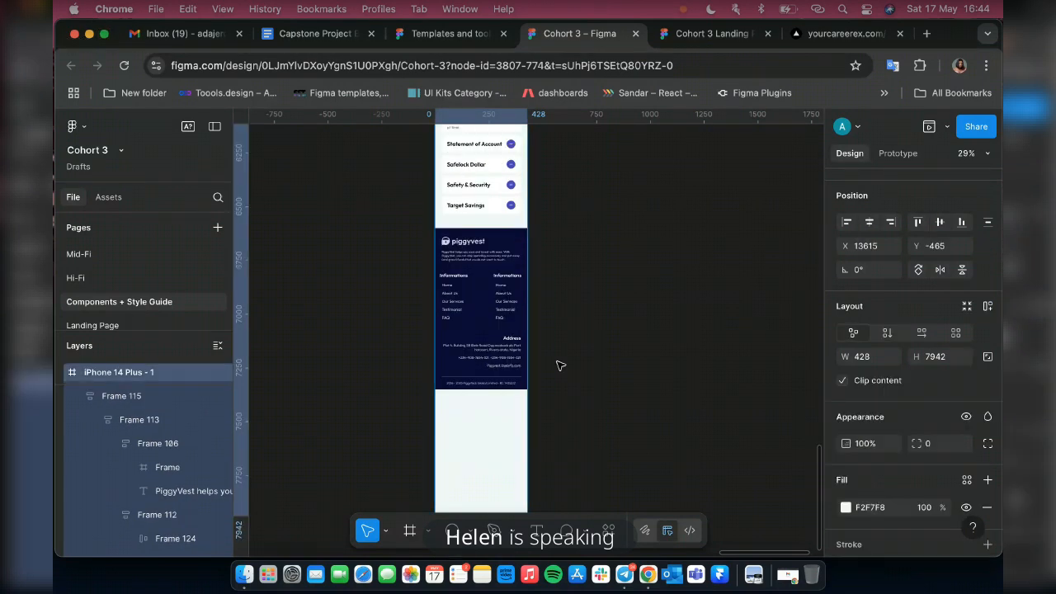
scroll(554, 379, "down", 3)
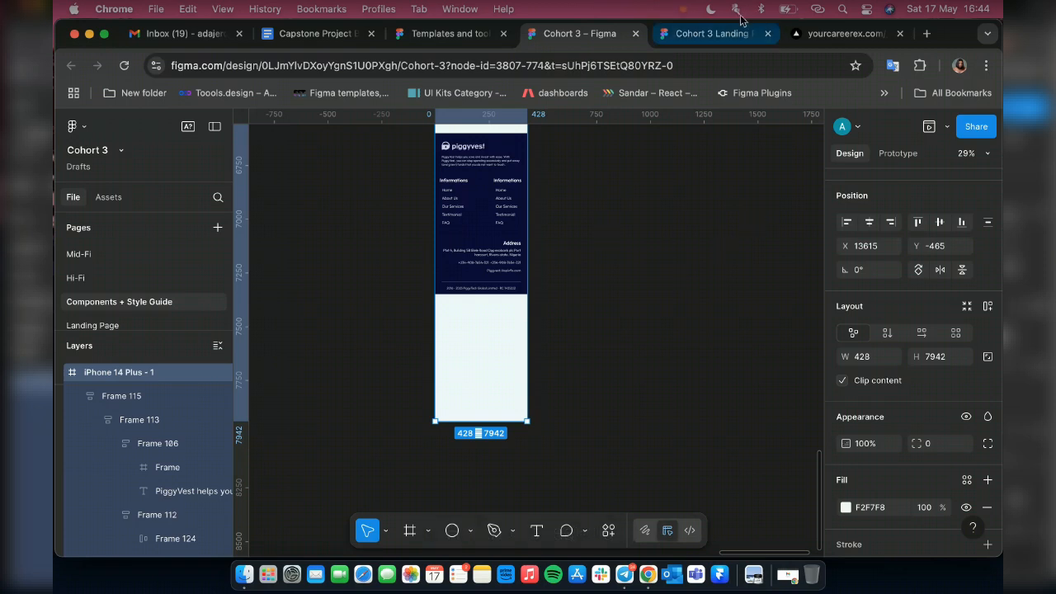
Switch to Telegram to check the group call, and return to the mobile frame in Figma.
left_click(628, 575)
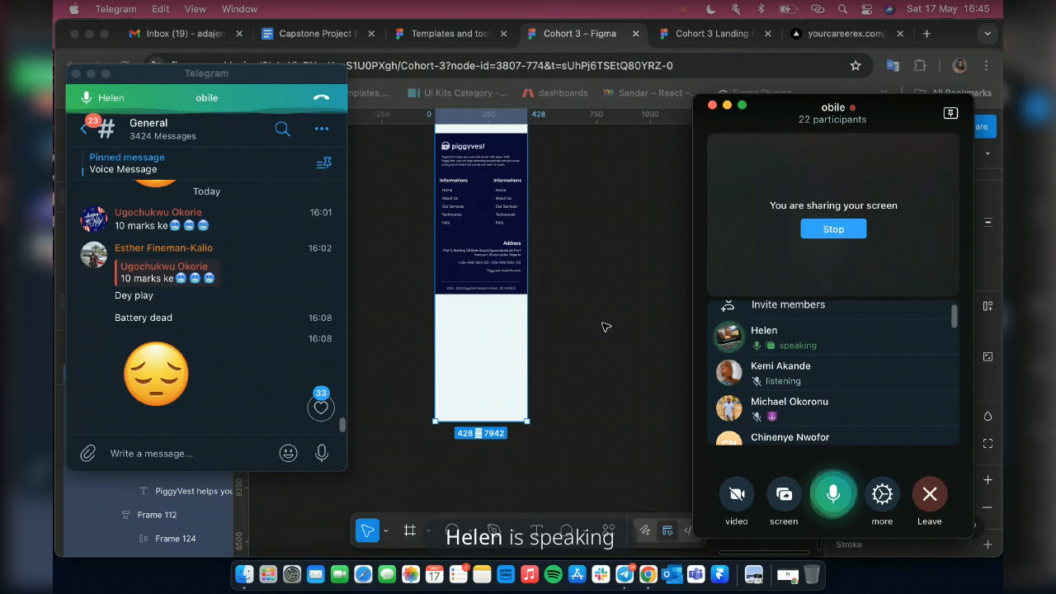
left_click(484, 383)
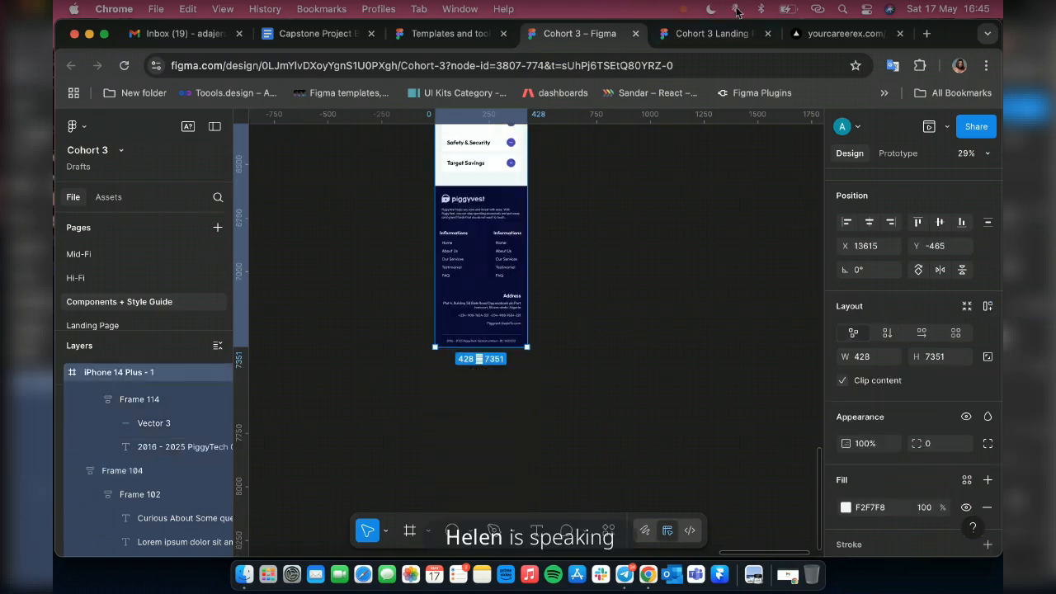
left_click(736, 9)
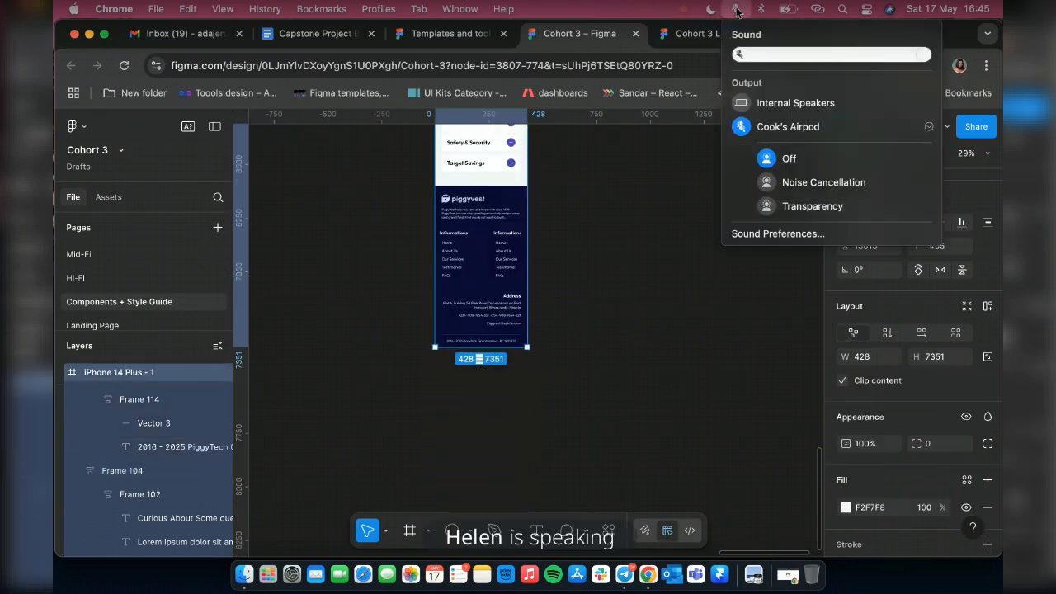
left_click(737, 11)
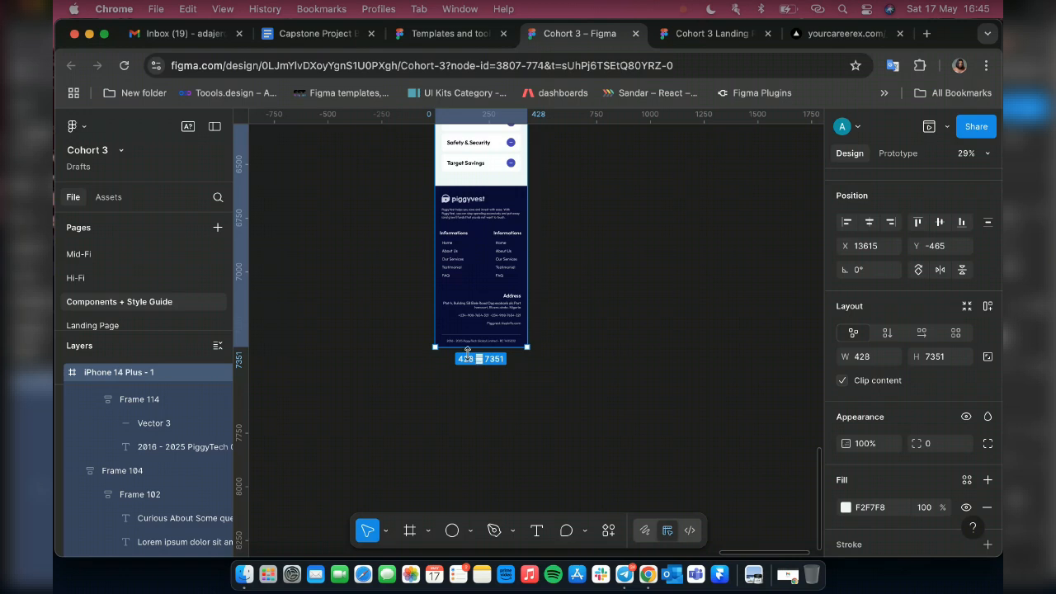
Increase the iPhone 14 Plus - 1 frame's height by 12 to 7363.
left_click_drag(467, 360, 467, 358)
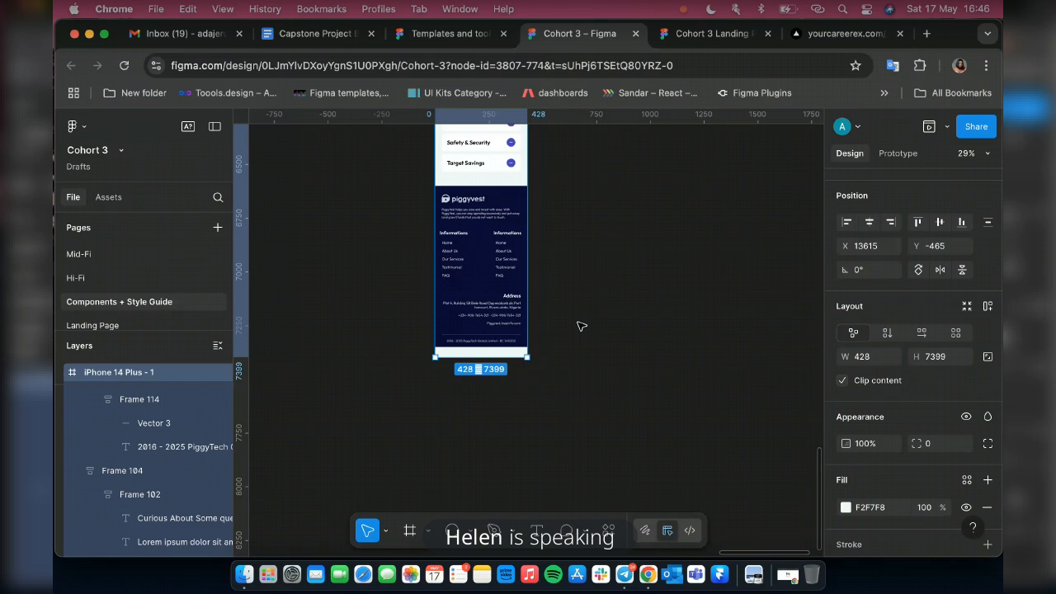
left_click_drag(514, 356, 514, 346)
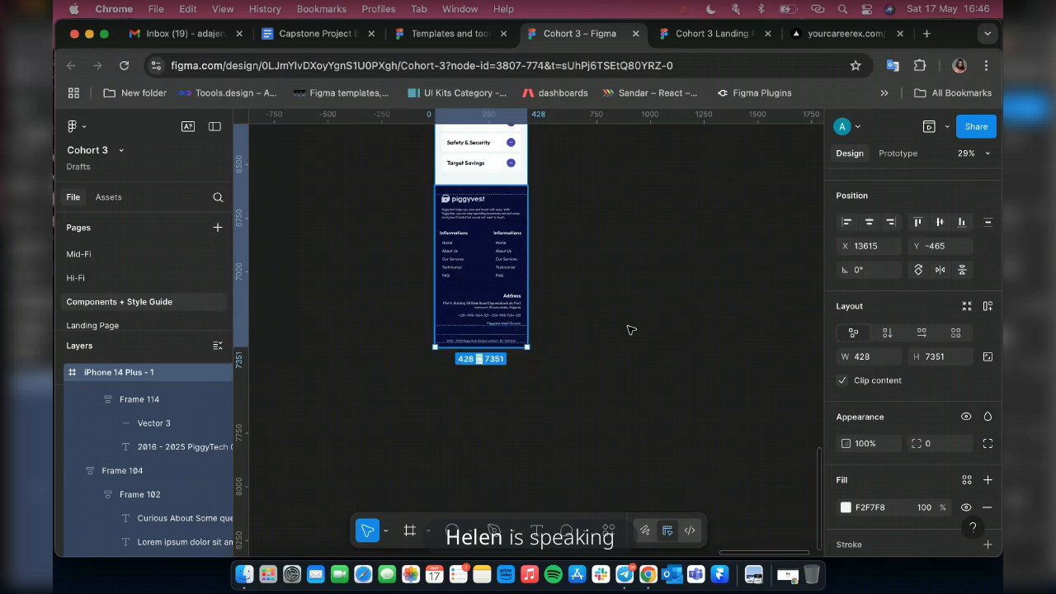
left_click(956, 361)
left_click(956, 361)
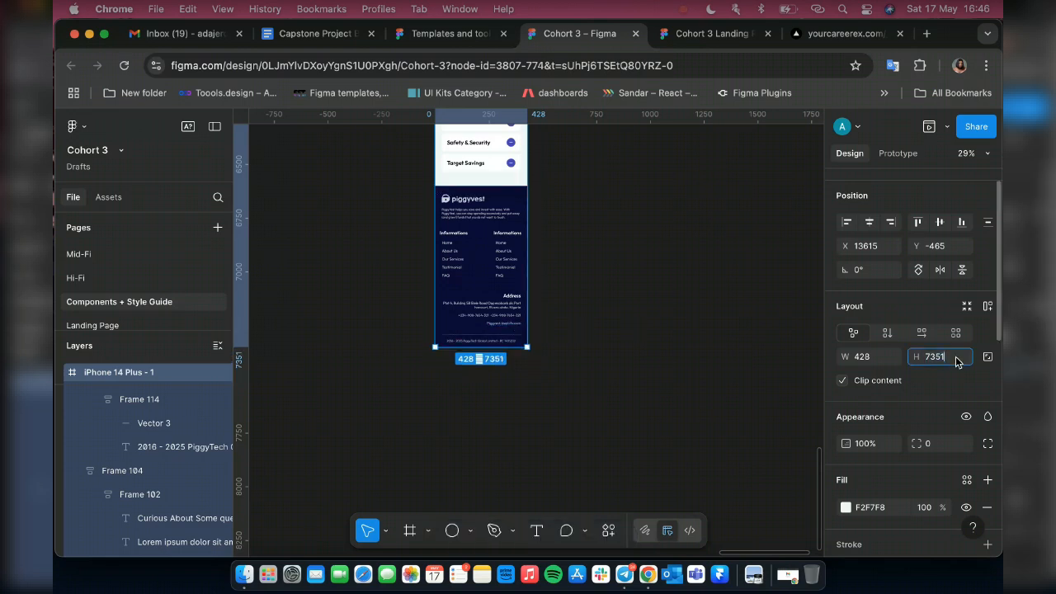
type("+12")
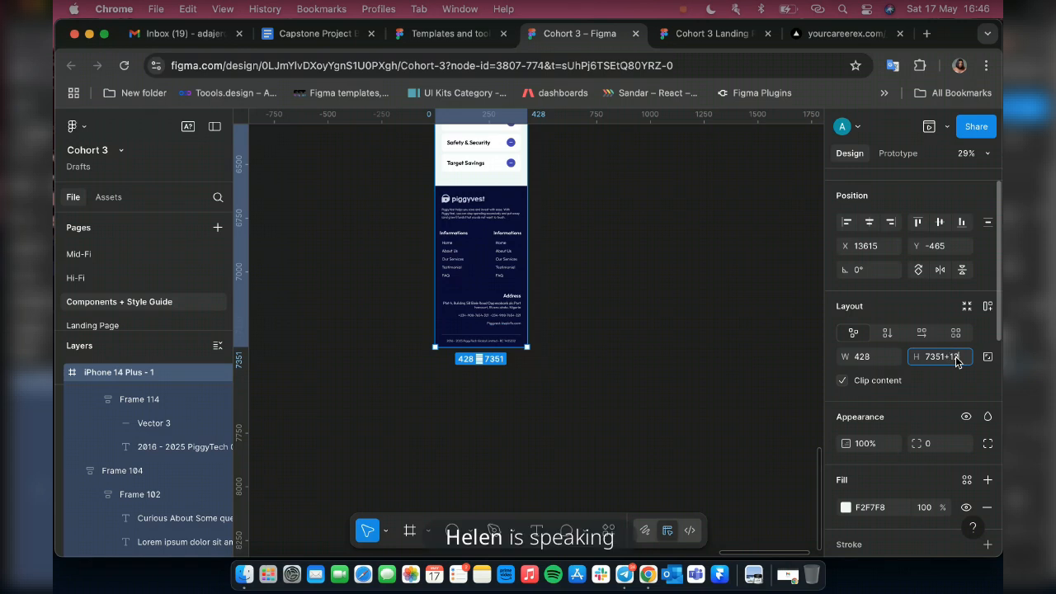
key("Return")
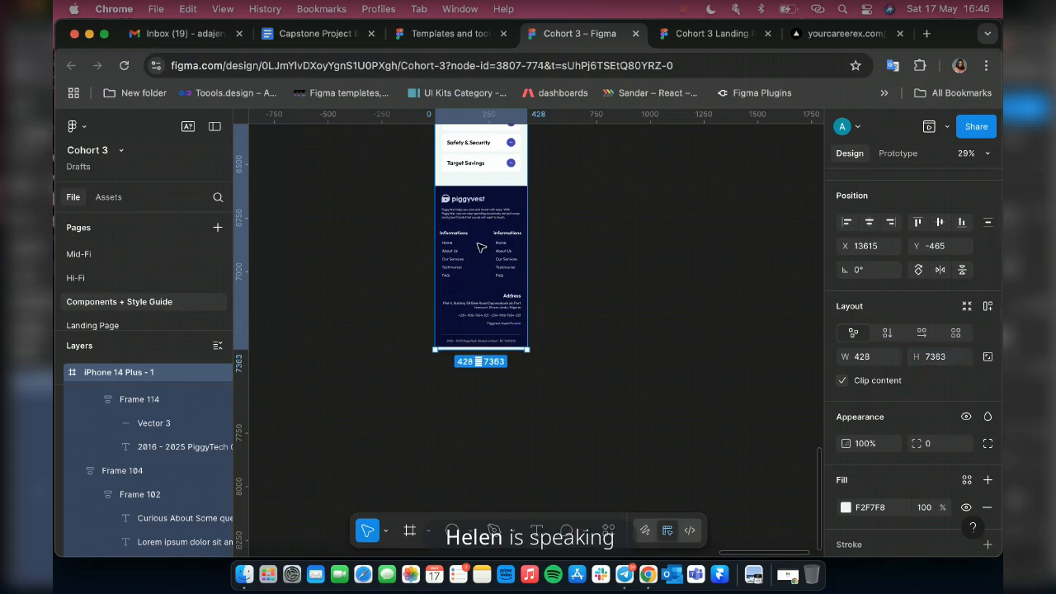
Move the footer down to Y 6613 against the frame's lower edge, and set the iPhone 14 Plus - 1 frame's height to 7364.
left_click(501, 226)
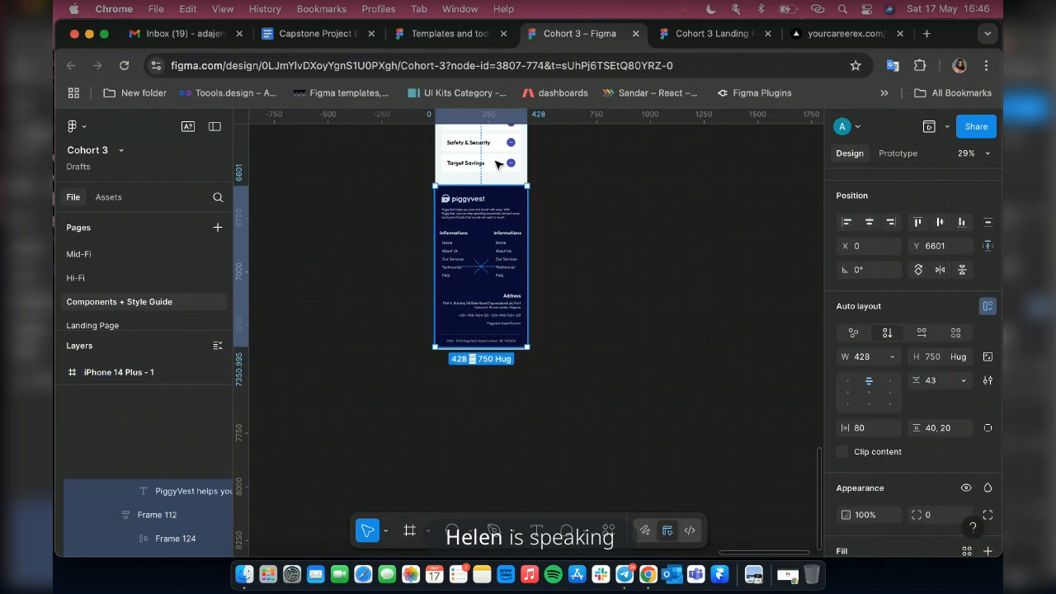
key("super+z")
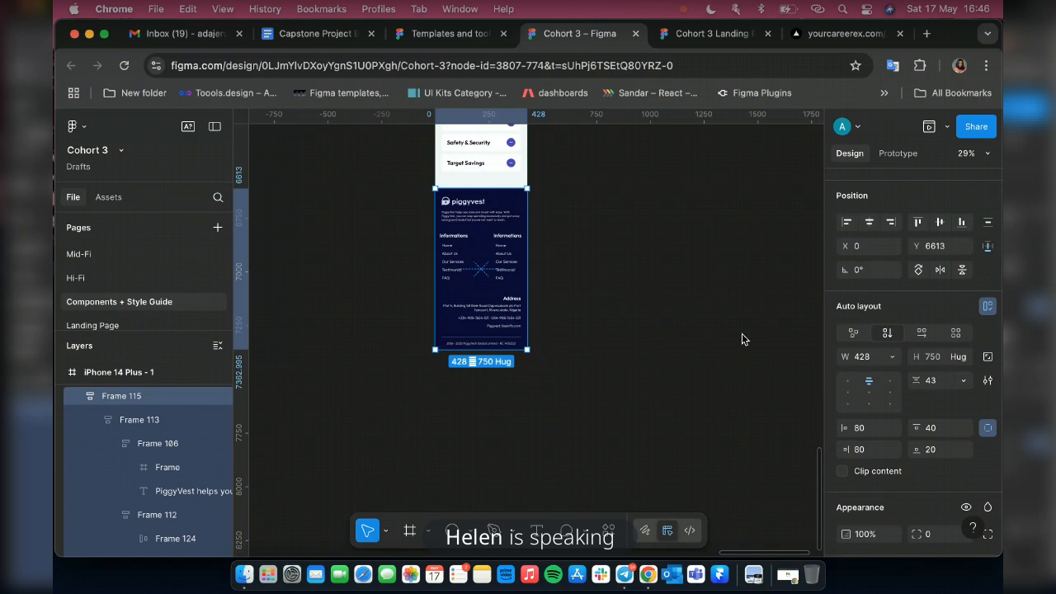
key("super+z")
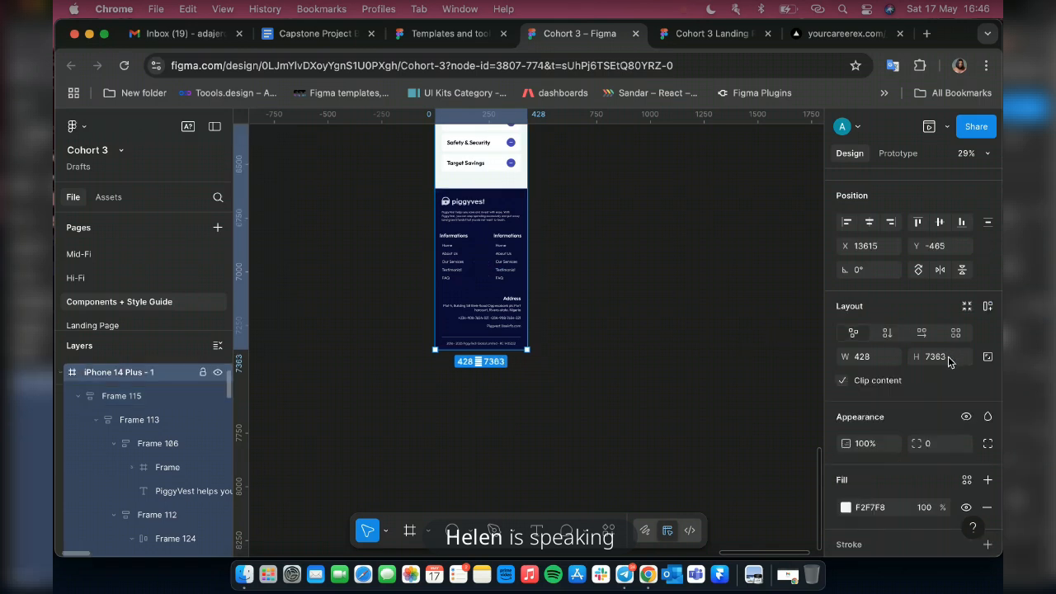
left_click(949, 356)
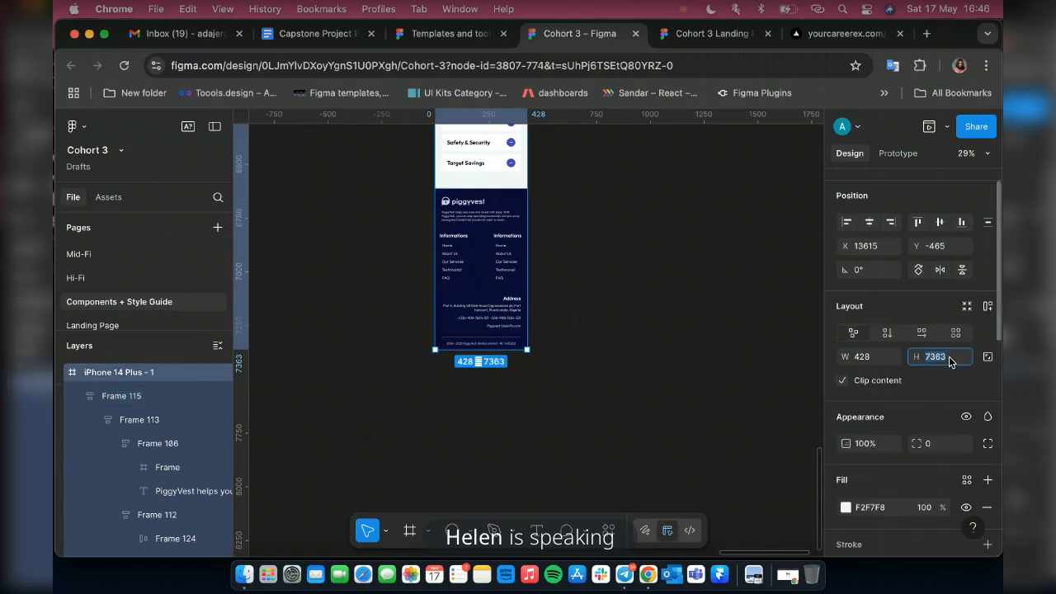
key("BackSpace")
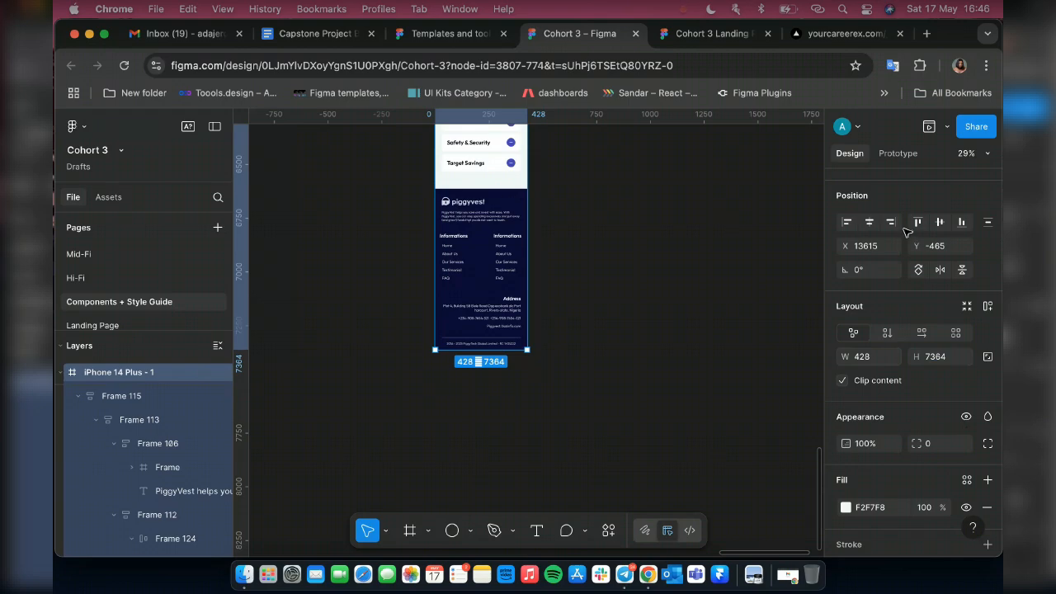
Set the footer's left and right auto layout padding to 30 each.
left_click(513, 207)
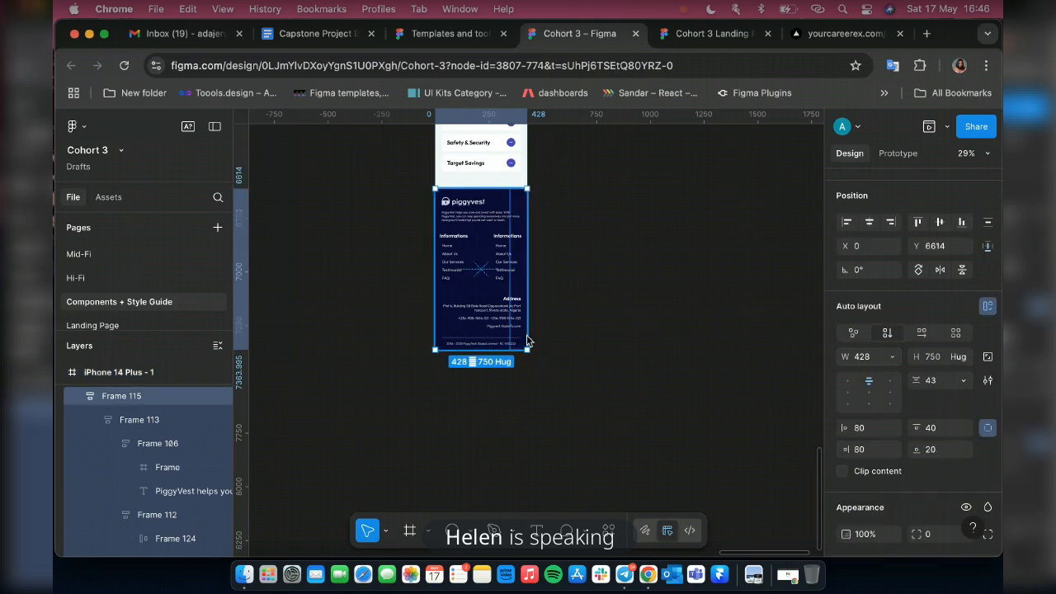
left_click(858, 428)
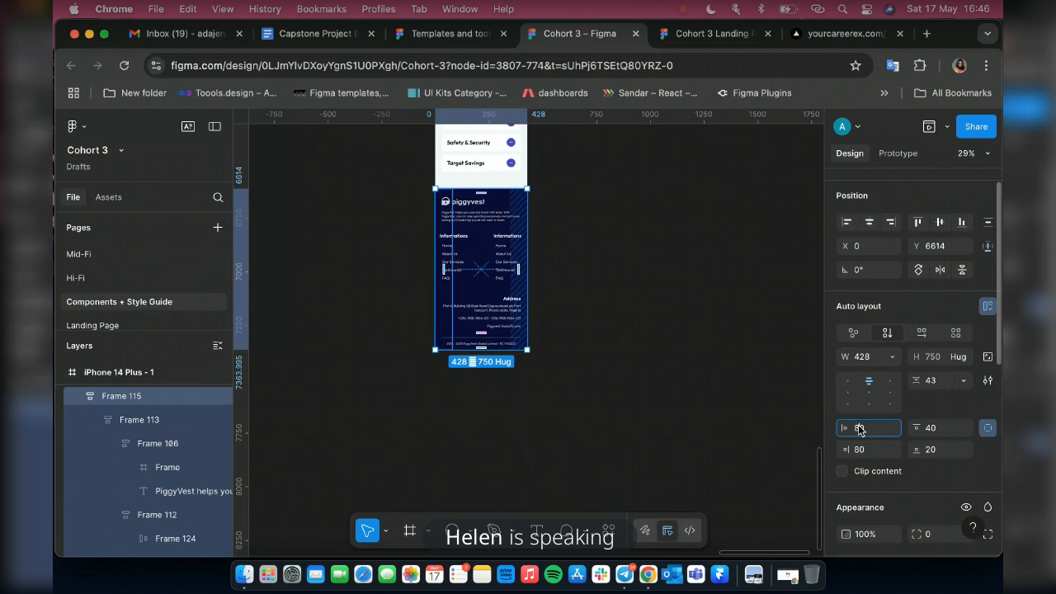
type("30")
key("Return")
left_click(866, 453)
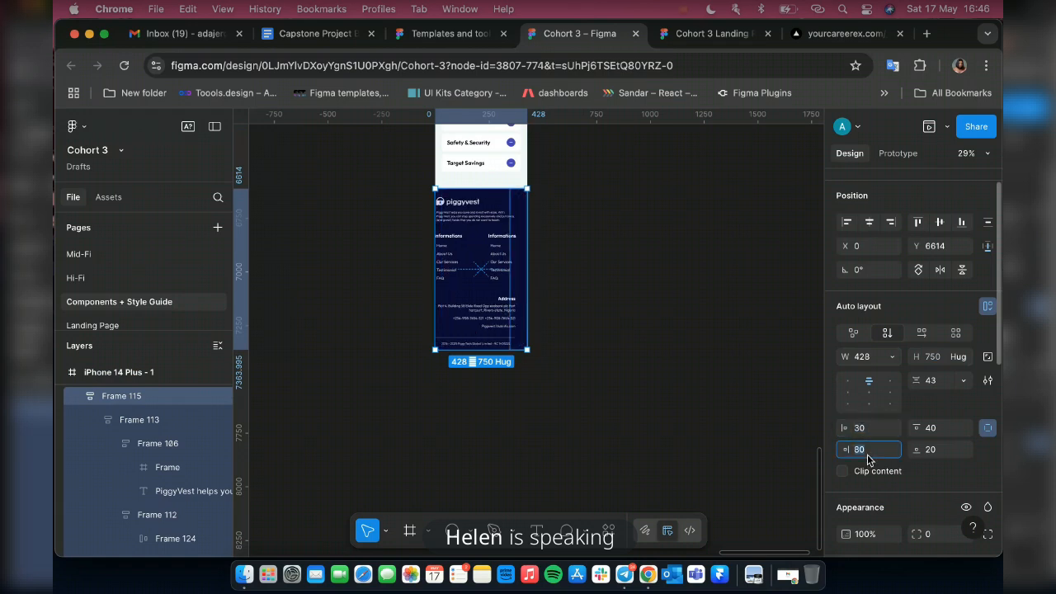
type("30")
key("Return")
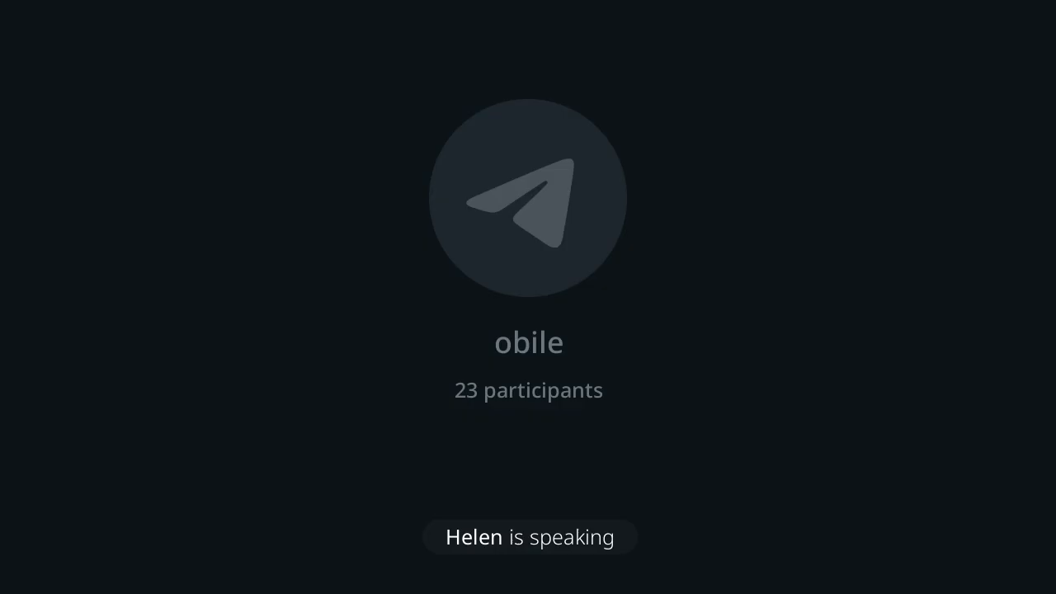
Delete the piggyvest logo from the standalone Header beside the iPhone 14 Plus - 1 frame.
scroll(599, 436, "up", 5)
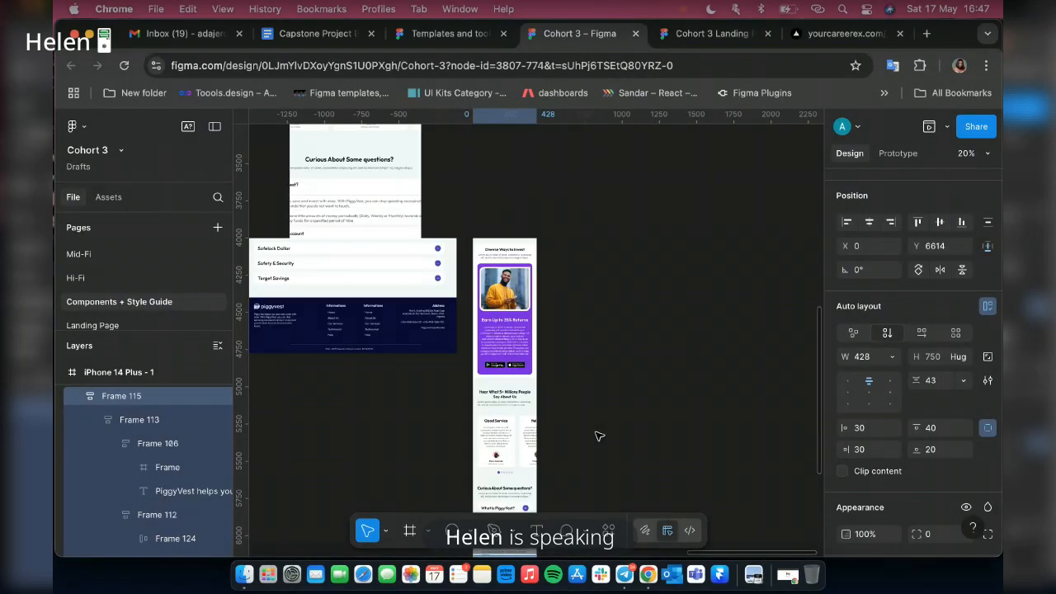
scroll(599, 436, "up", 5)
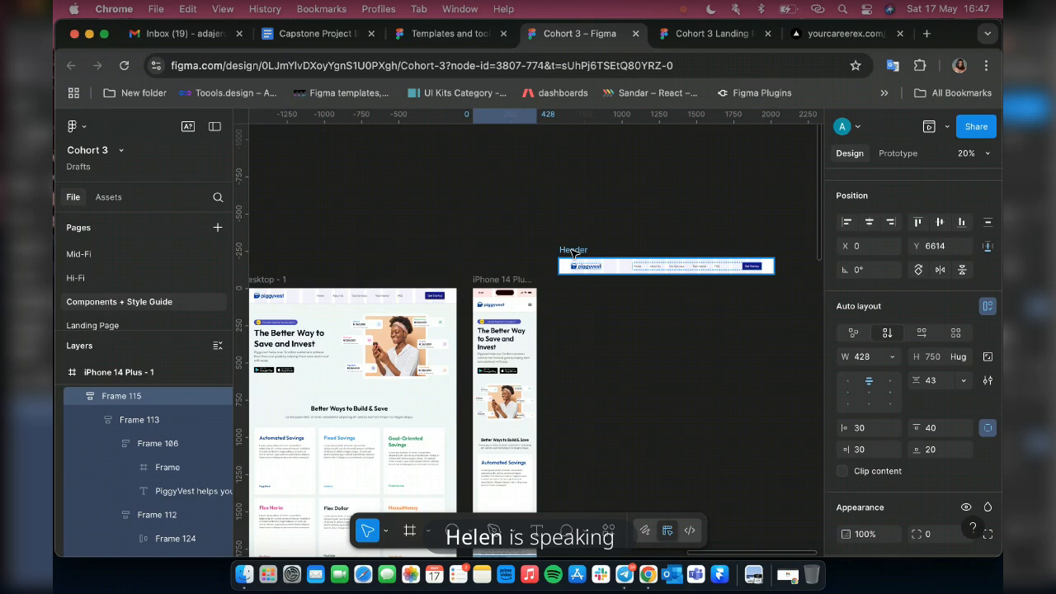
left_click(572, 250)
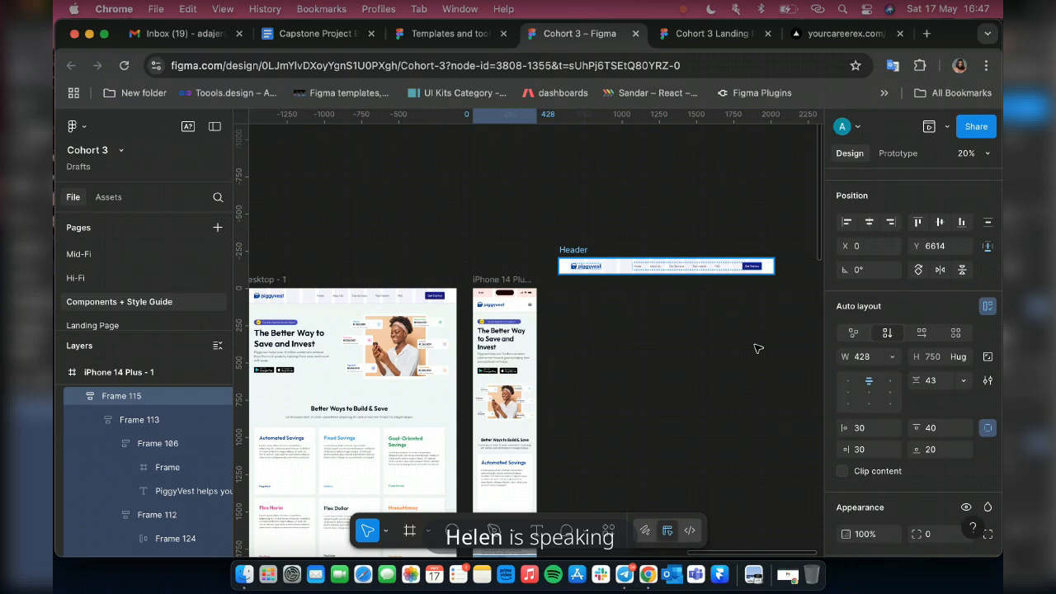
key("shift+2")
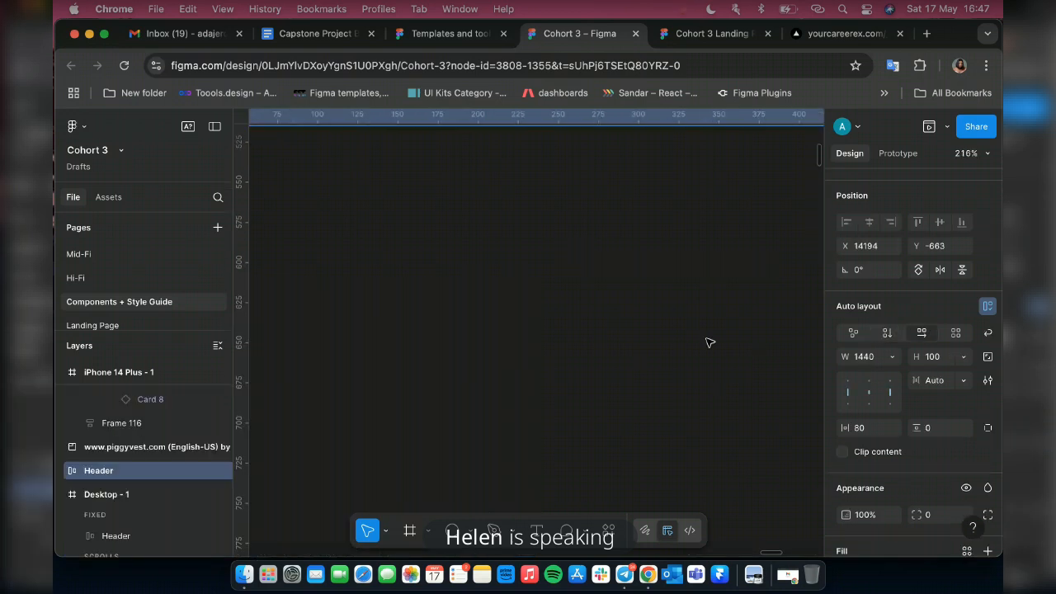
scroll(707, 343, "down", 3)
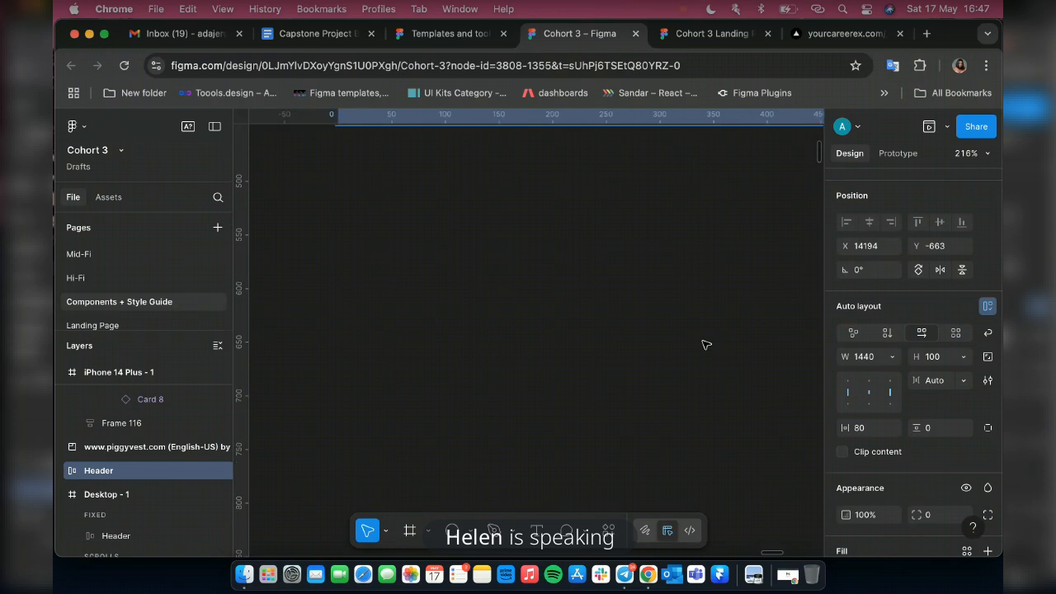
scroll(624, 392, "down", 3)
scroll(624, 392, "down", 3)
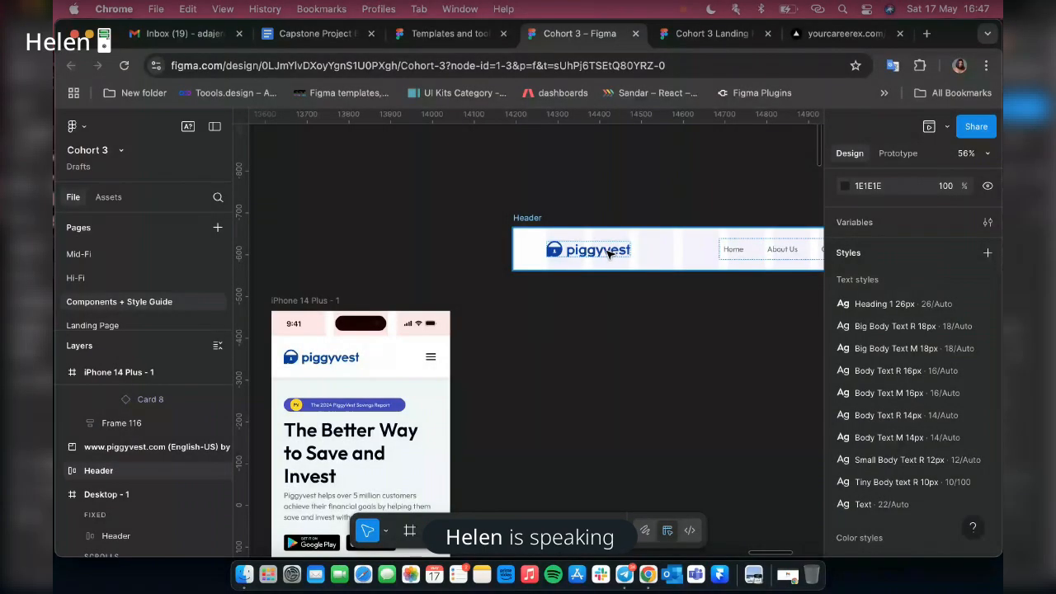
double_click(608, 253)
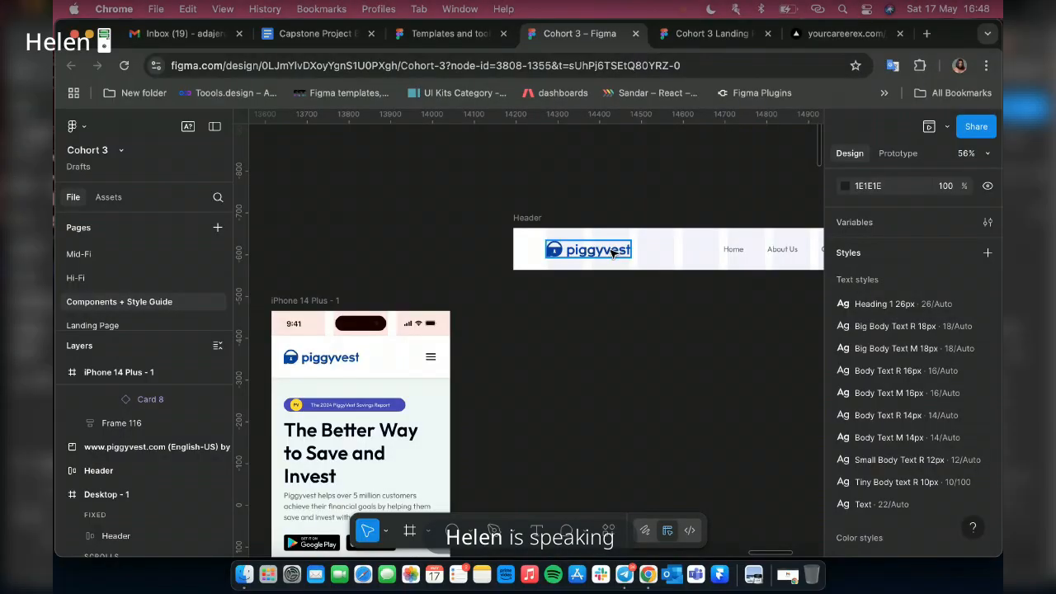
left_click(612, 253)
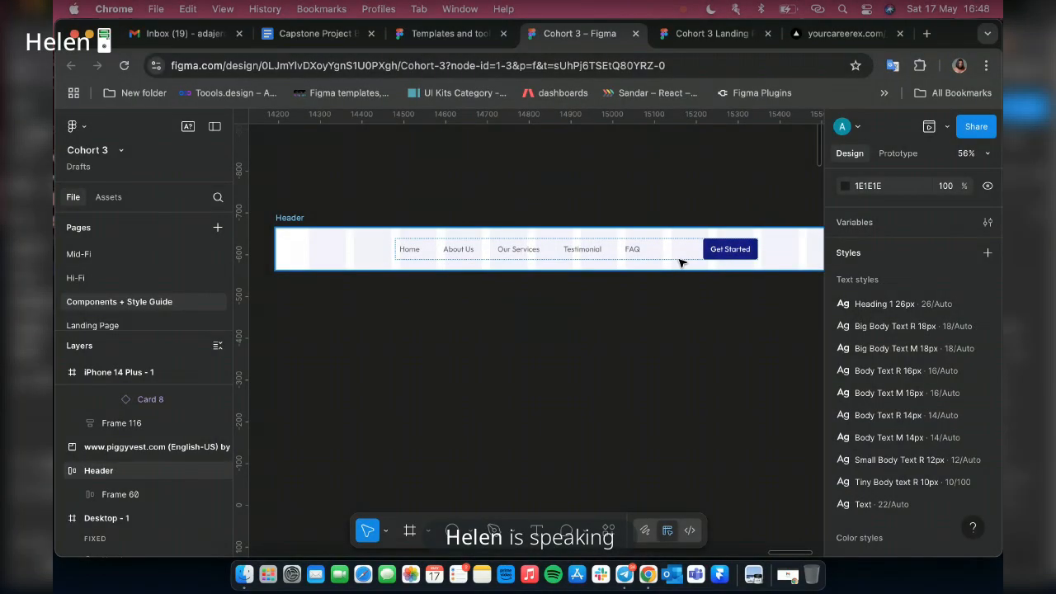
Remove the Hover prototype interaction from the Get Started button in the standalone Header's Frame 60.
left_click(613, 255)
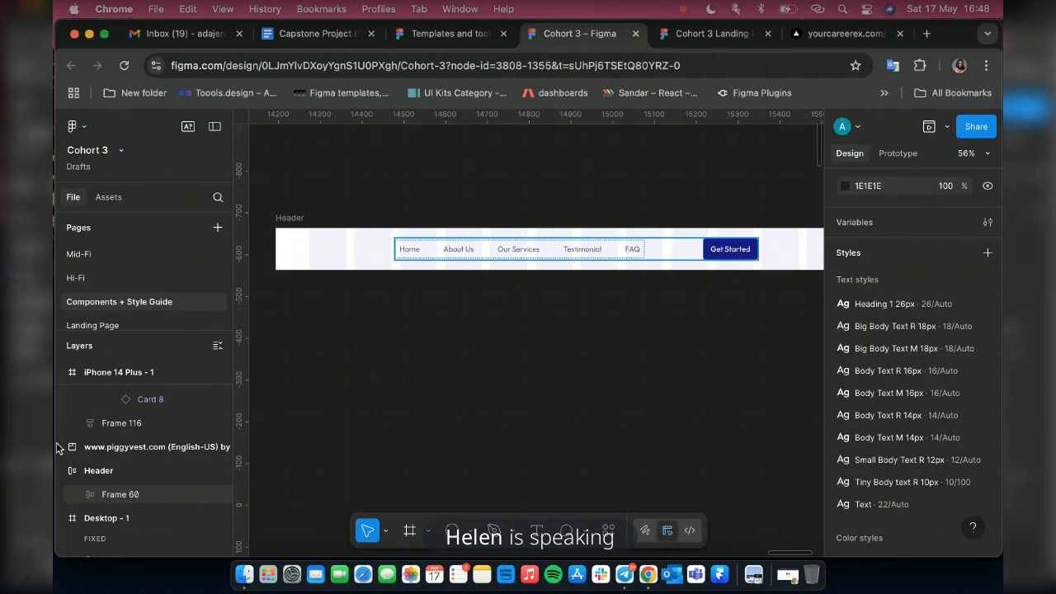
left_click(78, 494)
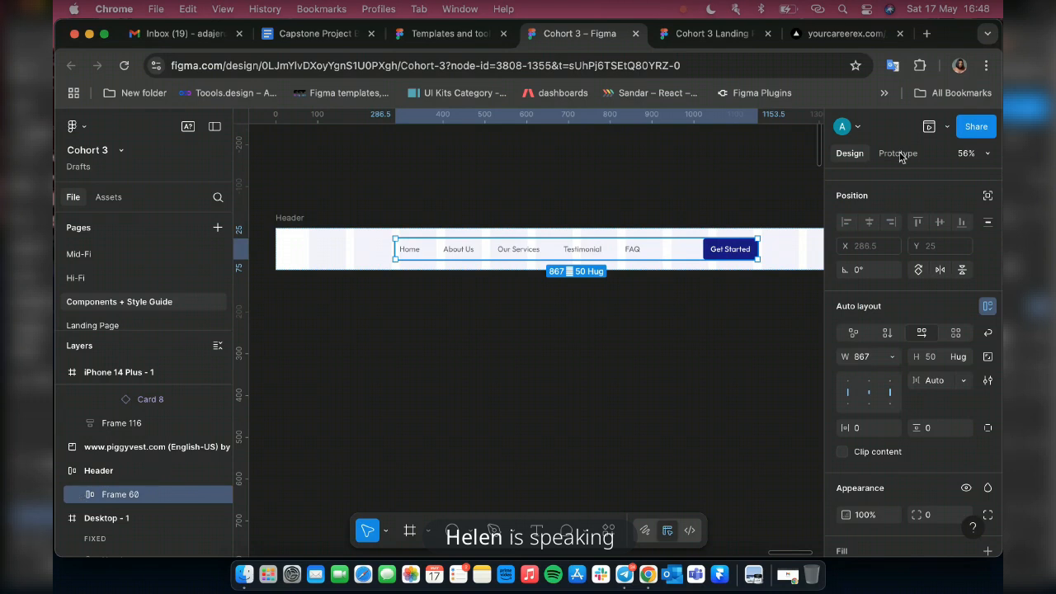
left_click(80, 493)
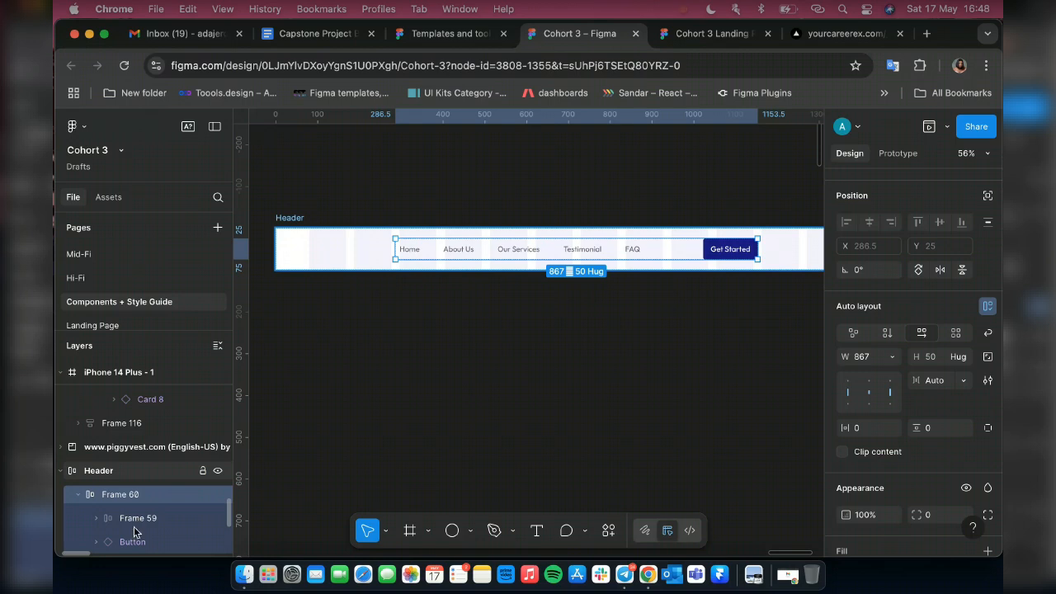
key("shift+e")
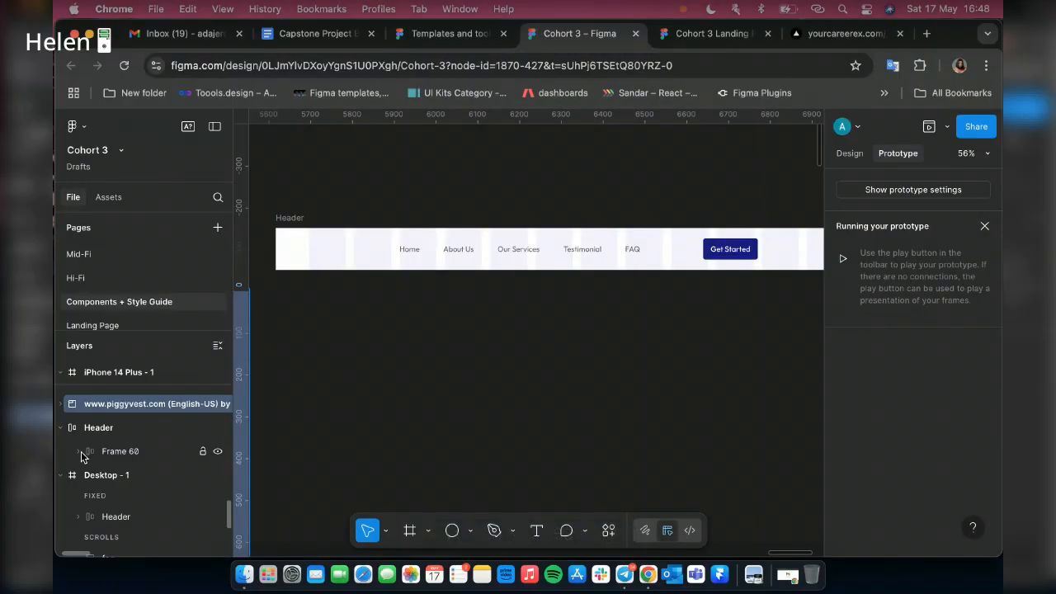
left_click(79, 451)
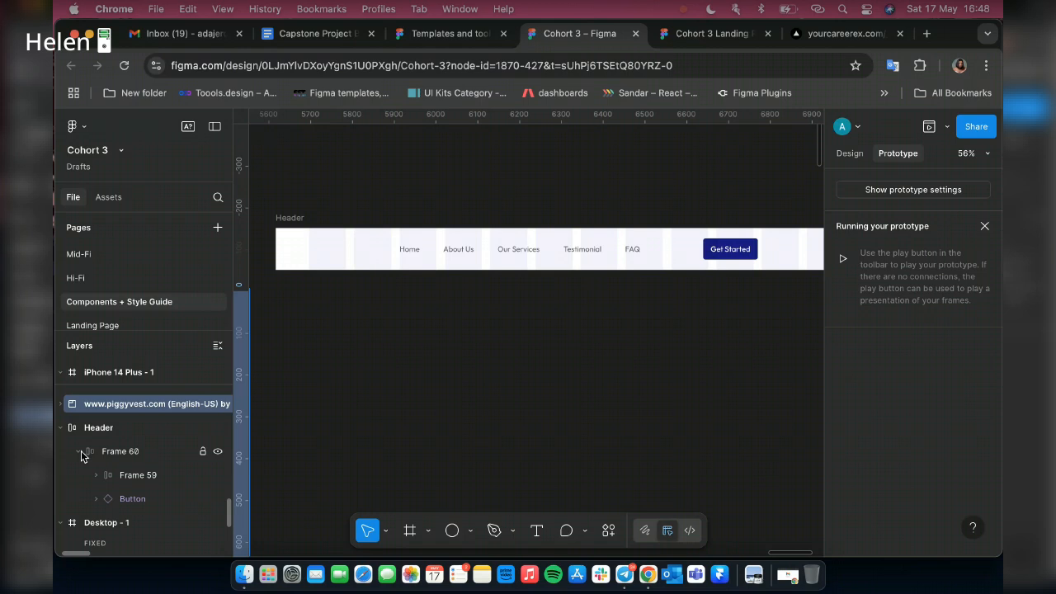
left_click(97, 500)
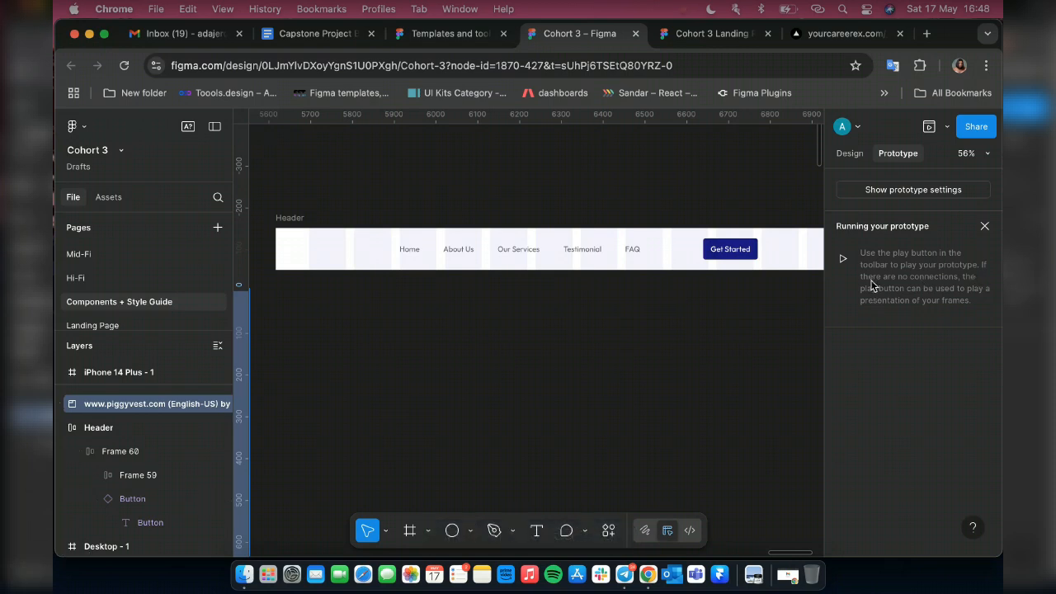
left_click(128, 499)
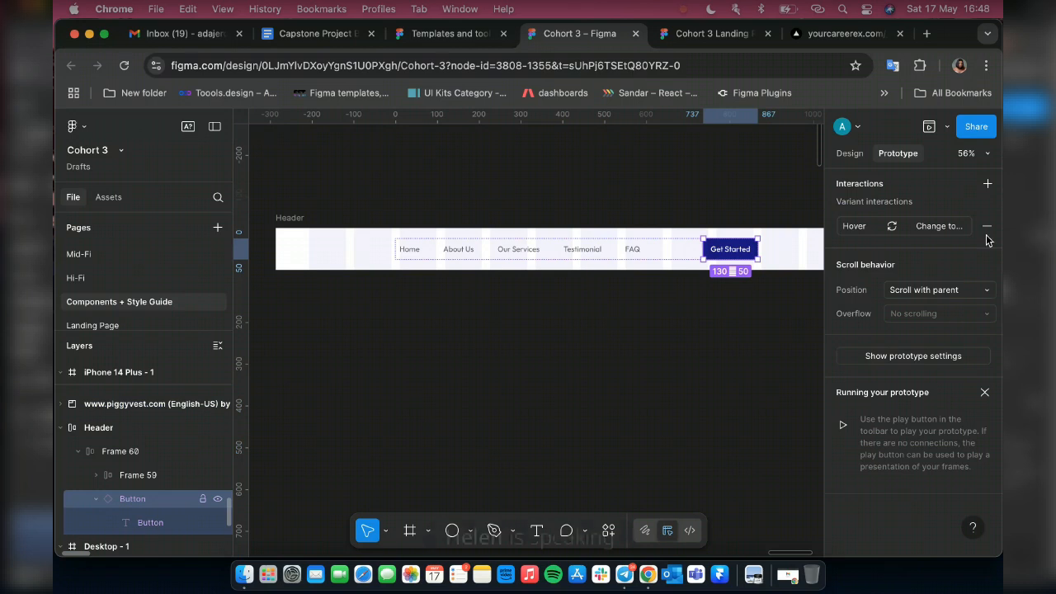
left_click(987, 231)
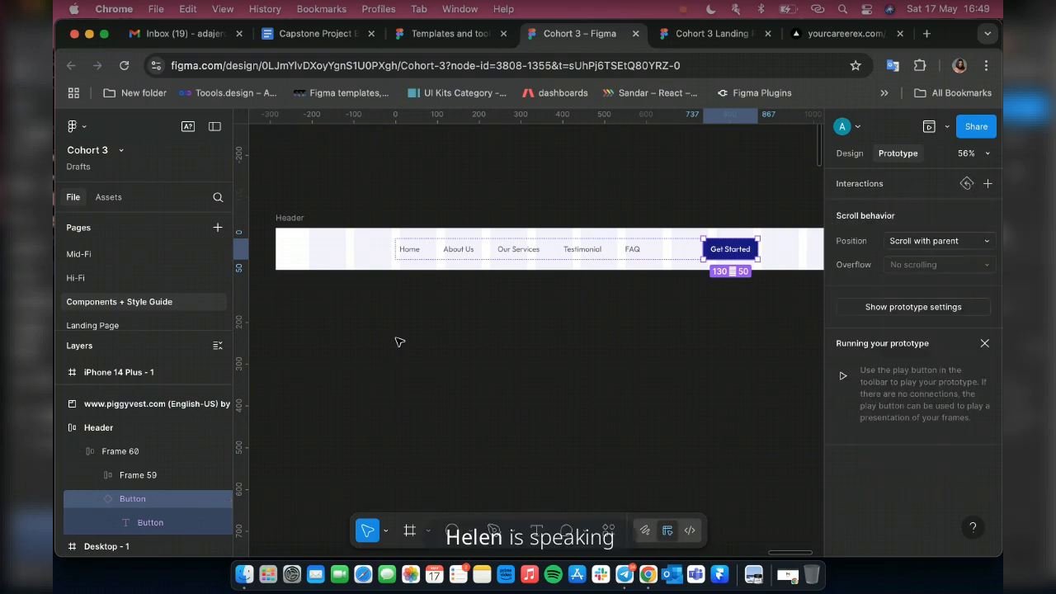
Remove the Hover interactions from the five navigation links in Frame 59, Home-Bouncy through Contact Us - Bouncy, and check the About us link.
left_click(138, 475)
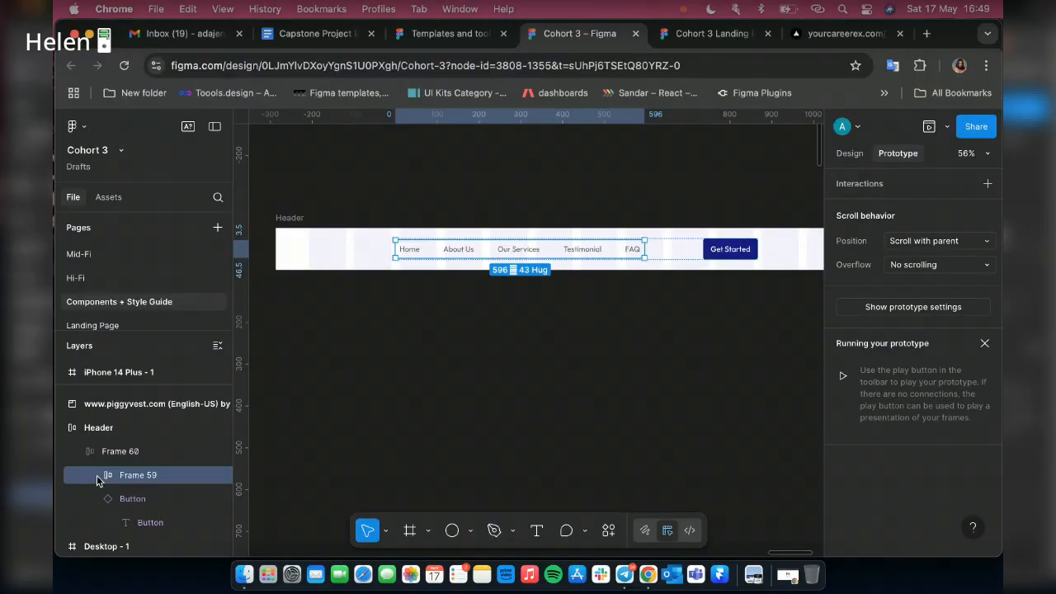
left_click(96, 475)
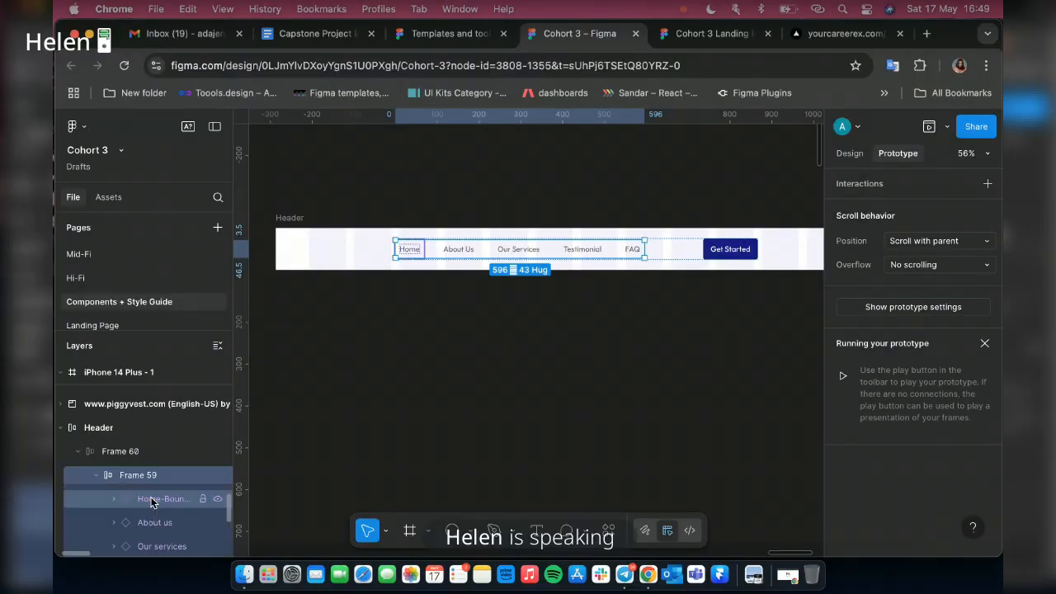
left_click(151, 500)
scroll(147, 519, "down", 2)
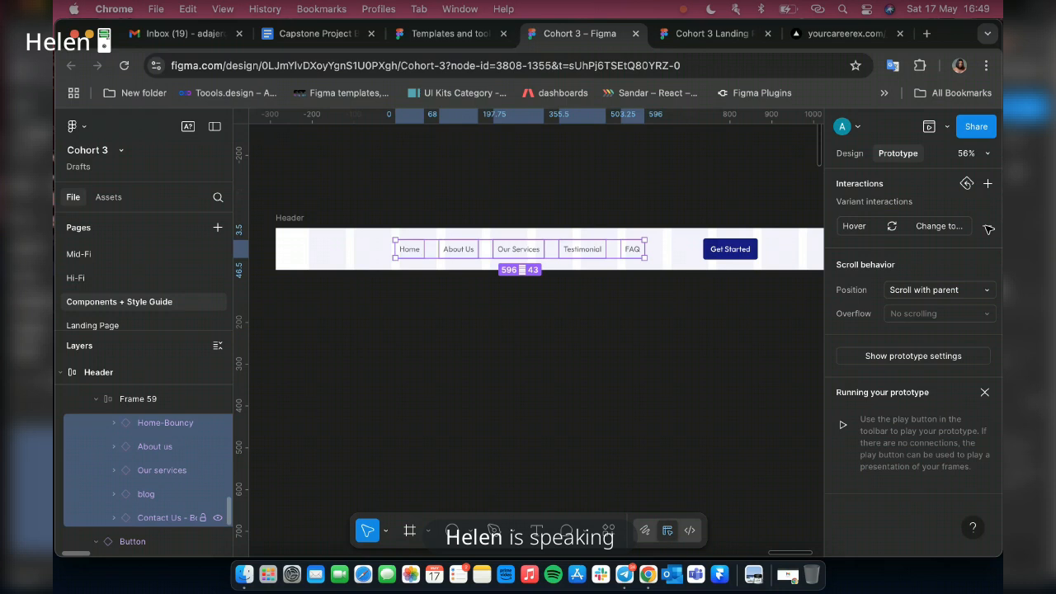
left_click(988, 226)
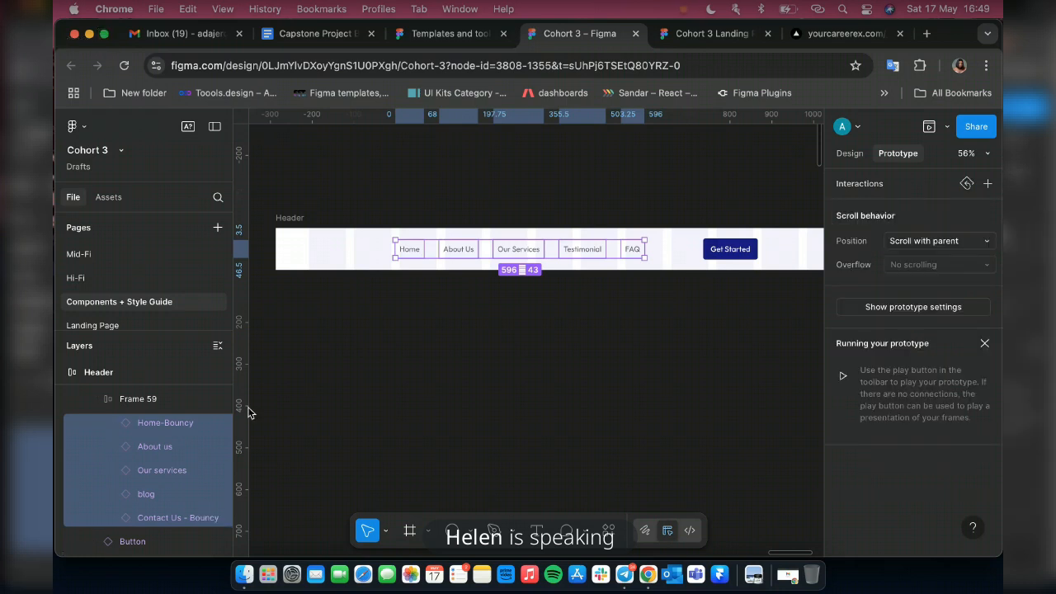
left_click(158, 442)
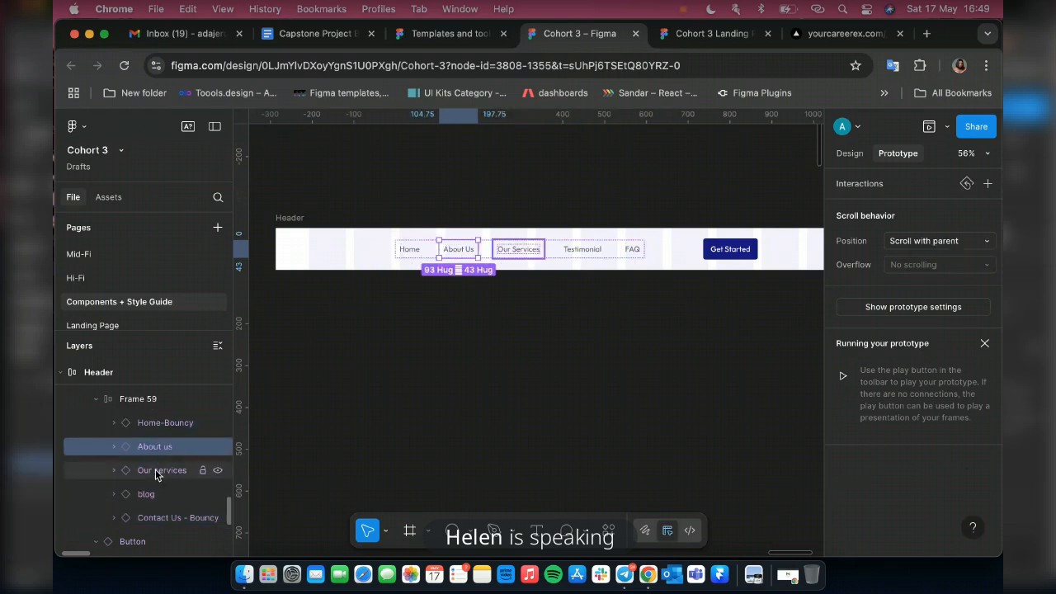
Stack the navigation links in Frame 59 vertically, set its width to 368 and align its contents to the top center.
left_click(157, 471)
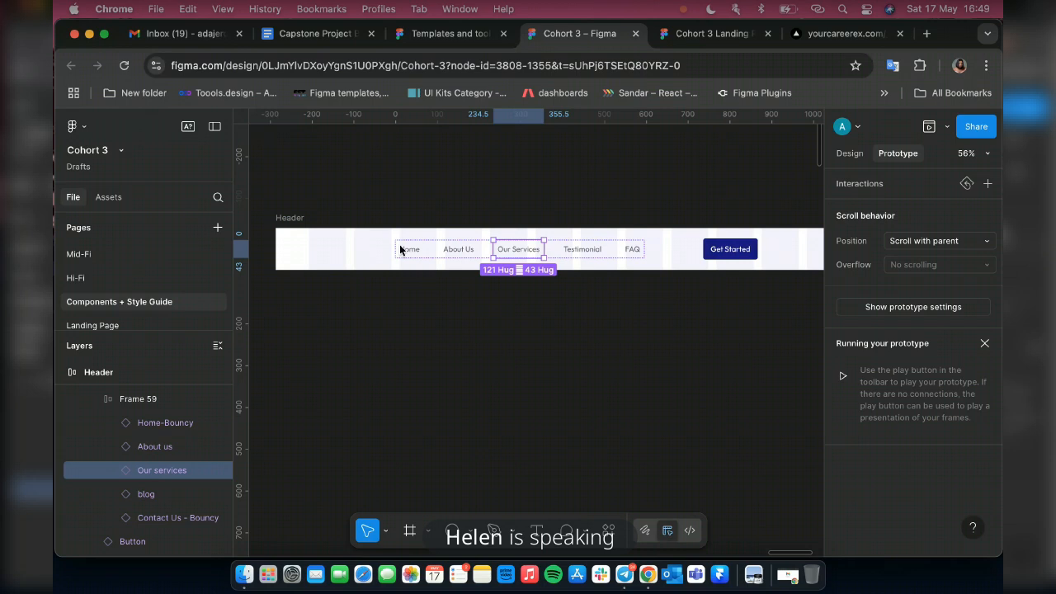
left_click(431, 249)
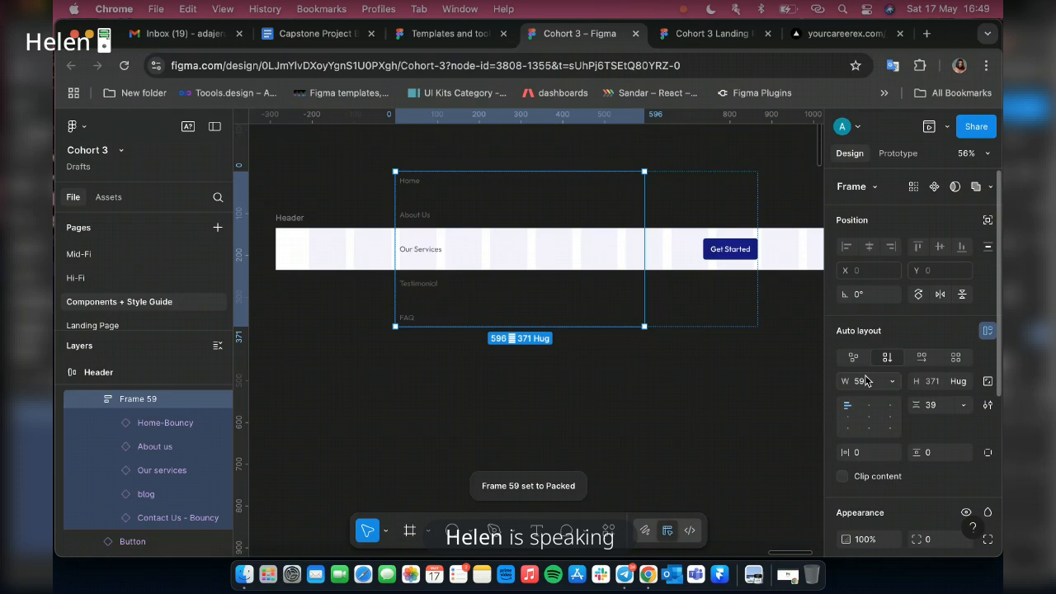
left_click(864, 380)
type("3")
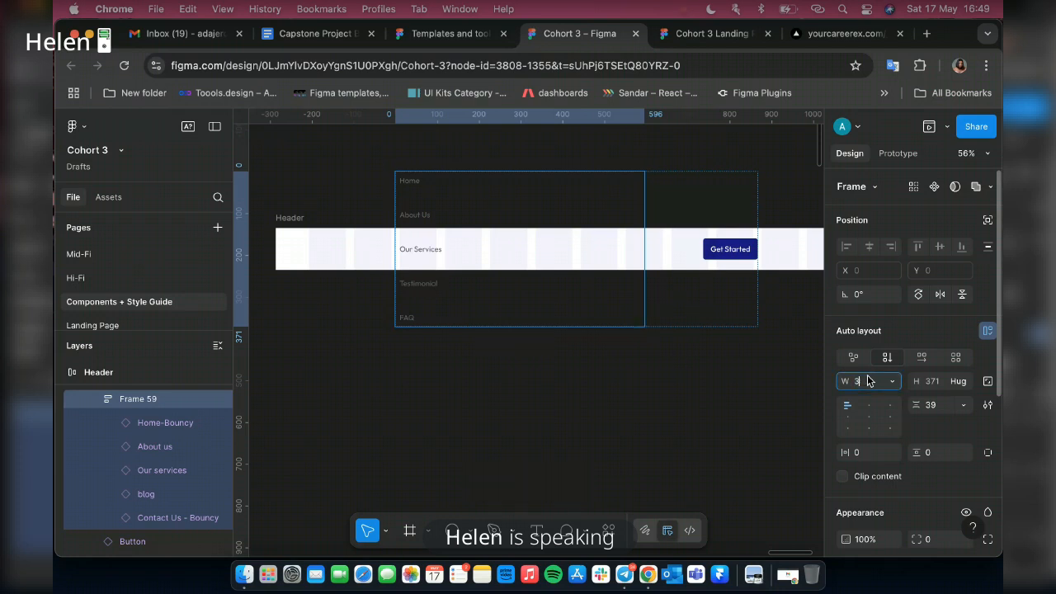
type("68")
key("Return")
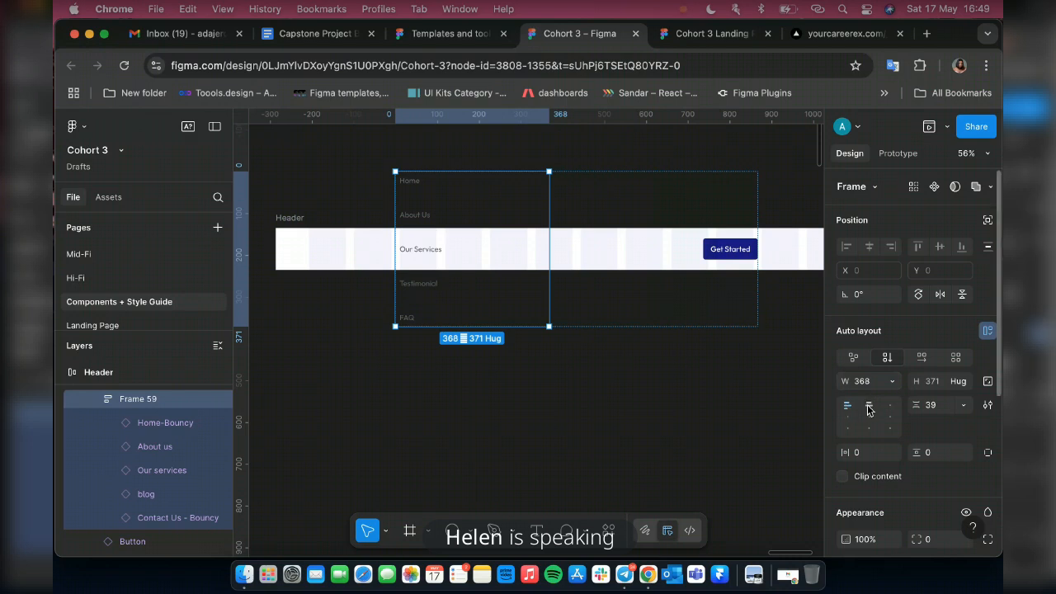
left_click(867, 407)
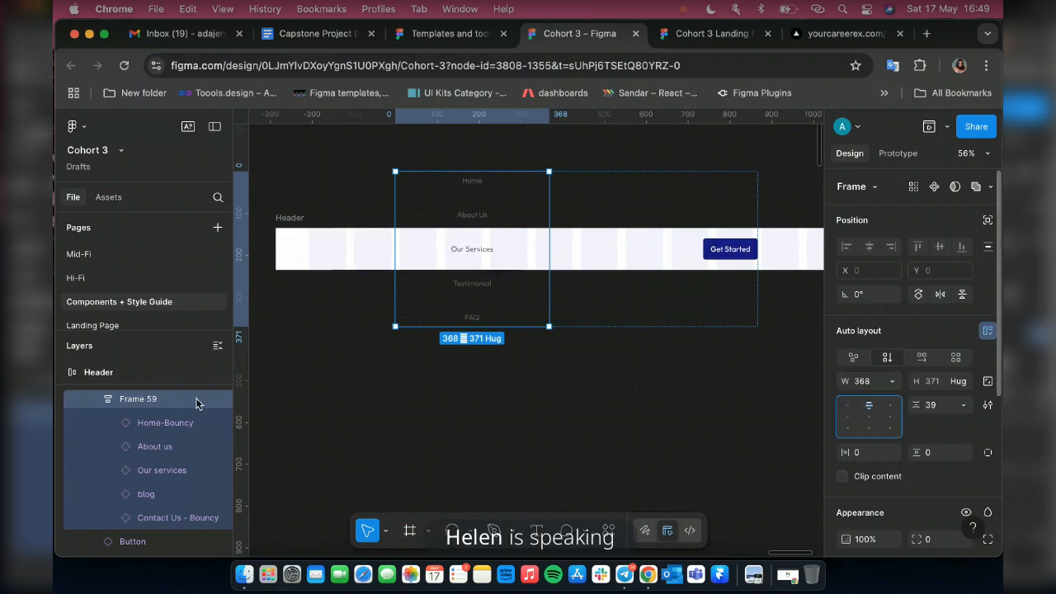
Set Frame 60's width to 368, switch it to vertical auto layout and center its contents.
scroll(196, 404, "up", 2)
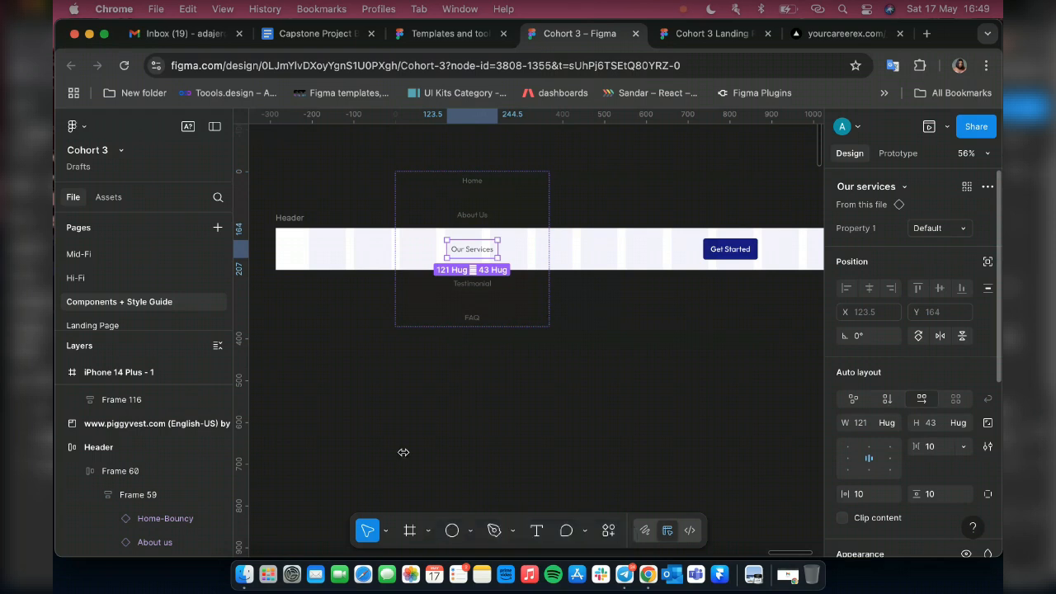
left_click(137, 494)
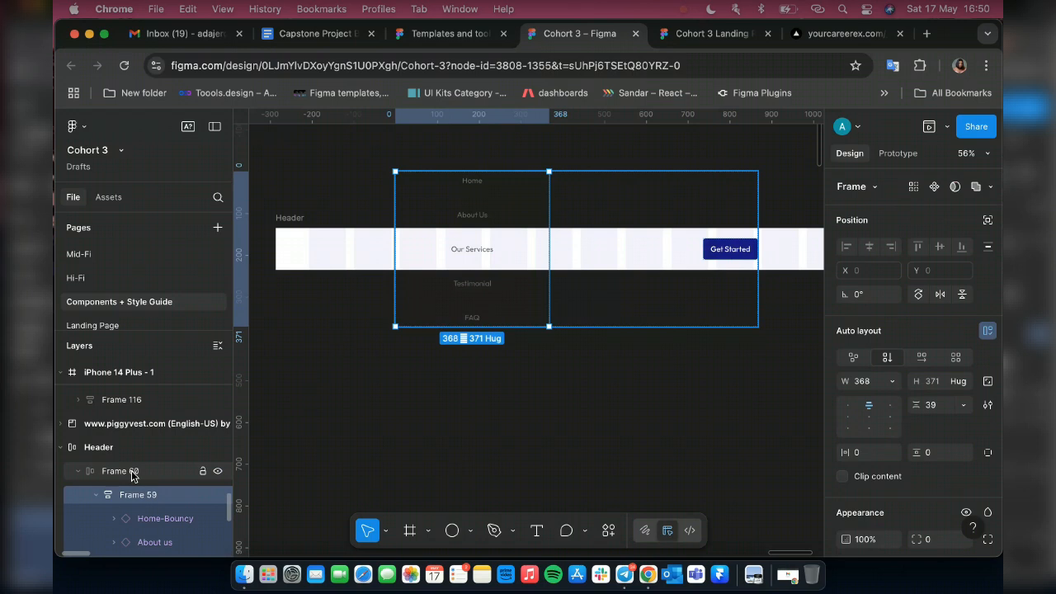
left_click(139, 470)
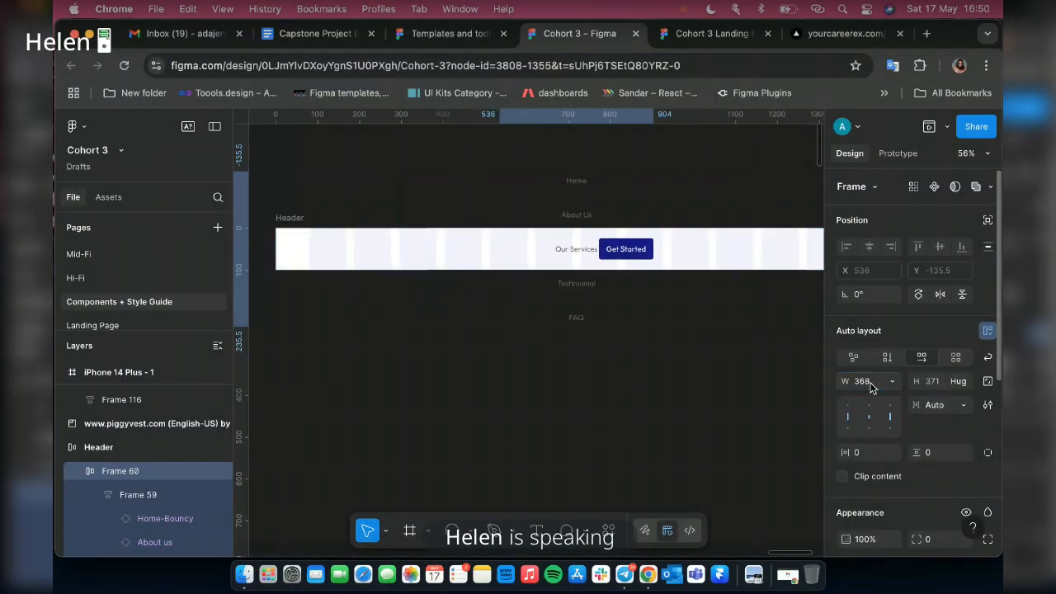
left_click(886, 357)
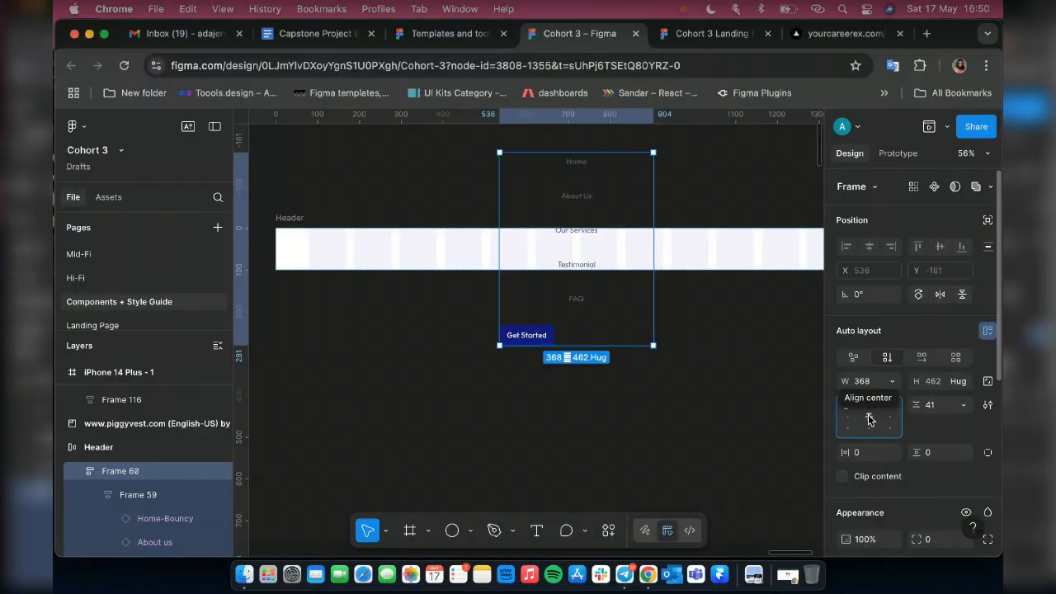
left_click(869, 418)
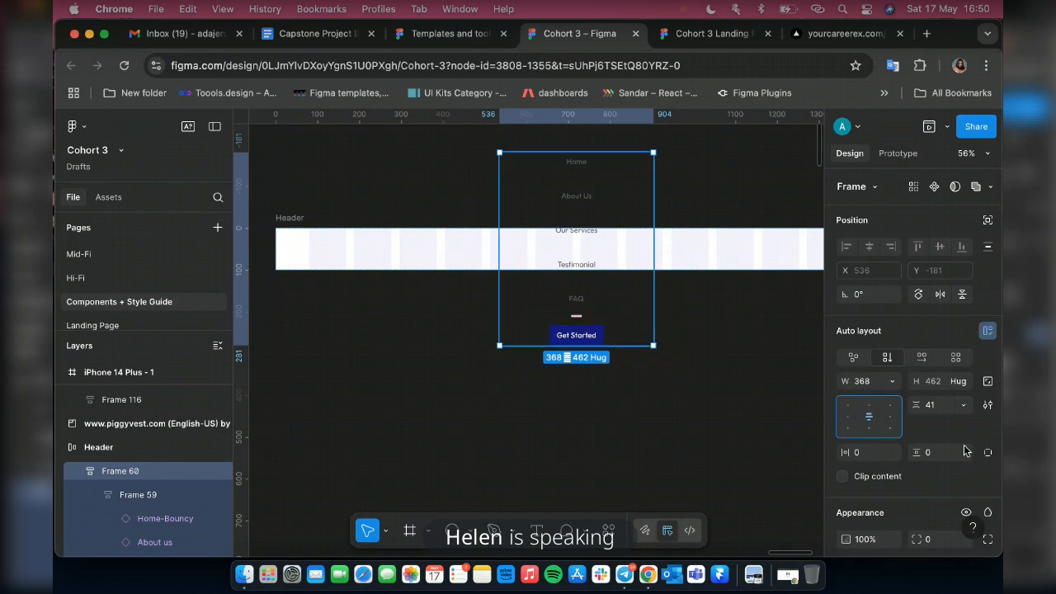
Give Frame 60 a white fill and ungroup the Header frame that surrounds it.
scroll(964, 445, "down", 3)
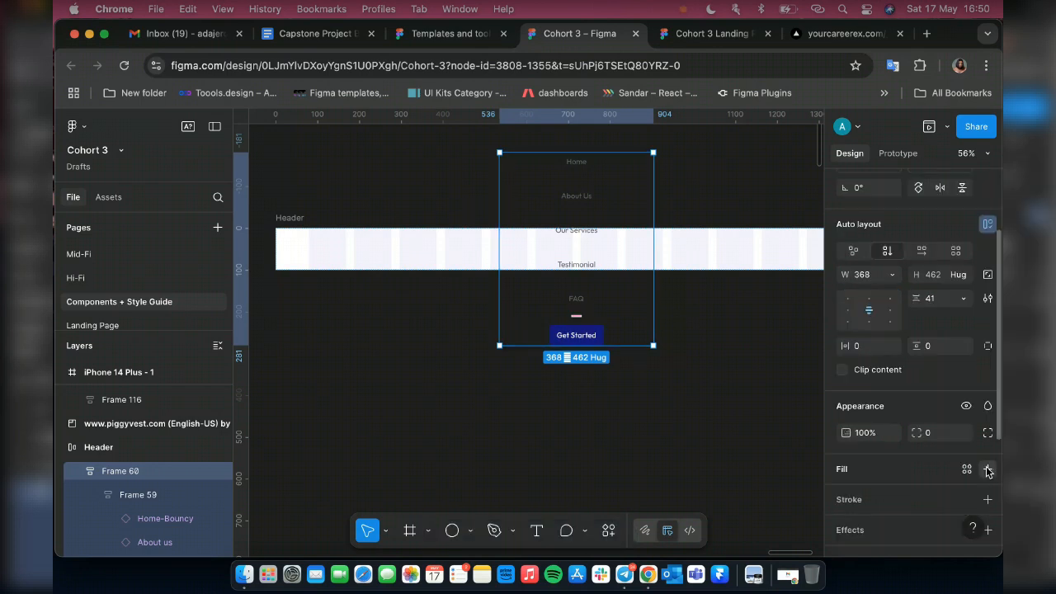
left_click(290, 220)
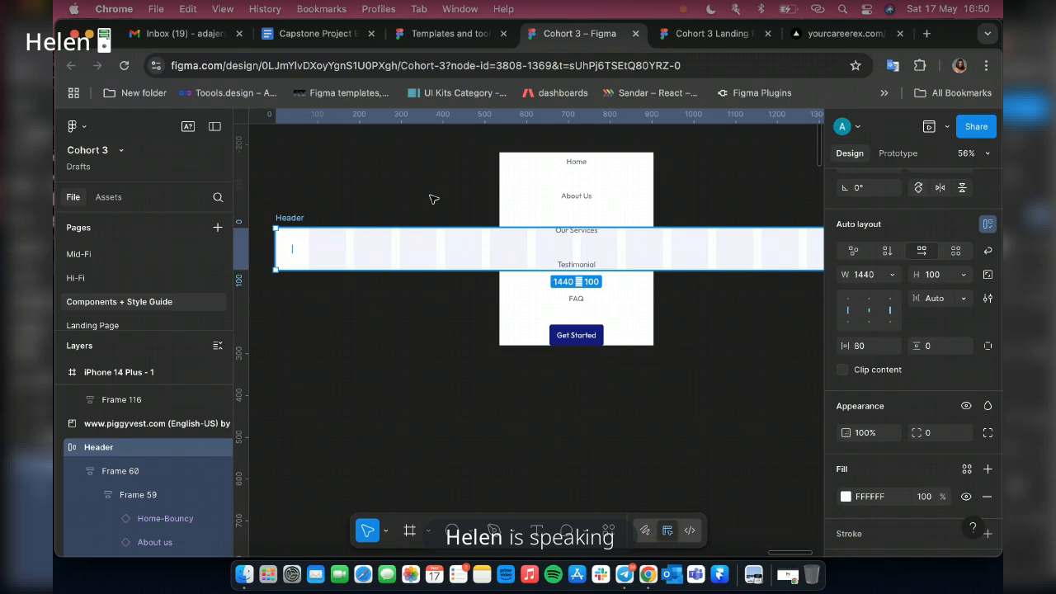
key("super+shift+g")
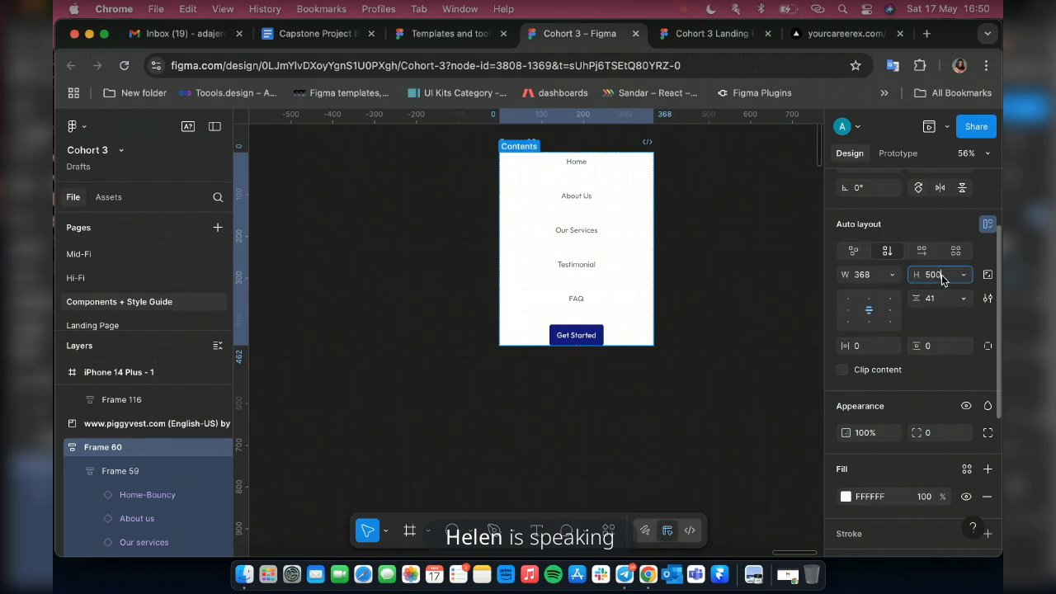
Set Frame 60's height to 600 and its auto layout padding to 83 above and 40 below.
key("Return")
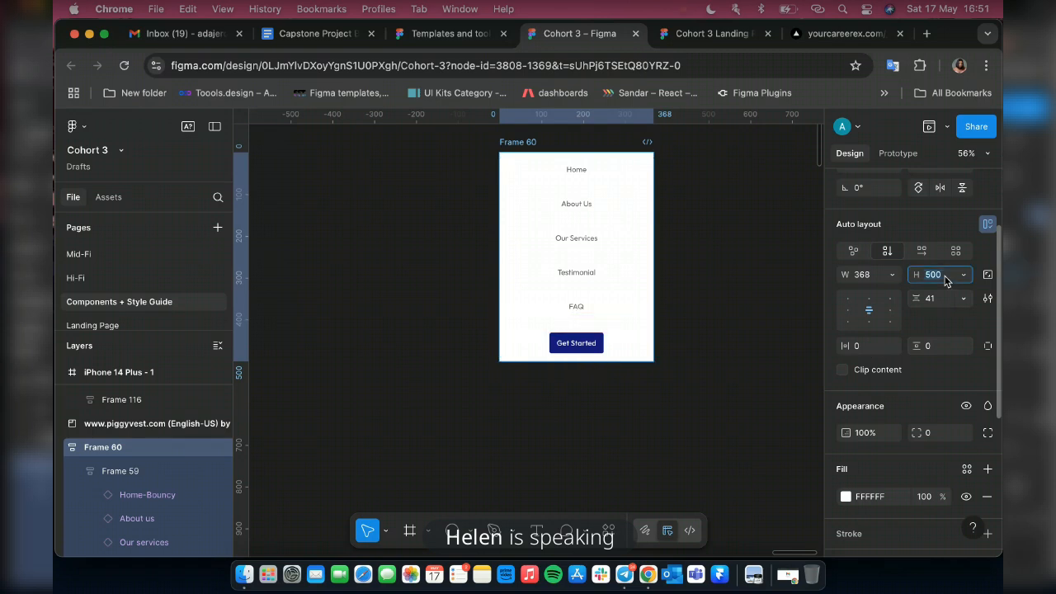
type("600")
key("Return")
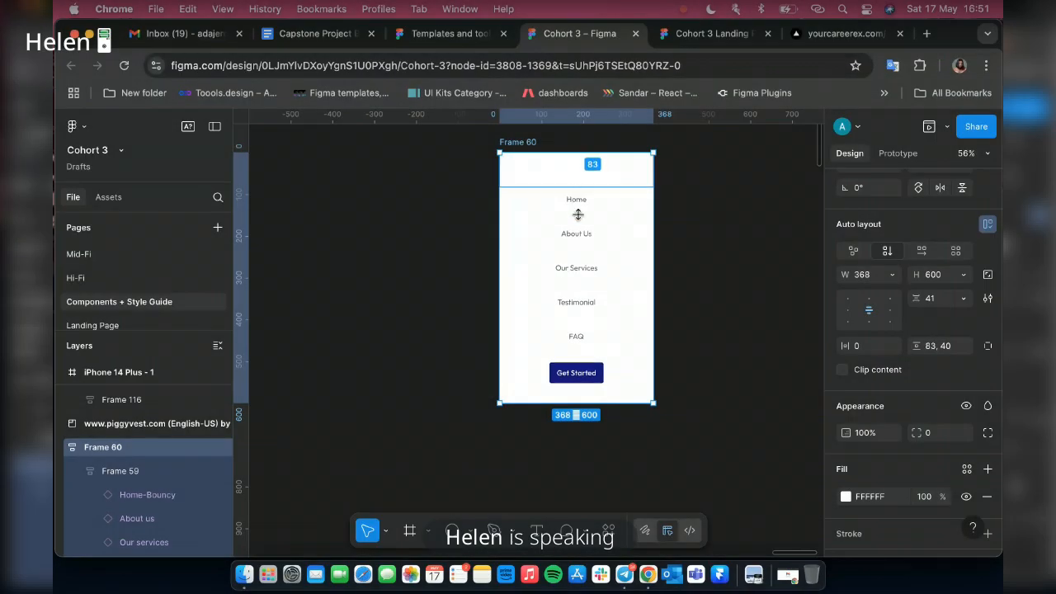
Set the vertical gap between the navigation links in Frame 59 to 30.
left_click(577, 214)
left_click(932, 299)
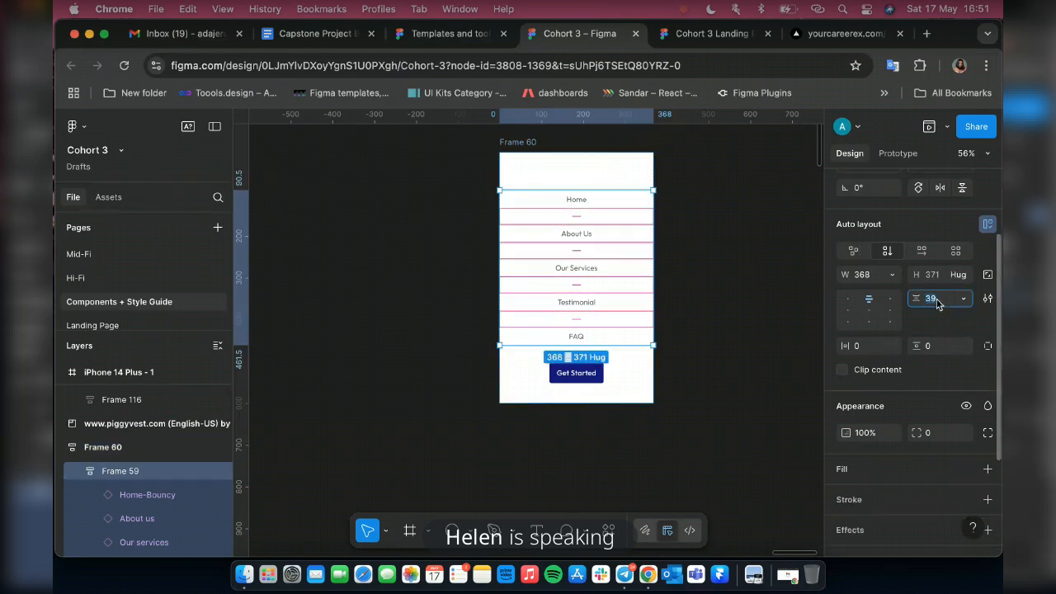
type("30")
key("Return")
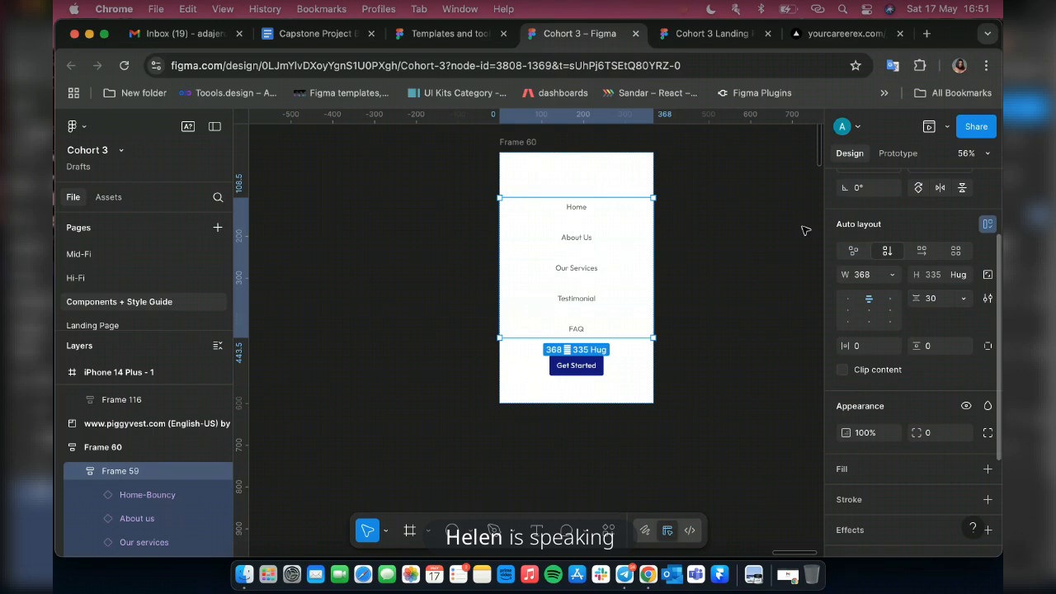
Set the height of Frame 60 to 550.
left_click(511, 150)
left_click(934, 275)
type("5")
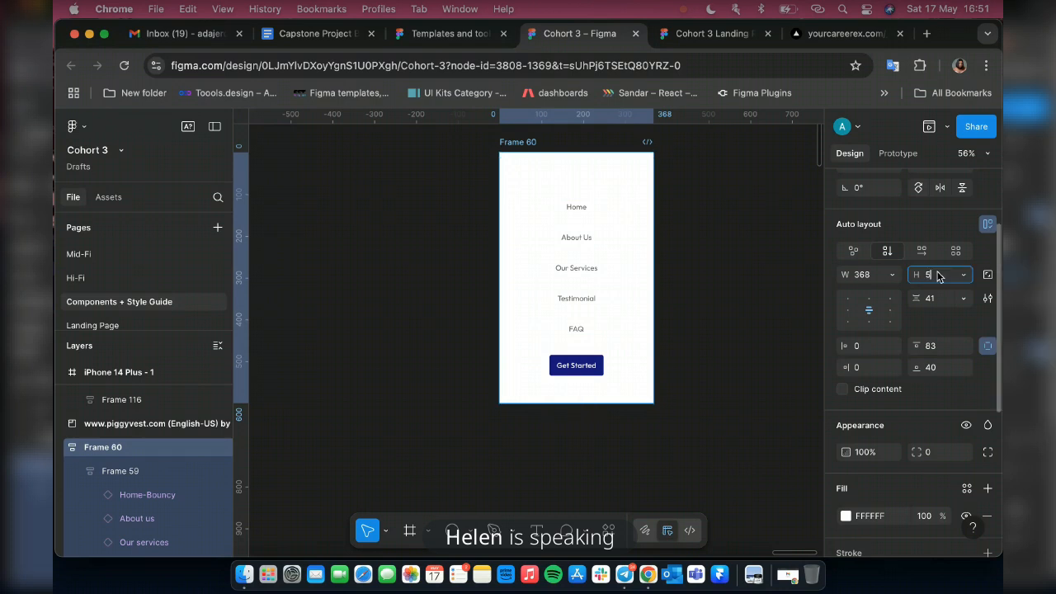
type("5")
type("0")
key("Return")
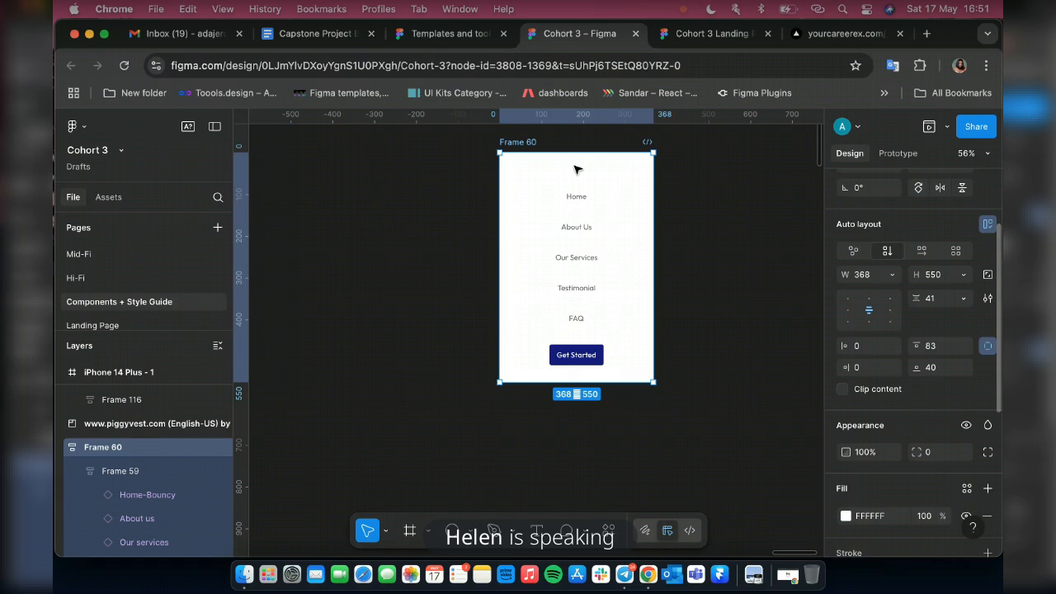
Increase Frame 60's top padding to 90 to push the navigation links lower.
scroll(575, 168, "up", 3)
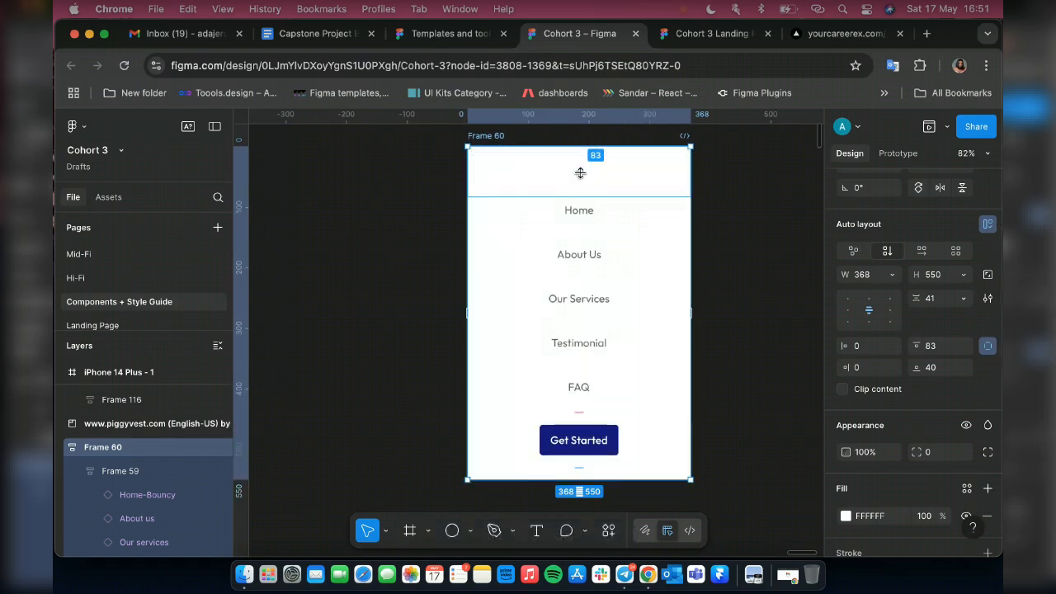
left_click_drag(580, 173, 578, 180)
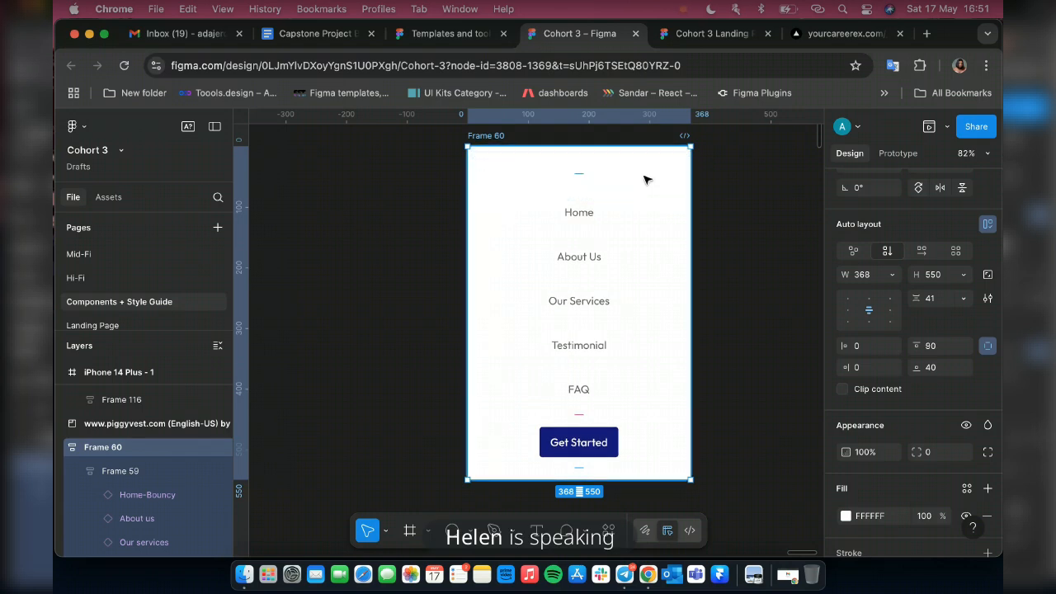
scroll(565, 285, "down", 3)
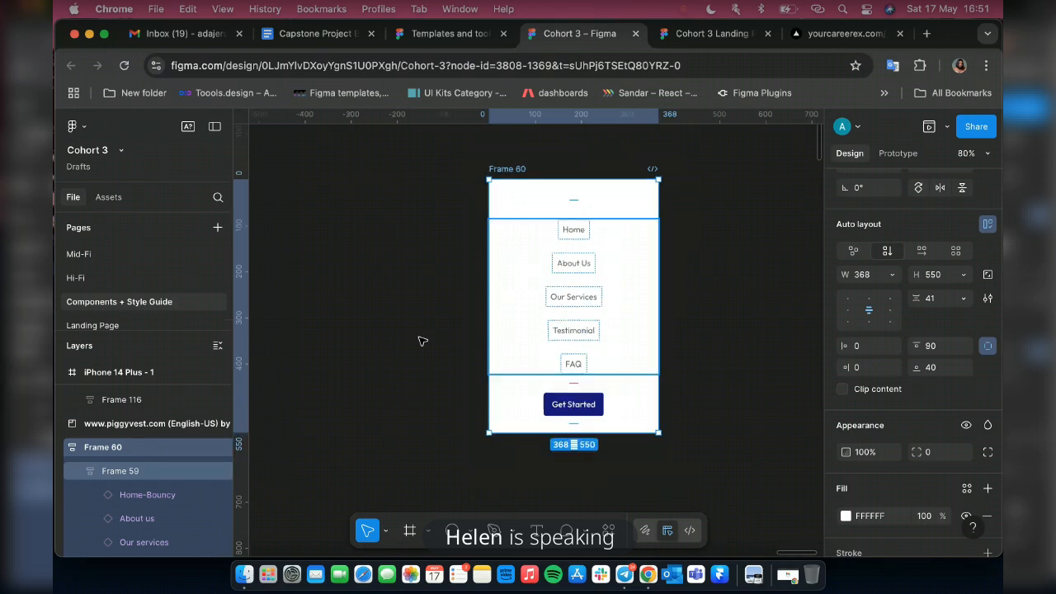
scroll(384, 270, "up", 2)
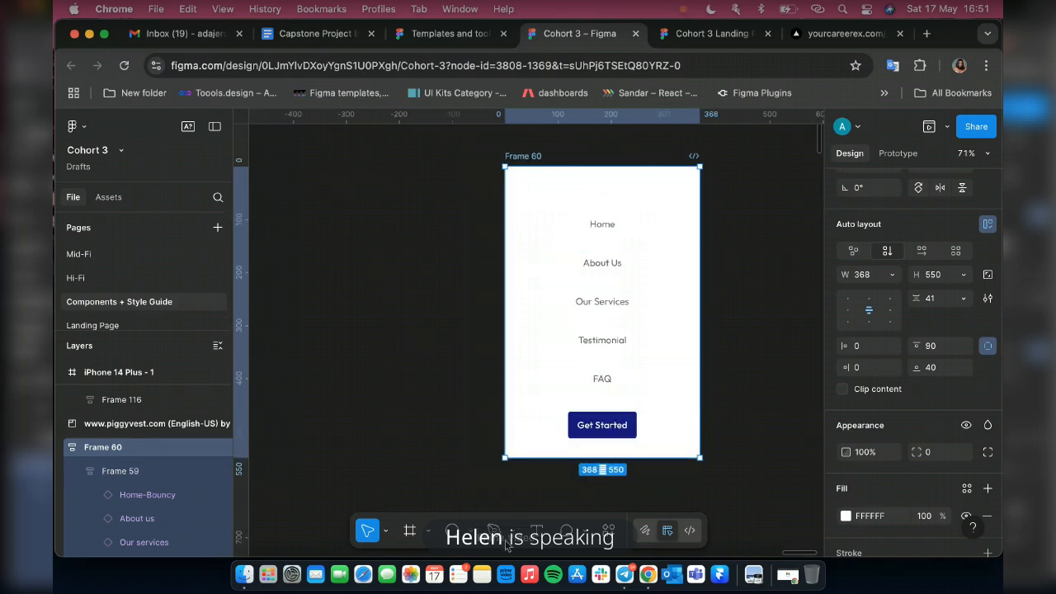
scroll(430, 250, "up", 4)
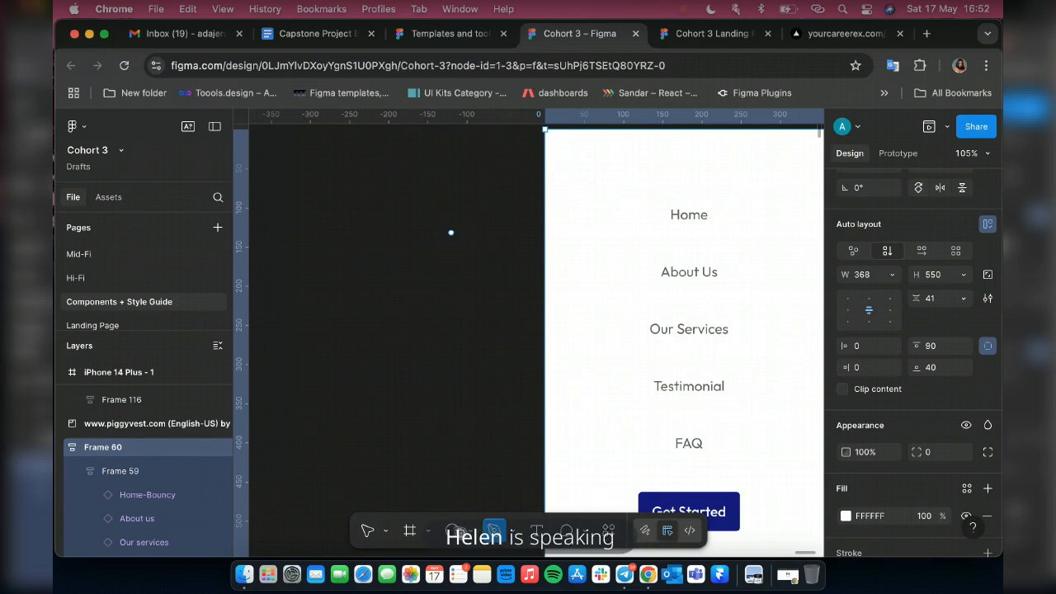
left_click(367, 536)
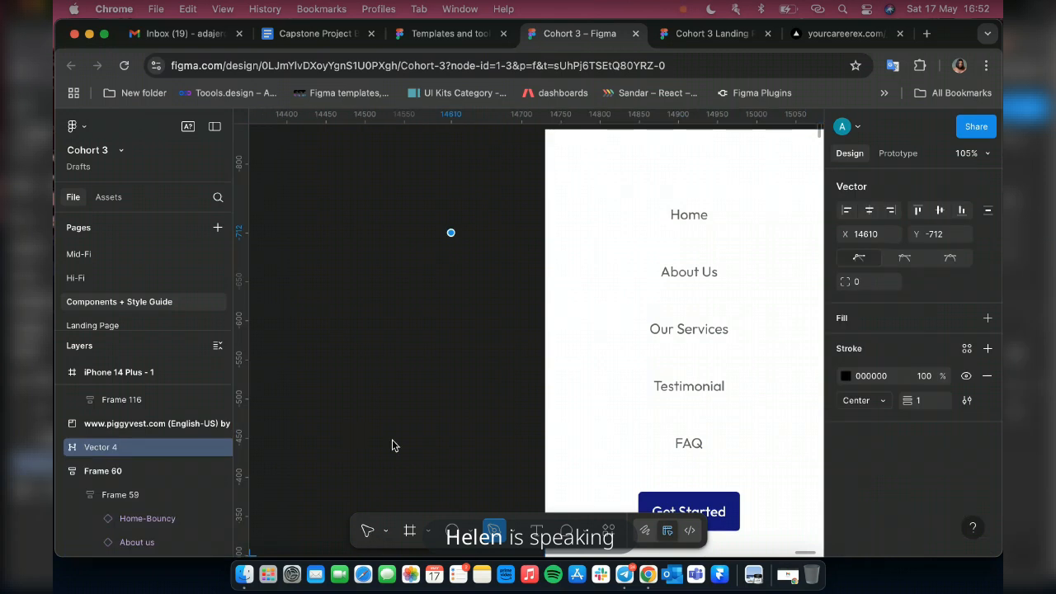
key("Escape")
scroll(441, 243, "up", 10)
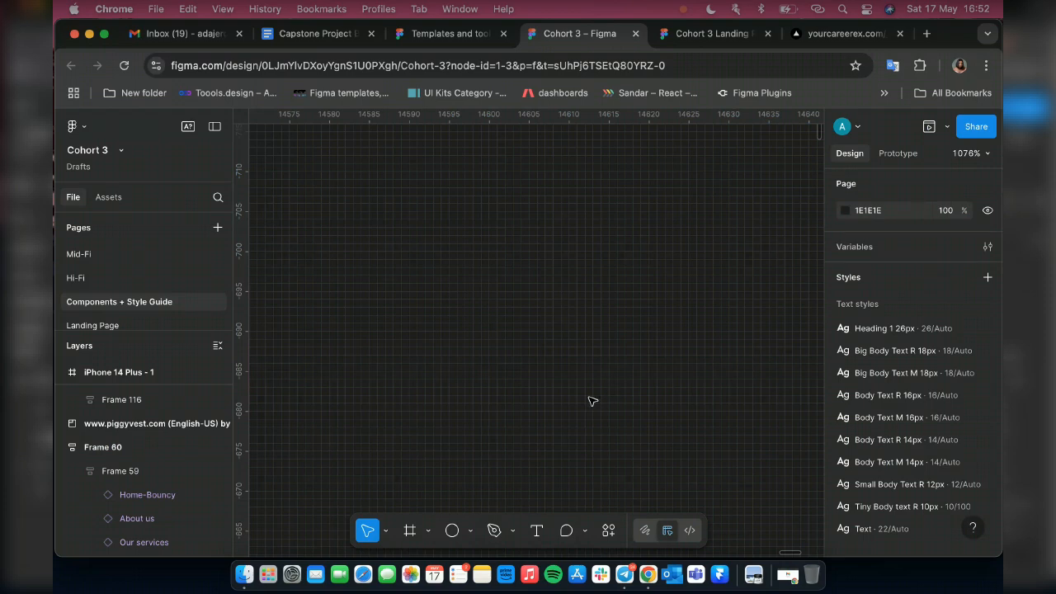
scroll(591, 402, "down", 10)
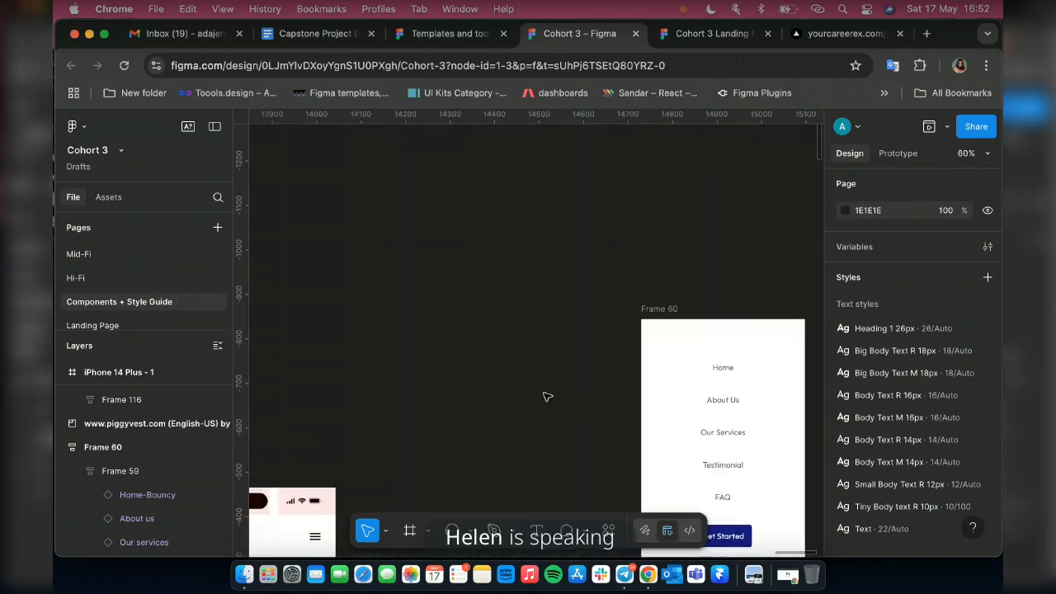
Run the Iconify plugin from the empty canvas area beside Frame 60.
scroll(543, 396, "down", 5)
right_click(468, 257)
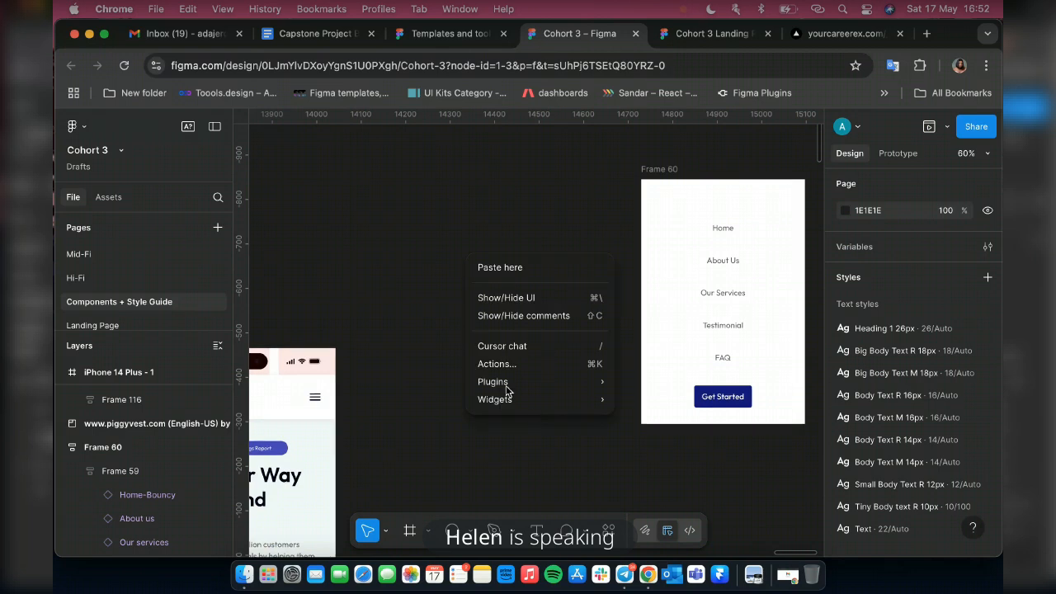
mouse_move(588, 381)
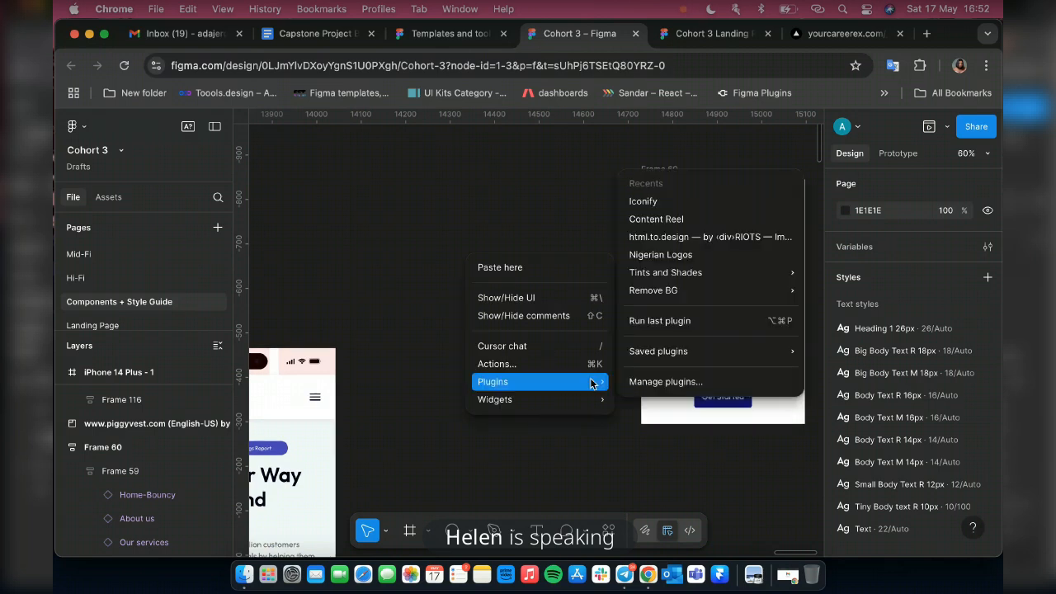
left_click(632, 207)
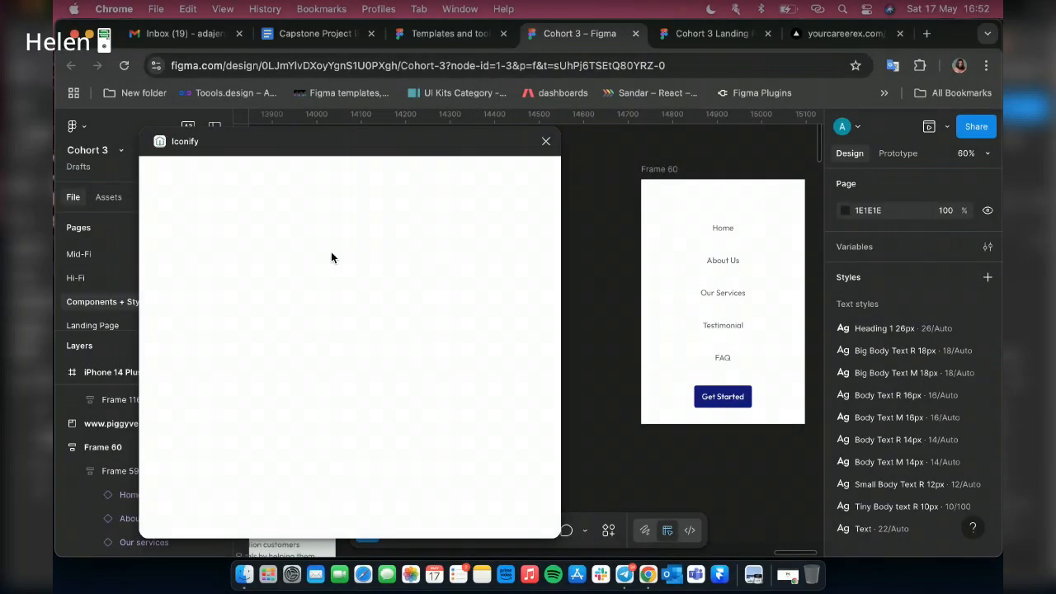
key("XF86MonBrightnessUp")
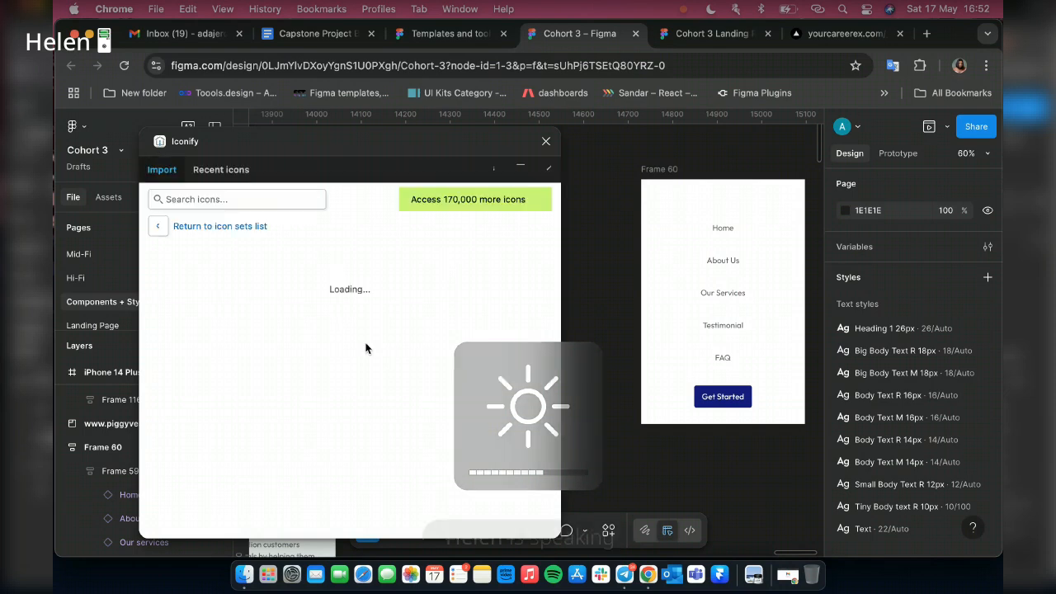
left_click(206, 201)
type("x")
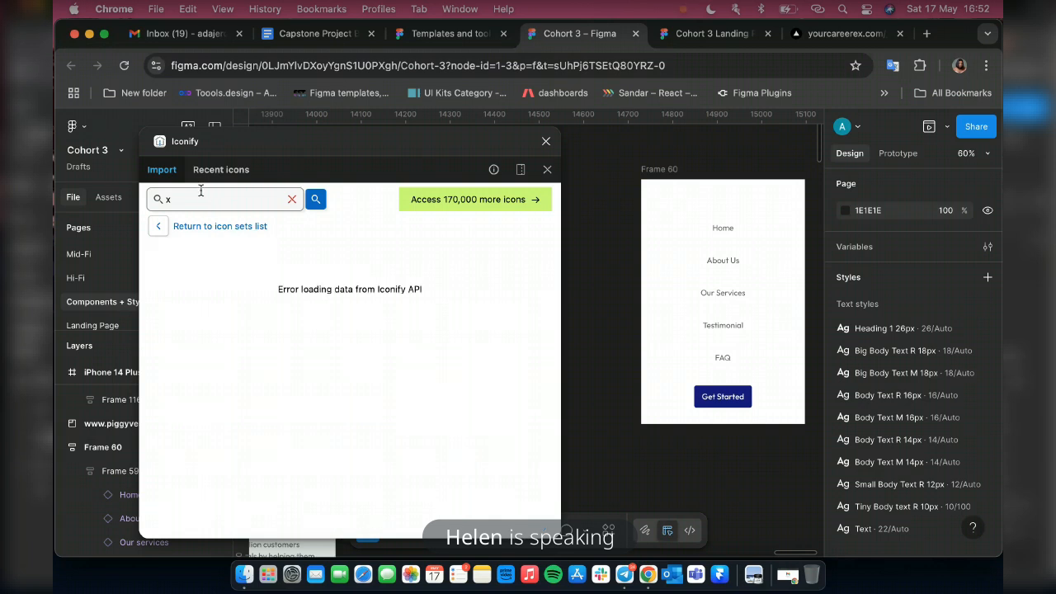
key("BackSpace")
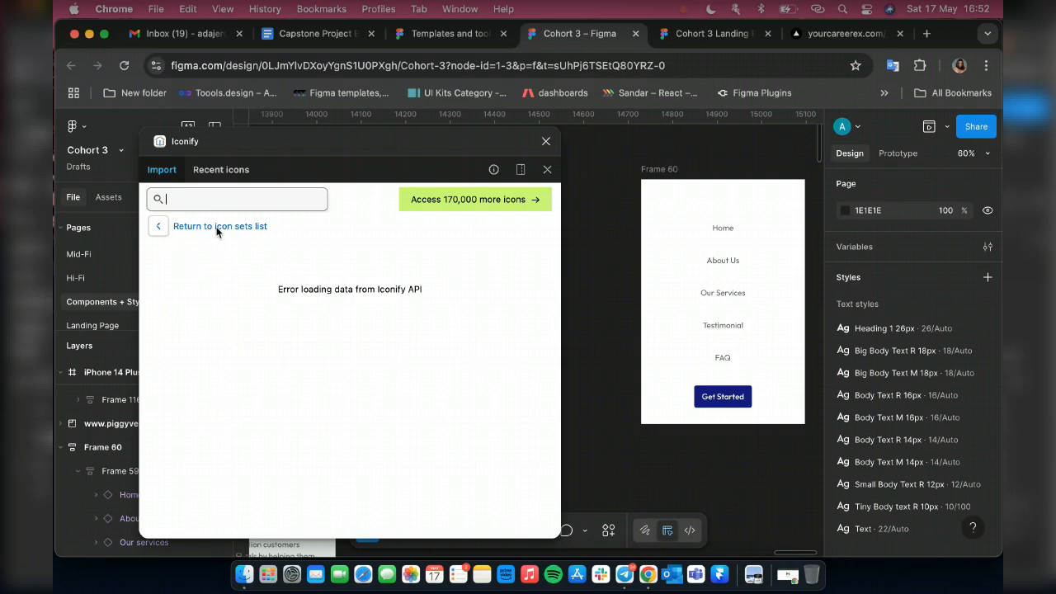
Search the Iconify icons for "close" and place the material-symbols:close-rounded icon on the canvas beside Frame 60.
left_click(217, 226)
left_click(184, 200)
type("close")
key("Return")
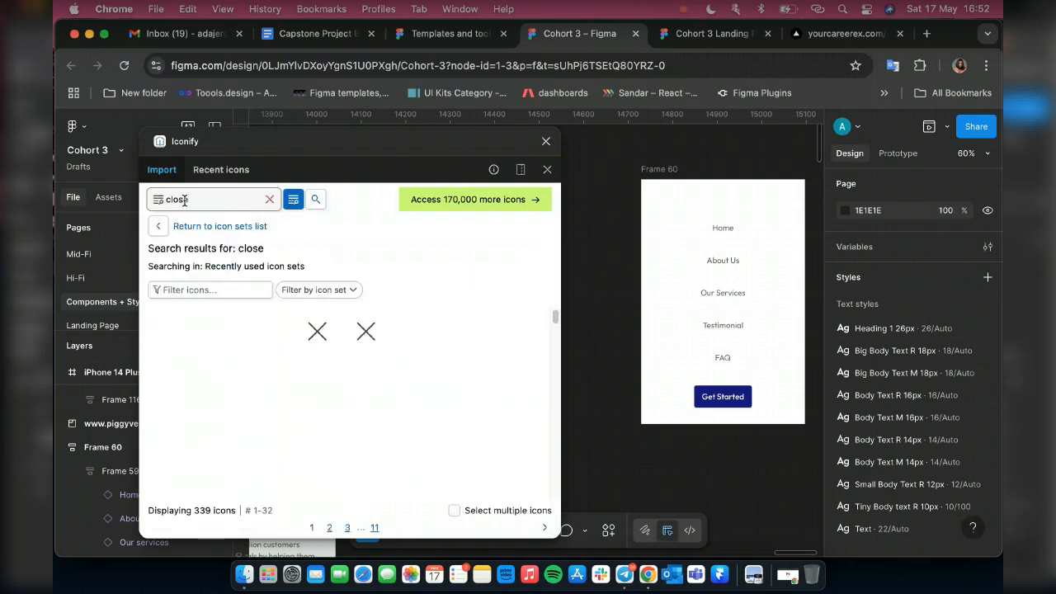
left_click(270, 332)
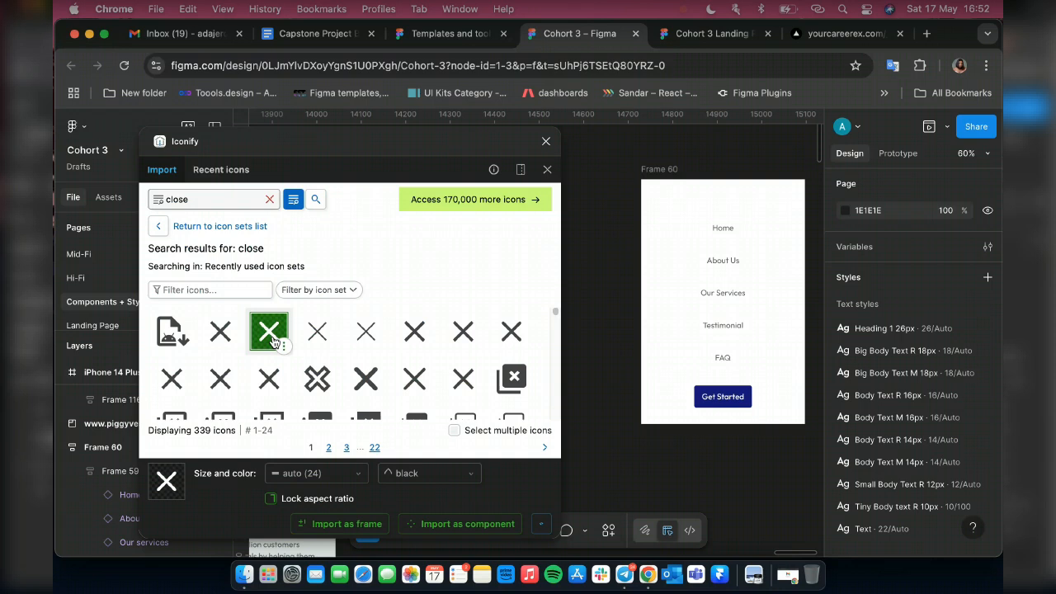
left_click_drag(272, 341, 660, 456)
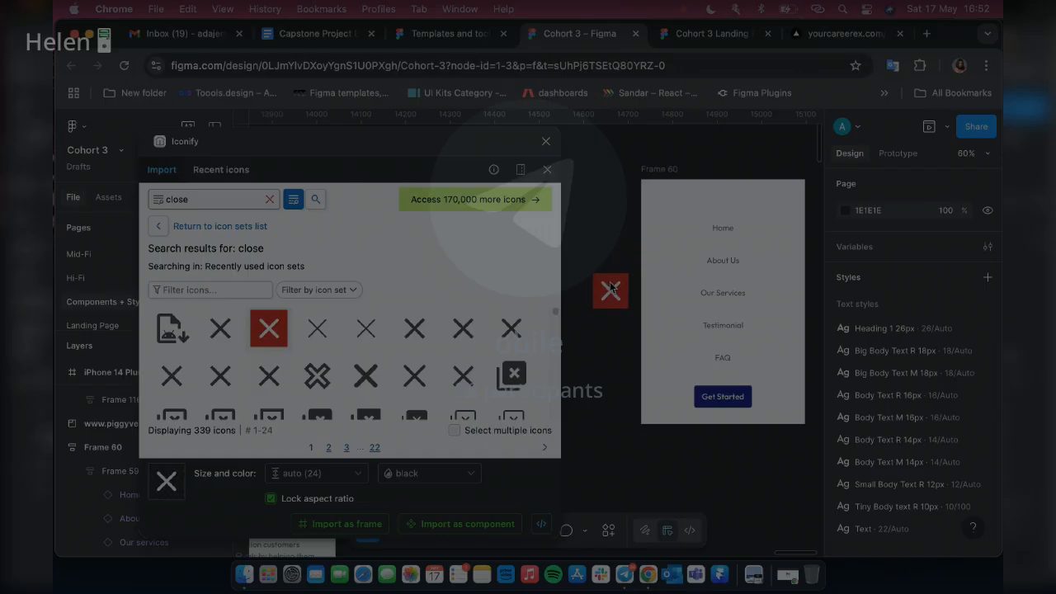
key("Delete")
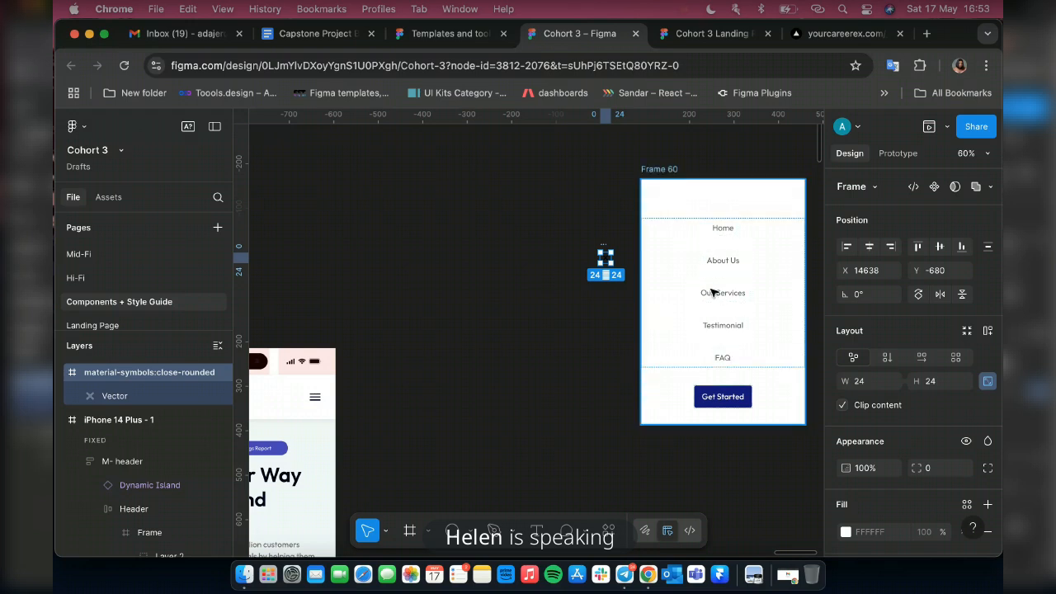
Try to place the close icon above the navigation links as part of Frame 60's auto layout.
left_click_drag(601, 257, 605, 256)
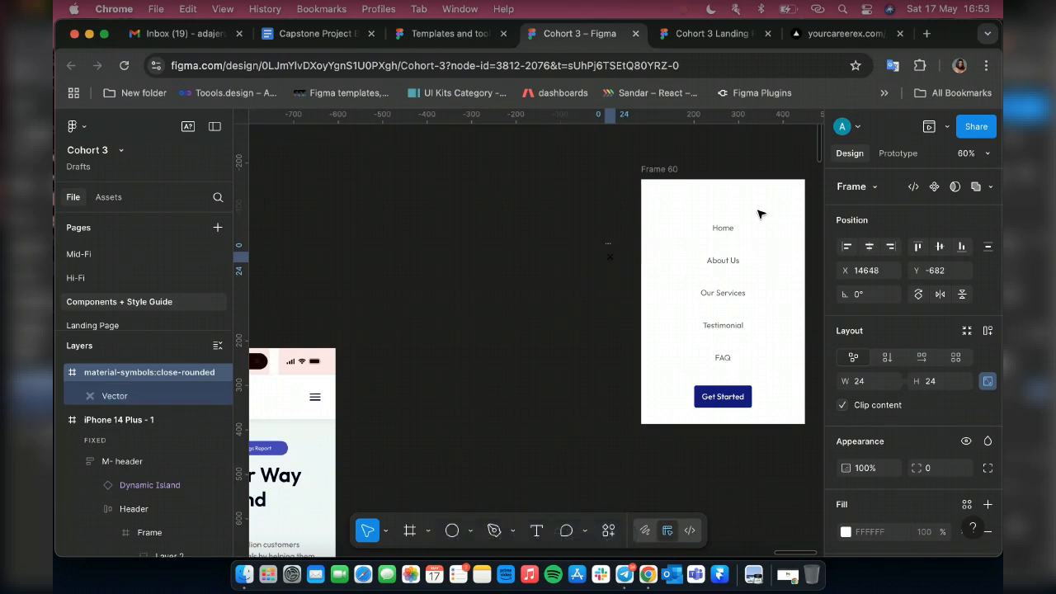
left_click_drag(760, 215, 790, 193)
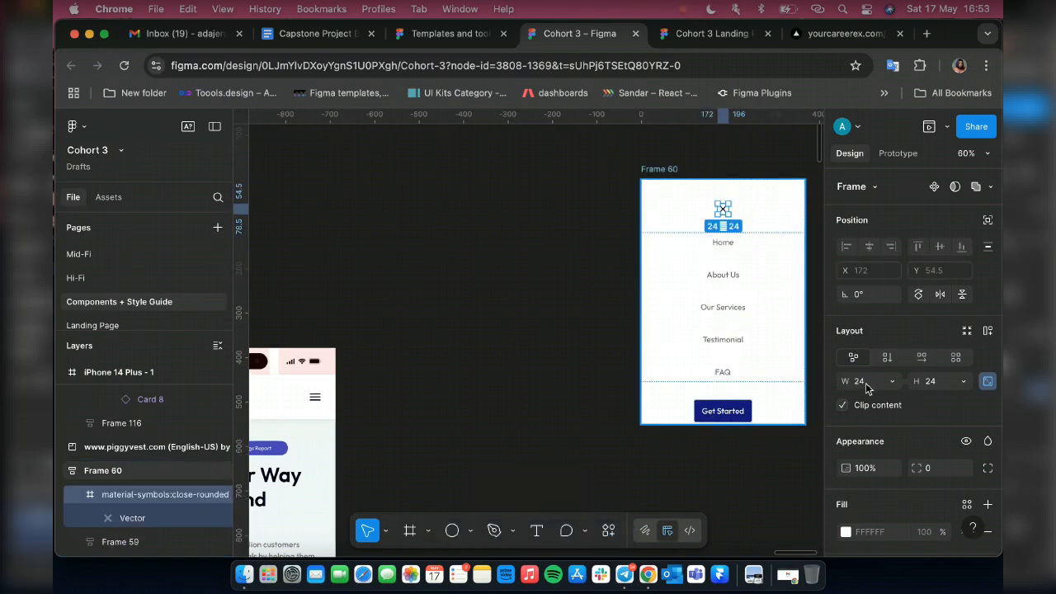
left_click(862, 382)
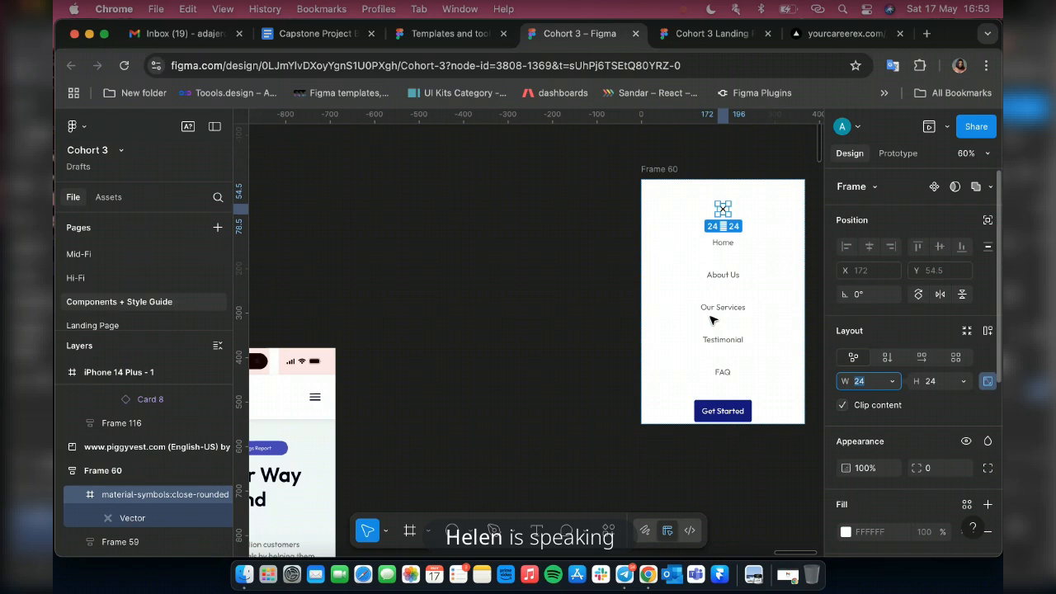
left_click_drag(722, 211, 615, 262)
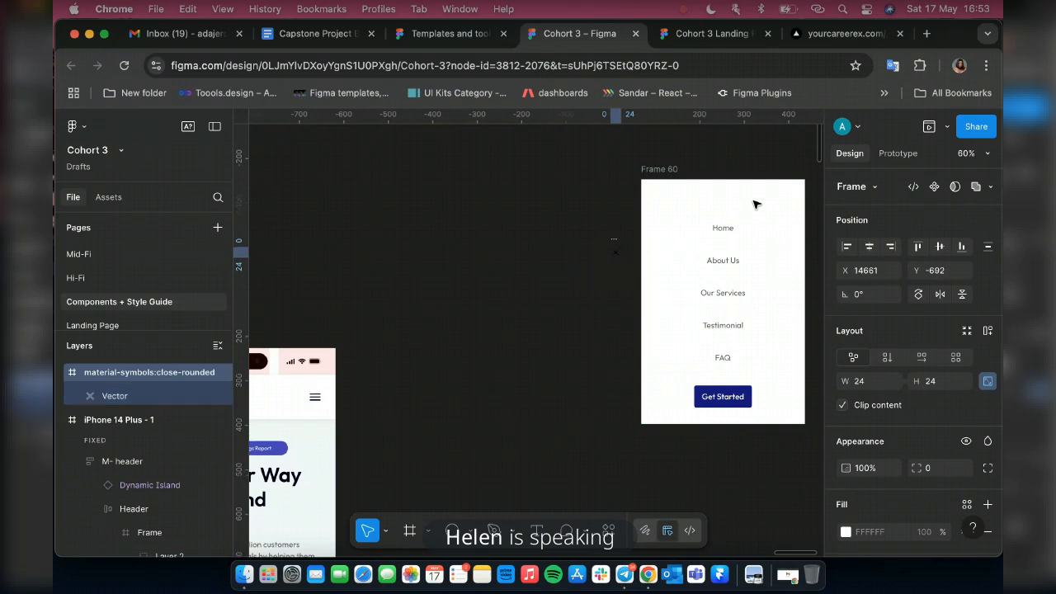
key("super+z")
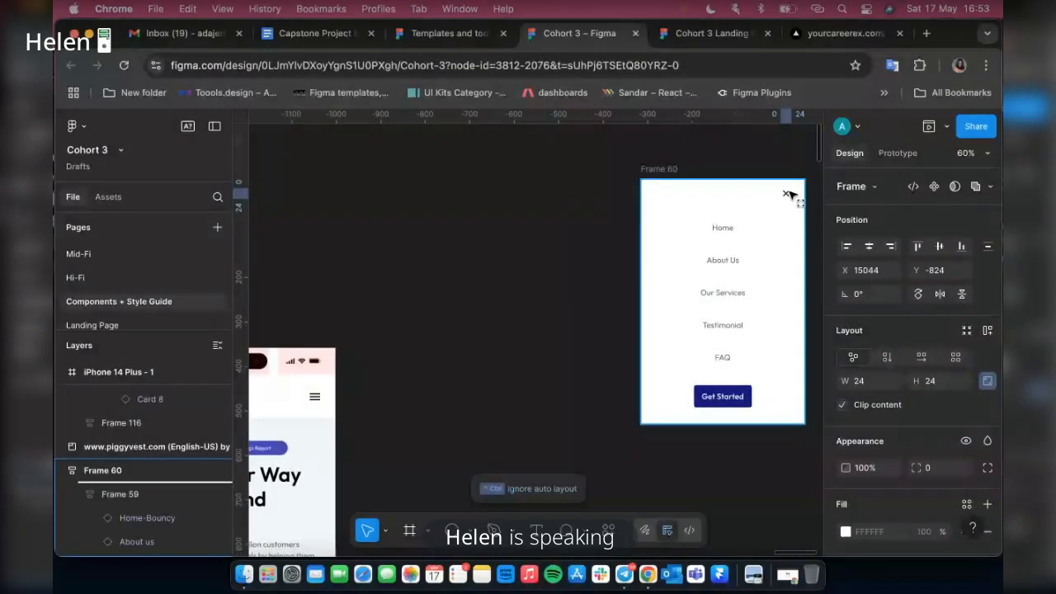
Place the close icon in Frame 60's upper-right corner, ignoring auto layout, and set its size to 32 by 32.
left_click_drag(789, 194, 794, 191)
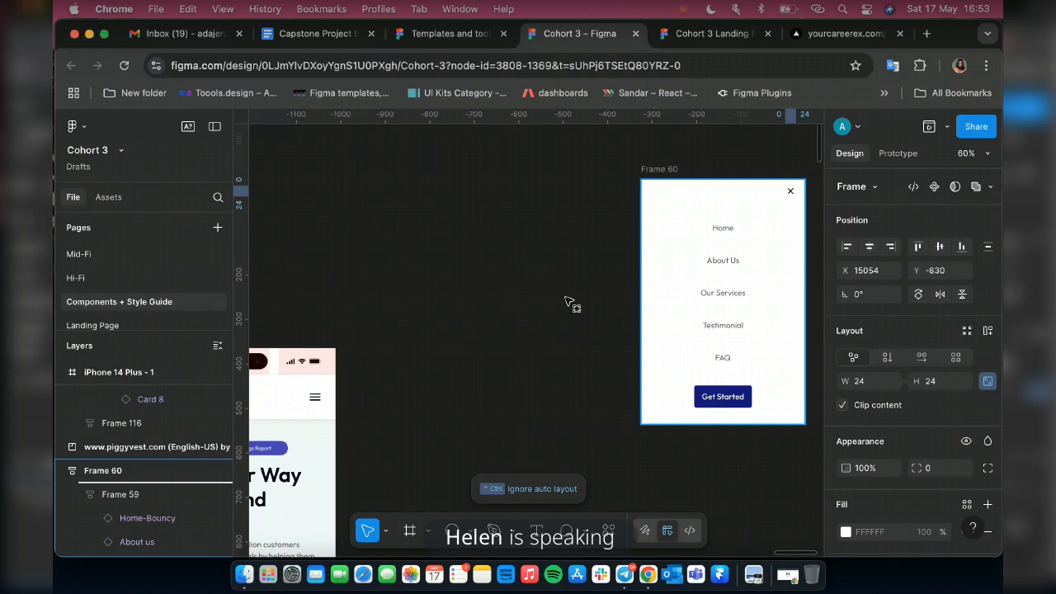
left_click_drag(569, 304, 567, 300)
left_click(862, 381)
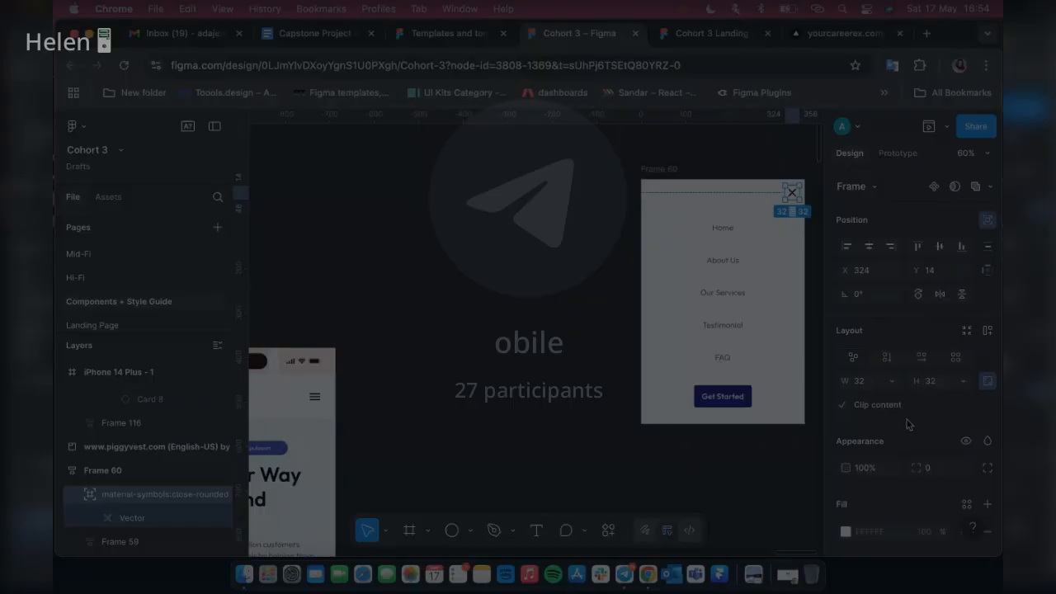
Resize the vector inside the close icon to 20 by 20 with its aspect ratio locked.
key("Return")
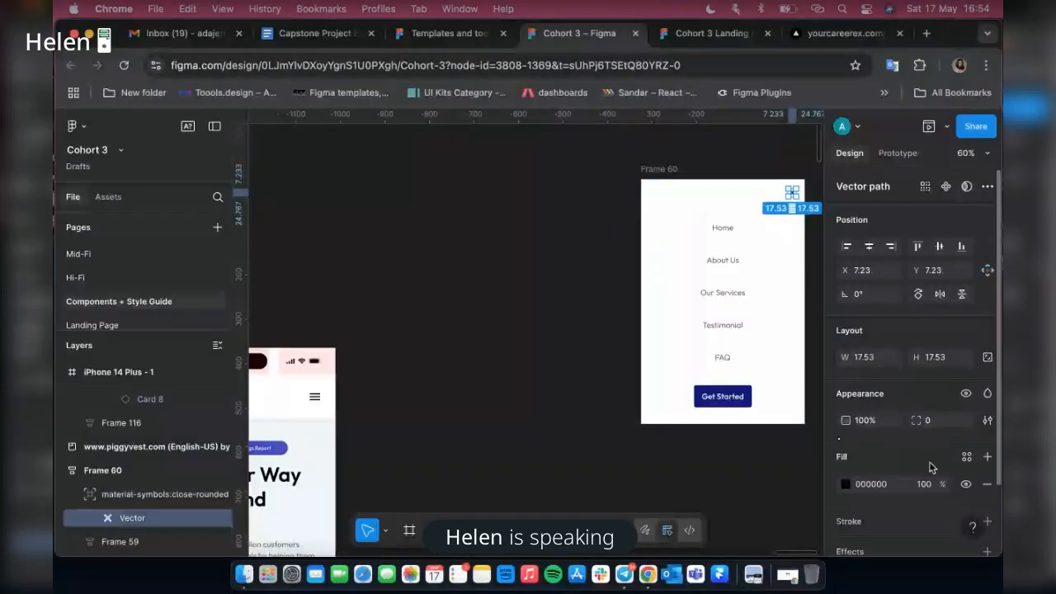
left_click(879, 358)
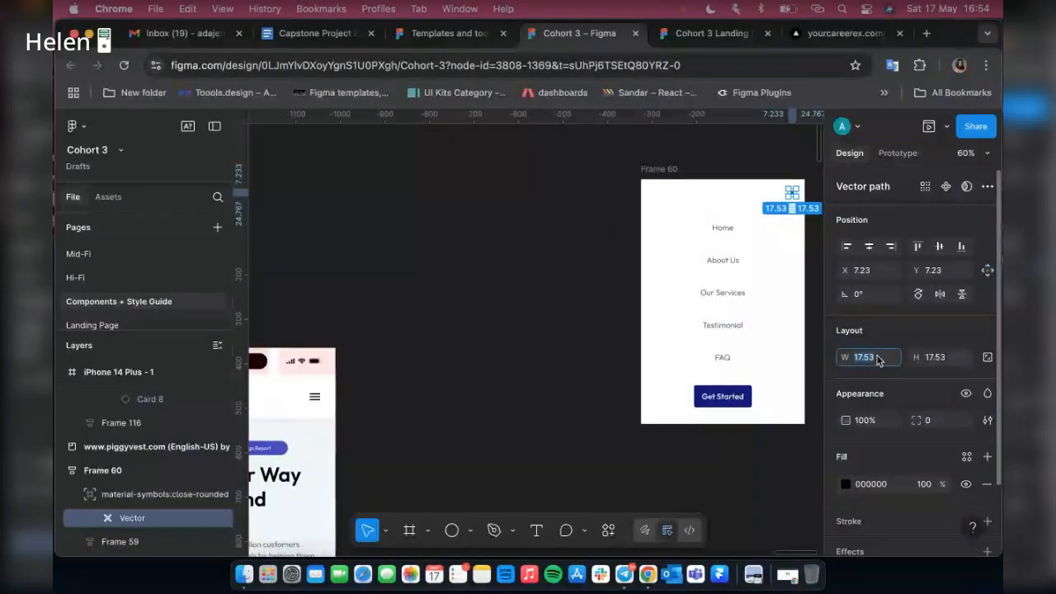
type("20")
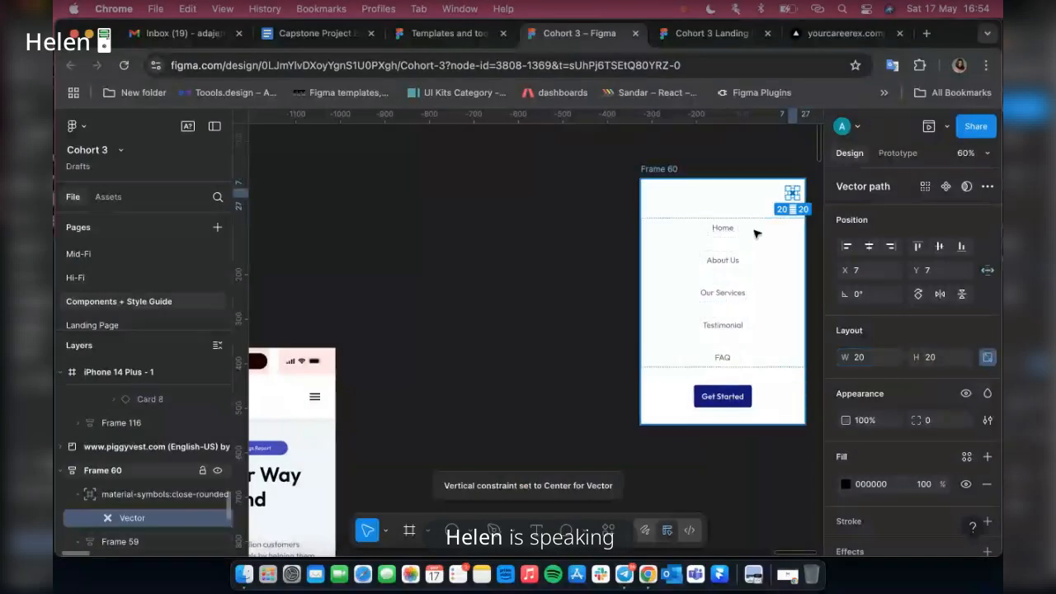
Apply the Colors/Dark/Black style to the close icon's black fill.
key("shift+Return")
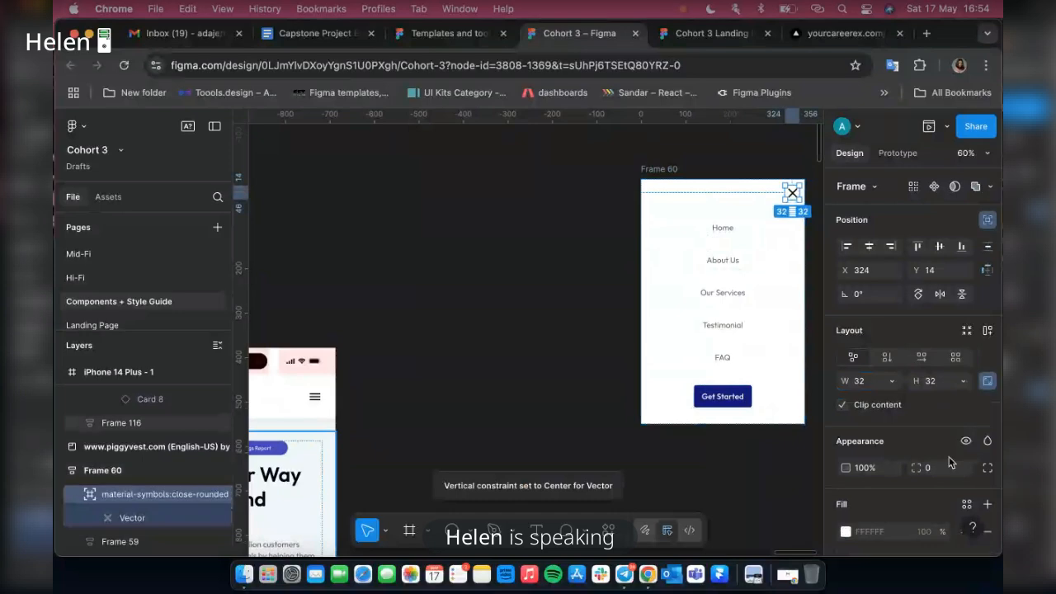
scroll(950, 462, "down", 3)
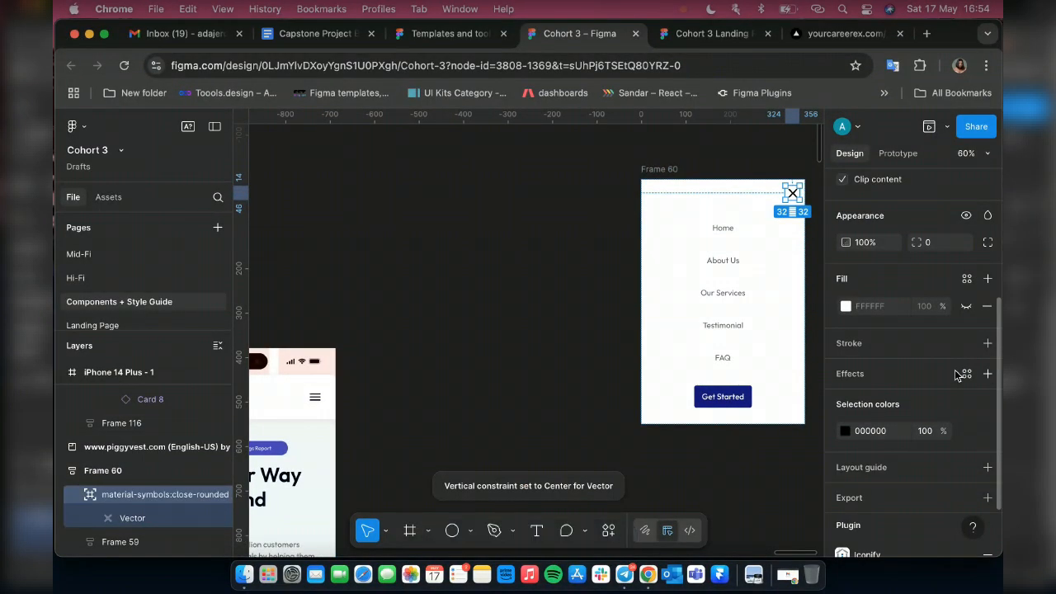
left_click(966, 430)
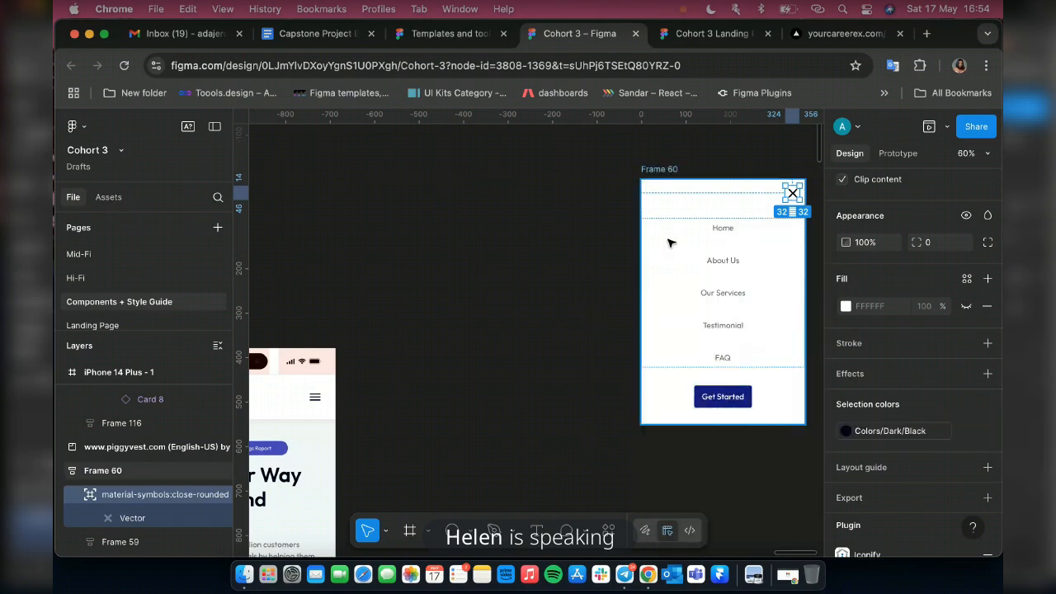
Move Frame 60 close beside the iPhone 14 Plus - 1 header, at about X 14154 and Y -393.
left_click(669, 240)
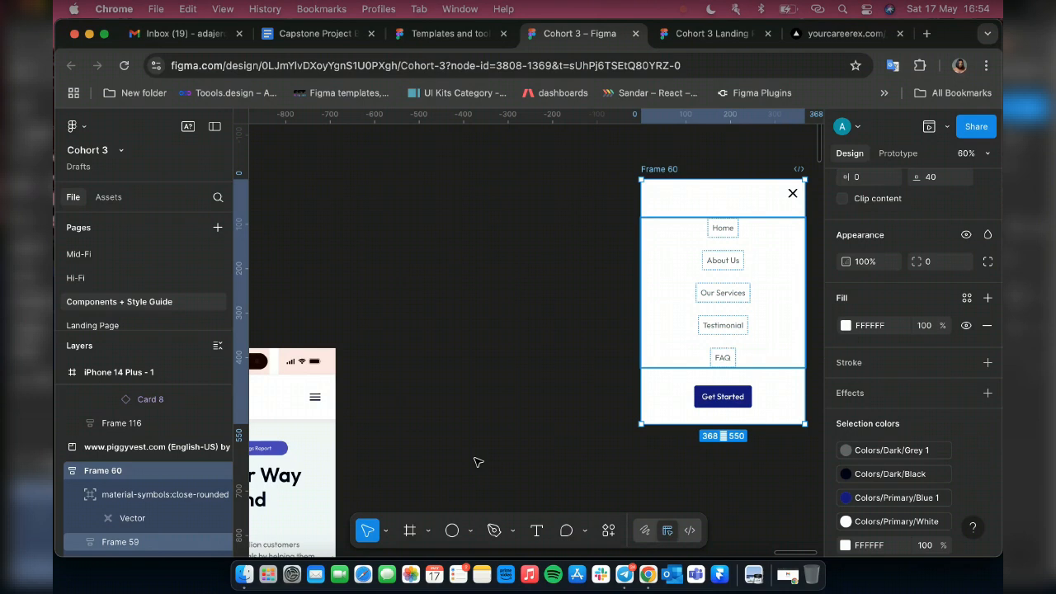
scroll(452, 470, "right", 6)
scroll(452, 470, "up", 5)
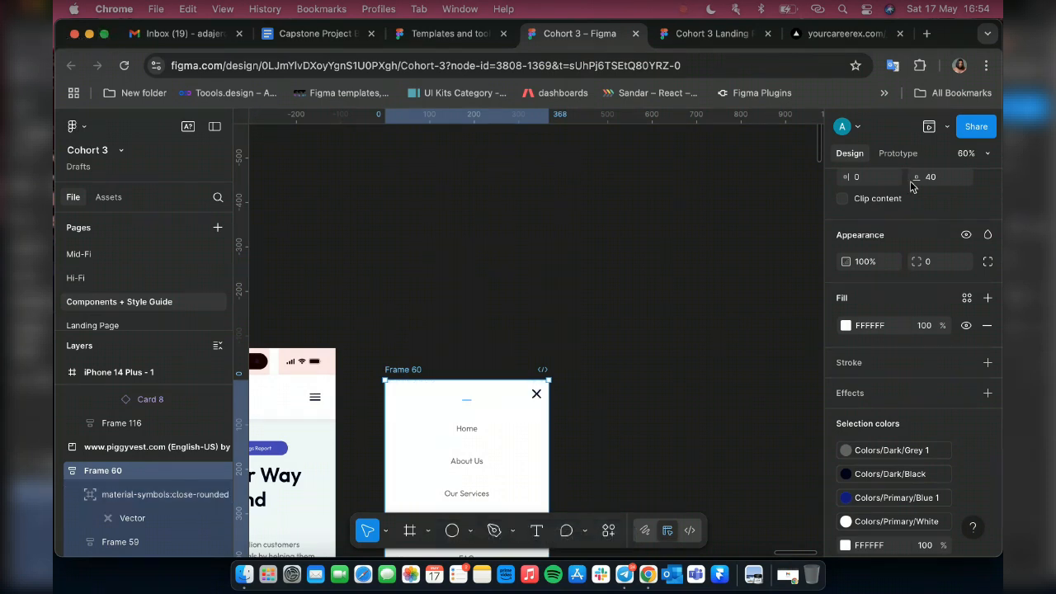
Connect the hamburger icon in the iPhone header to Frame 60 as a prototype interaction.
left_click(900, 153)
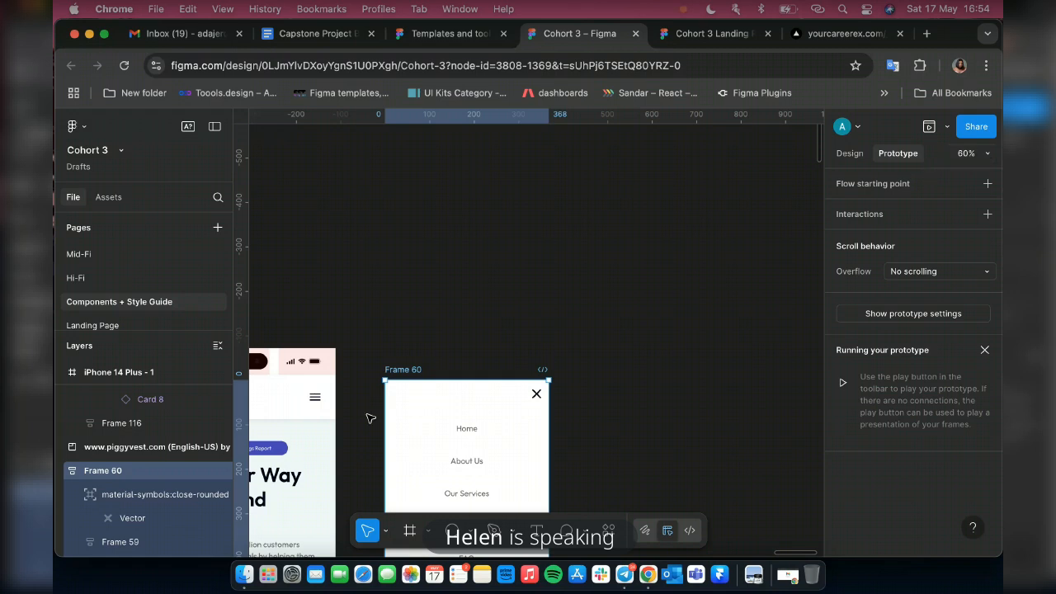
left_click(318, 399)
left_click(323, 400)
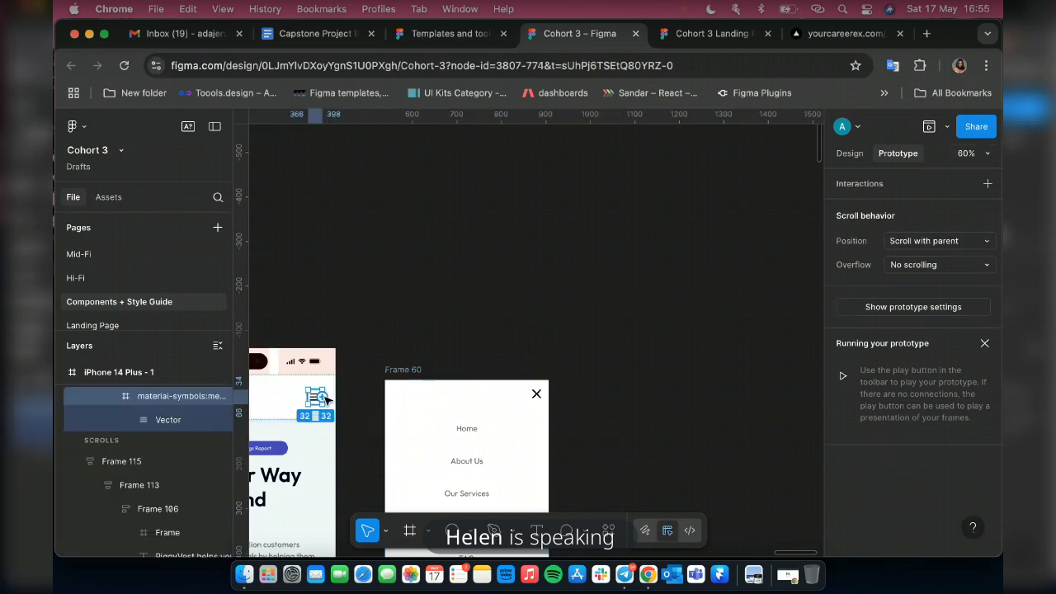
left_click_drag(325, 399, 353, 381)
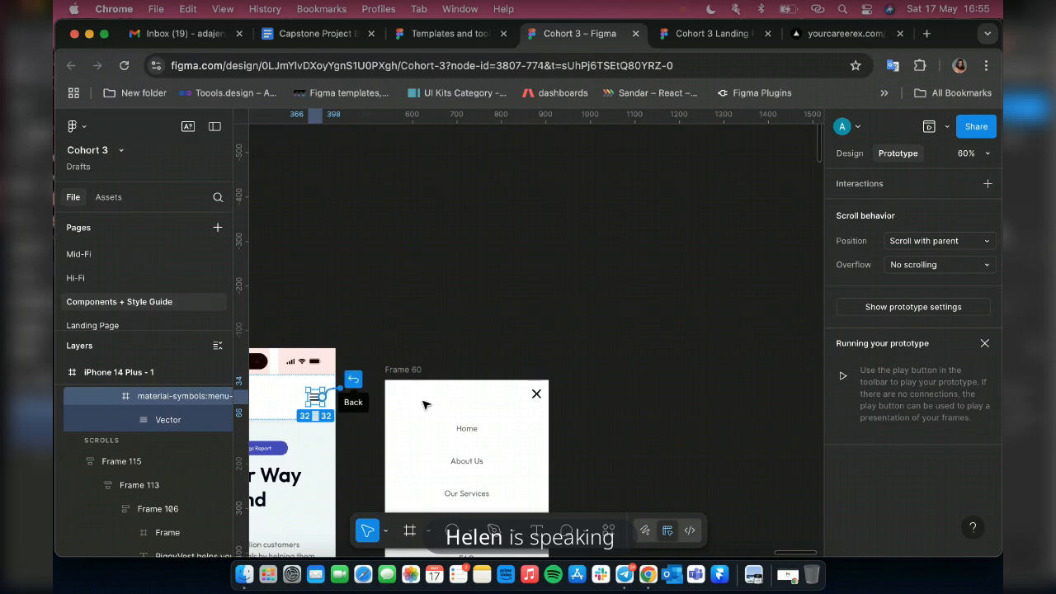
left_click_drag(423, 402, 458, 413)
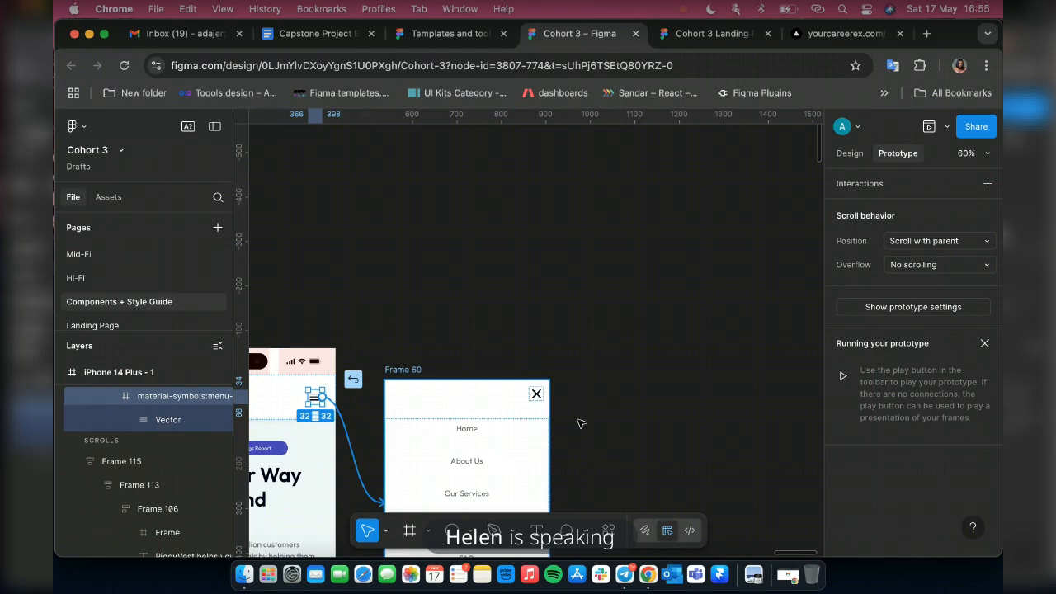
left_click(625, 574)
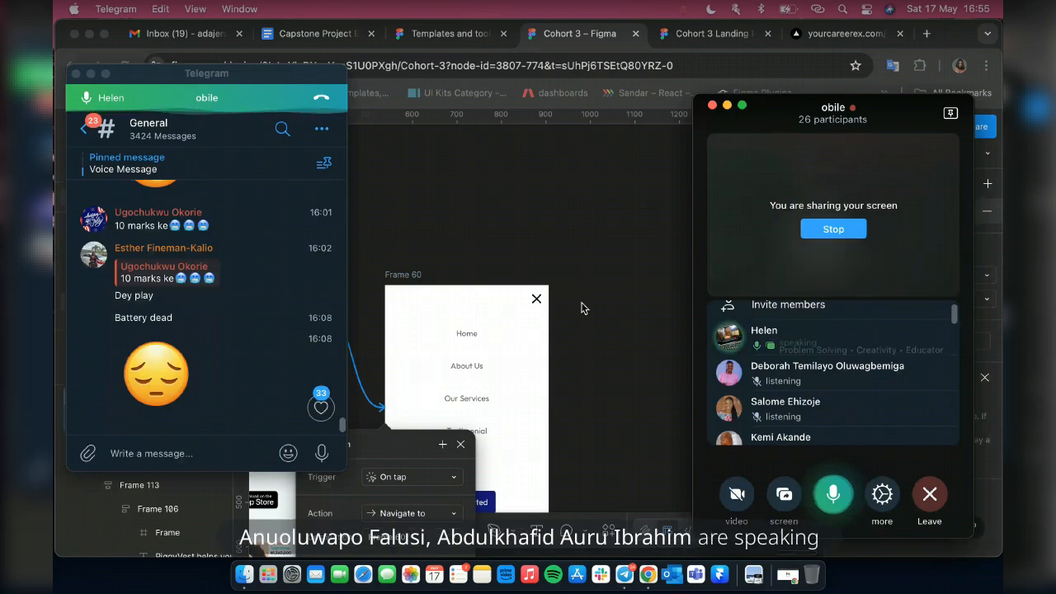
left_click(385, 447)
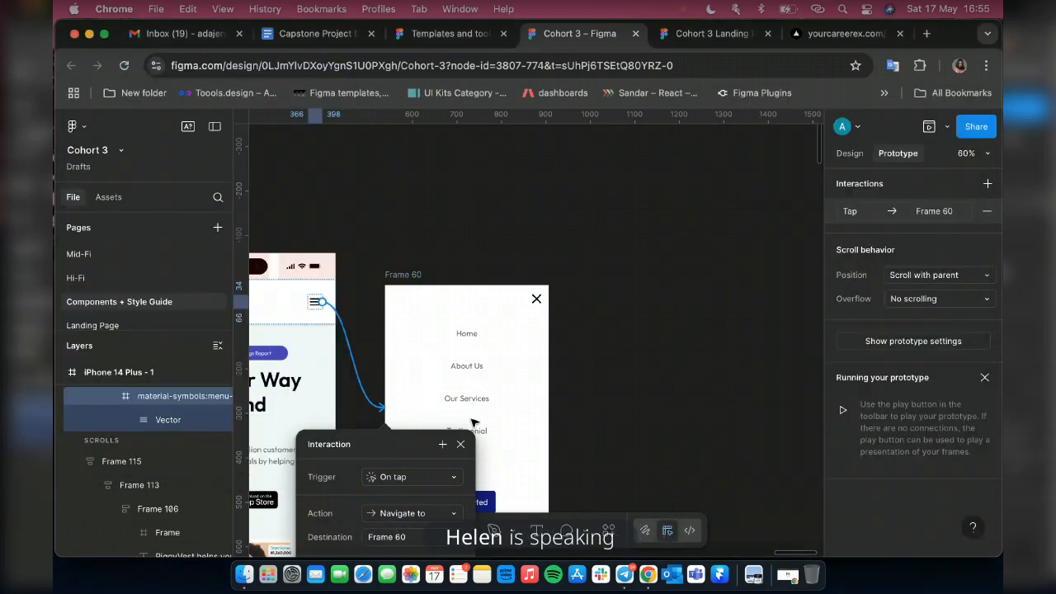
Try to change the hamburger icon's on-tap action to Open overlay for Frame 60.
scroll(495, 437, "down", 2)
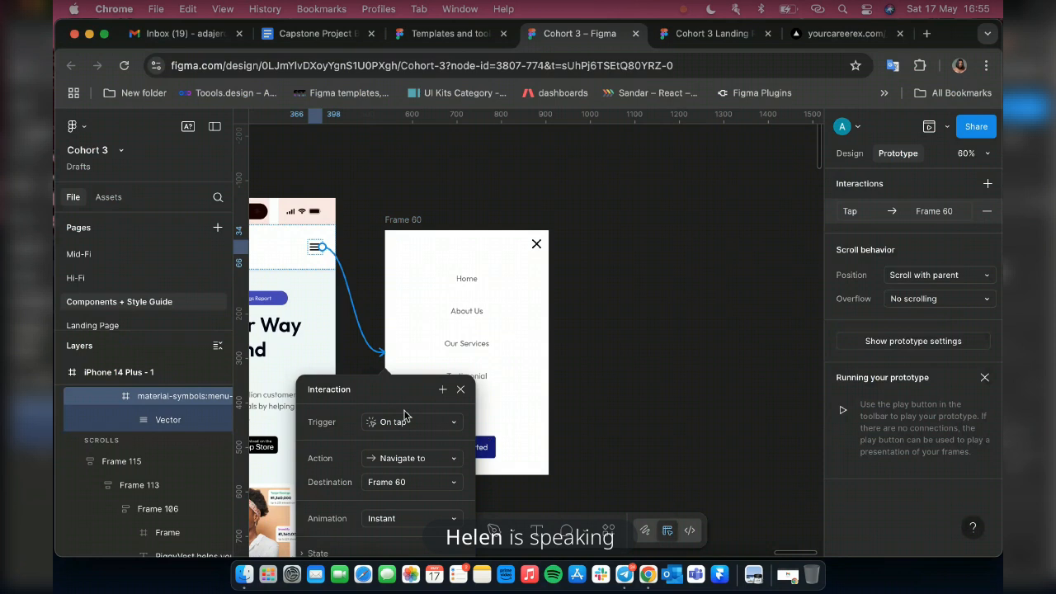
scroll(405, 417, "down", 4)
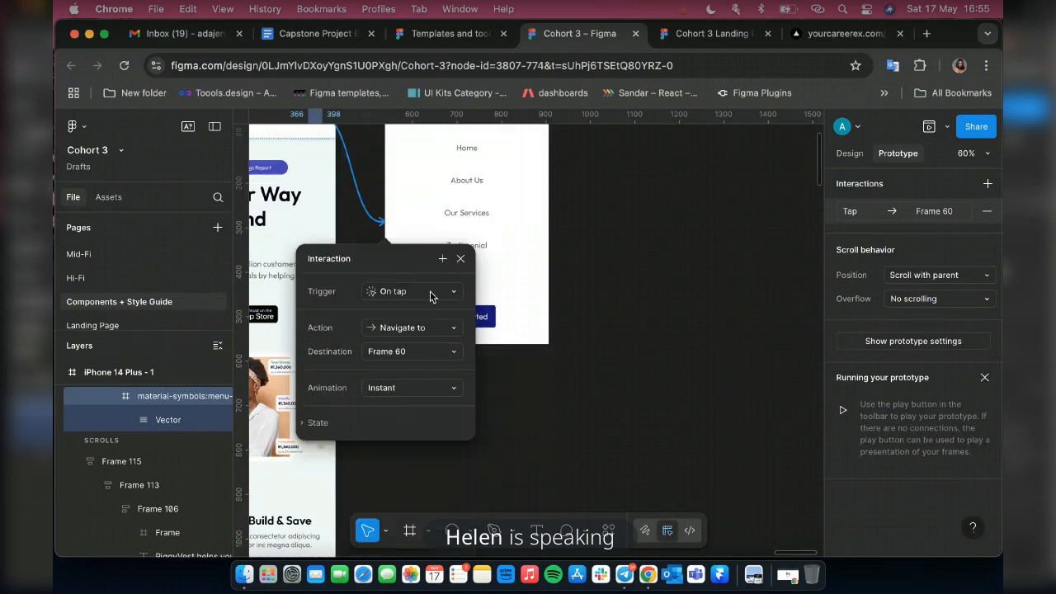
left_click(405, 292)
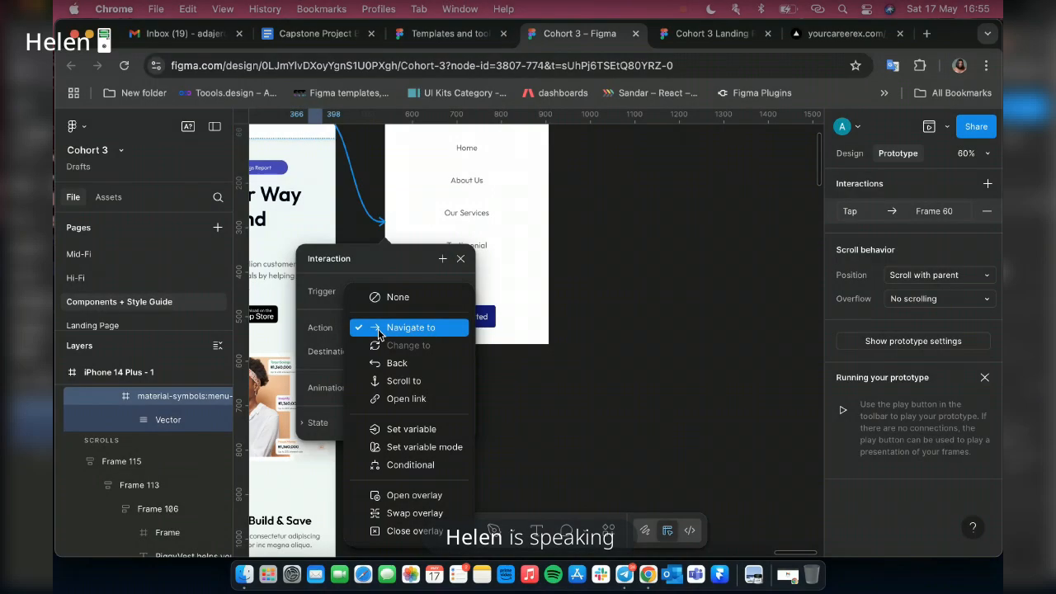
left_click(426, 496)
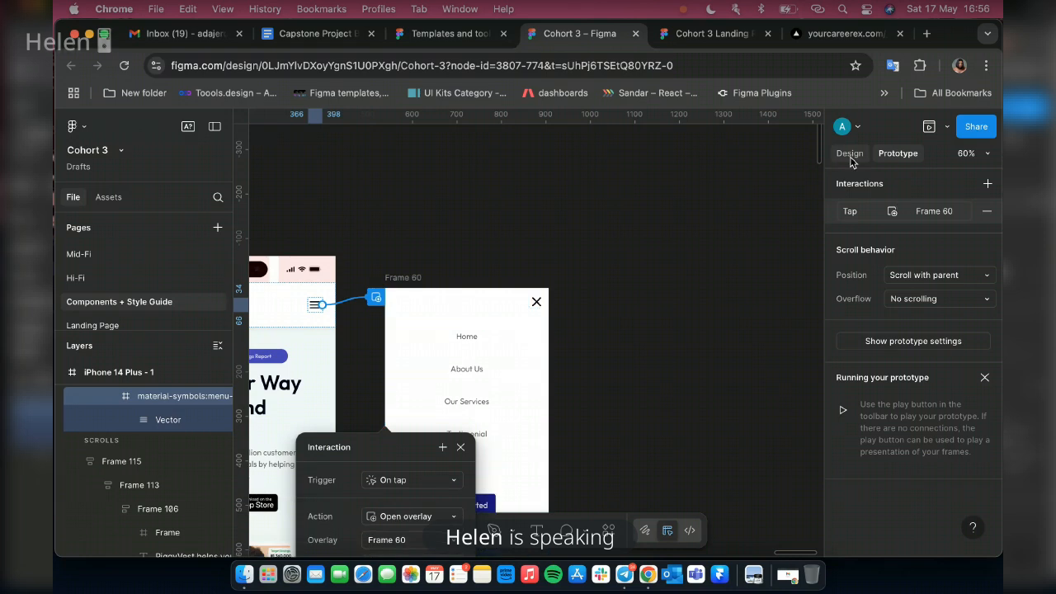
key("super+z")
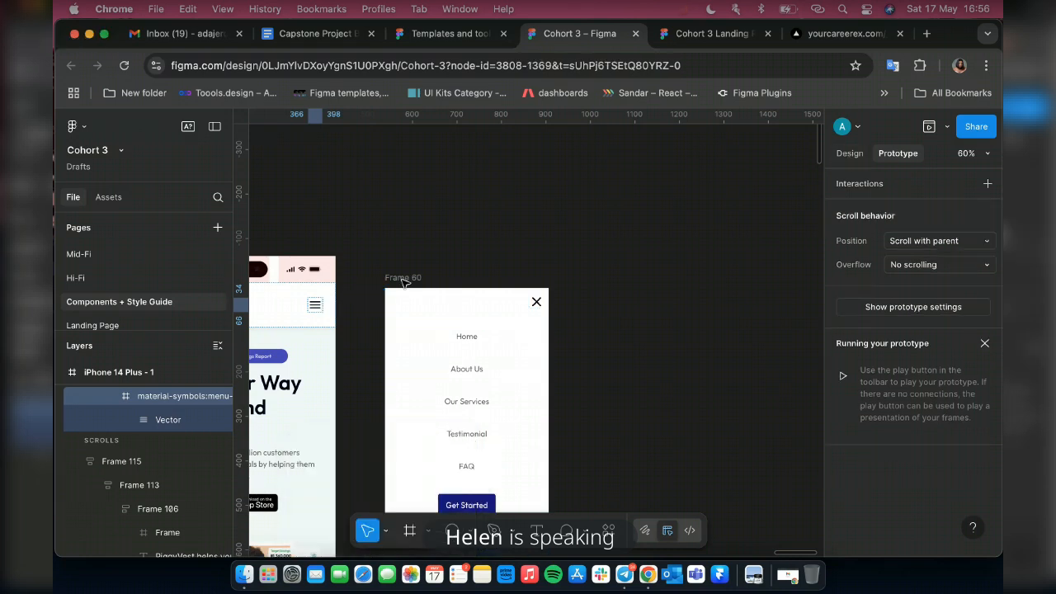
Rename Frame 60 as Menu.
left_click(403, 280)
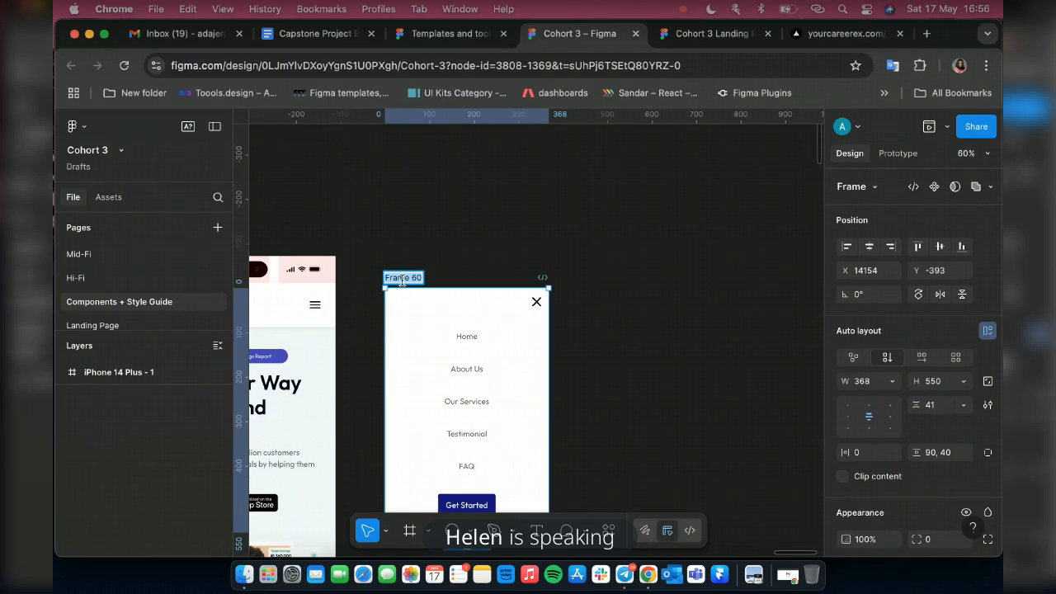
type("Menu")
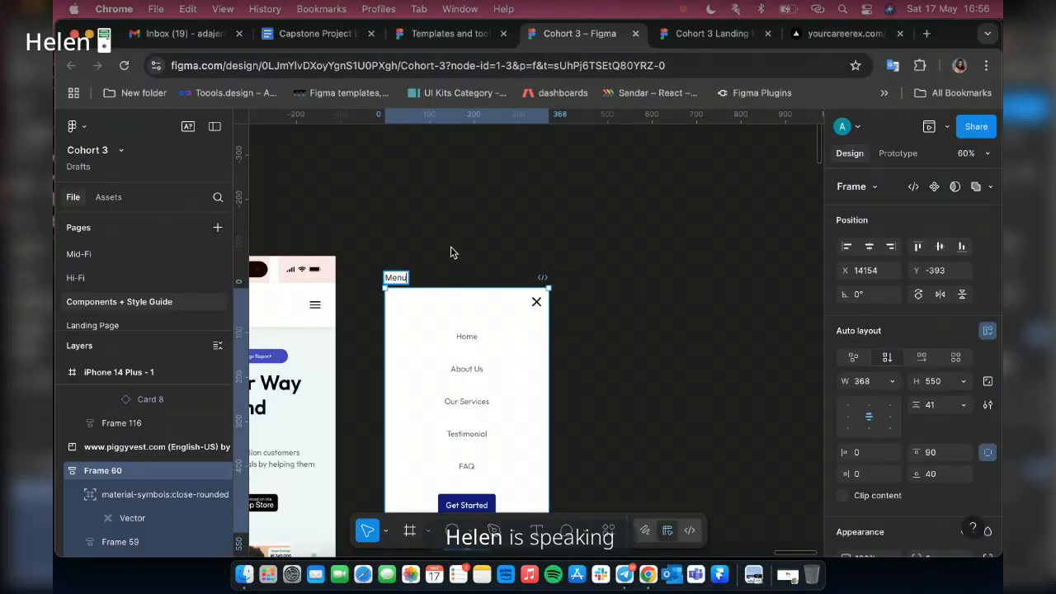
Keep Open overlay as the hamburger icon's on-tap action for Menu and set the overlay position to Manual.
left_click(894, 157)
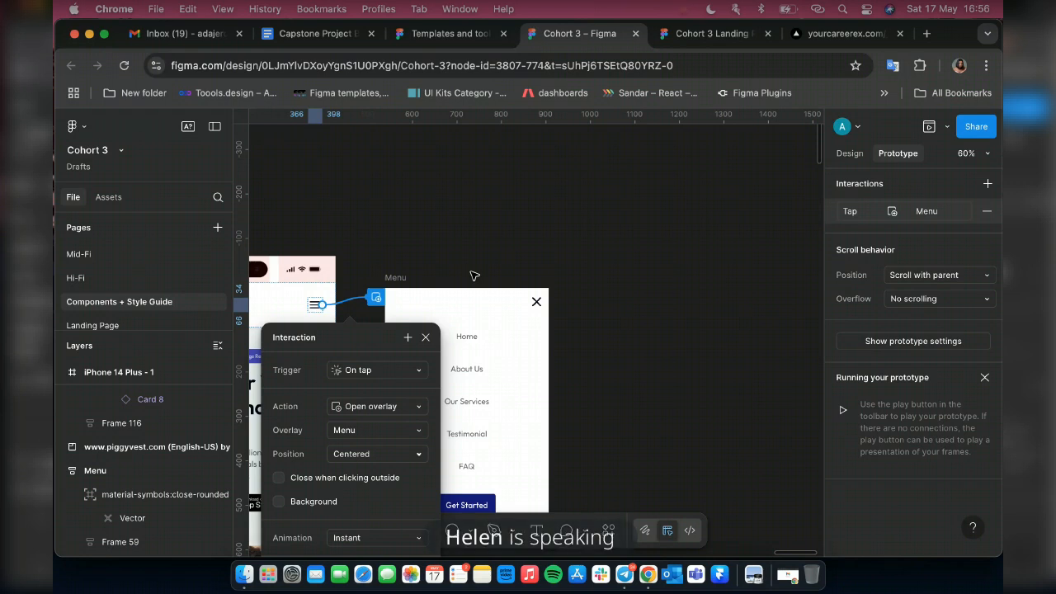
left_click(367, 455)
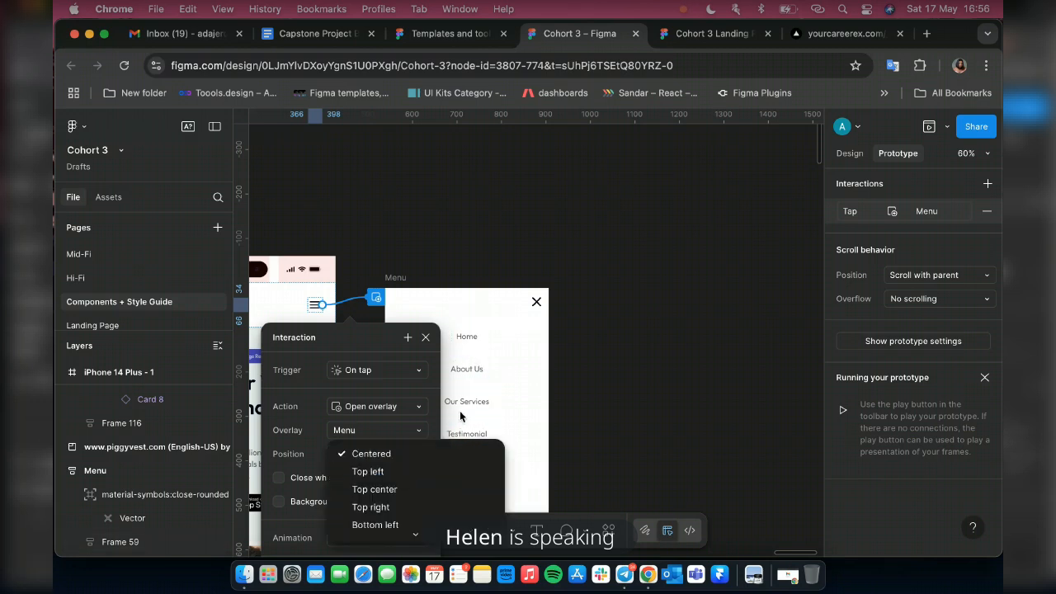
scroll(624, 397, "down", 2)
scroll(624, 398, "down", 5)
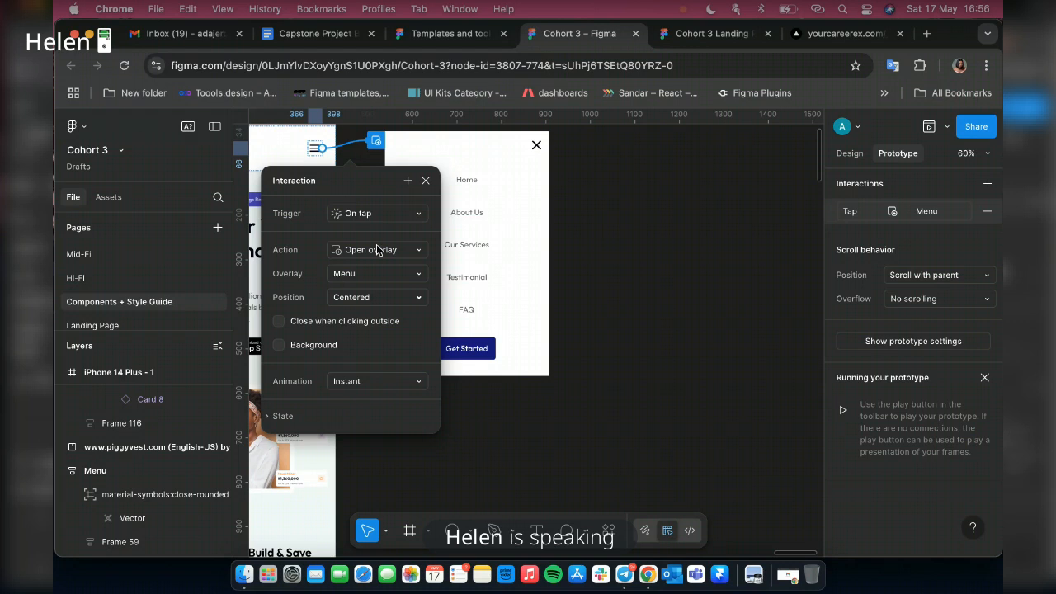
left_click(377, 250)
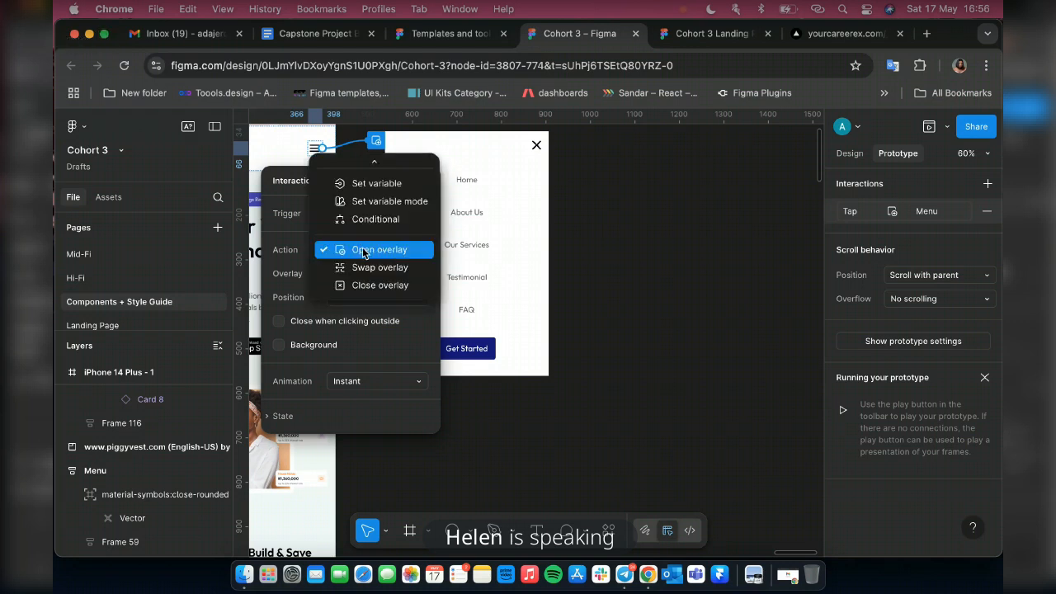
left_click(364, 253)
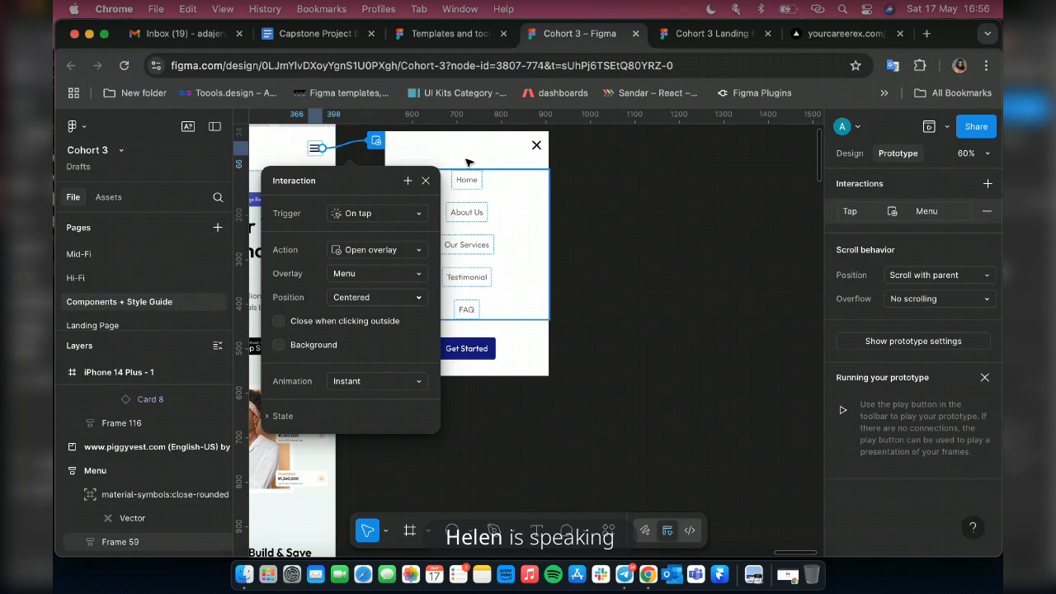
left_click(355, 299)
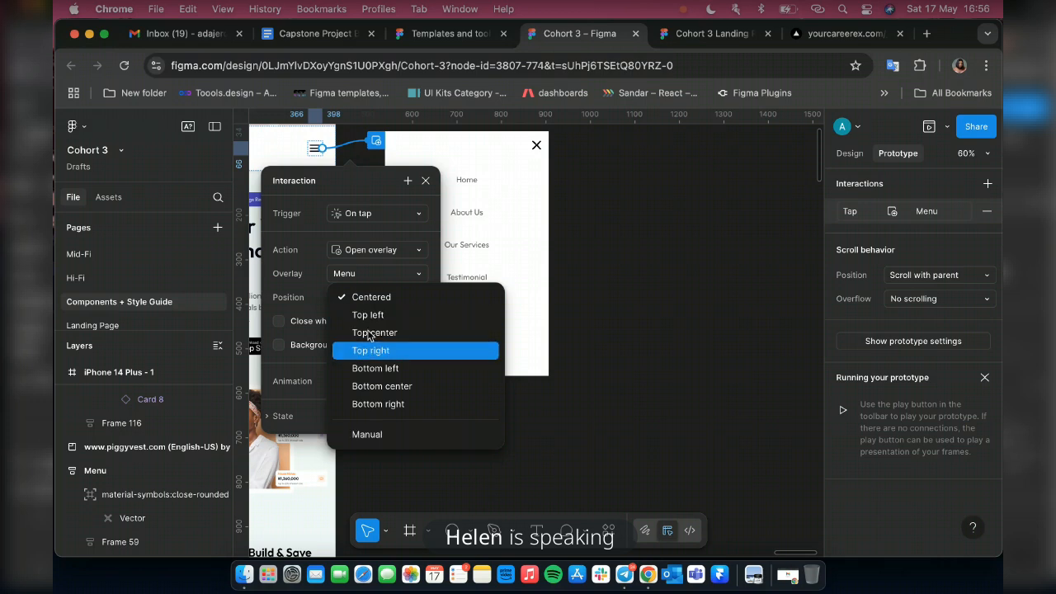
left_click(381, 435)
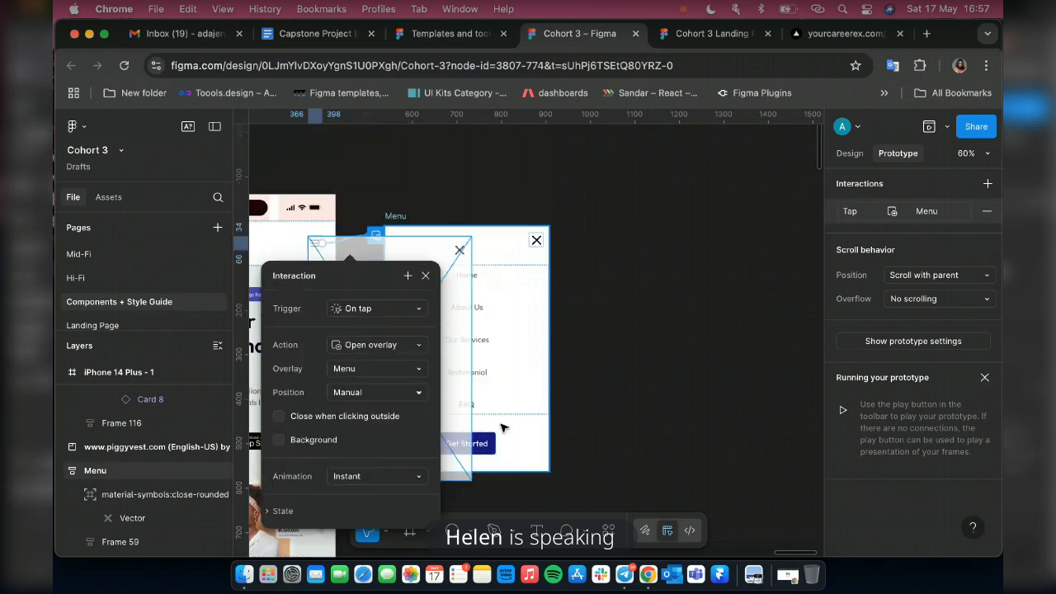
Place the Menu overlay over the iPhone 14 Plus - 1 frame, flush with its right edge and directly below the status bar.
scroll(462, 428, "left", 3)
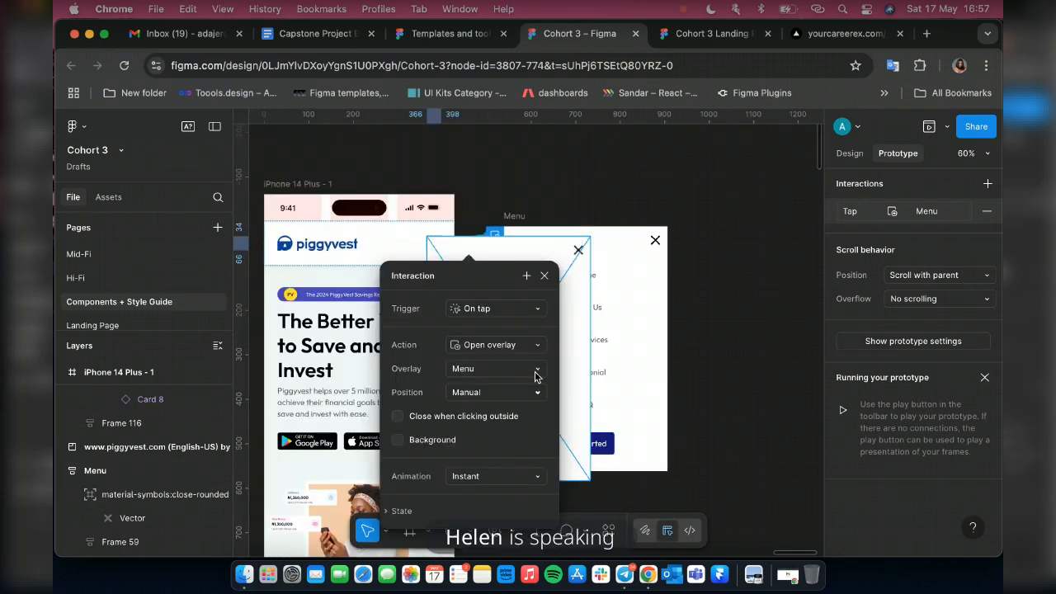
scroll(544, 379, "left", 3)
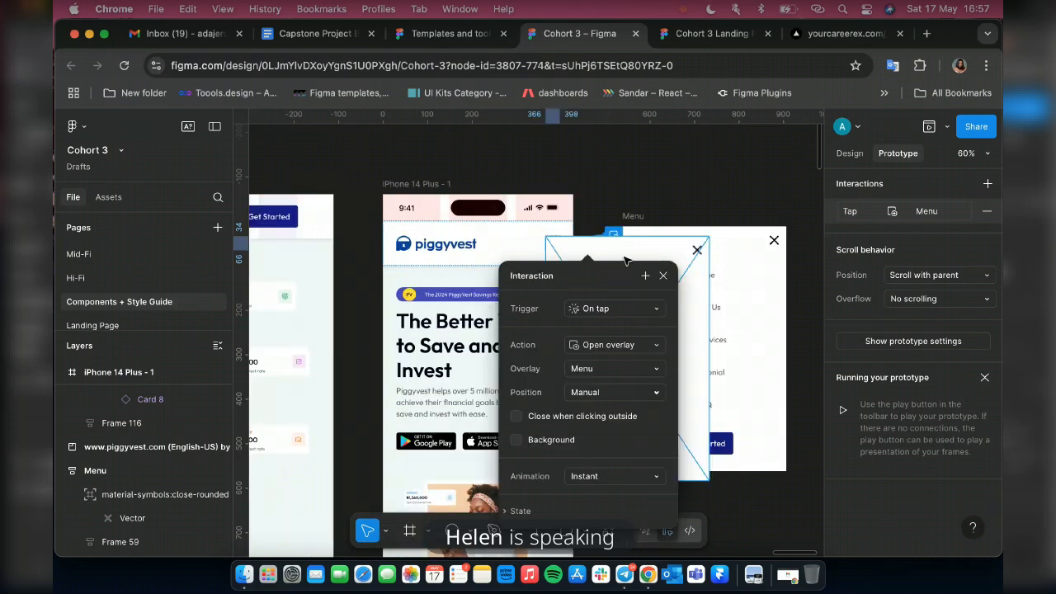
left_click_drag(627, 254, 491, 238)
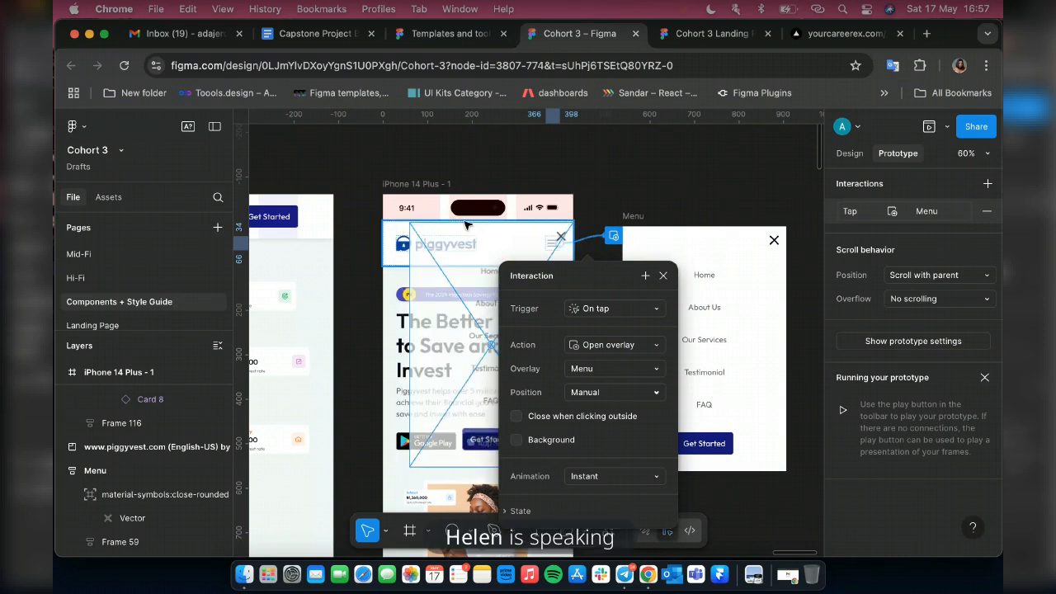
scroll(466, 224, "up", 5)
scroll(466, 224, "up", 5)
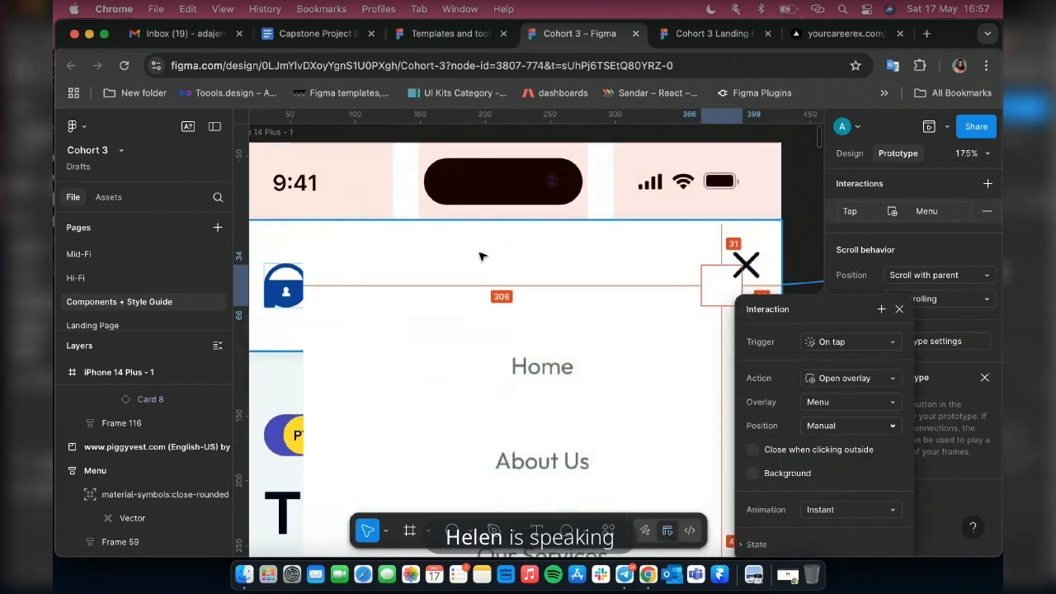
left_click_drag(480, 253, 480, 249)
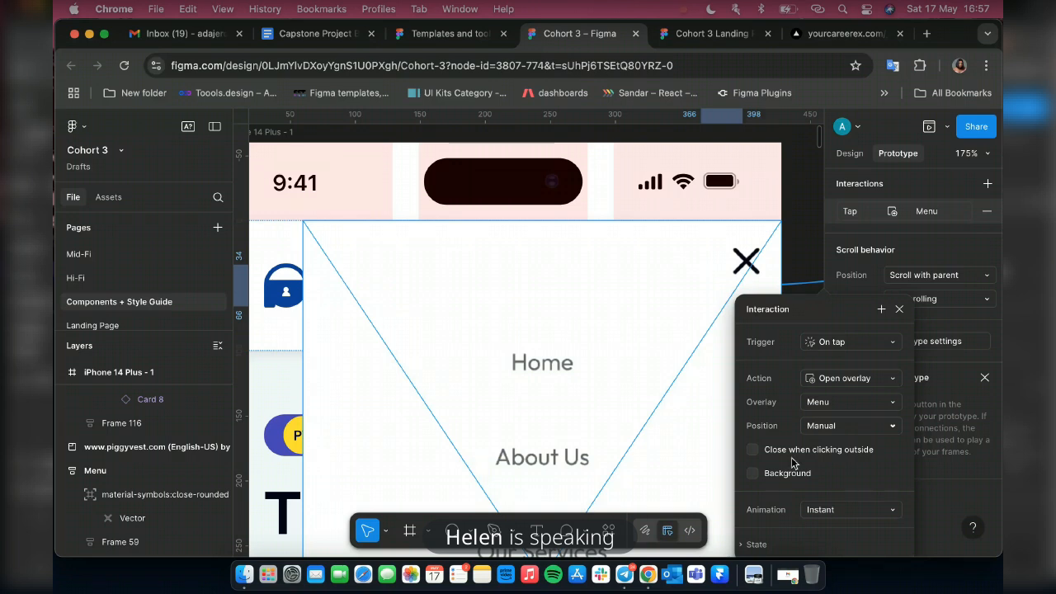
Add a background behind the Menu overlay in colour 171717 at 51% opacity.
left_click(752, 475)
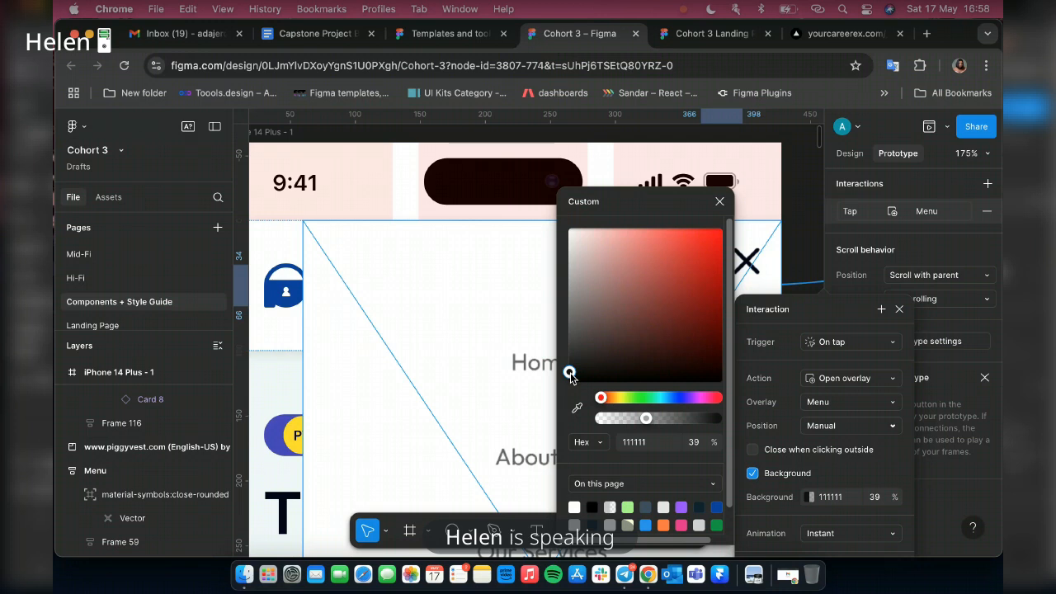
left_click(569, 370)
left_click(660, 419)
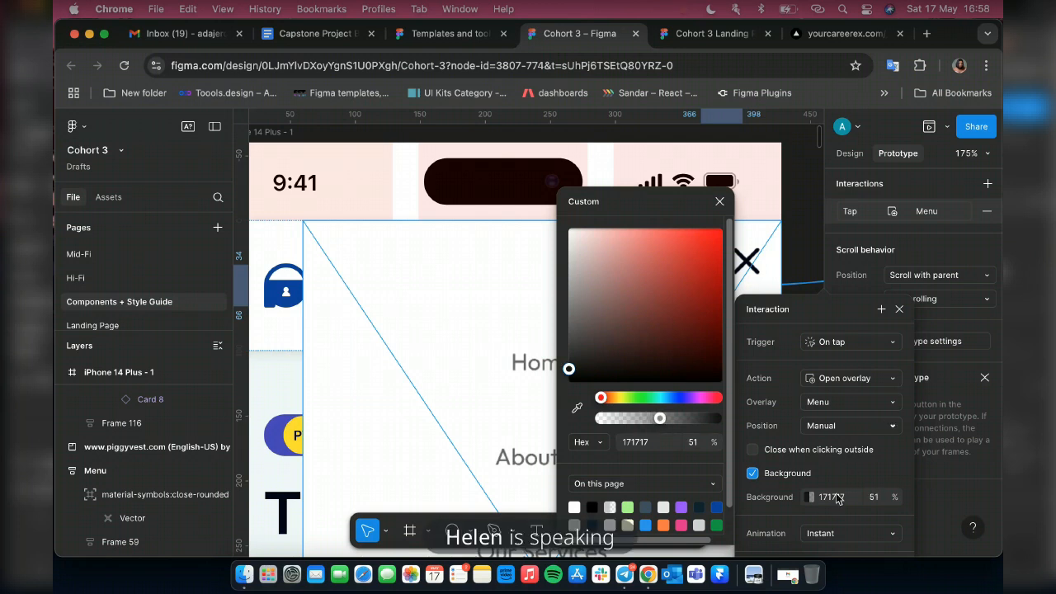
left_click(719, 204)
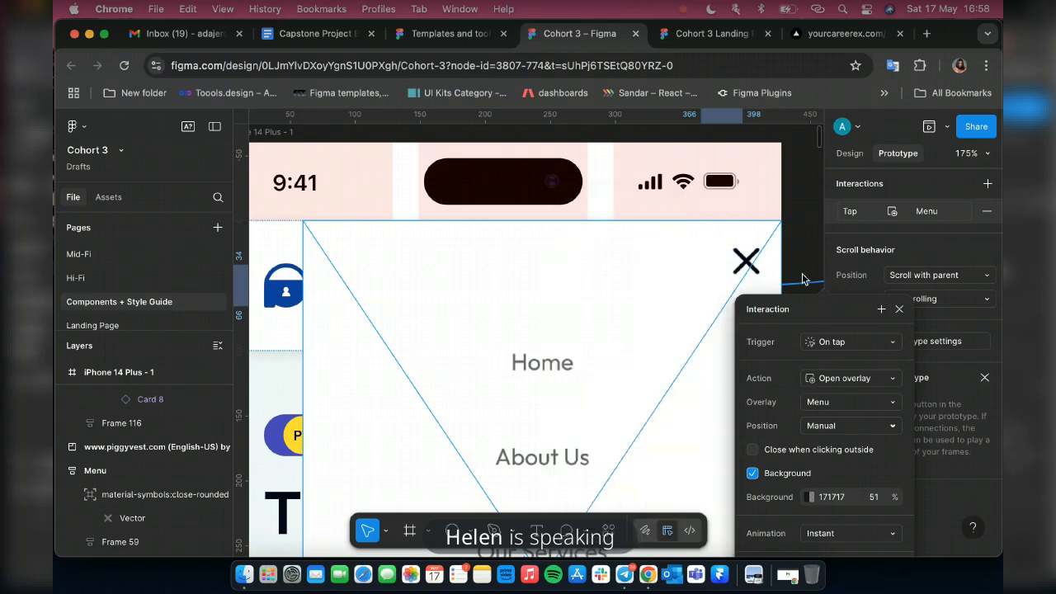
Set the Menu overlay's animation to Move in.
left_click_drag(836, 311, 772, 199)
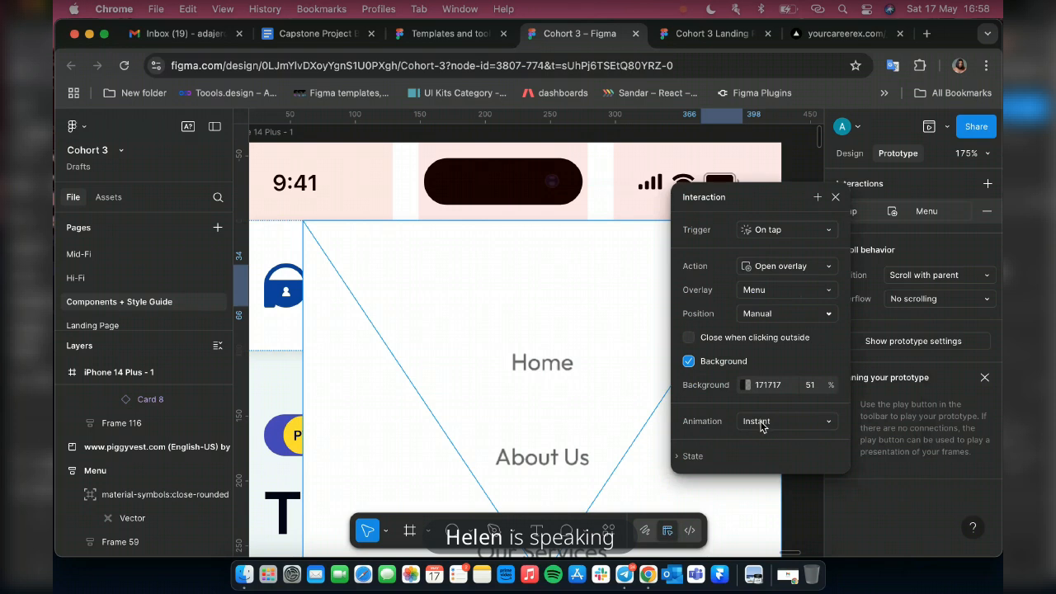
left_click(826, 424)
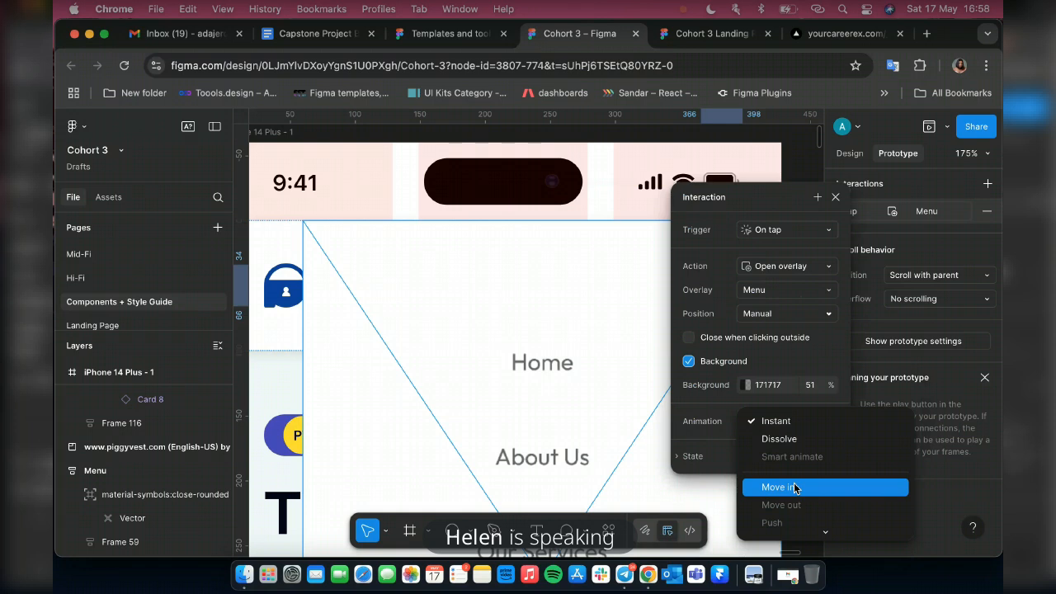
left_click(794, 486)
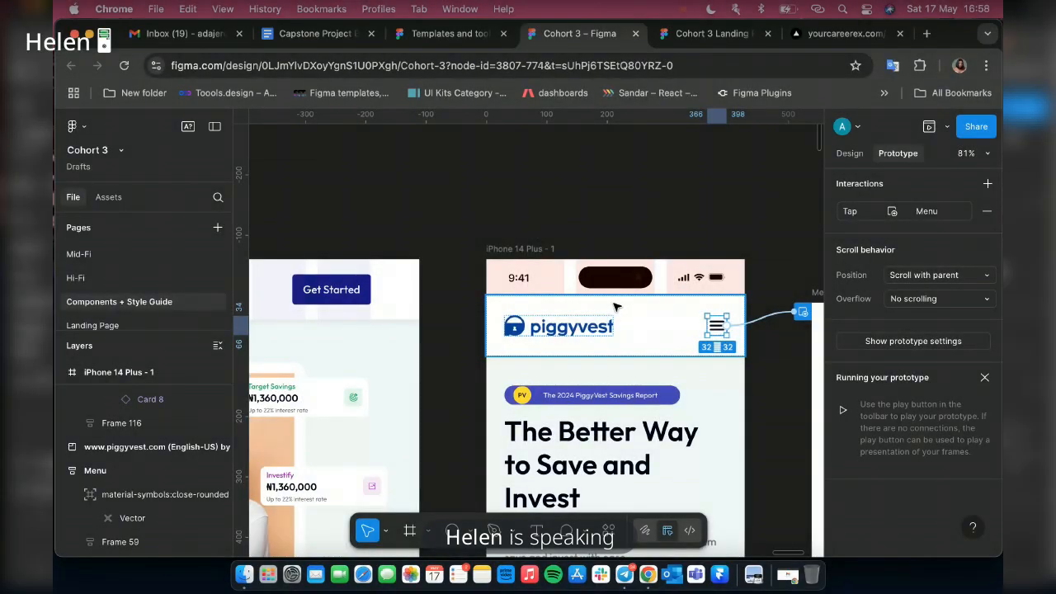
Preview the iPhone prototype, look through the page and open the Menu overlay from the hamburger icon.
left_click(929, 127)
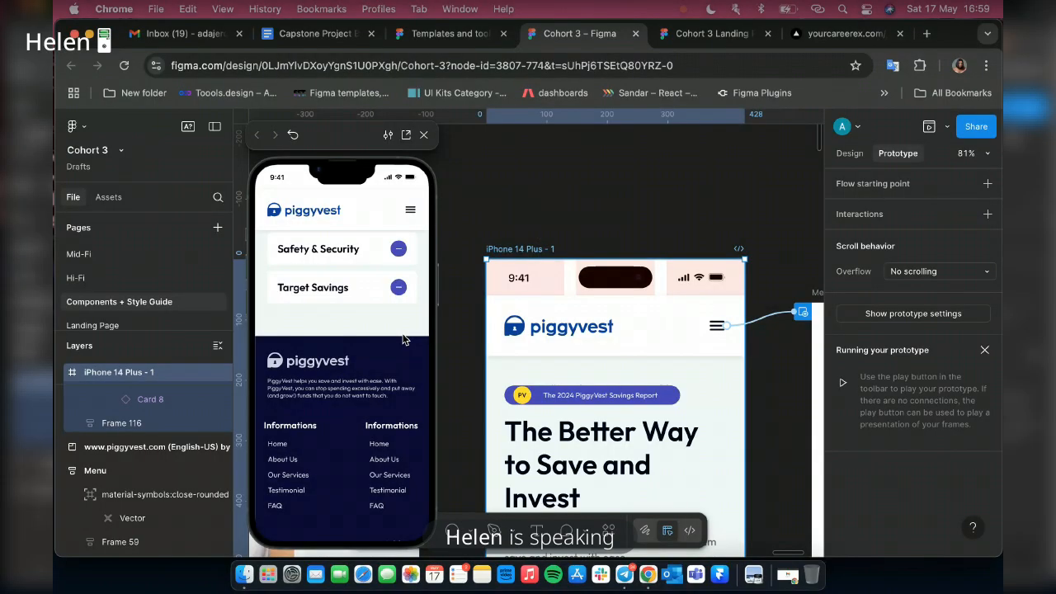
scroll(393, 280, "down", 5)
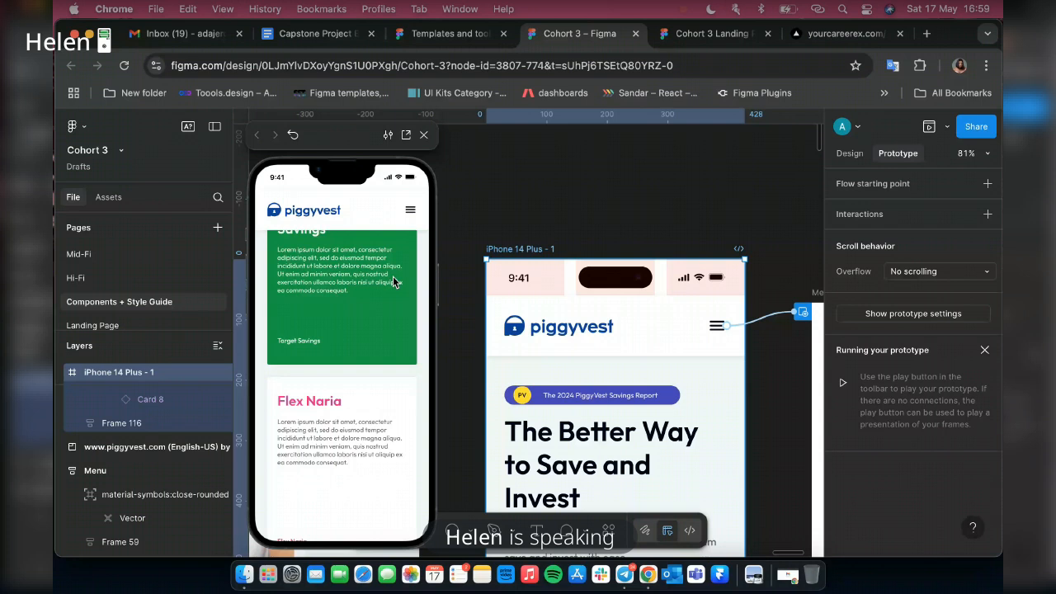
scroll(395, 282, "up", 5)
left_click(411, 213)
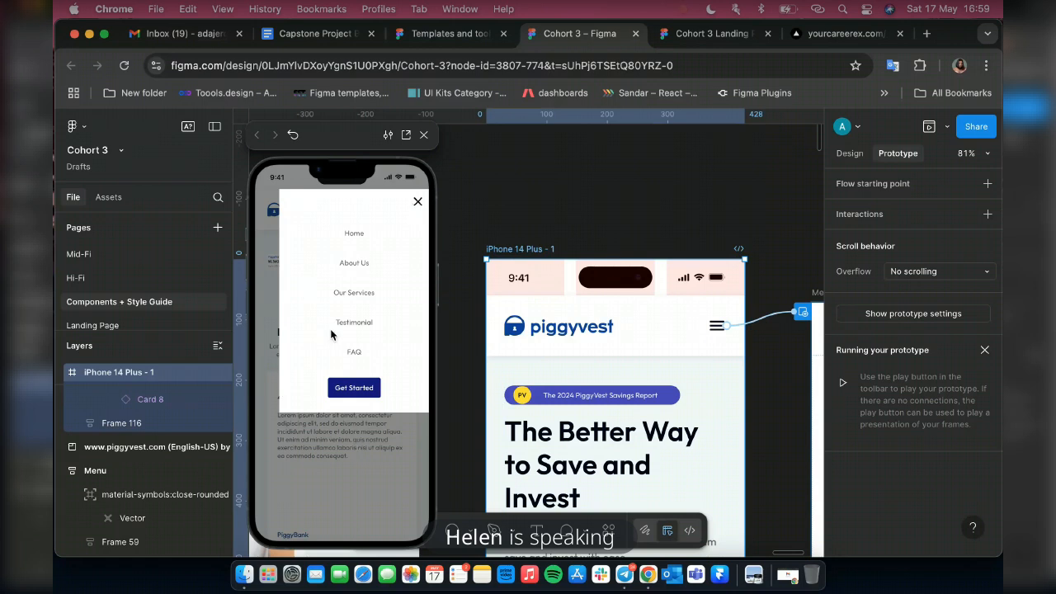
Enable Close when clicking outside for the hamburger icon's Menu overlay interaction.
left_click(777, 315)
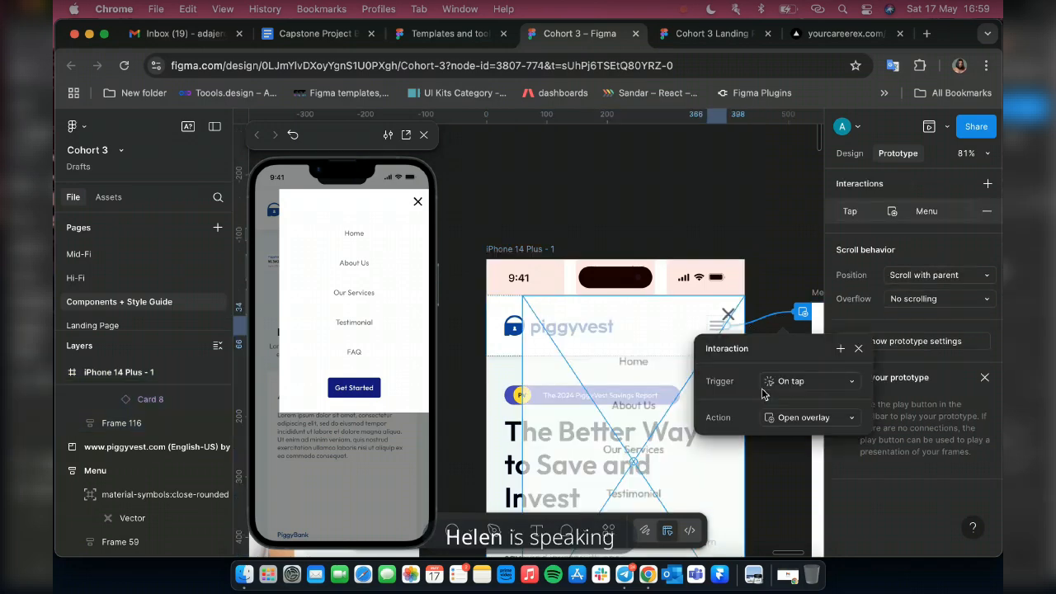
scroll(761, 392, "down", 1)
scroll(761, 386, "down", 2)
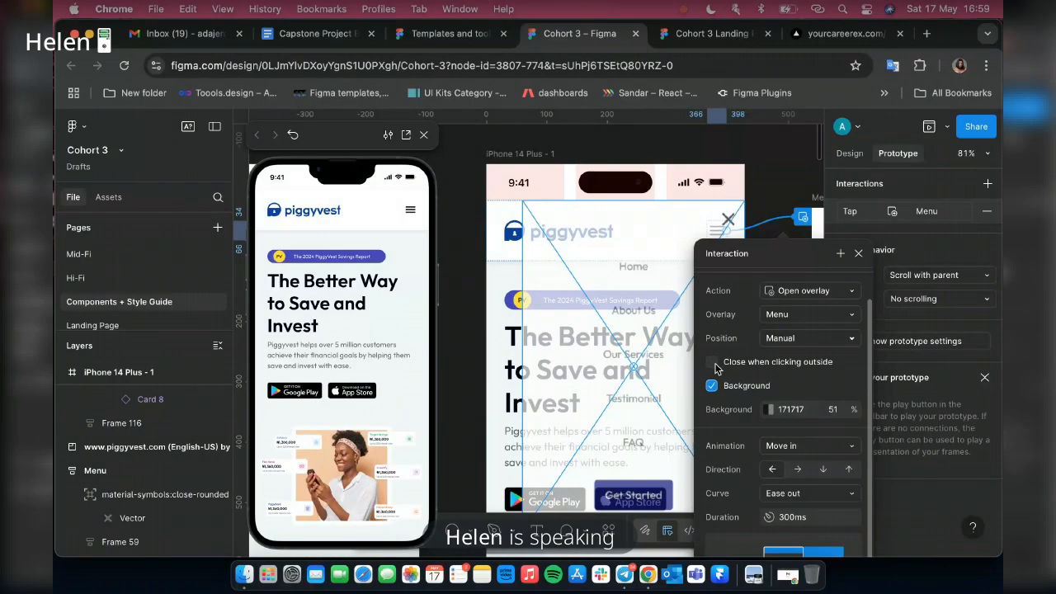
left_click(712, 363)
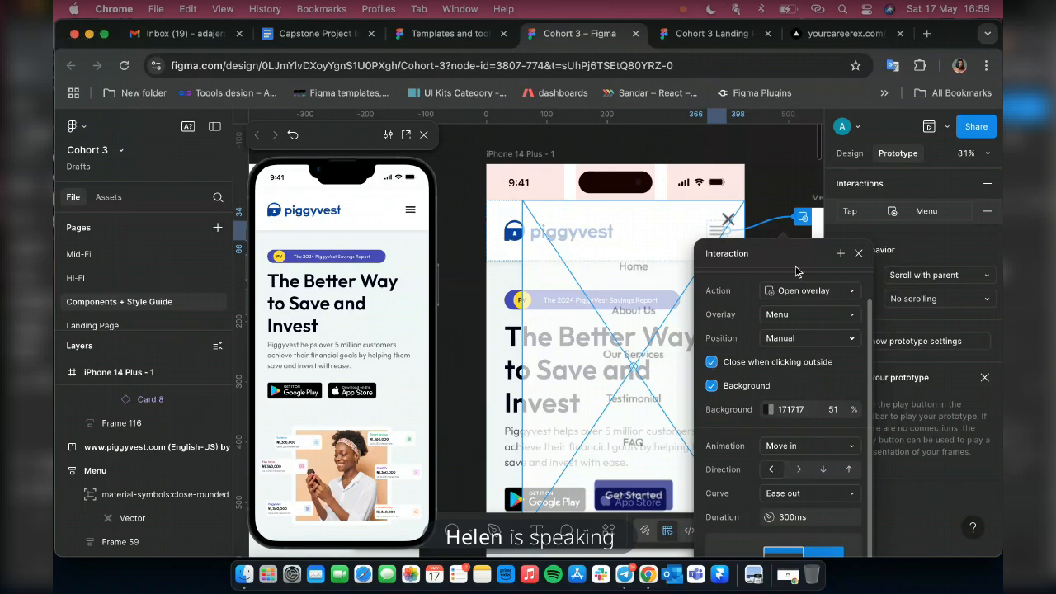
Test in the preview that the Menu overlay opens from the hamburger icon and closes from outside it.
left_click(410, 211)
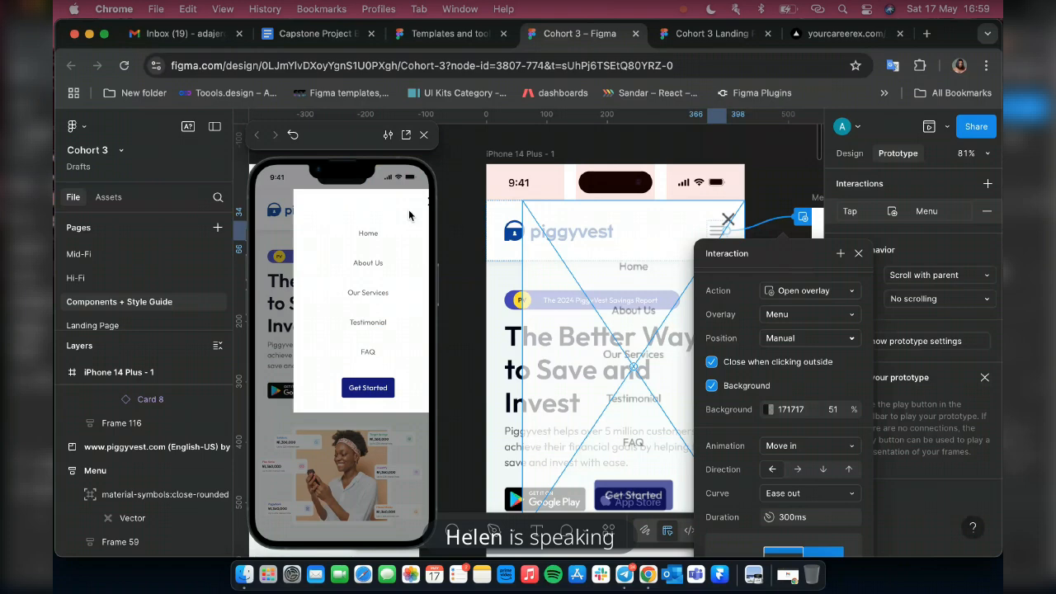
left_click(382, 460)
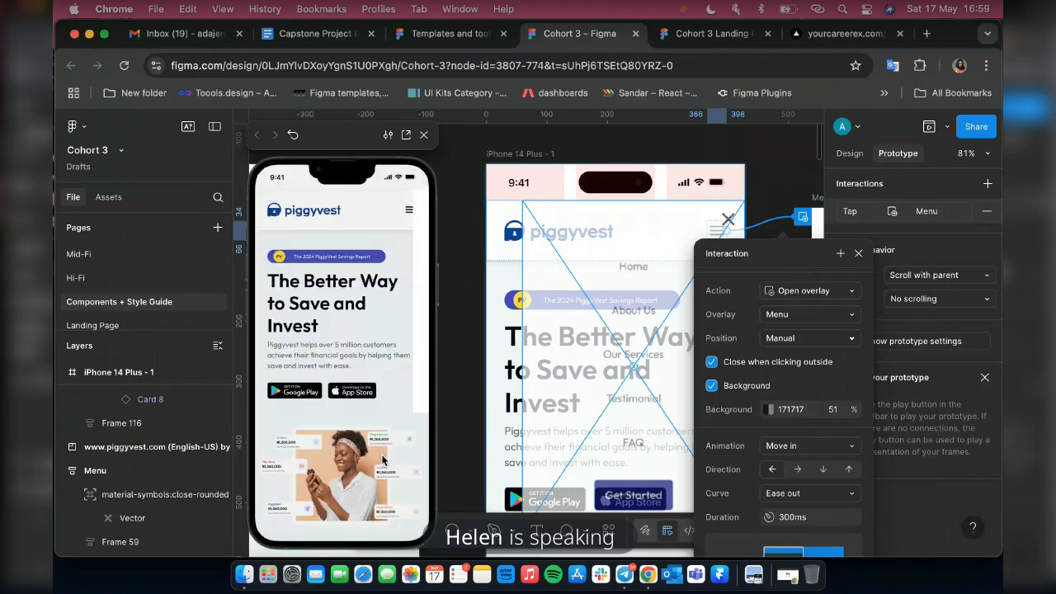
left_click(410, 211)
left_click(331, 418)
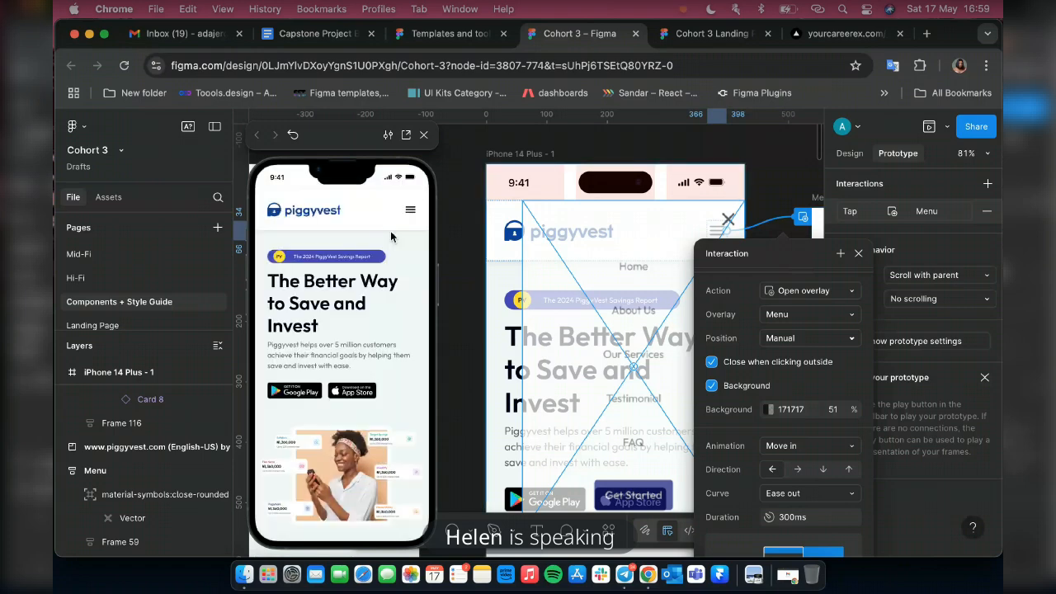
left_click(625, 573)
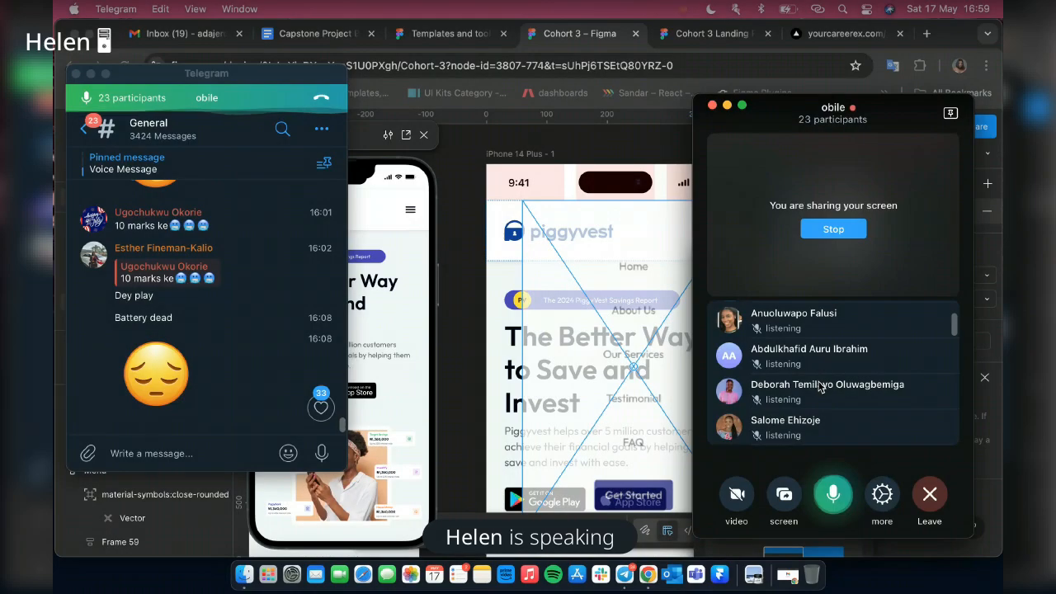
scroll(820, 387, "down", 4)
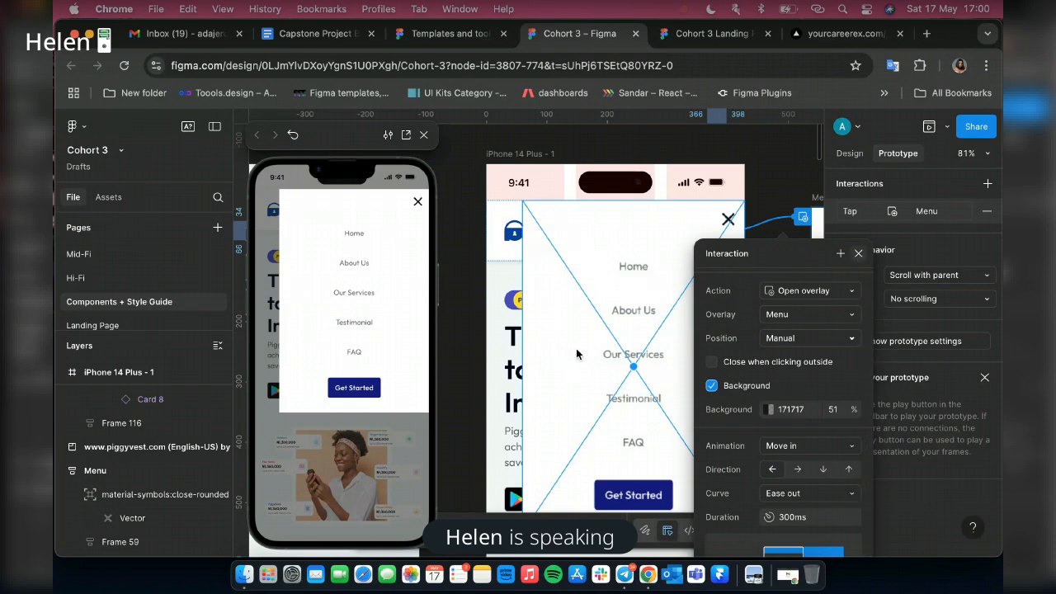
Connect the Menu frame's close icon to the iPhone 14 Plus - 1 frame with a tap interaction and close the preview.
scroll(679, 231, "right", 2)
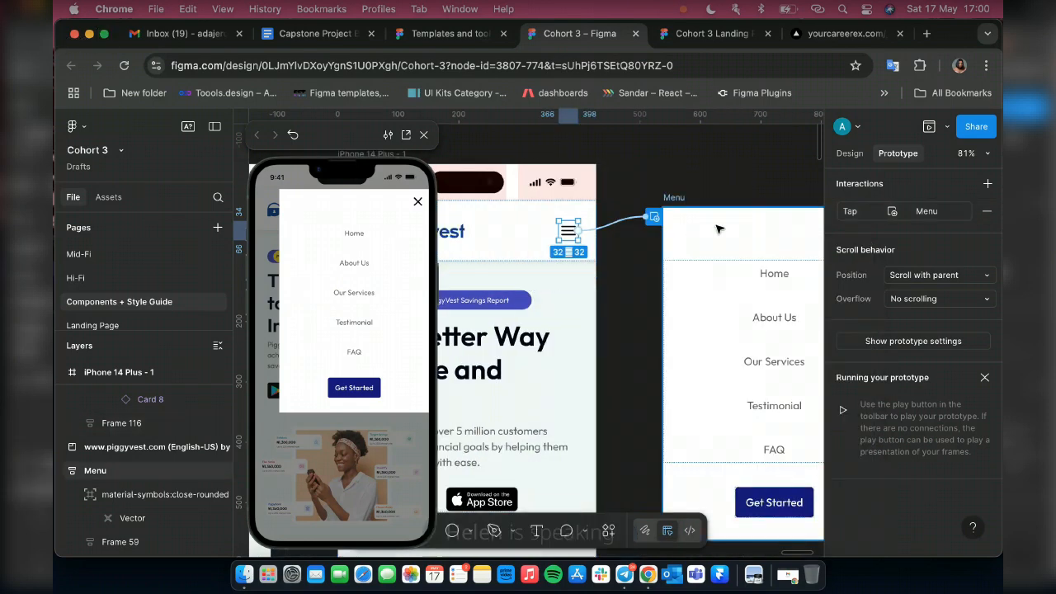
scroll(750, 226, "right", 3)
left_click(661, 226)
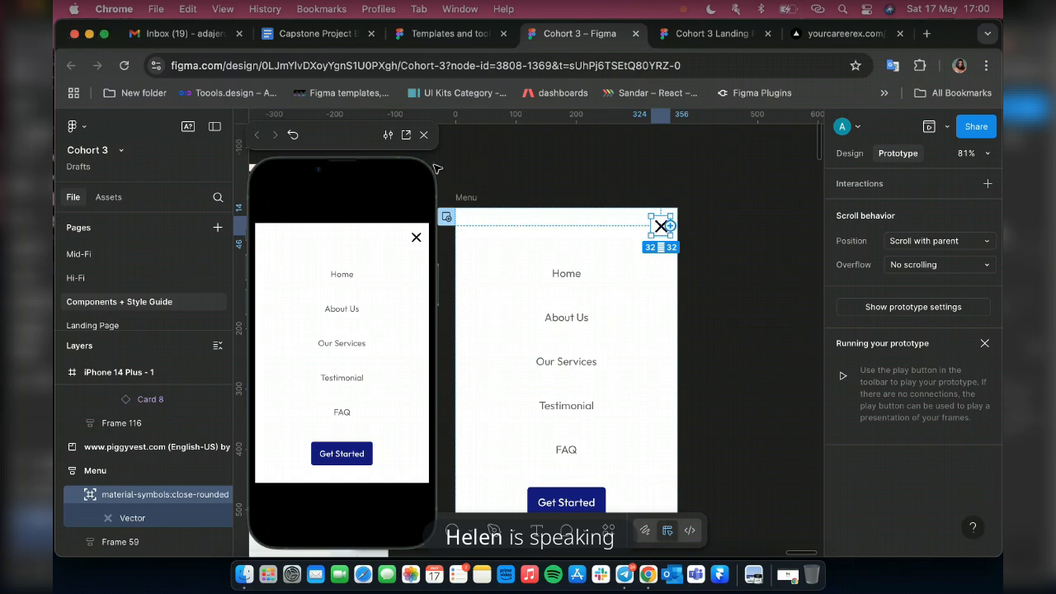
left_click_drag(434, 165, 544, 291)
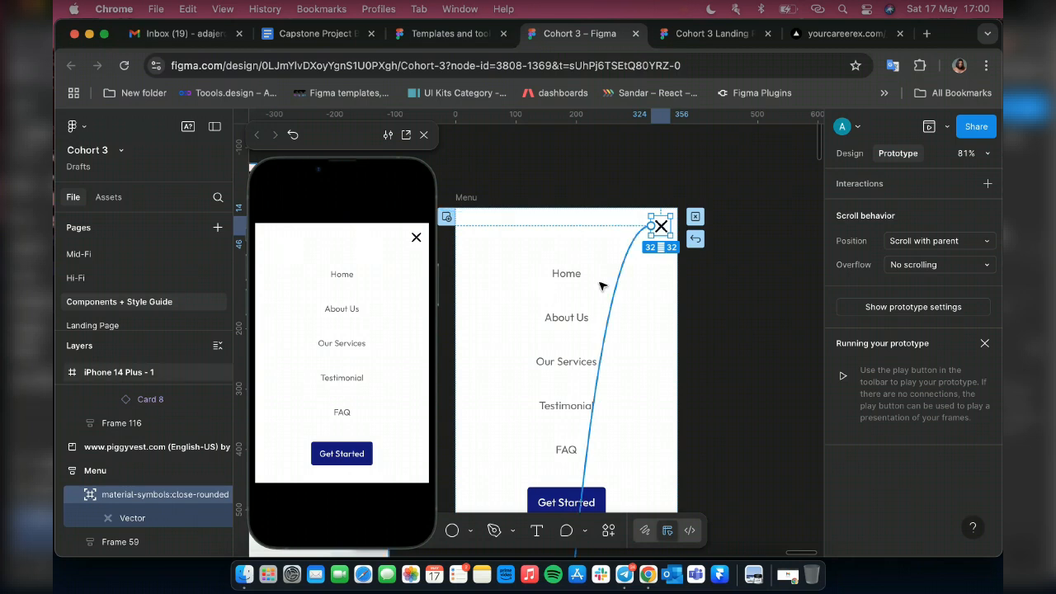
scroll(600, 285, "down", 10)
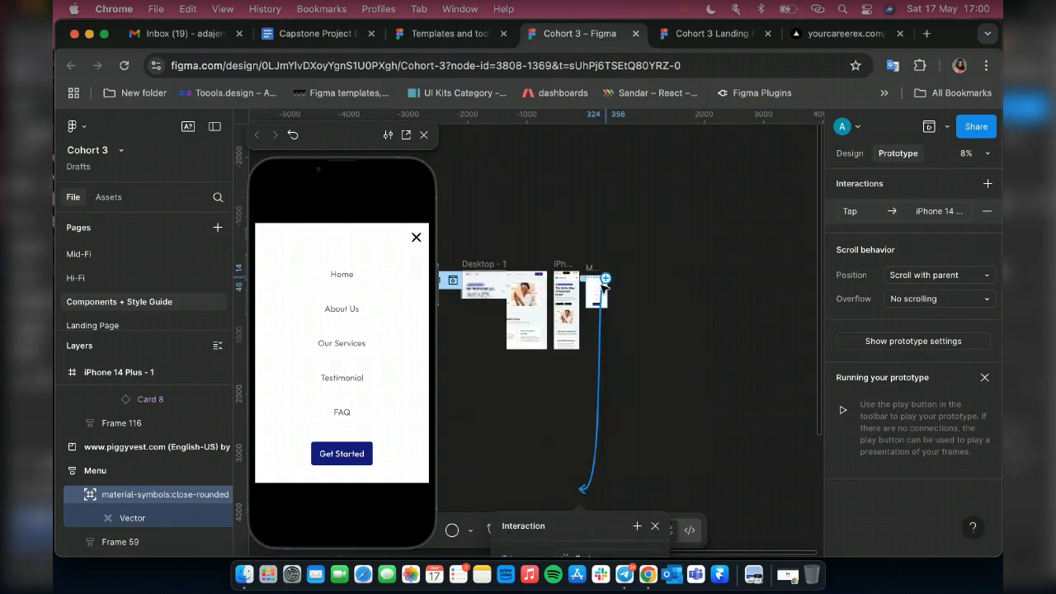
scroll(605, 285, "up", 8)
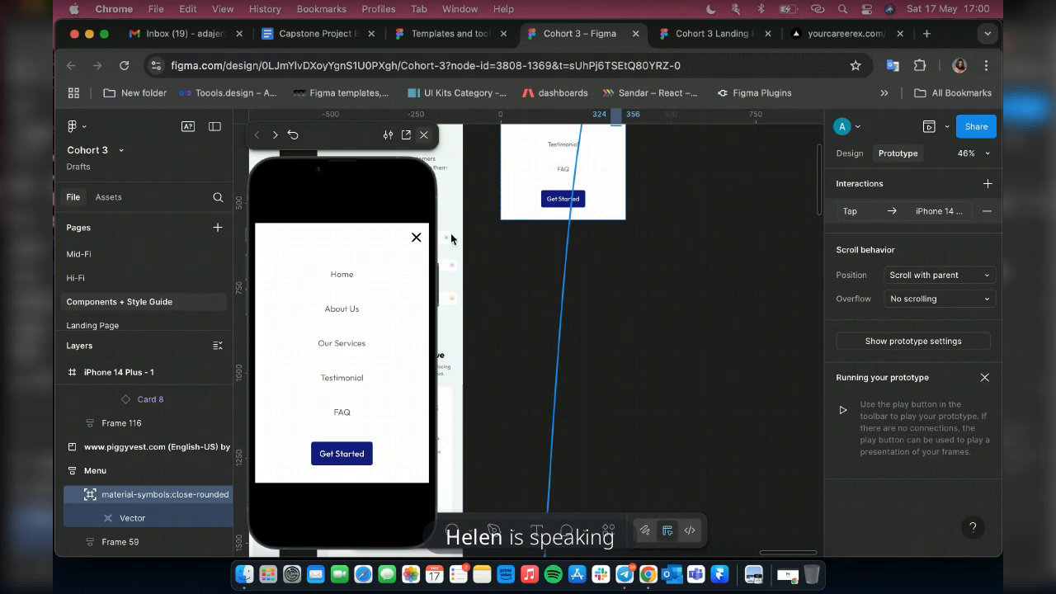
key("Escape")
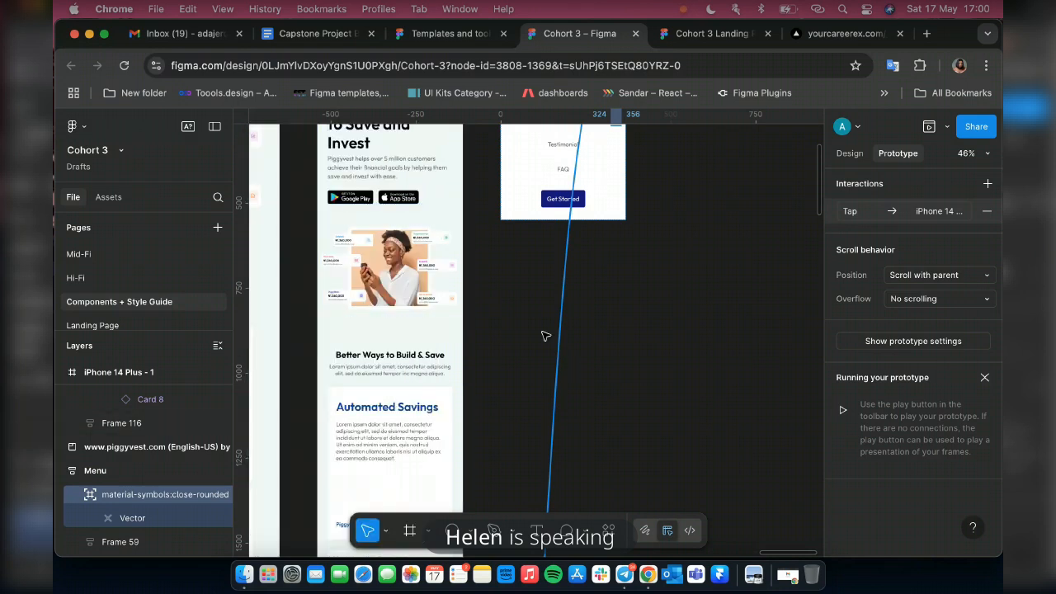
Remove the Menu close icon's interaction and reconnect the icon to the iPhone 14 Plus - 1 frame with a tap interaction.
scroll(545, 336, "down", 3)
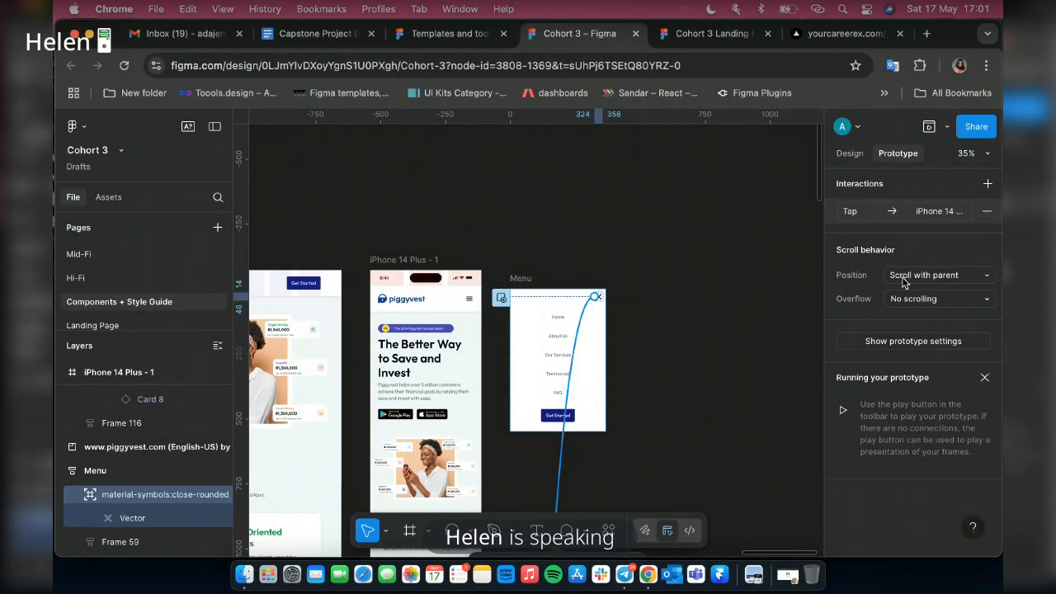
left_click(987, 211)
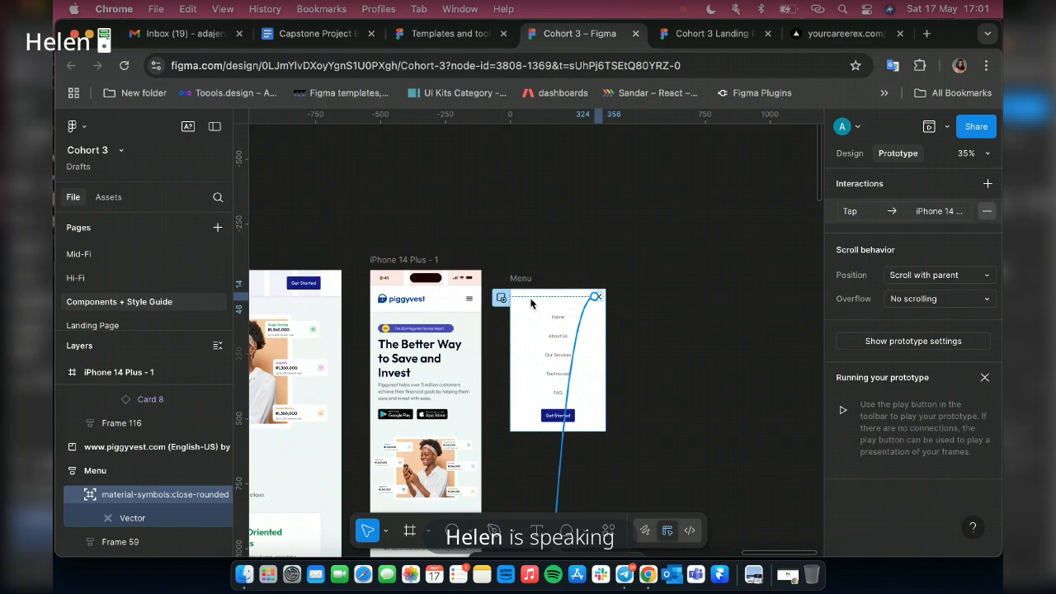
scroll(529, 301, "up", 2)
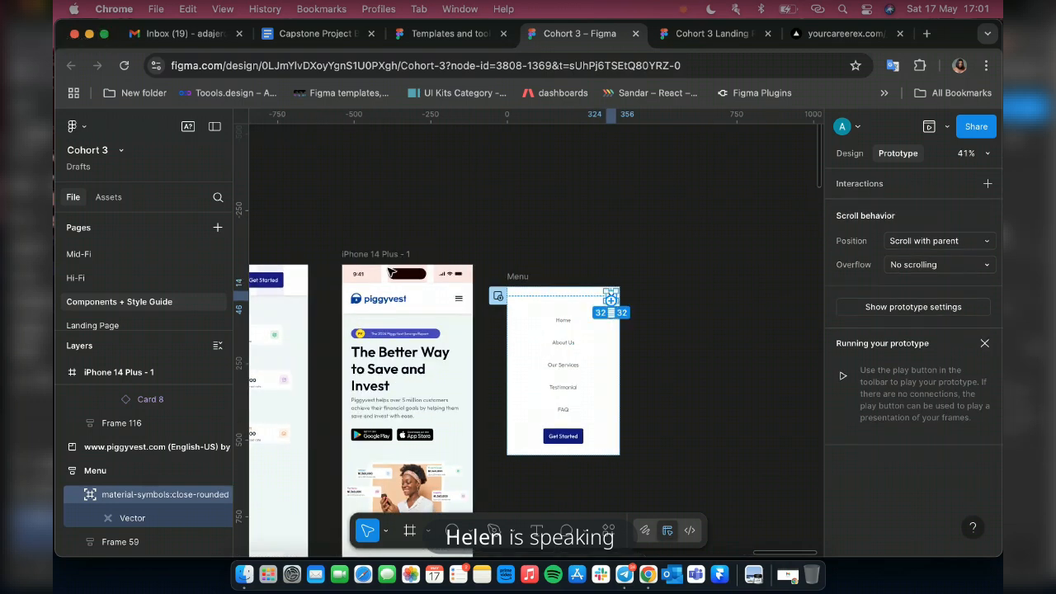
left_click_drag(611, 300, 592, 292)
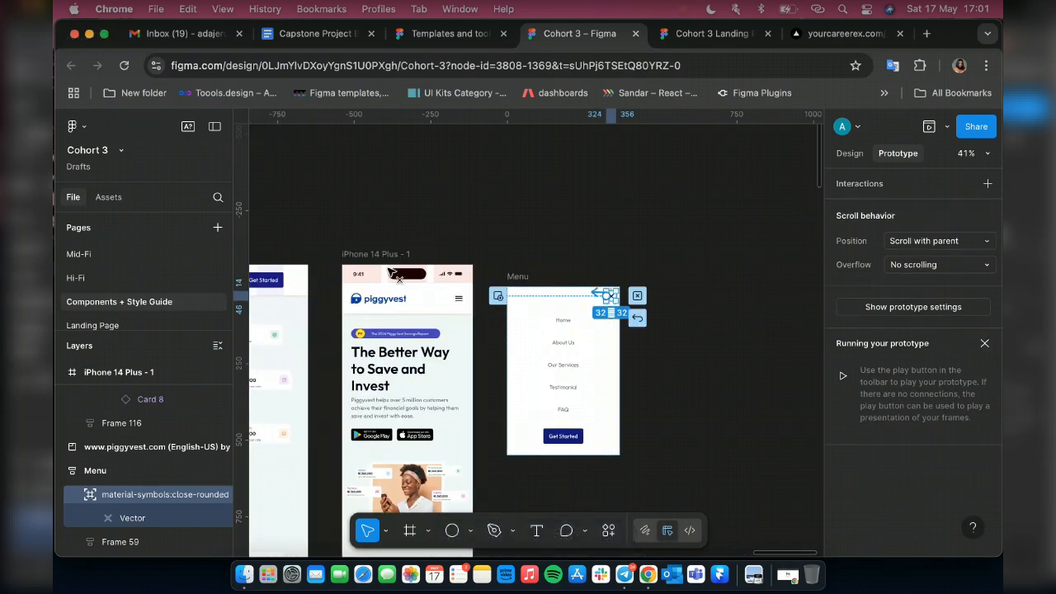
left_click_drag(393, 273, 426, 305)
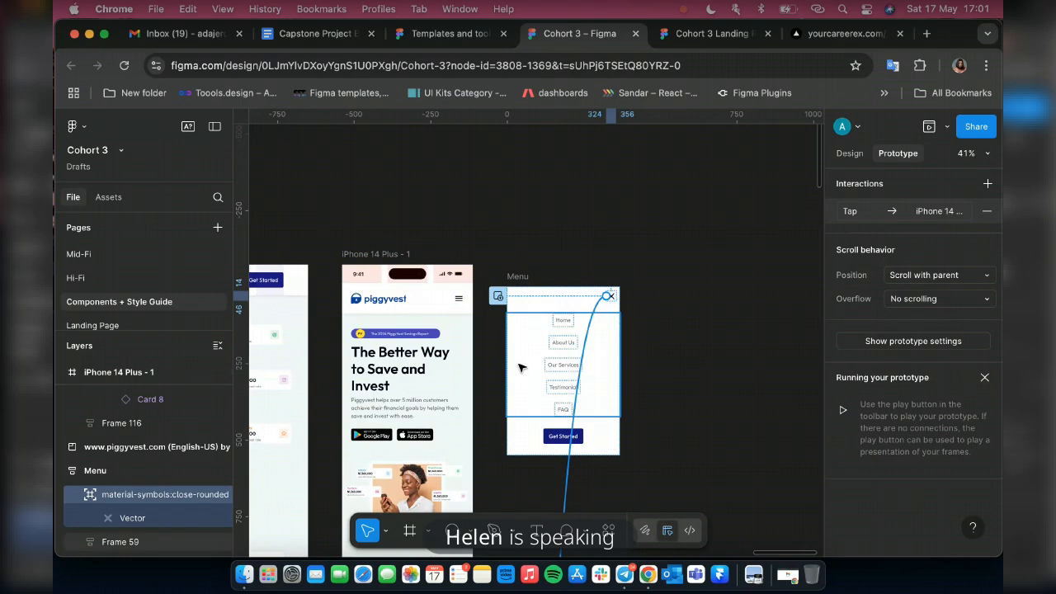
scroll(563, 394, "down", 1)
scroll(563, 394, "down", 5)
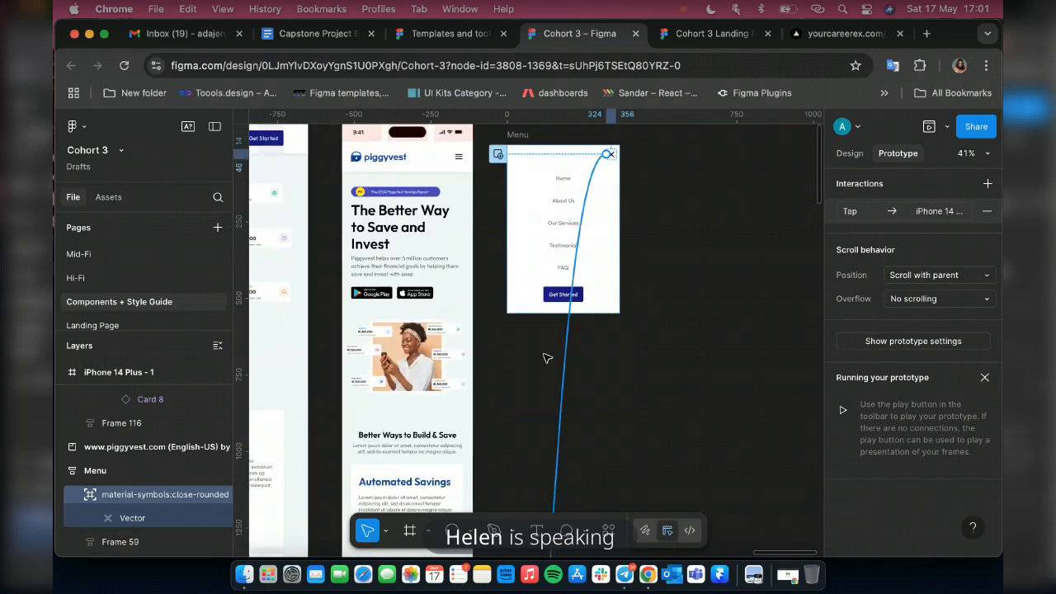
scroll(553, 353, "down", 5)
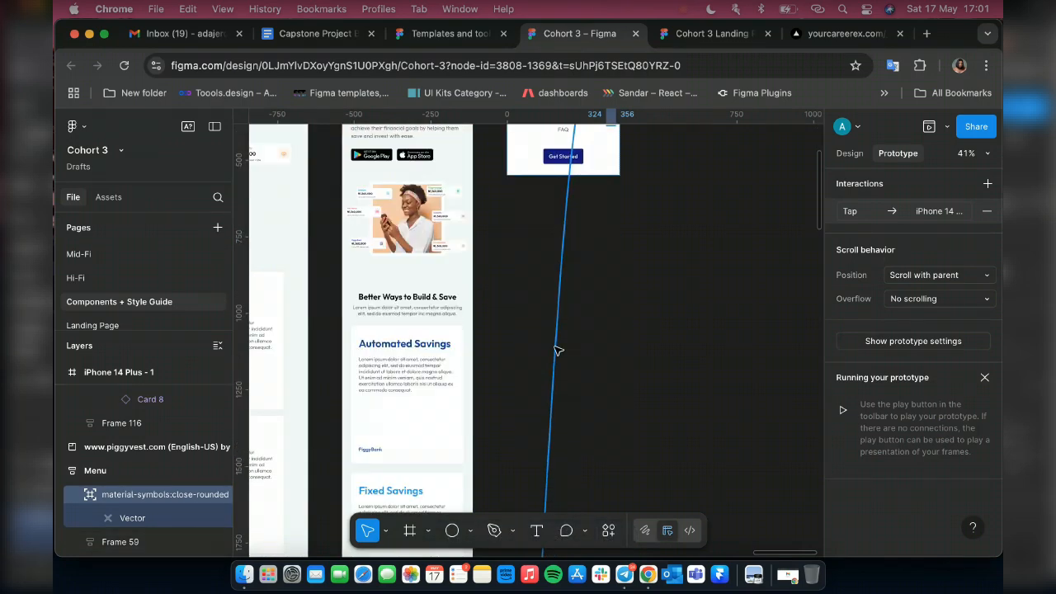
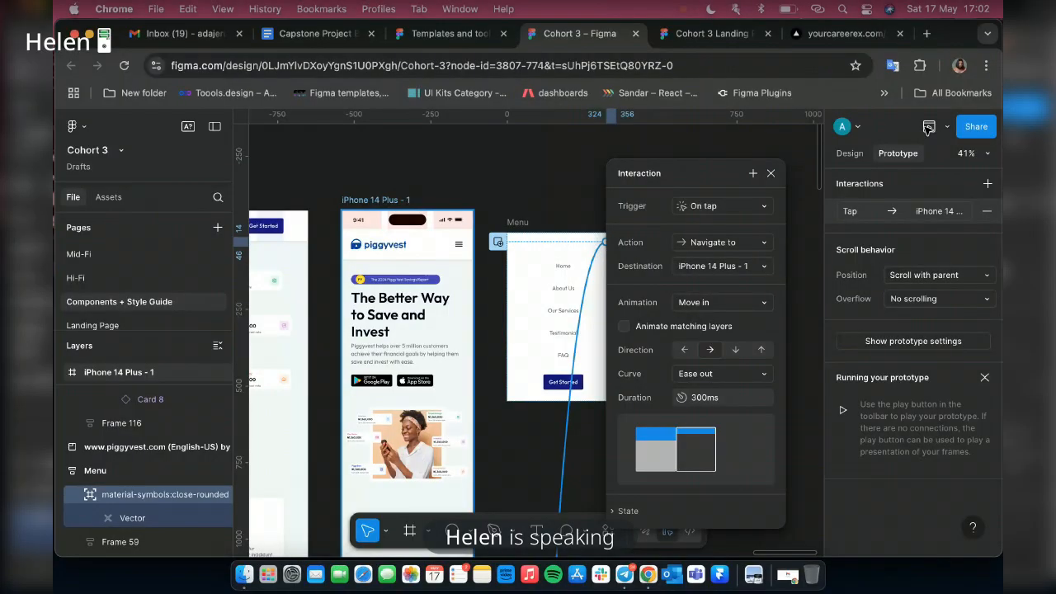
Preview the iPhone 14 Plus - 1 frame partway down the page and test opening and closing the Menu overlay with its icons.
key("Escape")
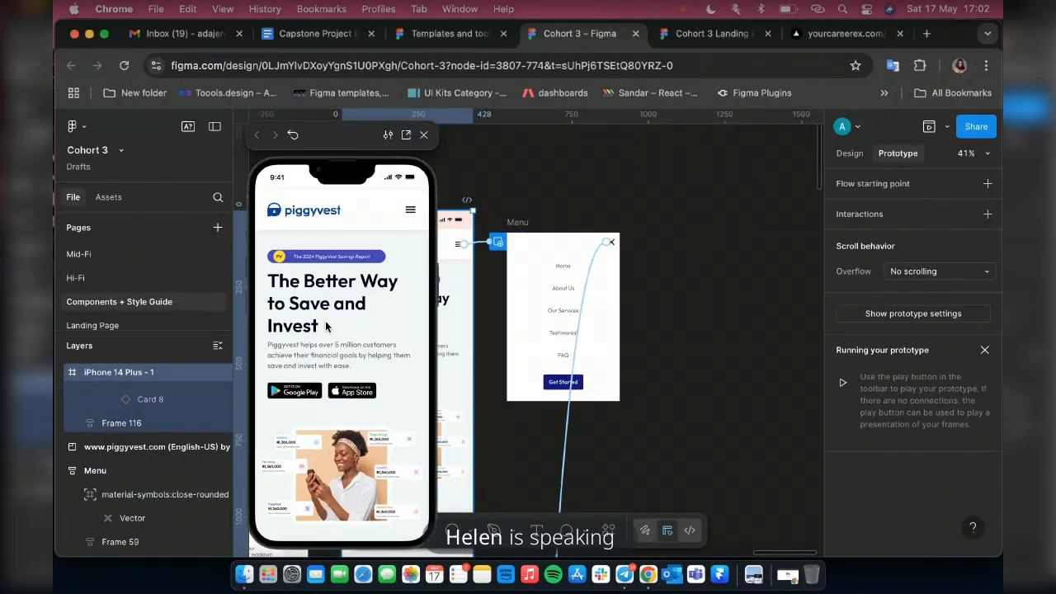
scroll(335, 346, "down", 5)
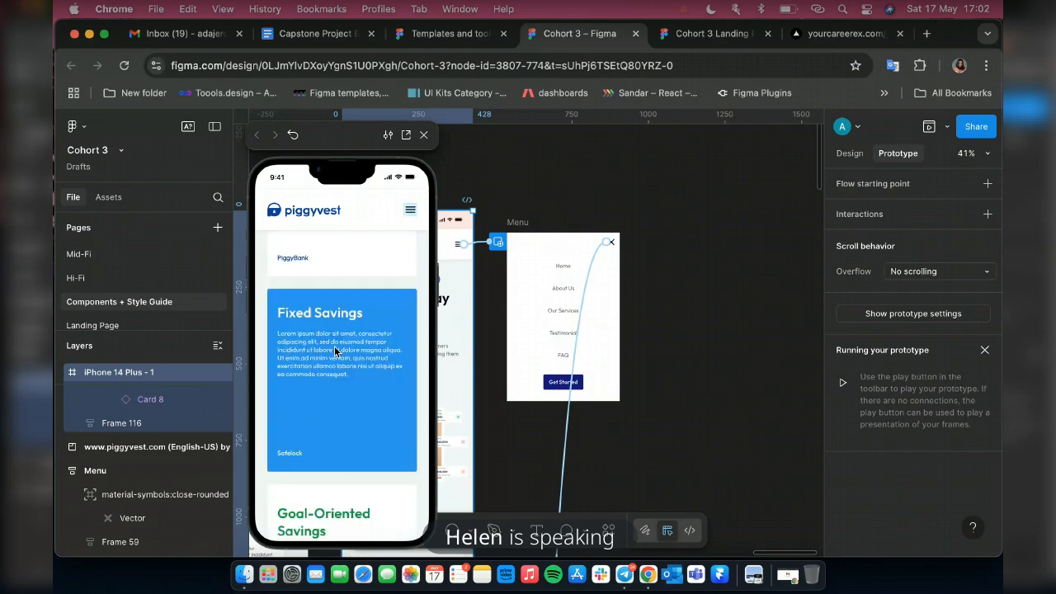
scroll(334, 351, "down", 3)
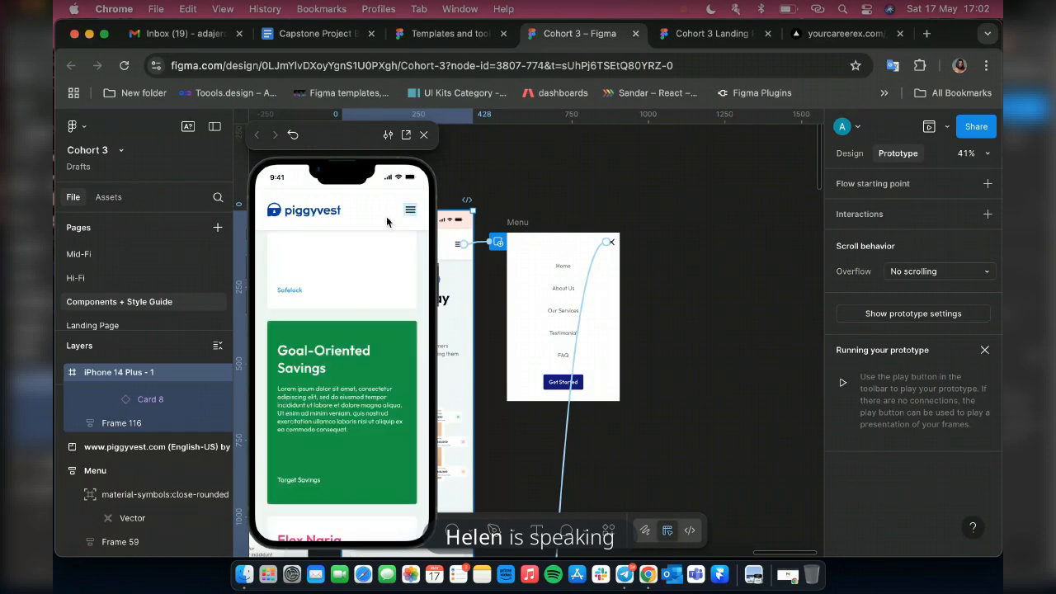
scroll(400, 218, "down", 10)
left_click(411, 212)
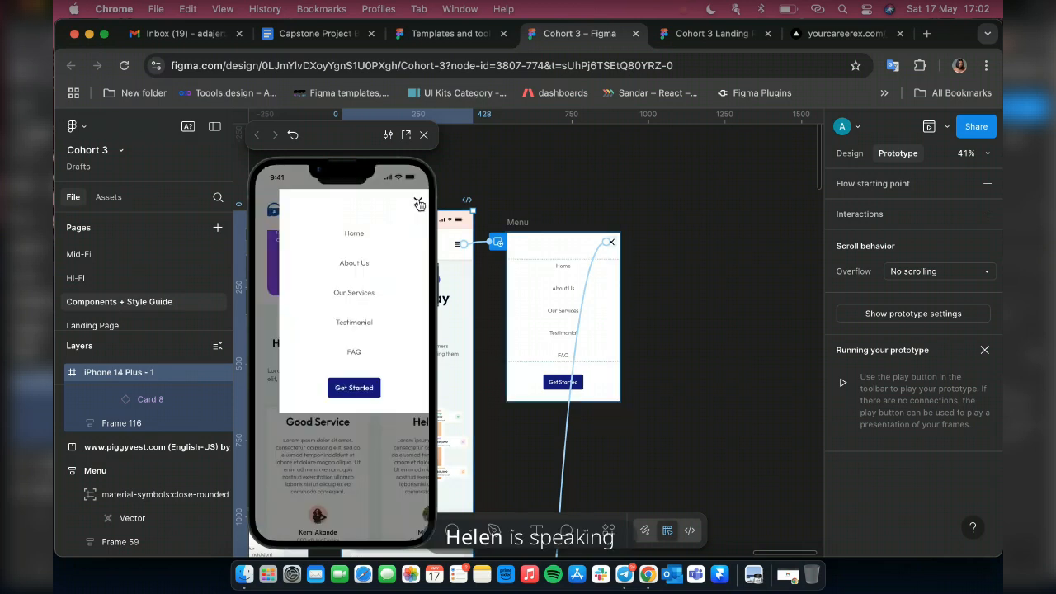
left_click(418, 203)
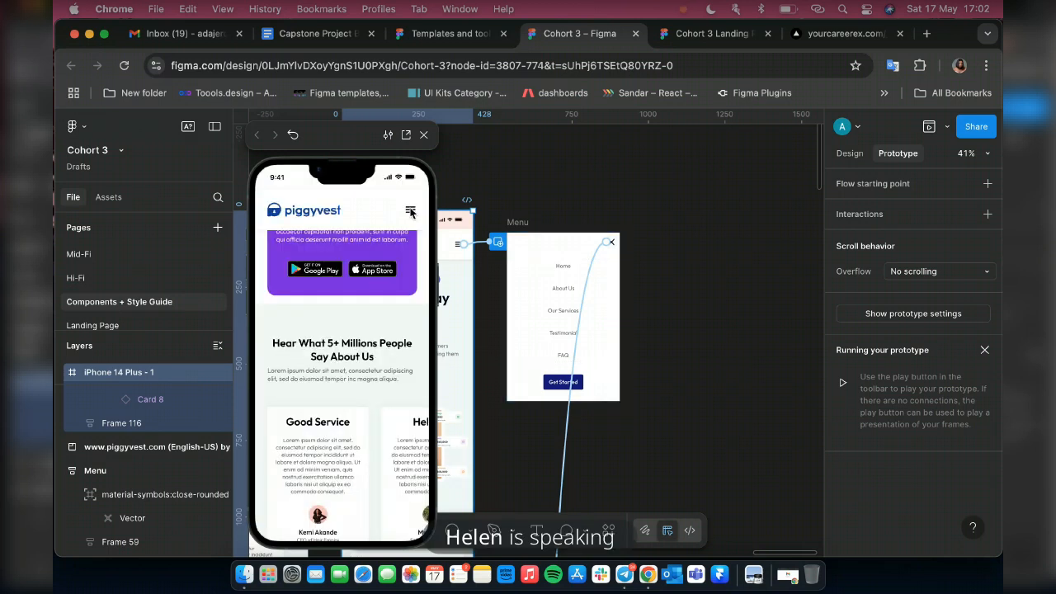
left_click(411, 213)
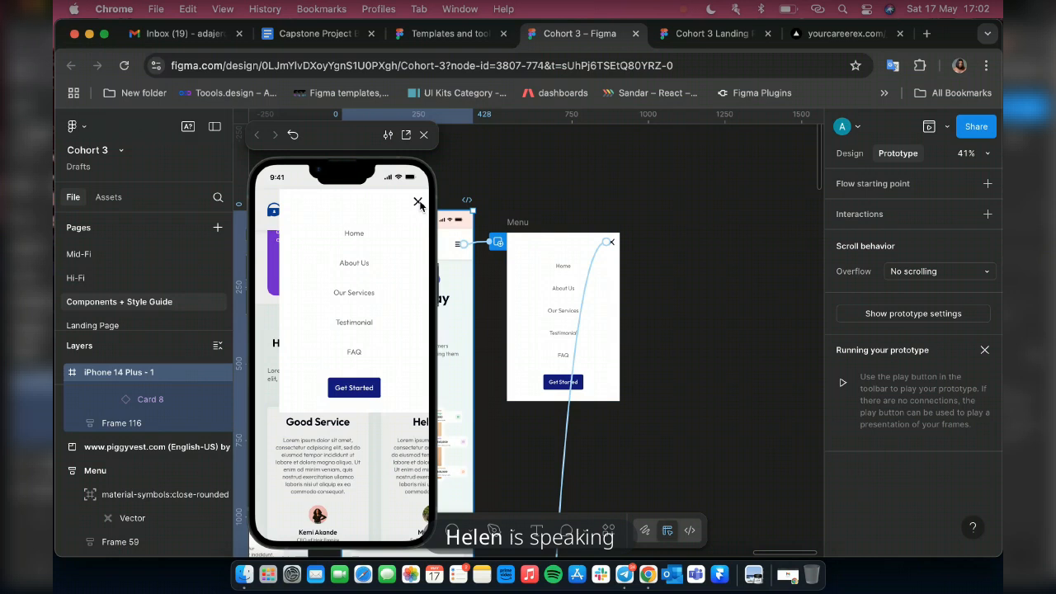
left_click(418, 203)
left_click(410, 211)
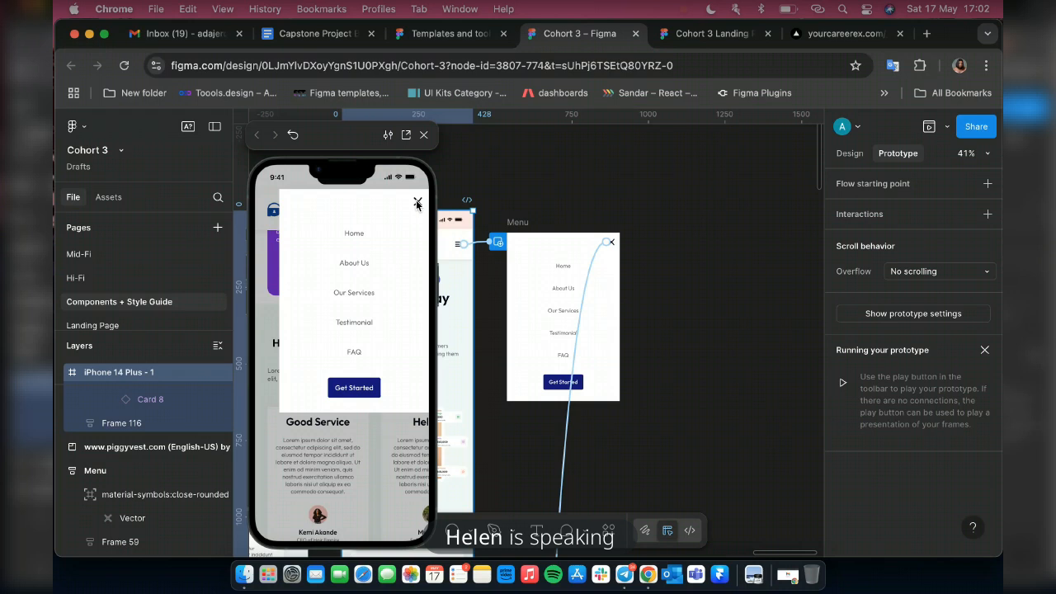
left_click(418, 203)
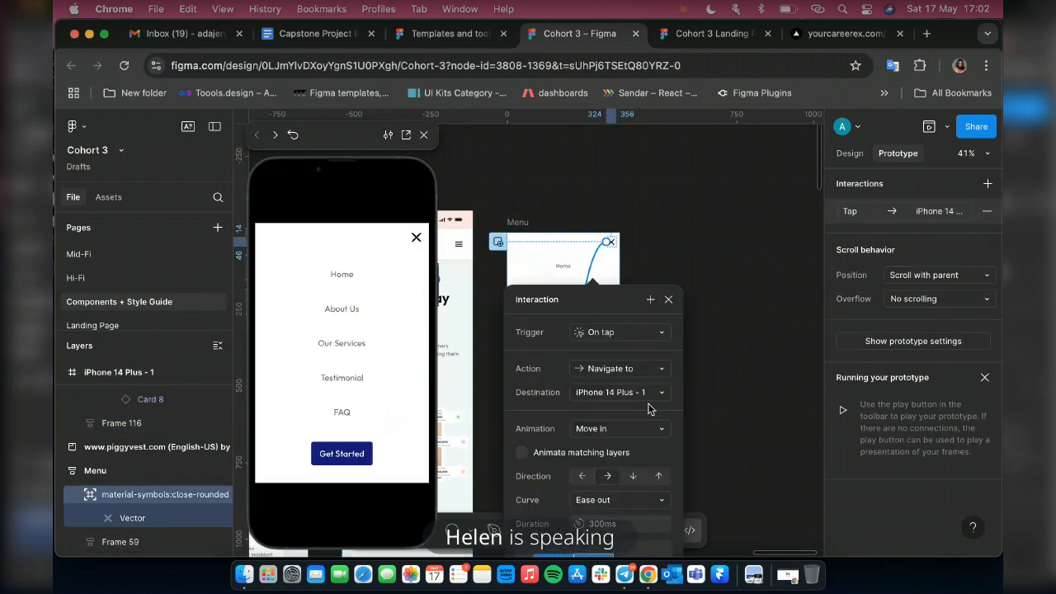
Set the Menu close icon's tap action to Close overlay and restart the preview from the iPhone 14 Plus - 1 frame.
scroll(648, 409, "down", 2)
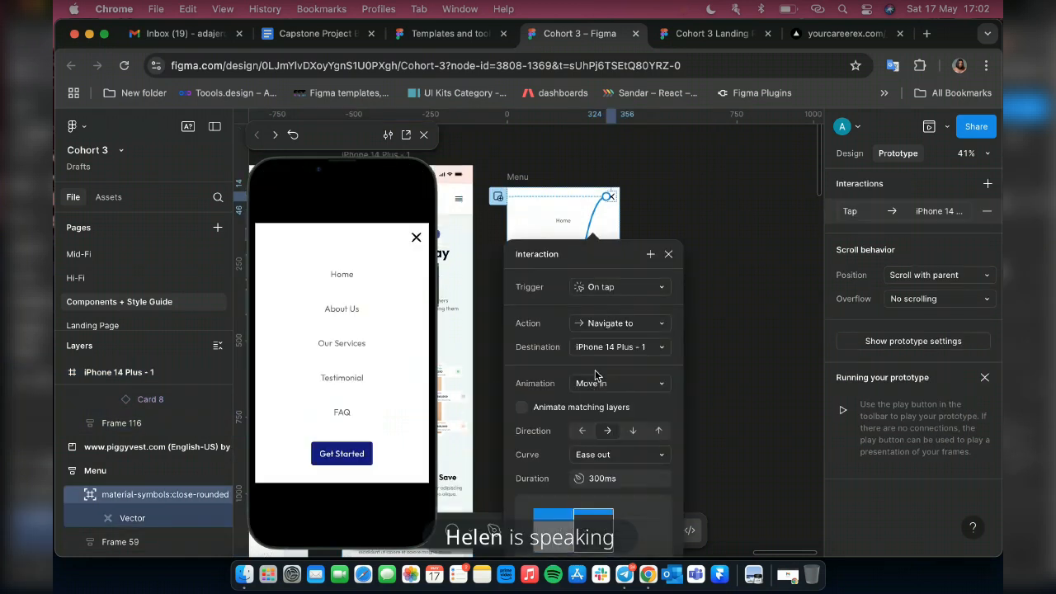
left_click(610, 324)
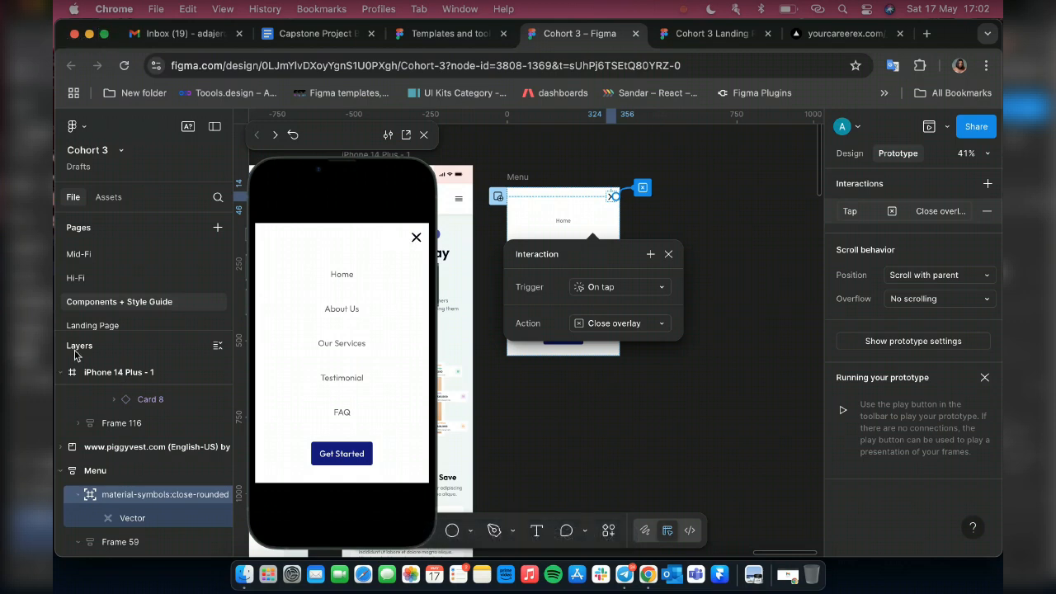
left_click(106, 376)
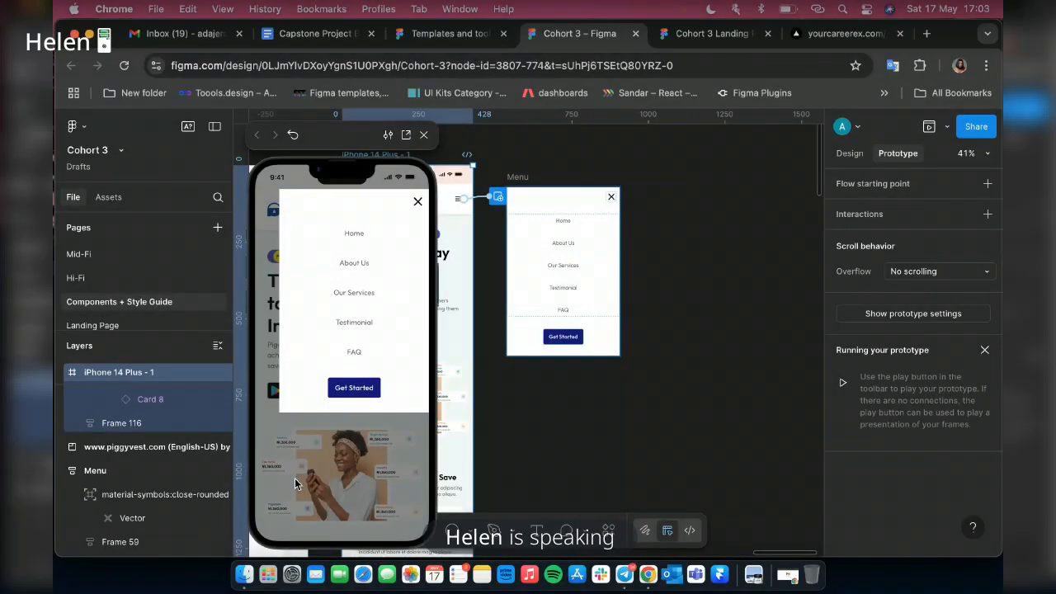
Set the background opacity of the hamburger icon's Menu overlay interaction to 80%.
left_click(482, 201)
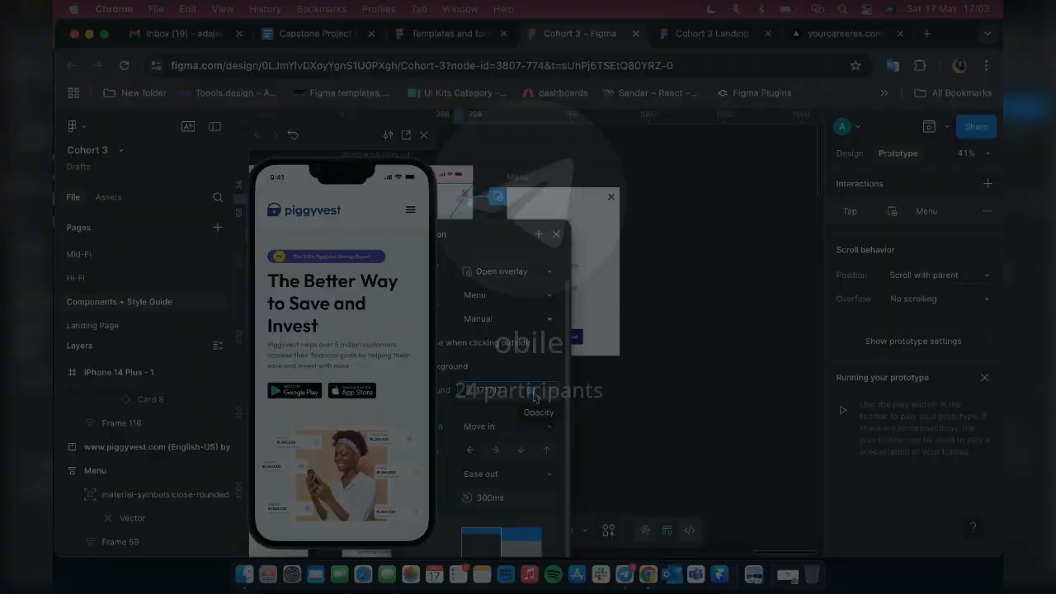
type("80")
key("Return")
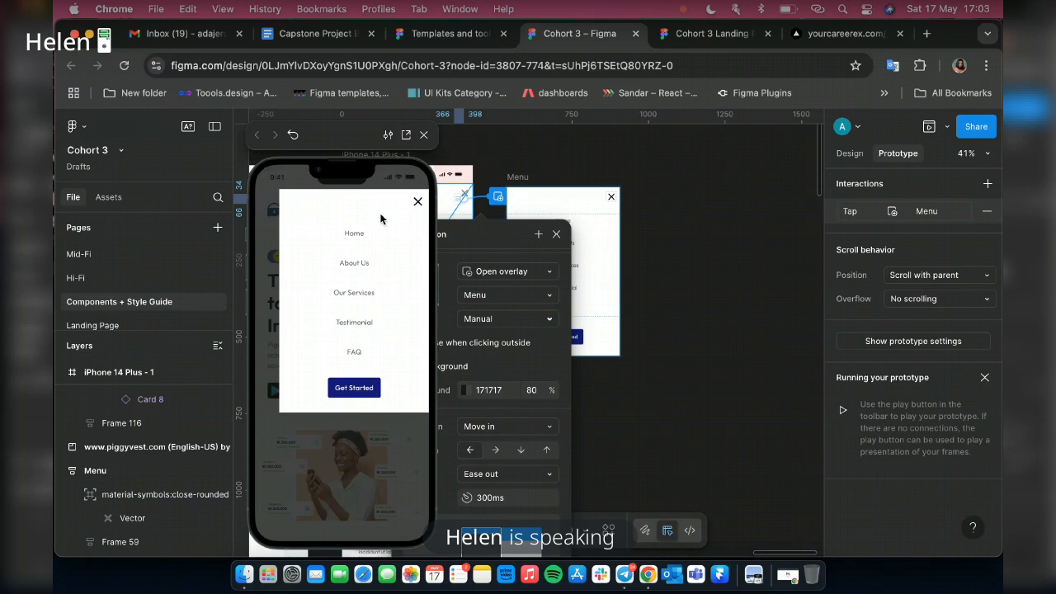
Test in the preview that the Menu overlay opens and closes with its icons at the page's top, footer and investment section.
left_click(418, 206)
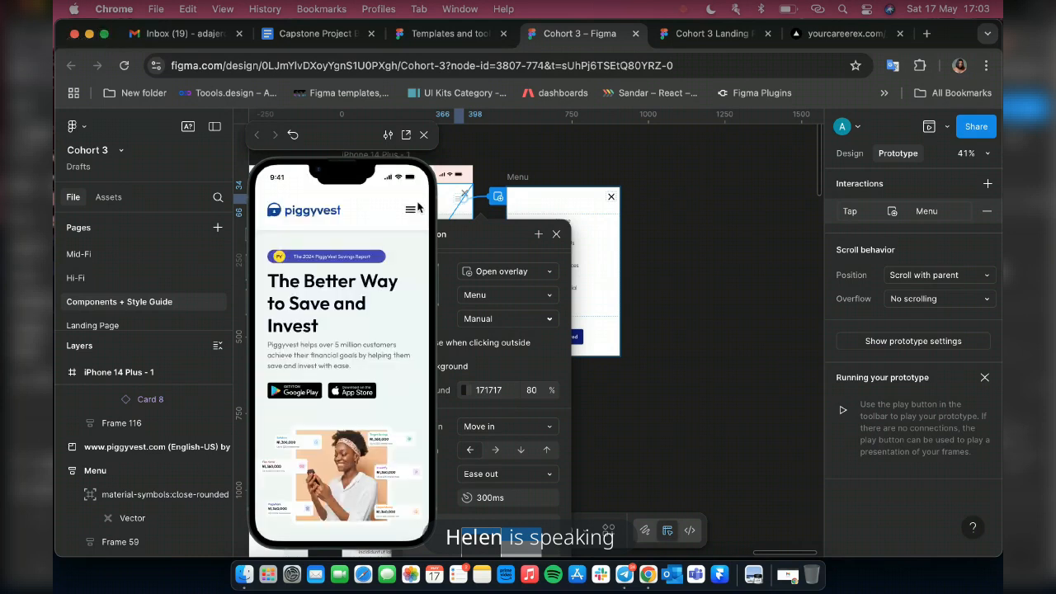
left_click(418, 206)
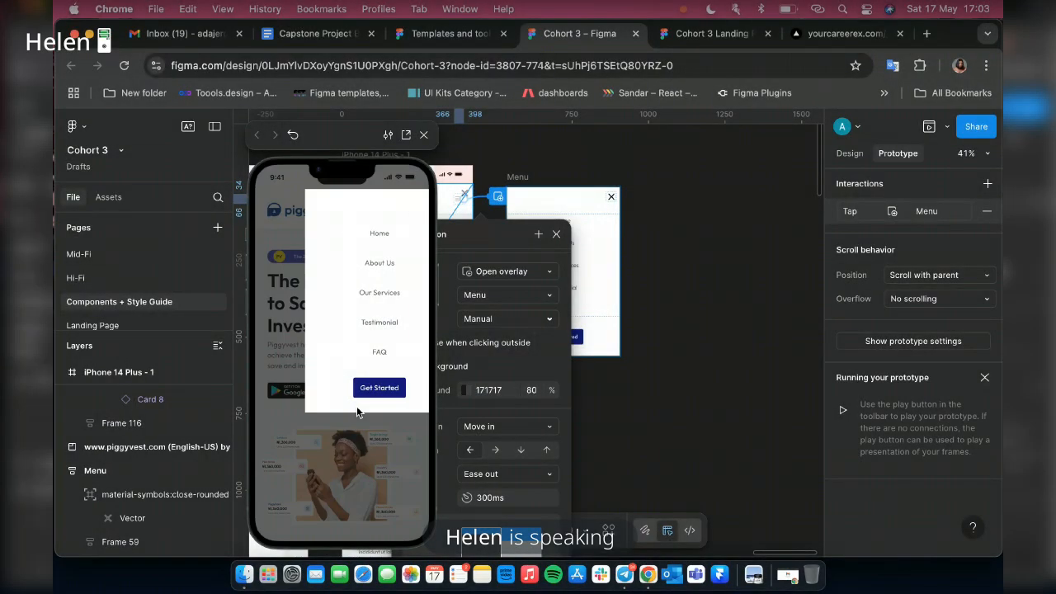
left_click(417, 202)
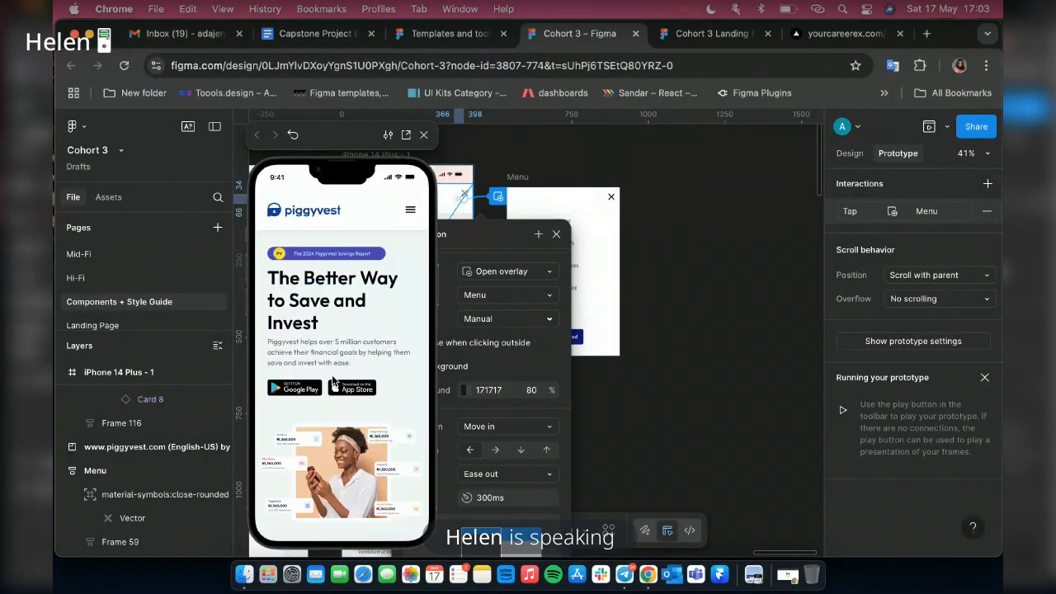
scroll(332, 377, "down", 8)
left_click(410, 212)
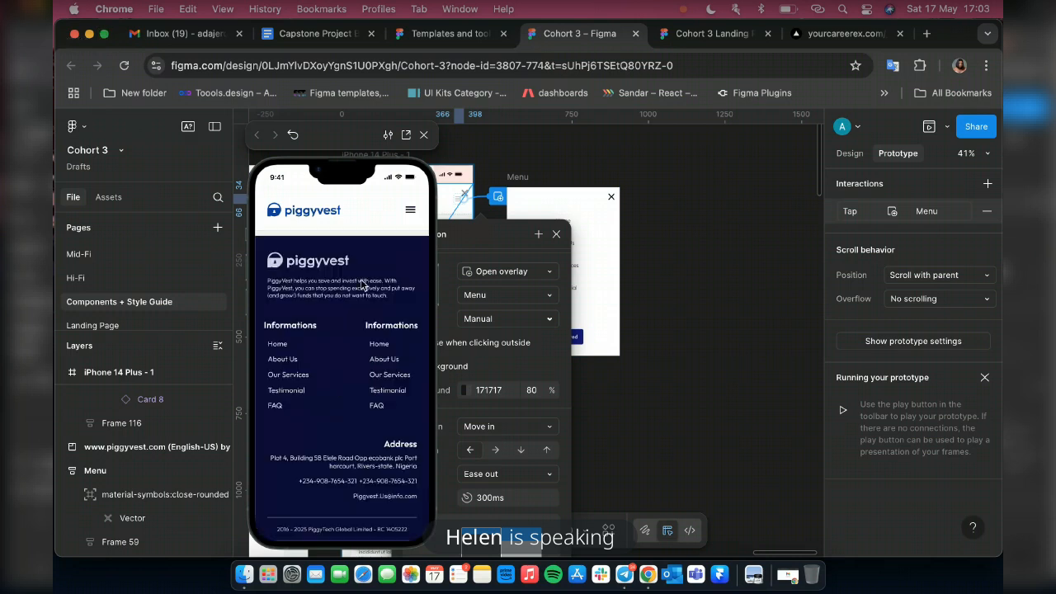
left_click(410, 213)
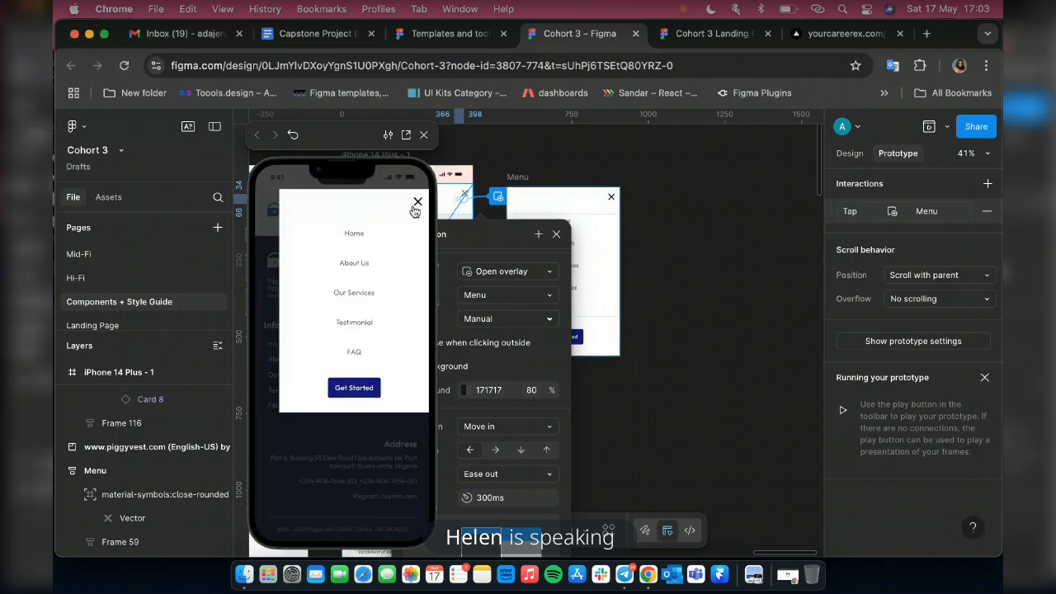
left_click(419, 204)
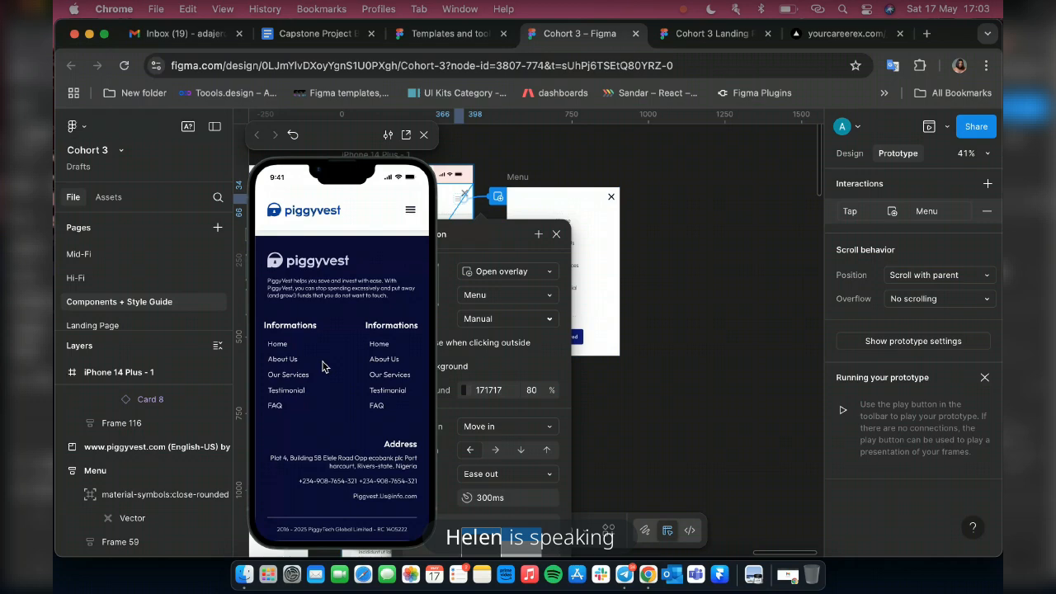
left_click(322, 366)
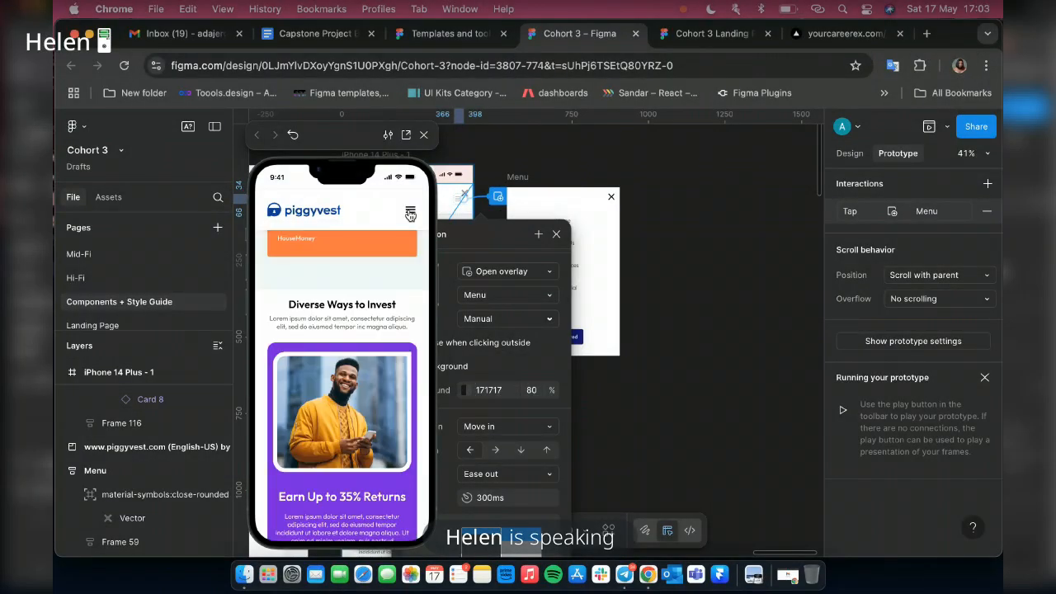
left_click(410, 214)
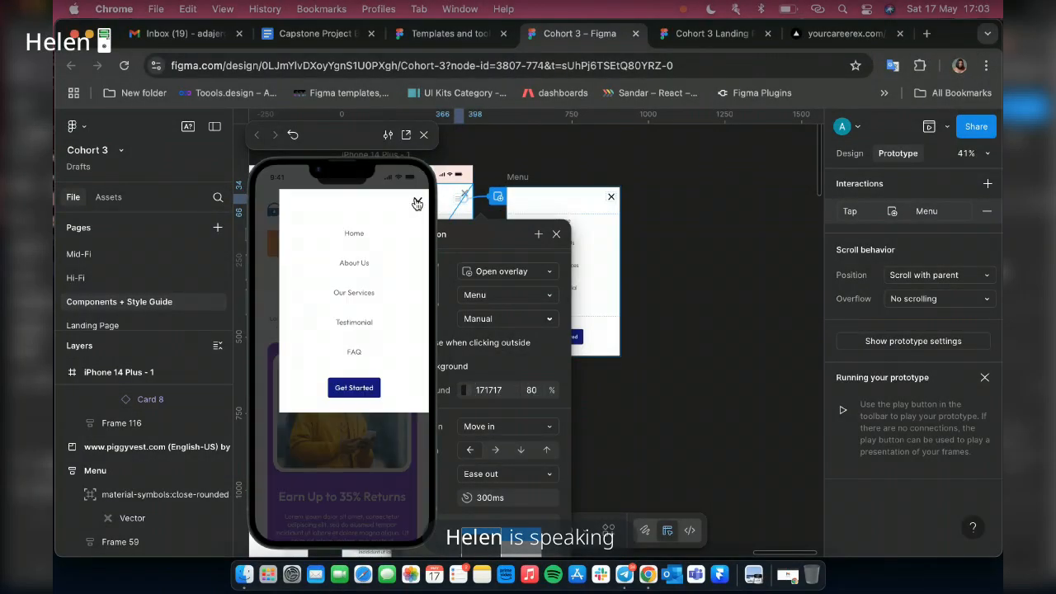
left_click(416, 204)
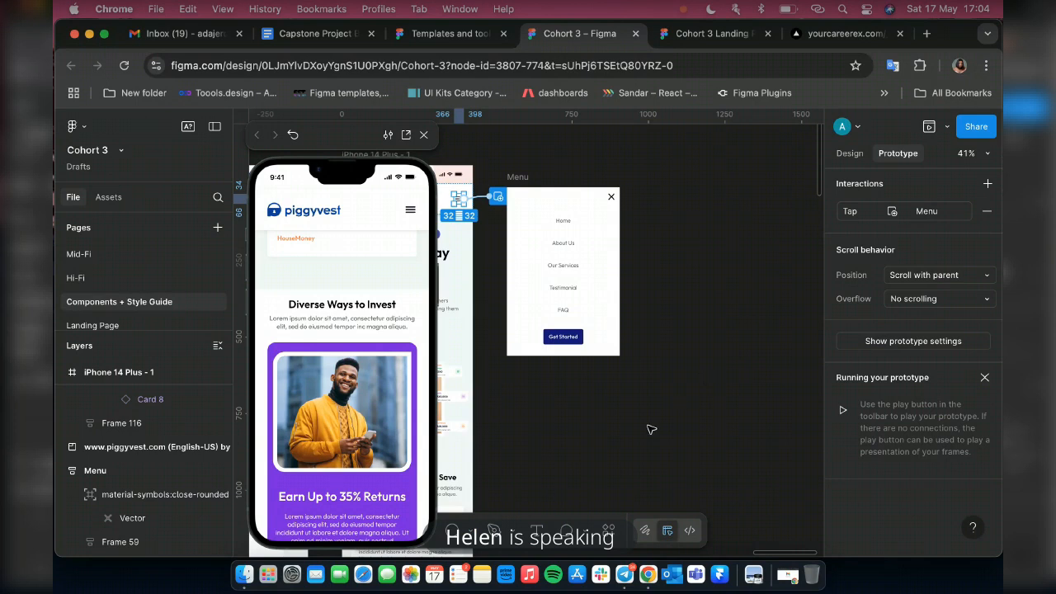
Switch to Telegram and look through the participant list of the group call.
left_click(626, 575)
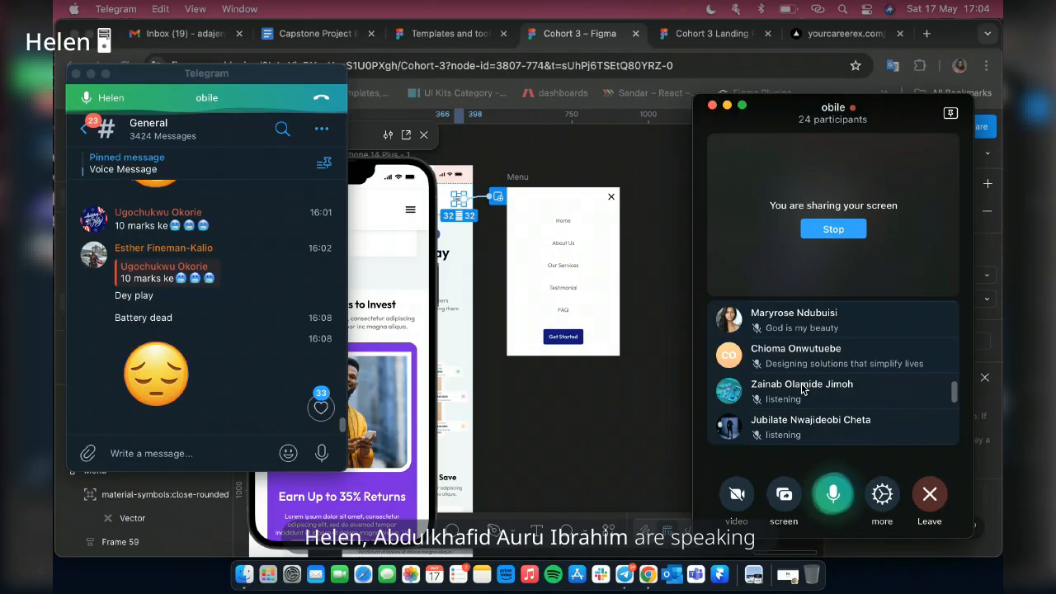
scroll(804, 391, "down", 2)
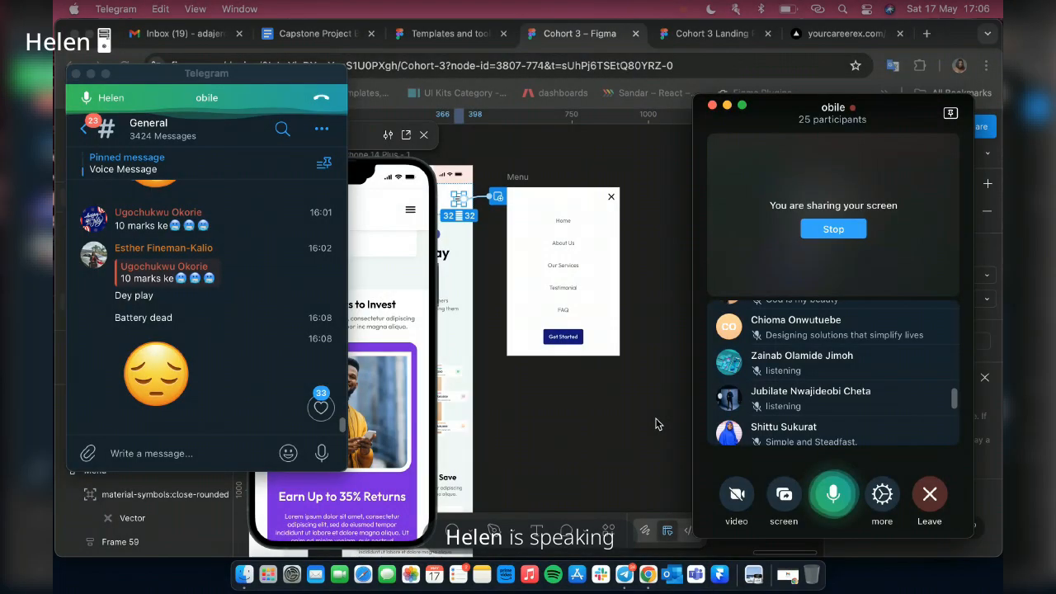
left_click(656, 423)
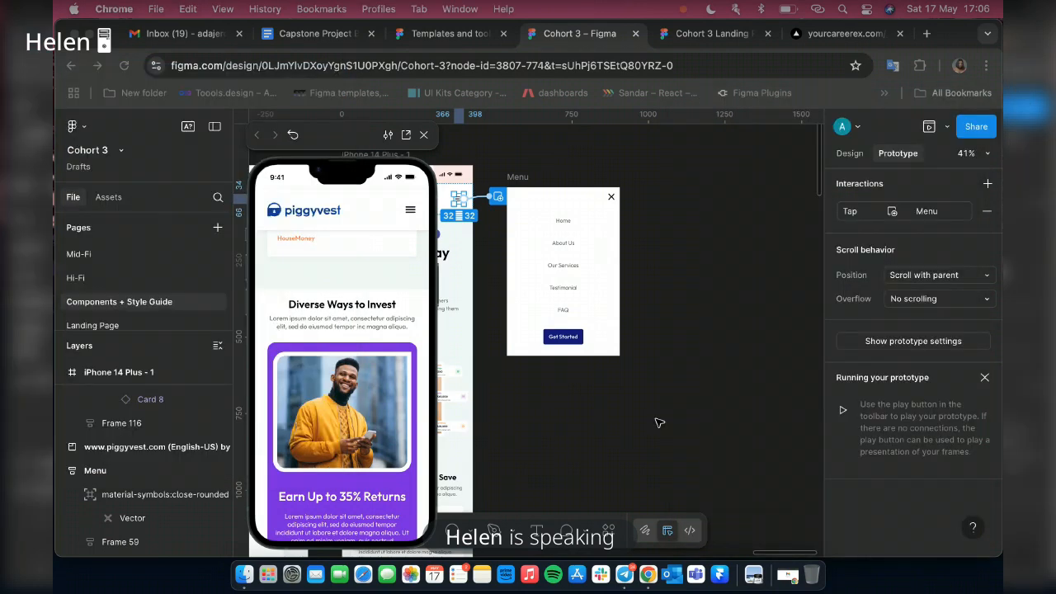
left_click(625, 575)
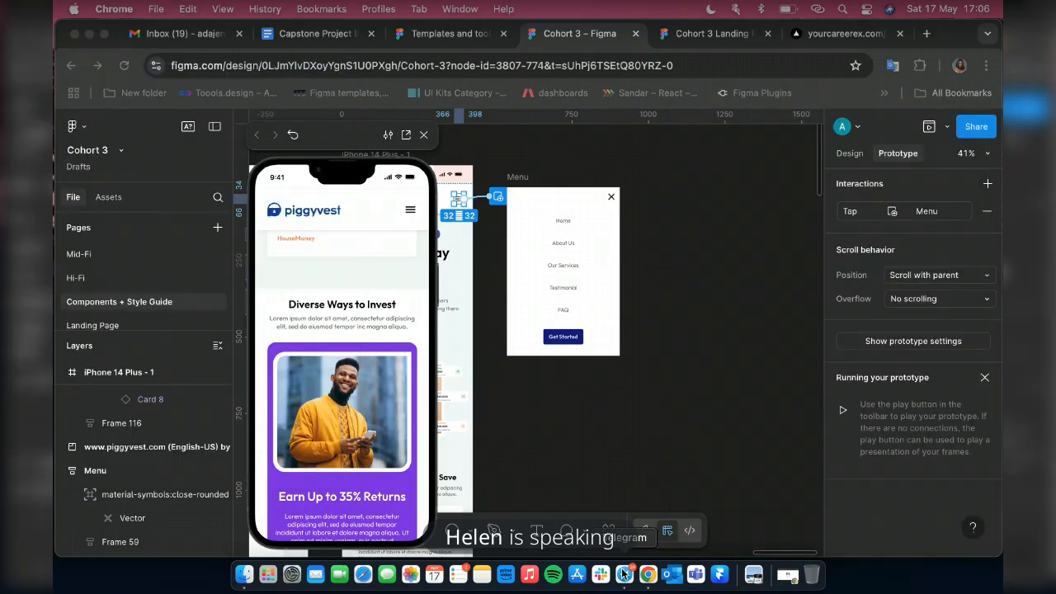